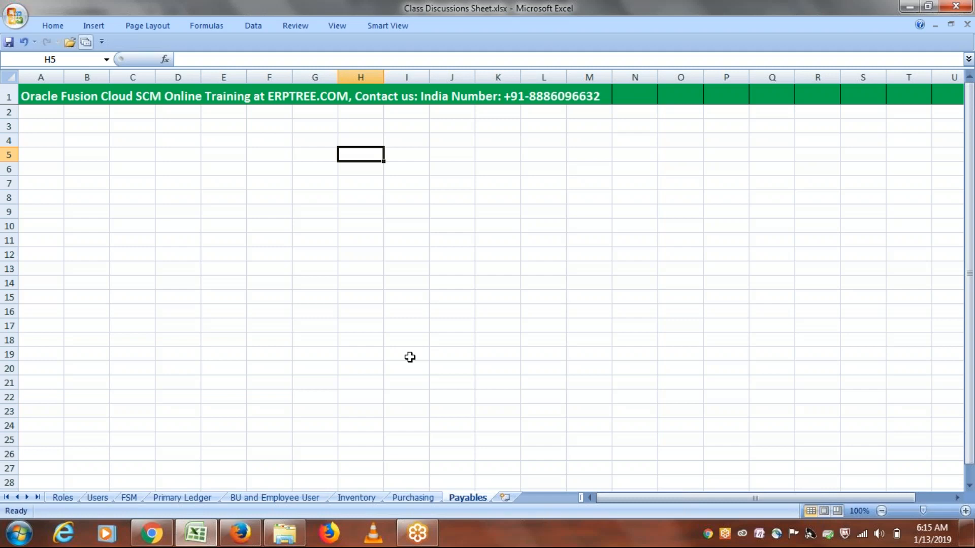
Review the common options, procurement agent, supplier role and supplier creation entries on the Purchasing sheet, and return to the Payables sheet.
{"action": "left_click", "coordinate": [412, 497]}
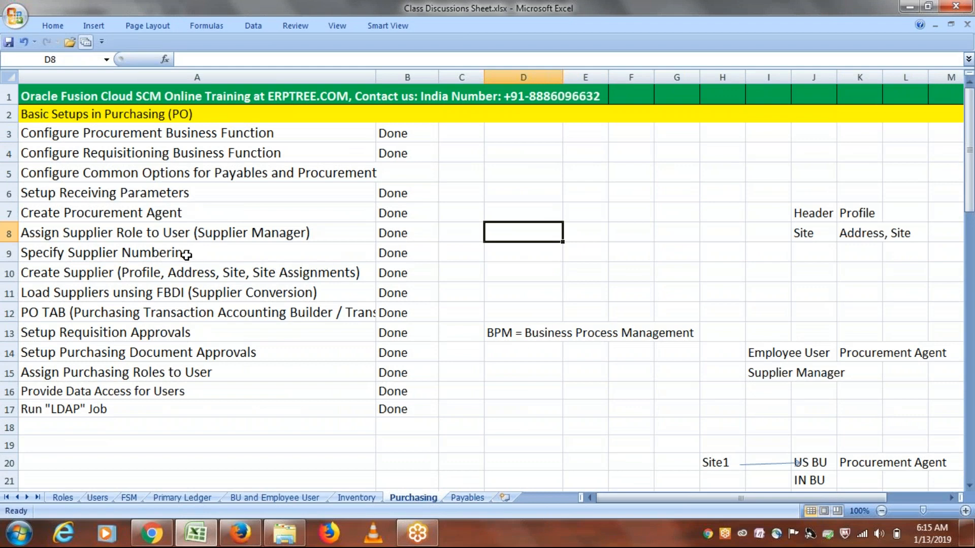
{"action": "left_click", "coordinate": [223, 172]}
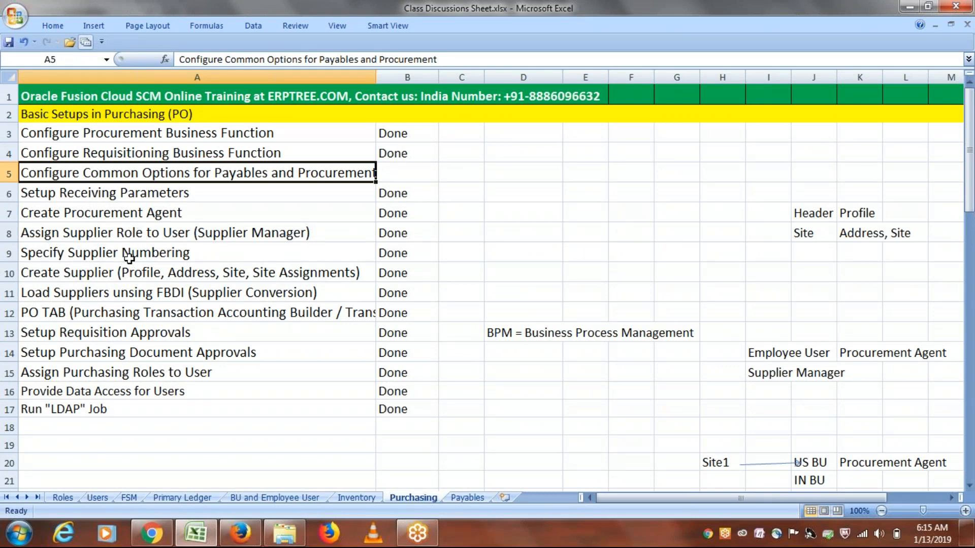
{"action": "left_click", "coordinate": [171, 213]}
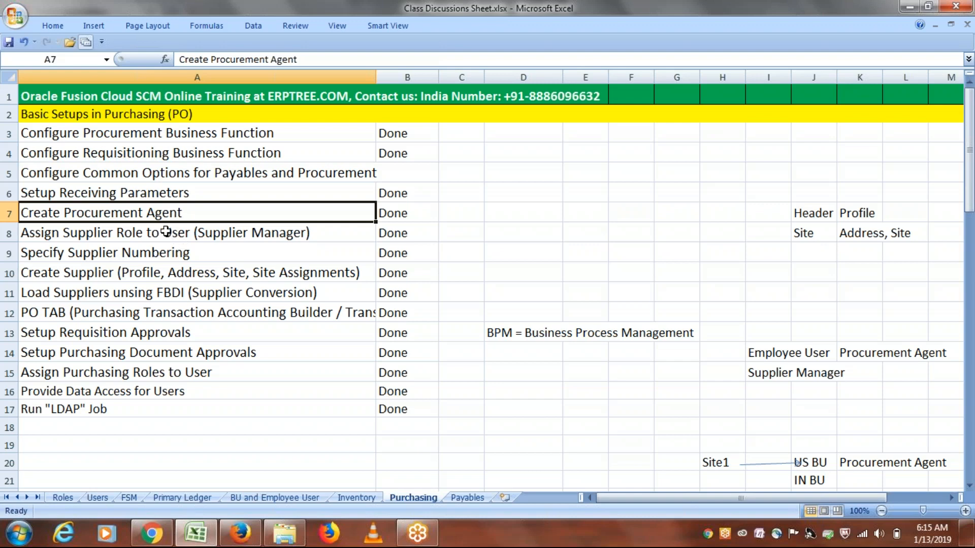
{"action": "left_click", "coordinate": [165, 232]}
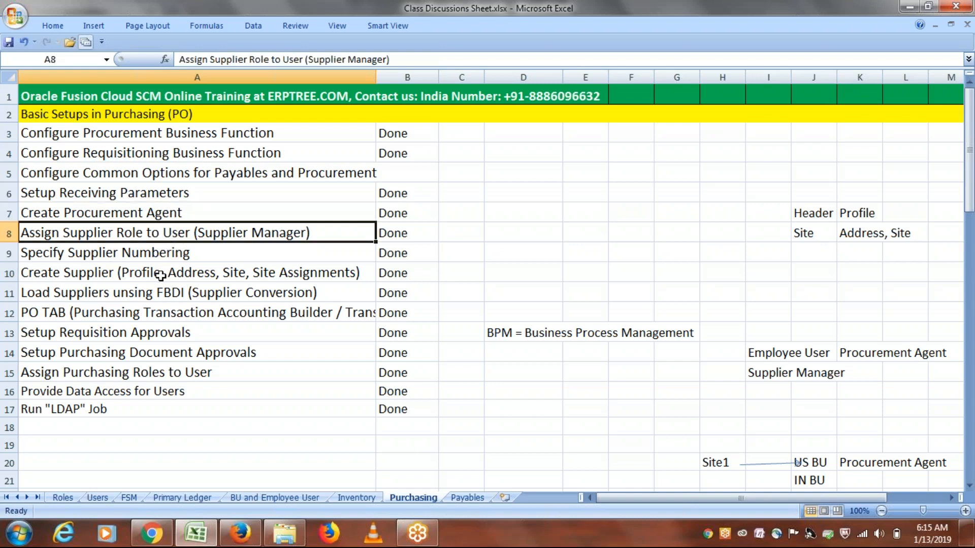
{"action": "left_click", "coordinate": [160, 275]}
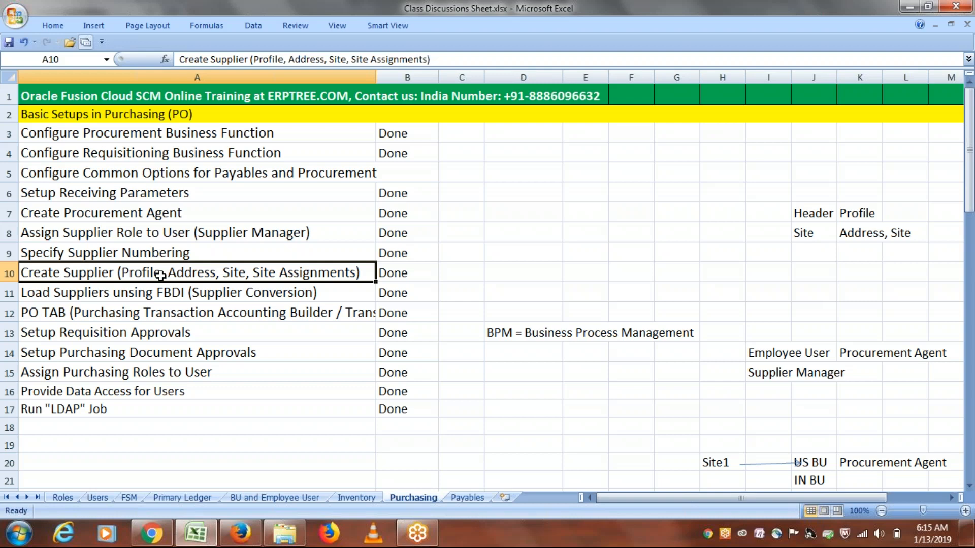
{"action": "left_click", "coordinate": [471, 499]}
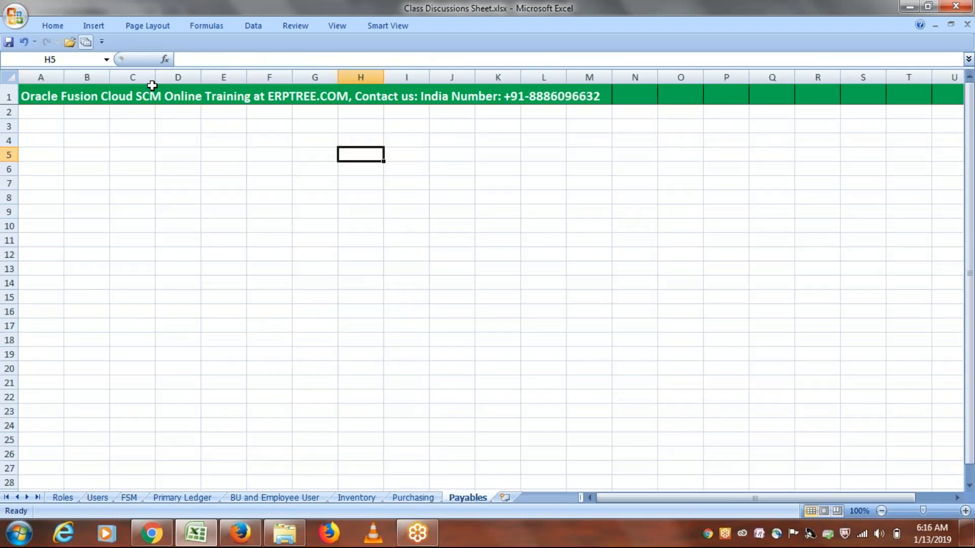
{"action": "left_click", "coordinate": [51, 116]}
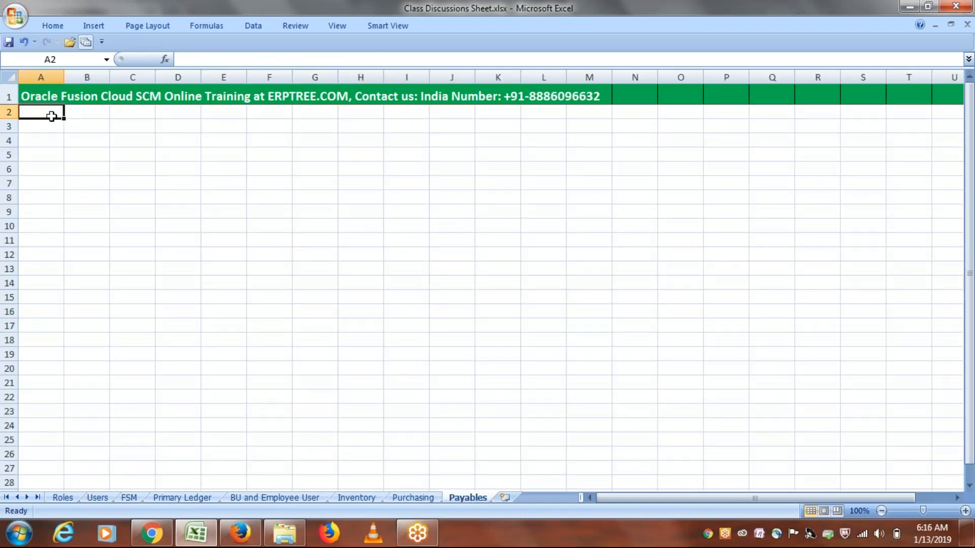
{"action": "type", "text": "Paya"}
{"action": "key", "text": "BackSpace"}
{"action": "key", "text": "BackSpace"}
{"action": "key", "text": "BackSpace"}
{"action": "key", "text": "BackSpace"}
Set the font size of the entire Payables sheet to 14.
{"action": "left_click", "coordinate": [9, 76]}
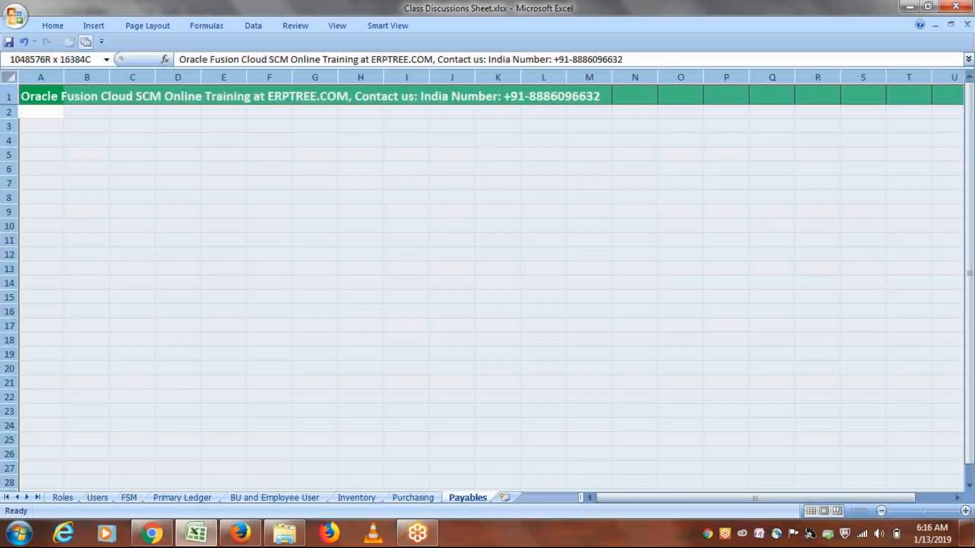
{"action": "left_click", "coordinate": [53, 28]}
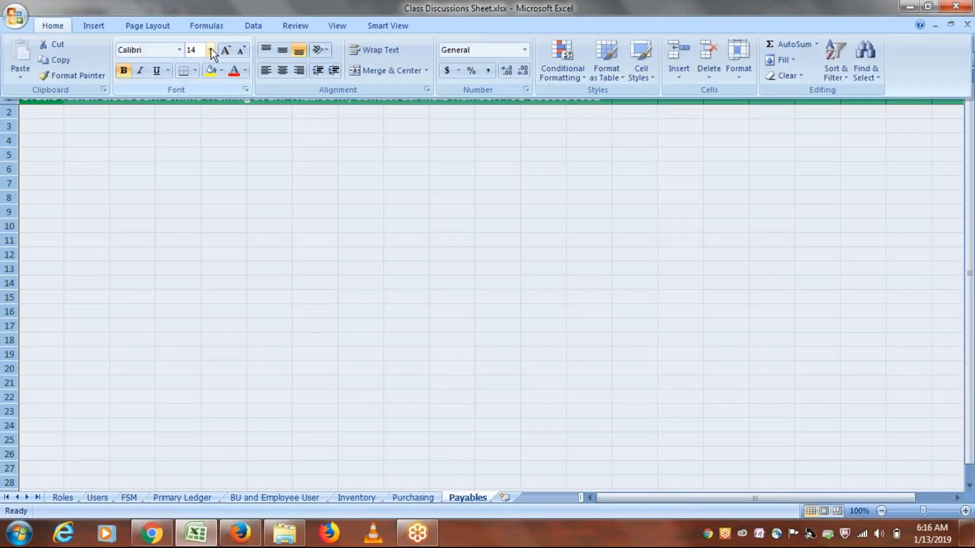
{"action": "left_click", "coordinate": [210, 50]}
{"action": "left_click", "coordinate": [193, 126]}
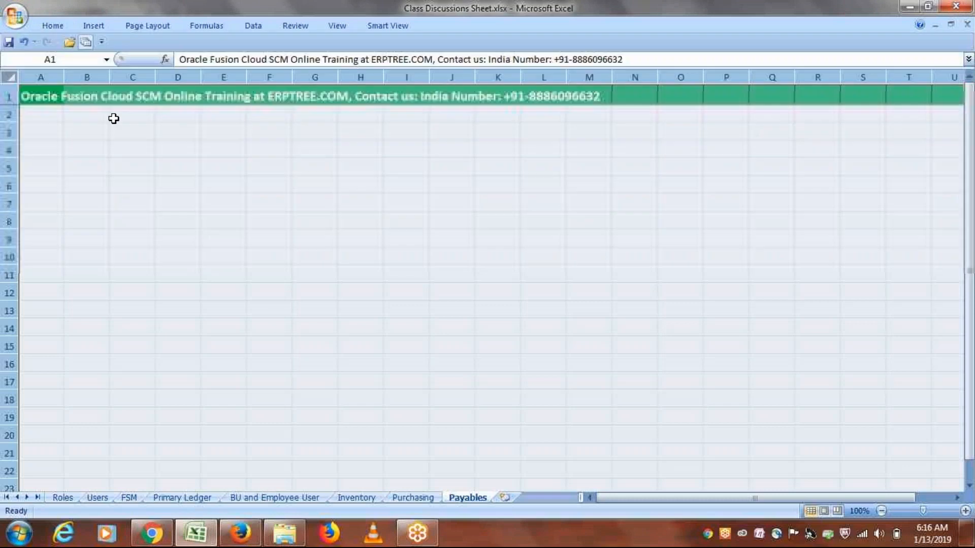
Enter the heading "Payables Basic Setups" in cell A2 of the Payables sheet.
{"action": "left_click", "coordinate": [44, 114]}
{"action": "type", "text": "Pa"}
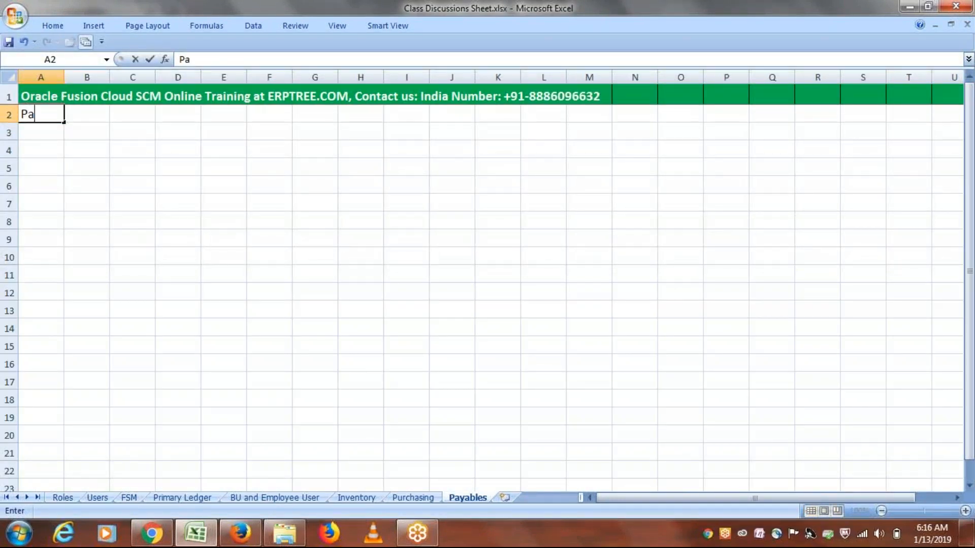
{"action": "type", "text": "yables Ba"}
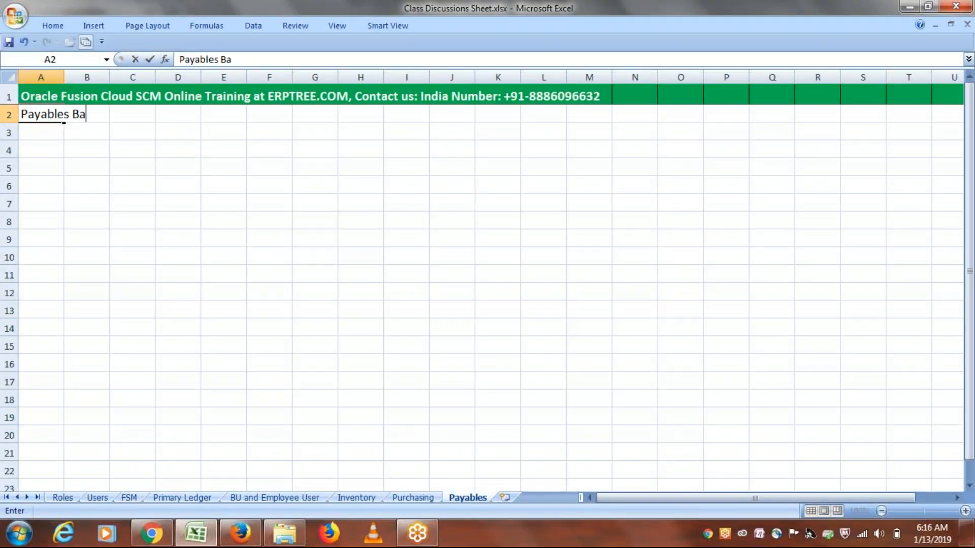
{"action": "type", "text": "sic Setups"}
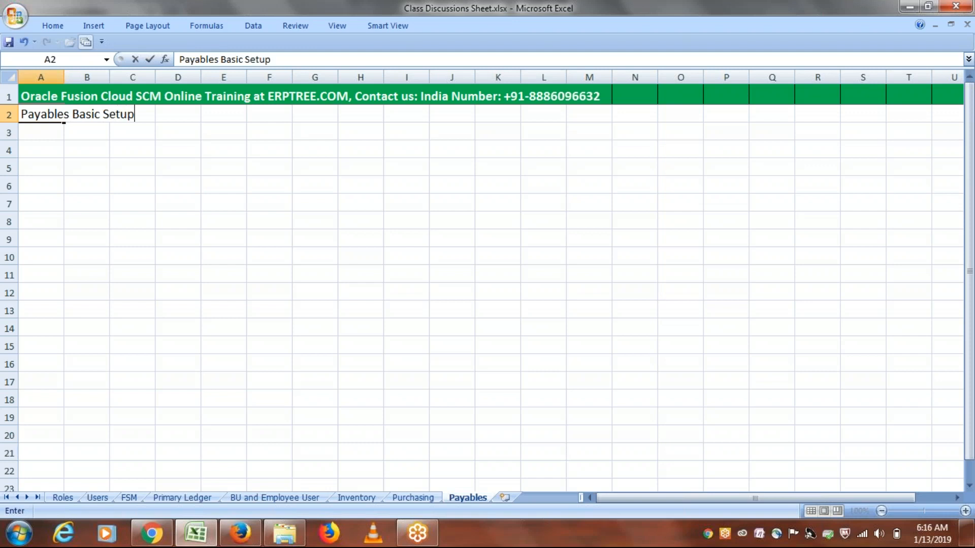
{"action": "left_click", "coordinate": [888, 538]}
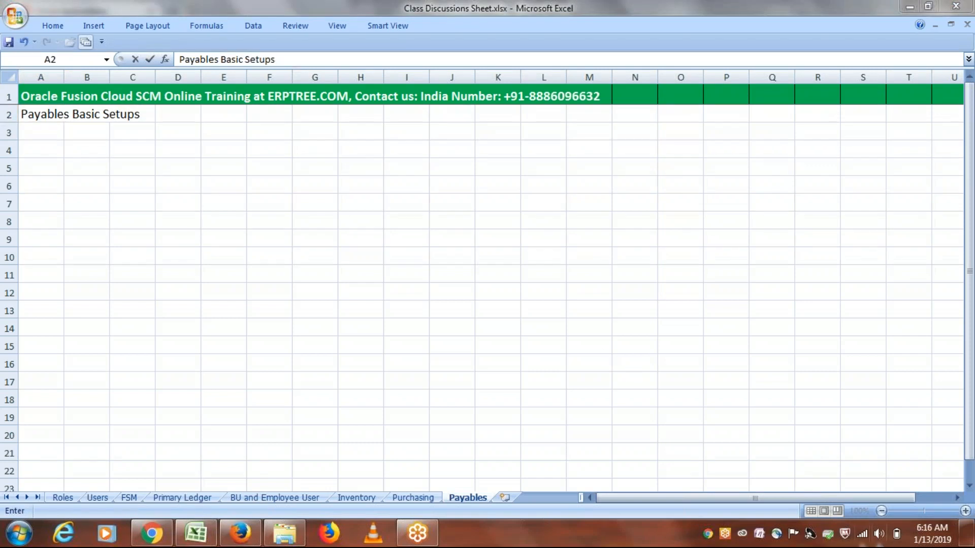
{"action": "left_click", "coordinate": [551, 189]}
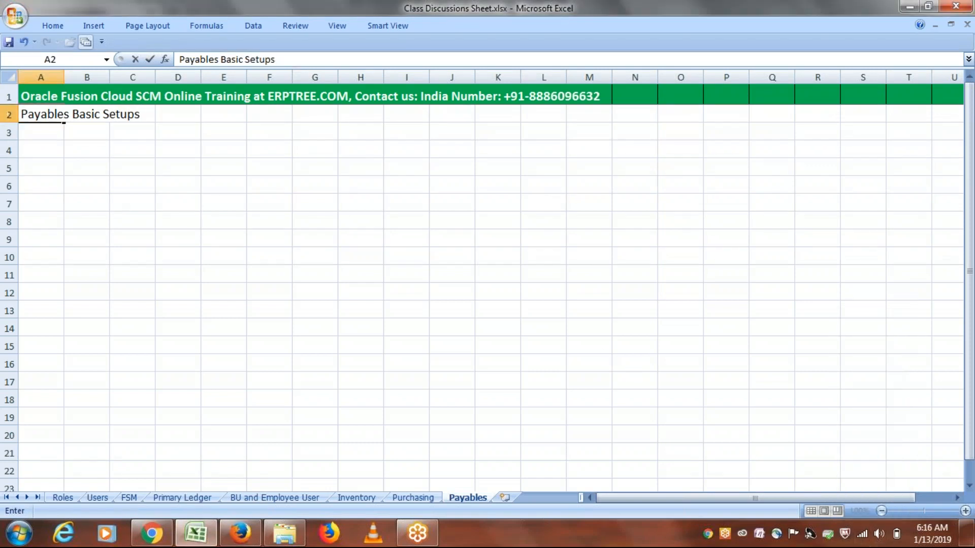
Fill the whole of row 2, holding the Payables Basic Setups heading, with yellow.
{"action": "left_click", "coordinate": [10, 114]}
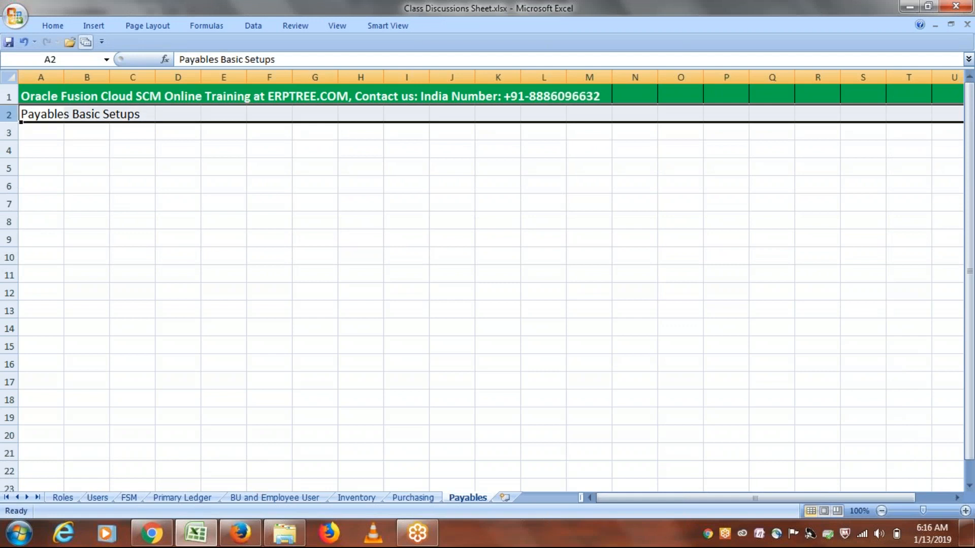
{"action": "left_click", "coordinate": [58, 28]}
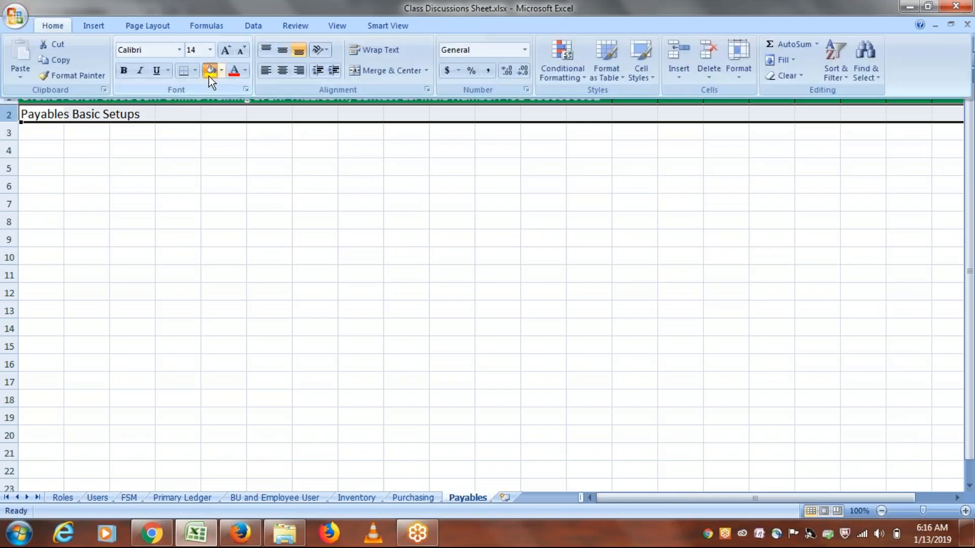
{"action": "left_click", "coordinate": [210, 70]}
Enter "Configure Common Options for Payables and Procurement" in cell A3 and save the workbook.
{"action": "left_click", "coordinate": [40, 132]}
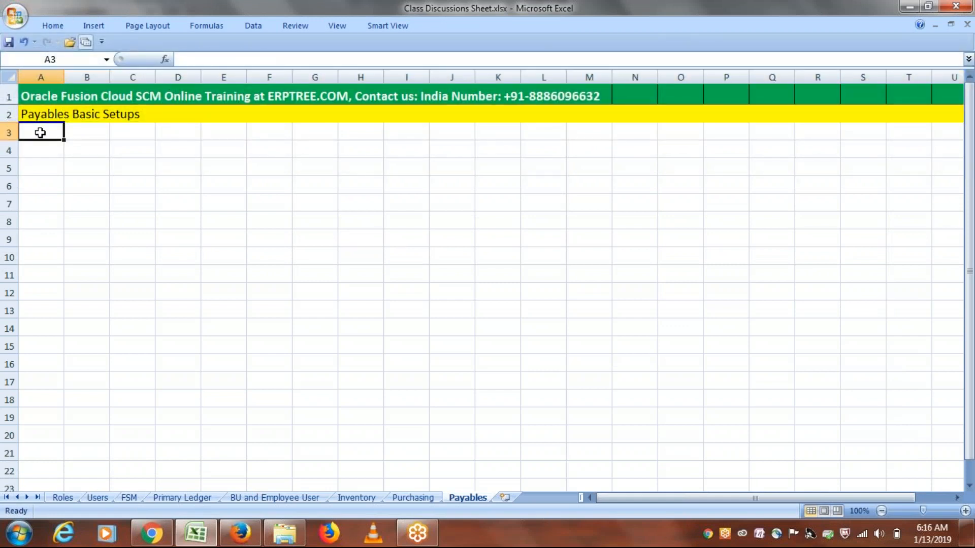
{"action": "type", "text": "C"}
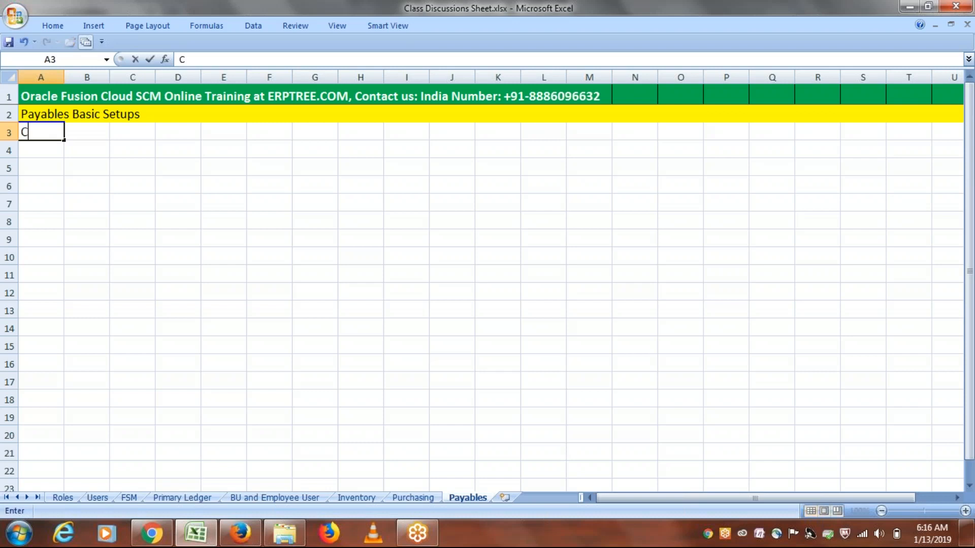
{"action": "type", "text": "onfigure Co"}
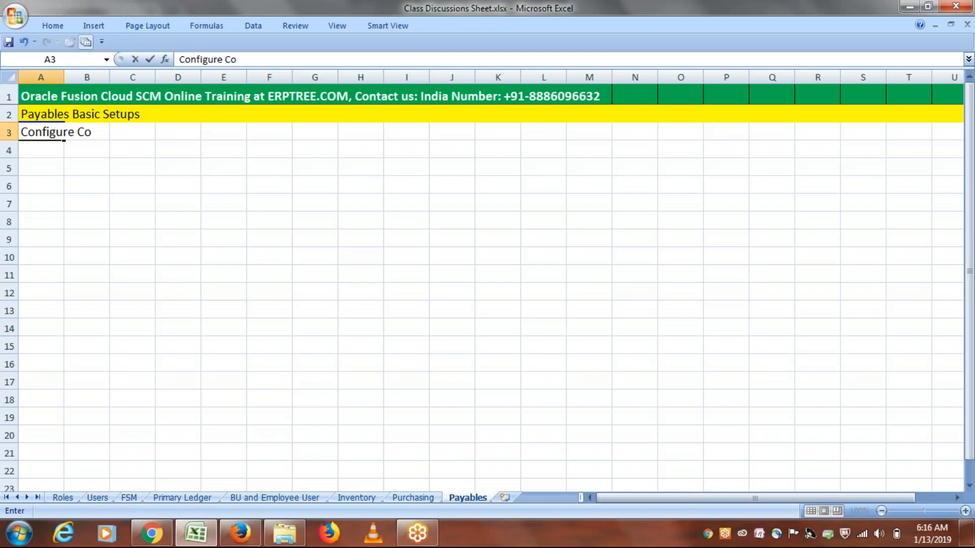
{"action": "type", "text": "mmon Options "}
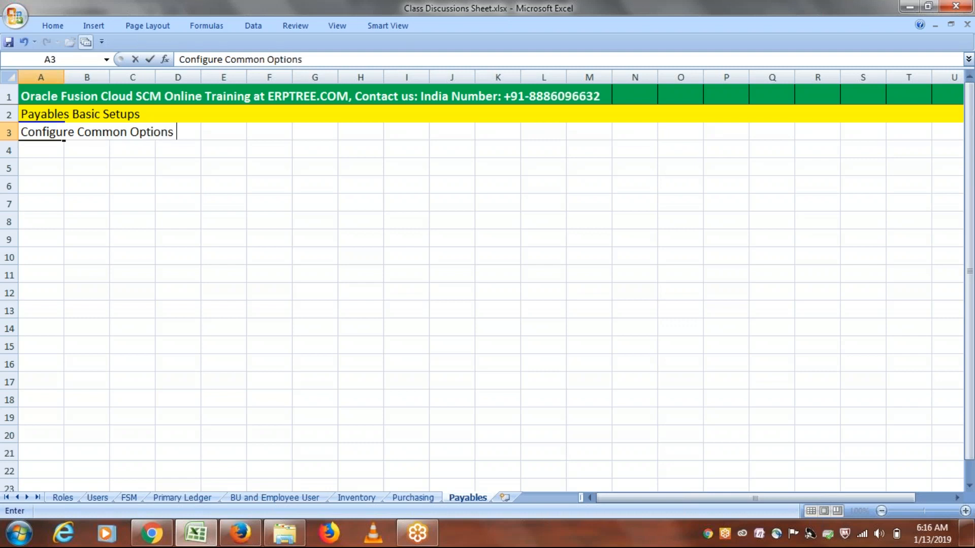
{"action": "type", "text": "for Payables"}
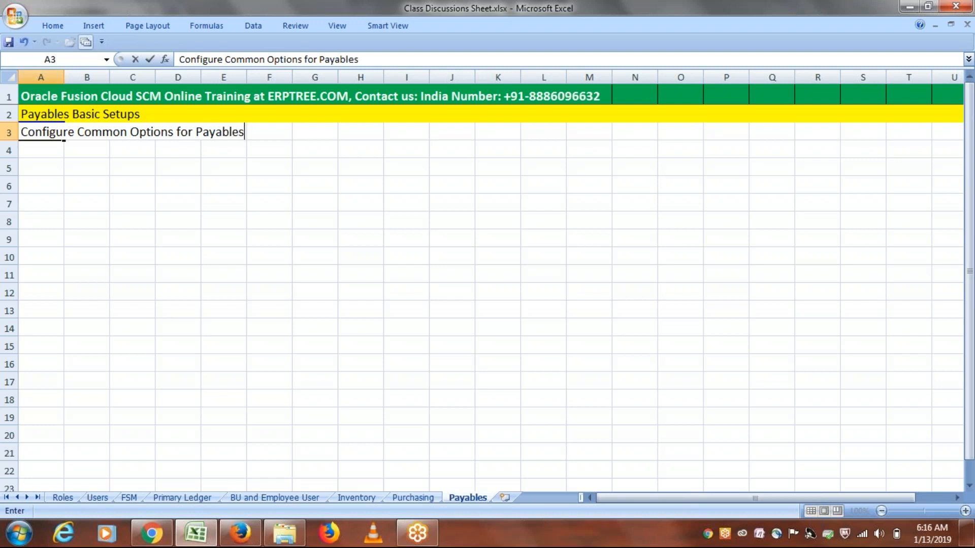
{"action": "type", "text": " and Procur"}
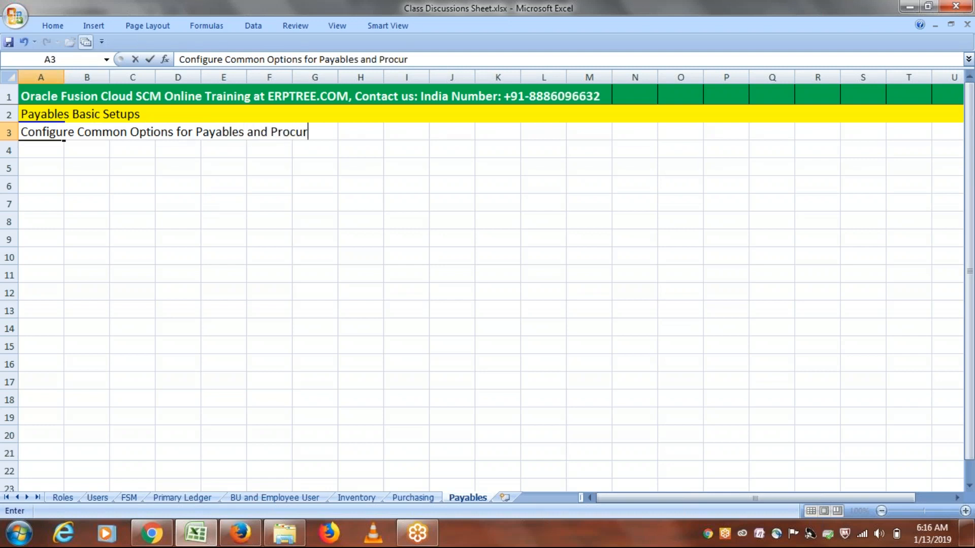
{"action": "type", "text": "ement"}
{"action": "key", "text": "ctrl+s"}
Widen column A so that the full text of the entry in A3 fits inside it.
{"action": "left_click", "coordinate": [44, 148]}
{"action": "left_click_drag", "start_coordinate": [64, 77], "coordinate": [350, 113]}
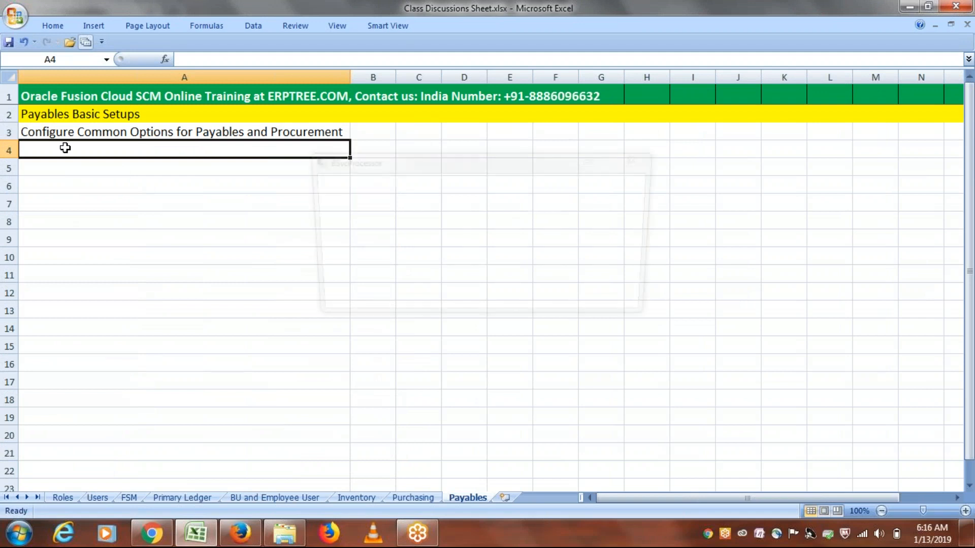
{"action": "left_click", "coordinate": [647, 158]}
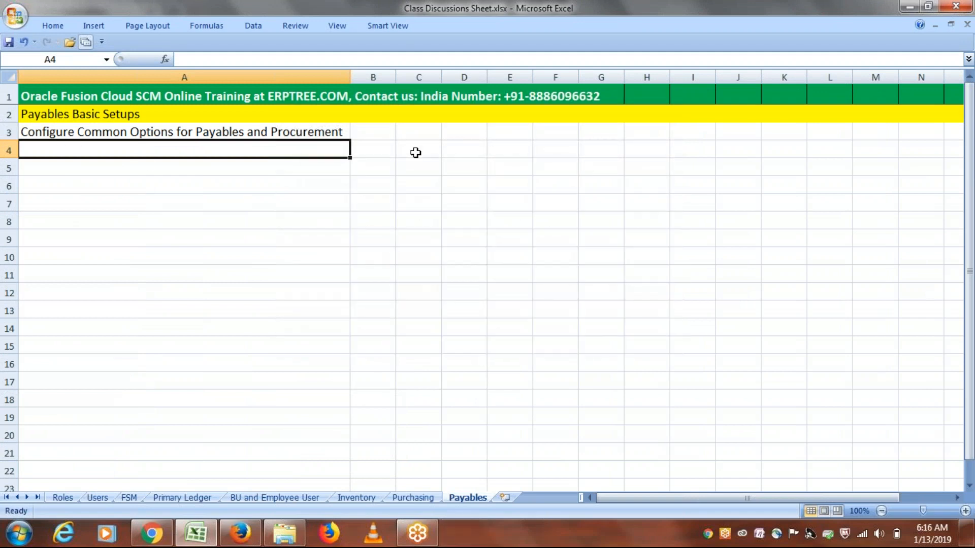
Enter "Setup Invoice Options" as the second setup in cell A4.
{"action": "type", "text": "s"}
{"action": "key", "text": "BackSpace"}
{"action": "type", "text": "Setup Invoice Options"}
Enter "Setup Payment Options" as the third setup in cell A5.
{"action": "left_click", "coordinate": [120, 170]}
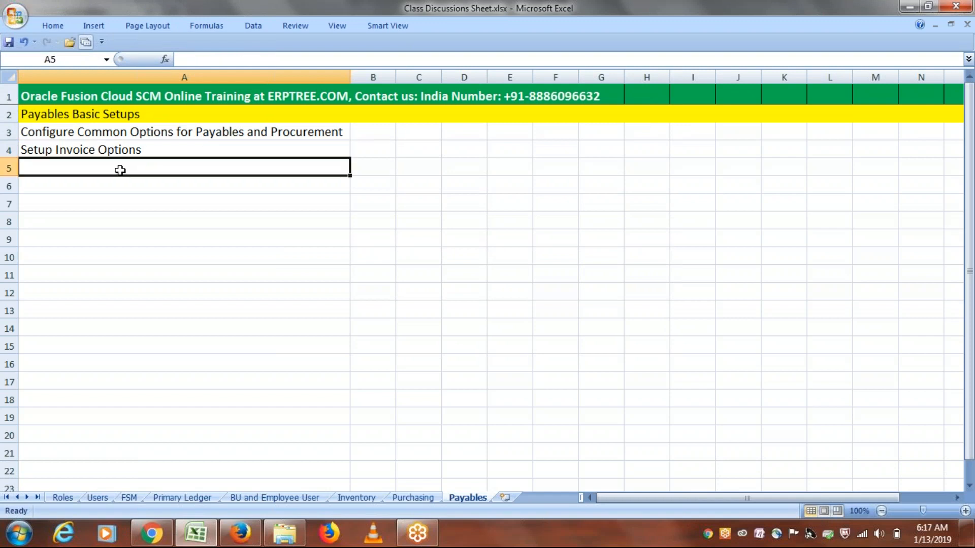
{"action": "type", "text": "Setup "}
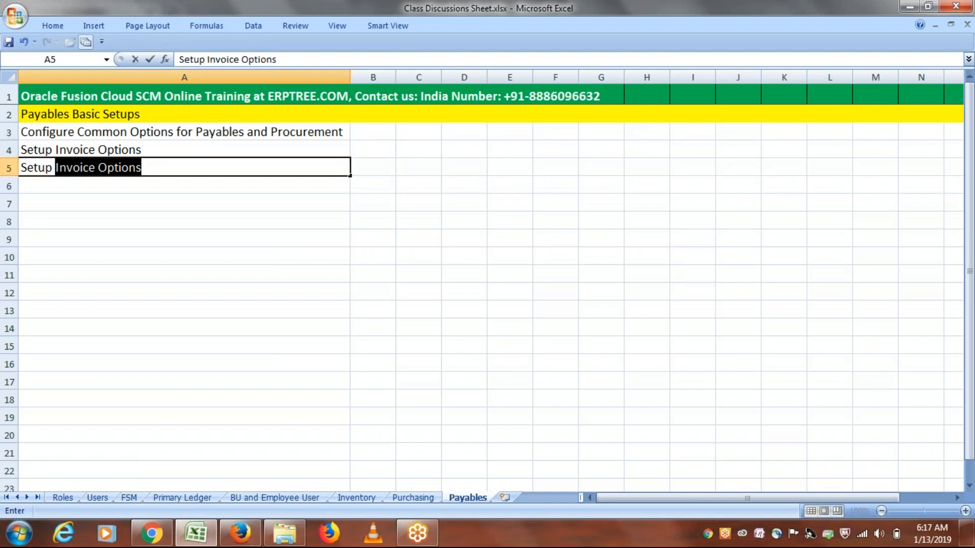
{"action": "type", "text": "Payables"}
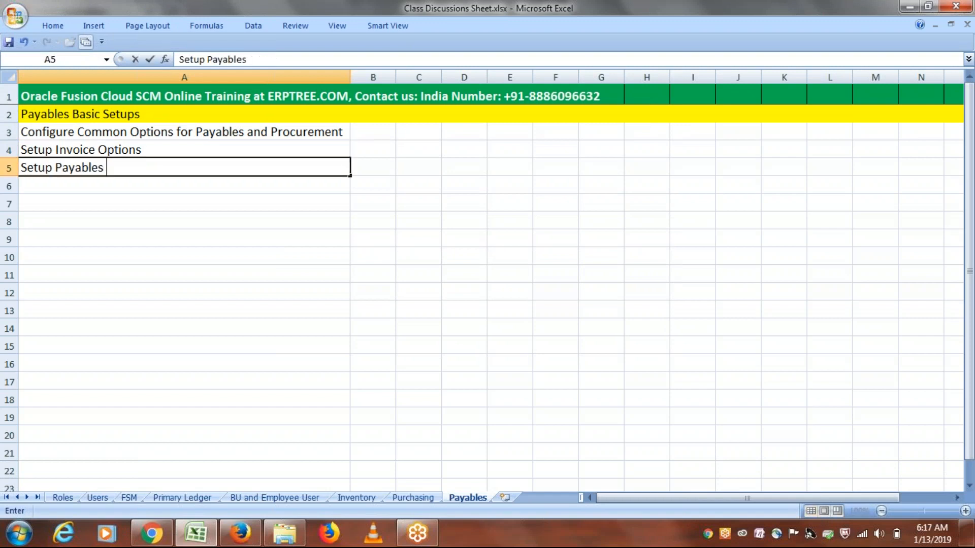
{"action": "key", "text": "BackSpace"}
{"action": "key", "text": "BackSpace"}
{"action": "key", "text": "BackSpace"}
{"action": "key", "text": "BackSpace"}
{"action": "key", "text": "BackSpace"}
{"action": "type", "text": "MEN"}
{"action": "key", "text": "BackSpace"}
{"action": "key", "text": "BackSpace"}
{"action": "key", "text": "BackSpace"}
{"action": "type", "text": "ment Options"}
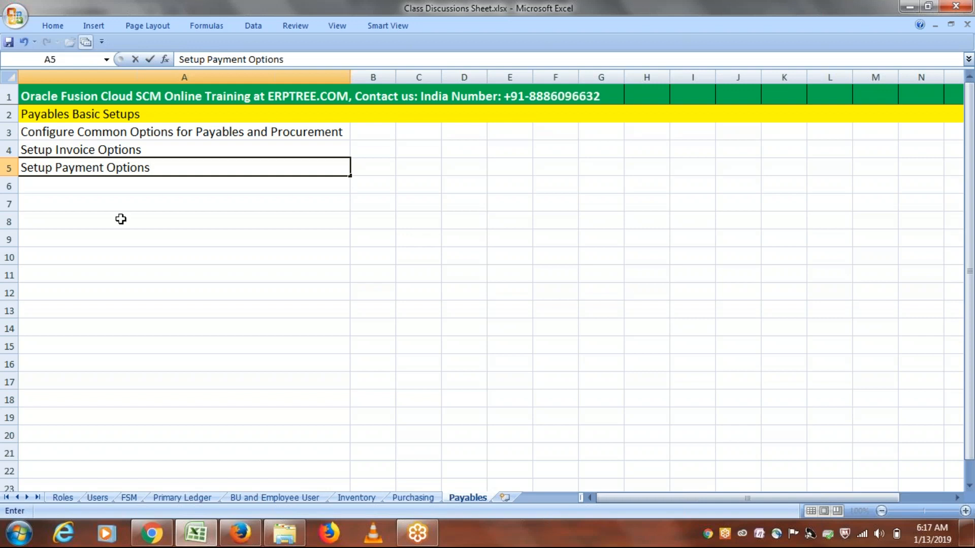
Enter "Create Distribution Sets" as the fourth setup in cell A6.
{"action": "left_click", "coordinate": [59, 183]}
{"action": "type", "text": "Create"}
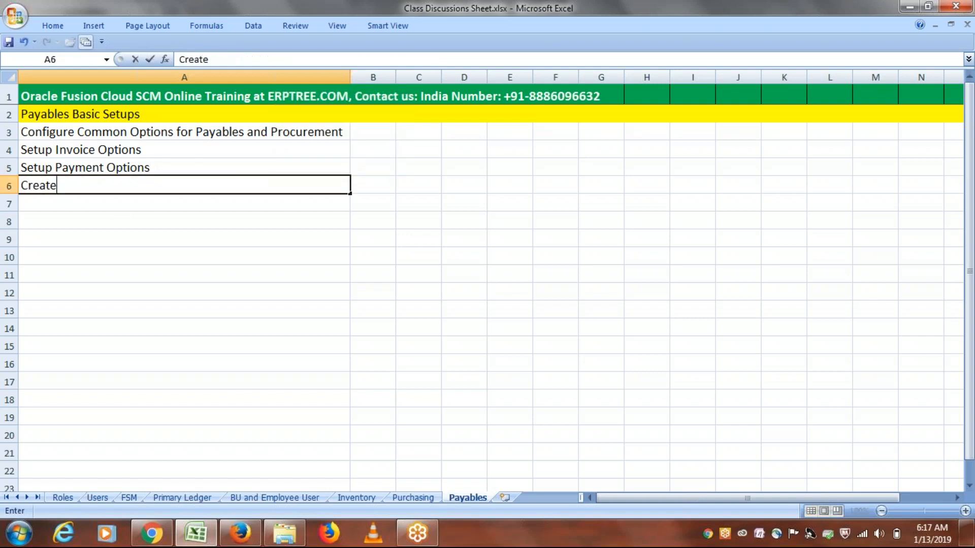
{"action": "type", "text": " Distribution Sets"}
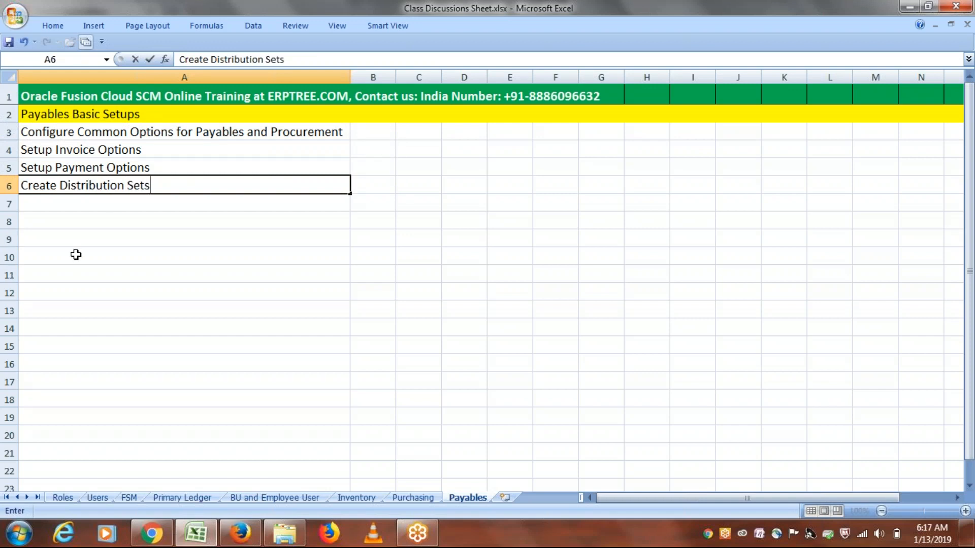
Enter "Create Payment Terms" in cell A7 and save the workbook.
{"action": "left_click", "coordinate": [108, 203]}
{"action": "type", "text": "Create Py"}
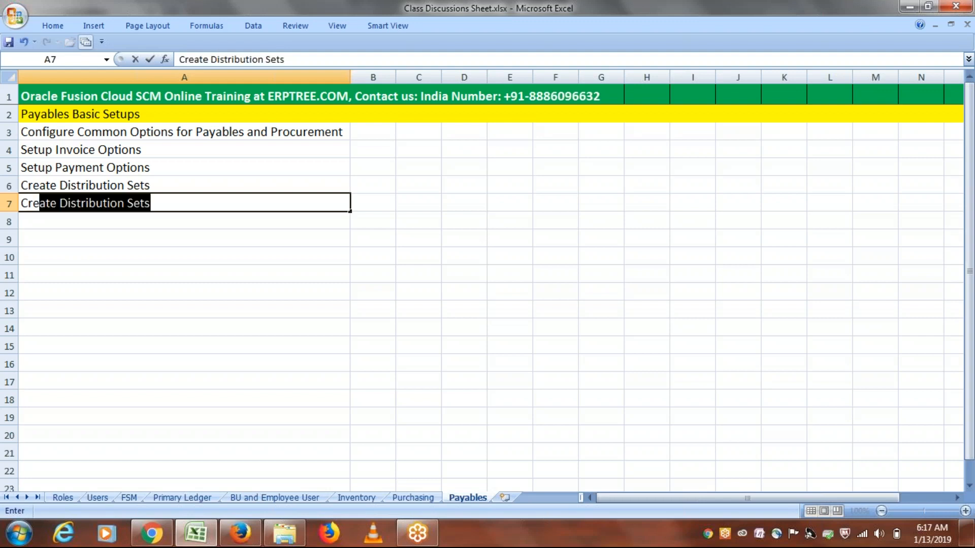
{"action": "key", "text": "BackSpace"}
{"action": "type", "text": "ayment Terms"}
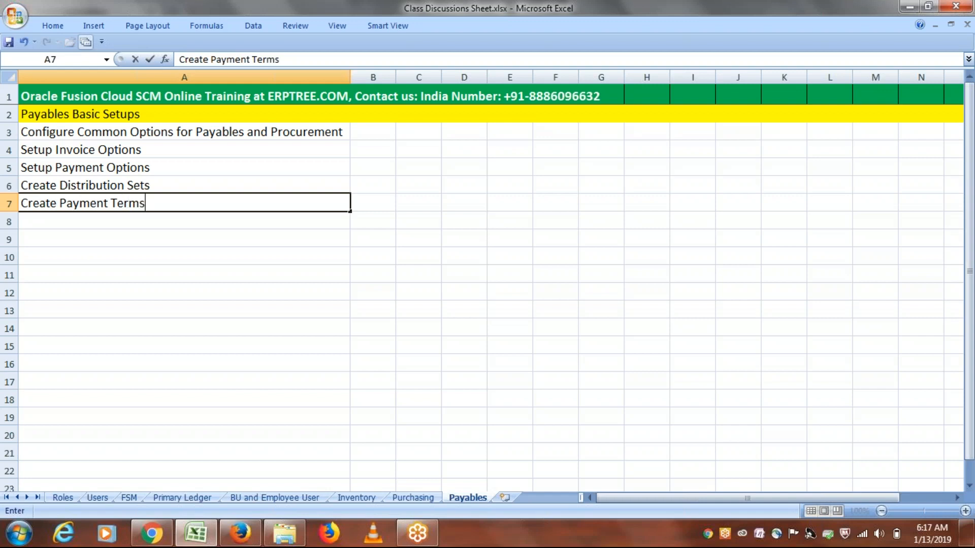
{"action": "left_click", "coordinate": [113, 218]}
{"action": "key", "text": "ctrl+s"}
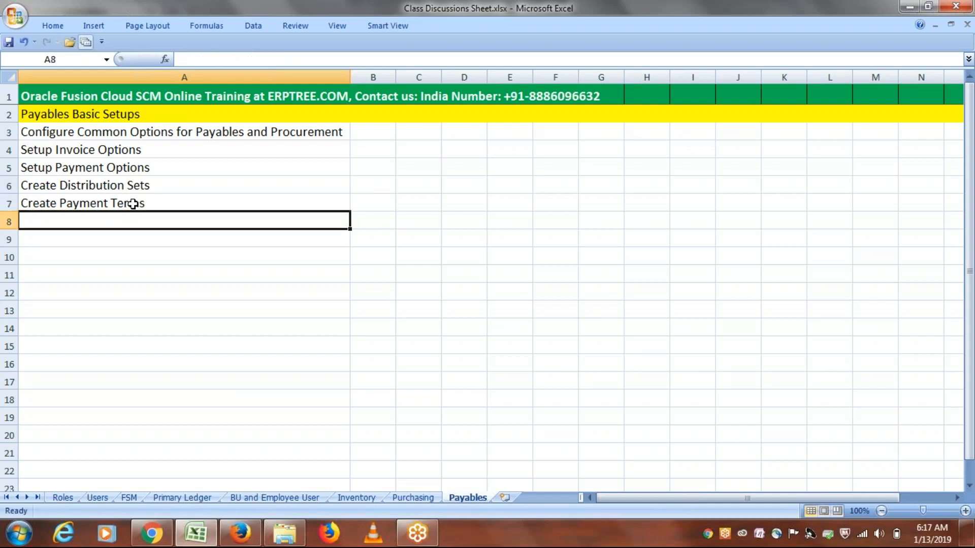
{"action": "left_click", "coordinate": [133, 204]}
{"action": "key", "text": "ctrl+c"}
{"action": "left_click_drag", "start_coordinate": [122, 221], "coordinate": [115, 287]}
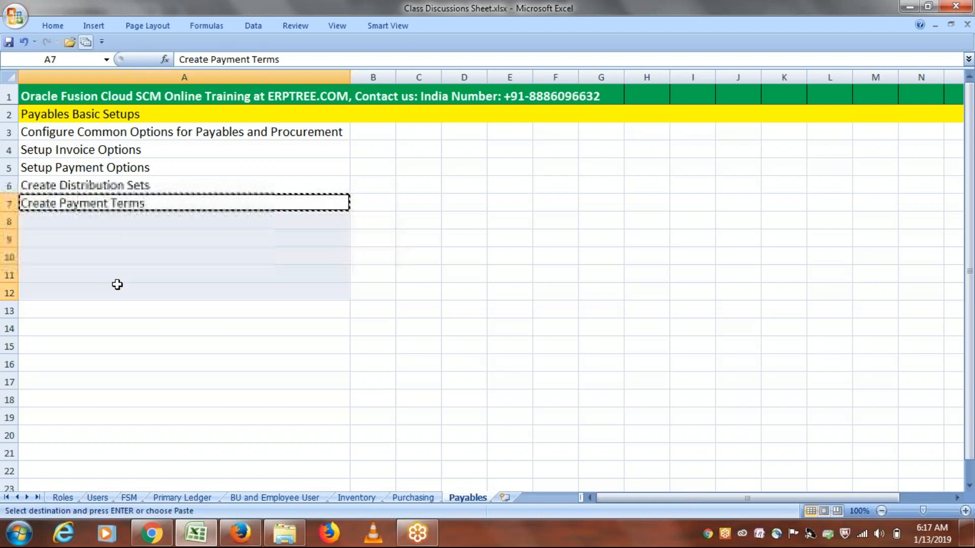
{"action": "left_click", "coordinate": [94, 220]}
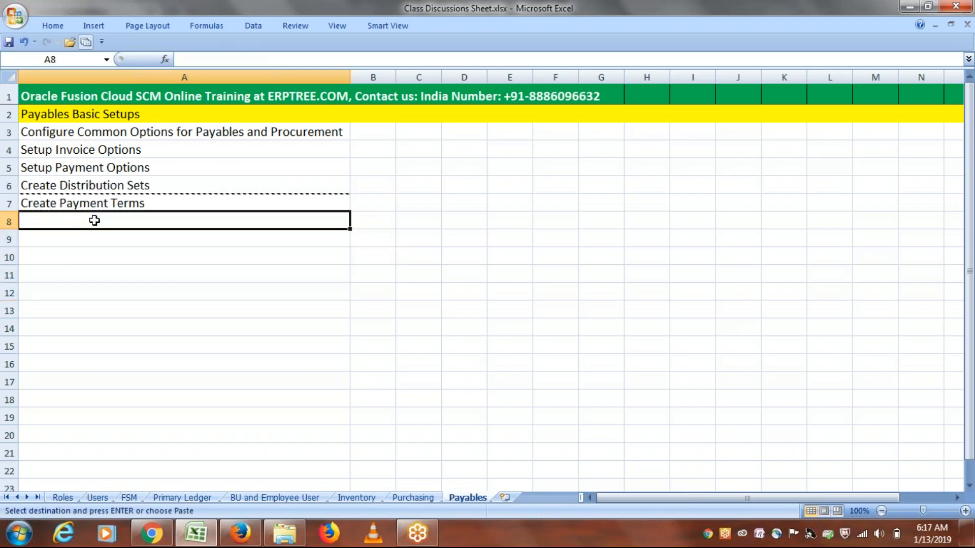
{"action": "key", "text": "Escape"}
{"action": "left_click", "coordinate": [92, 233]}
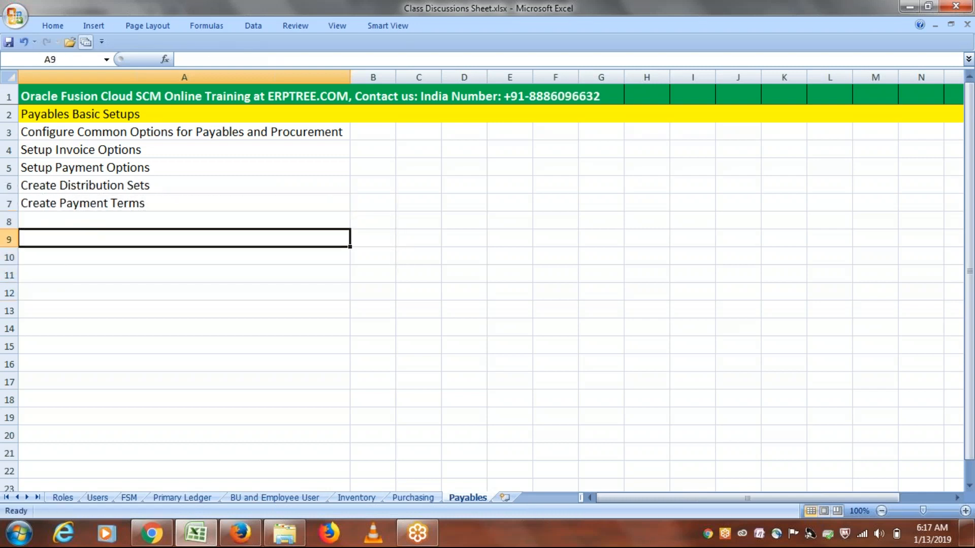
Copy the "Create Payment Terms" entry from cell A7 to cell A9.
{"action": "left_click", "coordinate": [126, 200]}
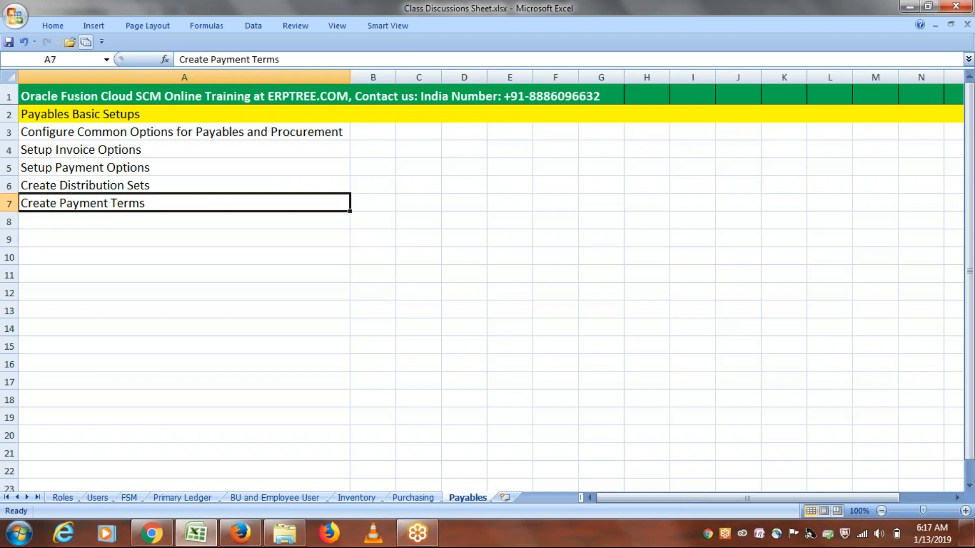
{"action": "key", "text": "ctrl+c"}
{"action": "left_click", "coordinate": [116, 237]}
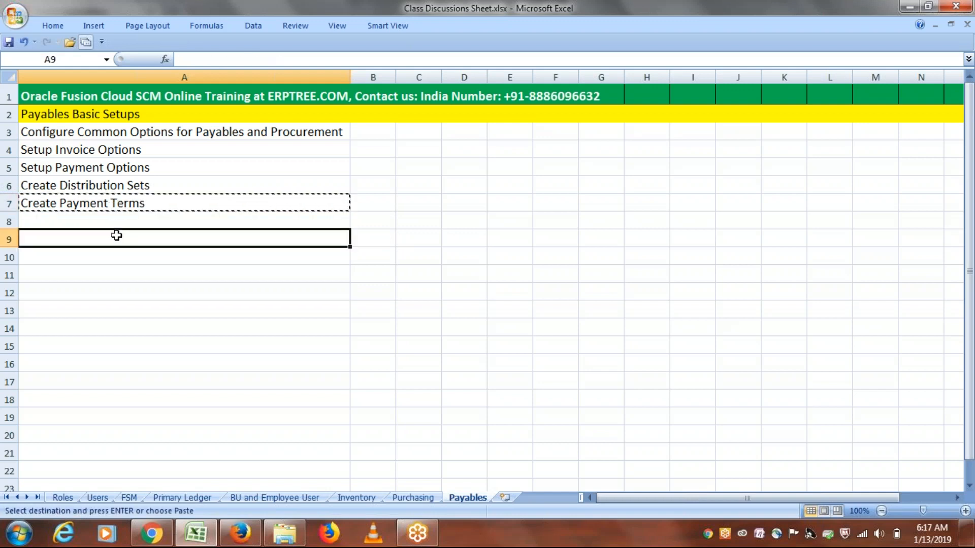
{"action": "key", "text": "ctrl+v"}
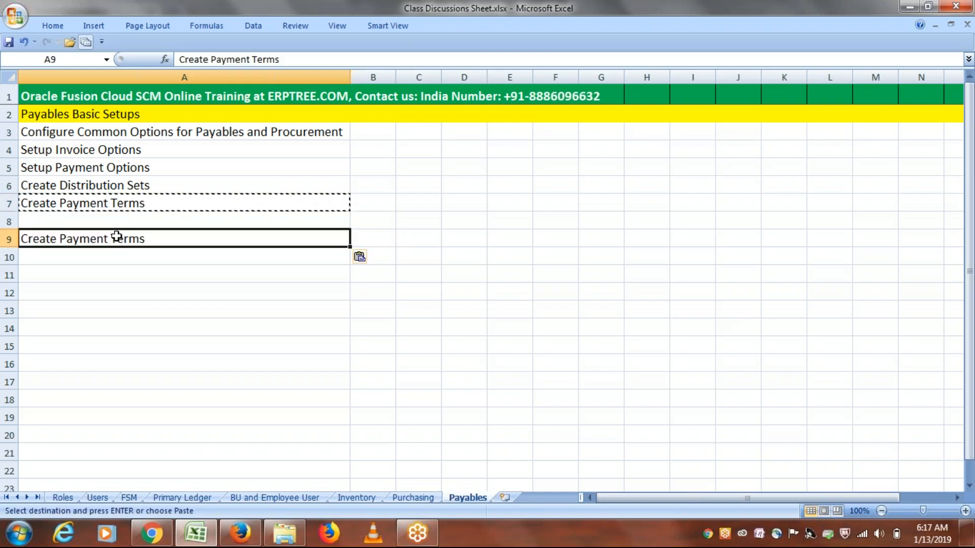
Replace the entry in cell A7 with "Create Refrence Data Set".
{"action": "left_click", "coordinate": [105, 203]}
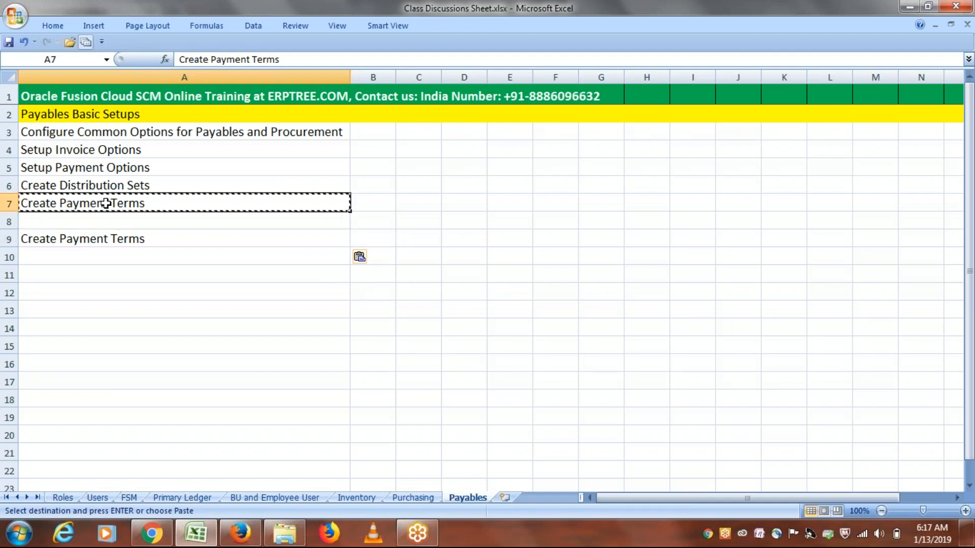
{"action": "type", "text": "Create "}
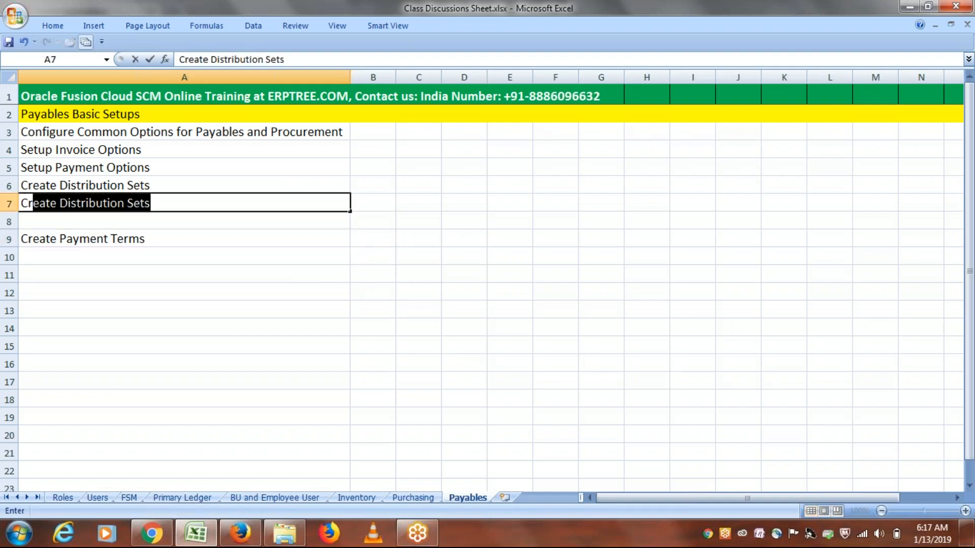
{"action": "type", "text": "Refr"}
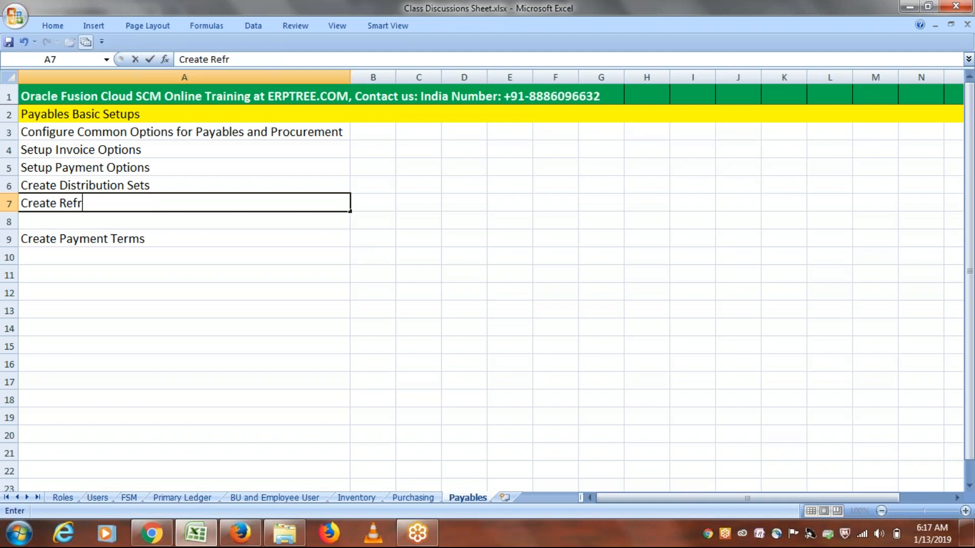
{"action": "type", "text": "ence D"}
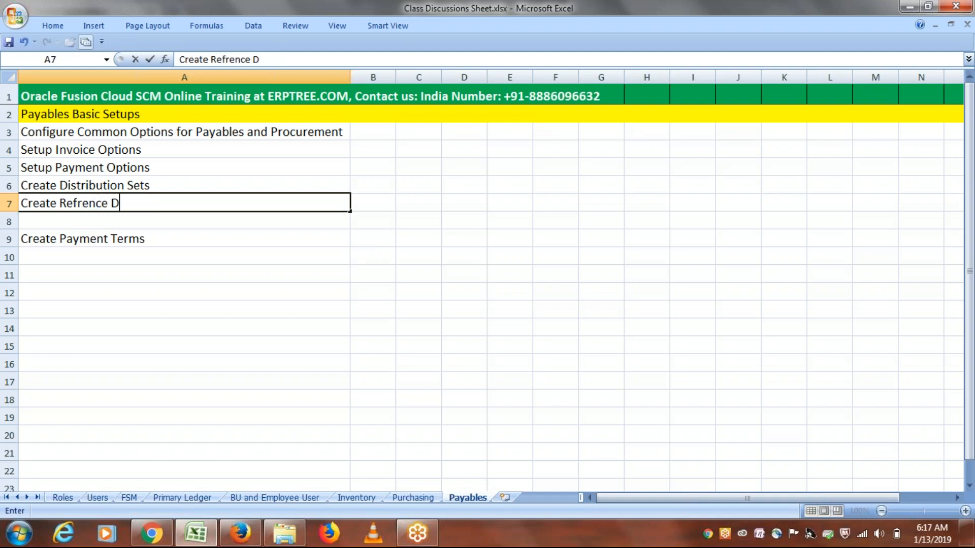
{"action": "type", "text": "ata Sets"}
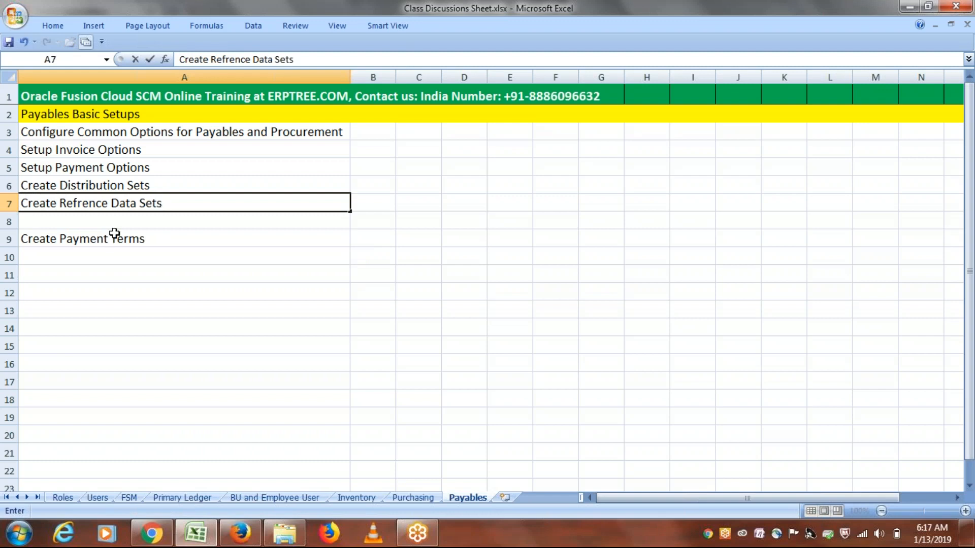
{"action": "key", "text": "BackSpace"}
Place the "Create Payment Terms" entry from cell A9 into cell A8, directly below the data set entry.
{"action": "left_click", "coordinate": [130, 239]}
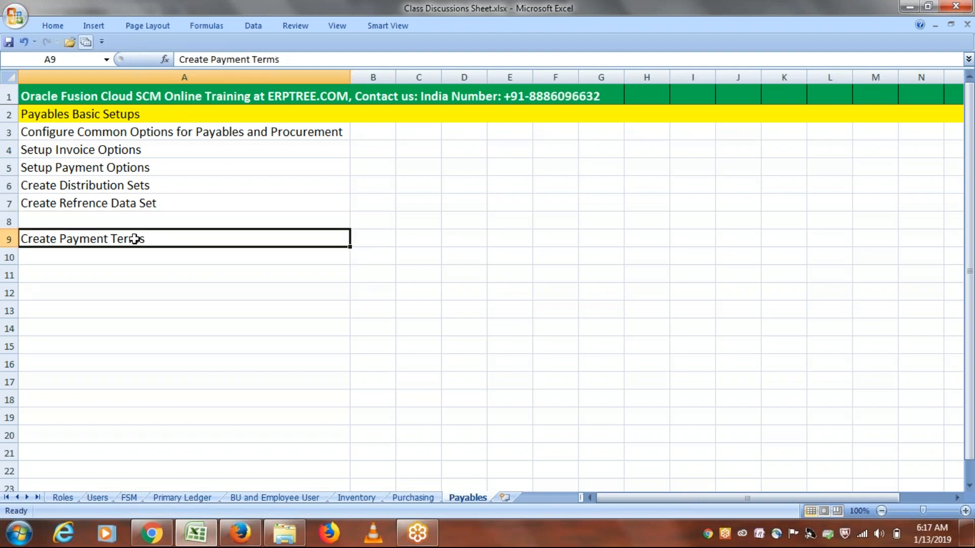
{"action": "key", "text": "ctrl+x"}
{"action": "left_click", "coordinate": [113, 220]}
{"action": "key", "text": "ctrl+v"}
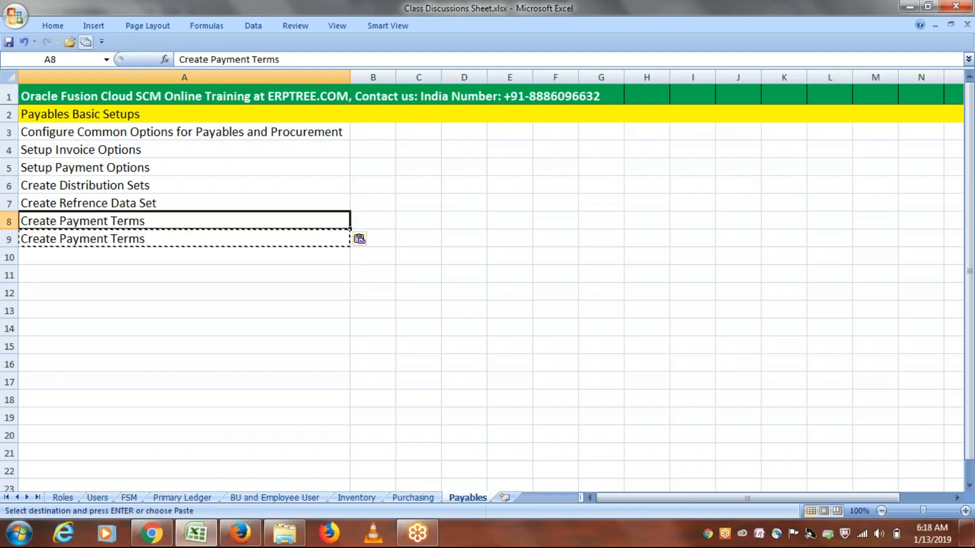
{"action": "key", "text": "Escape"}
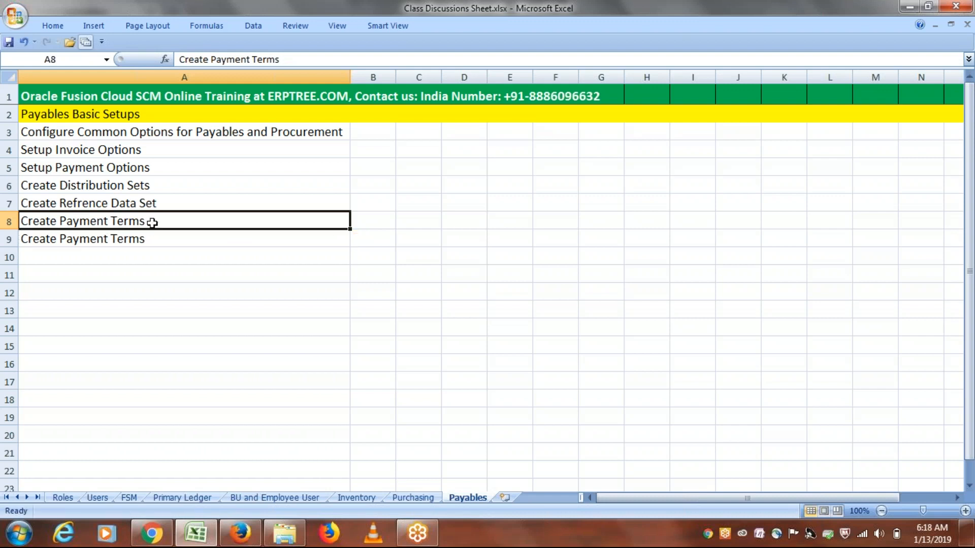
Clear the duplicate "Create Payment Terms" entry from cell A9.
{"action": "left_click", "coordinate": [122, 238]}
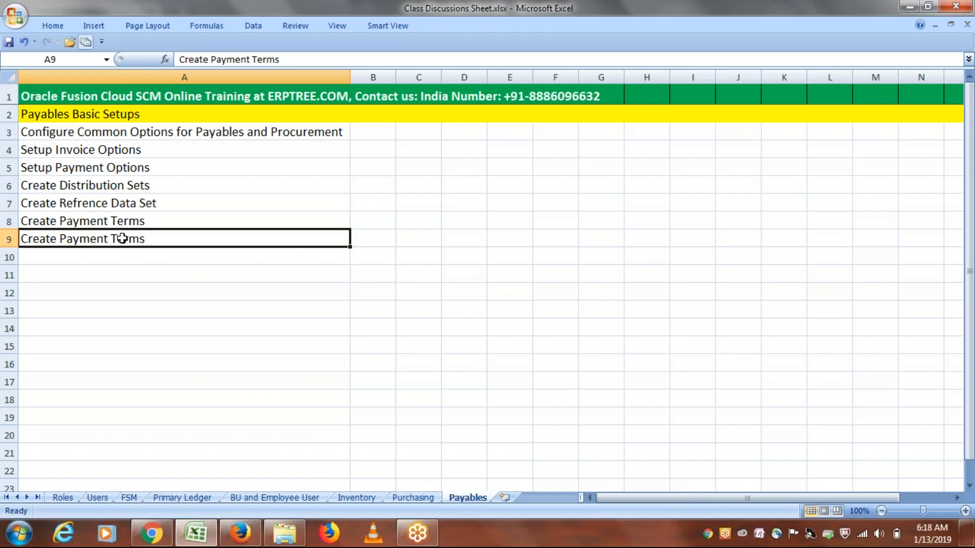
{"action": "type", "text": "Ass"}
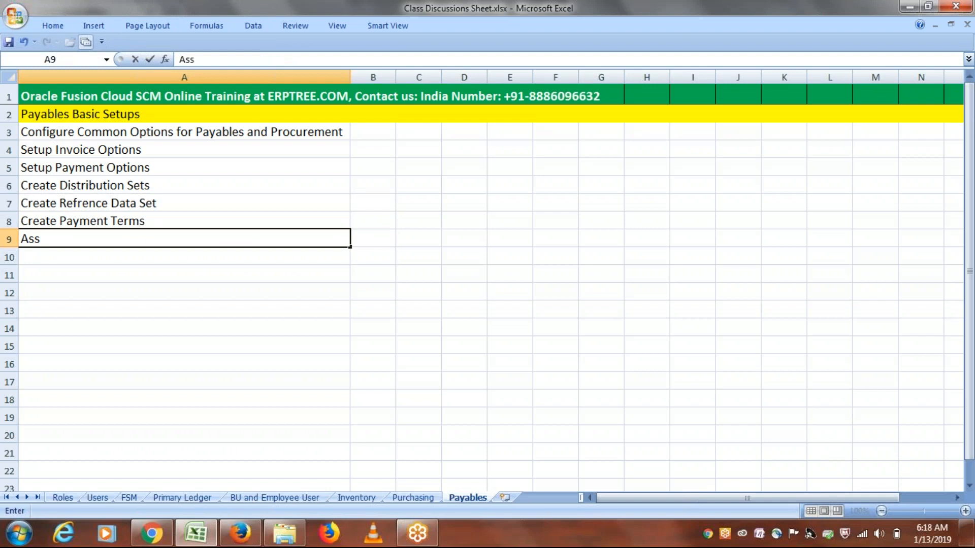
{"action": "key", "text": "BackSpace"}
{"action": "key", "text": "BackSpace"}
{"action": "key", "text": "BackSpace"}
{"action": "left_click", "coordinate": [160, 221]}
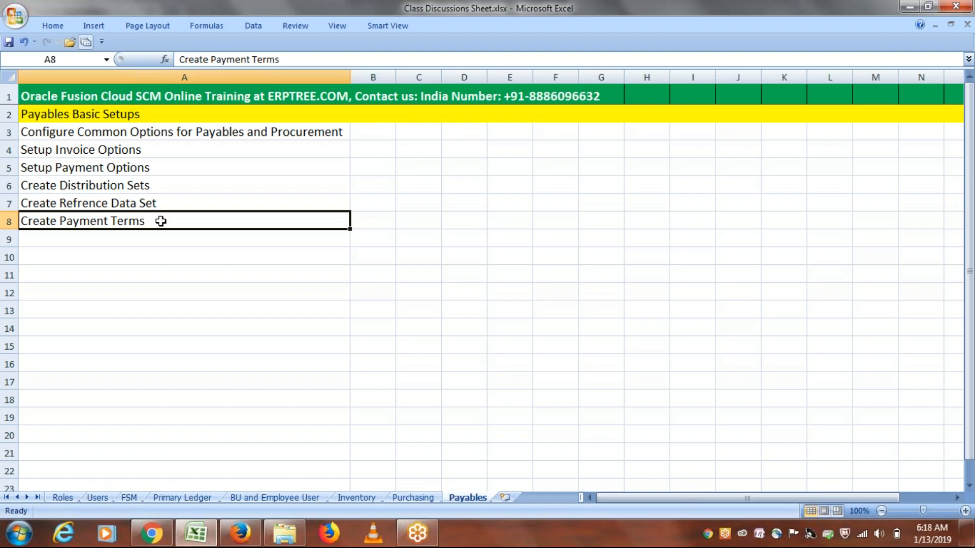
Enter "Setup Supplier Numbering" as the next setup in cell A9.
{"action": "left_click", "coordinate": [110, 240]}
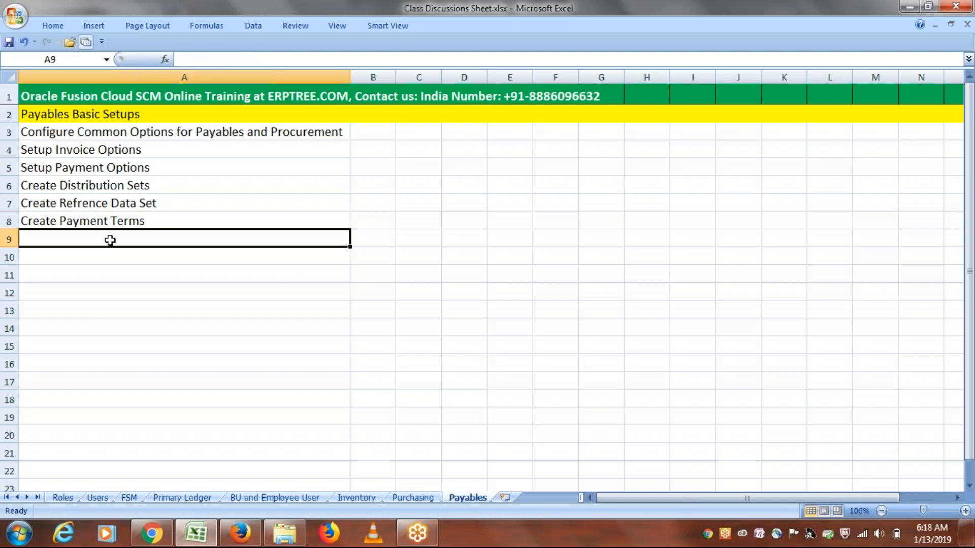
{"action": "type", "text": "S"}
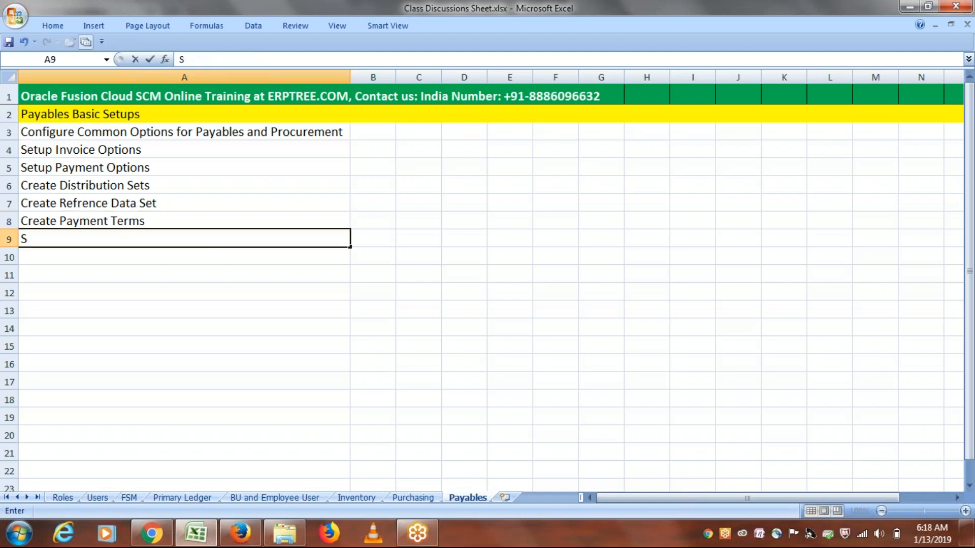
{"action": "type", "text": "etup Supplier "}
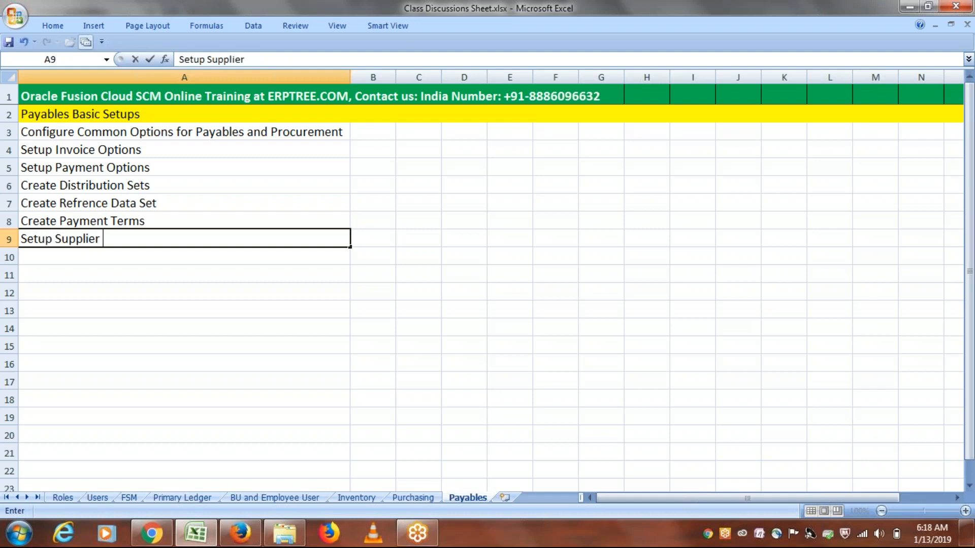
{"action": "type", "text": "Numbering"}
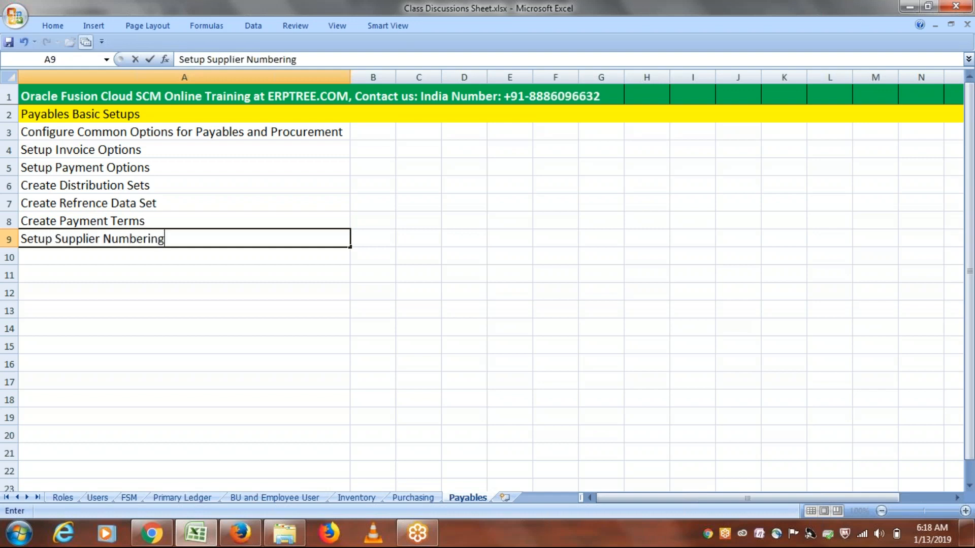
Enter "Create Supplier, Address, Site, Site Assignments" as the next setup in cell A10.
{"action": "left_click", "coordinate": [109, 255]}
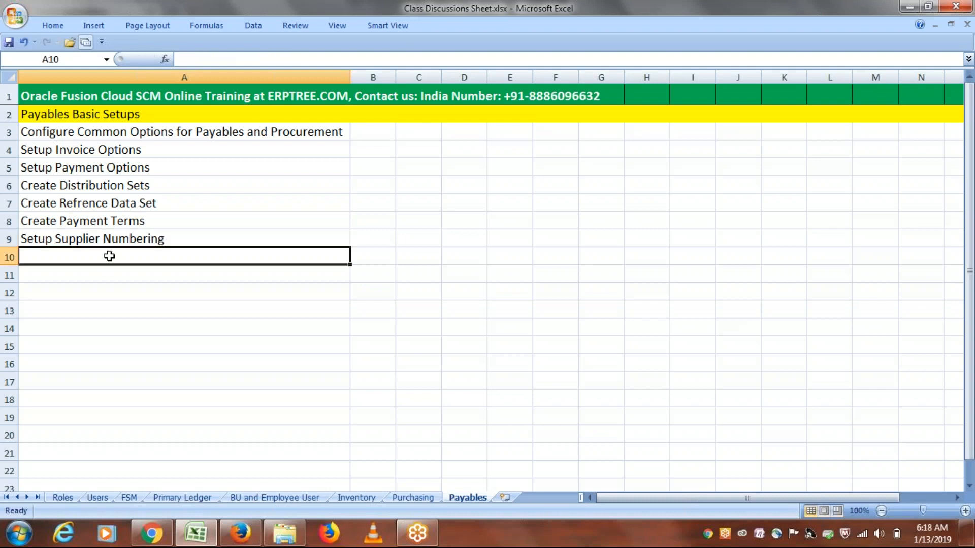
{"action": "type", "text": "Create Supplier"}
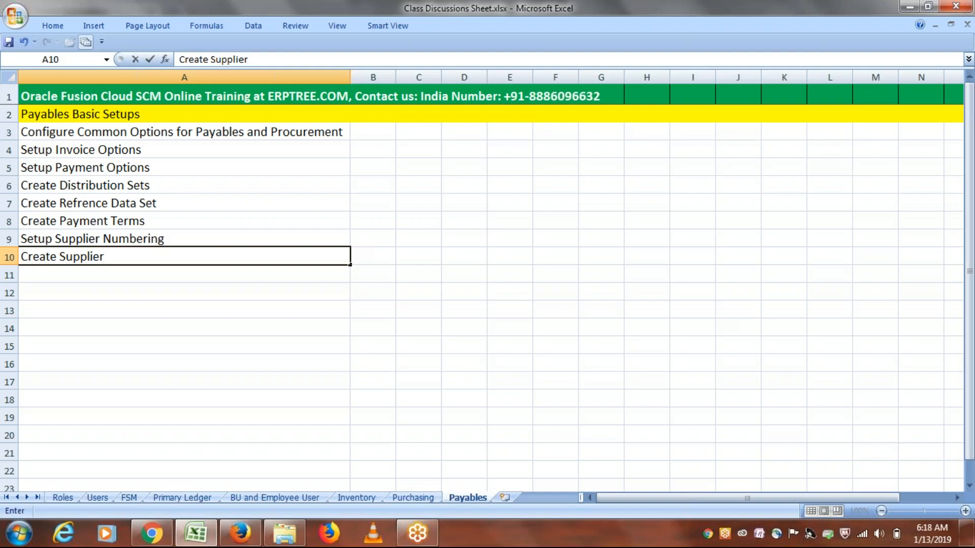
{"action": "type", "text": ", Address"}
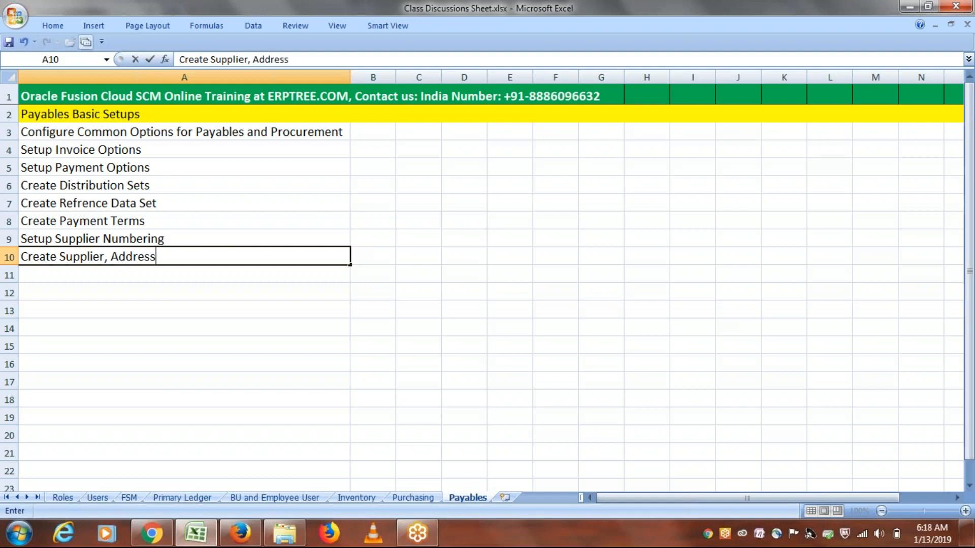
{"action": "type", "text": ", Site, Site Assignments"}
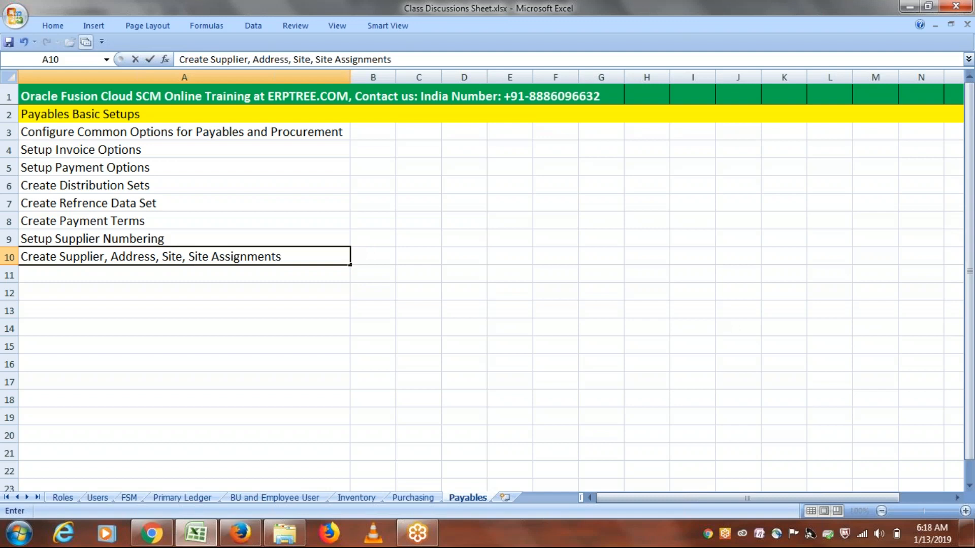
Enter "Create Bank, Bank Branch, Bank Account" as the next setup in cell A11.
{"action": "left_click", "coordinate": [99, 276]}
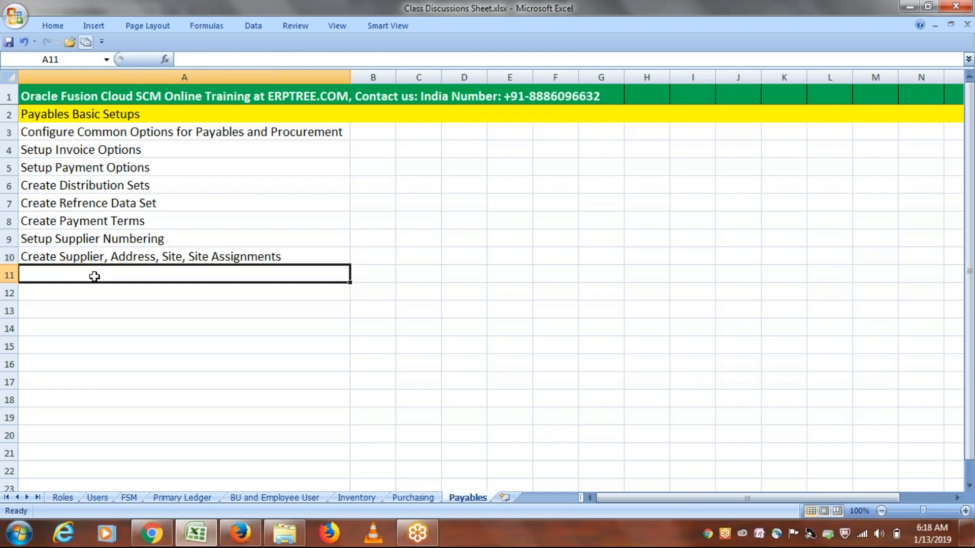
{"action": "type", "text": "Create"}
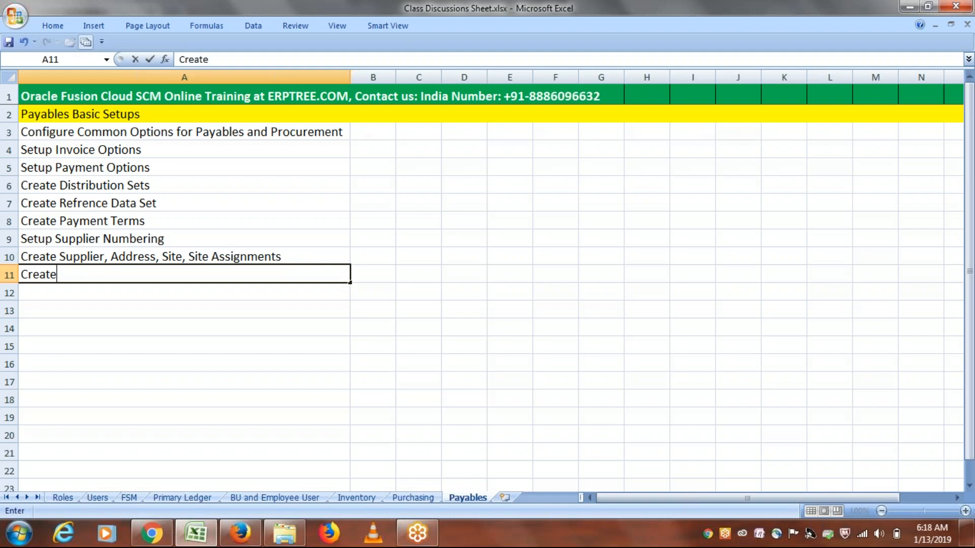
{"action": "type", "text": " Bank, Bank "}
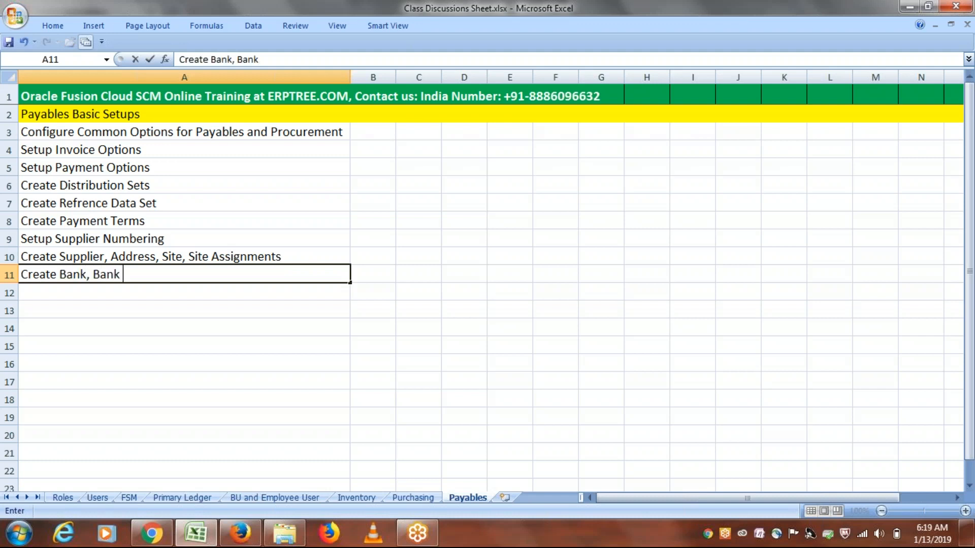
{"action": "type", "text": "Branch,"}
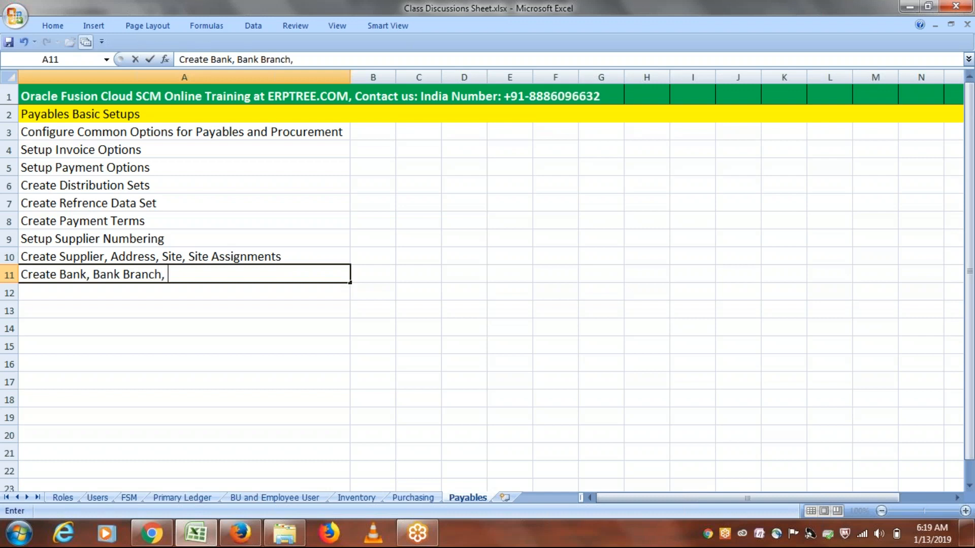
{"action": "type", "text": " Bank A"}
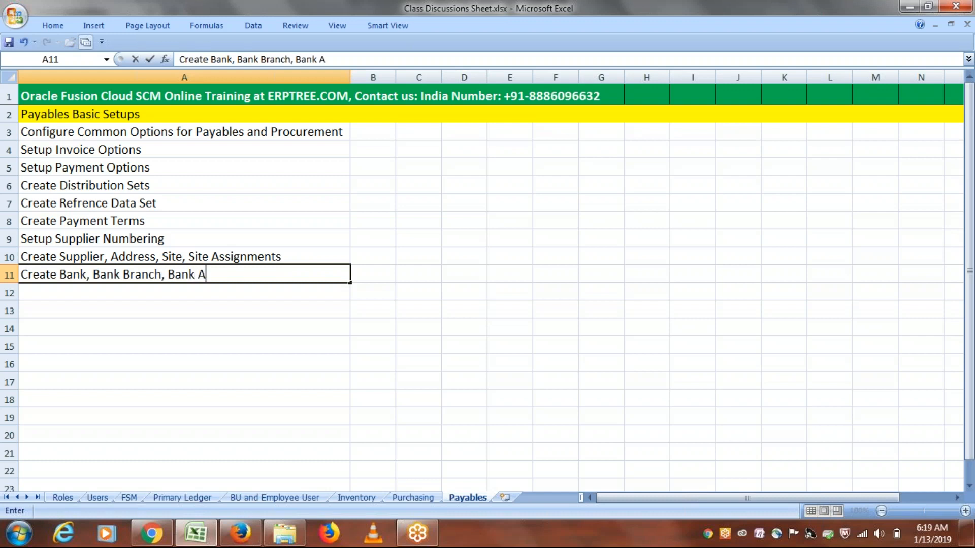
{"action": "type", "text": "ccount"}
Enter "Create Payment Process Profile (PPP)" as the next setup in cell A12.
{"action": "left_click", "coordinate": [96, 291]}
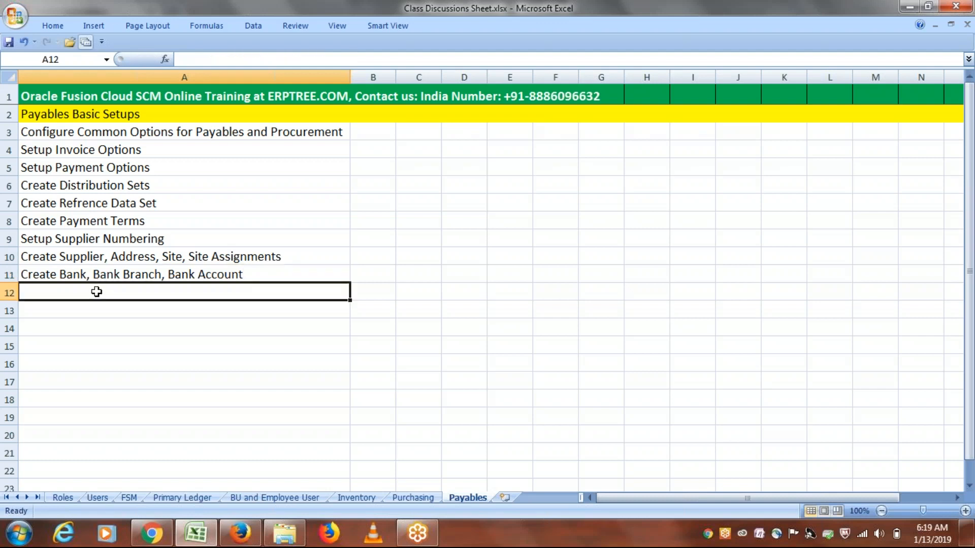
{"action": "type", "text": "Create "}
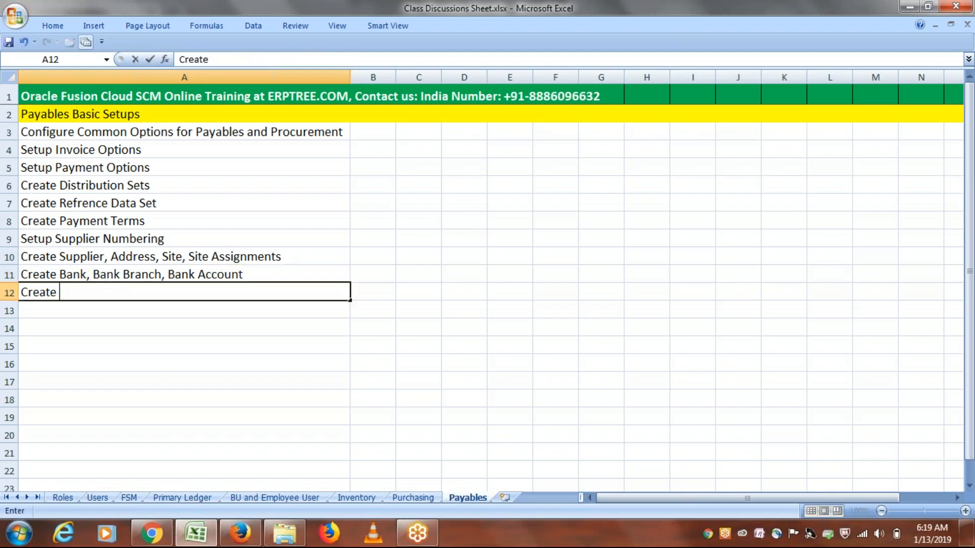
{"action": "type", "text": "Payment"}
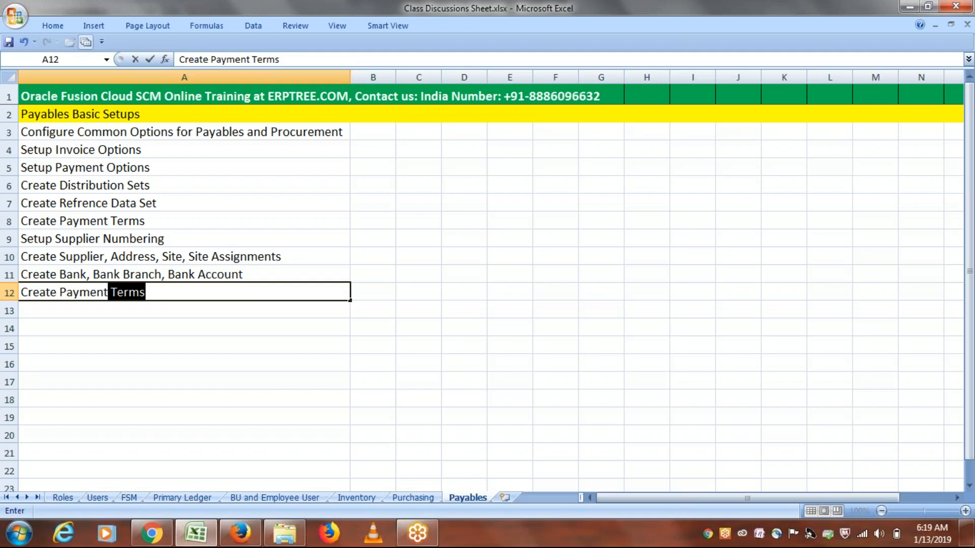
{"action": "type", "text": " Process P"}
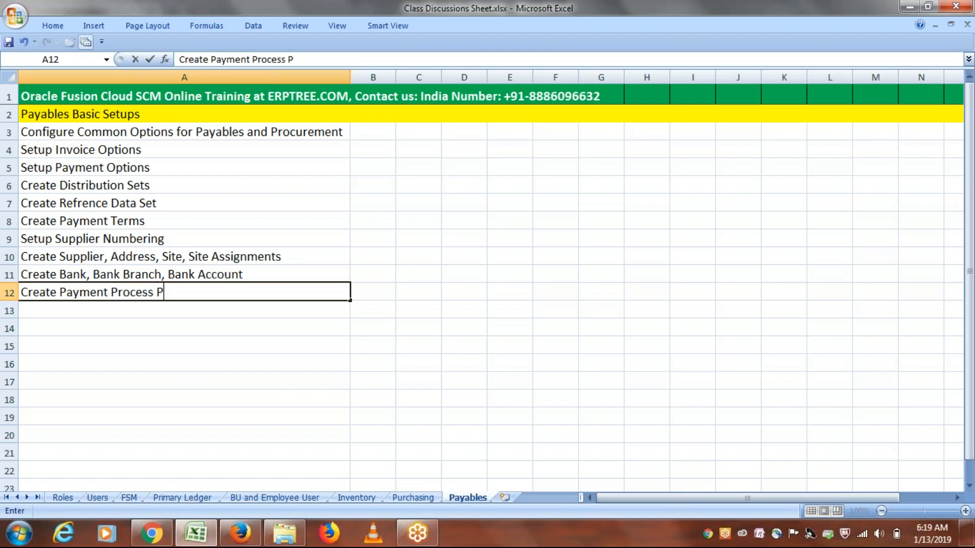
{"action": "type", "text": "rofile (PPP"}
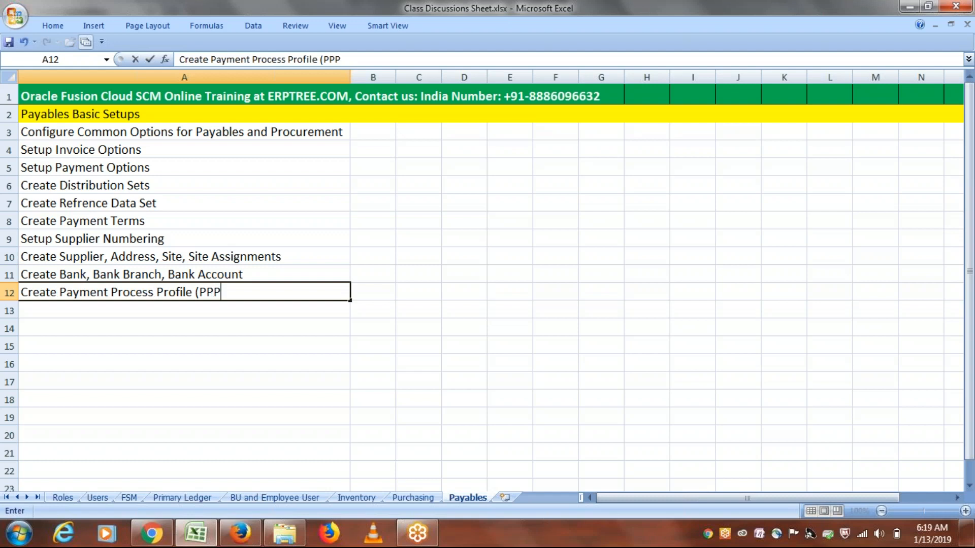
{"action": "type", "text": ")"}
Enter "Assign AP Roles to User" as the next setup in cell A13.
{"action": "left_click", "coordinate": [102, 311]}
{"action": "type", "text": "A"}
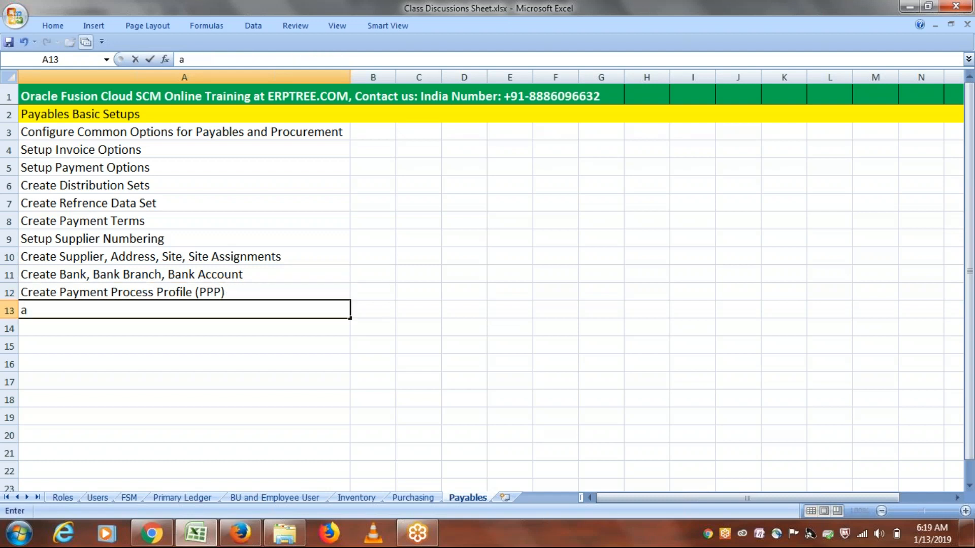
{"action": "type", "text": "ssign A"}
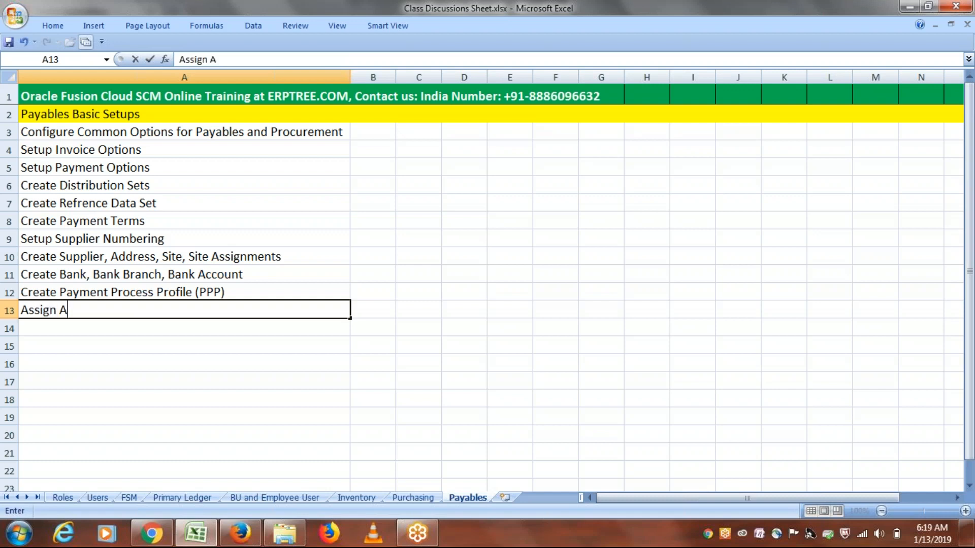
{"action": "type", "text": "P Roles t"}
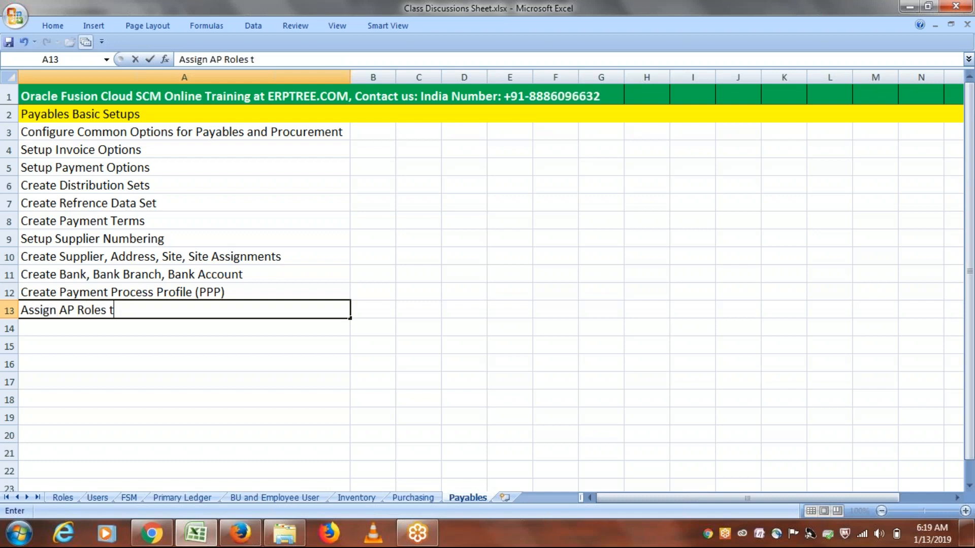
{"action": "type", "text": "o User"}
{"action": "key", "text": "Return"}
Enter "Provide Data Access for User" as the next setup in cell A14.
{"action": "type", "text": "Profil"}
{"action": "key", "text": "BackSpace"}
{"action": "key", "text": "BackSpace"}
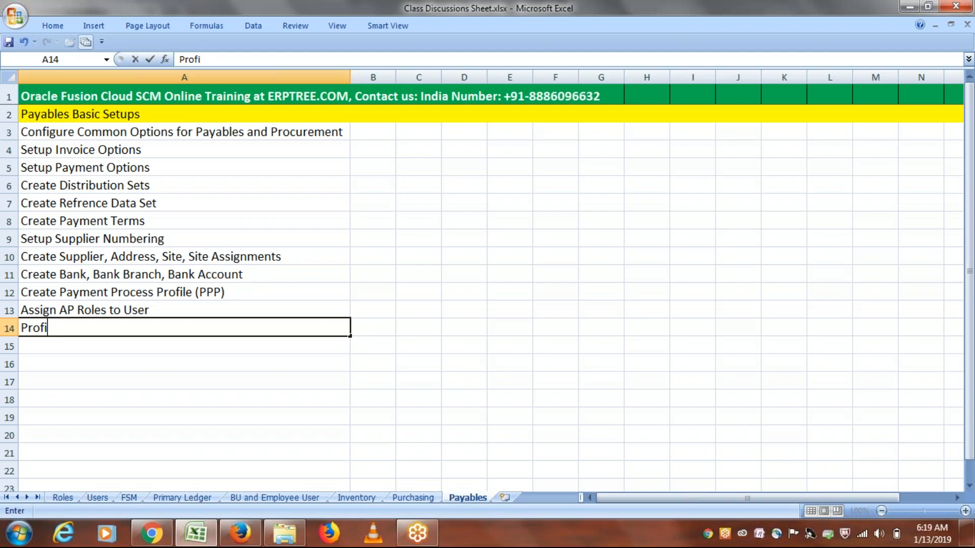
{"action": "key", "text": "BackSpace"}
{"action": "type", "text": "vide Data Access for Users"}
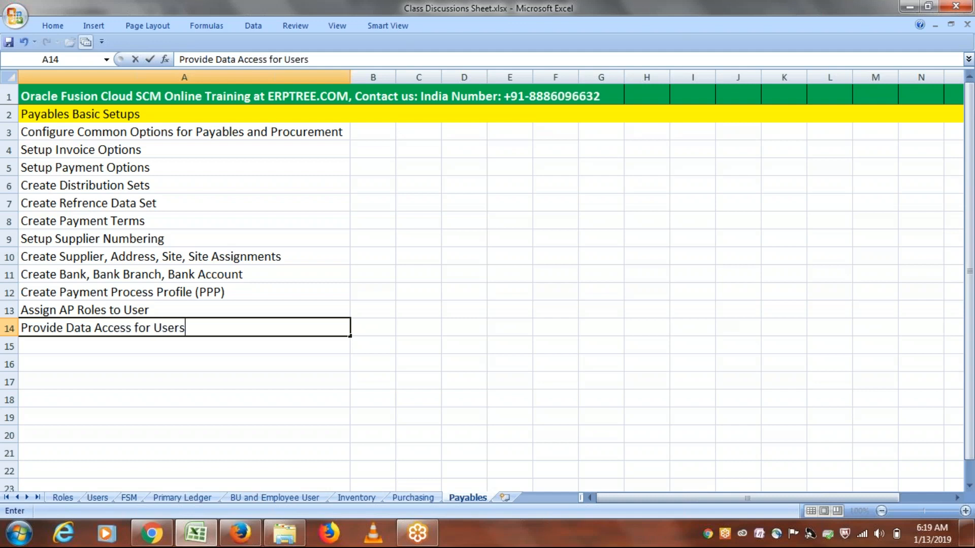
{"action": "left_click", "coordinate": [103, 345]}
{"action": "double_click", "coordinate": [221, 325]}
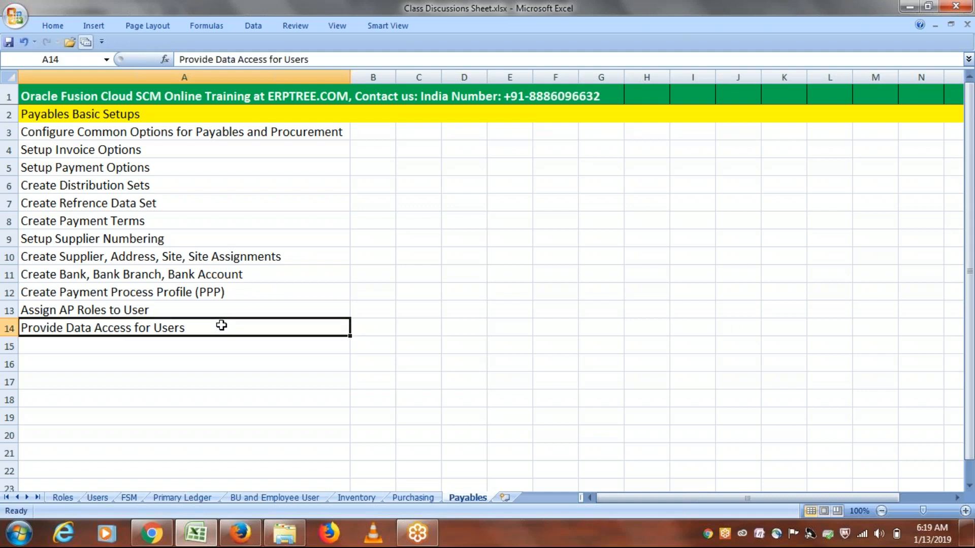
{"action": "key", "text": "BackSpace"}
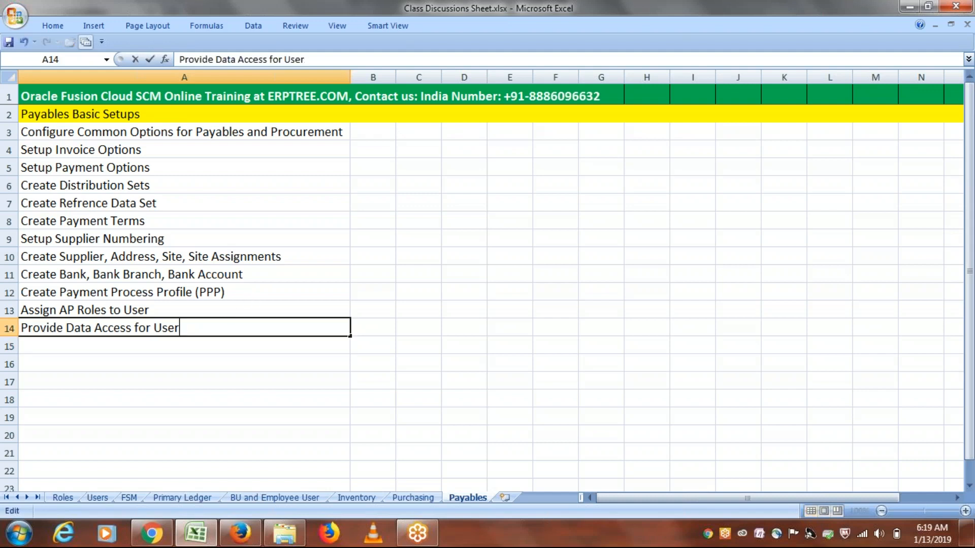
Enter "Run LDAP" in cell A15 and "Open Periods in AP" in cell A16 as the last setups.
{"action": "left_click", "coordinate": [191, 348]}
{"action": "type", "text": "Run LDAP"}
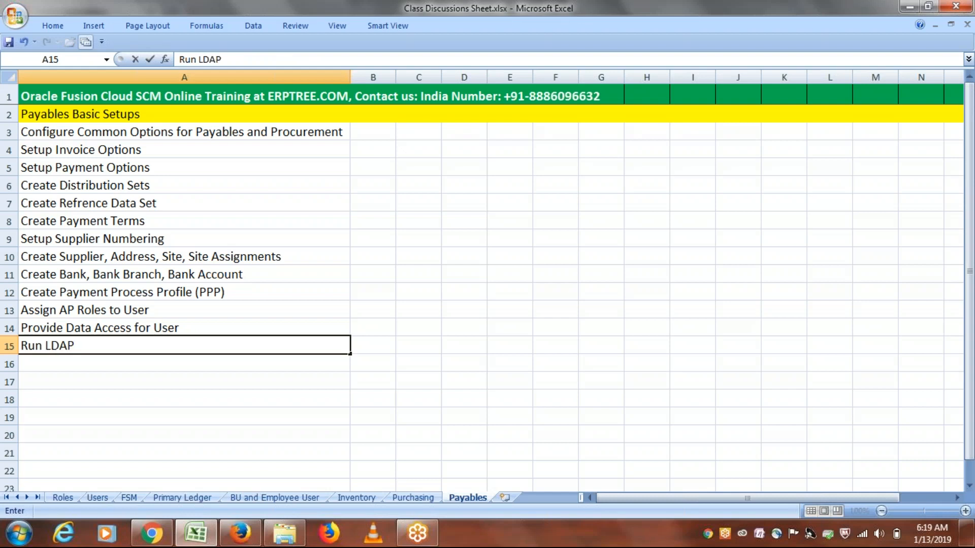
{"action": "left_click", "coordinate": [131, 358]}
{"action": "type", "text": "Op"}
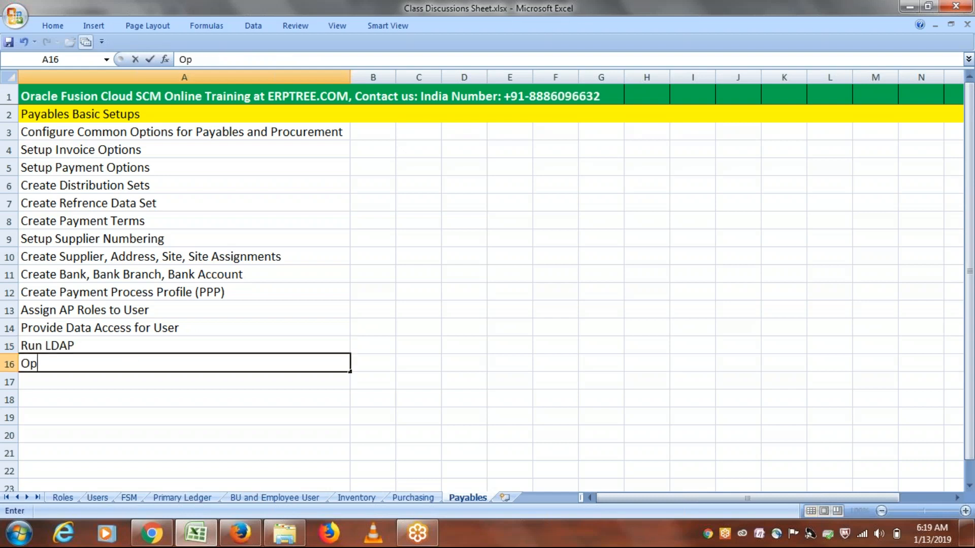
{"action": "type", "text": "en Perio"}
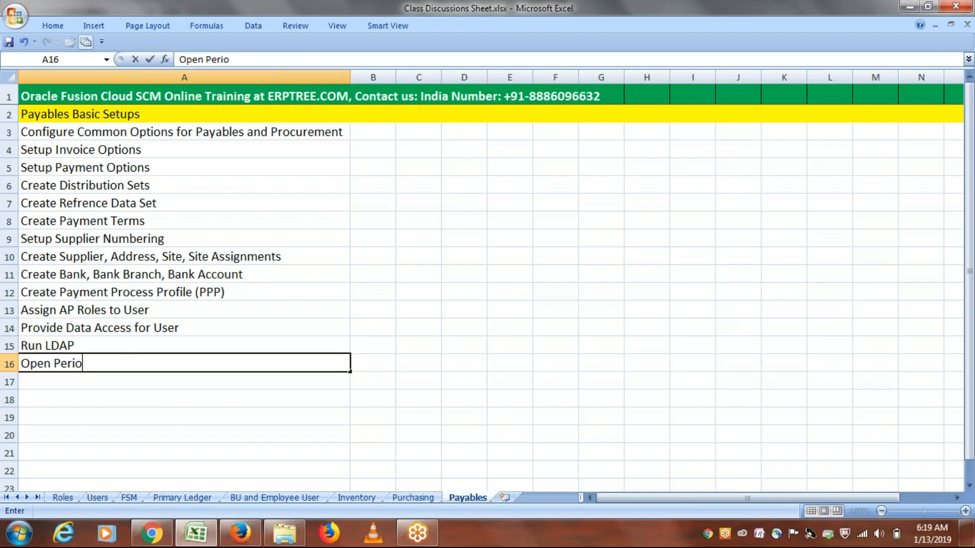
{"action": "type", "text": "ds in AP"}
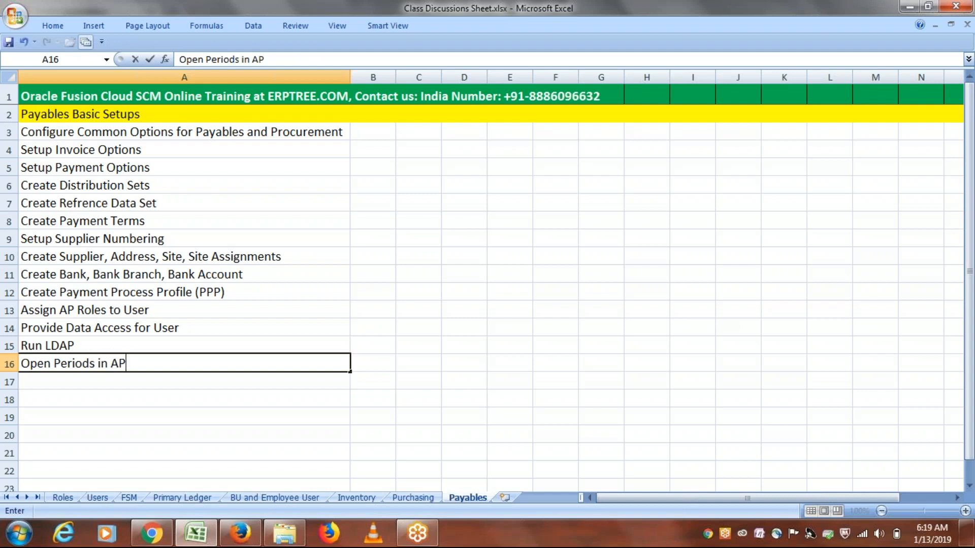
{"action": "left_click", "coordinate": [123, 380]}
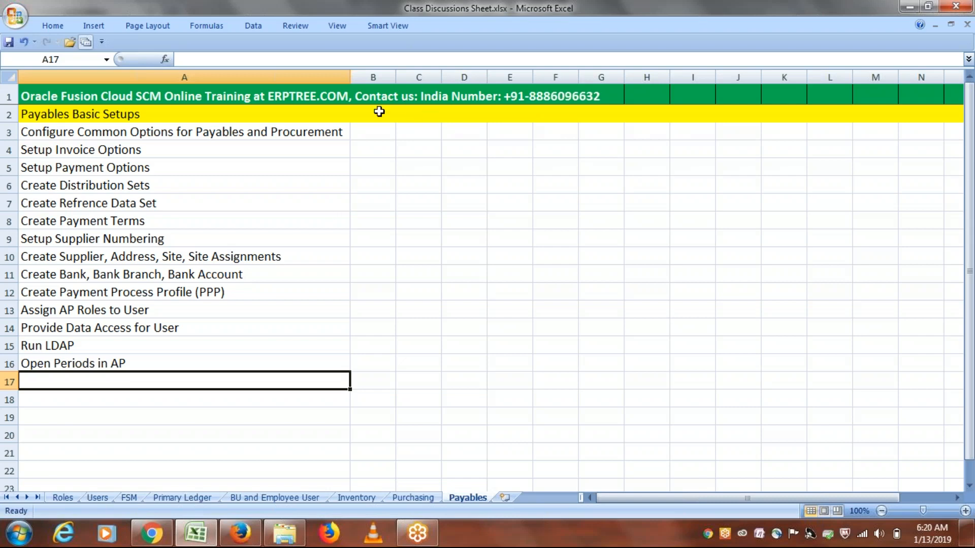
On the Purchasing sheet, mark "Configure Common Options for Payables and Procurement" as "Done" in cell B5.
{"action": "left_click", "coordinate": [366, 127]}
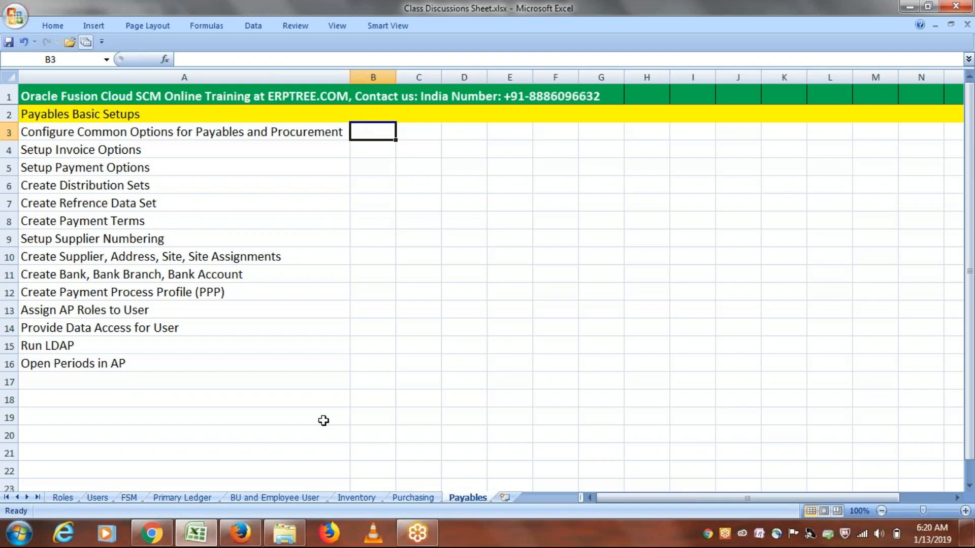
{"action": "left_click", "coordinate": [414, 498]}
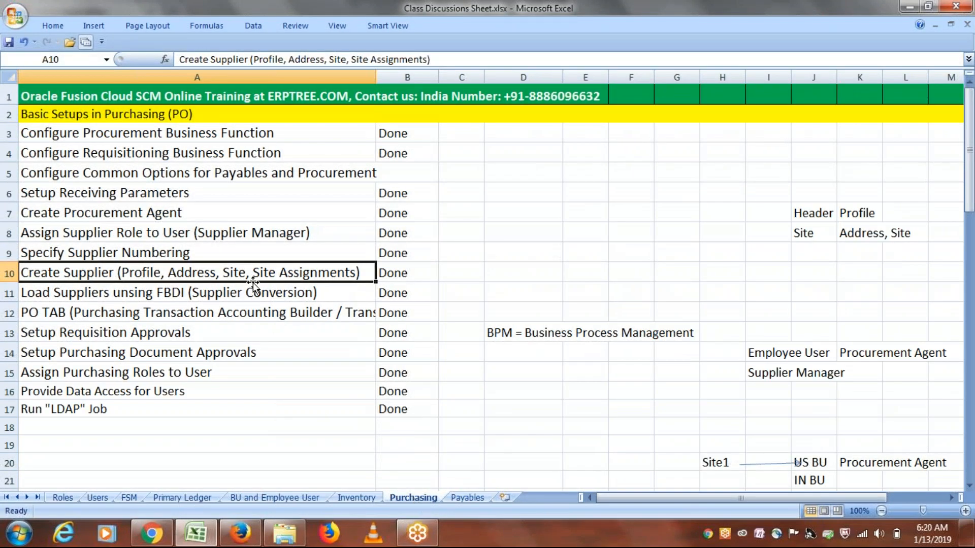
{"action": "left_click", "coordinate": [202, 175]}
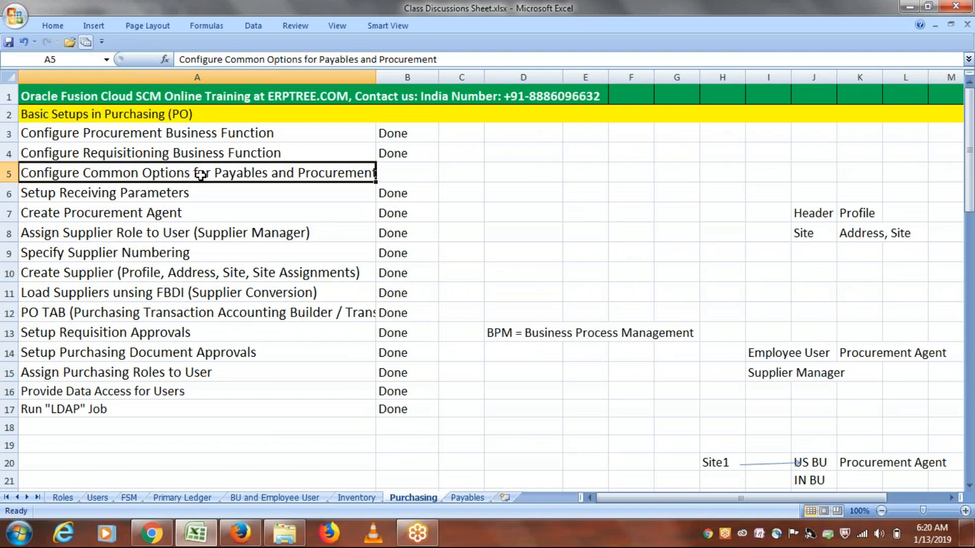
{"action": "key", "text": "Right"}
{"action": "type", "text": "Done"}
{"action": "key", "text": "Tab"}
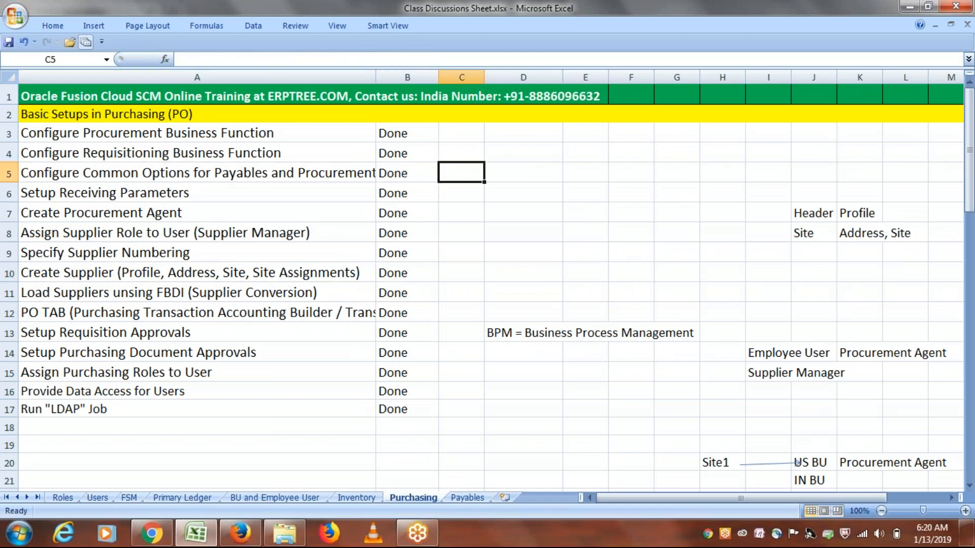
On the Payables sheet, mark "Configure Common Options for Payables and Procurement" as "Done" in cell B3.
{"action": "key", "text": "alt+Tab"}
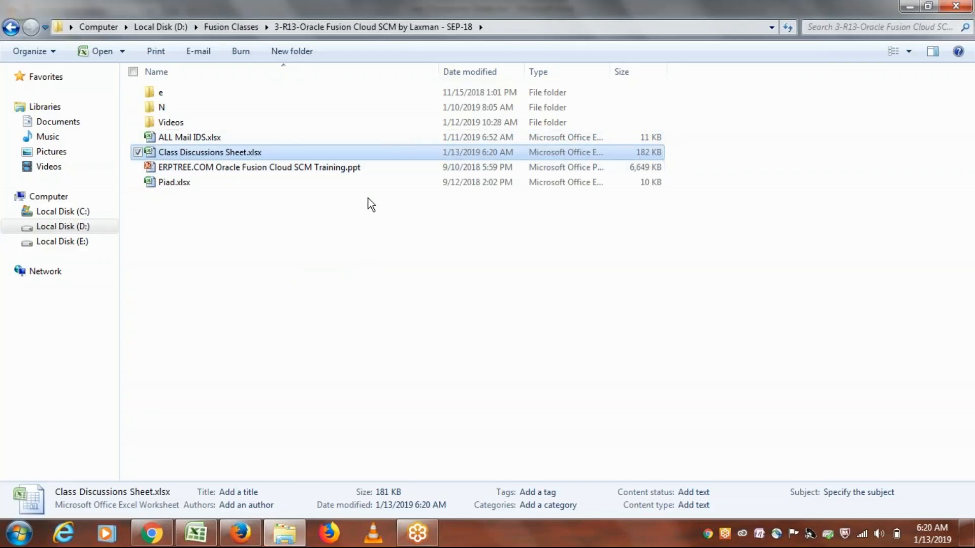
{"action": "key", "text": "alt+Tab"}
{"action": "left_click", "coordinate": [457, 497]}
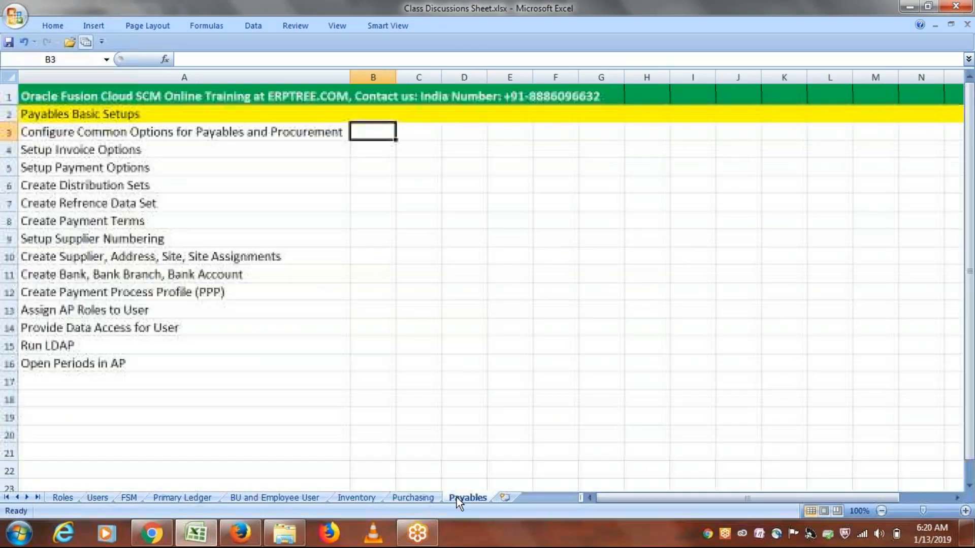
{"action": "type", "text": "Done"}
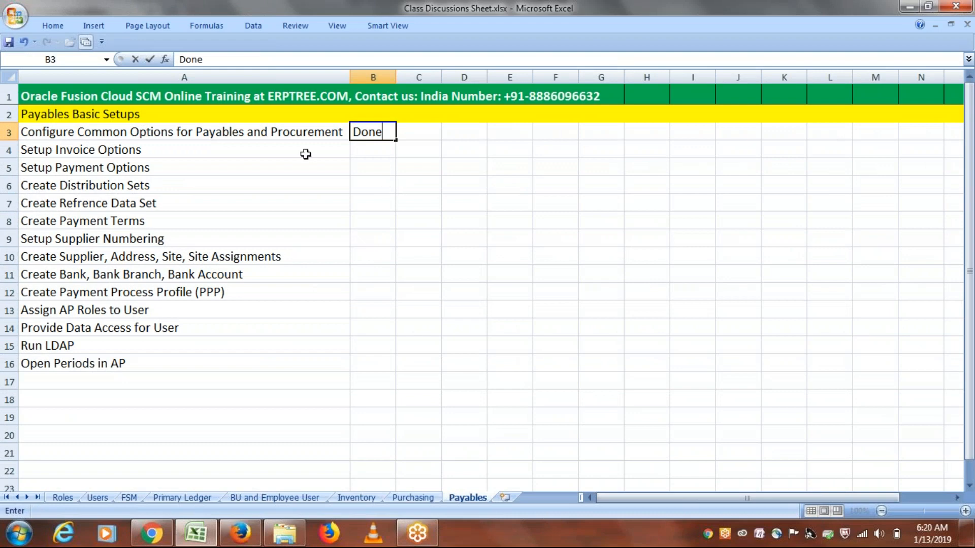
{"action": "left_click", "coordinate": [247, 149]}
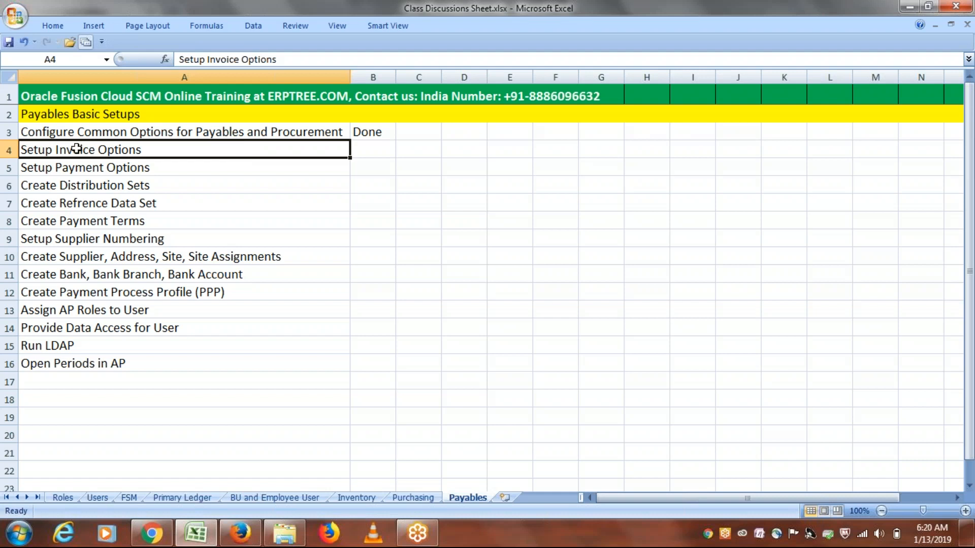
Mark "Setup Supplier Numbering" as "Done" in cell B9 of the Payables sheet.
{"action": "left_click", "coordinate": [149, 190]}
{"action": "left_click", "coordinate": [149, 205]}
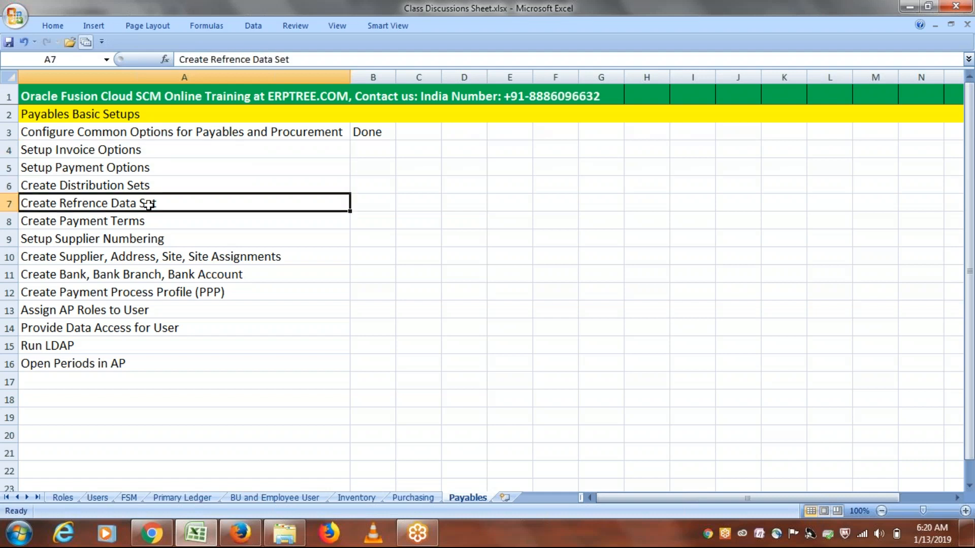
{"action": "left_click", "coordinate": [149, 222]}
{"action": "left_click", "coordinate": [146, 241]}
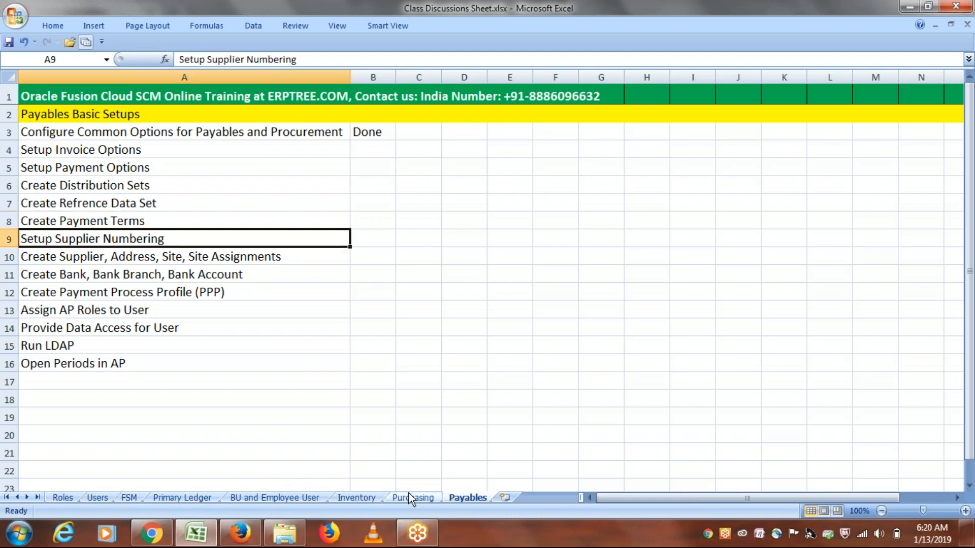
{"action": "left_click", "coordinate": [365, 240]}
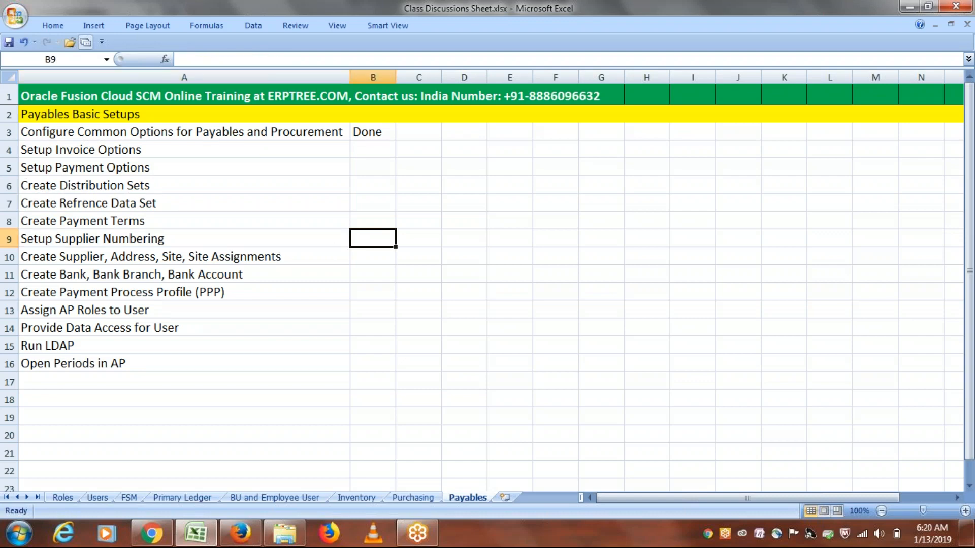
{"action": "type", "text": "Done"}
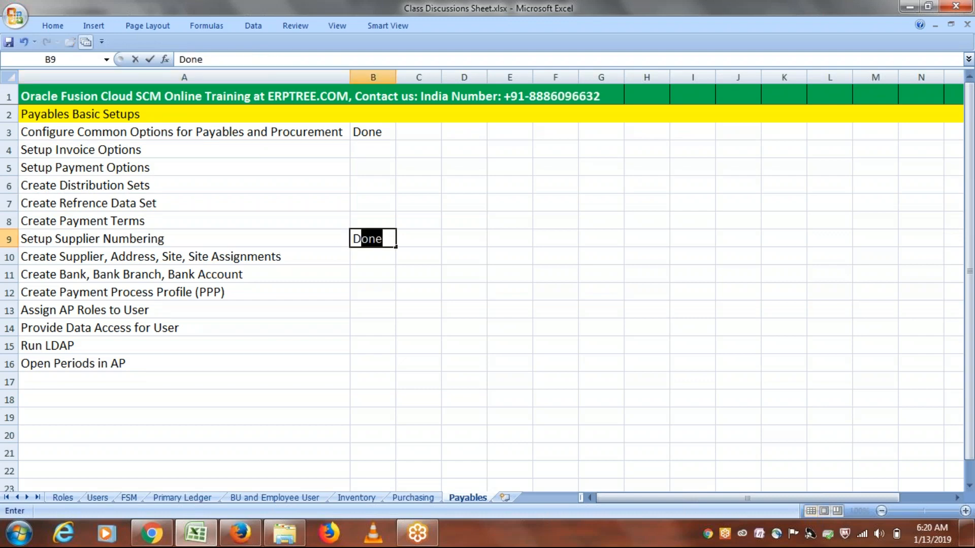
Mark "Create Supplier, Address, Site, Site Assignments" as "Done" in cell B10.
{"action": "left_click", "coordinate": [293, 255]}
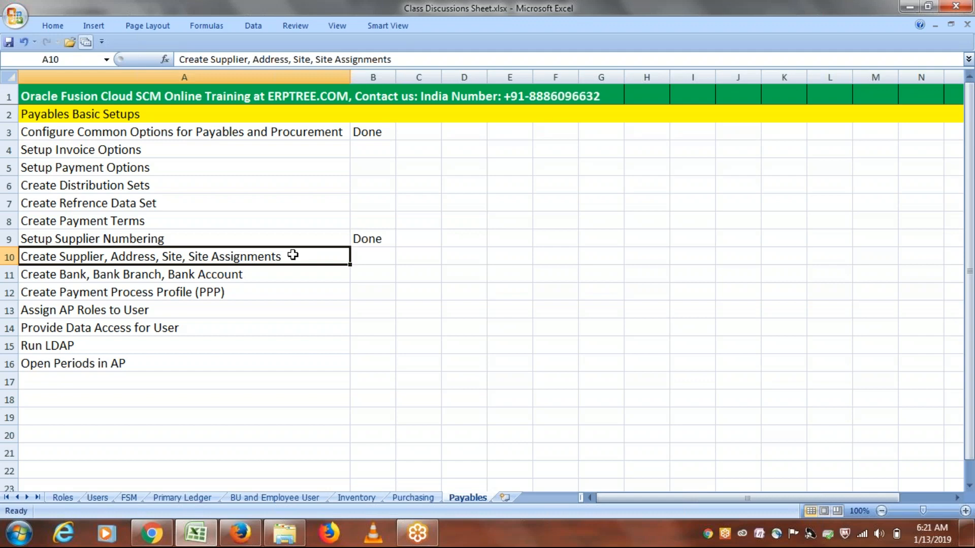
{"action": "key", "text": "Right"}
{"action": "type", "text": "D"}
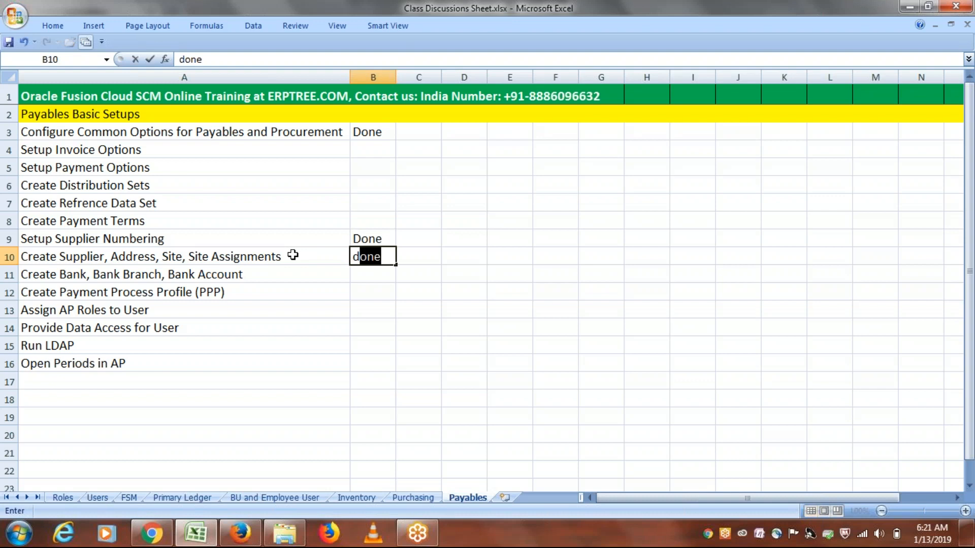
{"action": "key", "text": "Tab"}
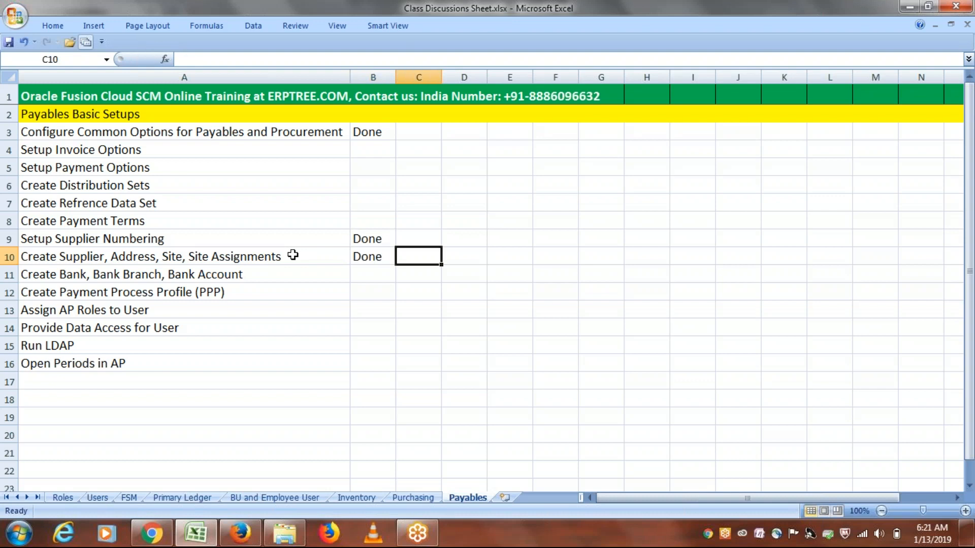
Save the workbook and select the "Setup Invoice Options" entry in cell A4.
{"action": "left_click", "coordinate": [148, 240]}
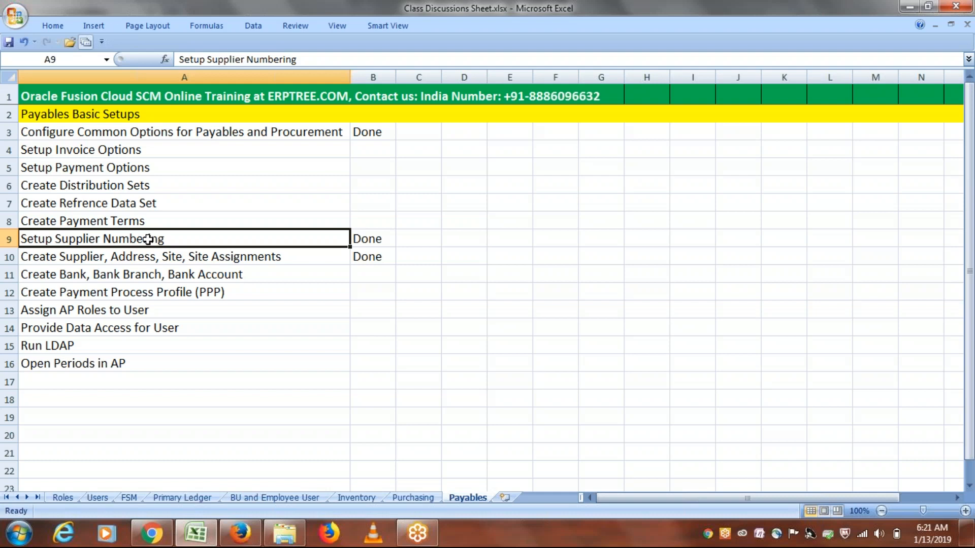
{"action": "left_click", "coordinate": [202, 309]}
{"action": "key", "text": "ctrl+s"}
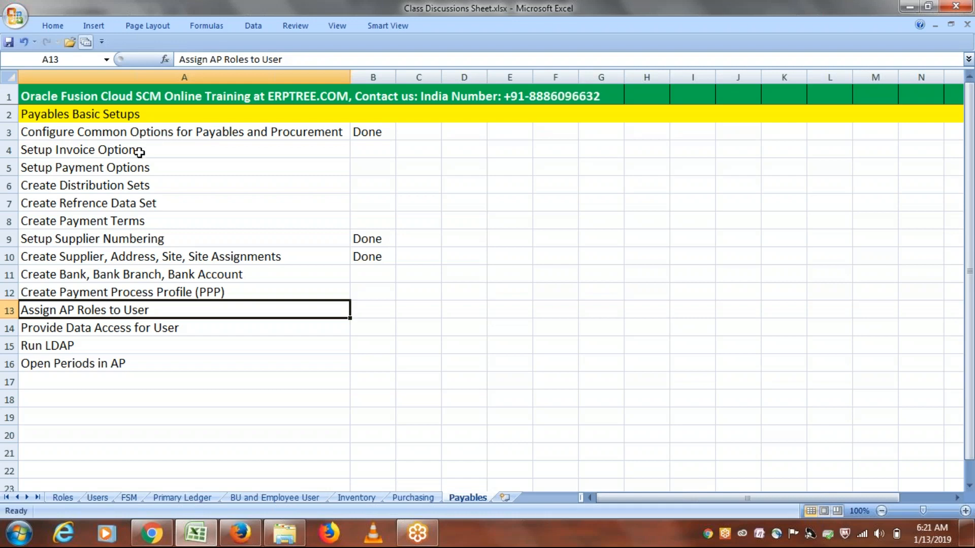
{"action": "left_click", "coordinate": [140, 152]}
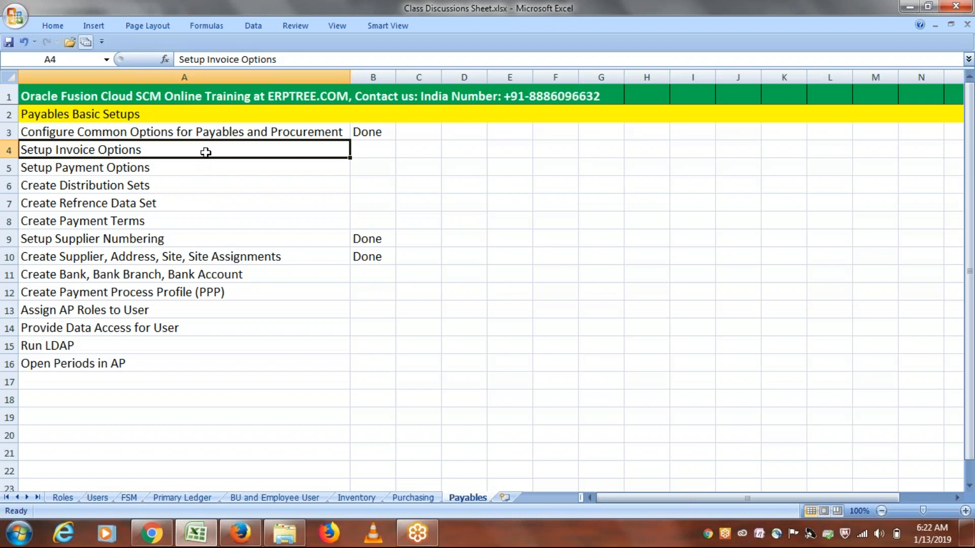
Review the Setup Invoice Options, Setup Payment Options and Create Distribution Sets entries in the Payables setup list.
{"action": "left_click", "coordinate": [176, 169]}
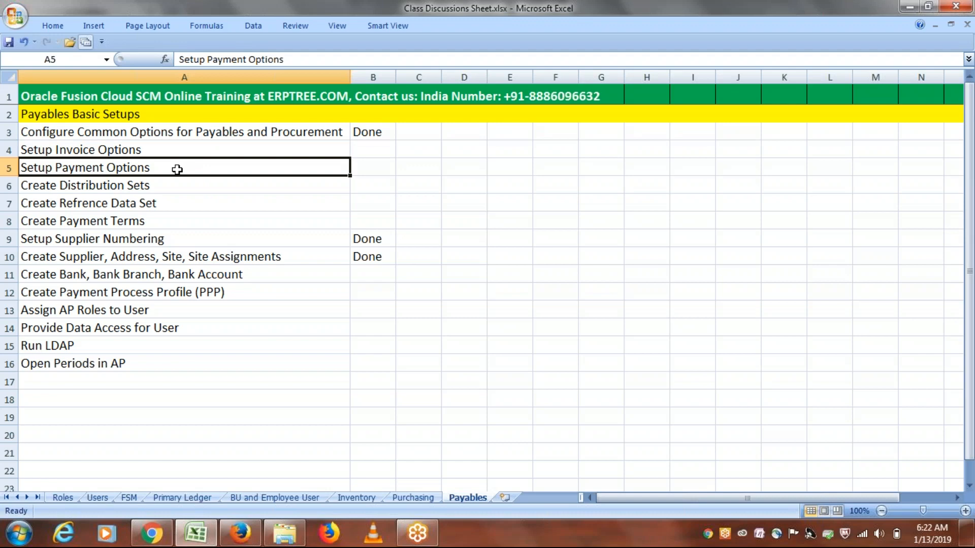
{"action": "left_click", "coordinate": [145, 150]}
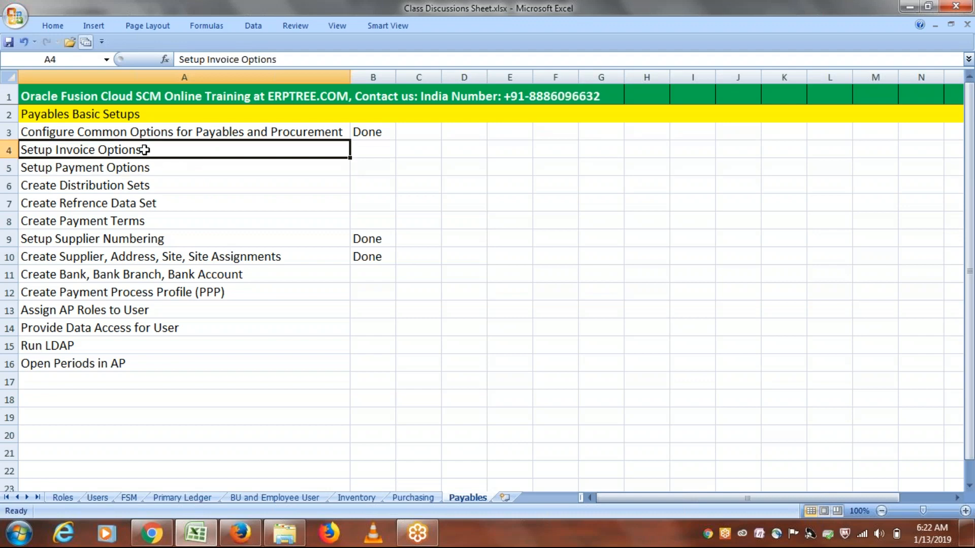
{"action": "left_click_drag", "start_coordinate": [145, 150], "coordinate": [144, 159]}
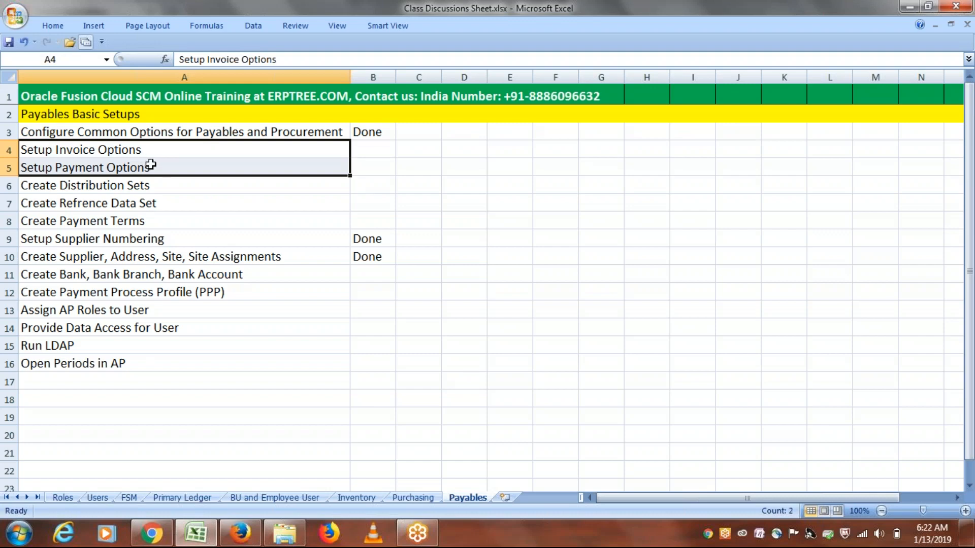
{"action": "left_click_drag", "start_coordinate": [148, 150], "coordinate": [151, 166]}
{"action": "left_click", "coordinate": [106, 151]}
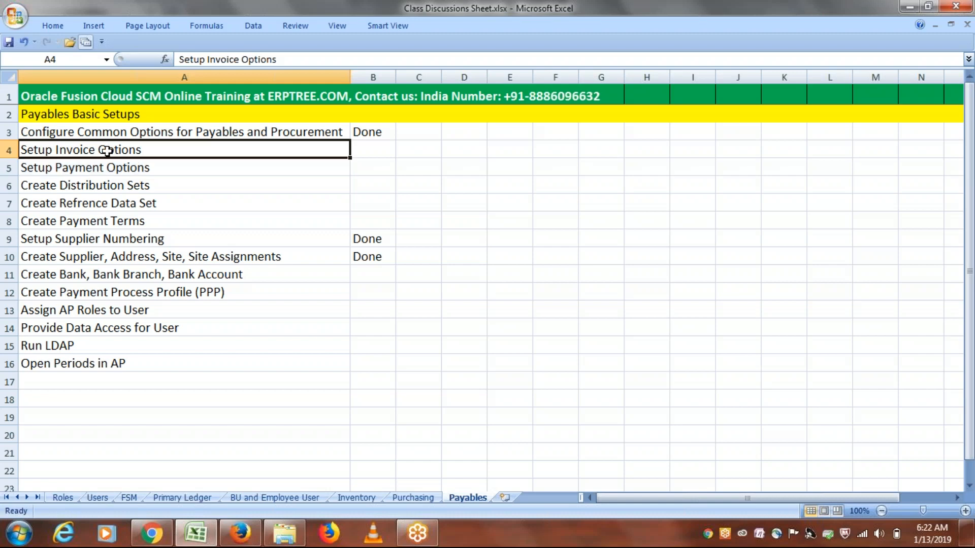
{"action": "left_click", "coordinate": [167, 171]}
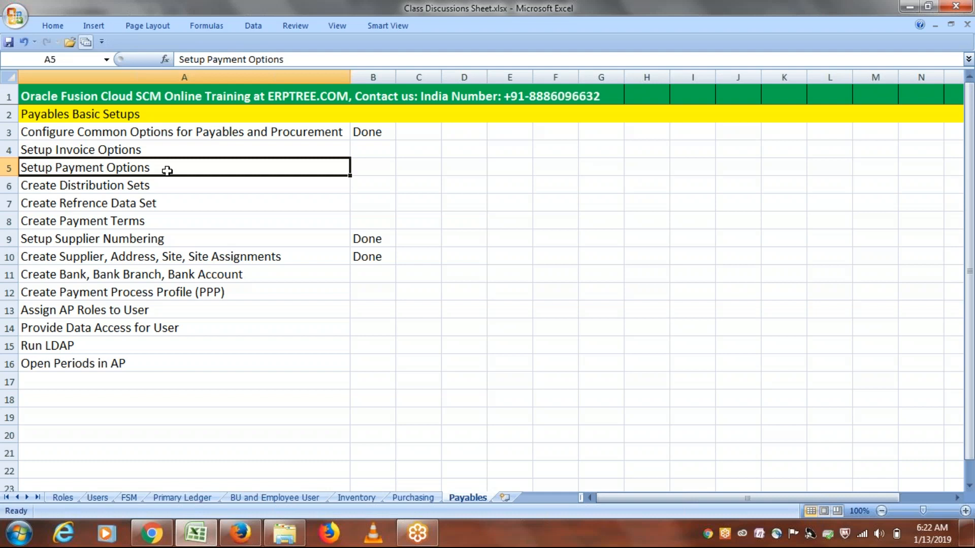
{"action": "left_click_drag", "start_coordinate": [162, 150], "coordinate": [163, 162]}
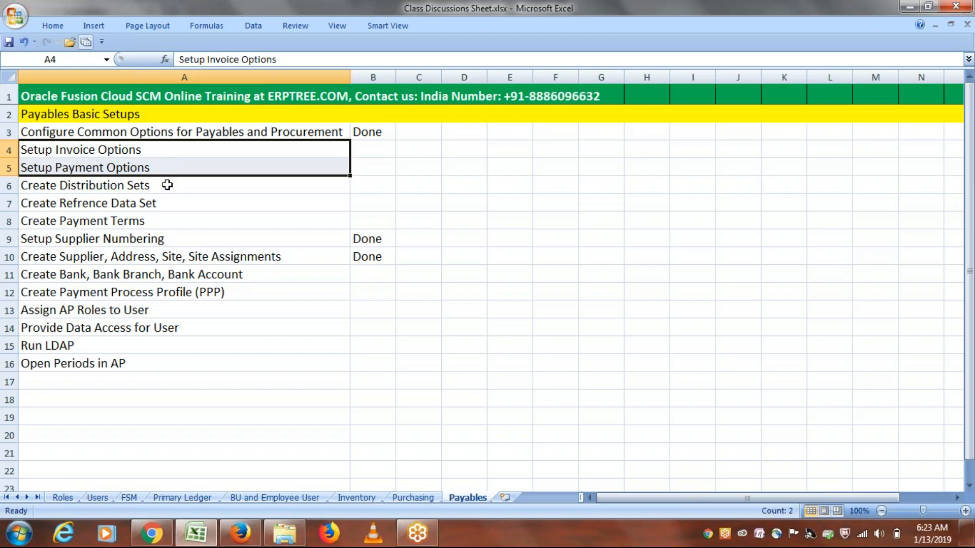
{"action": "left_click", "coordinate": [167, 185]}
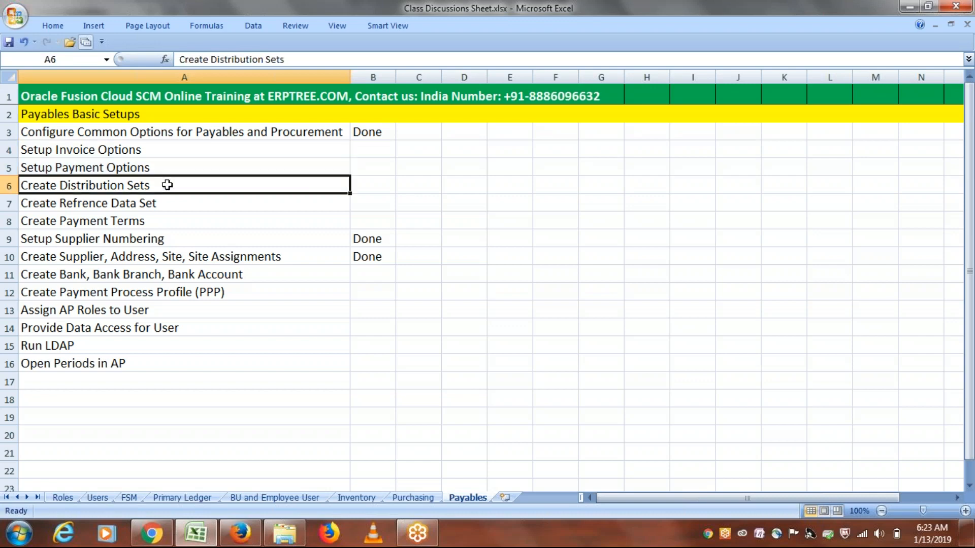
{"action": "left_click", "coordinate": [167, 152]}
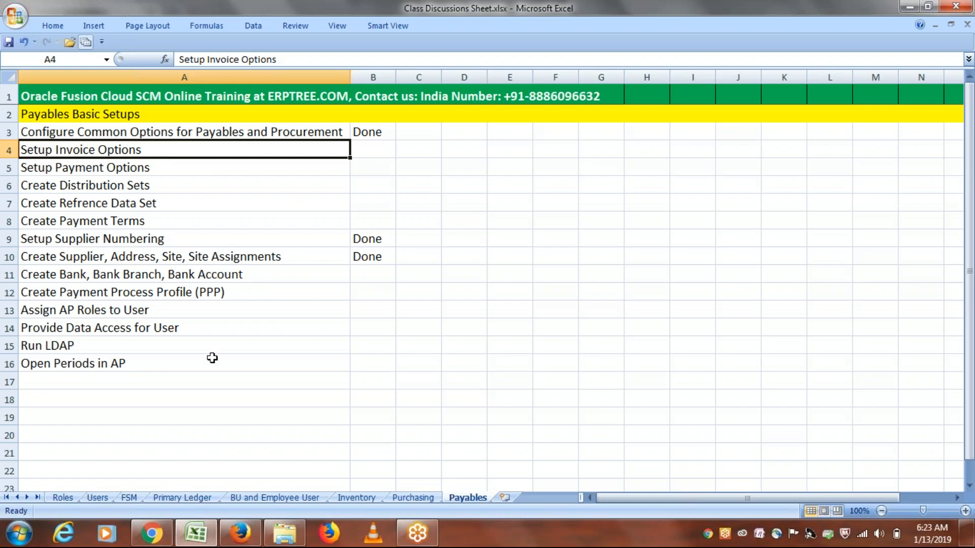
Switch to Oracle Applications in Firefox and open Setup and Maintenance.
{"action": "left_click", "coordinate": [241, 541]}
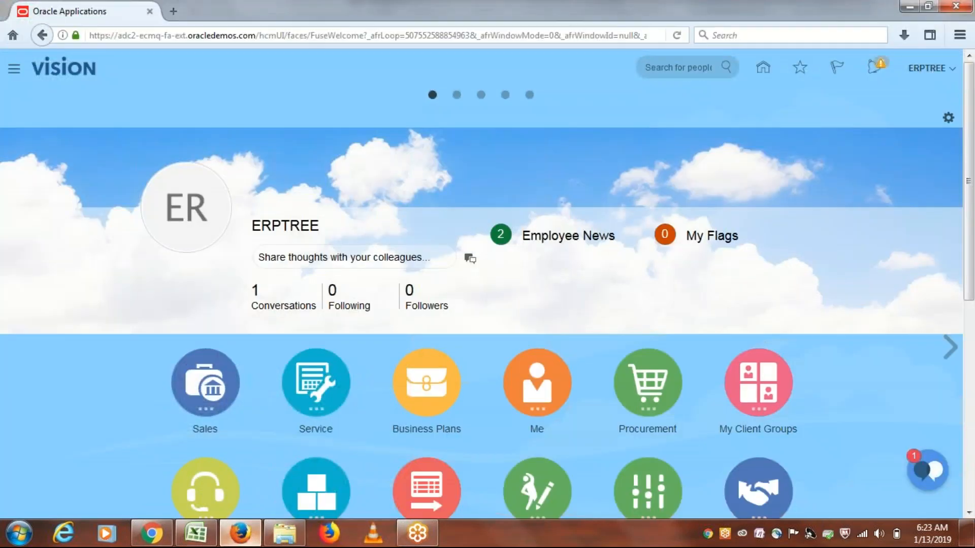
{"action": "left_click", "coordinate": [920, 71]}
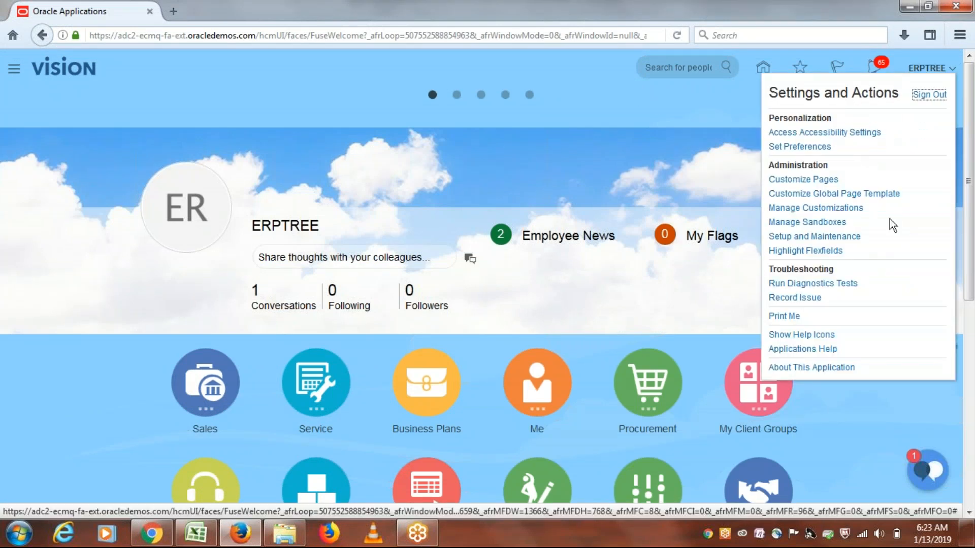
{"action": "left_click", "coordinate": [833, 238]}
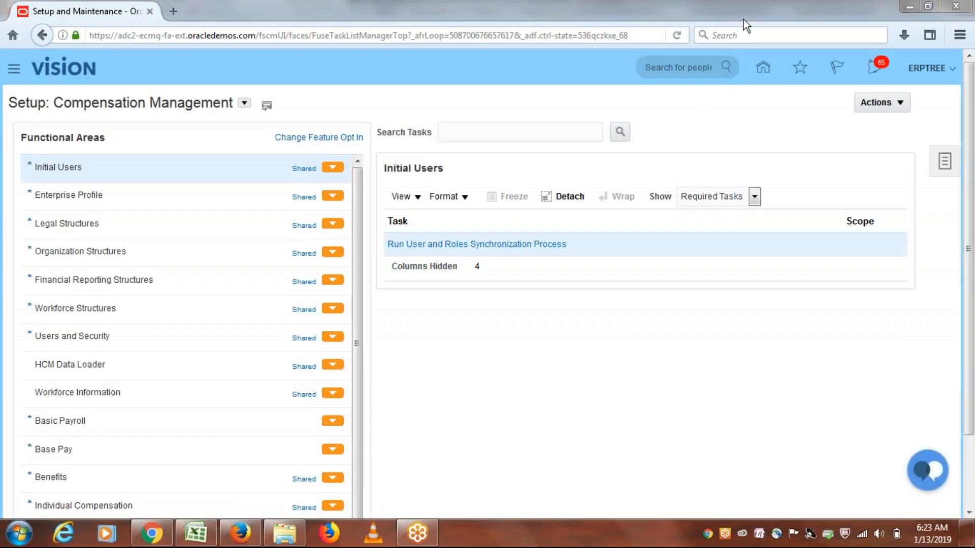
Go to the implementation projects list and open the ERPTREE Implementation Project.
{"action": "left_click", "coordinate": [946, 173]}
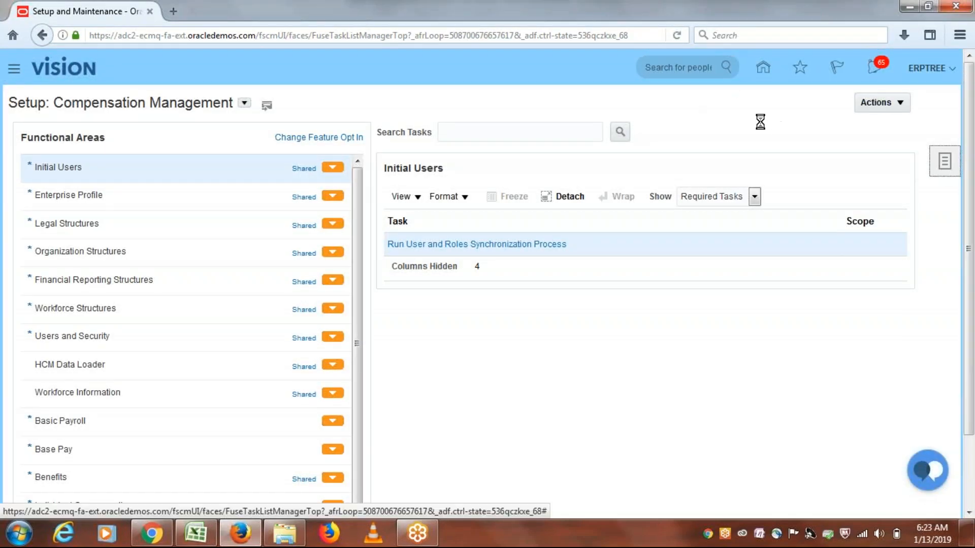
{"action": "left_click", "coordinate": [838, 101]}
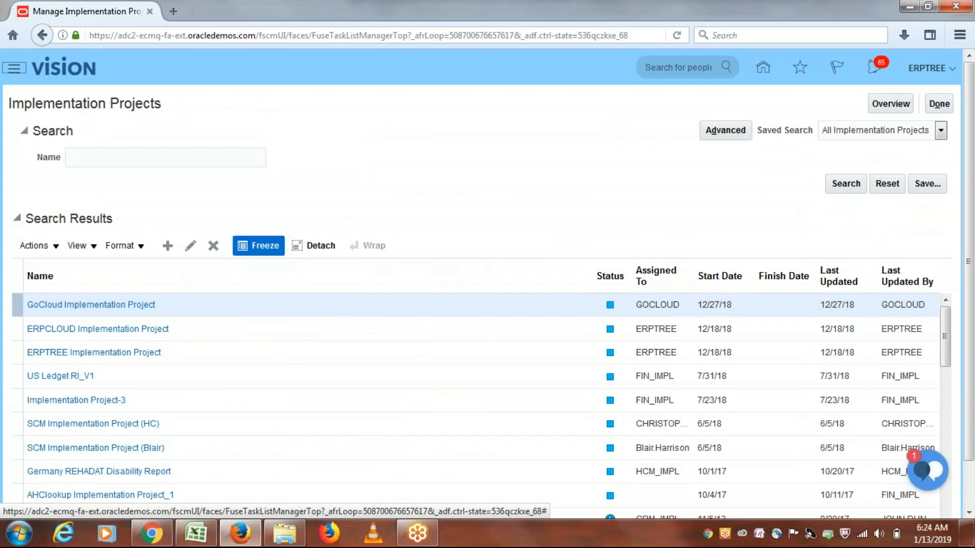
{"action": "left_click", "coordinate": [104, 353]}
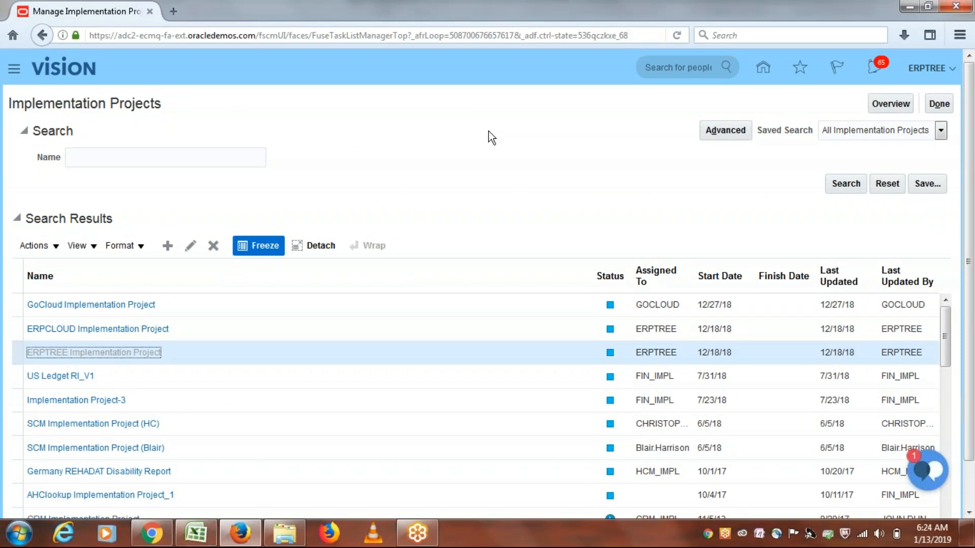
{"action": "left_click", "coordinate": [198, 535]}
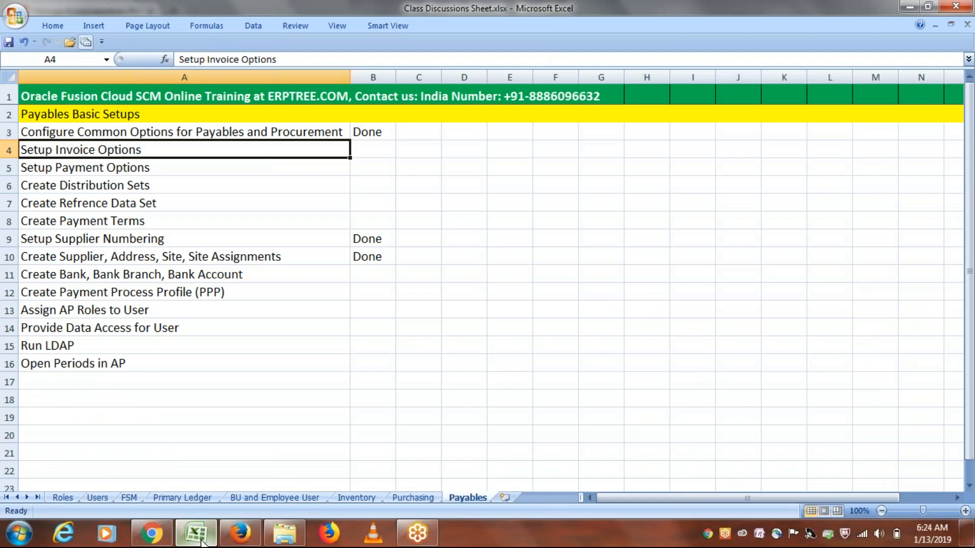
{"action": "left_click", "coordinate": [199, 536]}
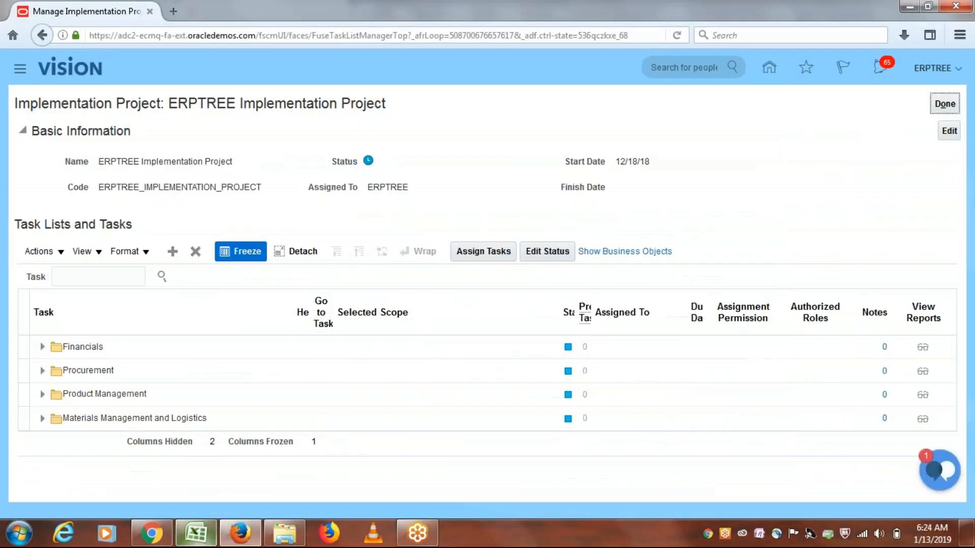
Search the project's tasks for "Invoice Options" and open the Manage Invoice Options result under the Financials path.
{"action": "left_click", "coordinate": [115, 273]}
{"action": "type", "text": "Invoice O"}
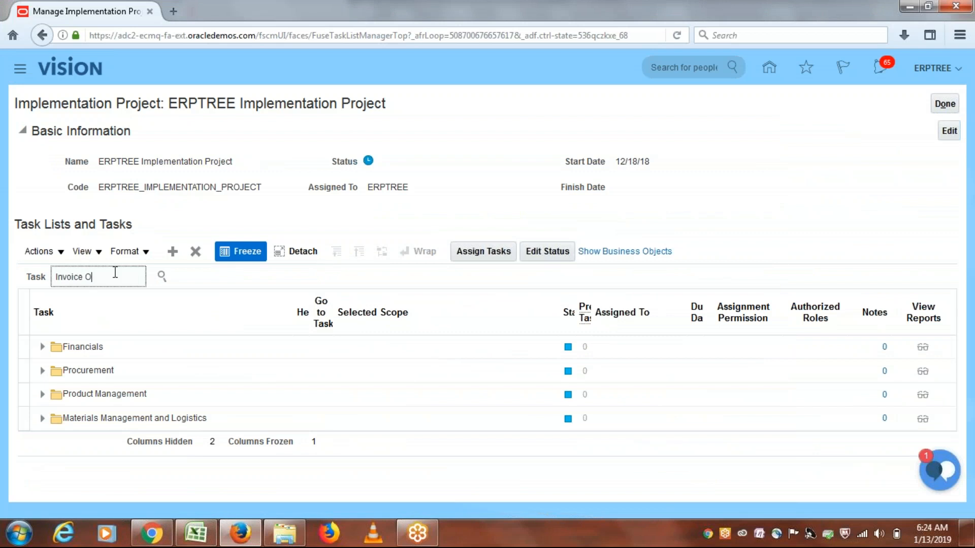
{"action": "type", "text": "ptions"}
{"action": "left_click", "coordinate": [160, 278]}
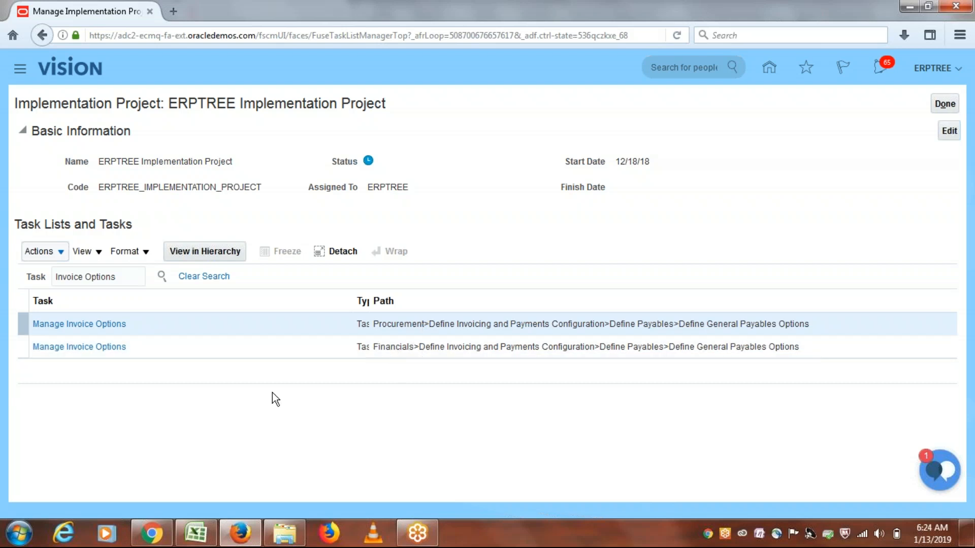
{"action": "left_click", "coordinate": [78, 347]}
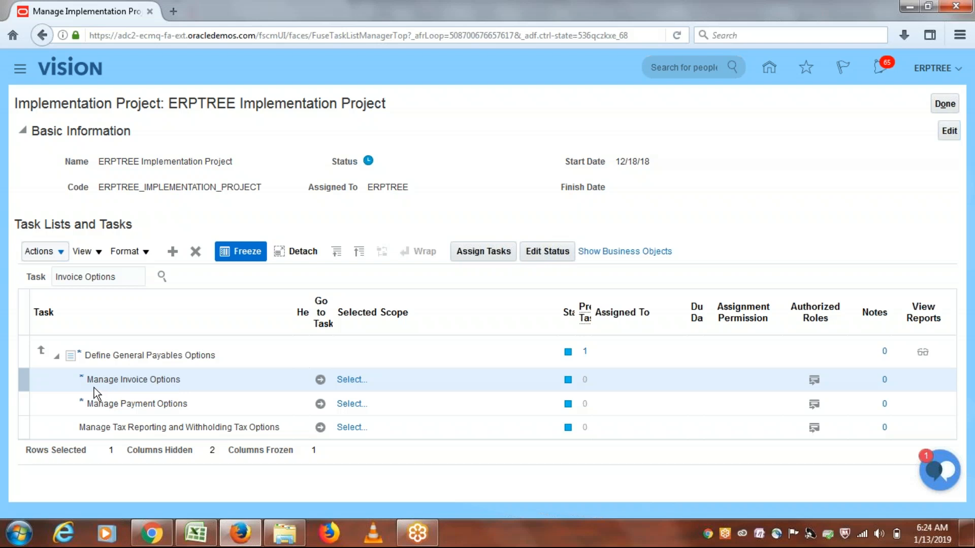
Go to the Manage Invoice Options task and apply "Select and Add" as its Business Unit scope.
{"action": "left_click", "coordinate": [321, 381]}
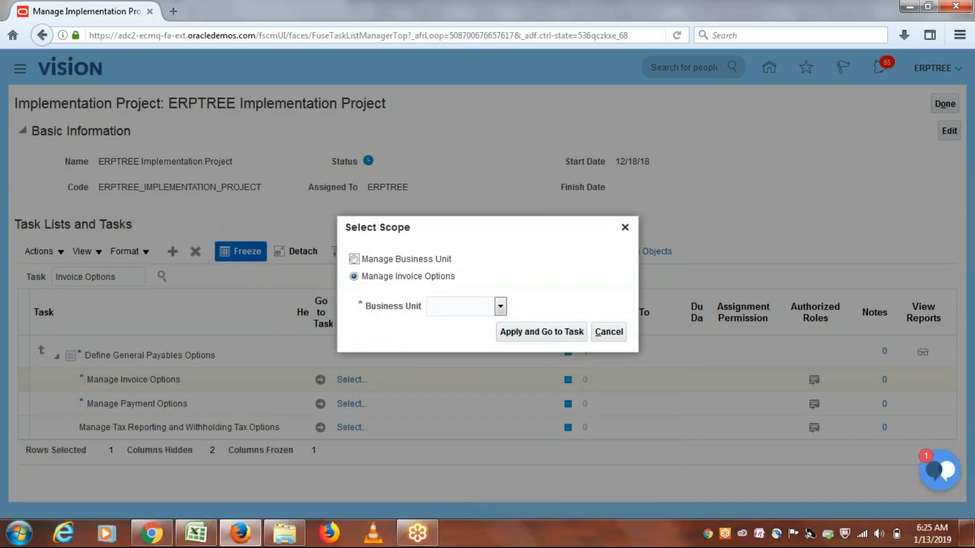
{"action": "left_click", "coordinate": [500, 307]}
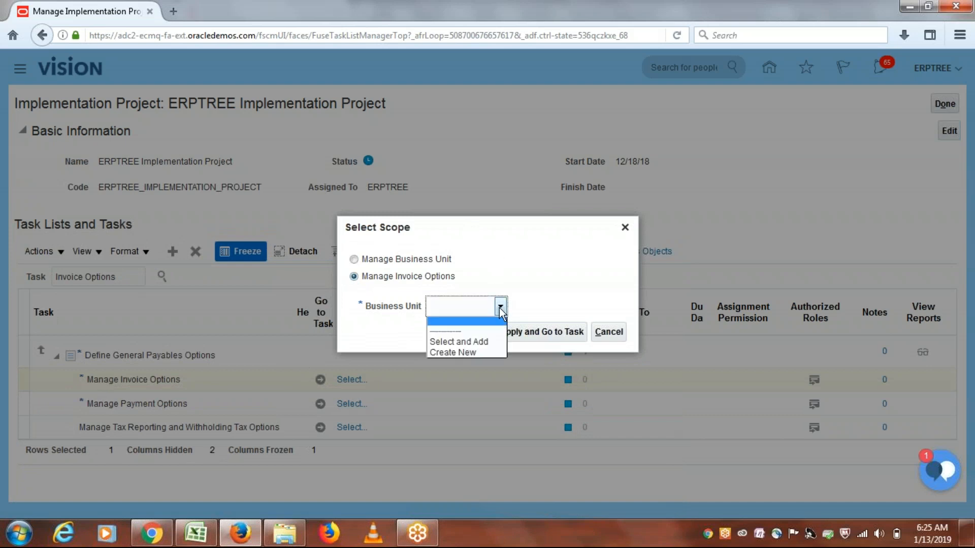
{"action": "left_click", "coordinate": [473, 341]}
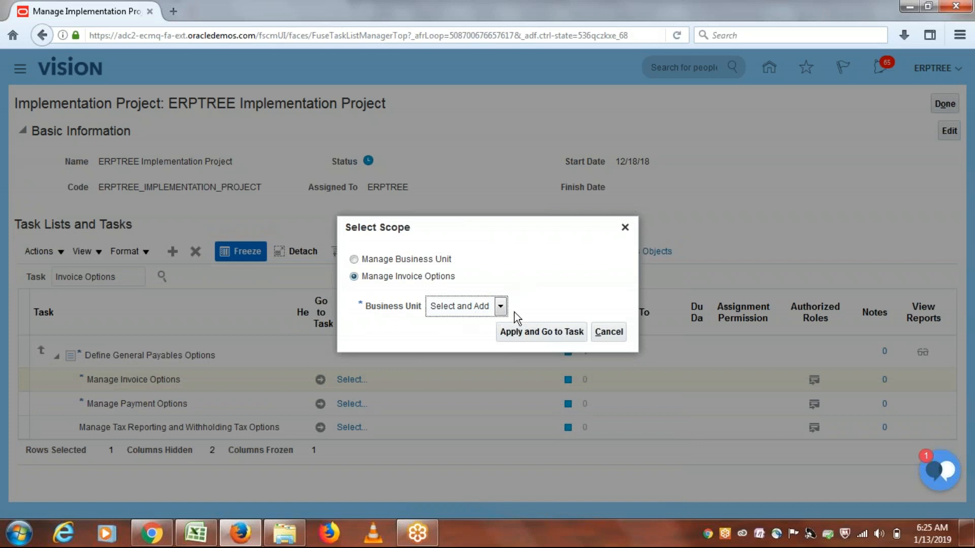
{"action": "left_click", "coordinate": [534, 330]}
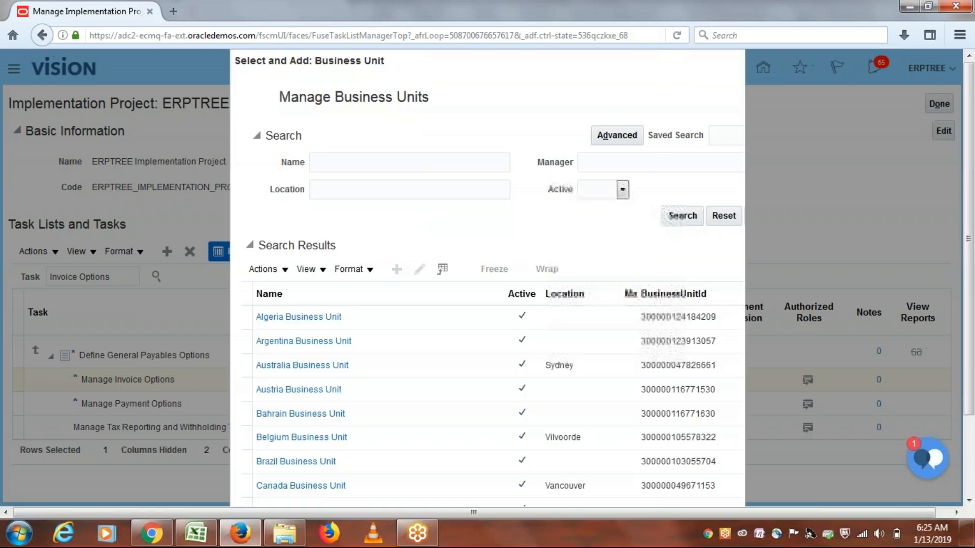
Search the business units for "ERPTREE", select ERPTREE US Business Unit as the scope, then save and close.
{"action": "left_click", "coordinate": [415, 163]}
{"action": "type", "text": "ERPTREE"}
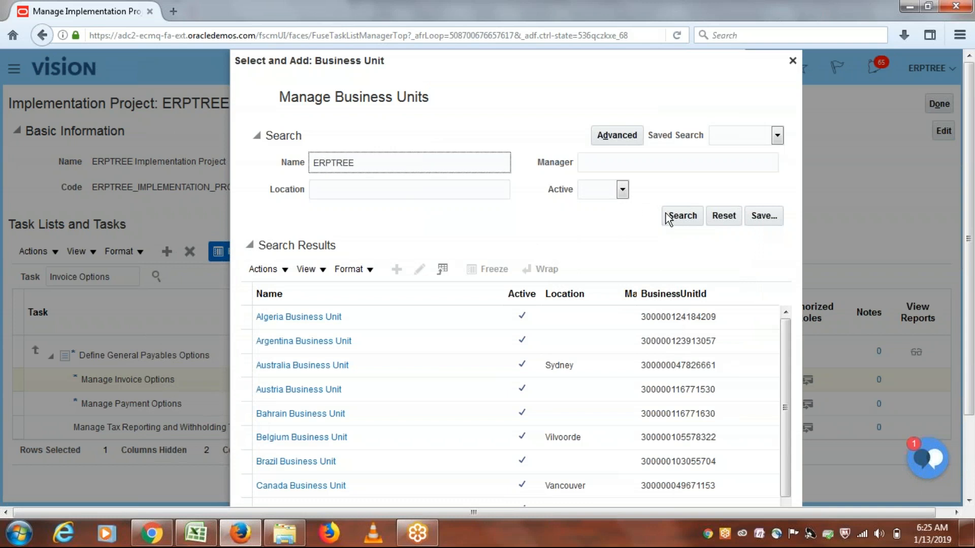
{"action": "left_click", "coordinate": [669, 216]}
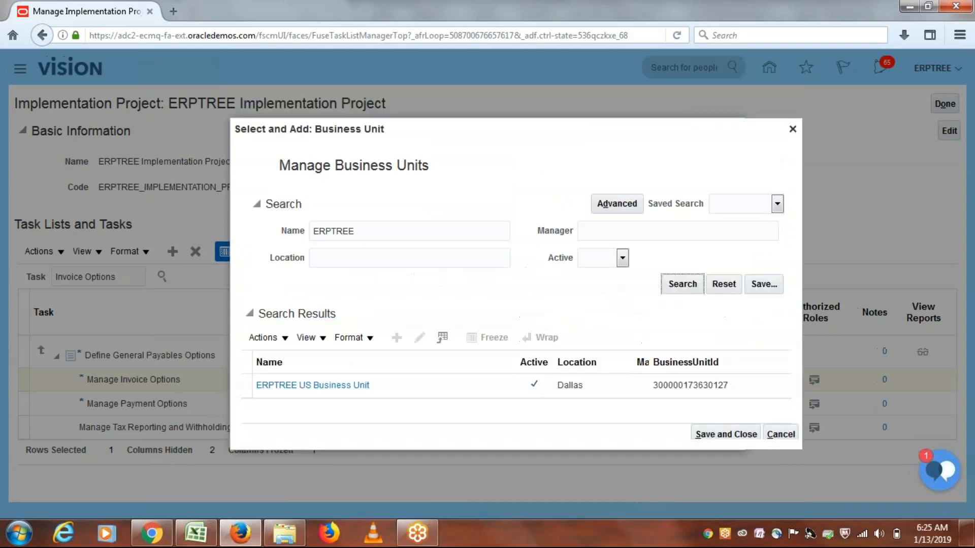
{"action": "left_click", "coordinate": [440, 384]}
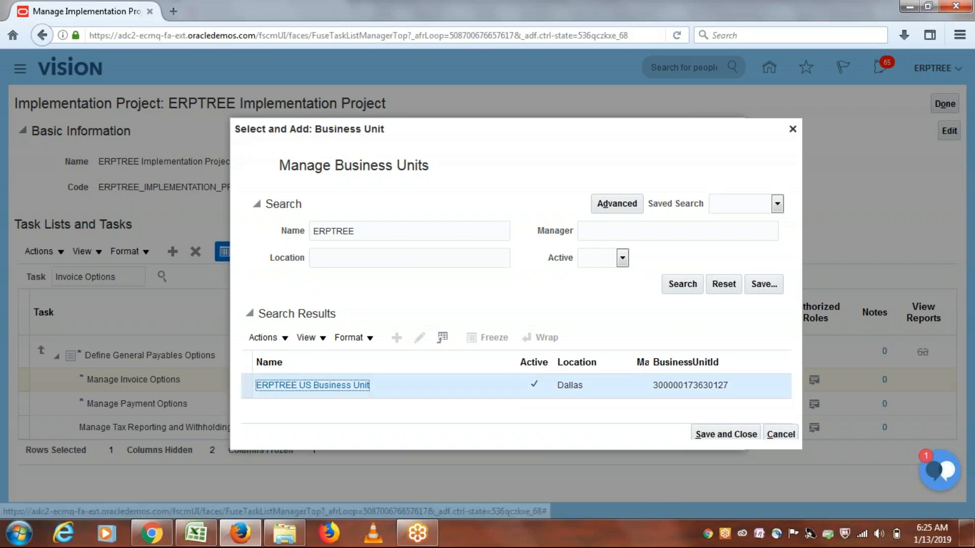
{"action": "left_click", "coordinate": [715, 435]}
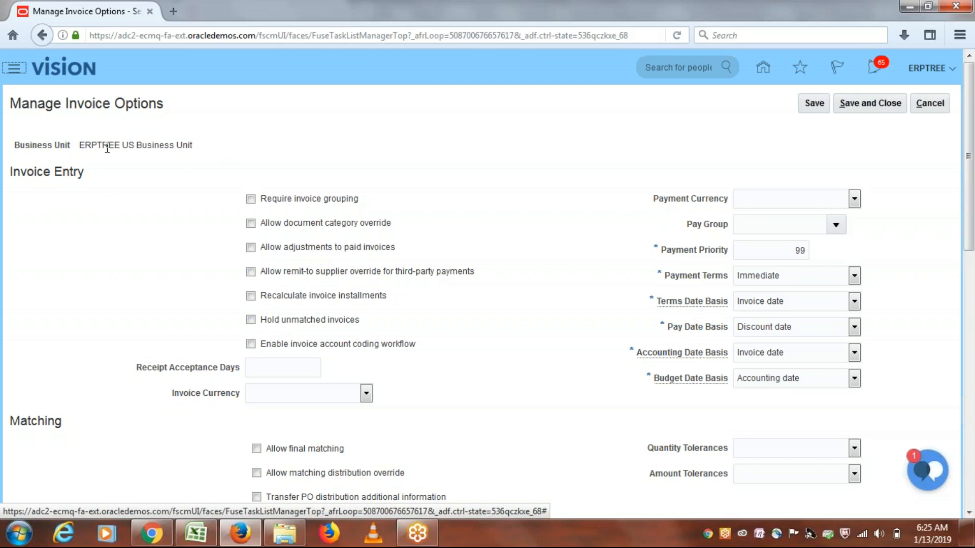
Review the invoice options sections for ERPTREE US Business Unit, from Invoice Entry, Matching and Discount through Payment Request and Self-Service Invoices.
{"action": "left_click_drag", "start_coordinate": [972, 113], "coordinate": [972, 149]}
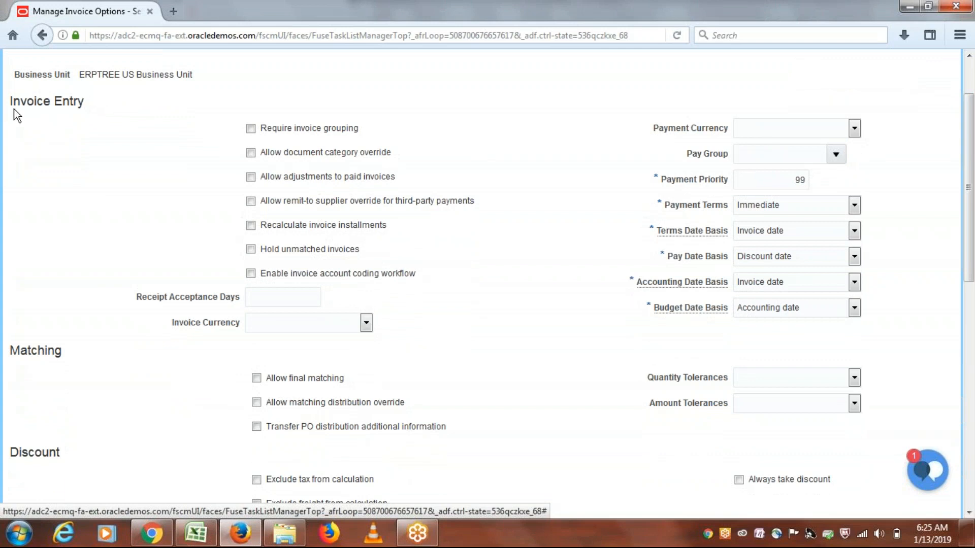
{"action": "left_click_drag", "start_coordinate": [10, 101], "coordinate": [871, 320]}
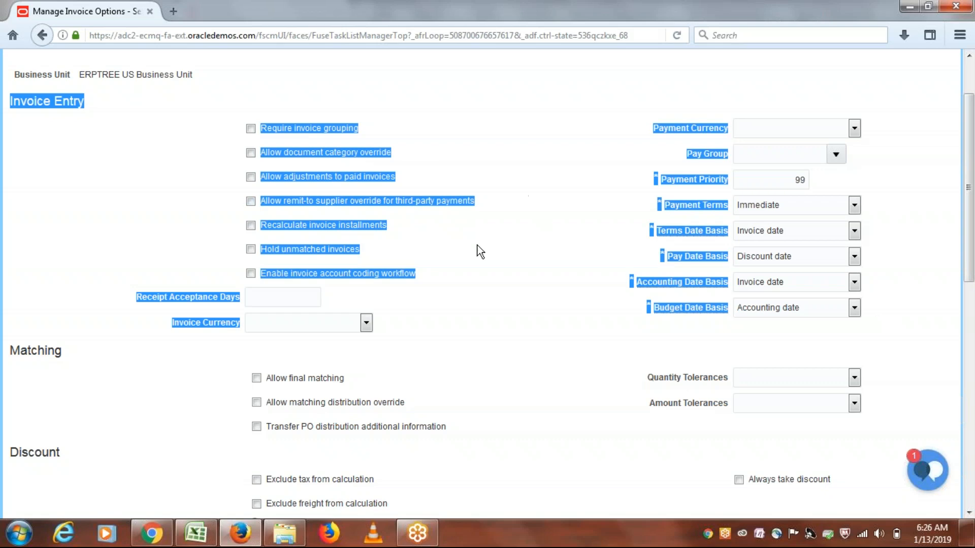
{"action": "left_click_drag", "start_coordinate": [968, 169], "coordinate": [969, 225]}
{"action": "left_click_drag", "start_coordinate": [7, 221], "coordinate": [892, 262]}
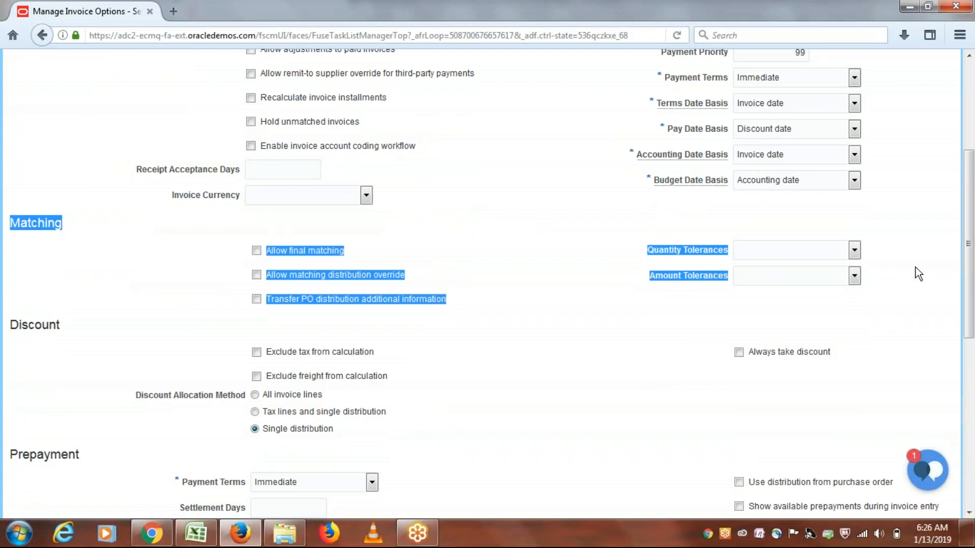
{"action": "left_click_drag", "start_coordinate": [968, 244], "coordinate": [973, 323]}
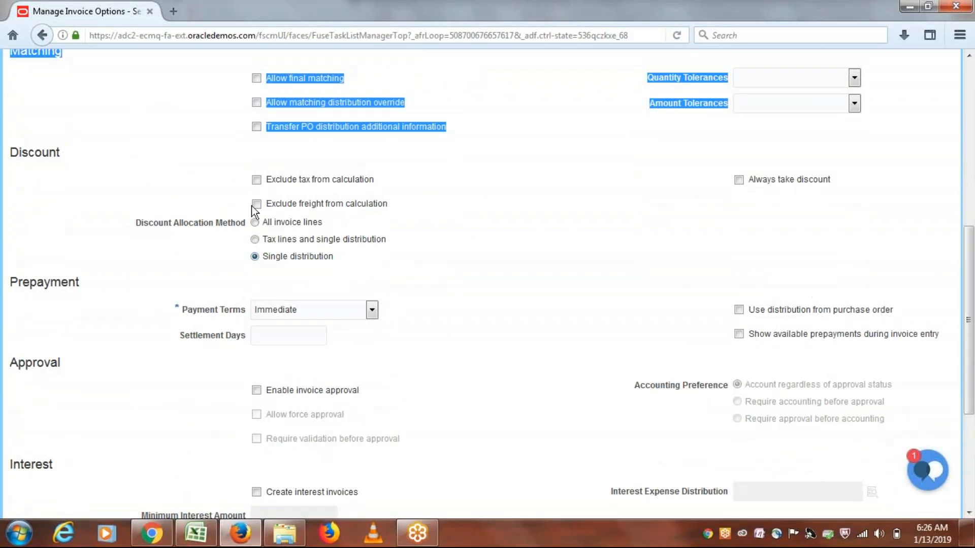
{"action": "left_click_drag", "start_coordinate": [11, 153], "coordinate": [973, 245]}
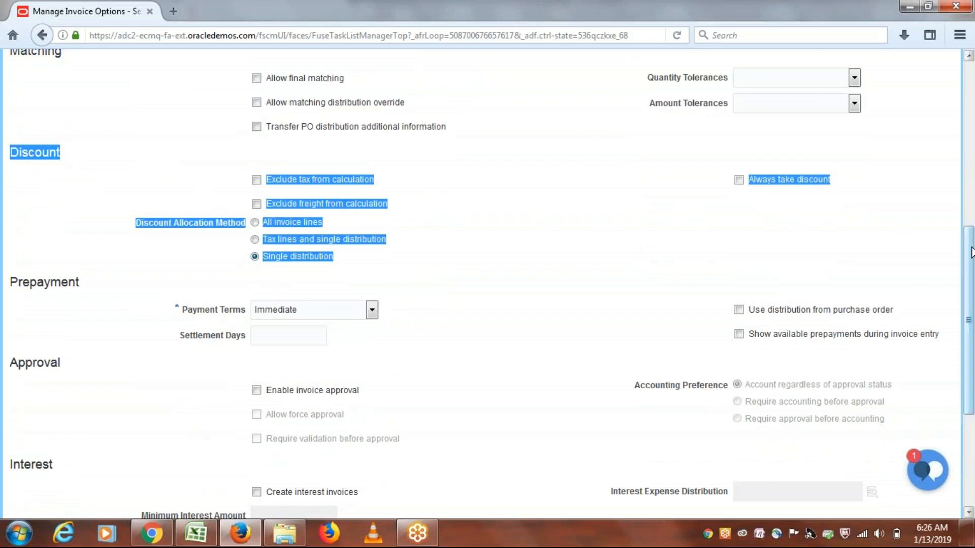
{"action": "scroll", "coordinate": [341, 207], "scroll_direction": "down", "scroll_amount": 3}
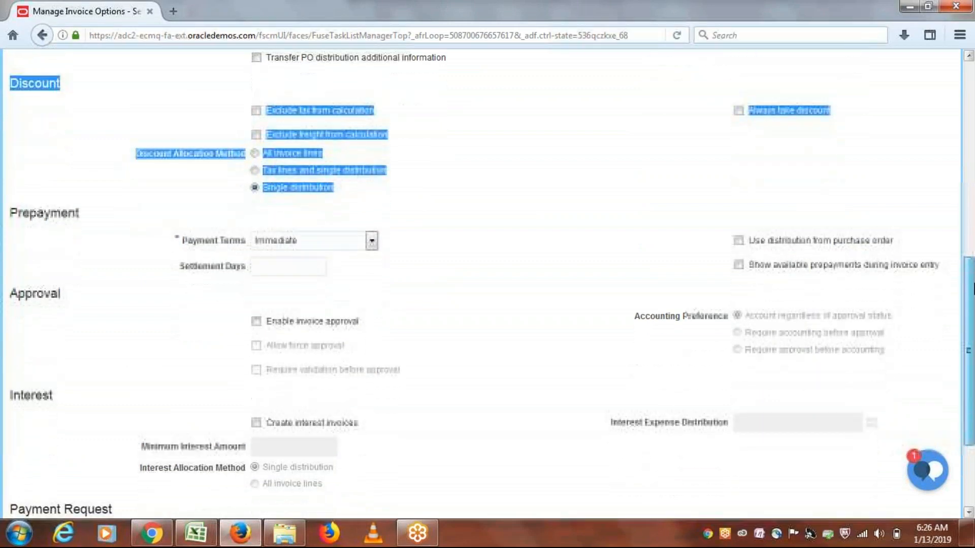
{"action": "left_click_drag", "start_coordinate": [7, 185], "coordinate": [971, 292]}
{"action": "scroll", "coordinate": [970, 292], "scroll_direction": "down", "scroll_amount": 3}
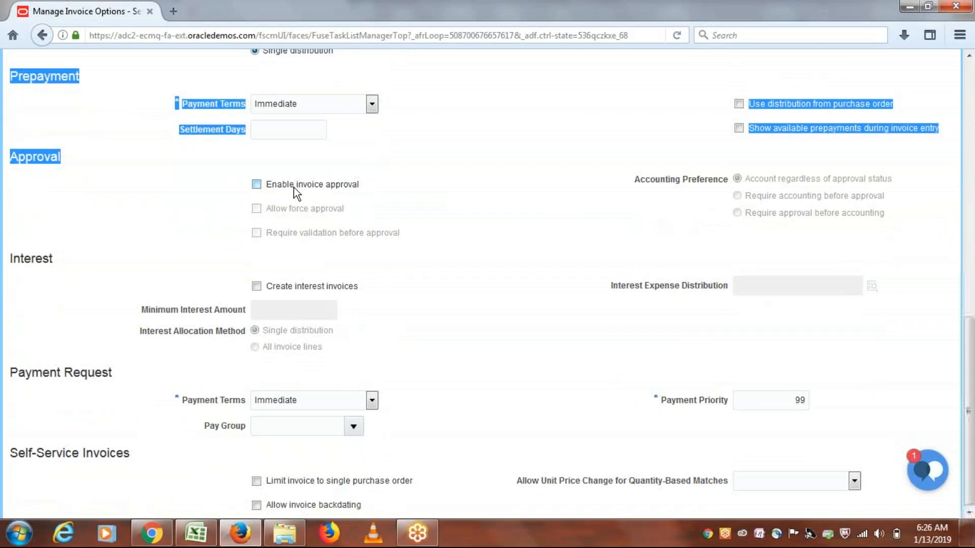
{"action": "left_click", "coordinate": [86, 191]}
{"action": "double_click", "coordinate": [29, 260]}
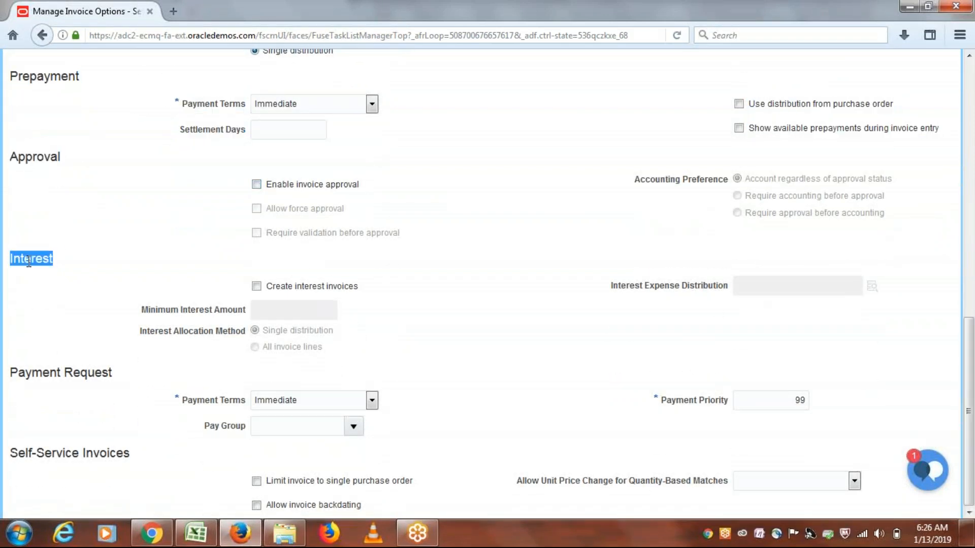
{"action": "double_click", "coordinate": [51, 372]}
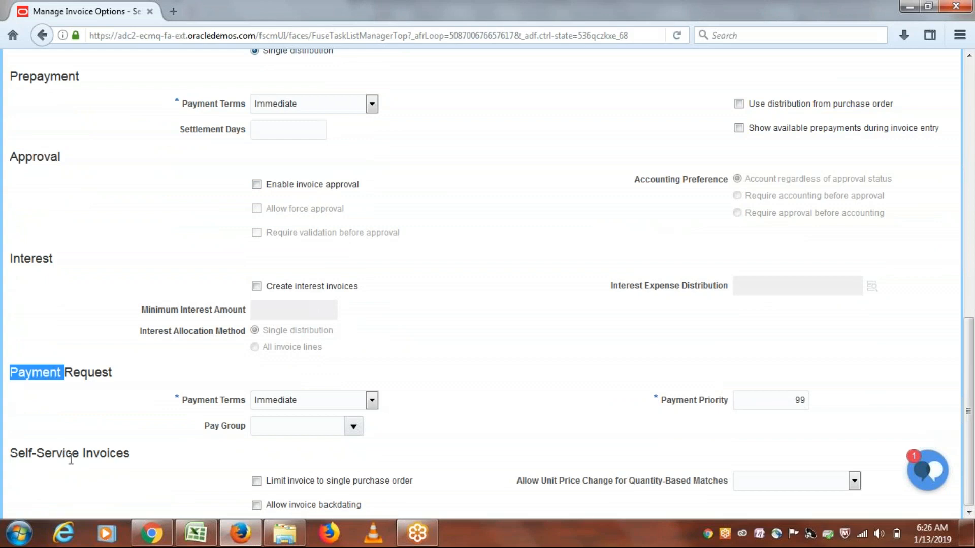
{"action": "double_click", "coordinate": [69, 453]}
{"action": "left_click_drag", "start_coordinate": [971, 365], "coordinate": [974, 104]}
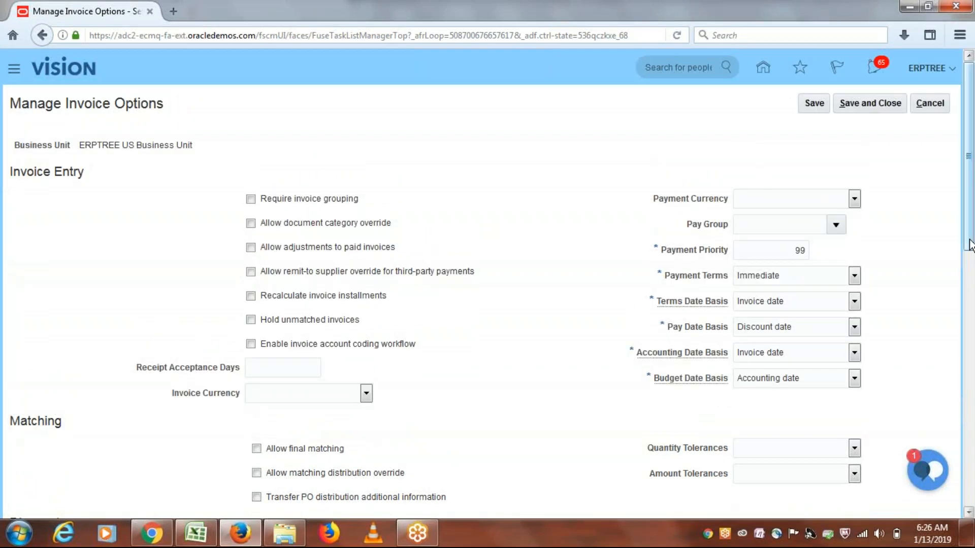
Save and close the invoice options for ERPTREE US Business Unit.
{"action": "mouse_move", "coordinate": [973, 154]}
{"action": "left_mouse_down"}
{"action": "mouse_move", "coordinate": [971, 440]}
{"action": "mouse_move", "coordinate": [972, 158]}
{"action": "left_mouse_up"}
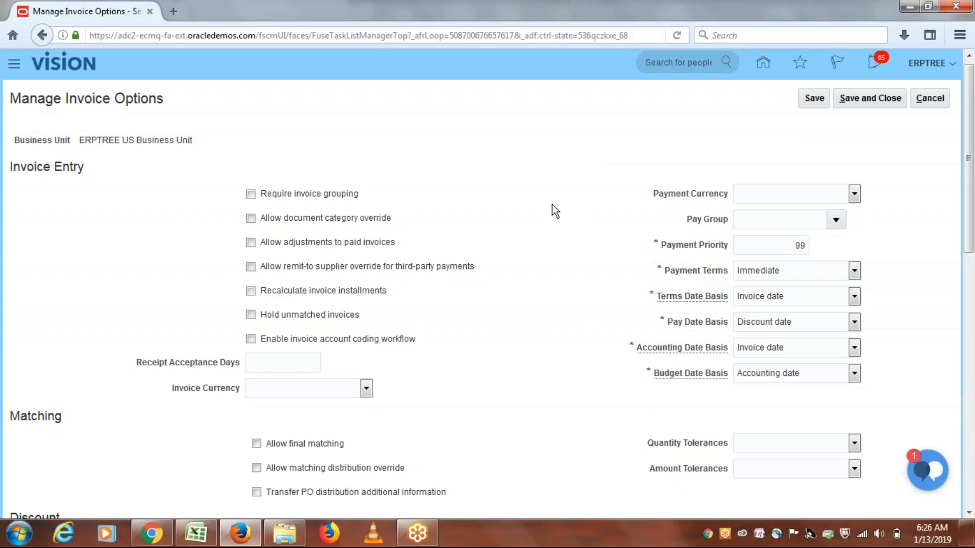
{"action": "left_click_drag", "start_coordinate": [972, 171], "coordinate": [973, 158]}
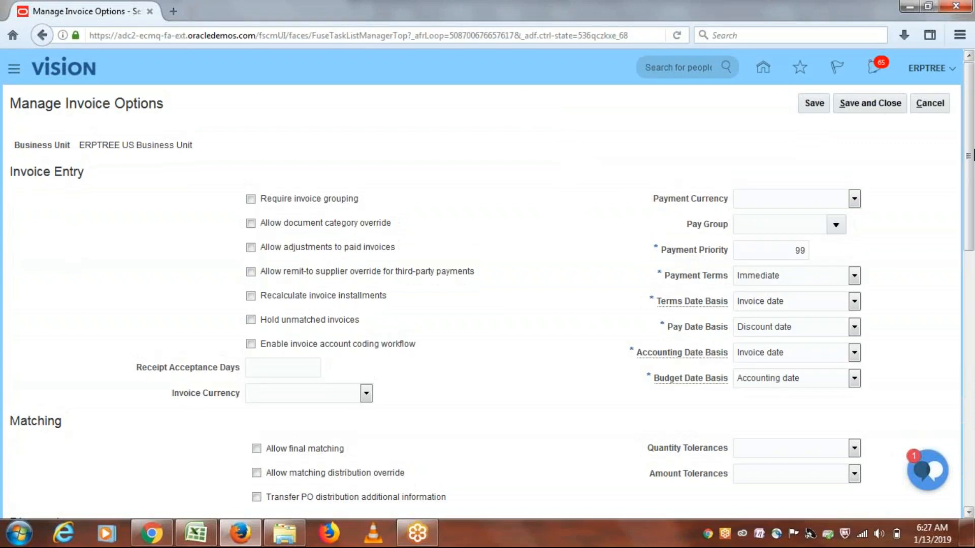
{"action": "left_click", "coordinate": [863, 103]}
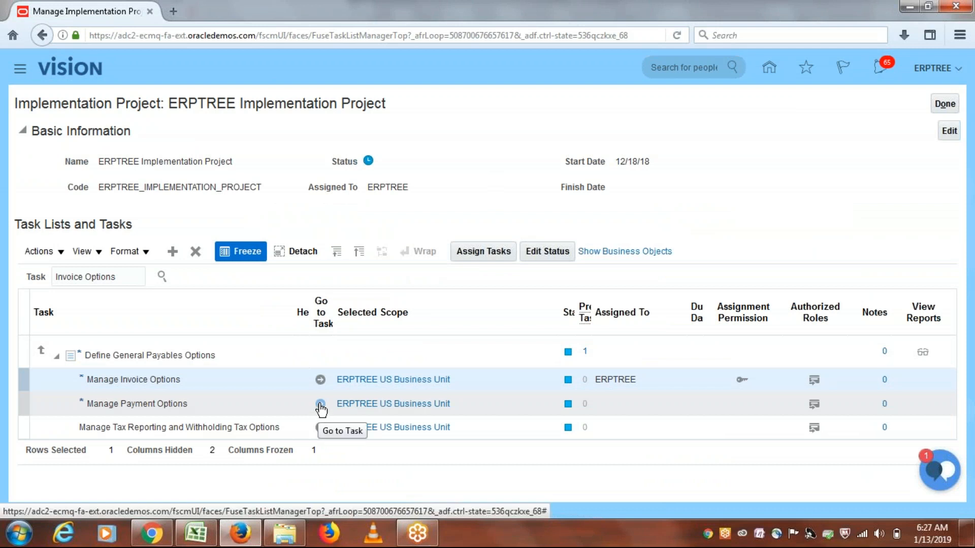
Go to the Manage Payment Options task, select "At payment issue and clearing" for Account for Payment, then save and close.
{"action": "left_click", "coordinate": [320, 406]}
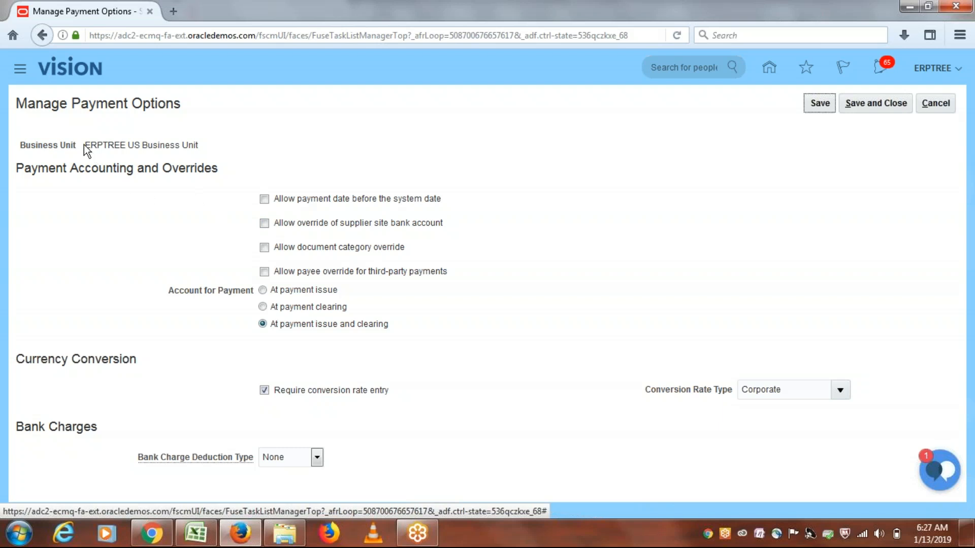
{"action": "left_click_drag", "start_coordinate": [89, 145], "coordinate": [226, 144]}
{"action": "left_click", "coordinate": [108, 101]}
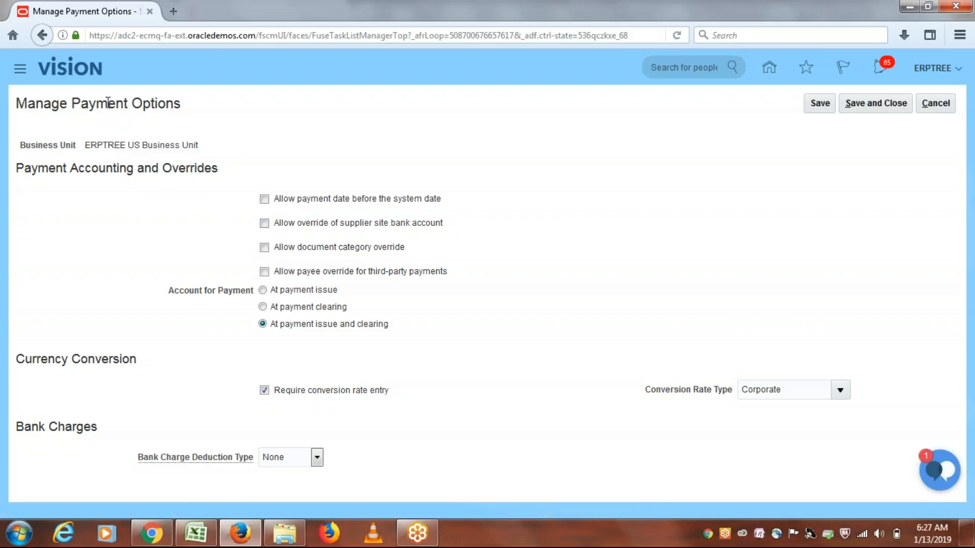
{"action": "triple_click", "coordinate": [108, 101]}
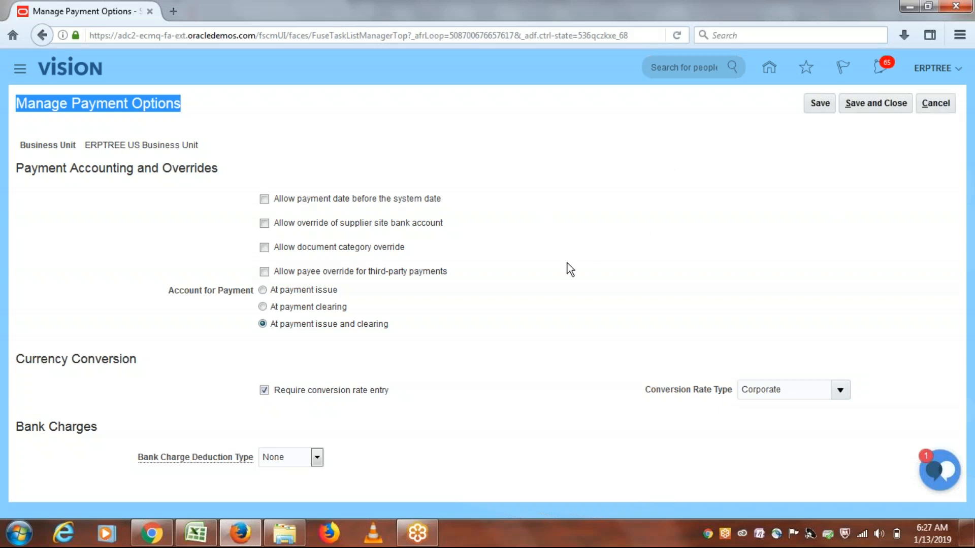
{"action": "left_click", "coordinate": [262, 324]}
{"action": "left_click", "coordinate": [873, 107]}
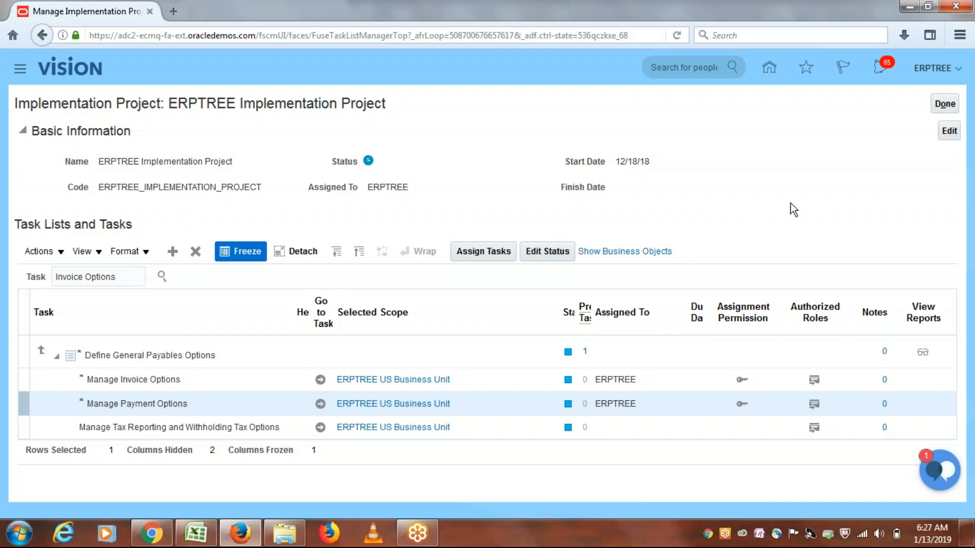
Switch to the Class Discussions Sheet workbook in Excel and locate Create Distribution Sets in the Payables Basic Setups list.
{"action": "left_click", "coordinate": [195, 533]}
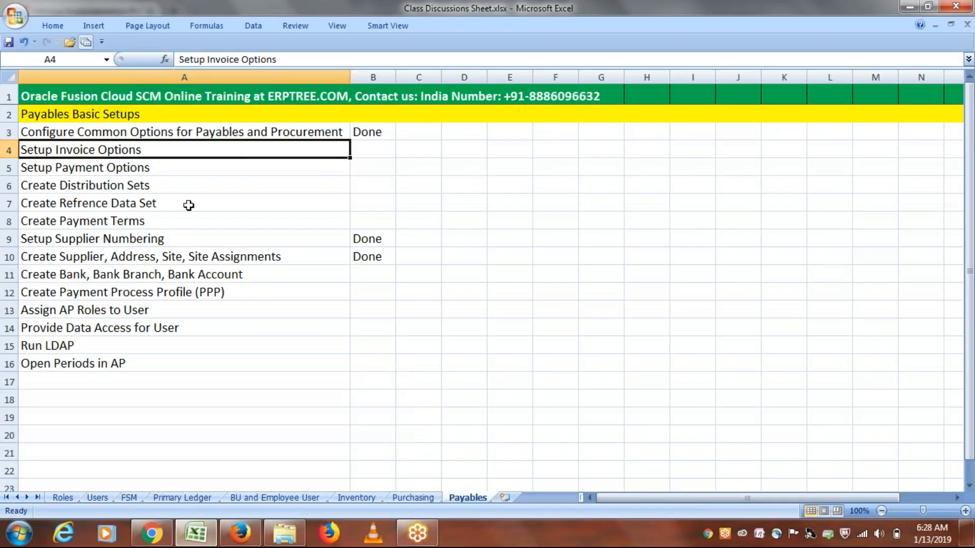
{"action": "left_click", "coordinate": [161, 185]}
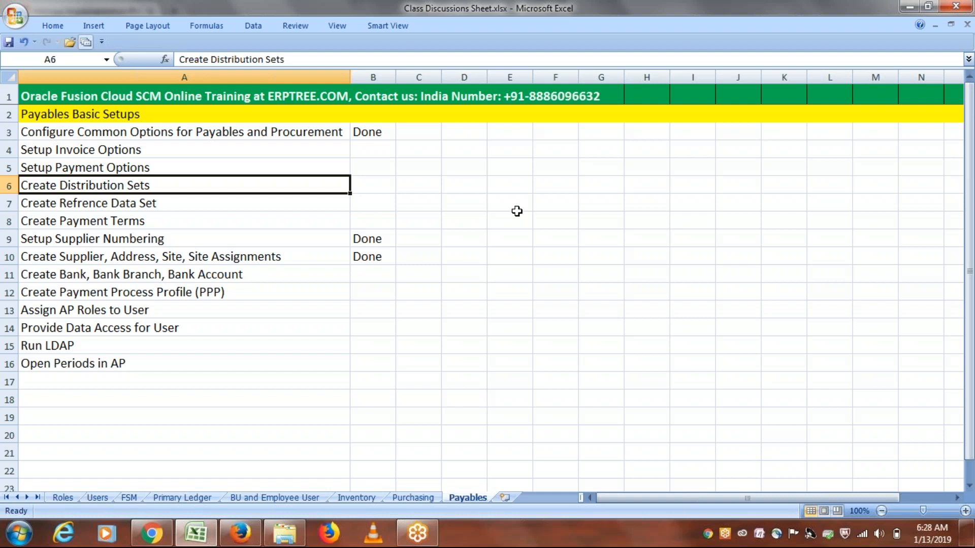
Enter 10000 as a sample amount in cell F6 on the Create Distribution Sets row, and clear it again.
{"action": "left_click", "coordinate": [557, 186]}
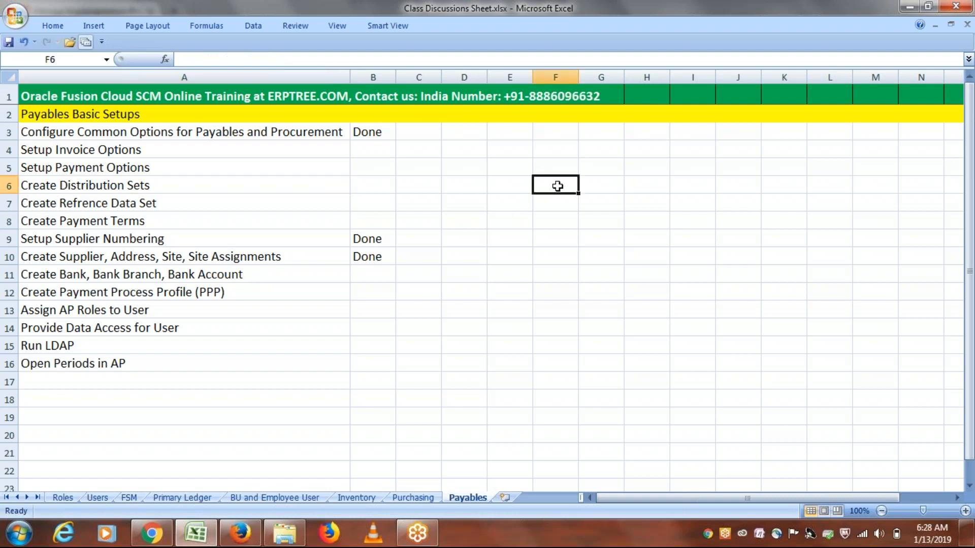
{"action": "type", "text": "10000"}
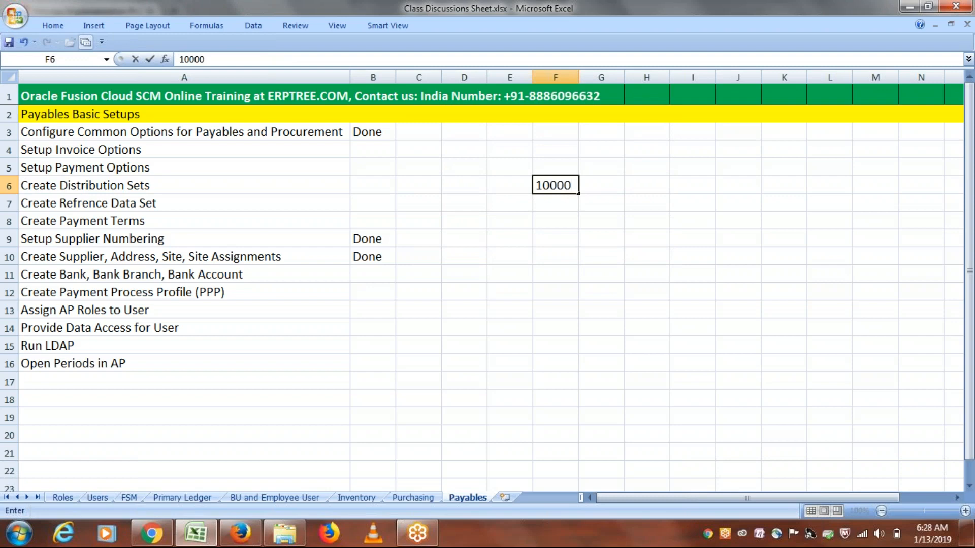
{"action": "key", "text": "Tab"}
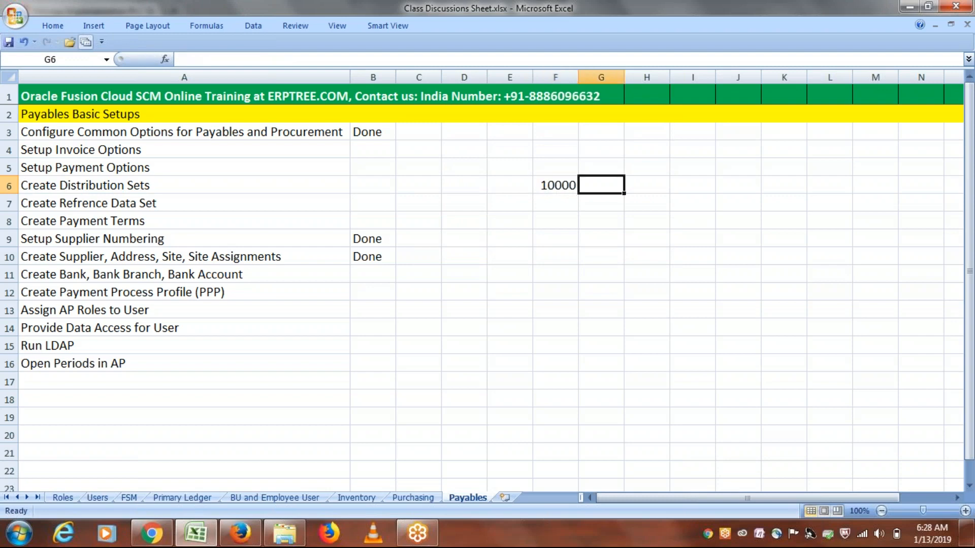
{"action": "left_click", "coordinate": [563, 209]}
{"action": "left_click", "coordinate": [559, 226]}
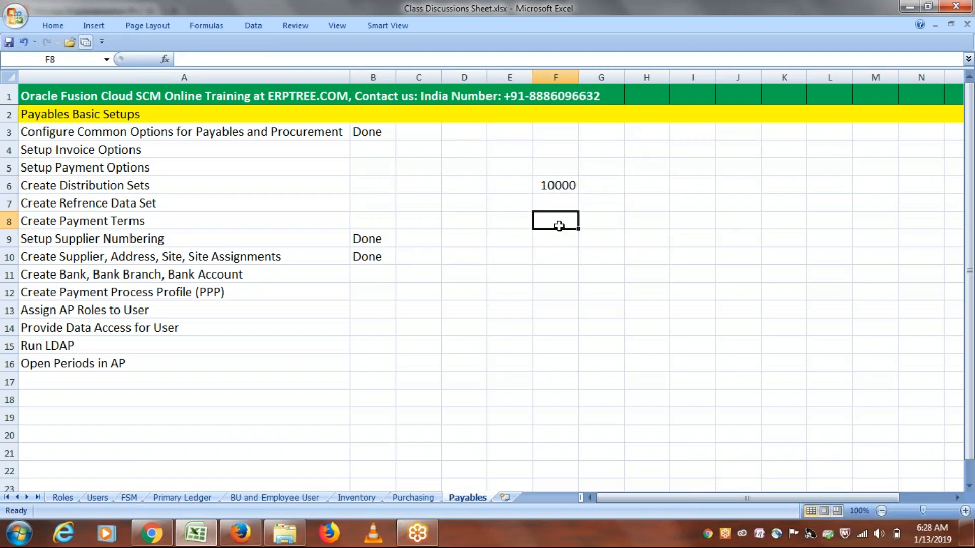
{"action": "type", "text": "5"}
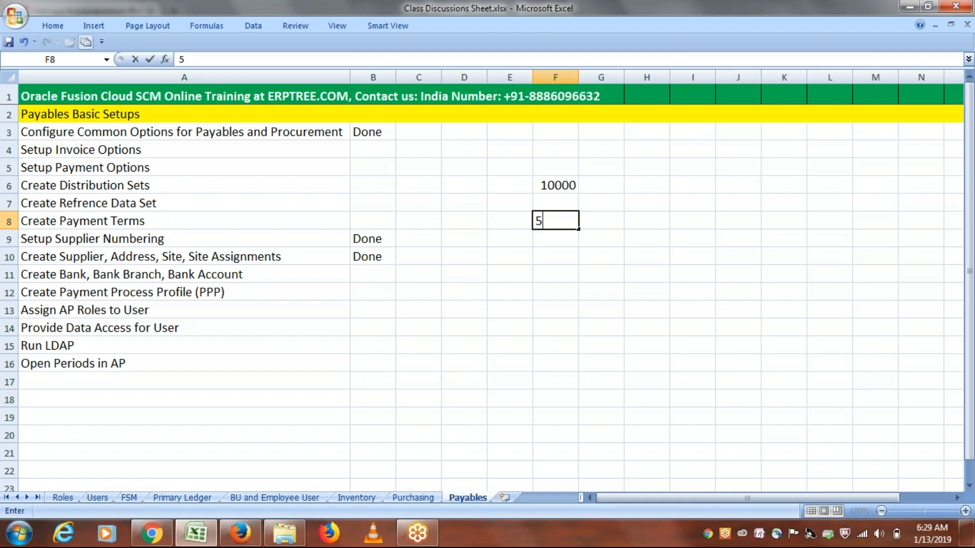
{"action": "key", "text": "BackSpace"}
{"action": "left_click", "coordinate": [564, 187]}
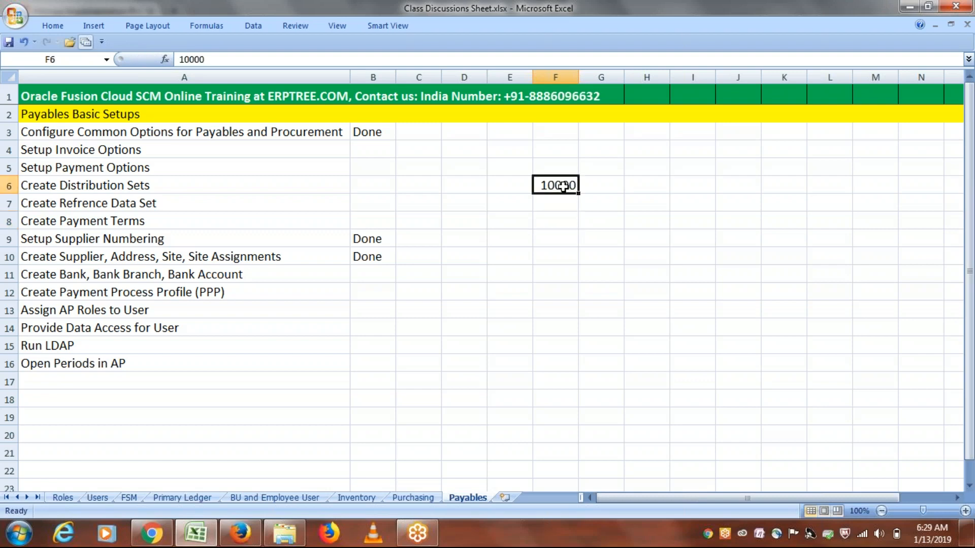
{"action": "left_click", "coordinate": [139, 187]}
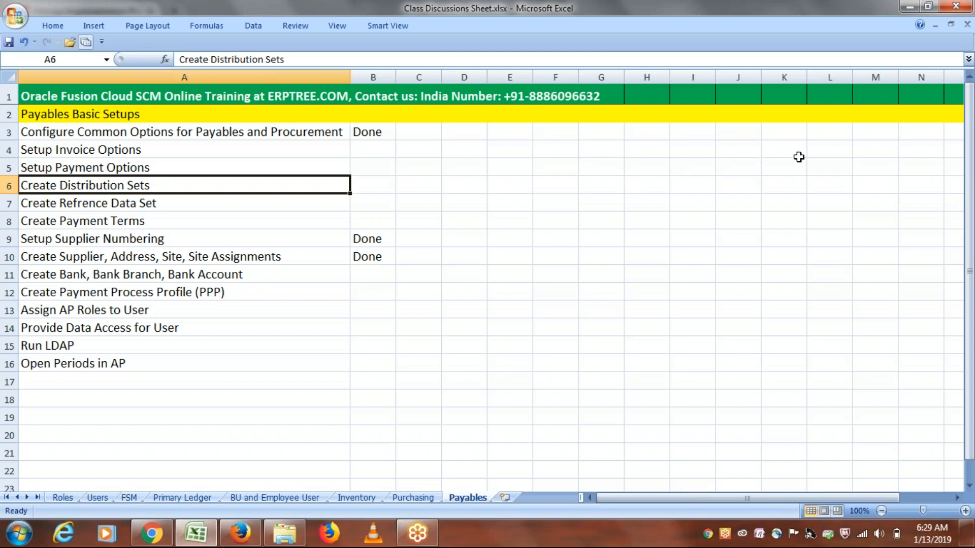
{"action": "left_click", "coordinate": [906, 17]}
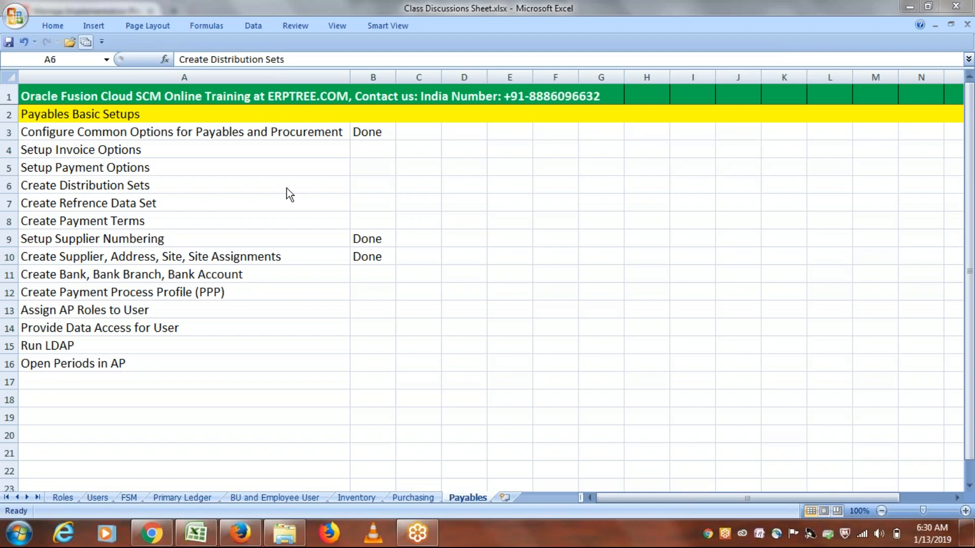
{"action": "left_click", "coordinate": [152, 187]}
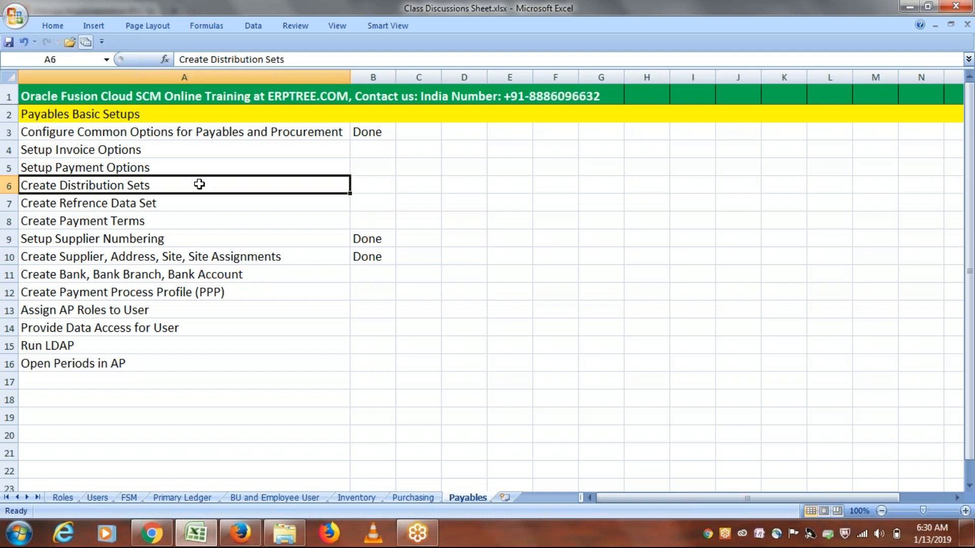
{"action": "left_click", "coordinate": [827, 45]}
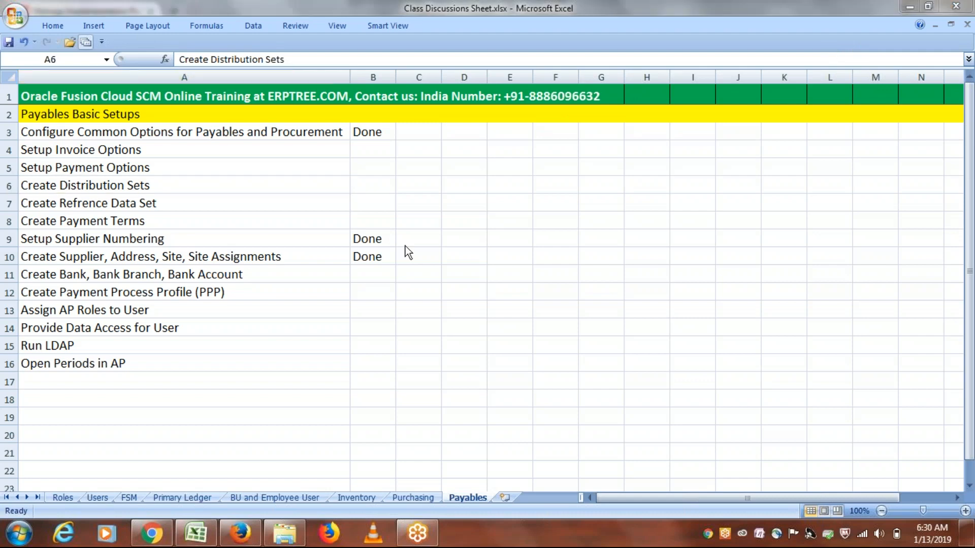
Switch back to the ERPTREE Implementation Project in Firefox and search its tasks for "Distribution Set".
{"action": "left_click", "coordinate": [250, 540]}
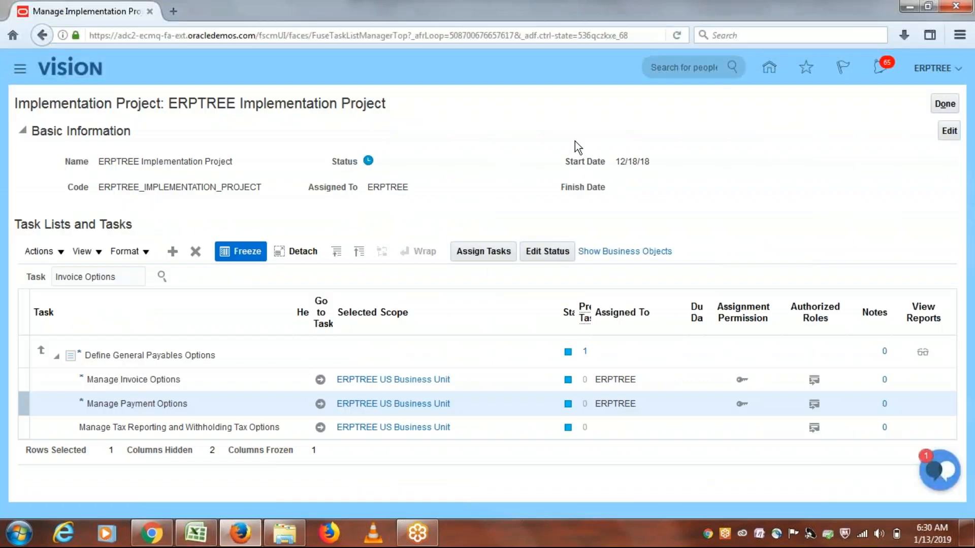
{"action": "triple_click", "coordinate": [123, 275]}
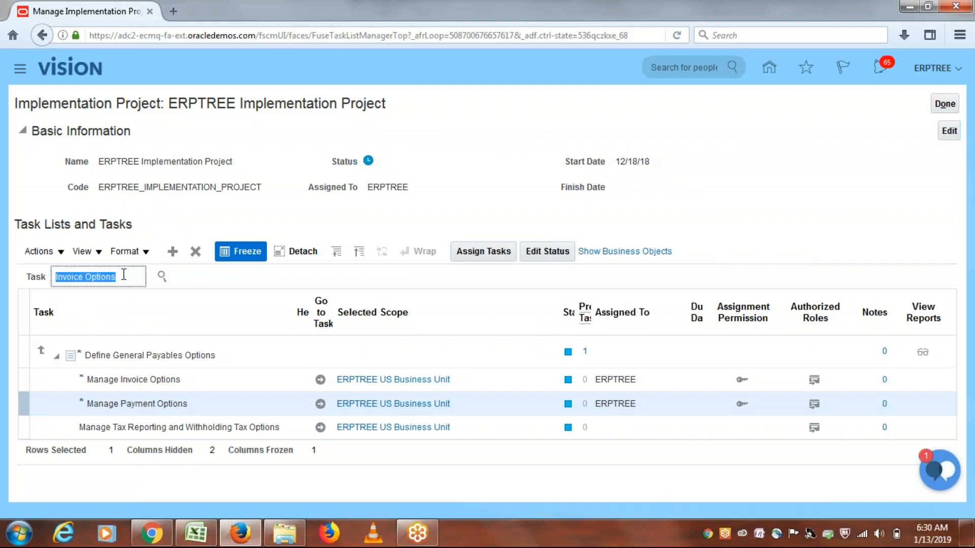
{"action": "type", "text": "De"}
{"action": "key", "text": "BackSpace"}
{"action": "key", "text": "BackSpace"}
{"action": "type", "text": "Di"}
{"action": "key", "text": "BackSpace"}
{"action": "type", "text": "istribuion"}
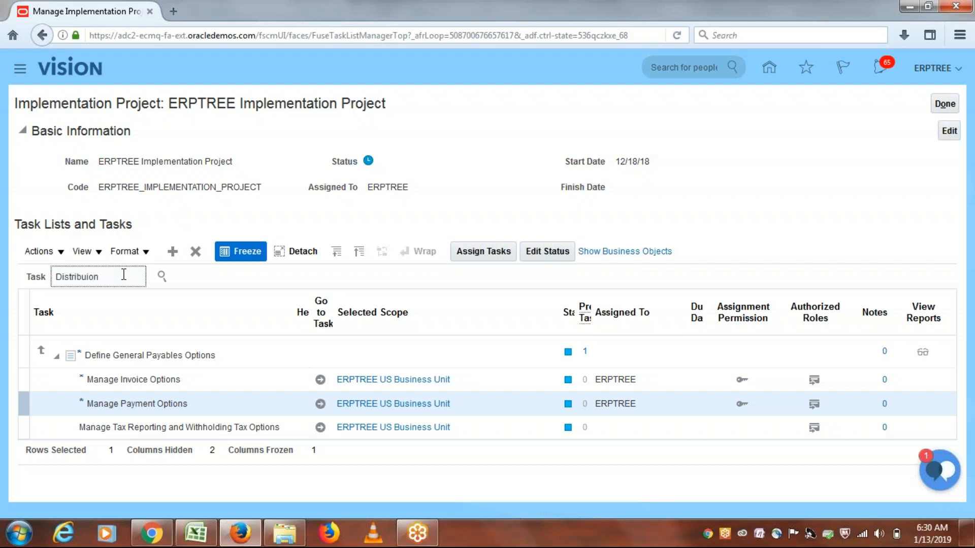
{"action": "key", "text": "BackSpace"}
{"action": "key", "text": "BackSpace"}
{"action": "key", "text": "BackSpace"}
{"action": "type", "text": "tion Set"}
{"action": "left_click", "coordinate": [161, 276]}
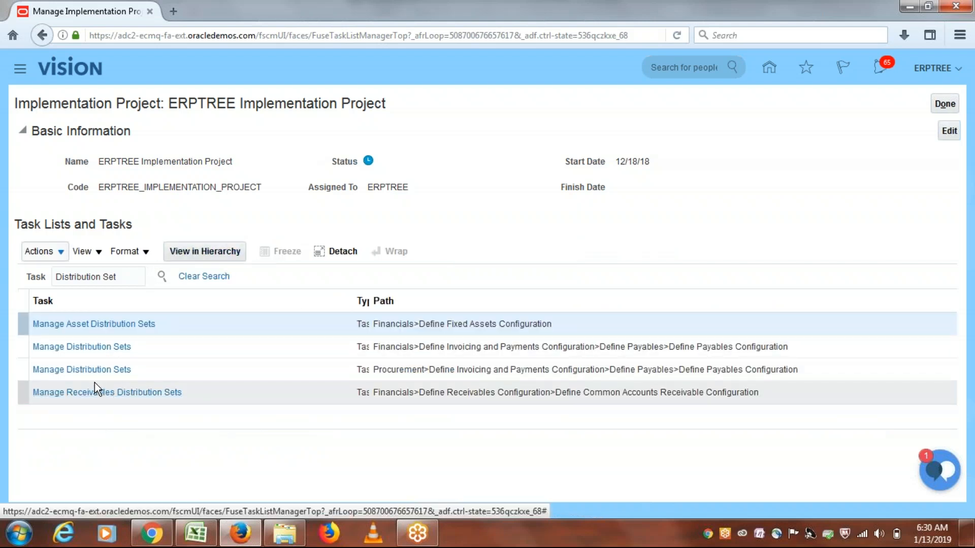
Open the Manage Distribution Sets result under the Financials path and go to the task to create a distribution set.
{"action": "left_click", "coordinate": [91, 347]}
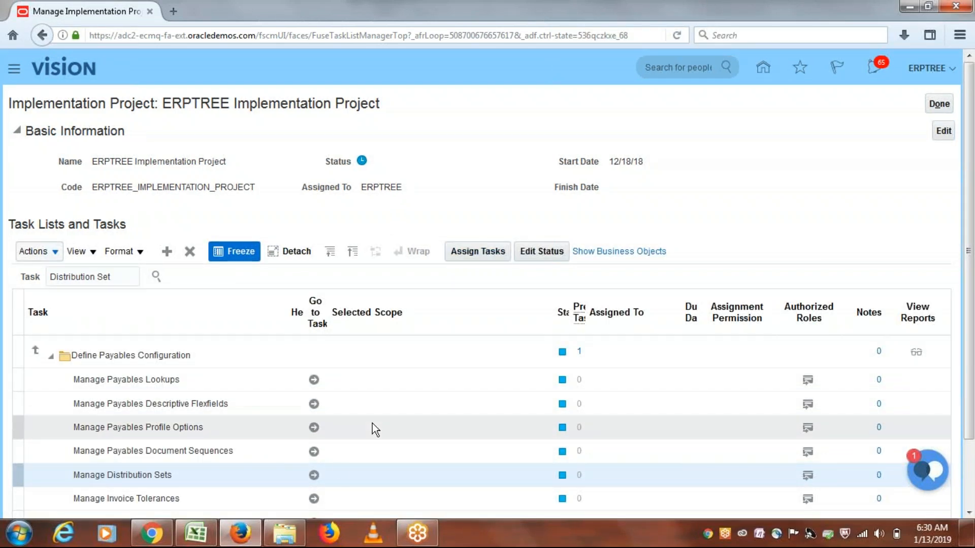
{"action": "left_click", "coordinate": [314, 476]}
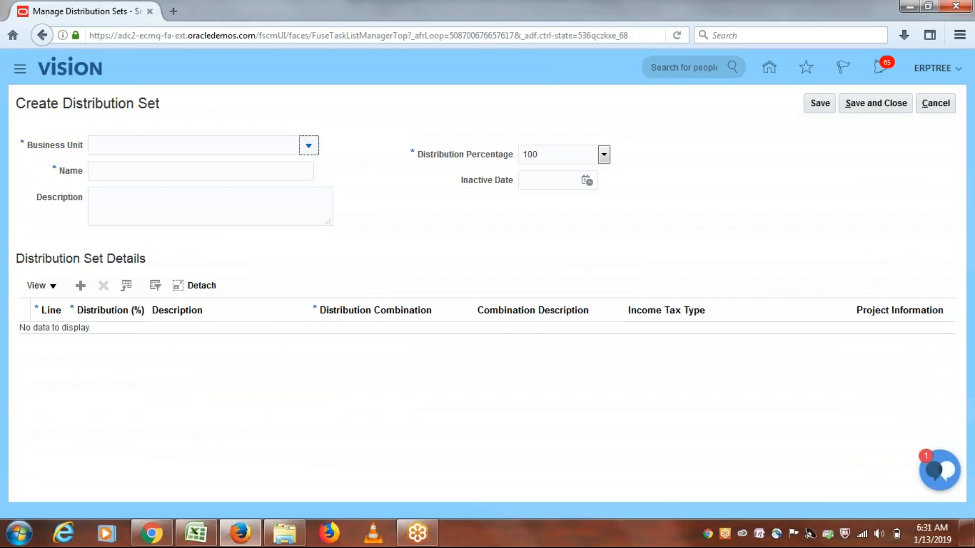
Set the new distribution set's business unit to ERPTREE US Business Unit and name it Expense.
{"action": "left_click", "coordinate": [308, 147]}
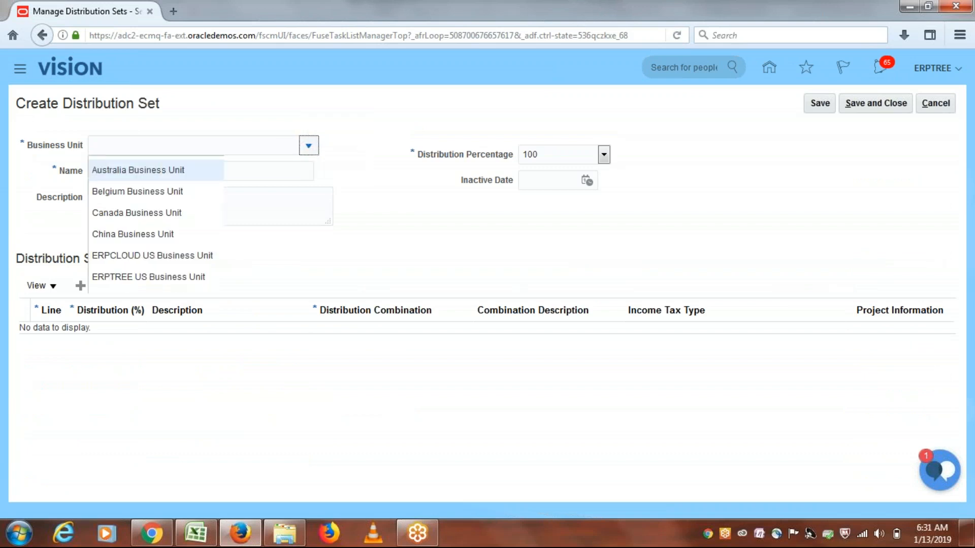
{"action": "left_click", "coordinate": [219, 275]}
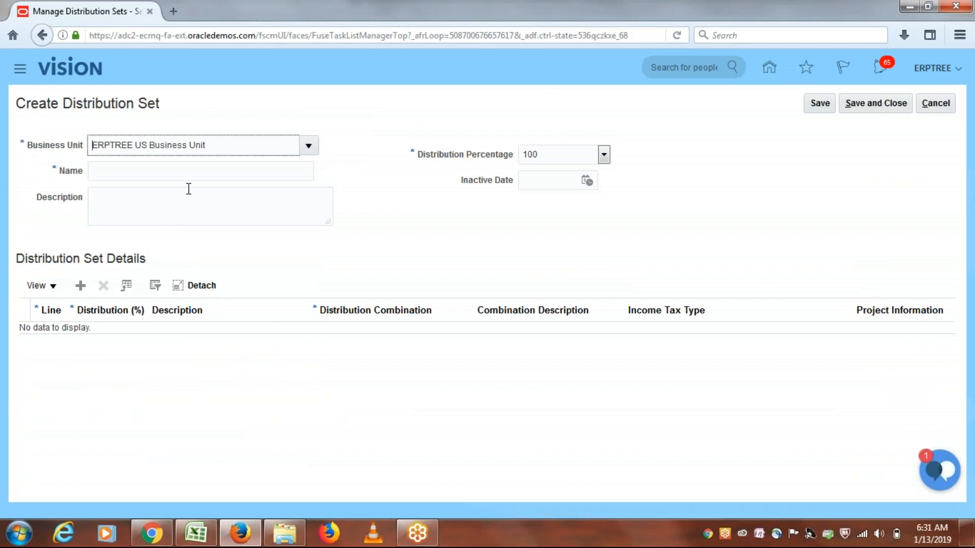
{"action": "left_click", "coordinate": [183, 173]}
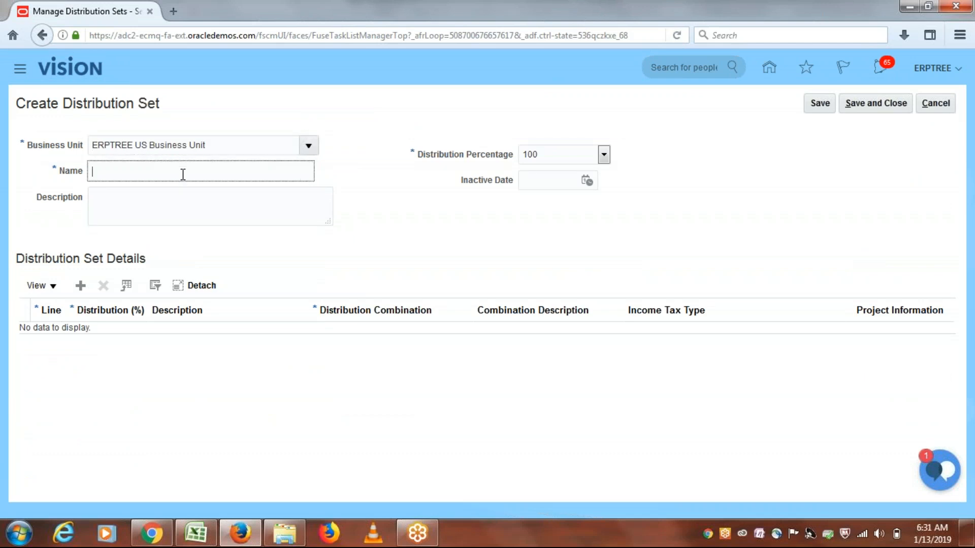
{"action": "type", "text": "Expense"}
Add line 1 to the distribution set details with a distribution of 50 percent.
{"action": "left_click", "coordinate": [80, 286]}
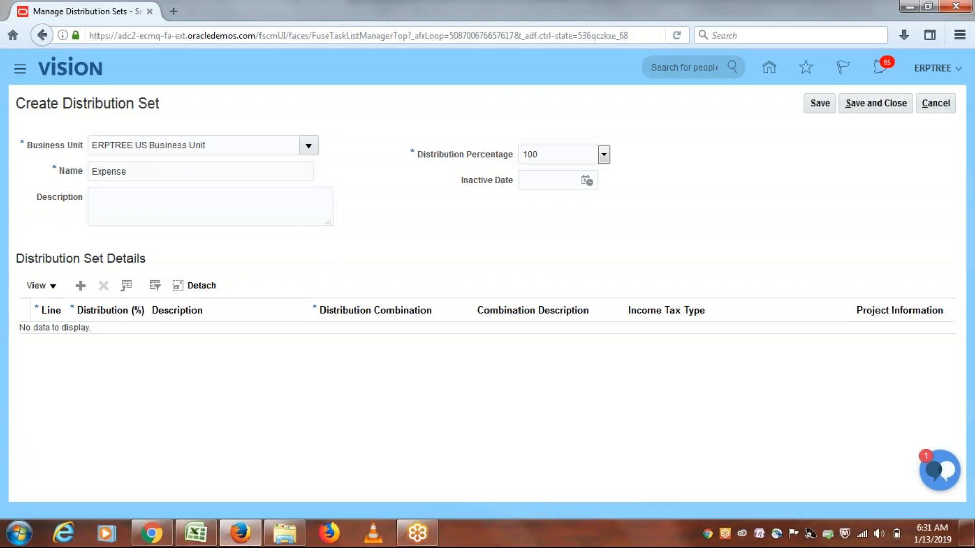
{"action": "left_click", "coordinate": [79, 285]}
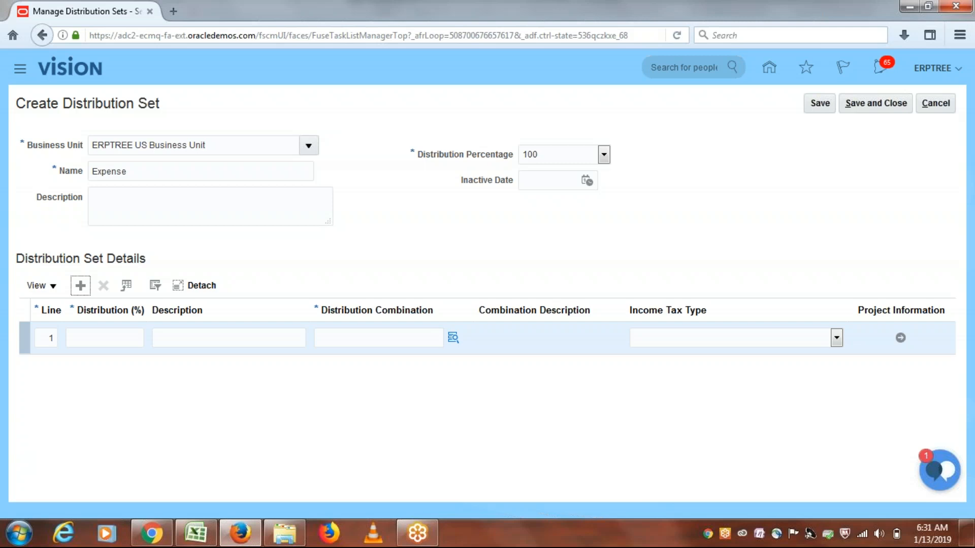
{"action": "left_click", "coordinate": [113, 340]}
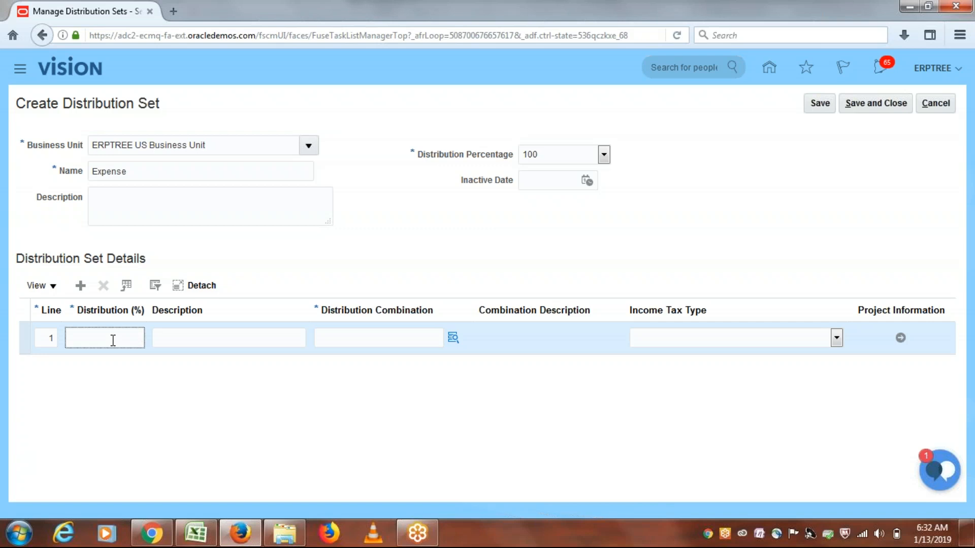
{"action": "type", "text": "500"}
{"action": "key", "text": "BackSpace"}
{"action": "key", "text": "Tab"}
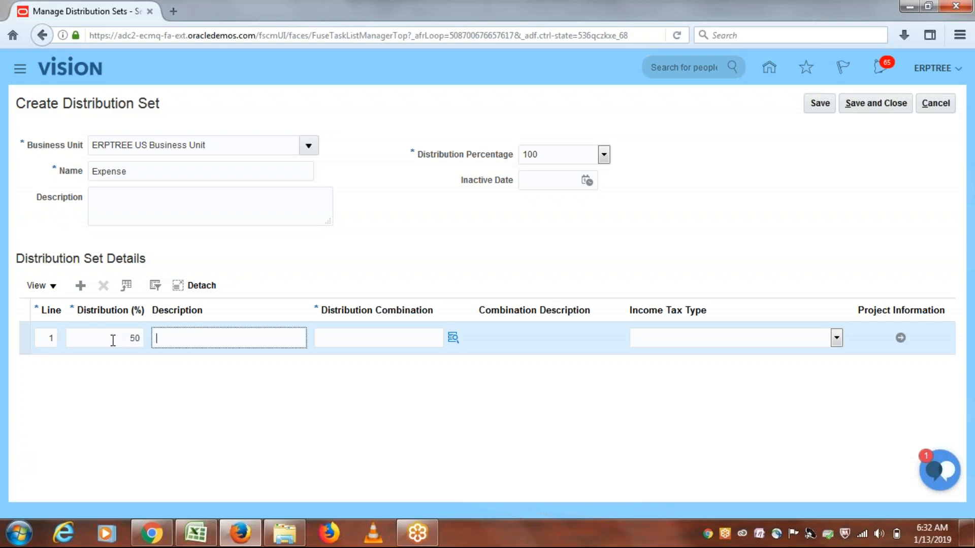
For line 1's distribution combination, choose company 1000 ERPTREE Financial Services and department 1000 Finance.
{"action": "left_click", "coordinate": [454, 338]}
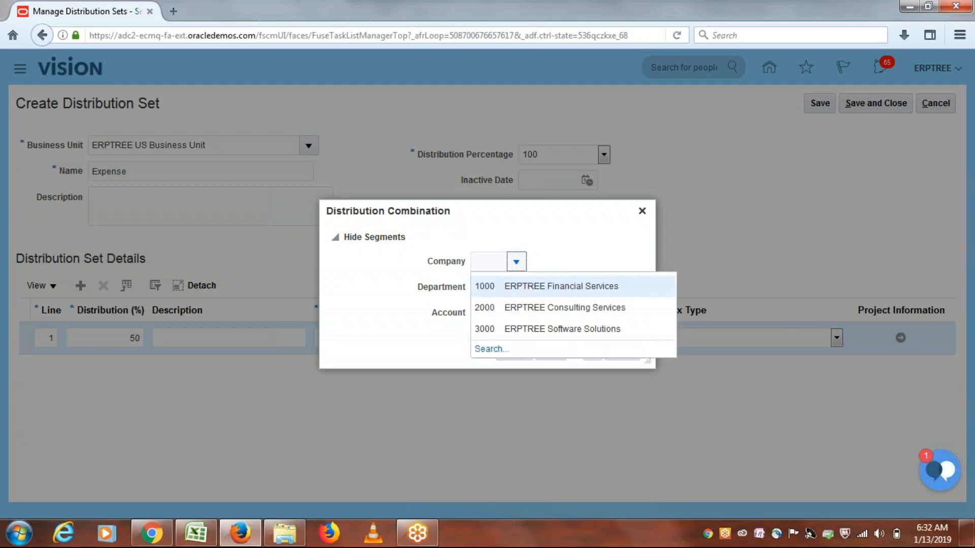
{"action": "left_click", "coordinate": [531, 287]}
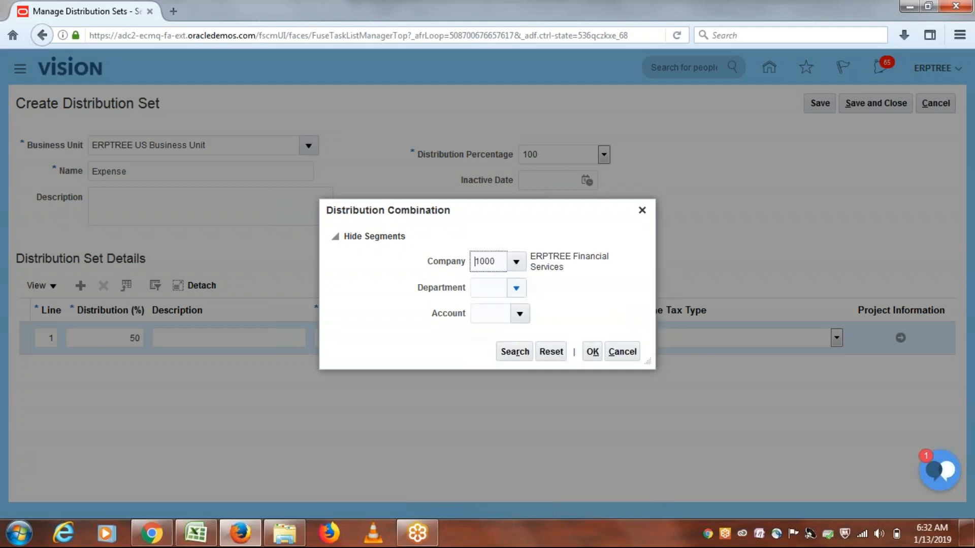
{"action": "left_click", "coordinate": [516, 288]}
{"action": "left_click", "coordinate": [524, 314]}
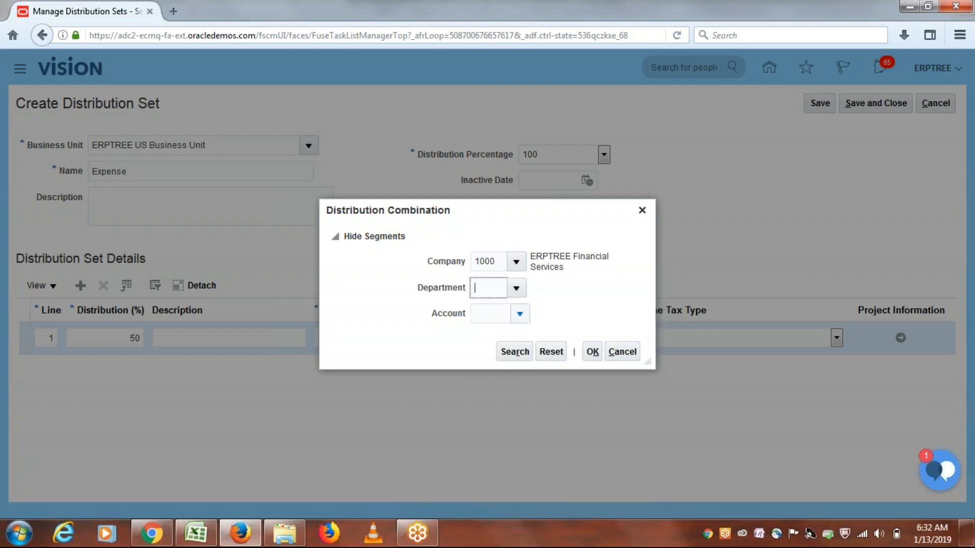
Run an advanced account search for line 1 with the description containing "Expense".
{"action": "left_click", "coordinate": [520, 314]}
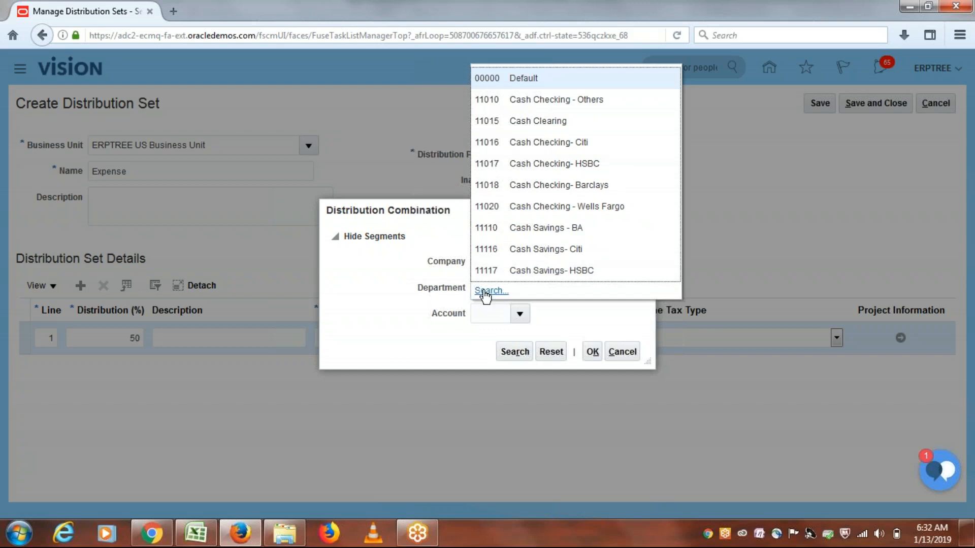
{"action": "left_click", "coordinate": [485, 292]}
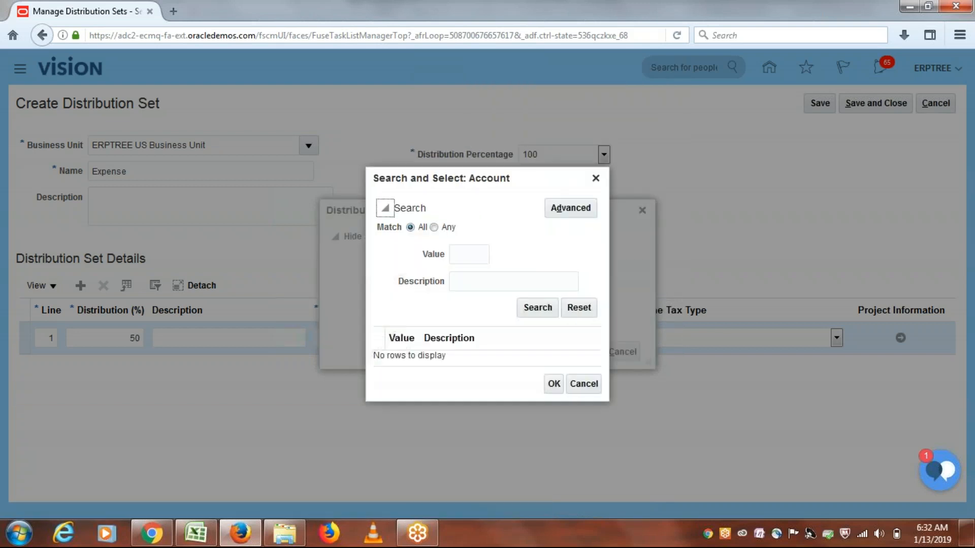
{"action": "left_click", "coordinate": [488, 285]}
{"action": "left_click", "coordinate": [586, 210]}
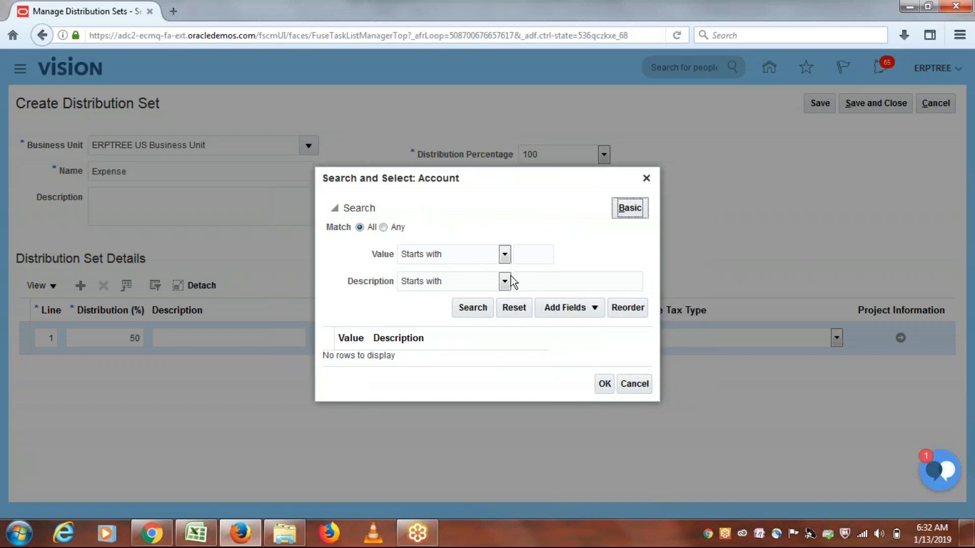
{"action": "left_click", "coordinate": [505, 282]}
{"action": "left_click", "coordinate": [422, 405]}
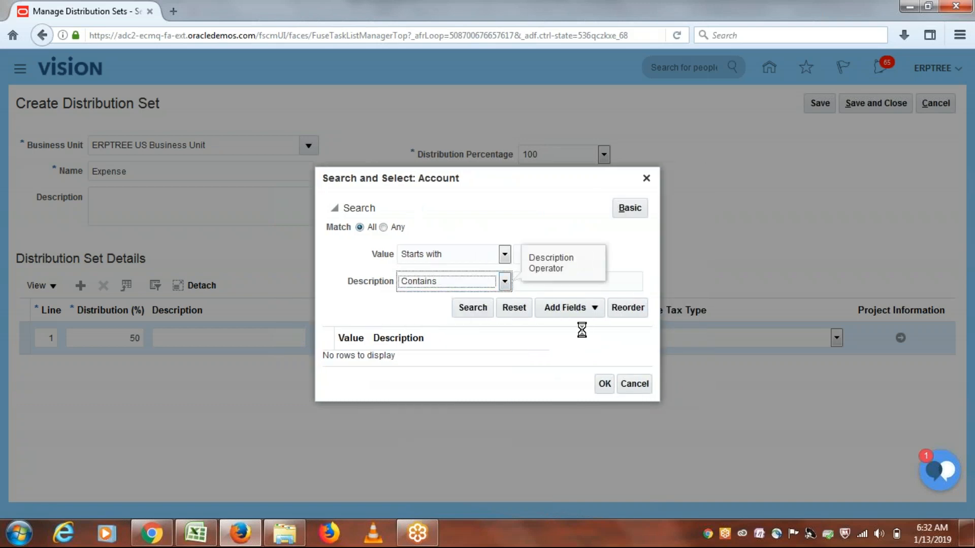
{"action": "left_click", "coordinate": [620, 279]}
{"action": "type", "text": "E"}
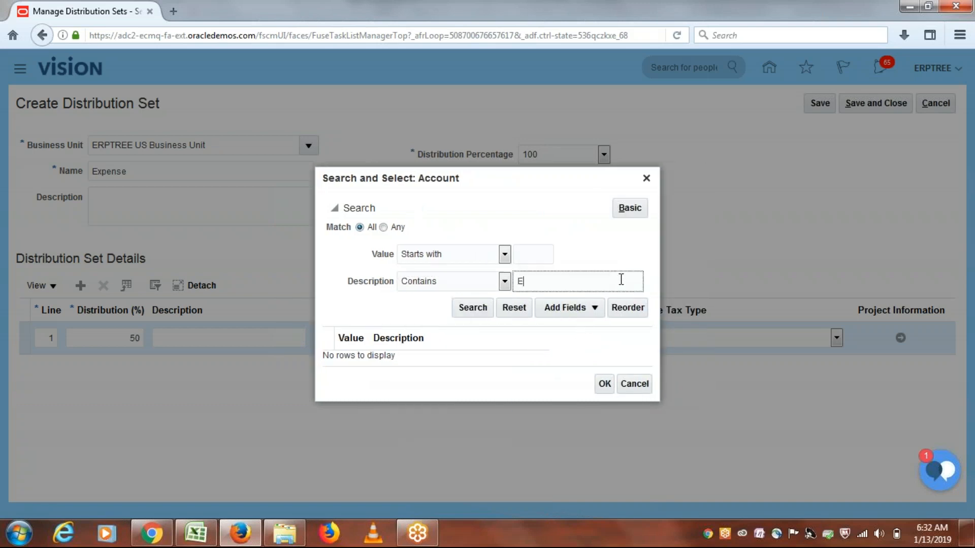
{"action": "type", "text": "xpense"}
{"action": "left_click", "coordinate": [476, 307]}
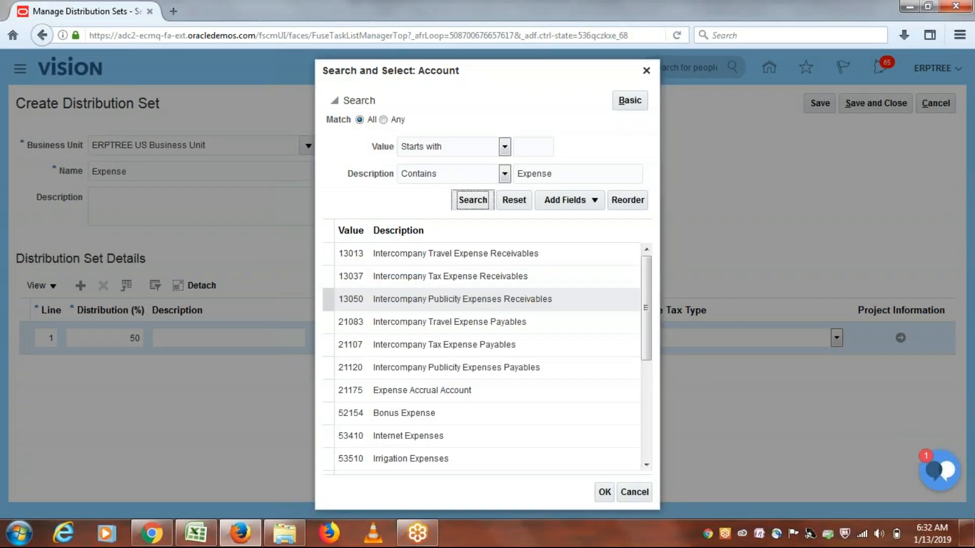
{"action": "left_click_drag", "start_coordinate": [647, 299], "coordinate": [641, 429]}
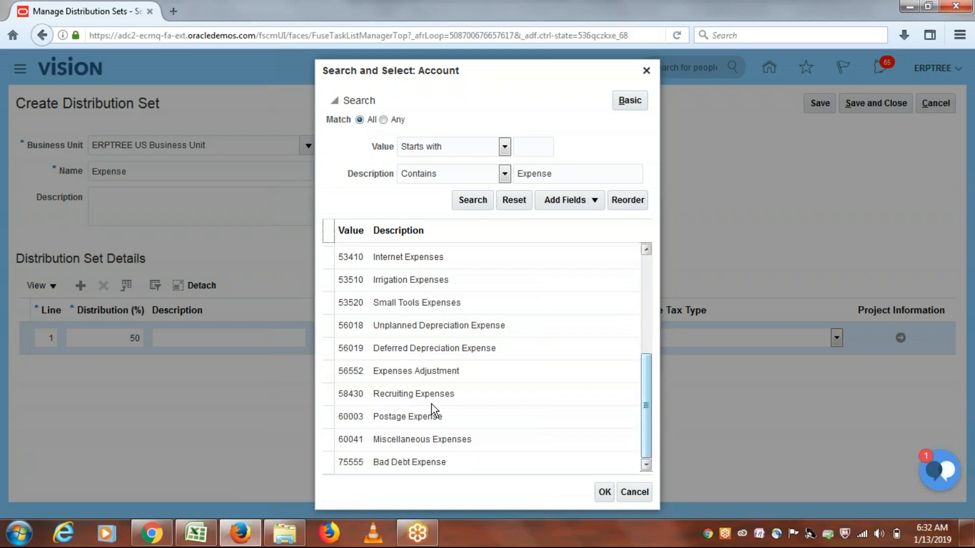
{"action": "left_click", "coordinate": [419, 398]}
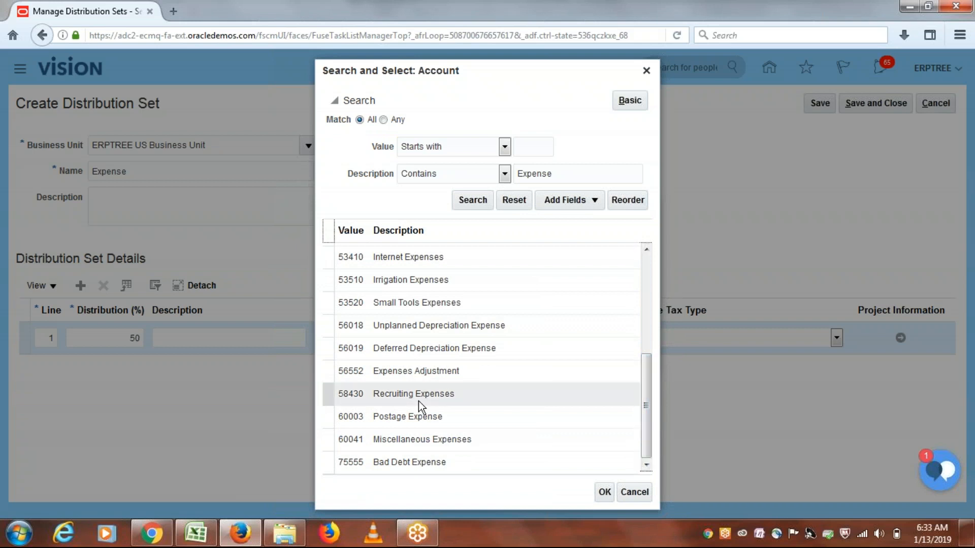
{"action": "left_click", "coordinate": [605, 492]}
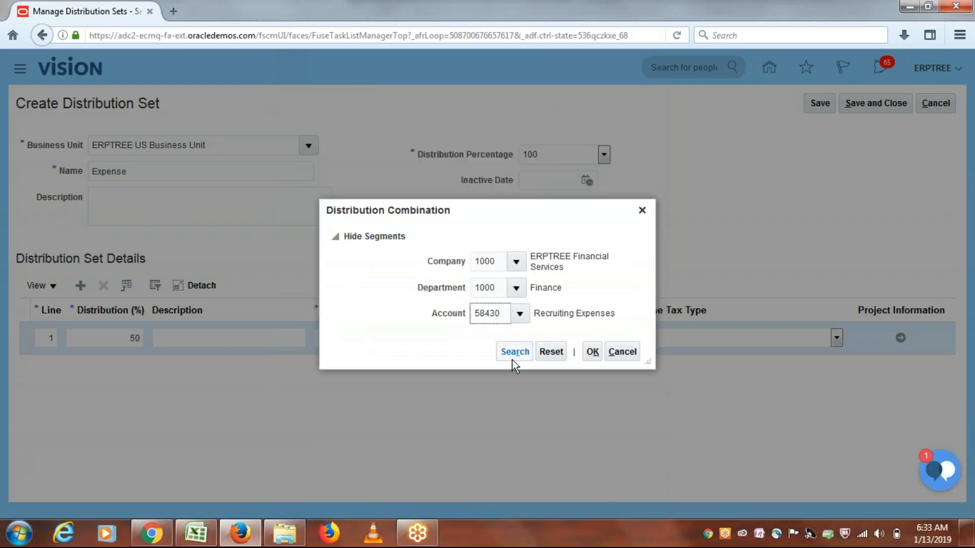
{"action": "left_click", "coordinate": [591, 351]}
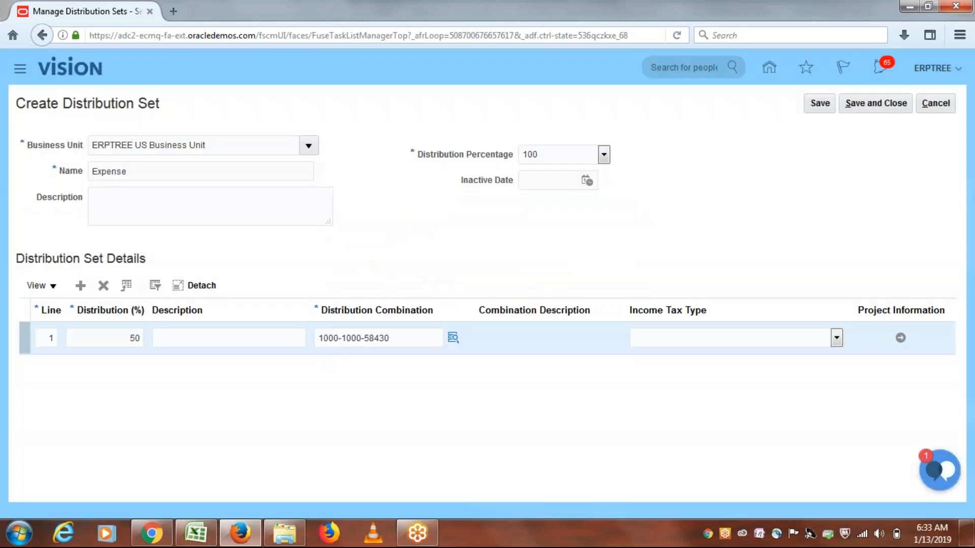
Add line 2 to the distribution set details with a distribution of 50 percent.
{"action": "left_click", "coordinate": [80, 286]}
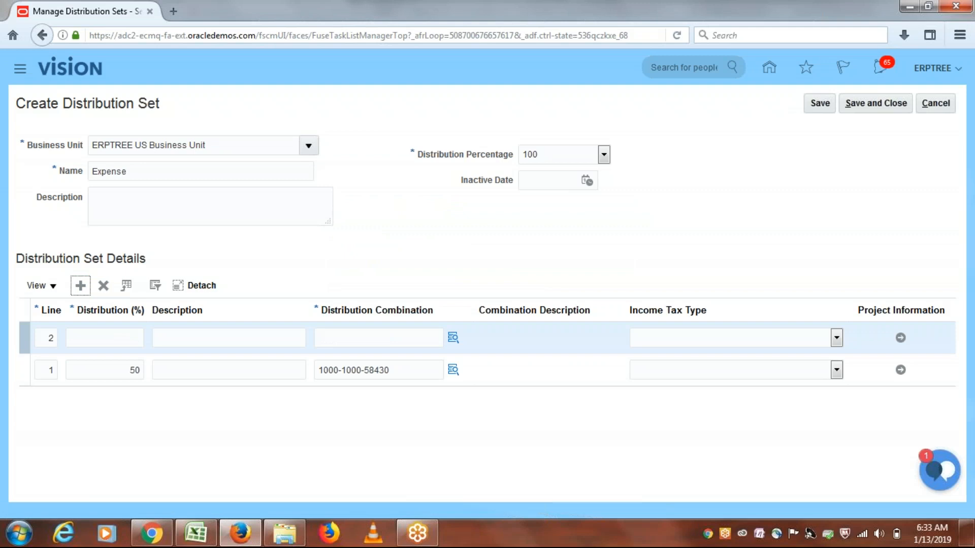
{"action": "left_click", "coordinate": [123, 335]}
{"action": "type", "text": "50"}
{"action": "key", "text": "Tab"}
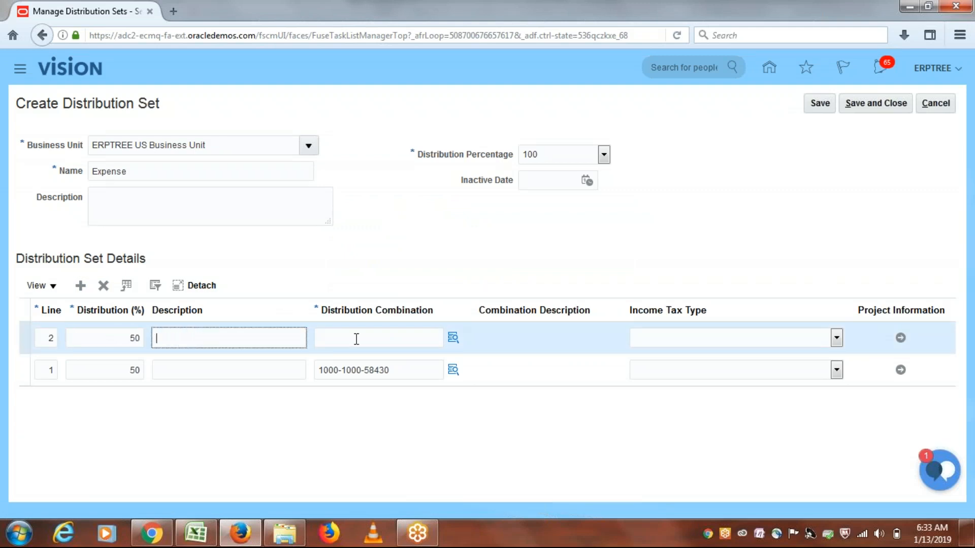
For line 2's distribution combination, choose company 1000 ERPTREE Financial Services and department 1000 Finance.
{"action": "left_click", "coordinate": [453, 337]}
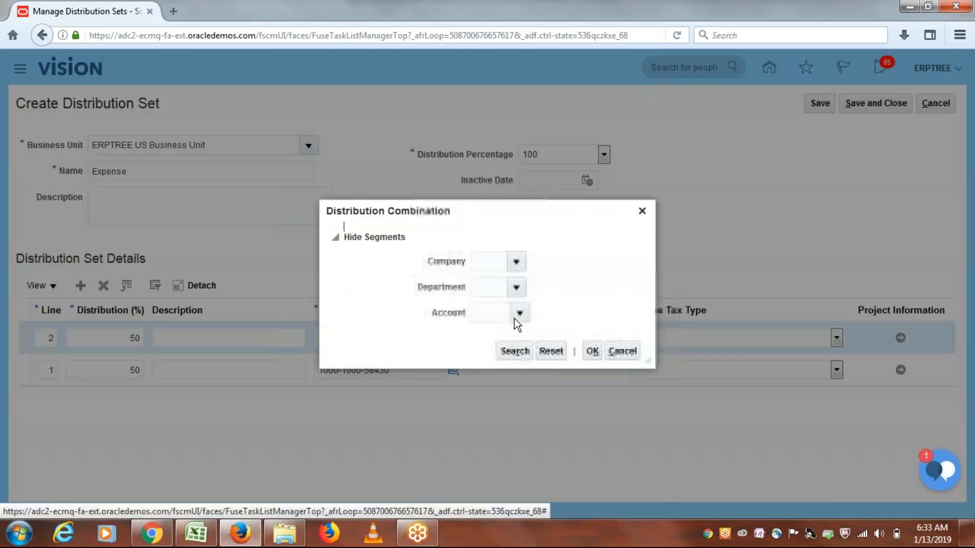
{"action": "left_click", "coordinate": [516, 261]}
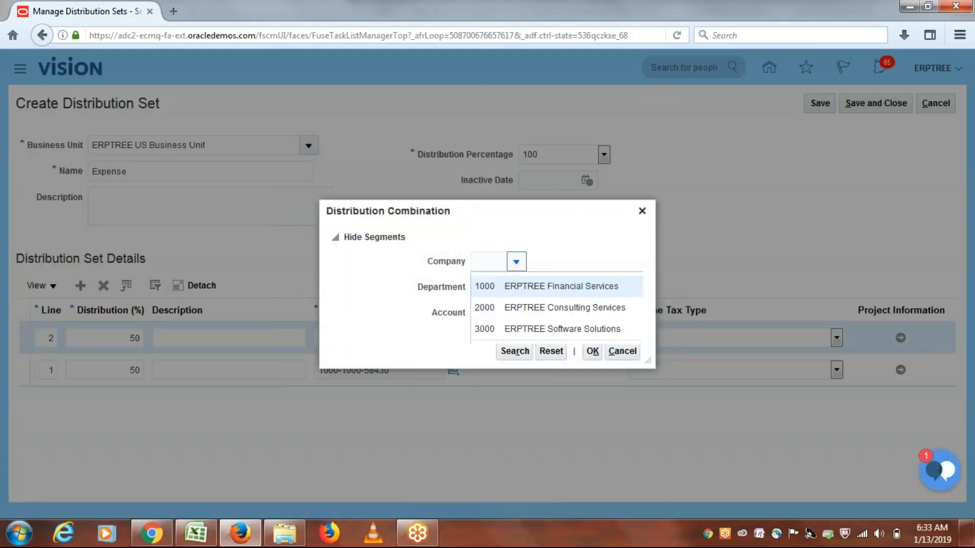
{"action": "left_click", "coordinate": [517, 286]}
{"action": "left_click", "coordinate": [518, 288]}
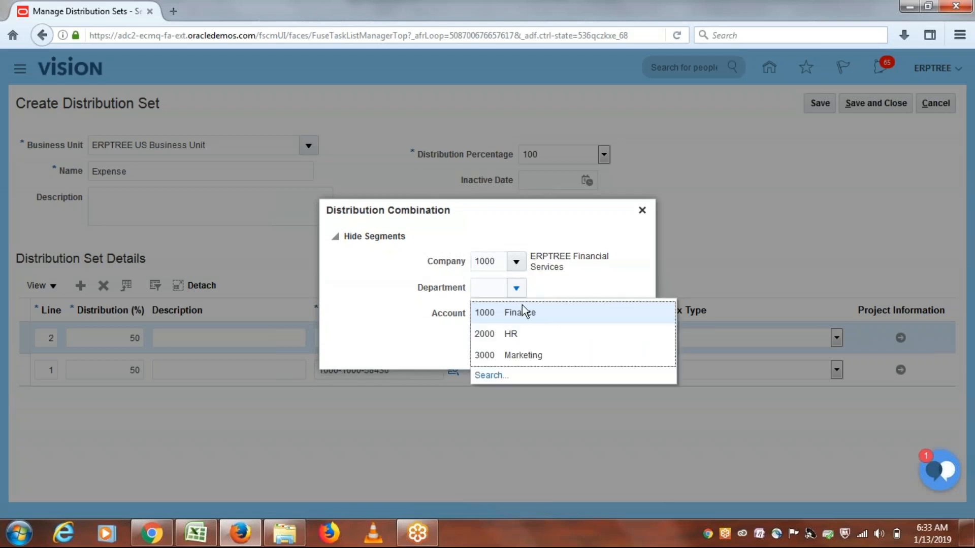
{"action": "left_click", "coordinate": [518, 312]}
{"action": "left_click", "coordinate": [522, 313]}
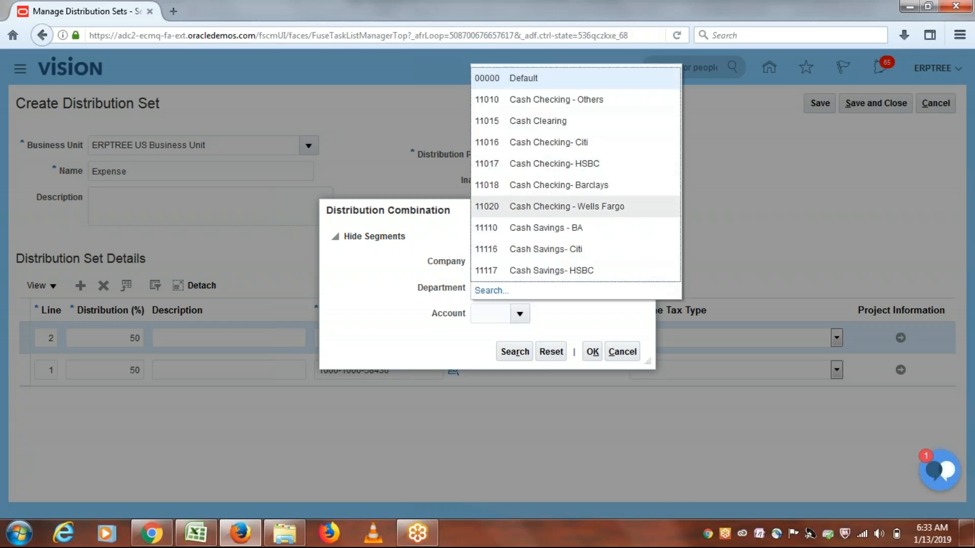
{"action": "left_click", "coordinate": [496, 291]}
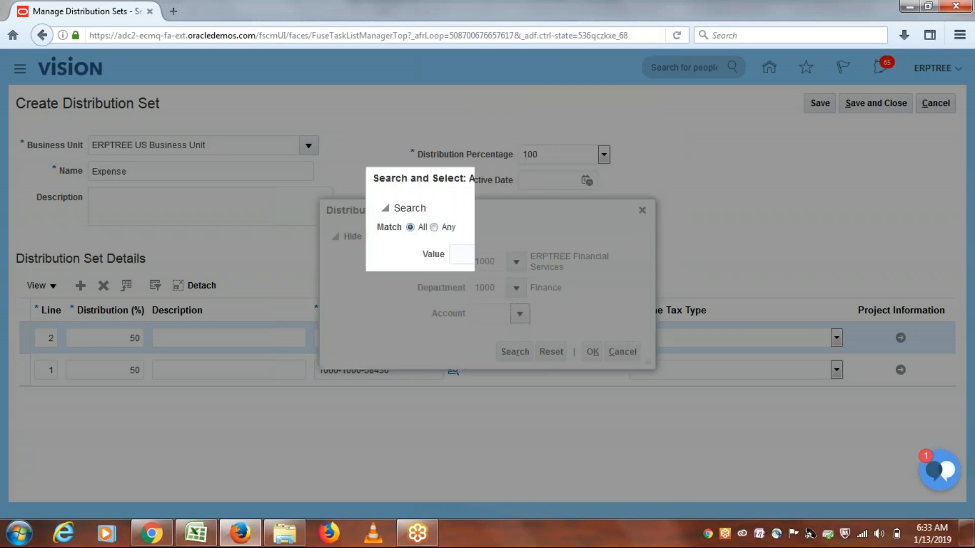
{"action": "left_click", "coordinate": [472, 282]}
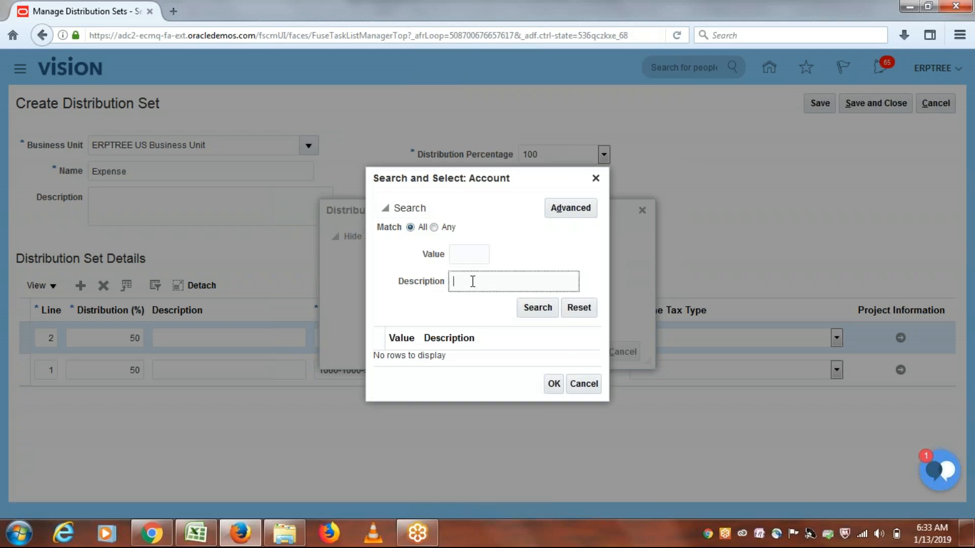
{"action": "type", "text": "Expense"}
{"action": "left_click", "coordinate": [522, 309]}
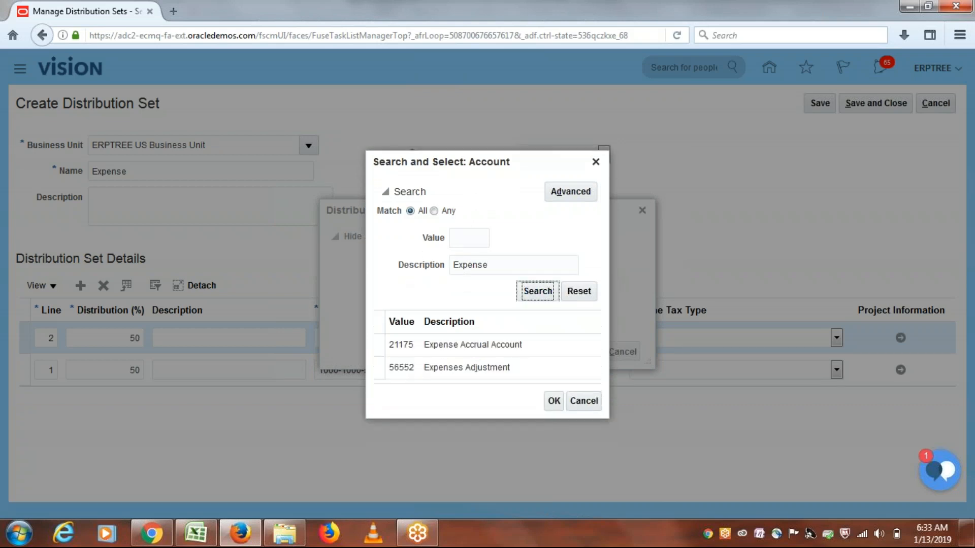
{"action": "left_click", "coordinate": [483, 367]}
{"action": "left_click", "coordinate": [553, 401]}
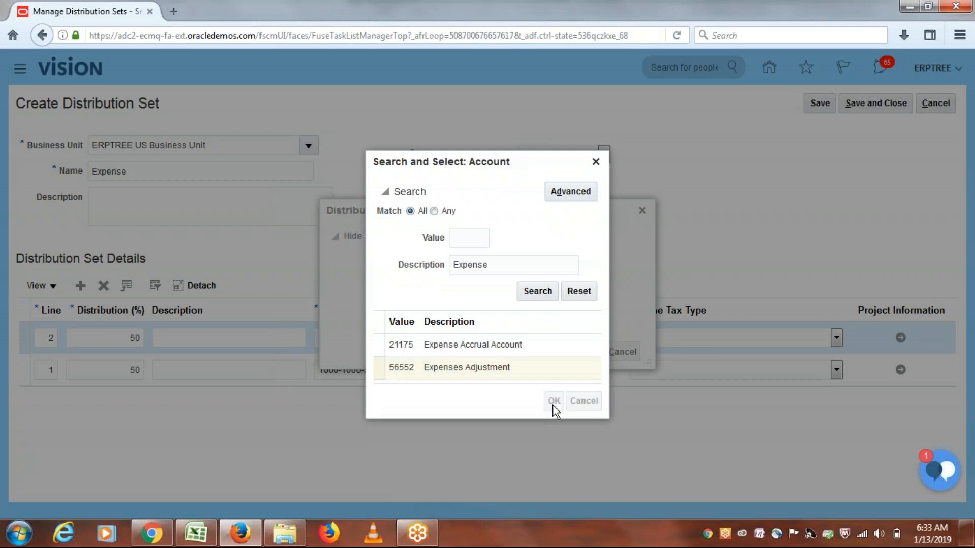
{"action": "left_click", "coordinate": [591, 352]}
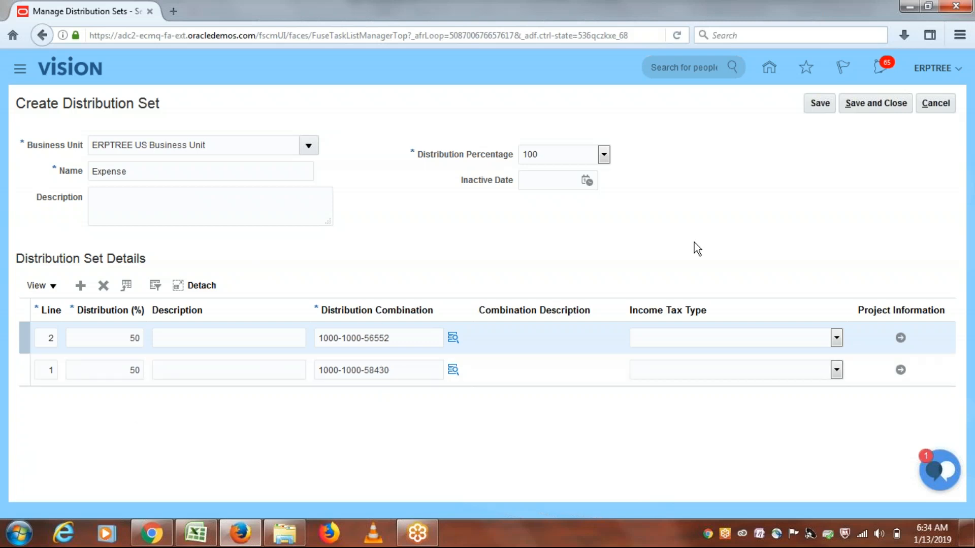
Save and close the Expense distribution set and leave the Manage Distribution Sets task.
{"action": "left_click", "coordinate": [876, 105]}
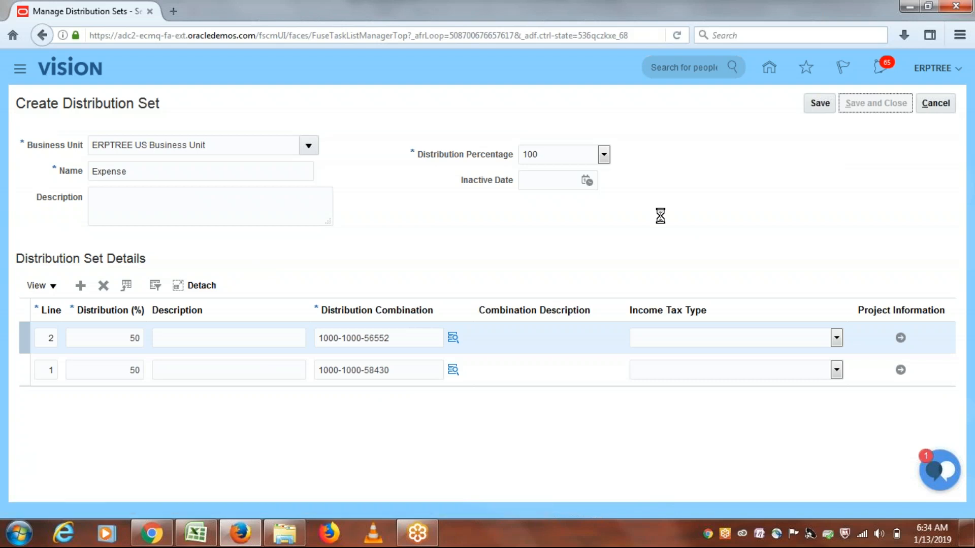
{"action": "left_click", "coordinate": [936, 104]}
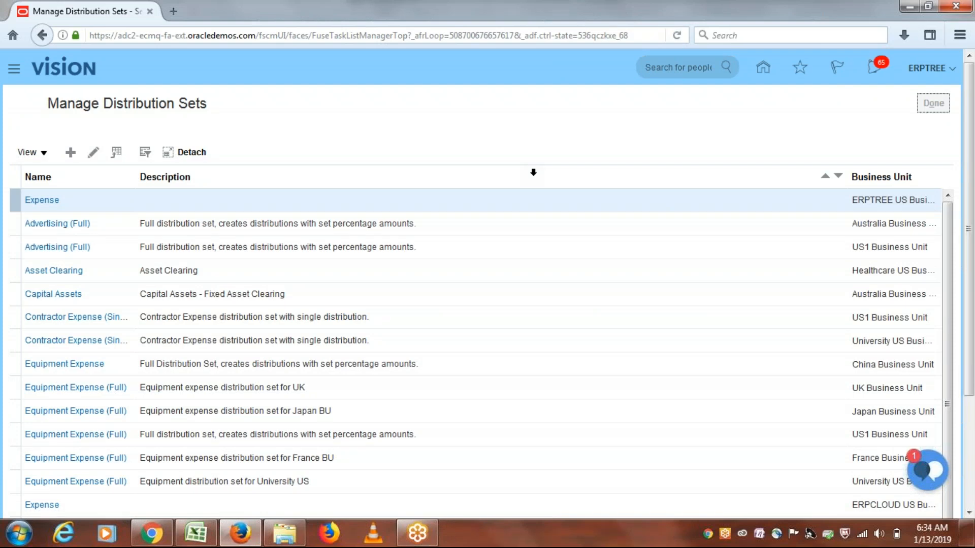
Switch to the Excel checklist, mark Setup Invoice Options, Setup Payment Options and Create Distribution Sets as Done, and select the Create Refrence Data Set entry.
{"action": "left_click", "coordinate": [196, 533]}
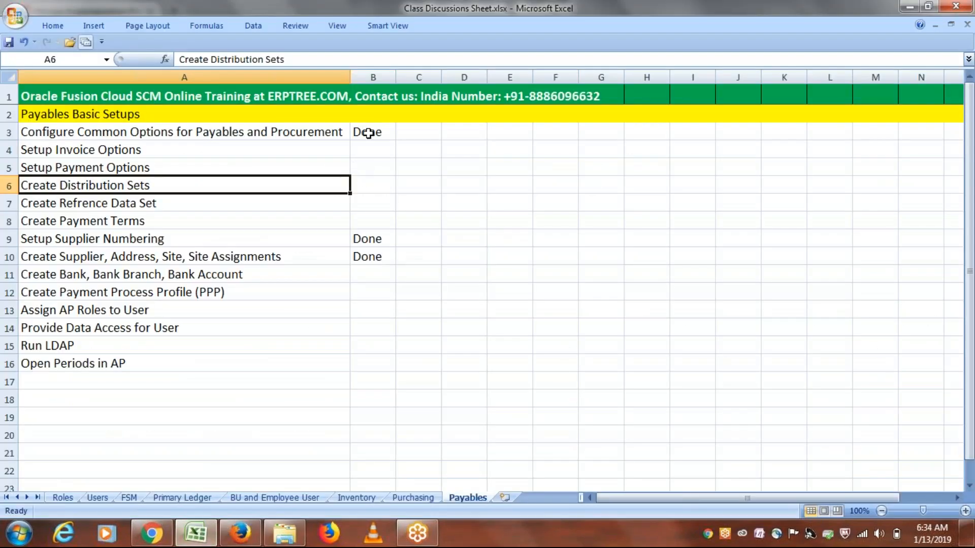
{"action": "left_click", "coordinate": [367, 151]}
{"action": "type", "text": "d"}
{"action": "key", "text": "Return"}
{"action": "type", "text": "d"}
{"action": "key", "text": "Return"}
{"action": "type", "text": "d"}
{"action": "key", "text": "Tab"}
{"action": "left_click", "coordinate": [189, 201]}
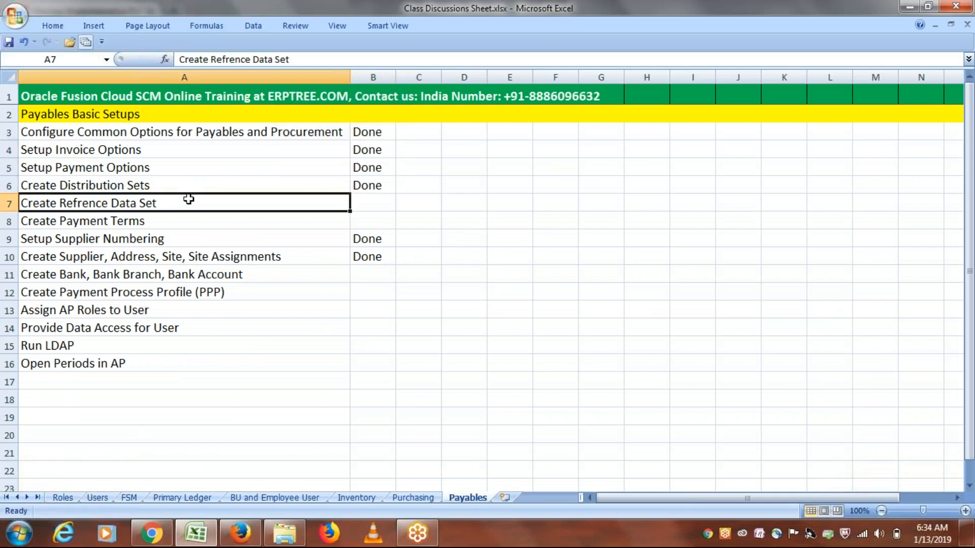
Enter the example payment term Net30 in cell G8, on the Create Payment Terms row.
{"action": "left_click", "coordinate": [157, 222]}
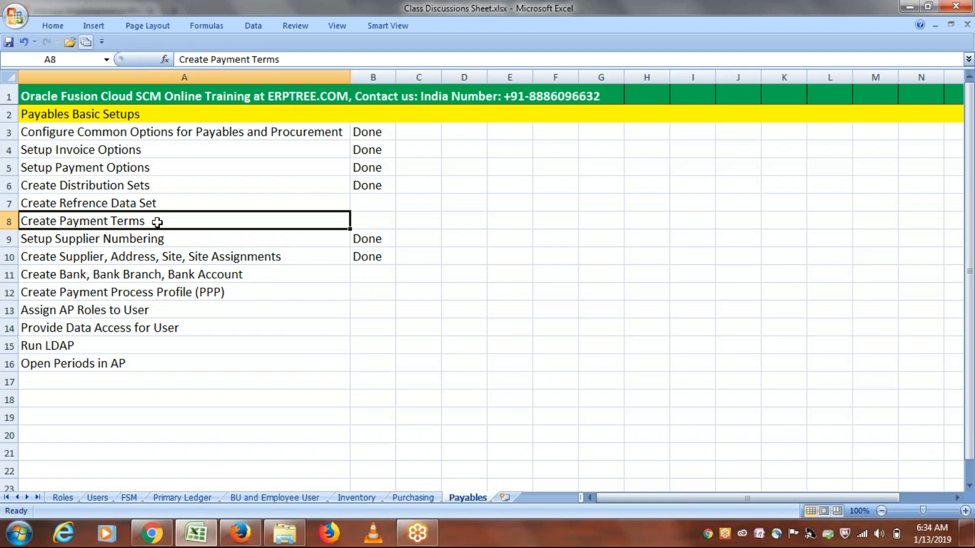
{"action": "left_click", "coordinate": [601, 215]}
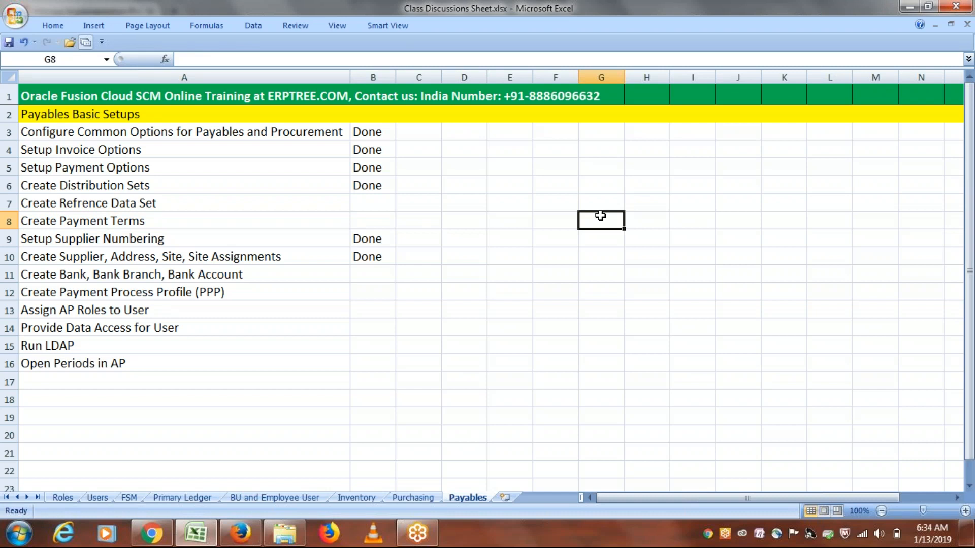
{"action": "type", "text": "N"}
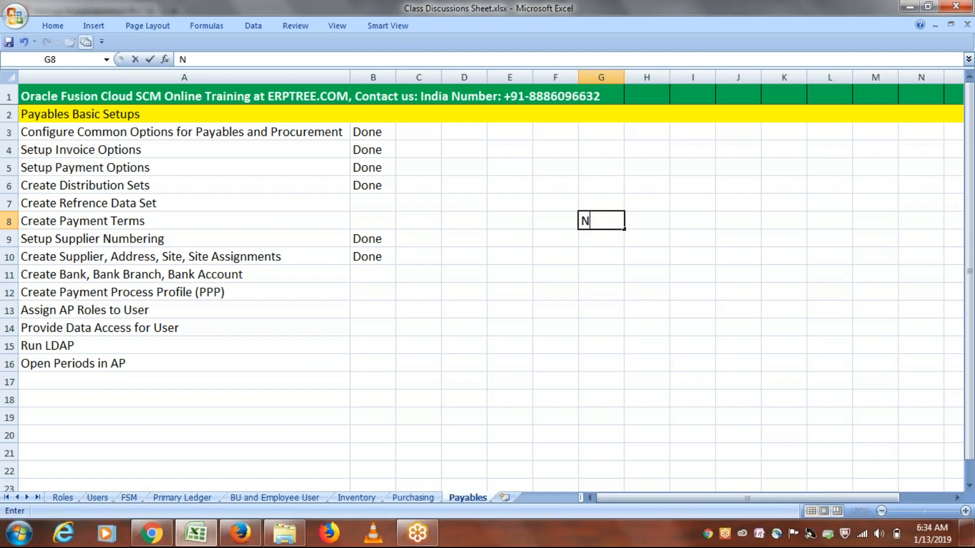
{"action": "type", "text": "et30"}
{"action": "left_click", "coordinate": [684, 219]}
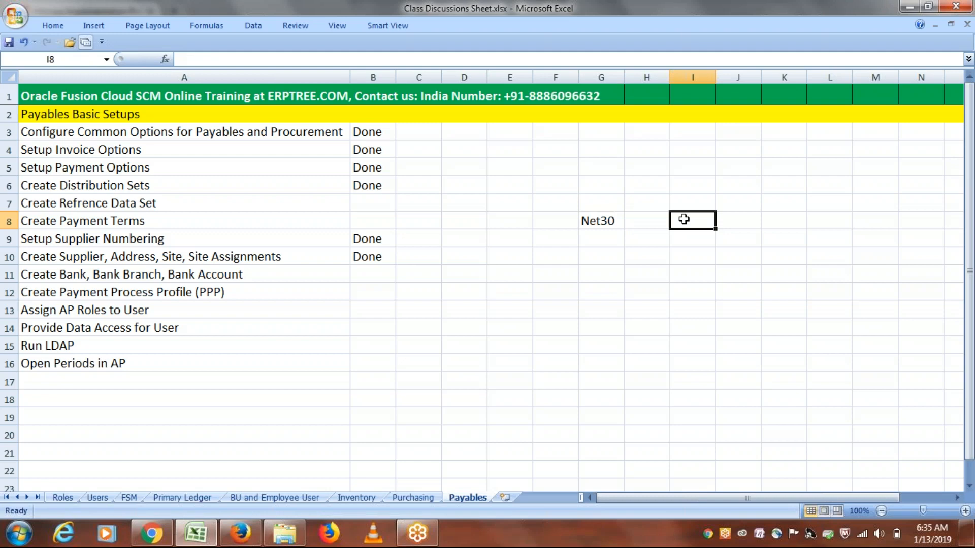
{"action": "left_click", "coordinate": [909, 7]}
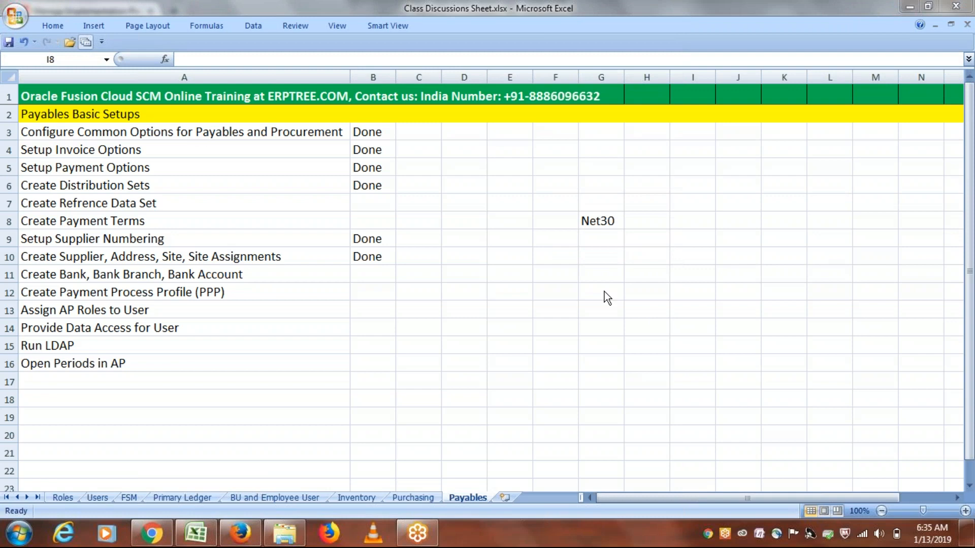
Dismiss the McAfee notice and list the payment terms Net45 in cell G9 and Immediate in cell G10.
{"action": "left_click", "coordinate": [602, 226]}
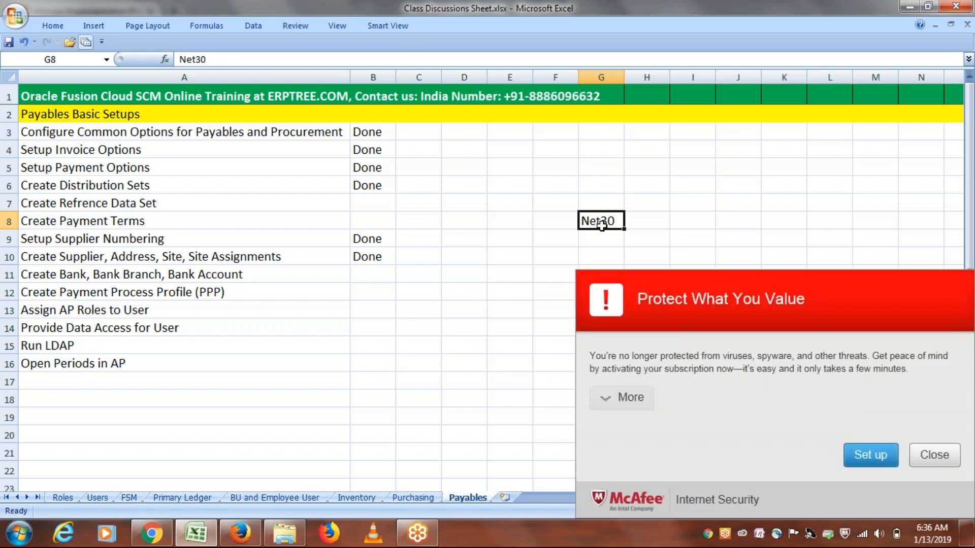
{"action": "left_click", "coordinate": [944, 456]}
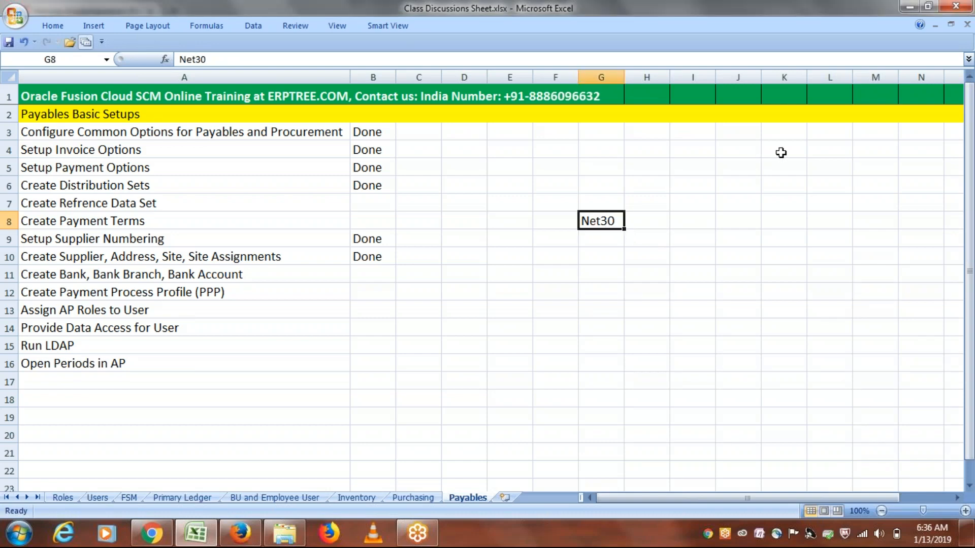
{"action": "left_click", "coordinate": [598, 239]}
{"action": "type", "text": "Net"}
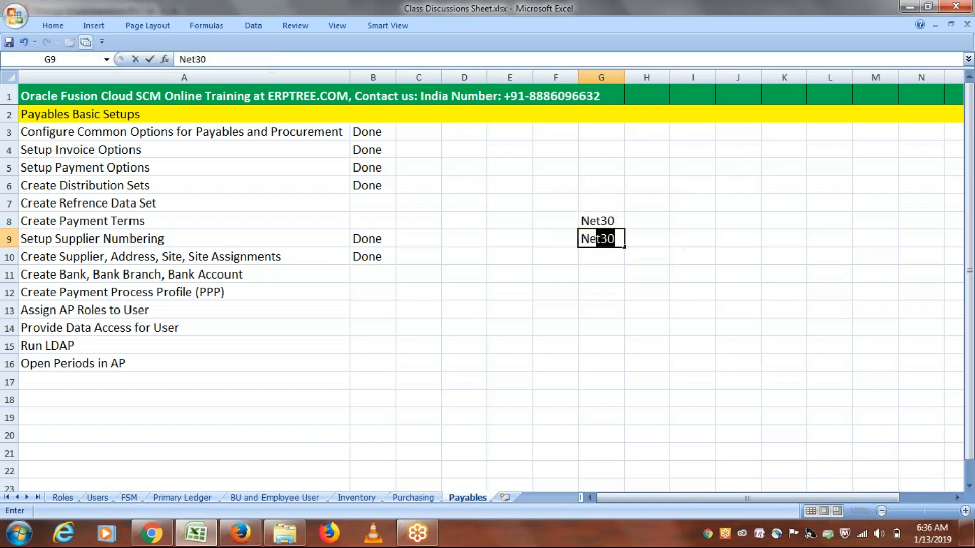
{"action": "type", "text": "46"}
{"action": "key", "text": "BackSpace"}
{"action": "type", "text": "5"}
{"action": "left_click", "coordinate": [590, 258]}
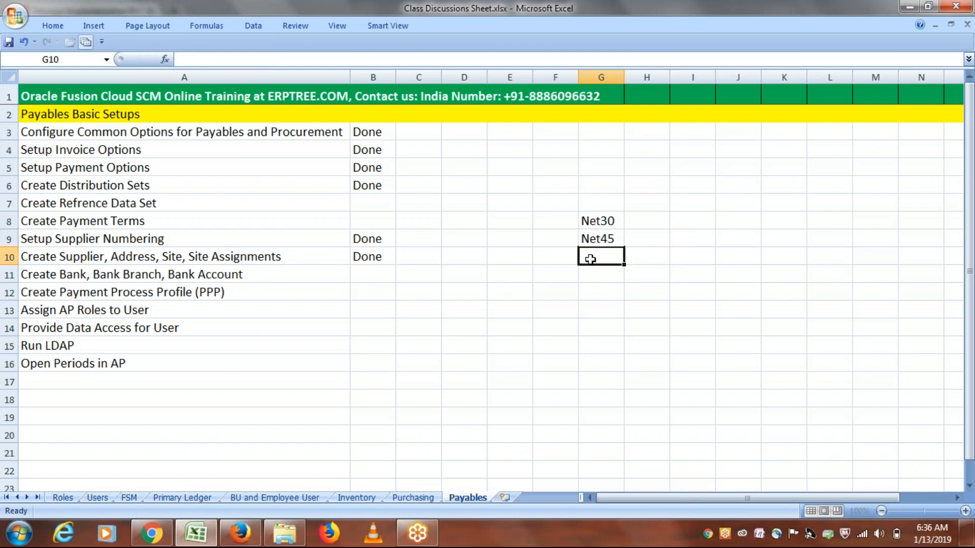
{"action": "type", "text": "N"}
{"action": "key", "text": "BackSpace"}
{"action": "type", "text": "Immediate"}
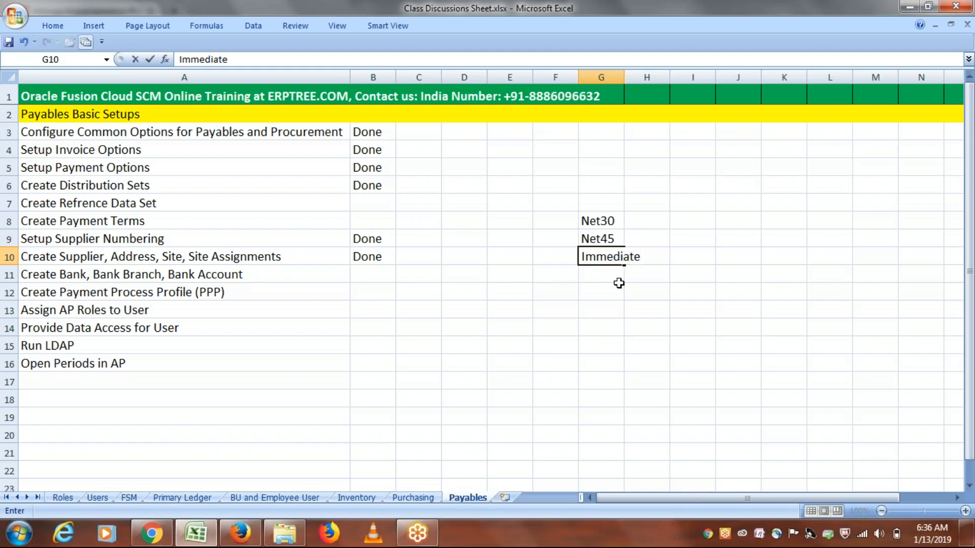
{"action": "left_click", "coordinate": [618, 285]}
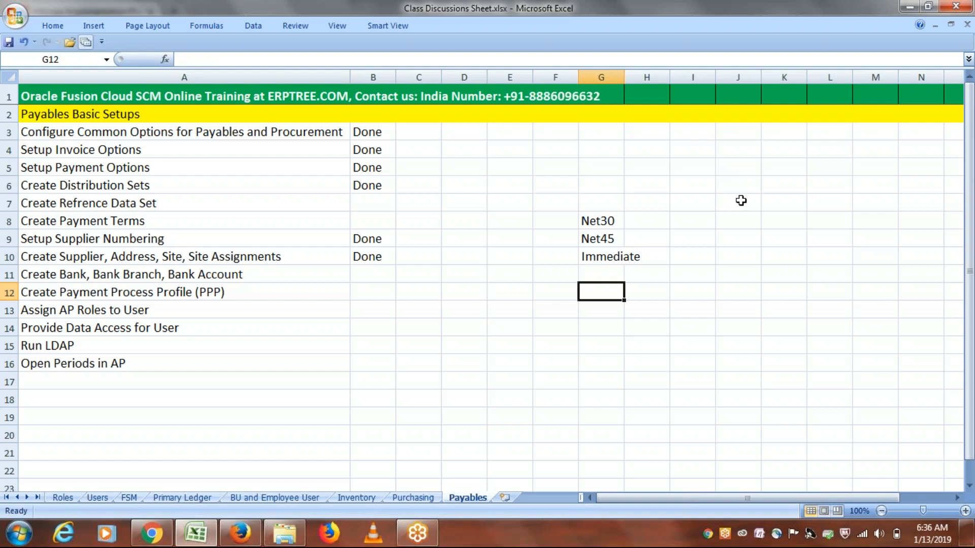
Enter the example business units BU1, BU2 and BU3 in cells K7, K9 and K11.
{"action": "left_click", "coordinate": [780, 205]}
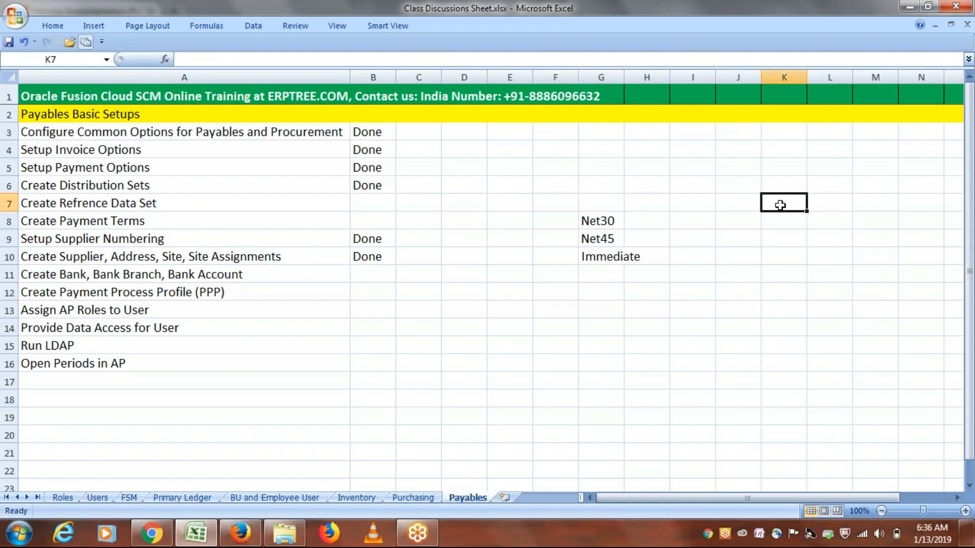
{"action": "type", "text": "BU1"}
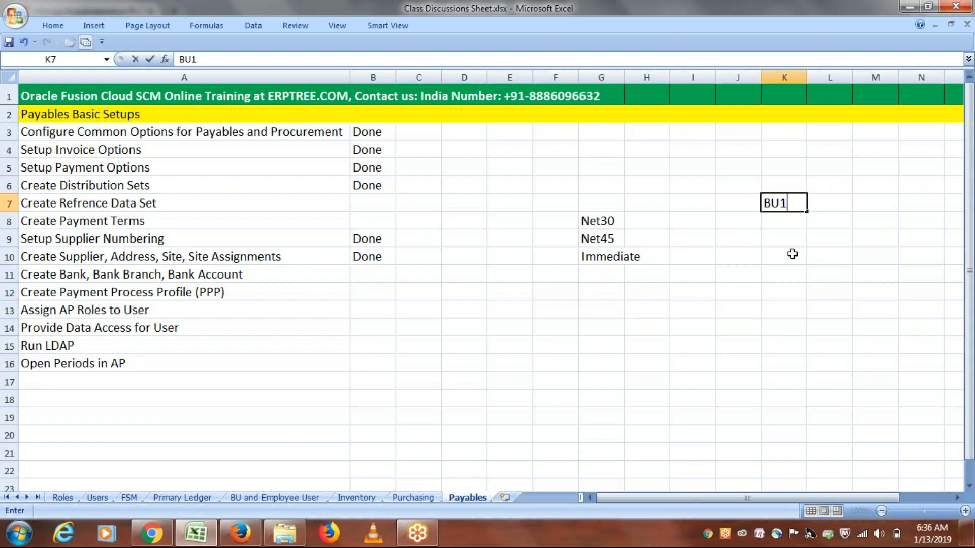
{"action": "left_click", "coordinate": [780, 238]}
{"action": "type", "text": "B"}
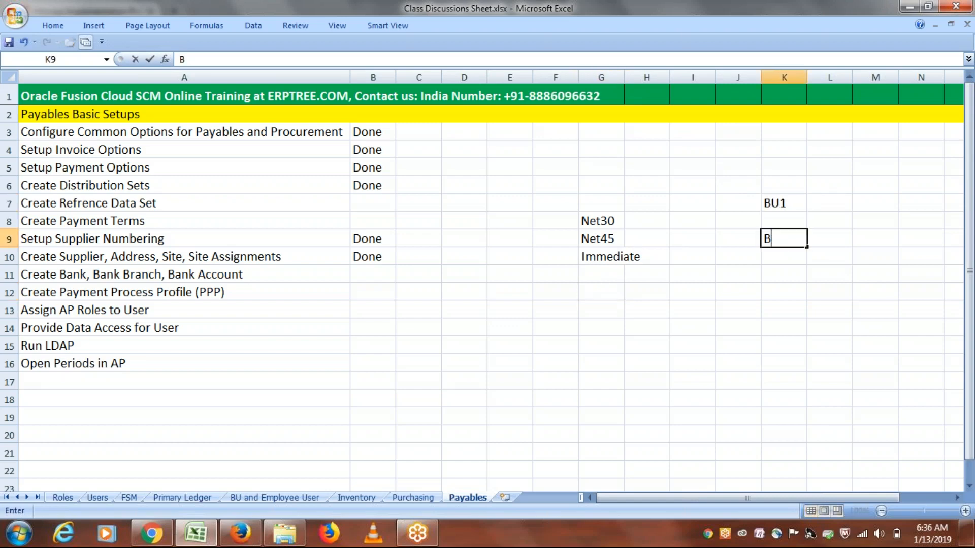
{"action": "type", "text": "U2"}
{"action": "left_click", "coordinate": [781, 275]}
{"action": "type", "text": "BU3"}
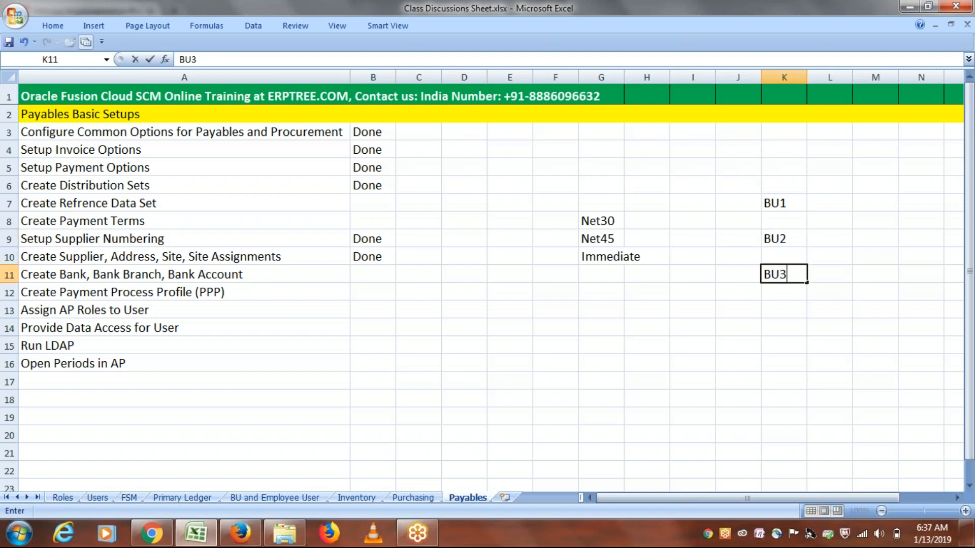
{"action": "left_click", "coordinate": [798, 345]}
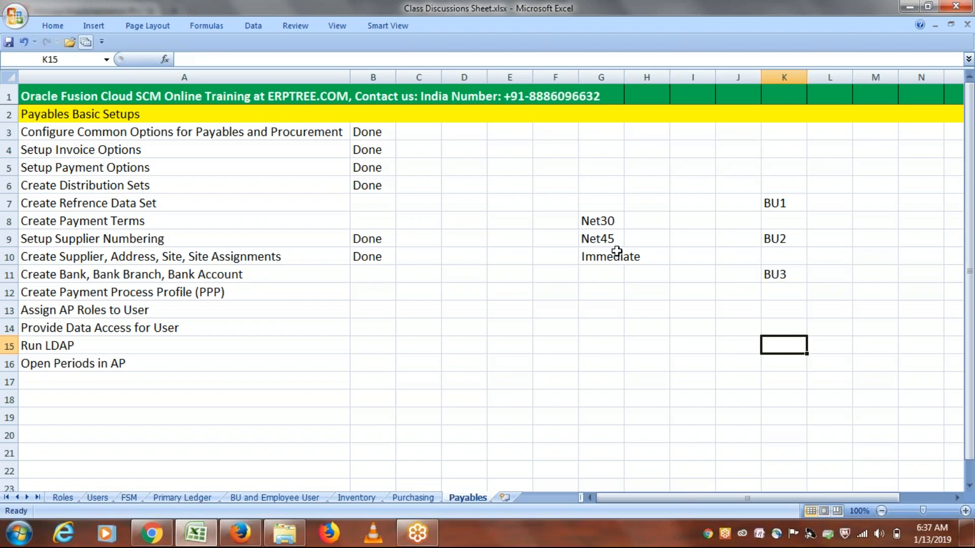
Add the payment term Net35 in cell G11, and highlight the payment terms and the business unit cells in turn.
{"action": "left_click_drag", "start_coordinate": [598, 223], "coordinate": [597, 253]}
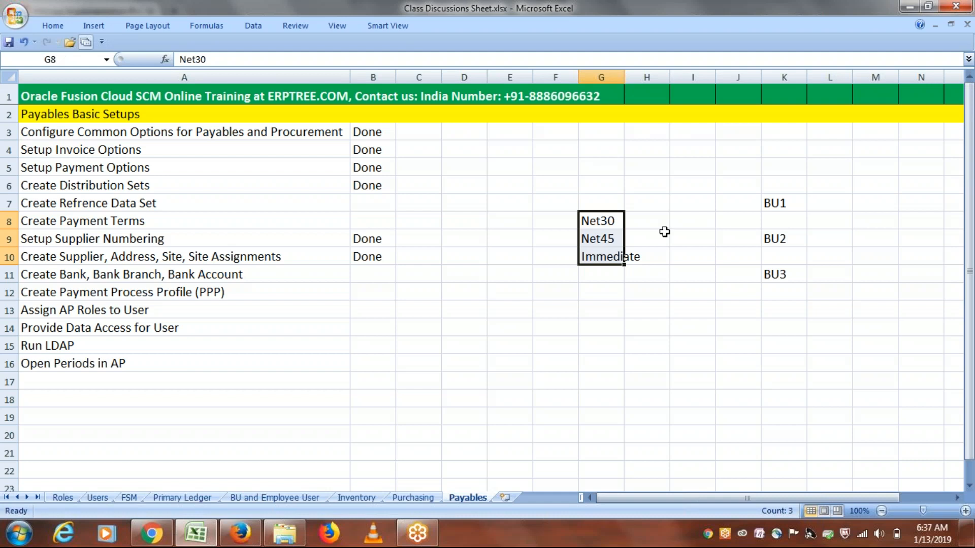
{"action": "left_click_drag", "start_coordinate": [792, 199], "coordinate": [774, 276]}
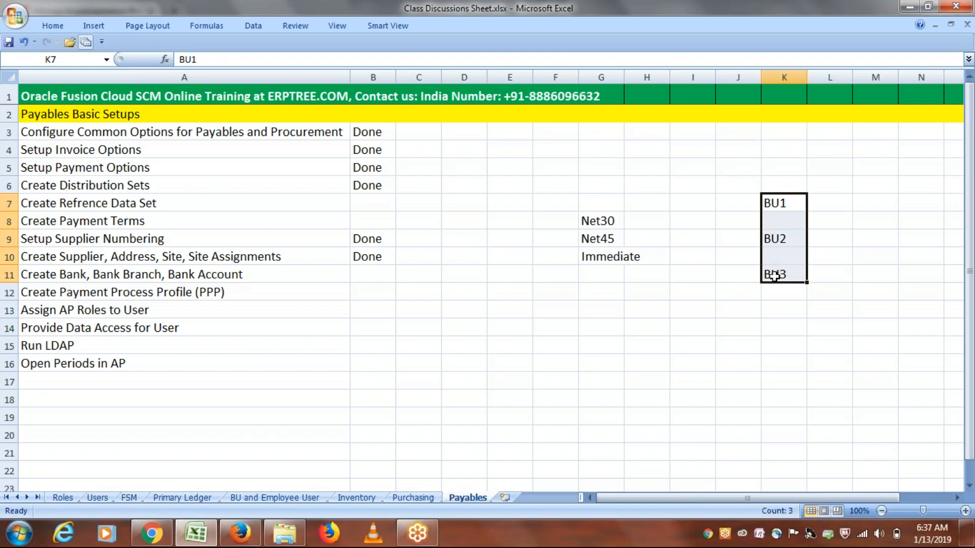
{"action": "left_click", "coordinate": [601, 271]}
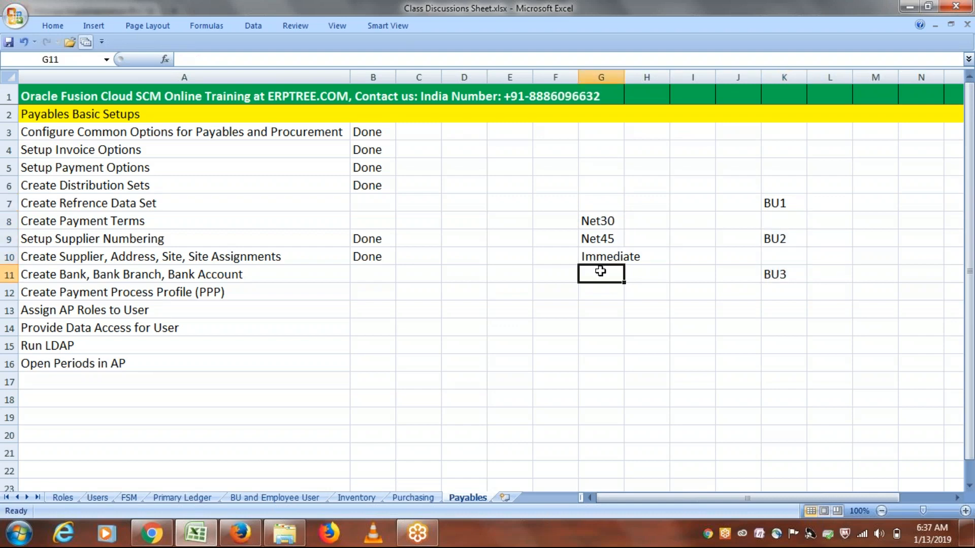
{"action": "type", "text": "n"}
{"action": "key", "text": "BackSpace"}
{"action": "type", "text": "Net35"}
{"action": "left_click", "coordinate": [636, 349]}
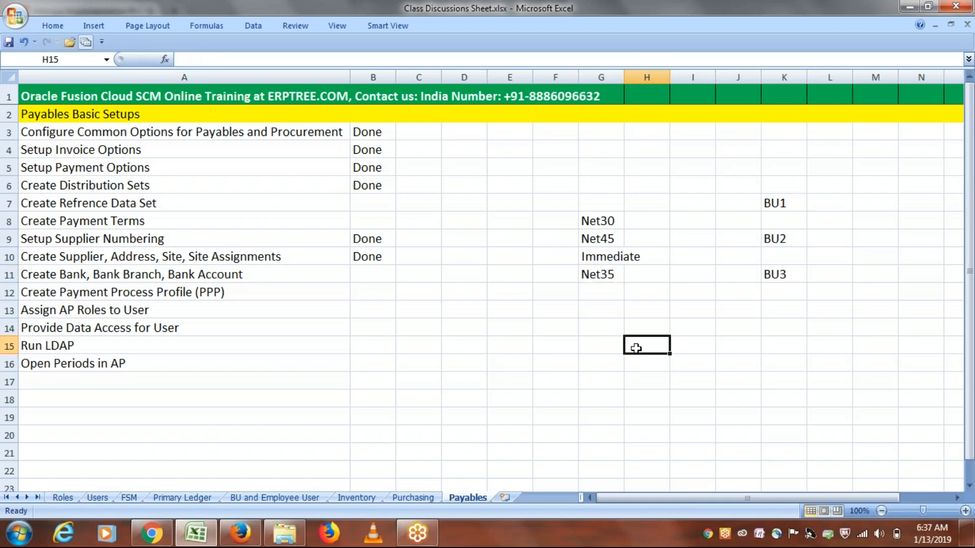
{"action": "left_click_drag", "start_coordinate": [602, 218], "coordinate": [595, 277]}
{"action": "left_click_drag", "start_coordinate": [777, 203], "coordinate": [776, 273]}
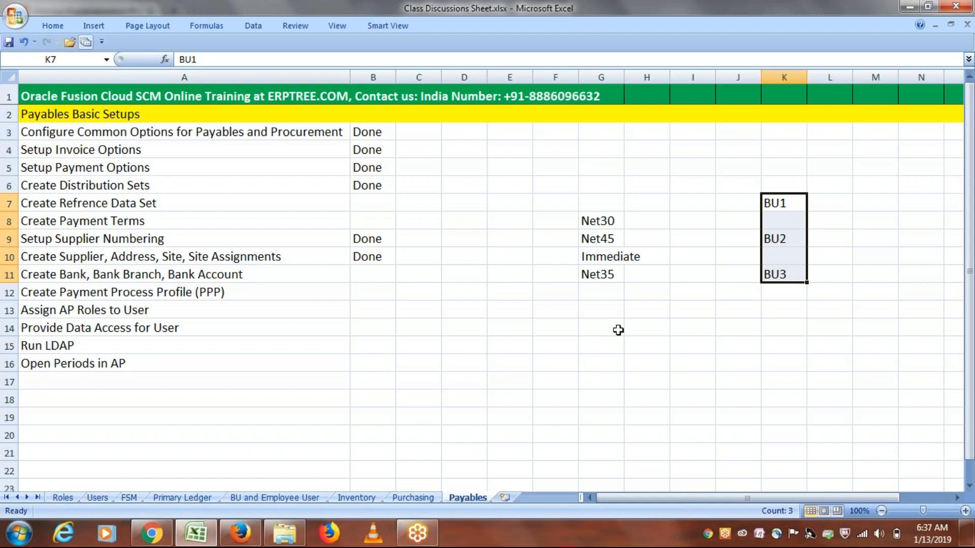
Enter the heading "Reference Data Set (RDS)" in cell I5, above the business units.
{"action": "left_click", "coordinate": [781, 204]}
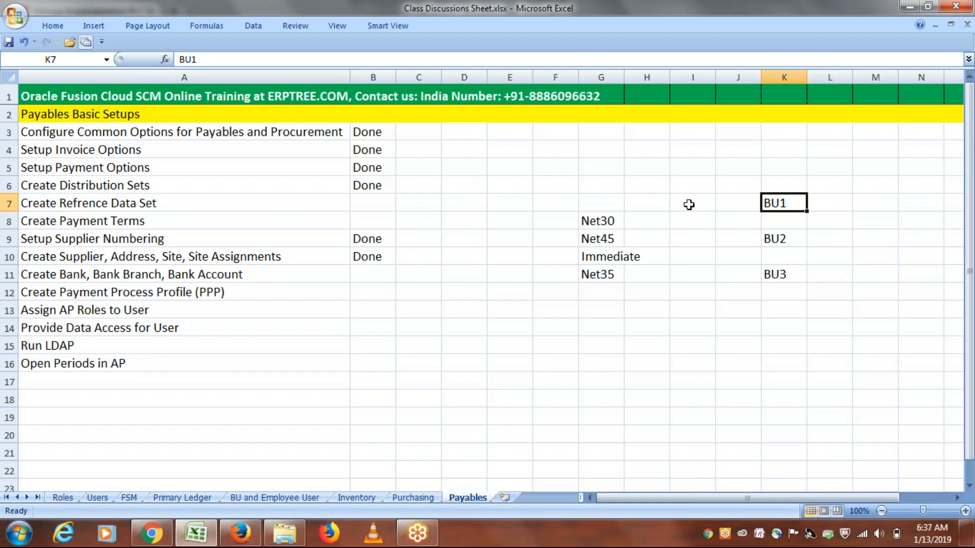
{"action": "left_click", "coordinate": [688, 167]}
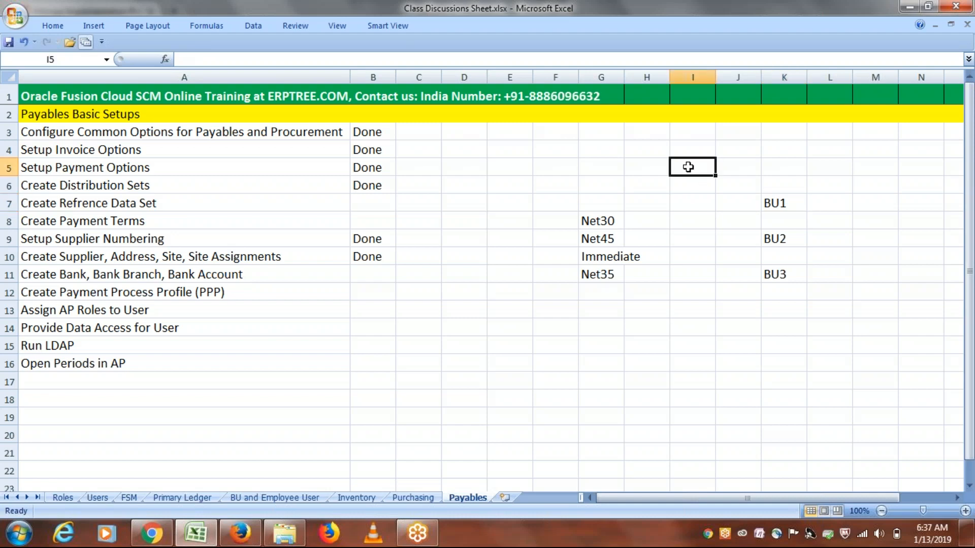
{"action": "type", "text": "e"}
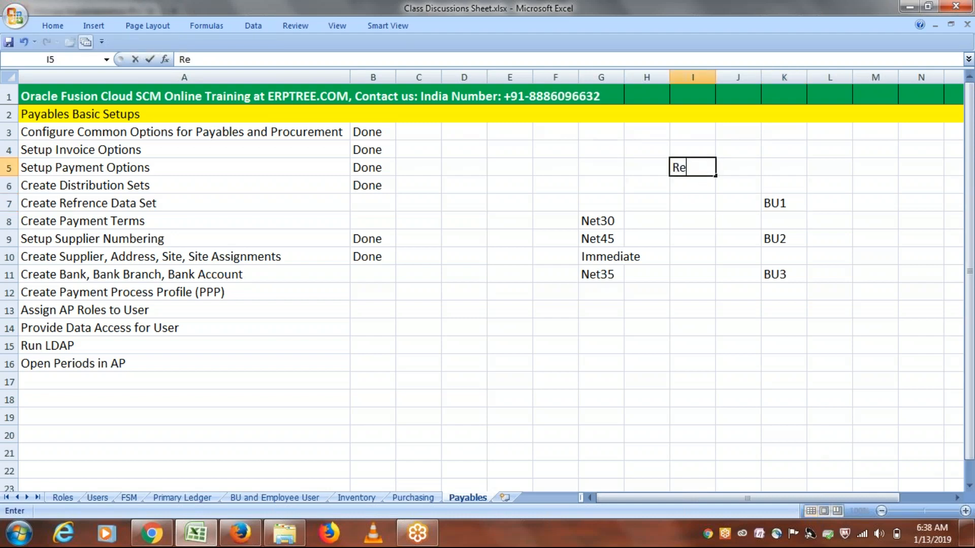
{"action": "type", "text": "ference D"}
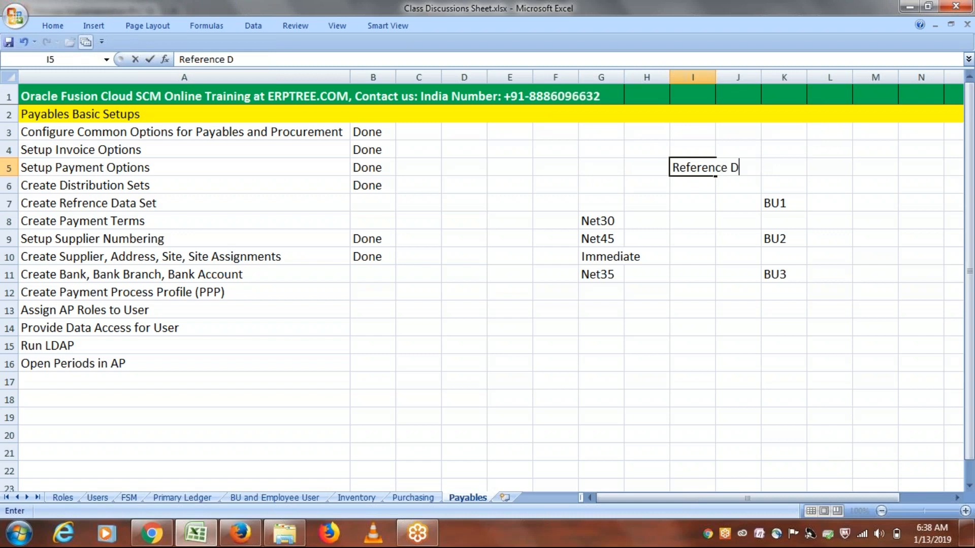
{"action": "type", "text": "ata Set (RDS)"}
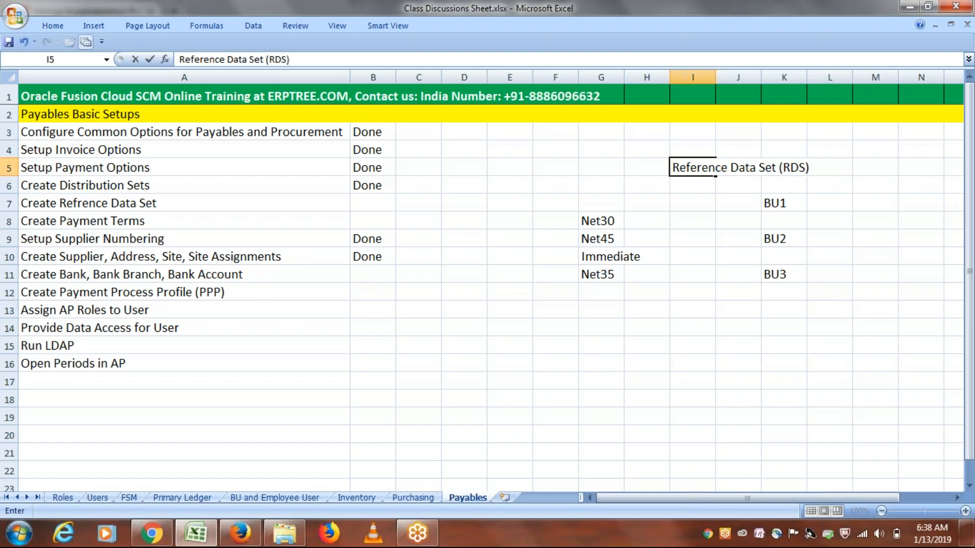
{"action": "key", "text": "ctrl+Return"}
{"action": "left_click", "coordinate": [833, 181]}
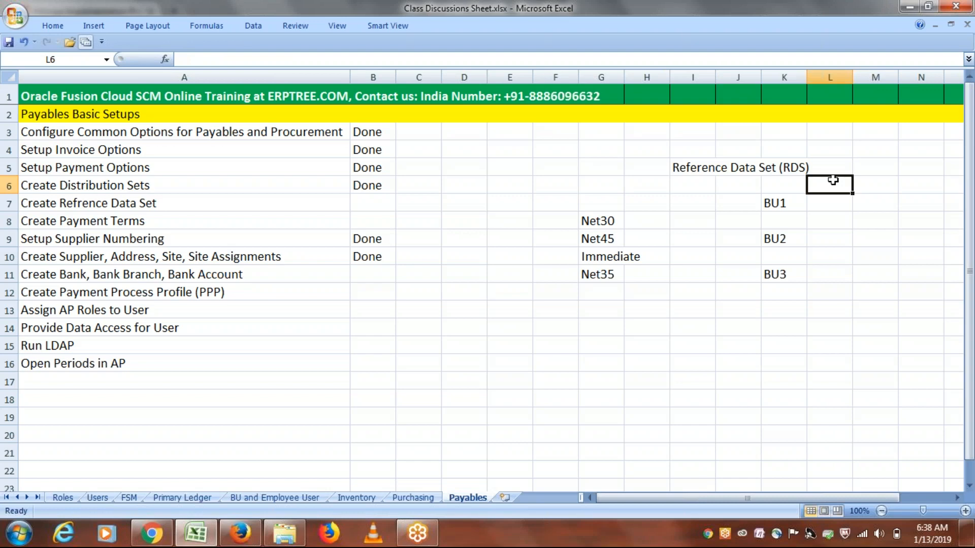
{"action": "left_click", "coordinate": [697, 173]}
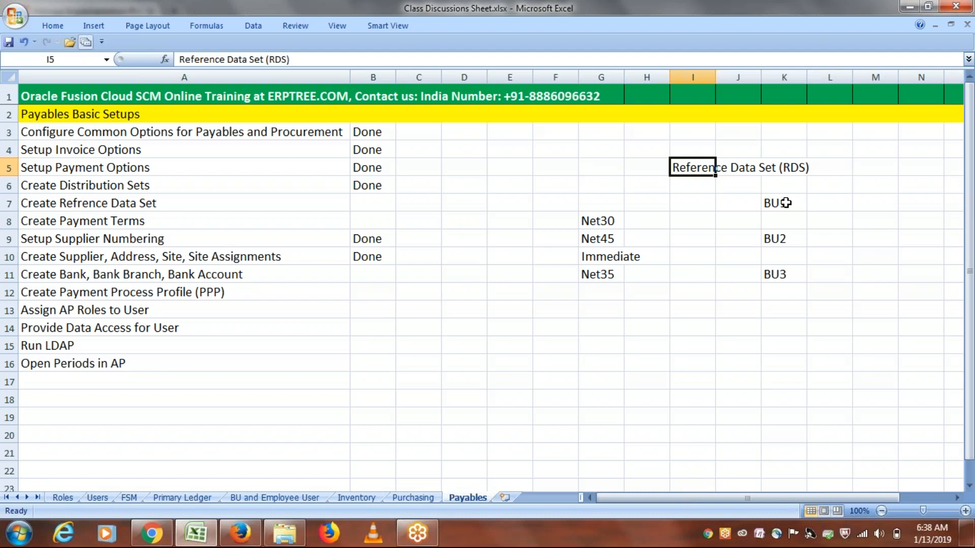
Enter the reference data set name RDS-BU1 in cell I7, on the same row as BU1.
{"action": "left_click", "coordinate": [684, 204]}
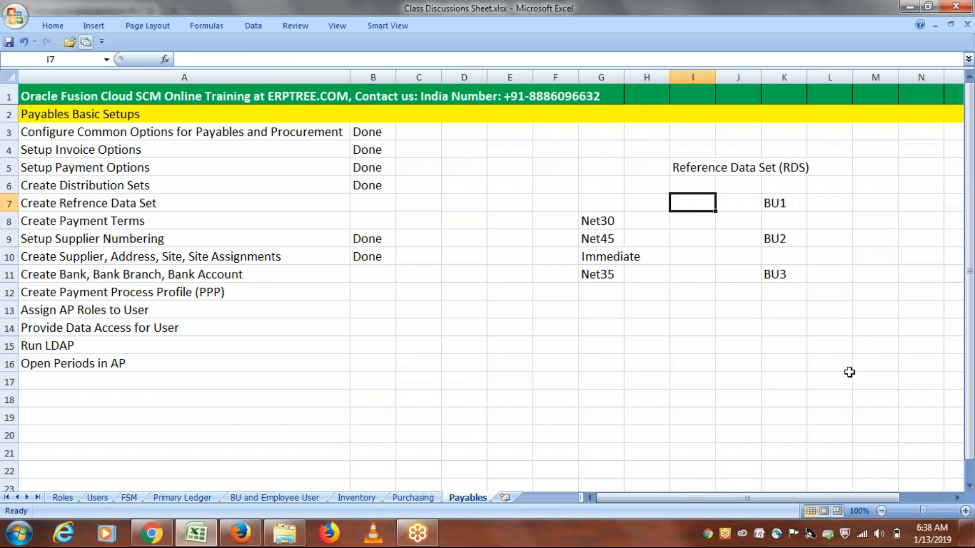
{"action": "type", "text": "r"}
{"action": "key", "text": "BackSpace"}
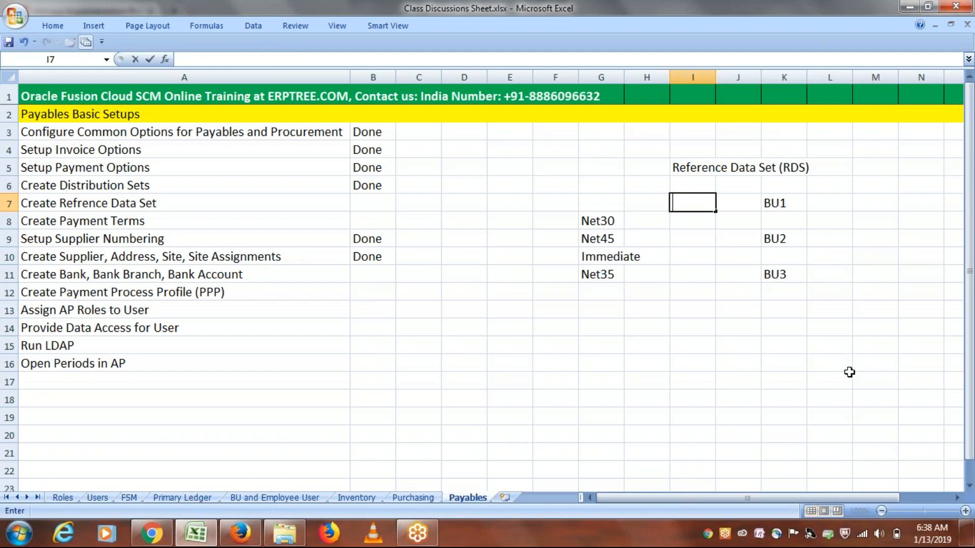
{"action": "type", "text": "r"}
{"action": "key", "text": "BackSpace"}
{"action": "type", "text": "RDS-BU1"}
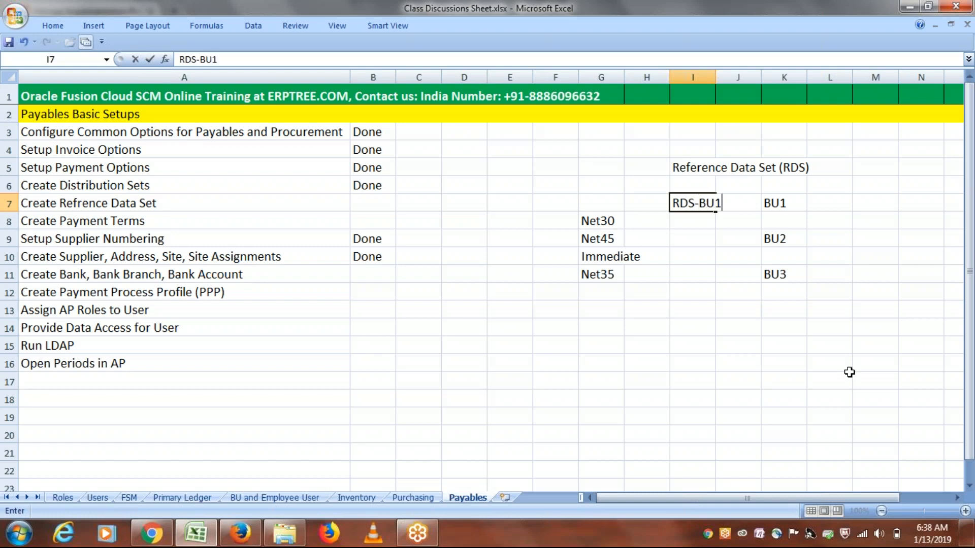
{"action": "left_click", "coordinate": [865, 349]}
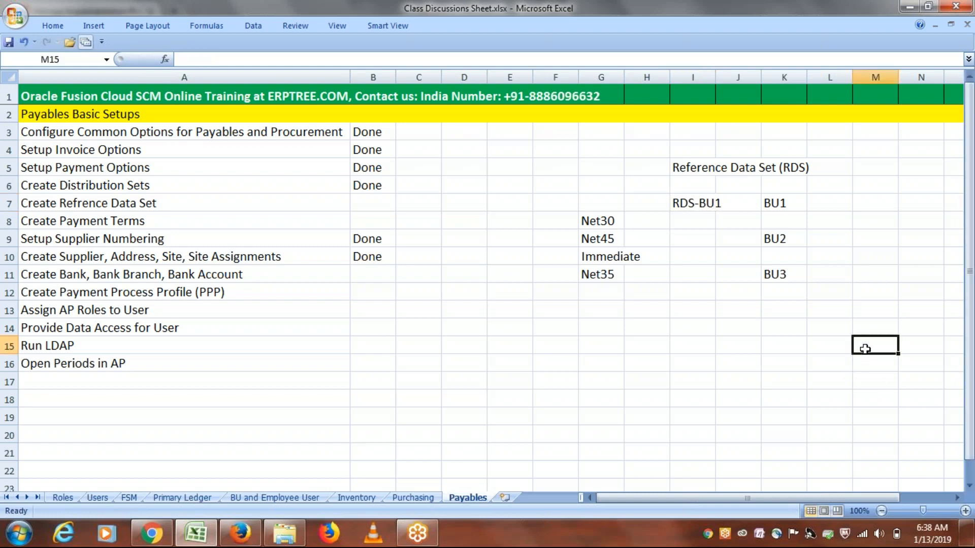
Draw a straight arrow from the payment term Immediate to RDS-BU1.
{"action": "left_click", "coordinate": [789, 202]}
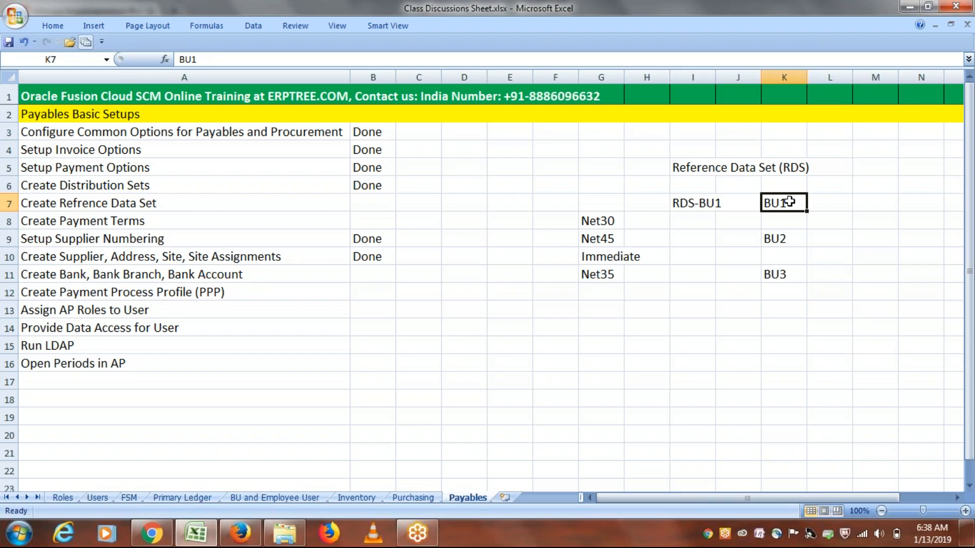
{"action": "left_click", "coordinate": [688, 205]}
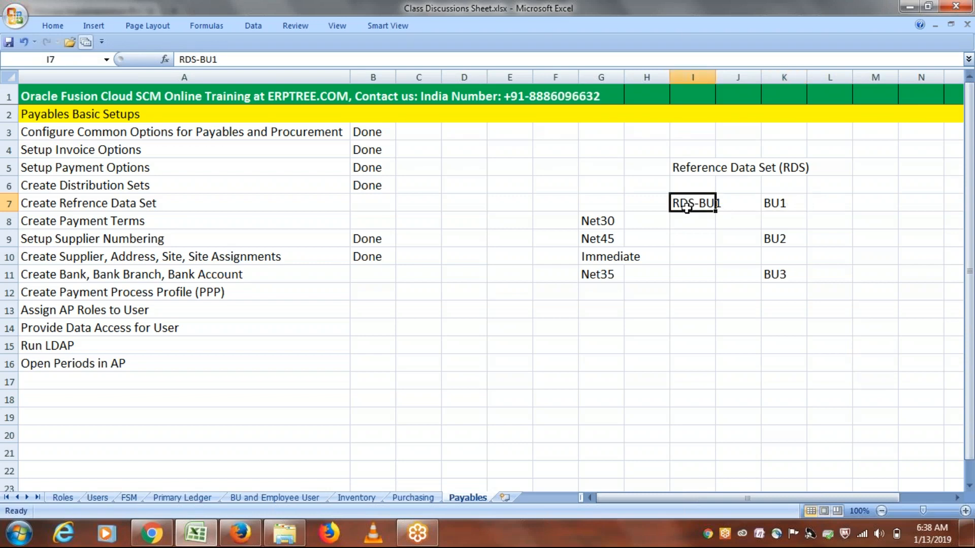
{"action": "left_click", "coordinate": [93, 28]}
{"action": "left_click", "coordinate": [154, 55]}
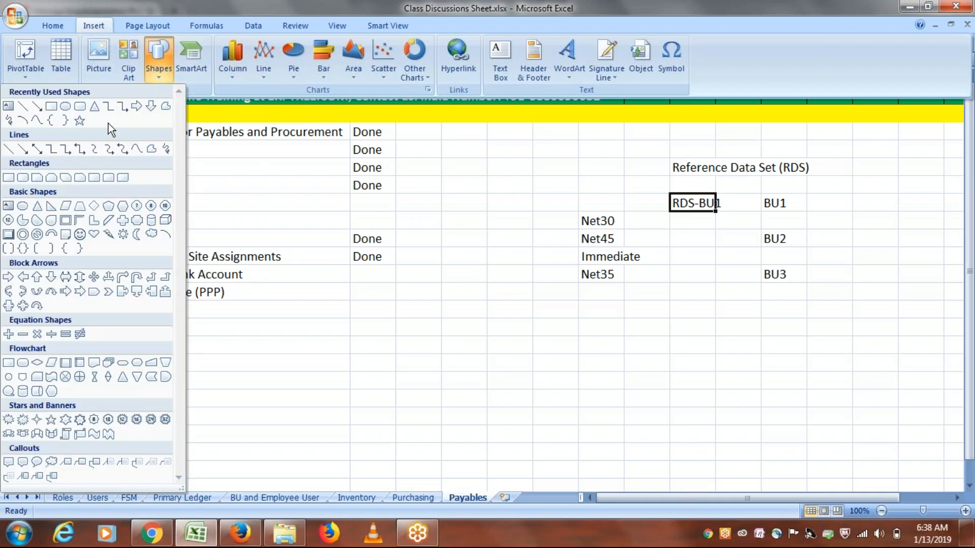
{"action": "left_click", "coordinate": [37, 107]}
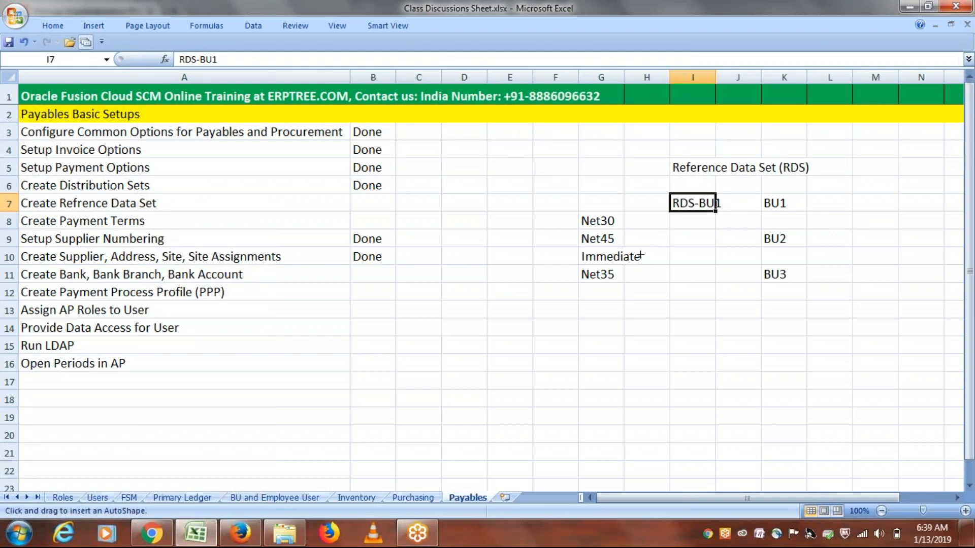
{"action": "mouse_move", "coordinate": [641, 255]}
{"action": "left_mouse_down"}
{"action": "mouse_move", "coordinate": [657, 220]}
{"action": "mouse_move", "coordinate": [677, 207]}
{"action": "left_mouse_up"}
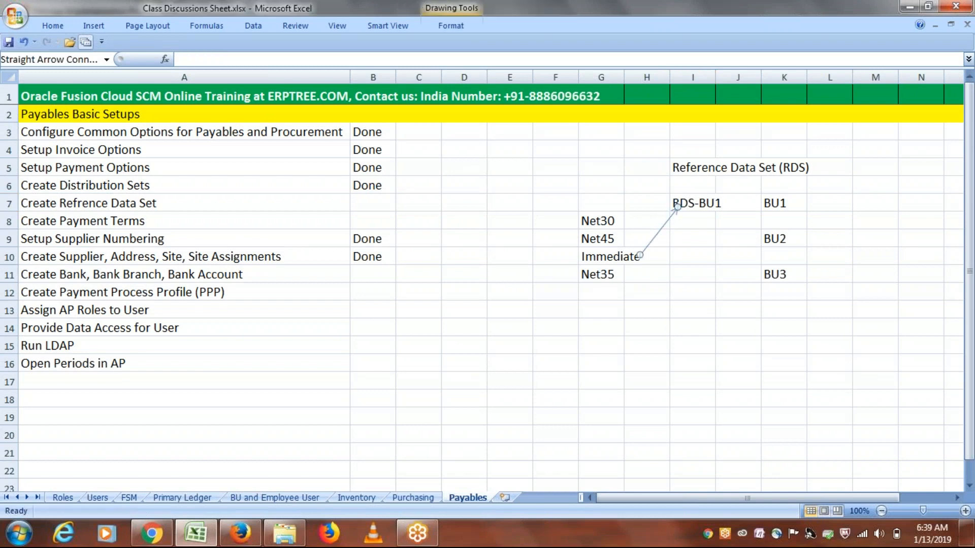
{"action": "left_click", "coordinate": [880, 385]}
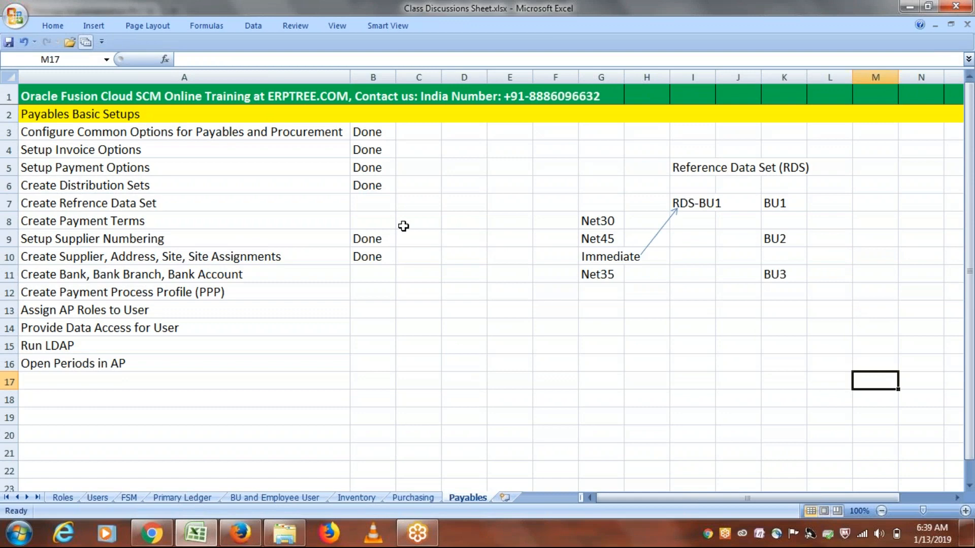
Draw a straight arrow from RDS-BU1 to BU1 on row 7.
{"action": "left_click", "coordinate": [95, 26]}
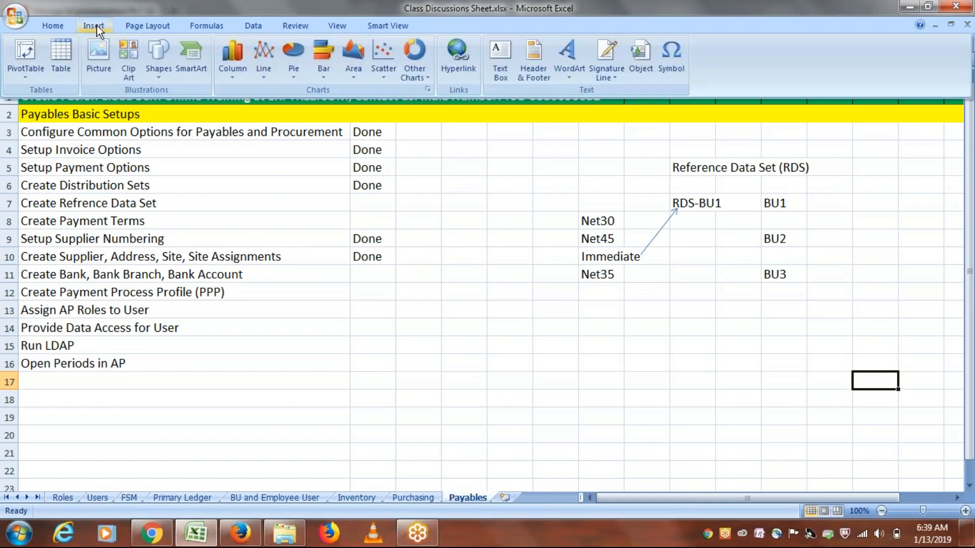
{"action": "left_click", "coordinate": [159, 61]}
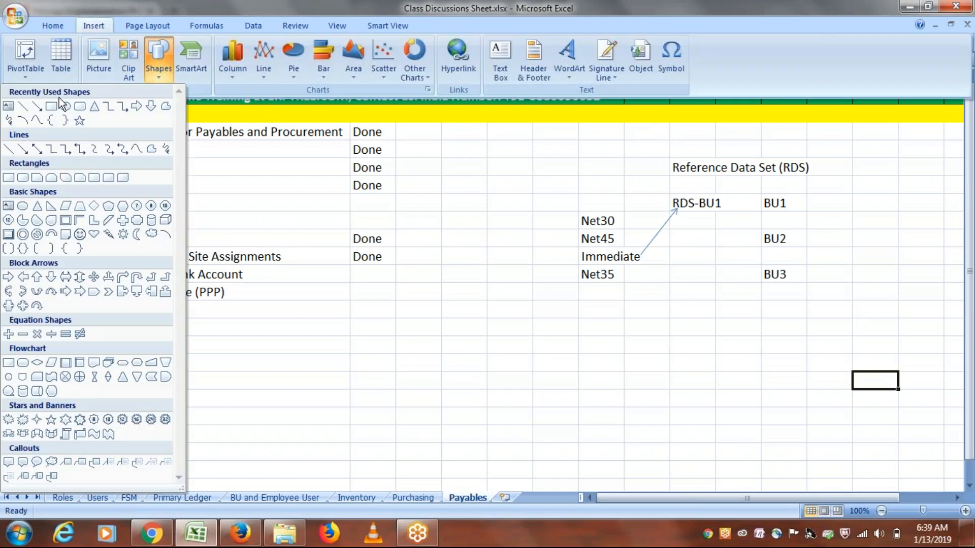
{"action": "left_click", "coordinate": [37, 106]}
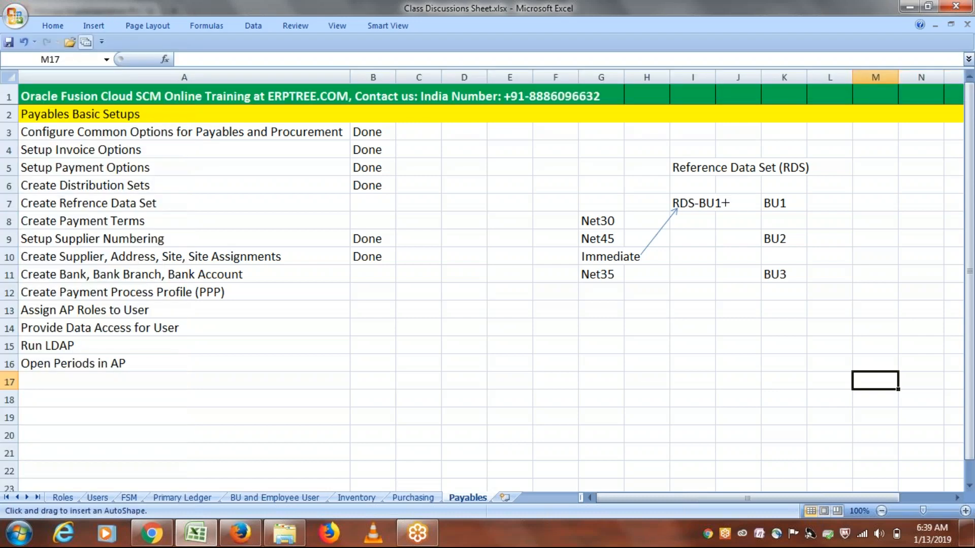
{"action": "left_click_drag", "start_coordinate": [723, 203], "coordinate": [761, 204]}
{"action": "left_click", "coordinate": [872, 252]}
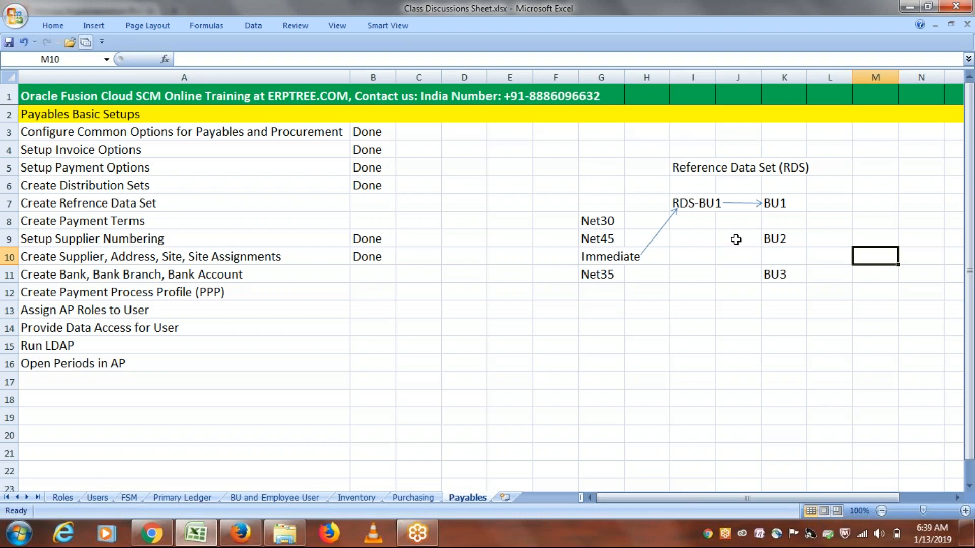
Enter the reference data set name RDS-BU2 in cell I9, on the same row as BU2.
{"action": "left_click", "coordinate": [690, 239]}
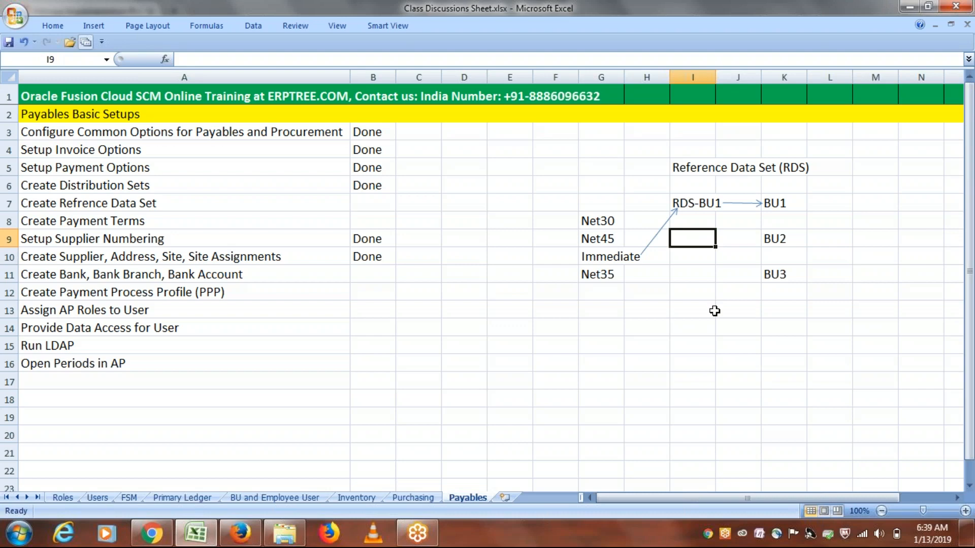
{"action": "type", "text": "RD"}
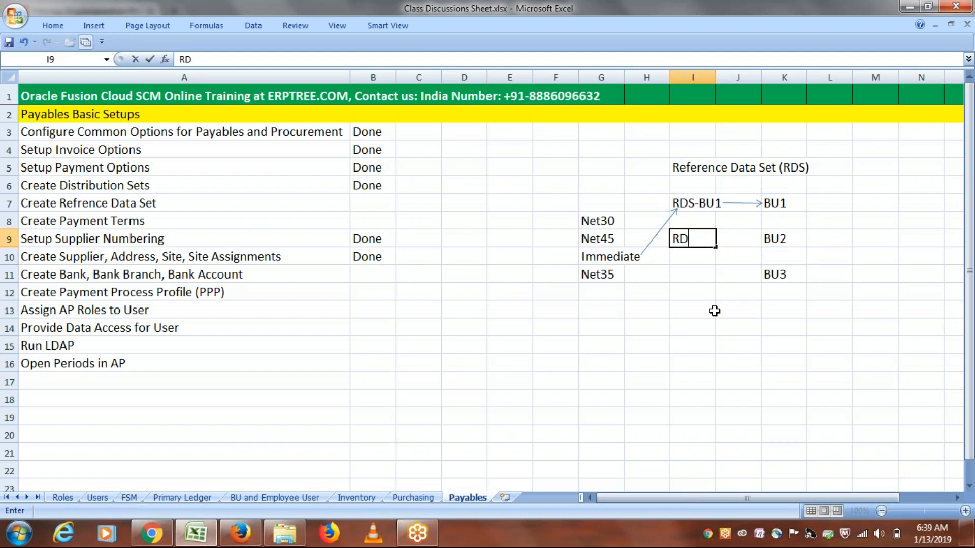
{"action": "type", "text": "S-BU2"}
{"action": "left_click", "coordinate": [706, 347]}
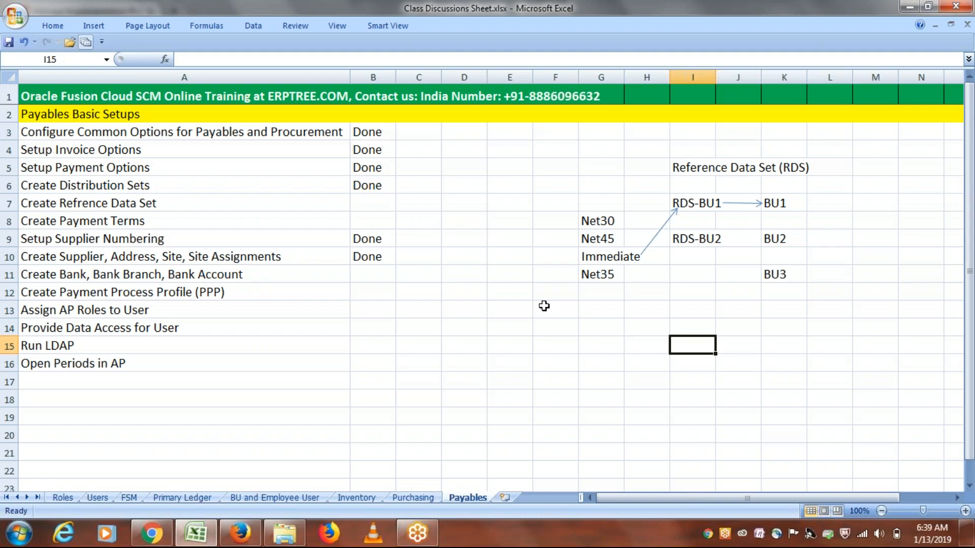
Draw a straight arrow from the payment term Net45 to RDS-BU2.
{"action": "left_click", "coordinate": [89, 28]}
{"action": "left_click", "coordinate": [159, 60]}
{"action": "left_click", "coordinate": [38, 107]}
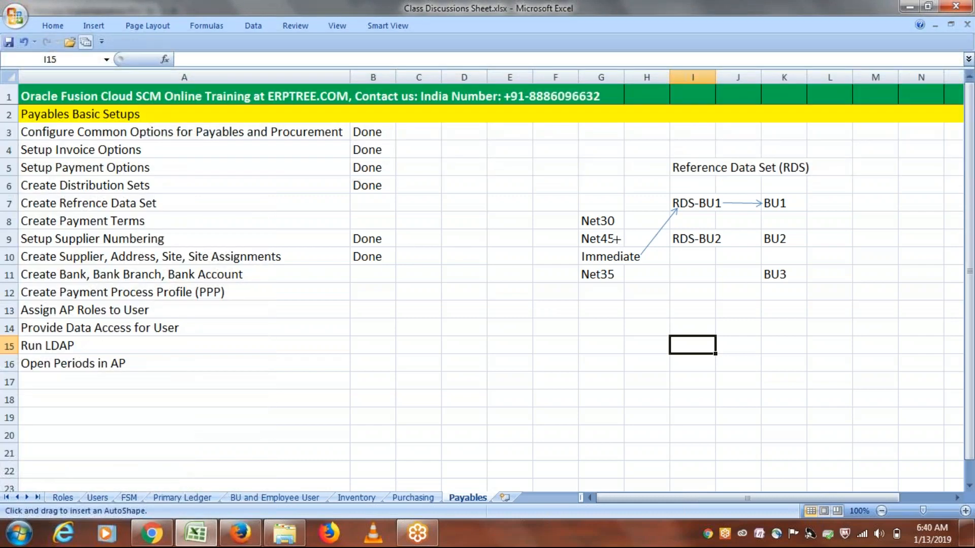
{"action": "left_click_drag", "start_coordinate": [614, 238], "coordinate": [669, 240]}
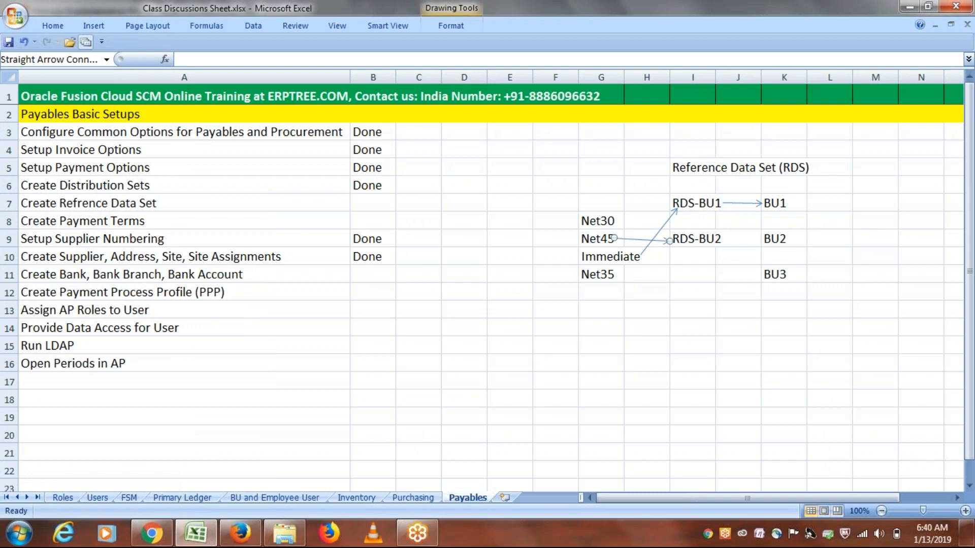
Draw a straight arrow from the payment term Immediate to RDS-BU2.
{"action": "left_click", "coordinate": [97, 20]}
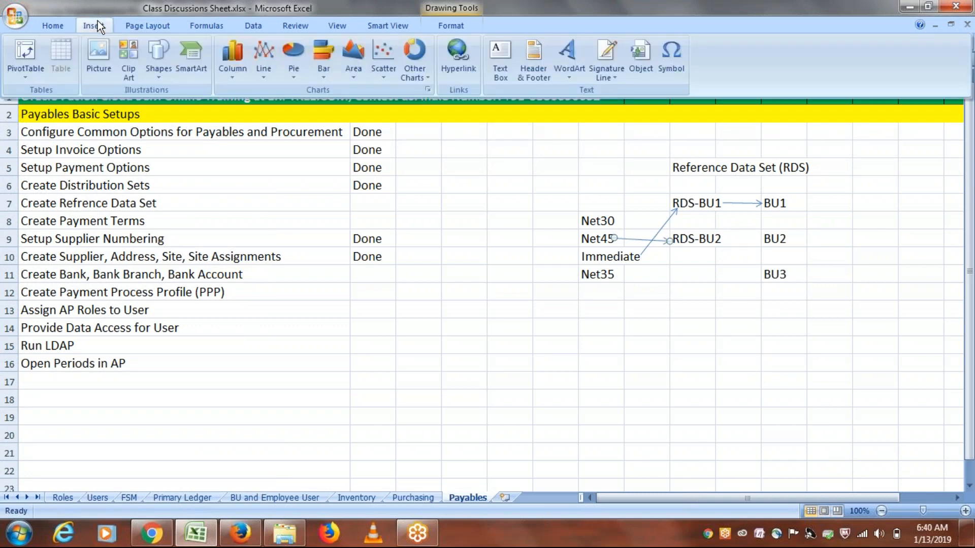
{"action": "left_click", "coordinate": [157, 65]}
{"action": "left_click", "coordinate": [37, 108]}
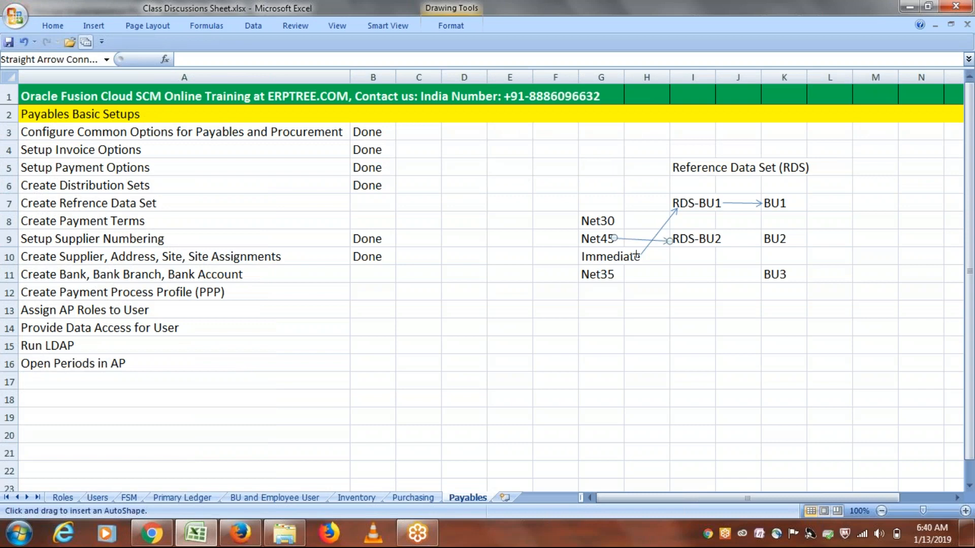
{"action": "left_click_drag", "start_coordinate": [639, 254], "coordinate": [683, 244]}
{"action": "left_click", "coordinate": [720, 335]}
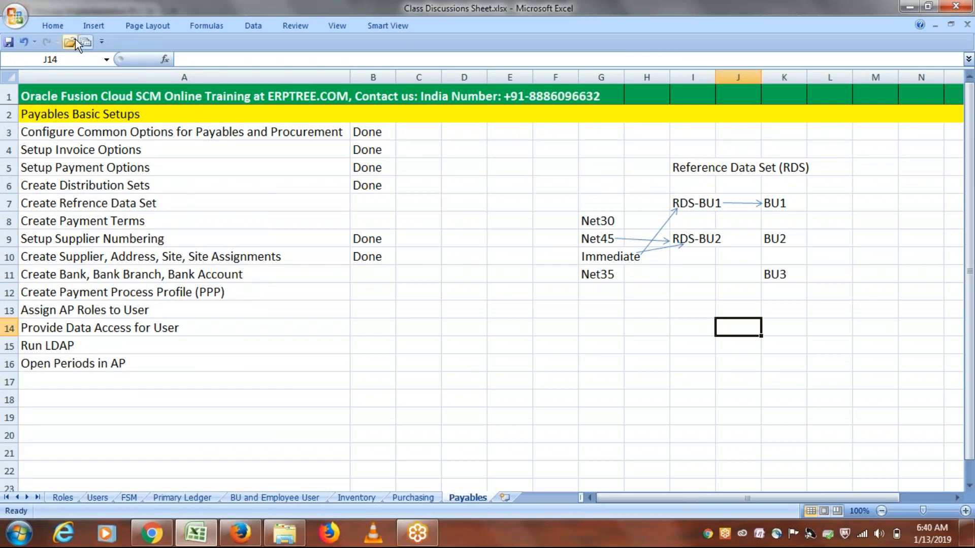
Draw a straight arrow from RDS-BU2 to BU2 on row 9, and dismiss the e-mail notification.
{"action": "left_click", "coordinate": [94, 25]}
{"action": "left_click", "coordinate": [159, 64]}
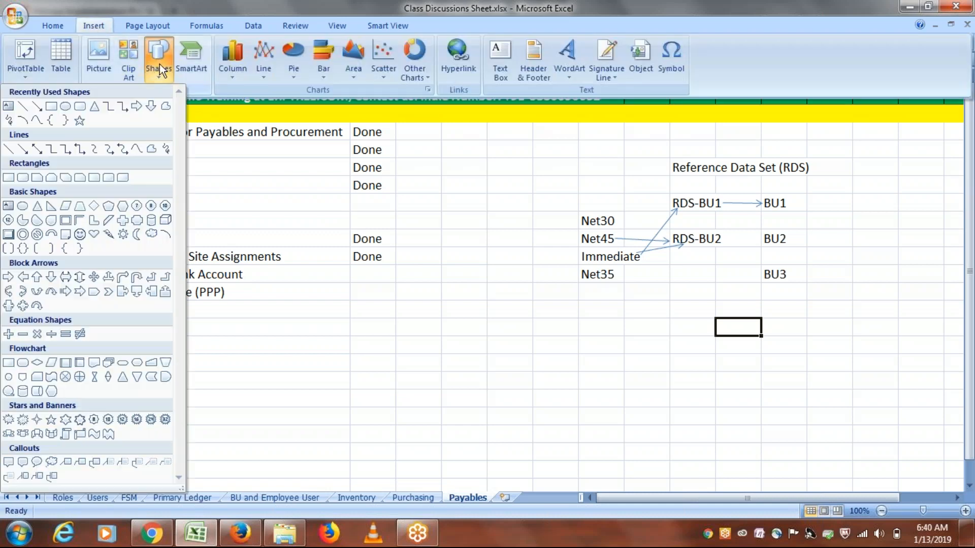
{"action": "left_click", "coordinate": [35, 108]}
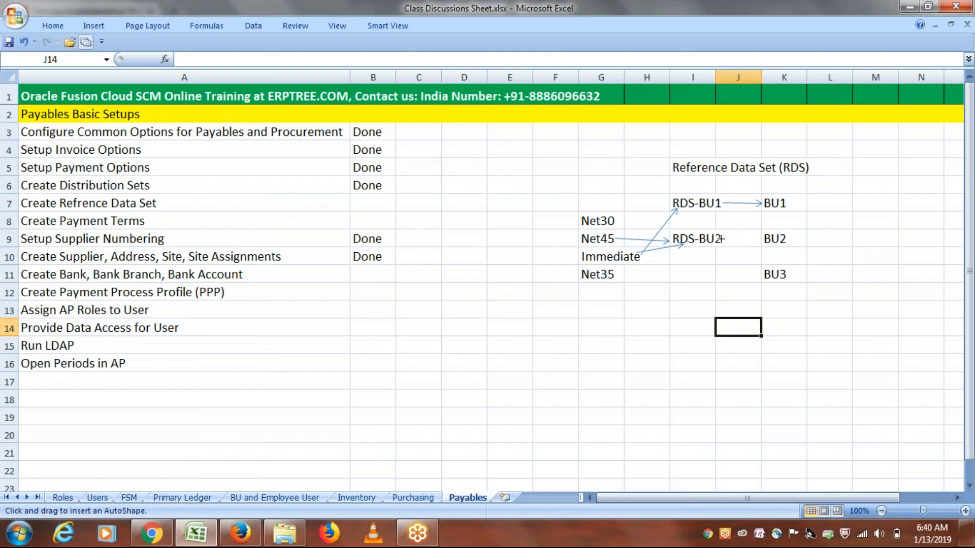
{"action": "left_click_drag", "start_coordinate": [721, 238], "coordinate": [763, 239]}
{"action": "left_click", "coordinate": [785, 360]}
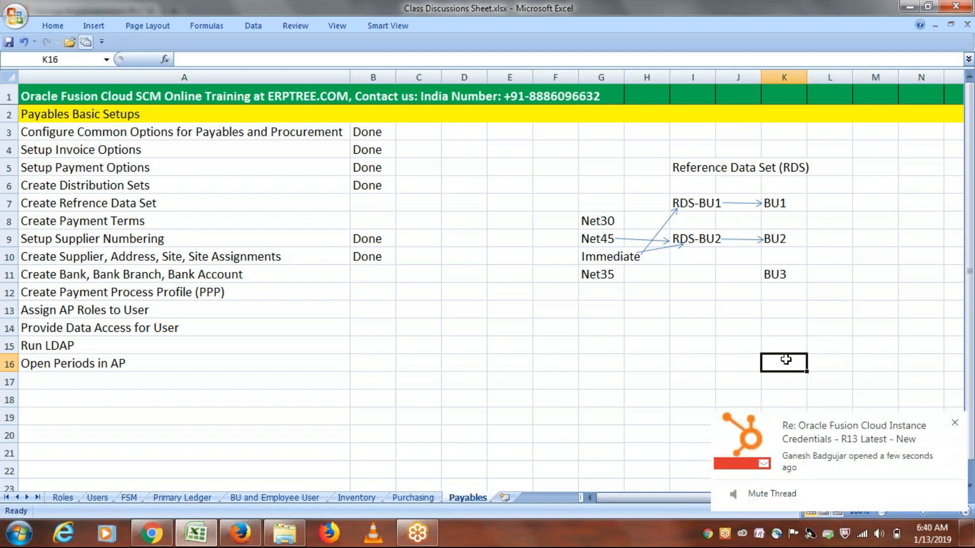
{"action": "left_click", "coordinate": [954, 422]}
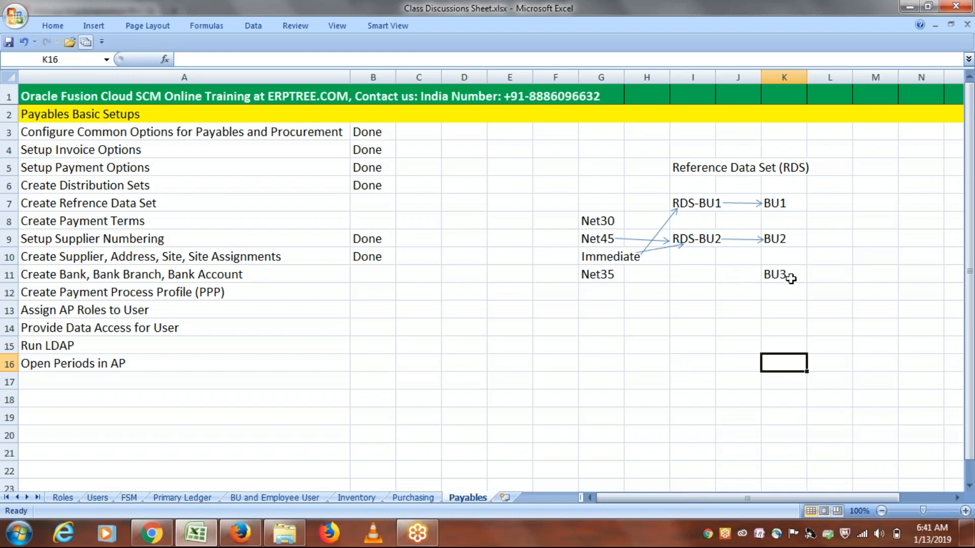
Select cell I11 on the BU3 row, and close the Gmail inbox tab in Chrome before returning to the Excel sheet.
{"action": "left_click", "coordinate": [693, 273]}
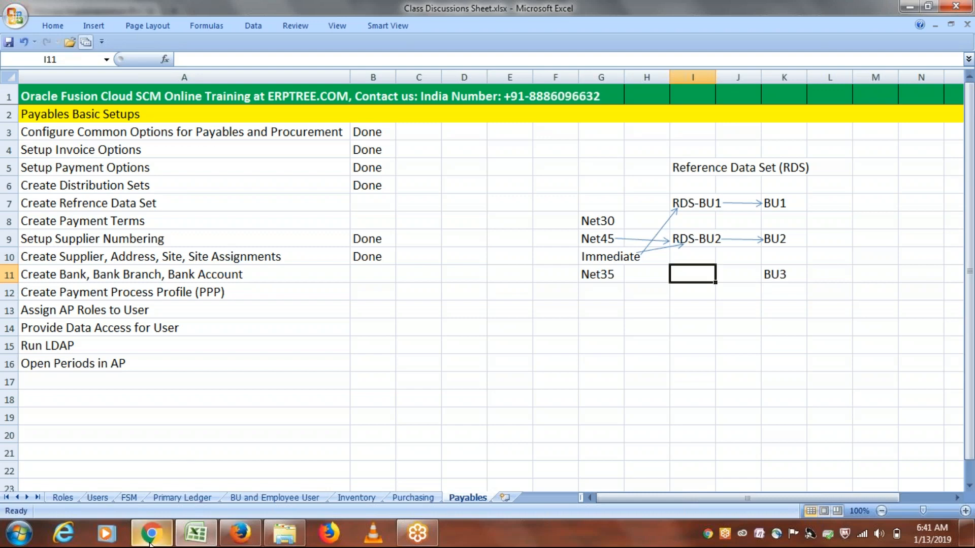
{"action": "mouse_move", "coordinate": [150, 542]}
{"action": "left_click", "coordinate": [181, 445]}
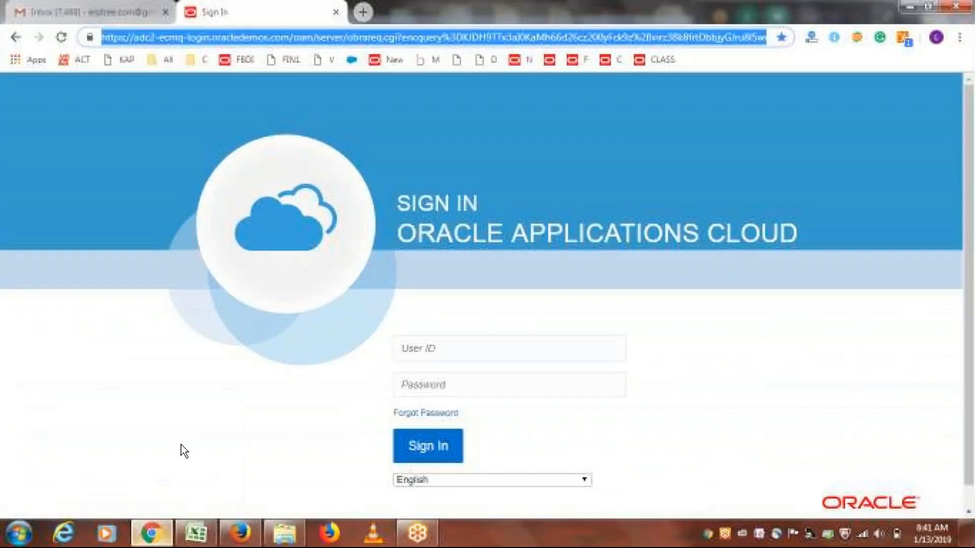
{"action": "left_click", "coordinate": [165, 13]}
{"action": "left_click", "coordinate": [196, 533]}
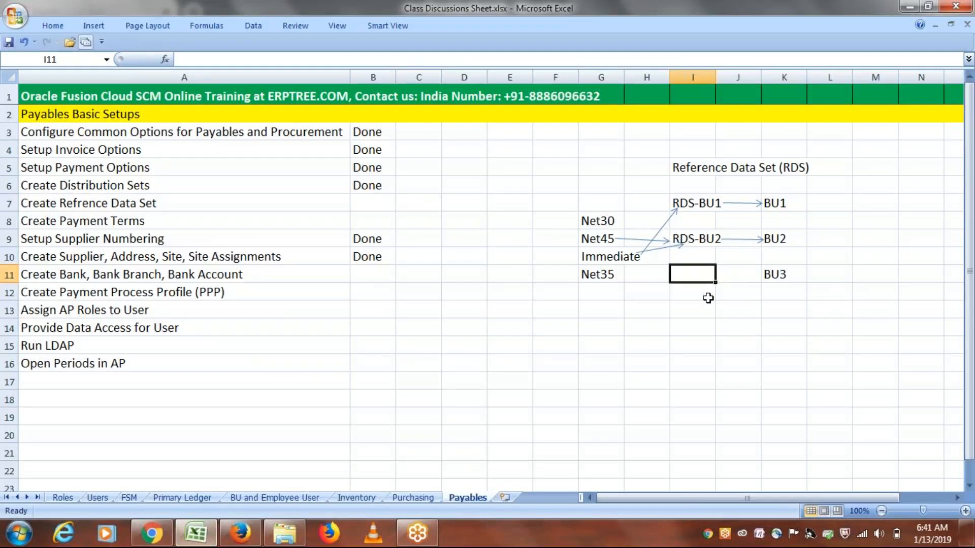
Enter the reference data set name RDS-BU3 in cell I11, on the same row as BU3.
{"action": "type", "text": "r"}
{"action": "key", "text": "BackSpace"}
{"action": "type", "text": "RDS"}
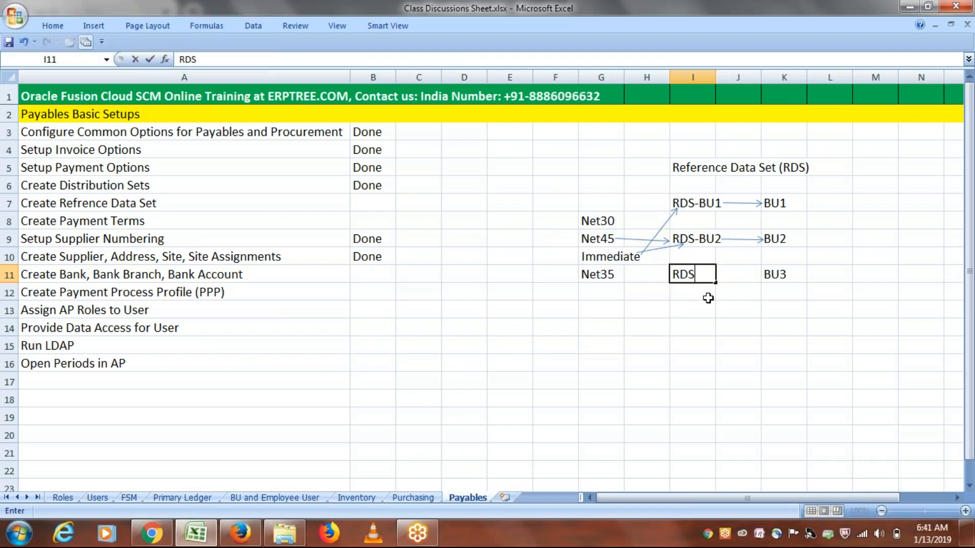
{"action": "type", "text": "-BU3"}
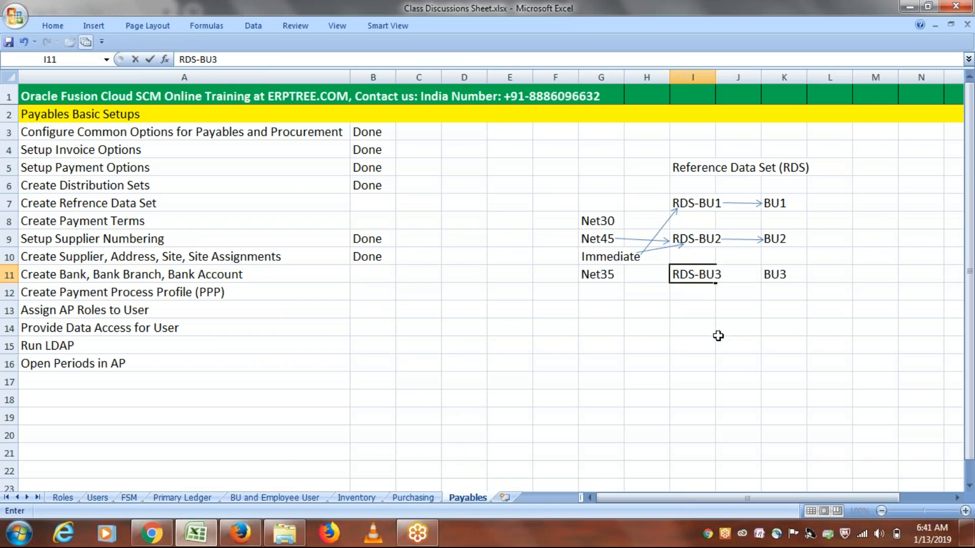
{"action": "left_click", "coordinate": [718, 333]}
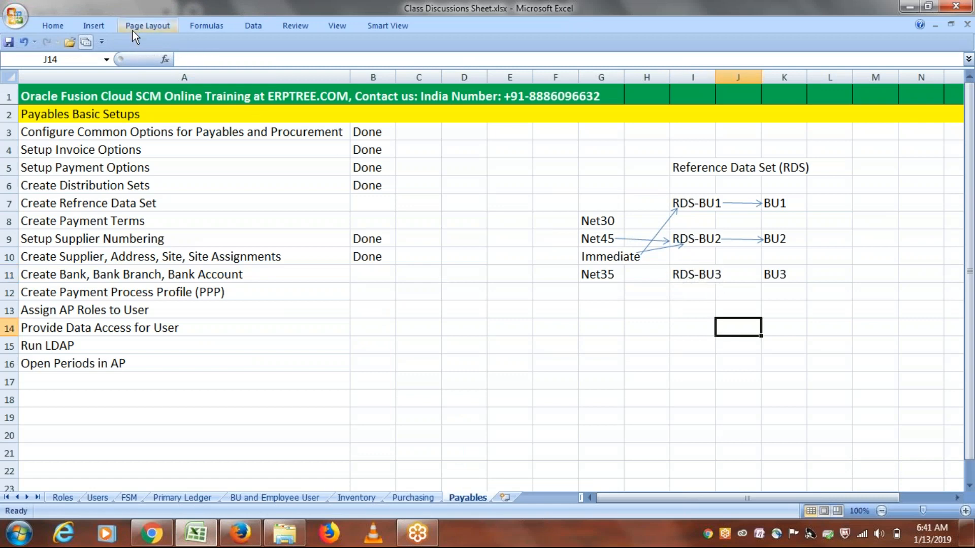
Draw a straight arrow from the payment term Net30 to RDS-BU3.
{"action": "left_click", "coordinate": [93, 26]}
{"action": "left_click", "coordinate": [155, 69]}
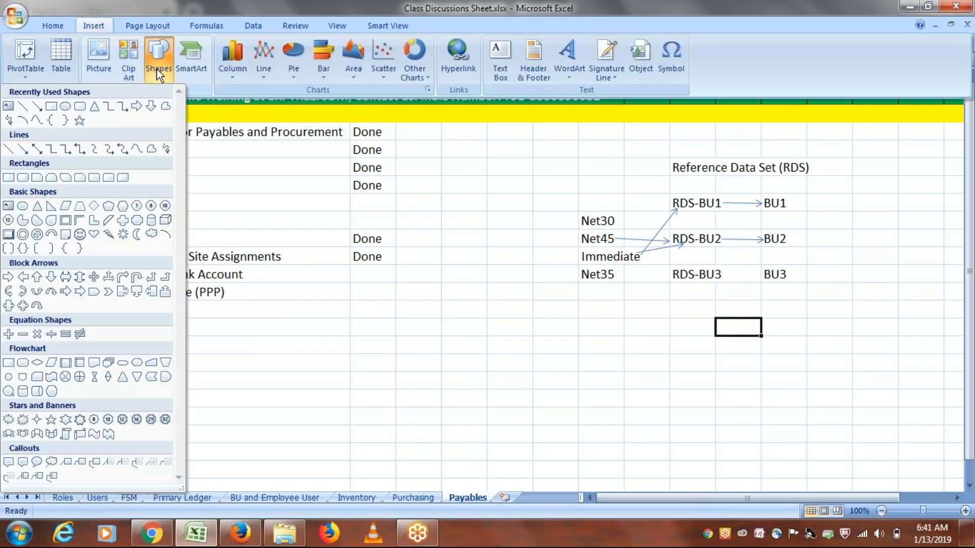
{"action": "left_click", "coordinate": [41, 120]}
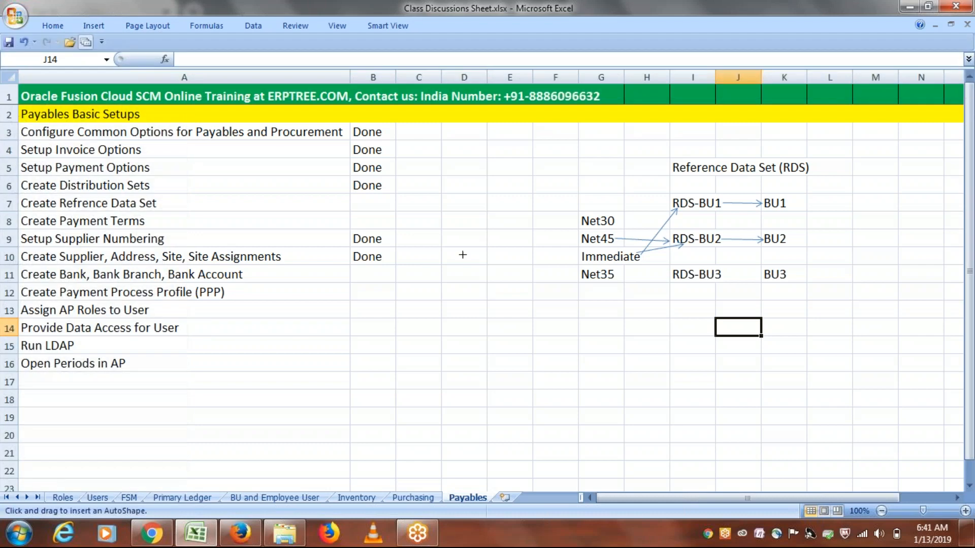
{"action": "left_click_drag", "start_coordinate": [613, 222], "coordinate": [688, 265]}
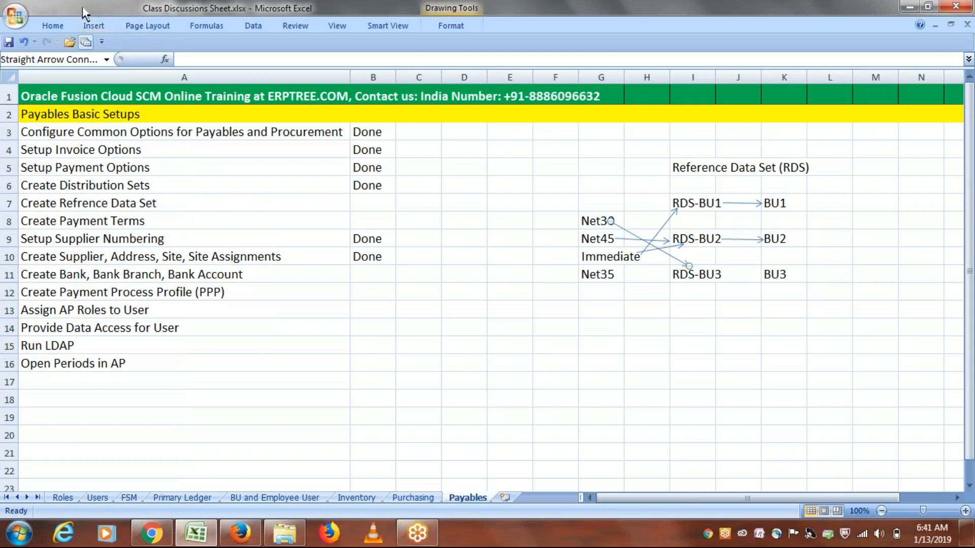
Draw a straight arrow from the payment term Net35 to RDS-BU3.
{"action": "left_click", "coordinate": [90, 26]}
{"action": "left_click", "coordinate": [160, 54]}
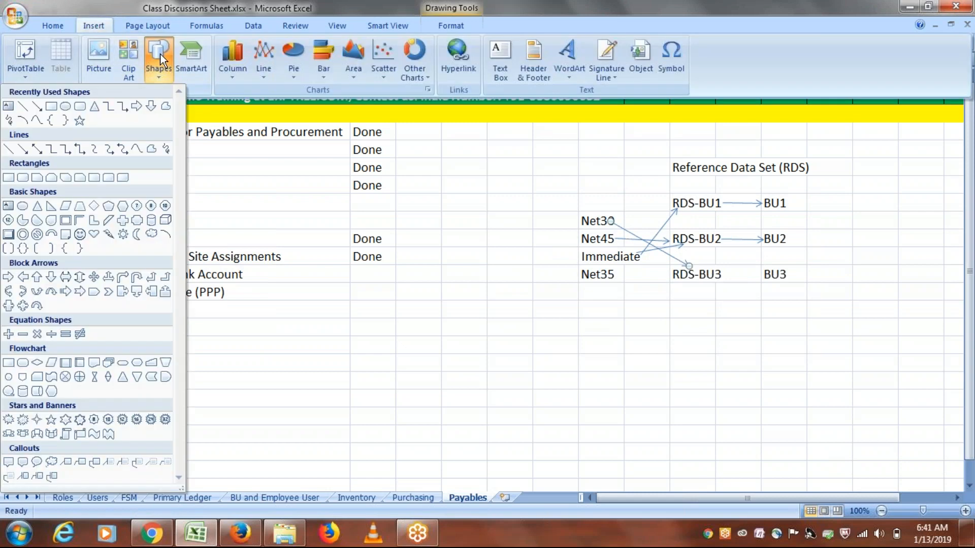
{"action": "left_click", "coordinate": [34, 108]}
{"action": "left_click_drag", "start_coordinate": [615, 275], "coordinate": [672, 274]}
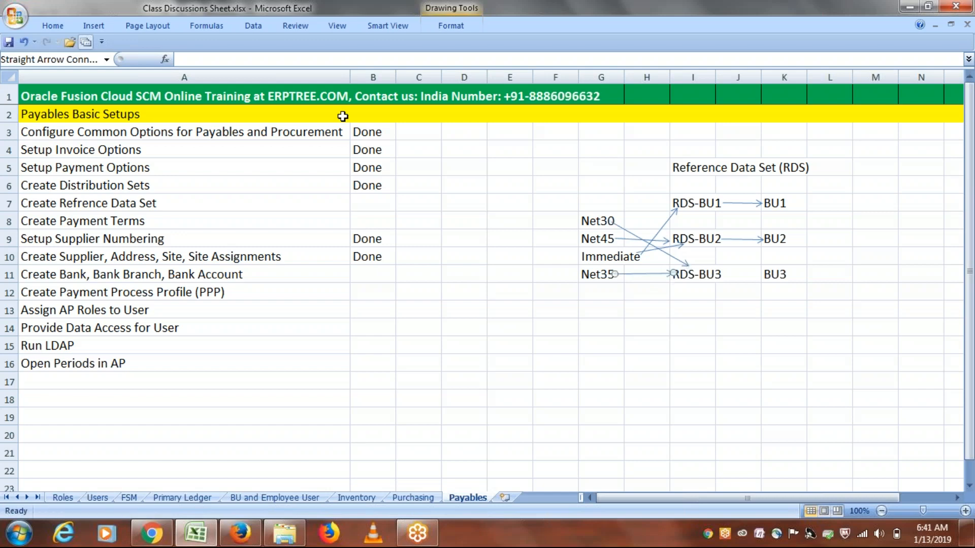
Draw a straight arrow from the payment term Net45 to RDS-BU3.
{"action": "left_click", "coordinate": [102, 26]}
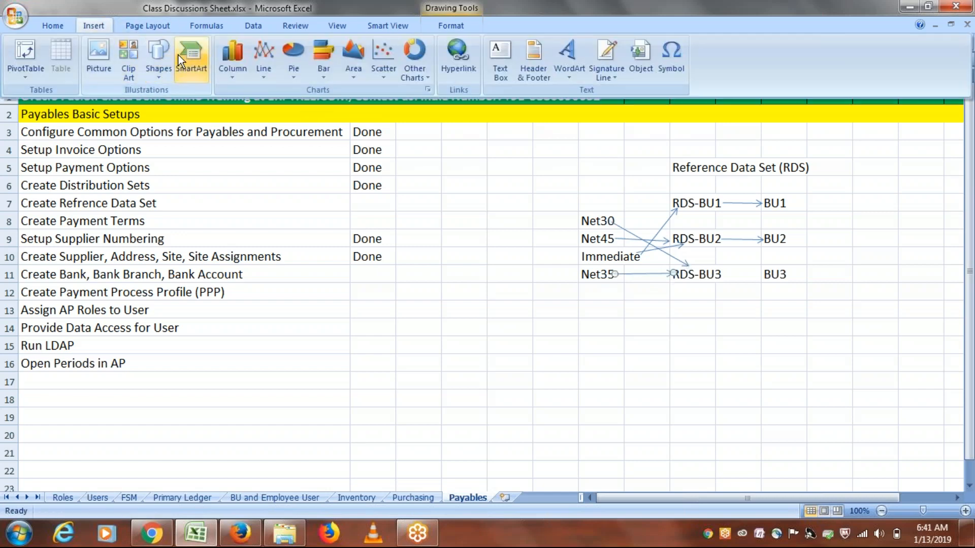
{"action": "left_click", "coordinate": [159, 56]}
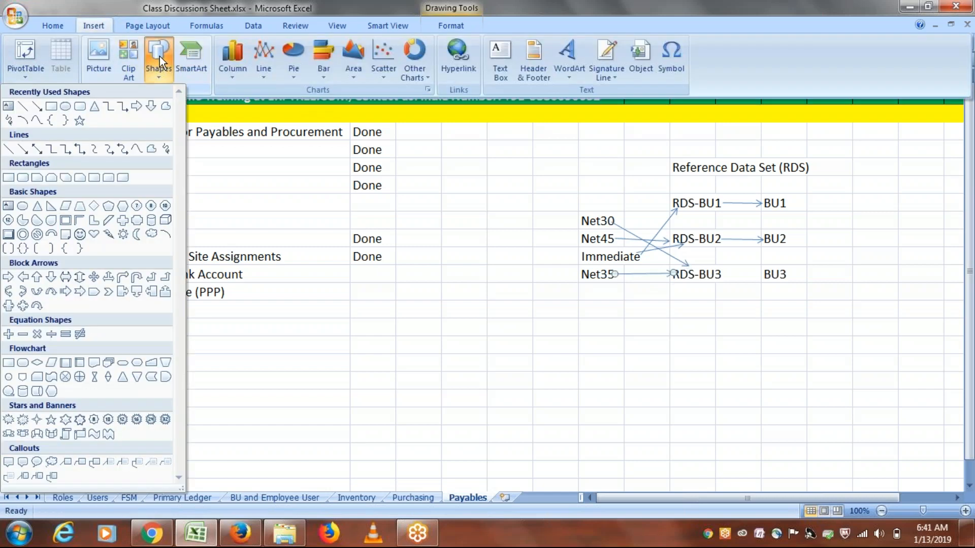
{"action": "left_click", "coordinate": [32, 108]}
{"action": "left_click_drag", "start_coordinate": [584, 238], "coordinate": [677, 269]}
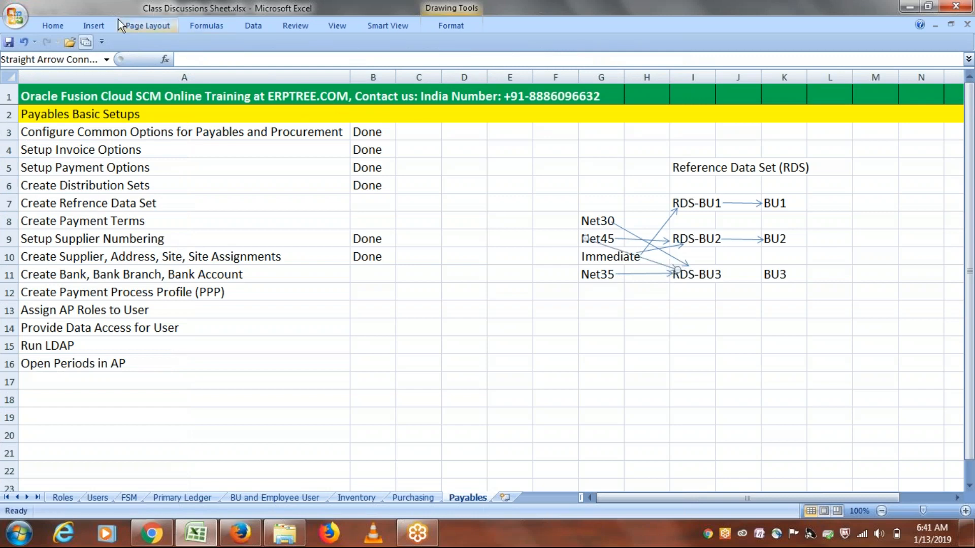
Draw a straight arrow from the payment term Immediate to RDS-BU3.
{"action": "left_click", "coordinate": [102, 26]}
{"action": "left_click", "coordinate": [158, 59]}
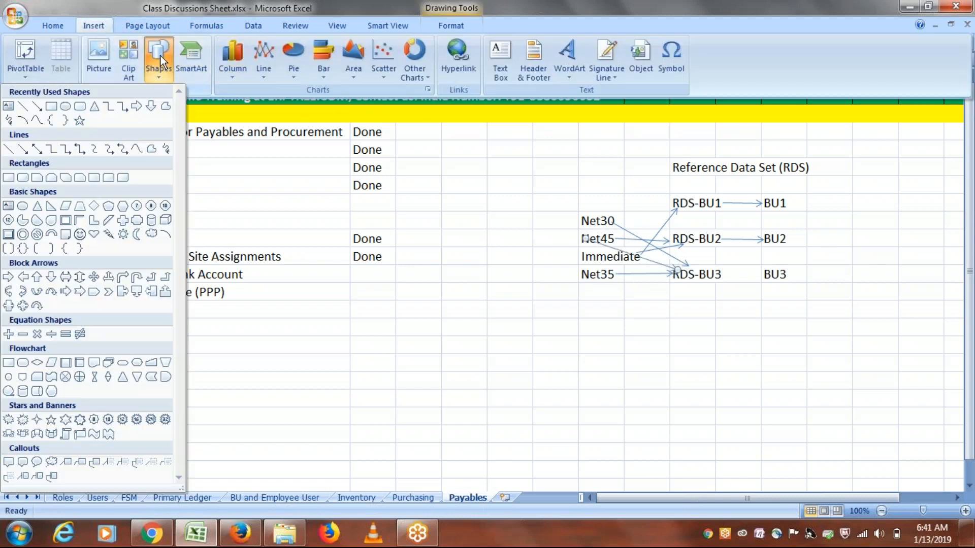
{"action": "left_click", "coordinate": [40, 110]}
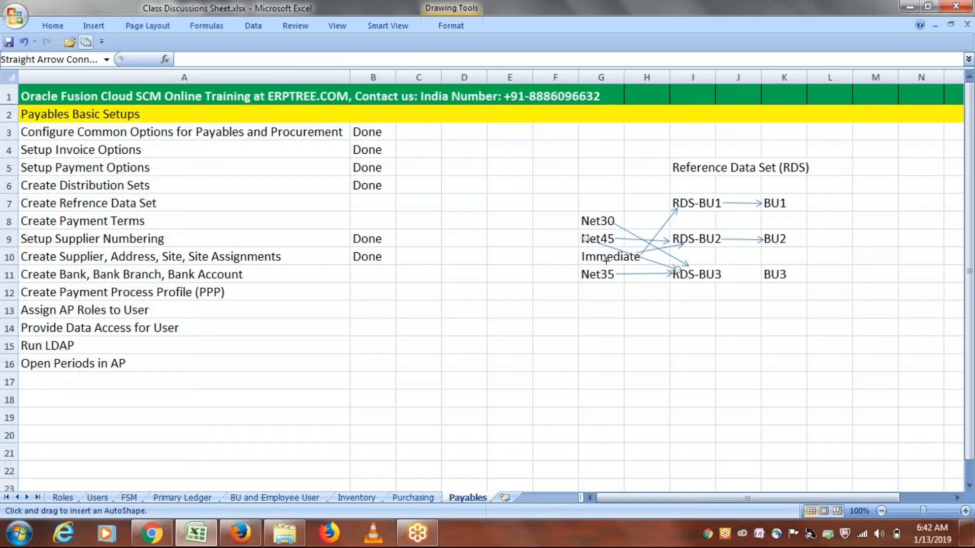
{"action": "left_click_drag", "start_coordinate": [629, 262], "coordinate": [674, 273]}
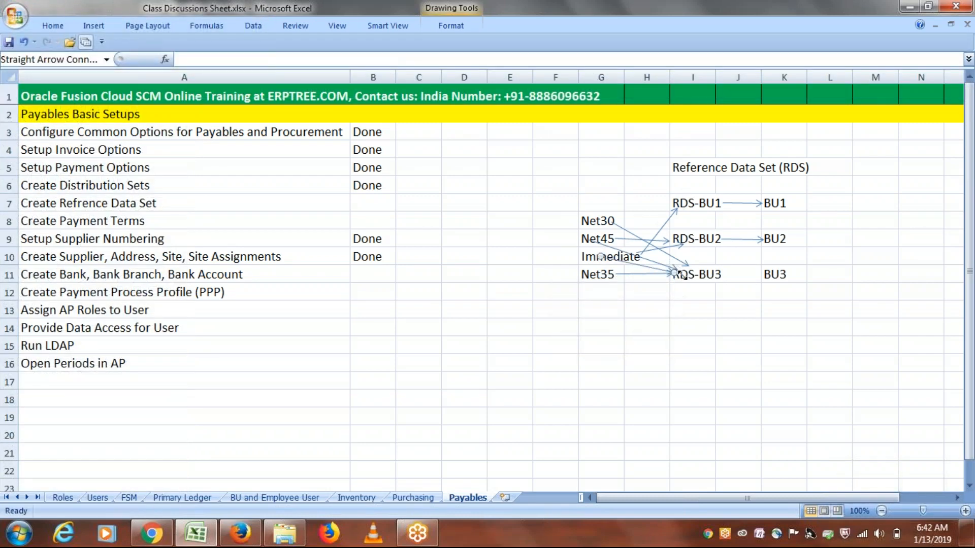
{"action": "left_click", "coordinate": [783, 339]}
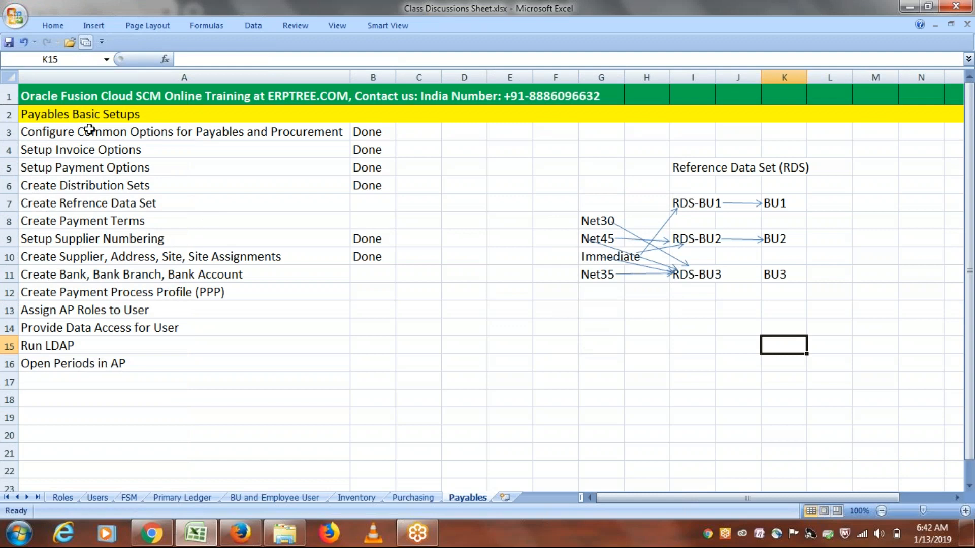
Draw a straight arrow from RDS-BU3 to the business unit BU3.
{"action": "left_click", "coordinate": [93, 26]}
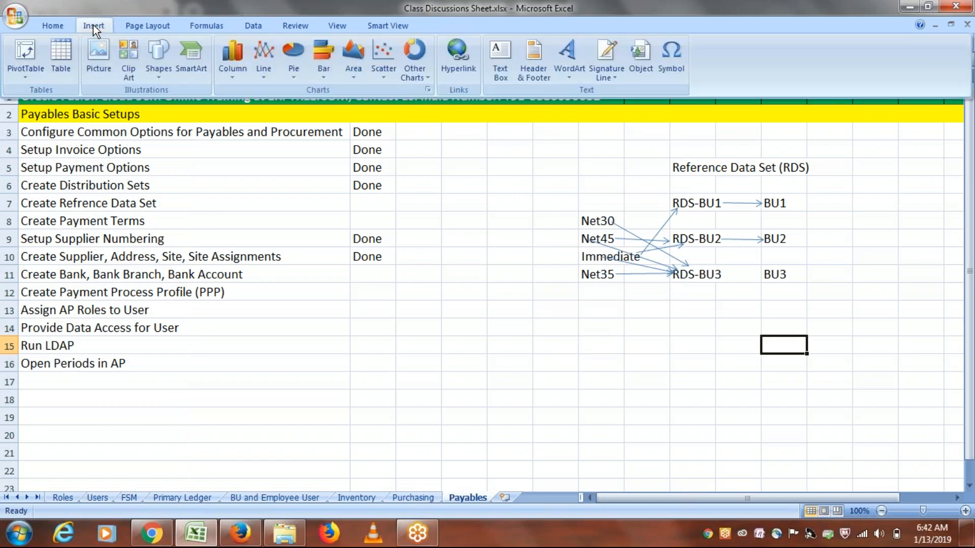
{"action": "left_click", "coordinate": [152, 62]}
{"action": "left_click", "coordinate": [35, 108]}
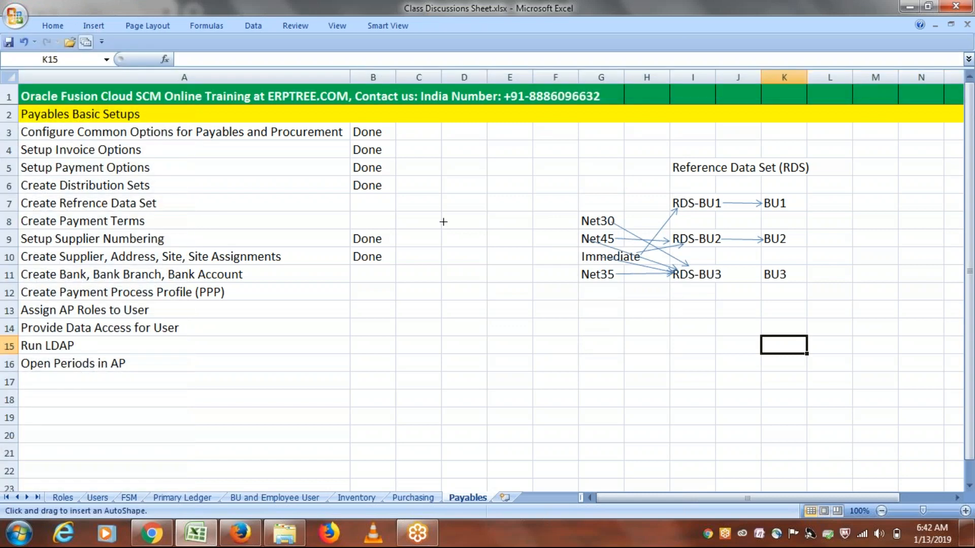
{"action": "left_click_drag", "start_coordinate": [716, 274], "coordinate": [764, 273]}
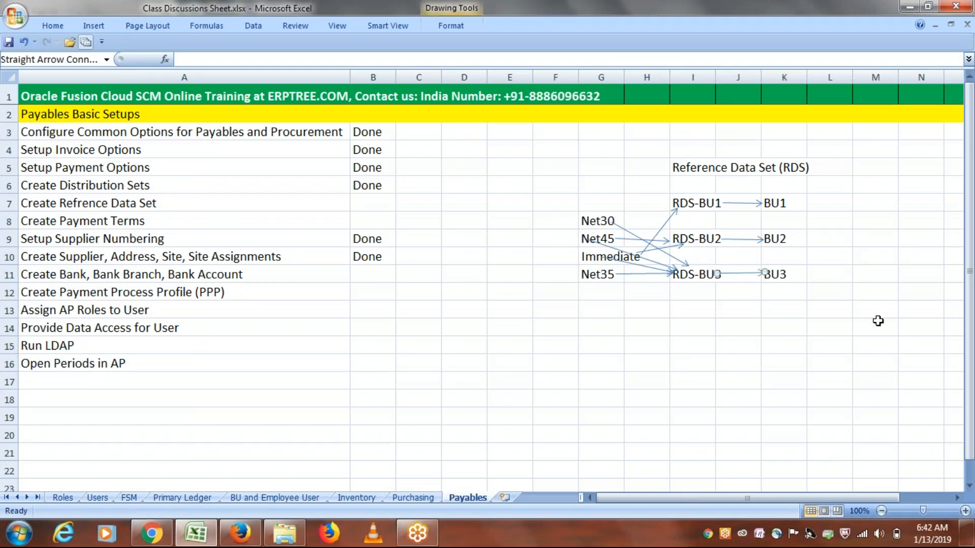
{"action": "left_click", "coordinate": [878, 320]}
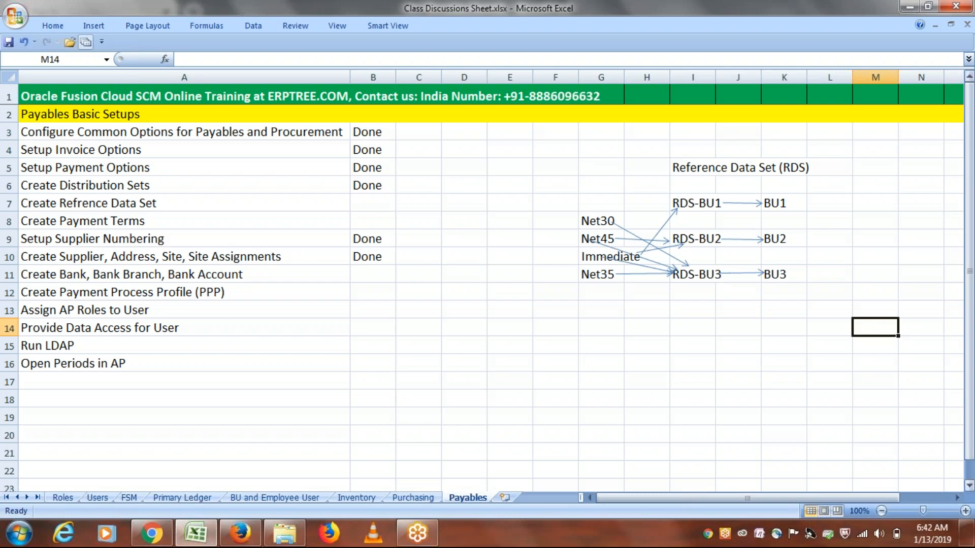
Extend the checklist entry in cell A8 to read "Create Payment Terms, Assign to RDS, Assign RDS to BU".
{"action": "left_click", "coordinate": [908, 20]}
{"action": "left_click", "coordinate": [168, 206]}
{"action": "double_click", "coordinate": [161, 222]}
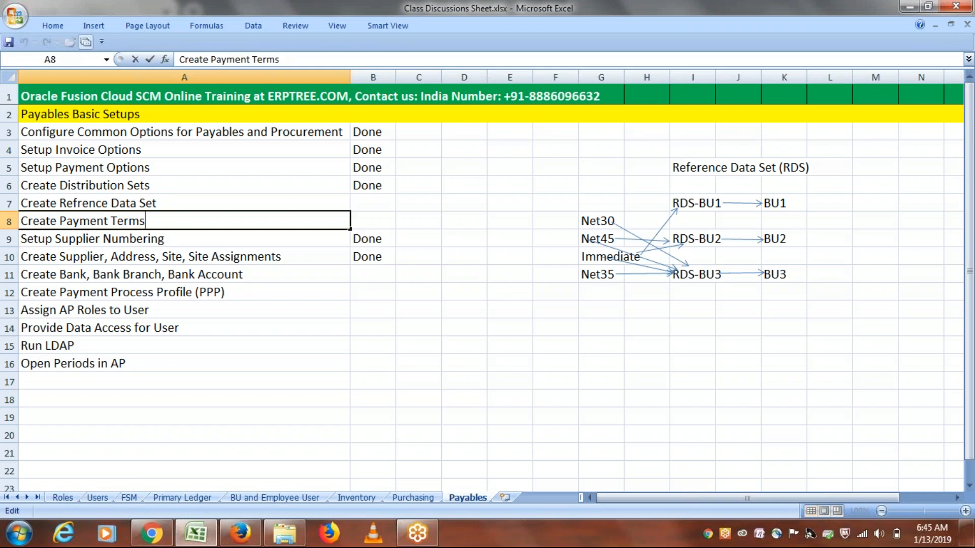
{"action": "type", "text": ", Assign t"}
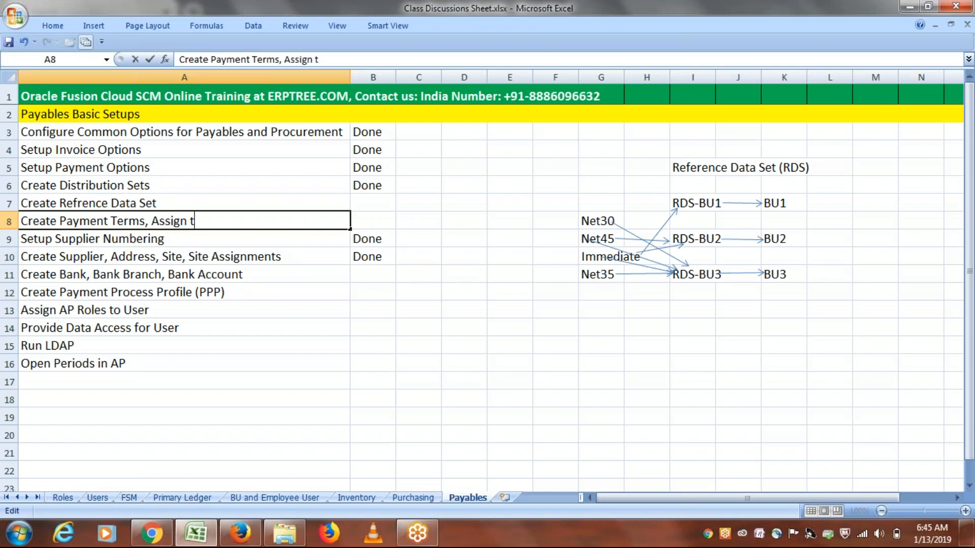
{"action": "type", "text": "o RDS, Assign"}
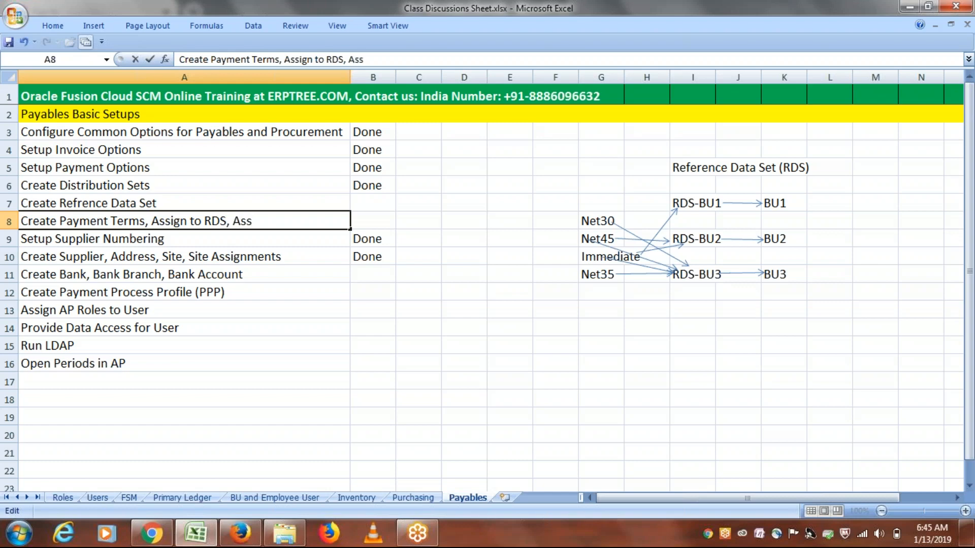
{"action": "type", "text": " RDS"}
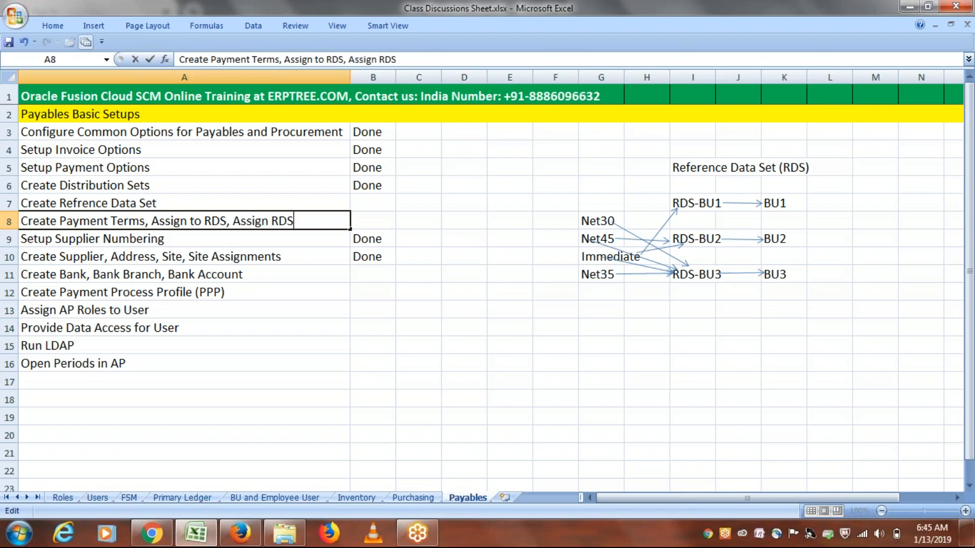
{"action": "type", "text": " to BU"}
{"action": "key", "text": "Tab"}
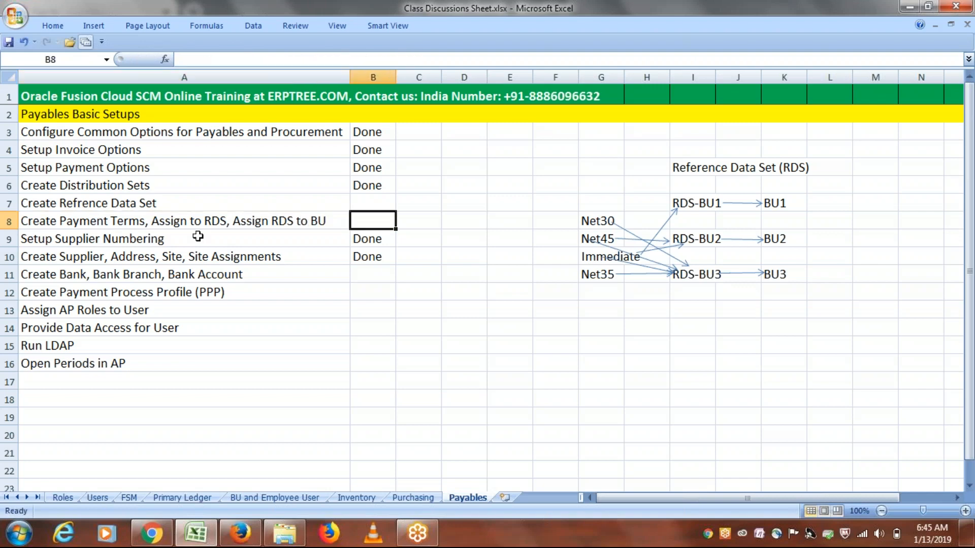
Select the Create Refrence Data Set entry in A7, switch to Firefox, and search the implementation project's tasks for "Reference Data Sets".
{"action": "left_click", "coordinate": [253, 293]}
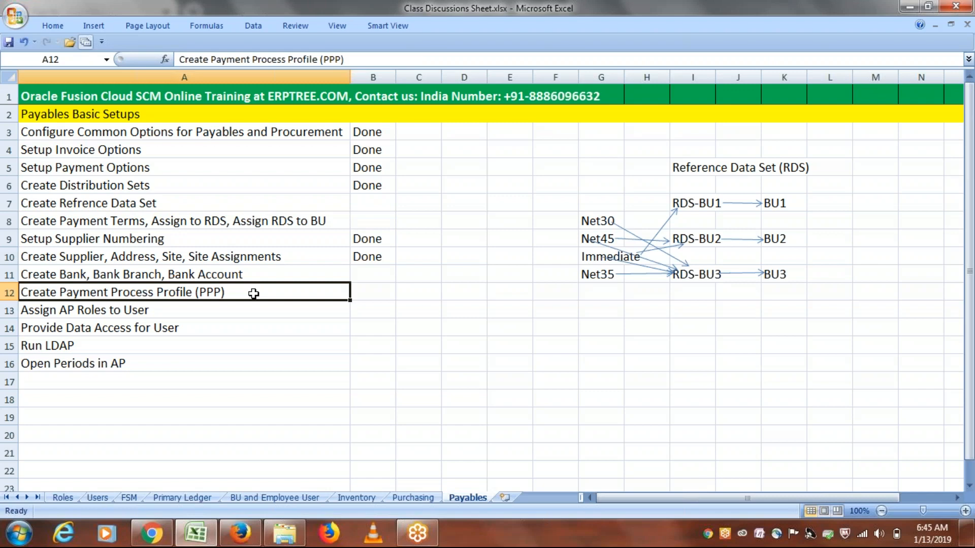
{"action": "left_click", "coordinate": [142, 201]}
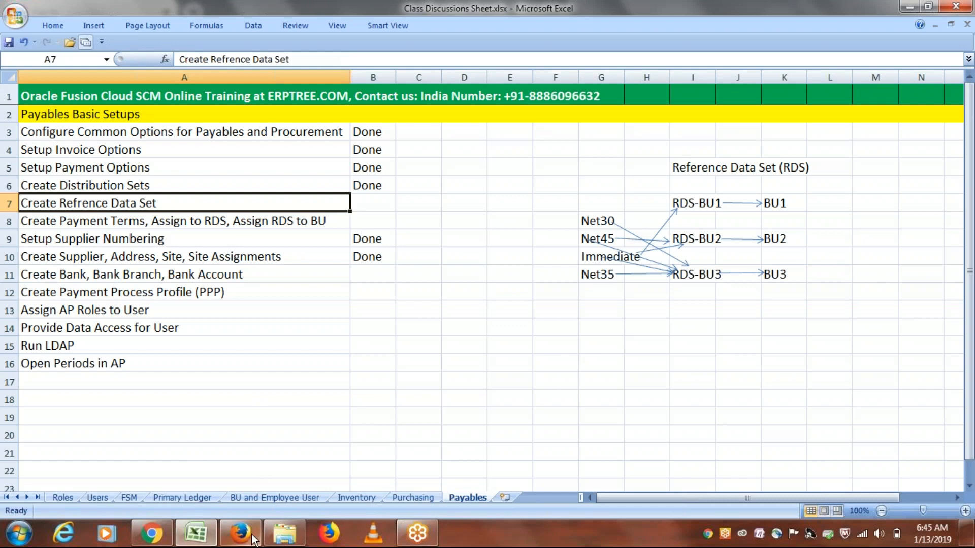
{"action": "mouse_move", "coordinate": [247, 543]}
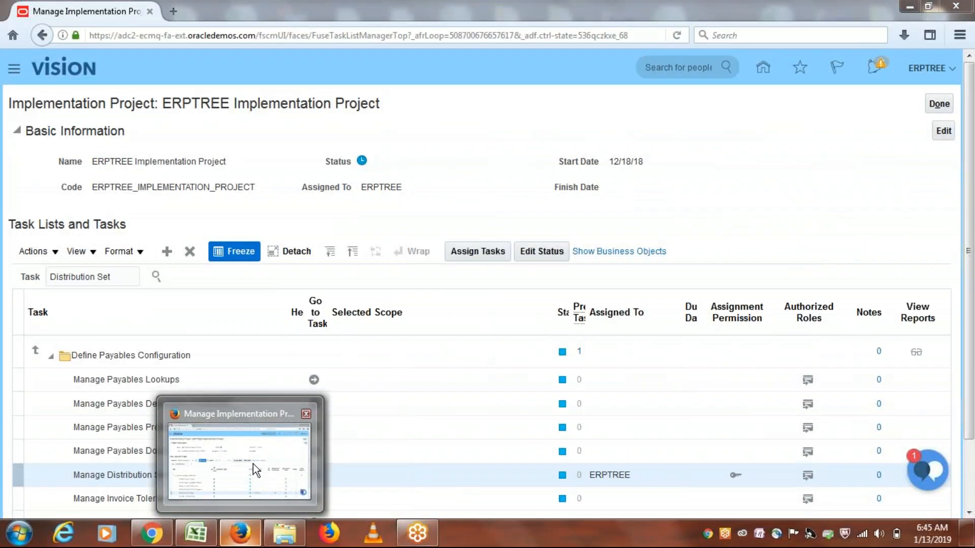
{"action": "left_click", "coordinate": [253, 464]}
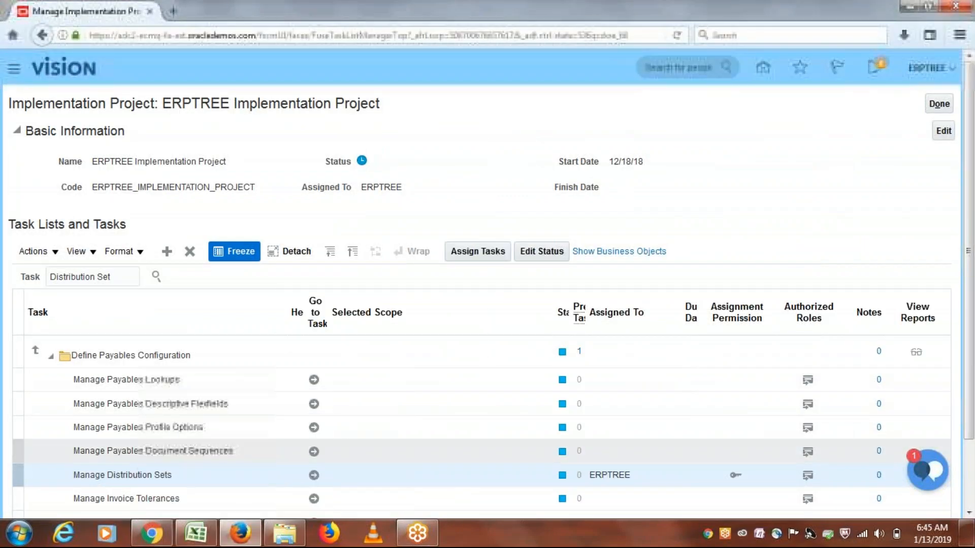
{"action": "triple_click", "coordinate": [116, 275]}
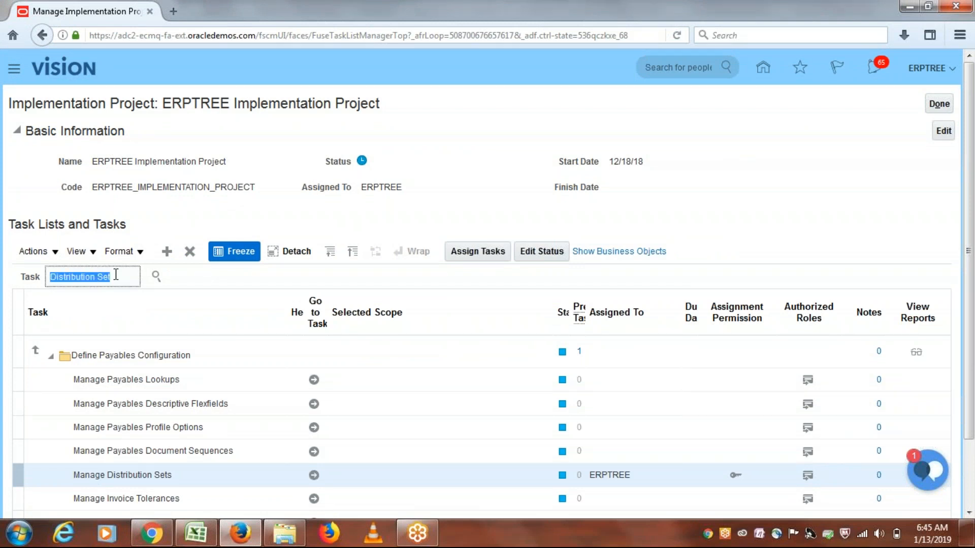
{"action": "key", "text": "BackSpace"}
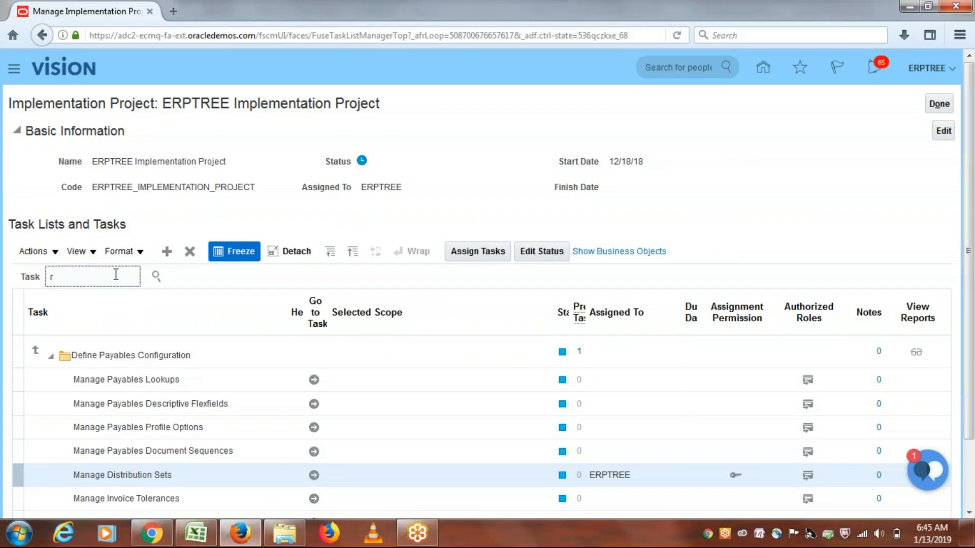
{"action": "type", "text": "Reference Data Sets"}
{"action": "left_click", "coordinate": [156, 277]}
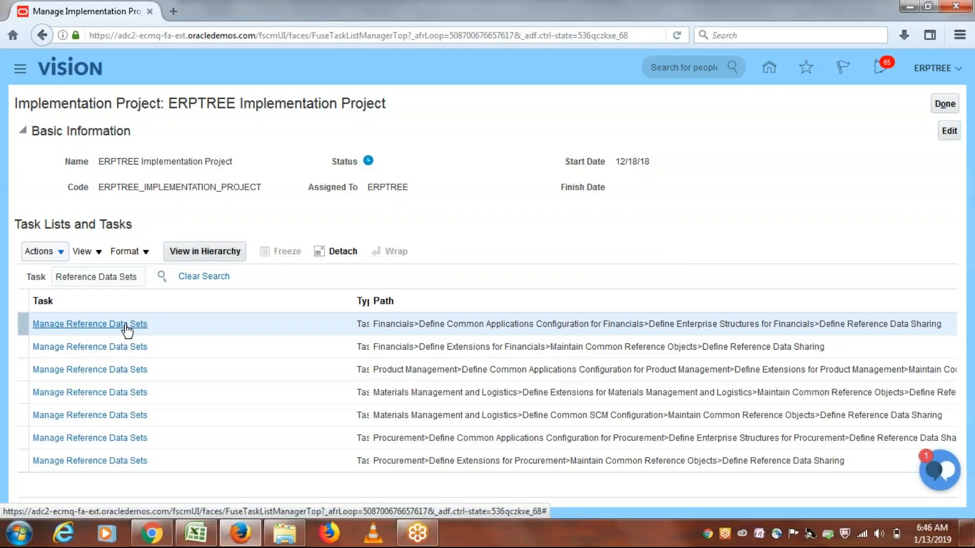
Open the Manage Reference Data Sets task under Financials, Define Enterprise Structures for Financials, and add a blank reference data set row.
{"action": "left_click", "coordinate": [126, 327]}
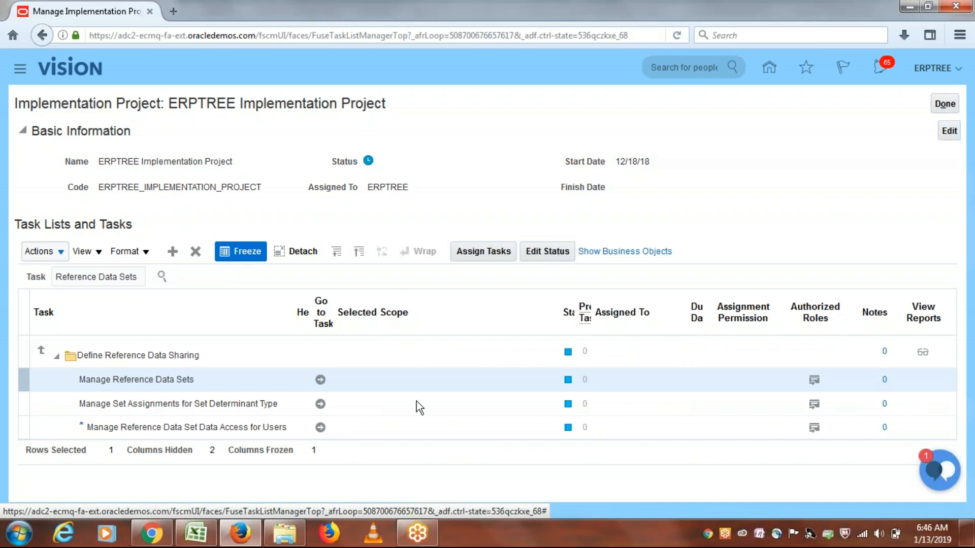
{"action": "left_click", "coordinate": [320, 382]}
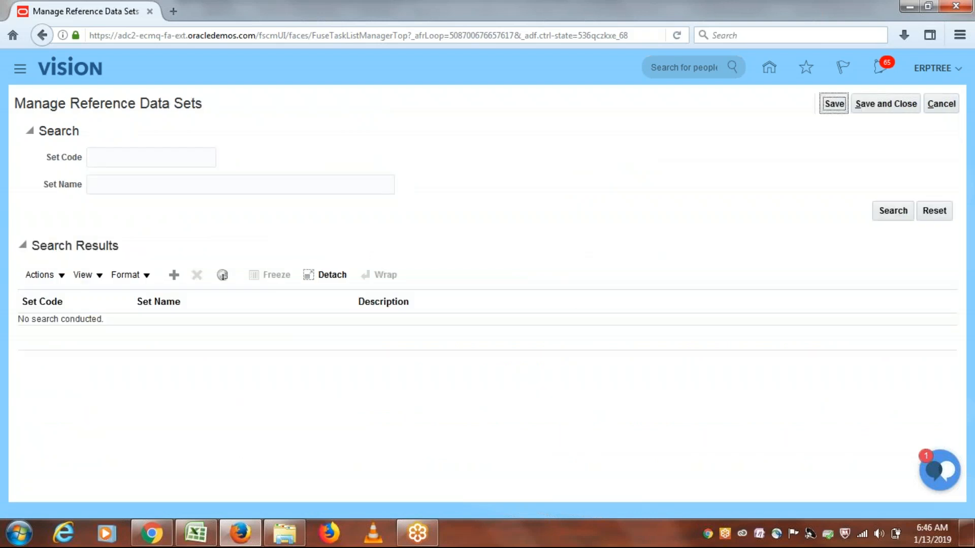
{"action": "left_click", "coordinate": [171, 278]}
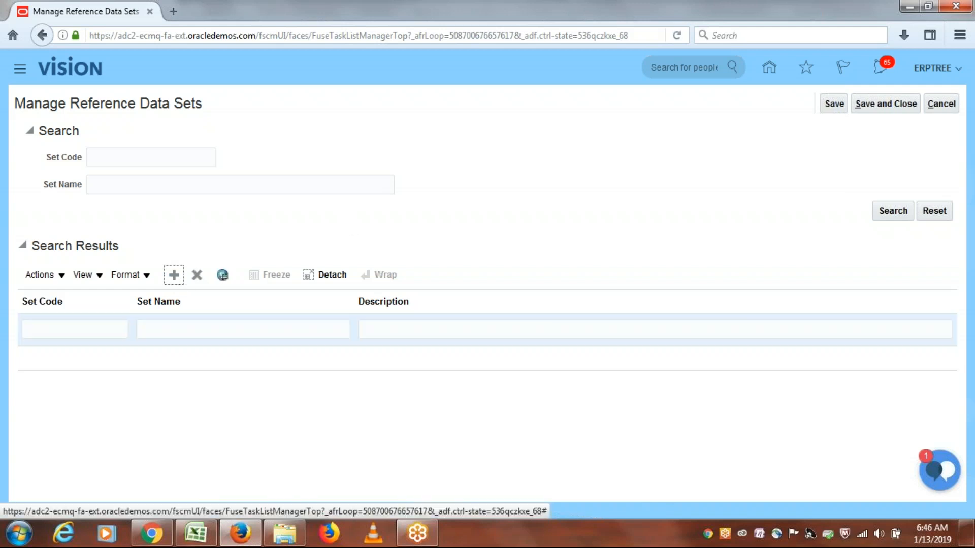
Enter ERPTREE RDS as both the set code and the set name, and save and close the reference data sets.
{"action": "left_click", "coordinate": [78, 330]}
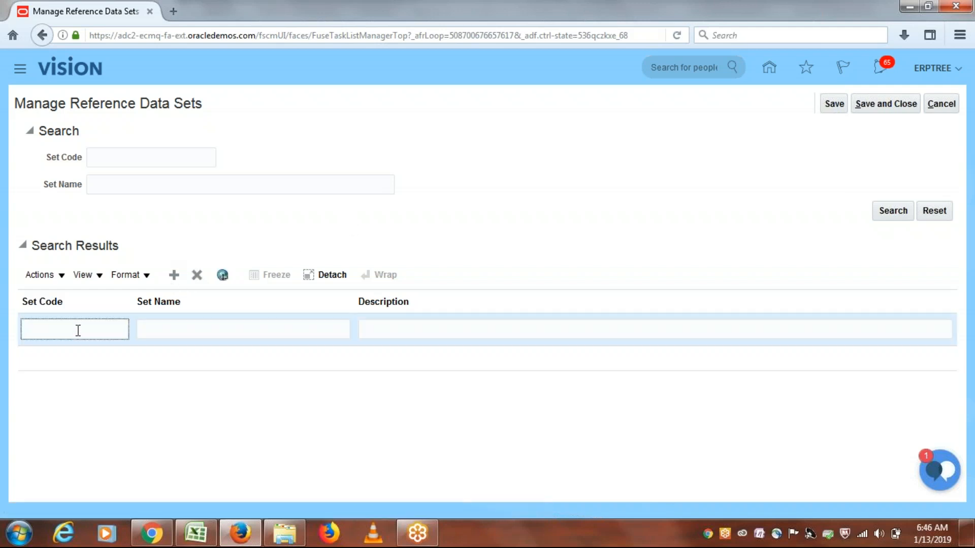
{"action": "type", "text": "ERPTREE_"}
{"action": "key", "text": "BackSpace"}
{"action": "type", "text": "RDS"}
{"action": "left_click", "coordinate": [165, 327]}
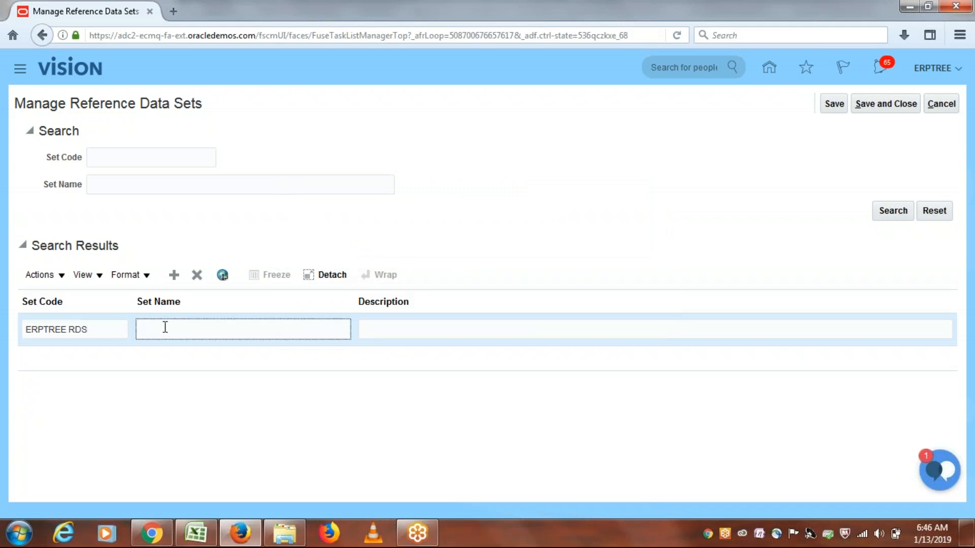
{"action": "type", "text": "ERPTREE RDS"}
{"action": "left_click", "coordinate": [534, 251]}
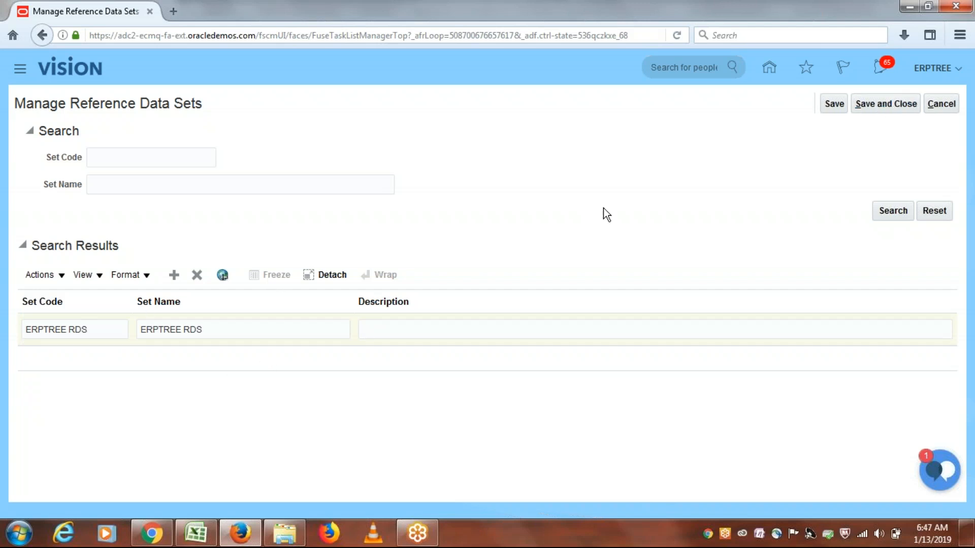
{"action": "left_click", "coordinate": [881, 104]}
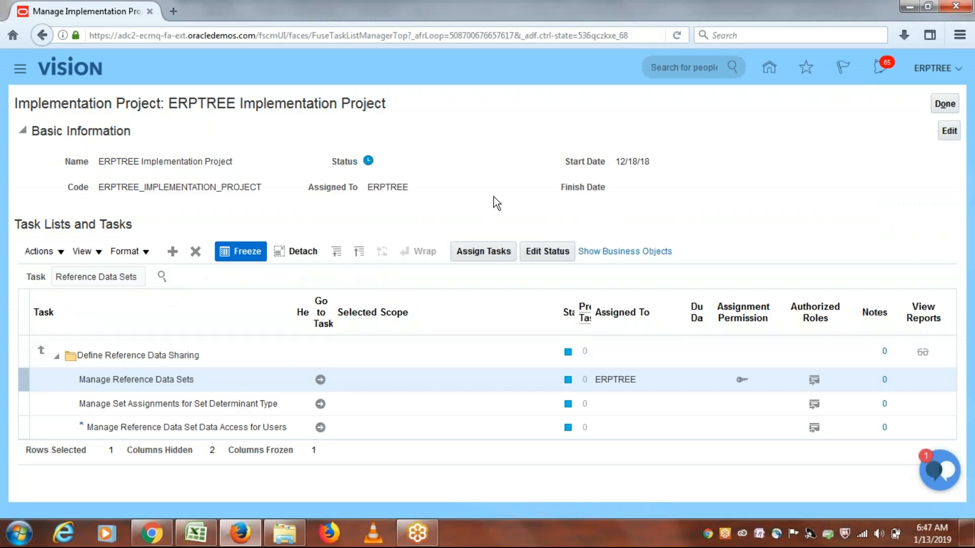
Switch to the Excel Payables checklist to check the upcoming setup, and return to the implementation project in Firefox.
{"action": "triple_click", "coordinate": [143, 277]}
{"action": "double_click", "coordinate": [143, 276]}
{"action": "left_click", "coordinate": [195, 533]}
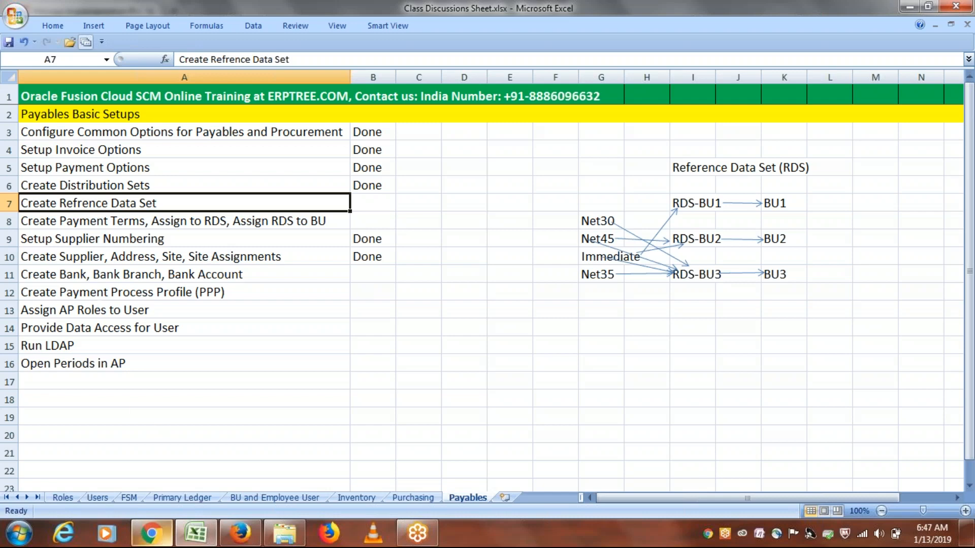
{"action": "left_click", "coordinate": [151, 534]}
{"action": "left_click", "coordinate": [195, 533]}
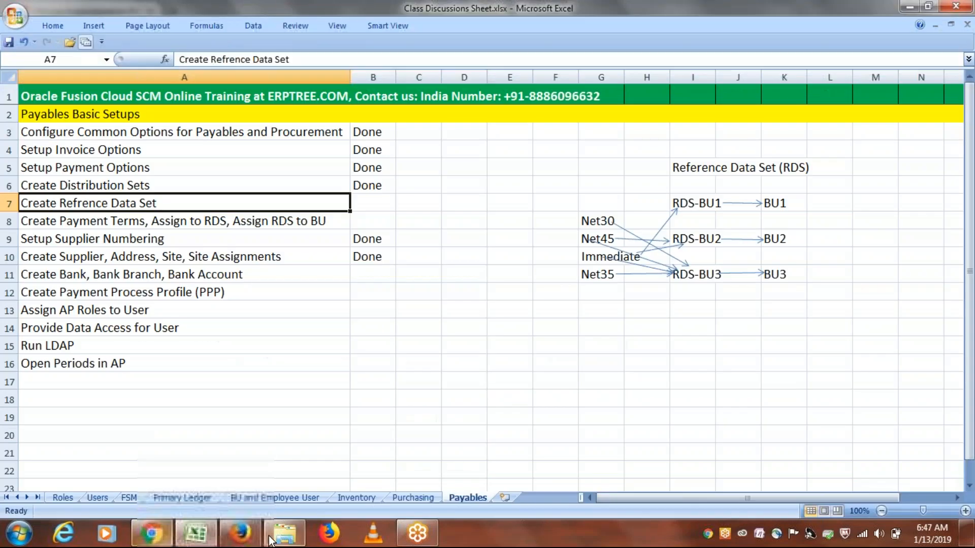
{"action": "left_click", "coordinate": [240, 533]}
Search the project tasks for "Payment TERMS" and go to Manage Payment Terms under Financials, Define Common Options for Payables and Procurement.
{"action": "triple_click", "coordinate": [140, 277]}
{"action": "type", "text": "an"}
{"action": "key", "text": "BackSpace"}
{"action": "key", "text": "BackSpace"}
{"action": "type", "text": "Pay"}
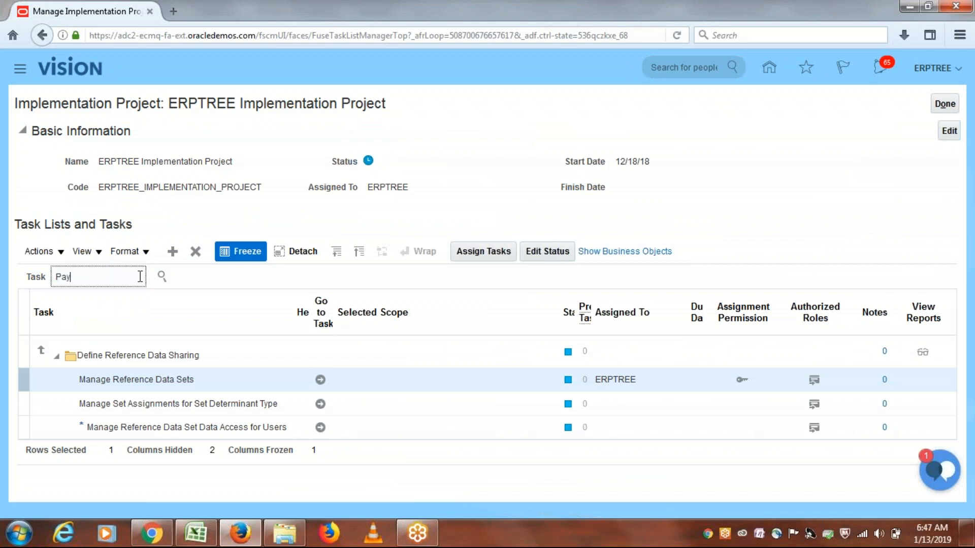
{"action": "type", "text": "ment TERMS"}
{"action": "left_click", "coordinate": [161, 277]}
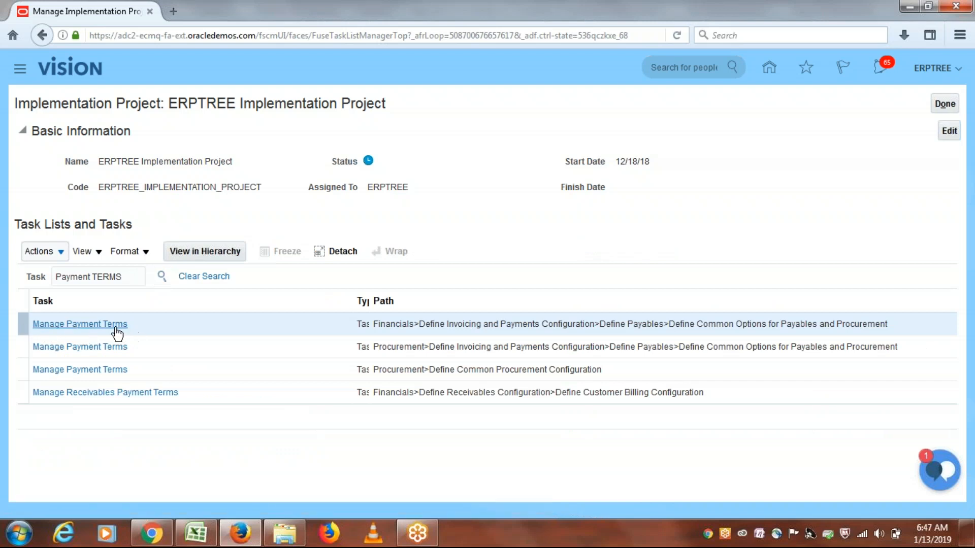
{"action": "left_click", "coordinate": [88, 327]}
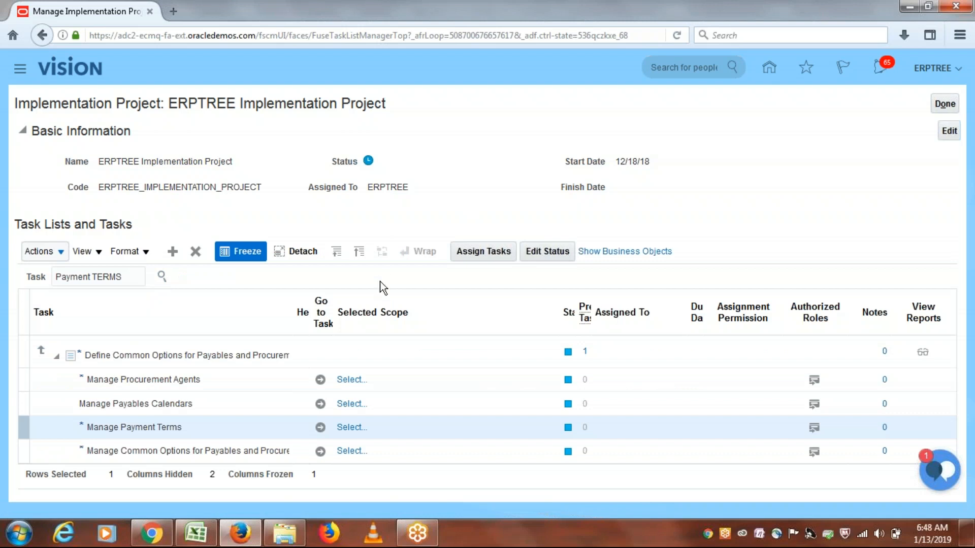
Go to the Manage Payment Terms task and set its business unit scope to Select and Add.
{"action": "left_click", "coordinate": [320, 429]}
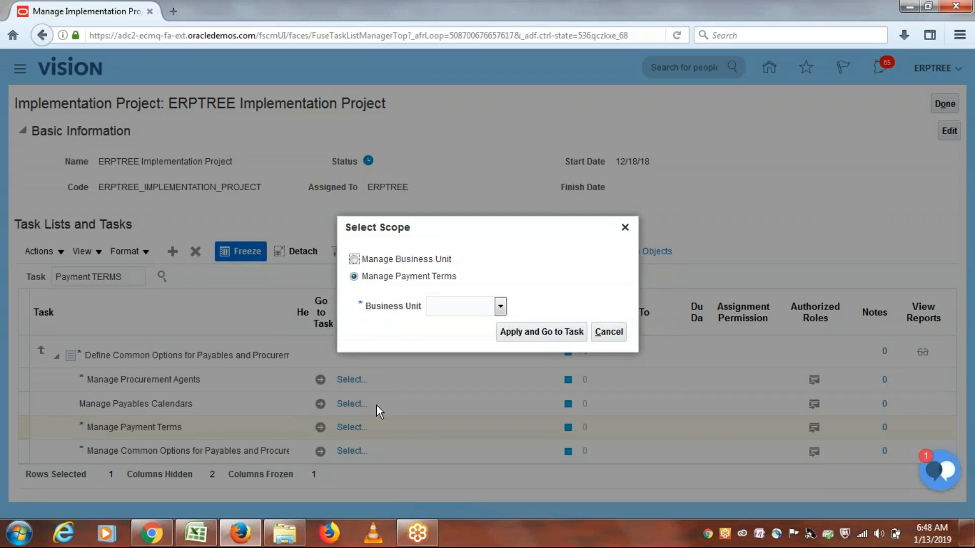
{"action": "left_click", "coordinate": [502, 307]}
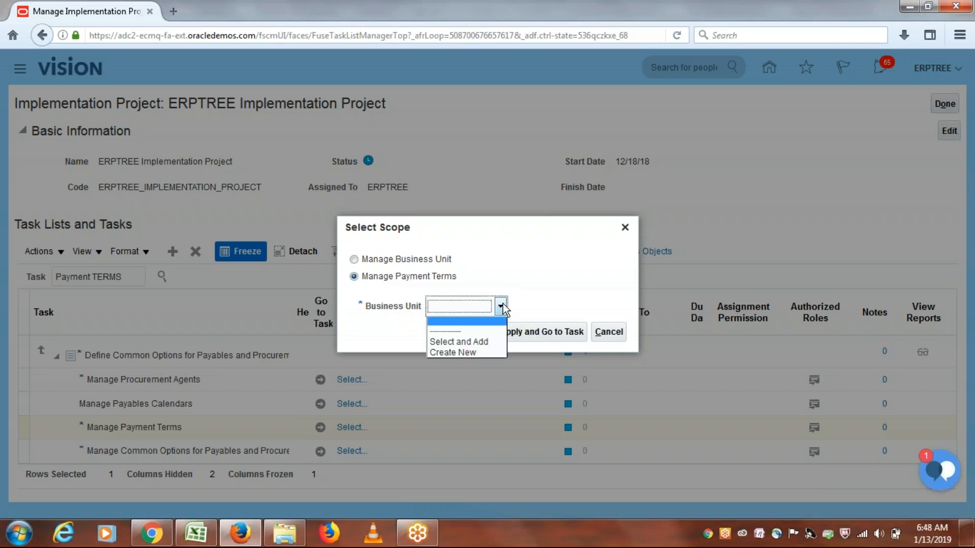
{"action": "left_click", "coordinate": [486, 342]}
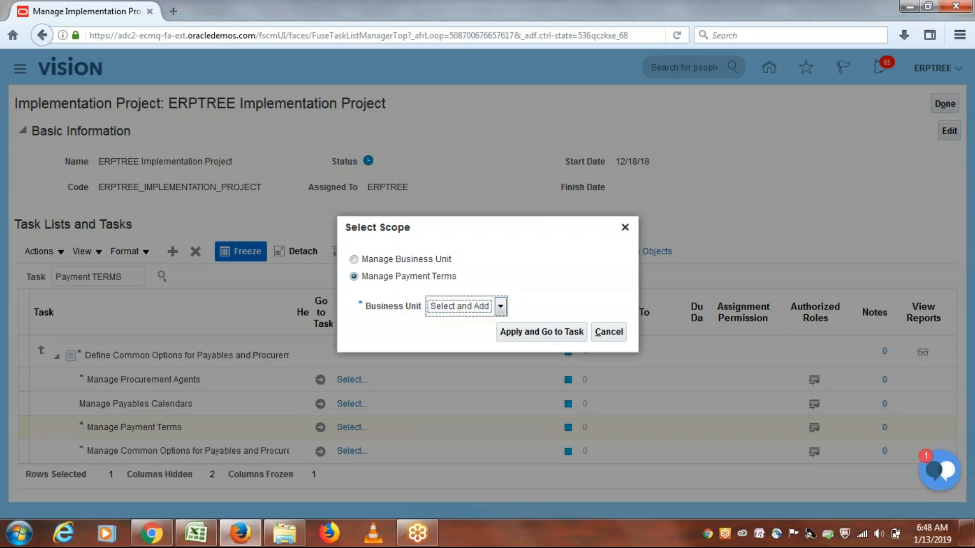
{"action": "left_click", "coordinate": [542, 333]}
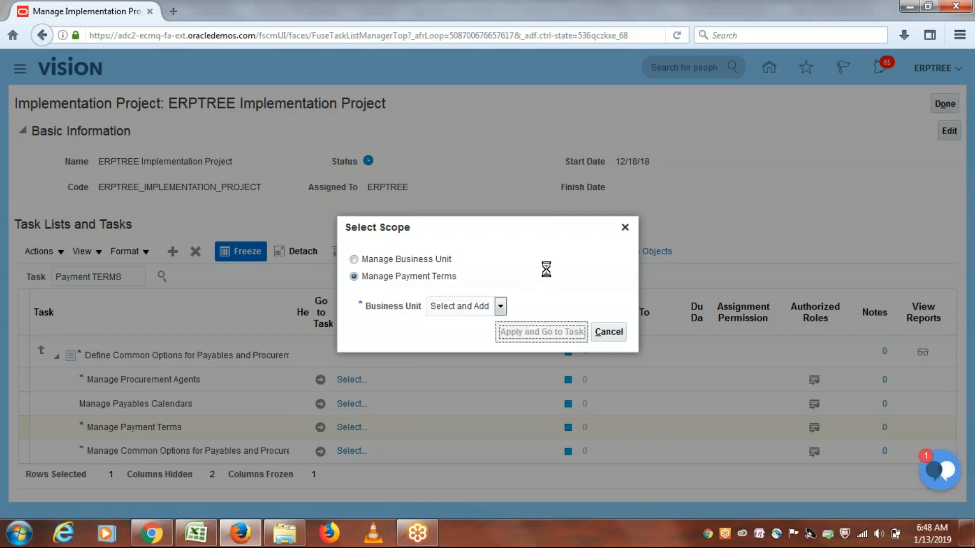
Search the business units for ERPTREE, select ERPTREE US Business Unit as the scope, and save and close the selection.
{"action": "left_click", "coordinate": [362, 160]}
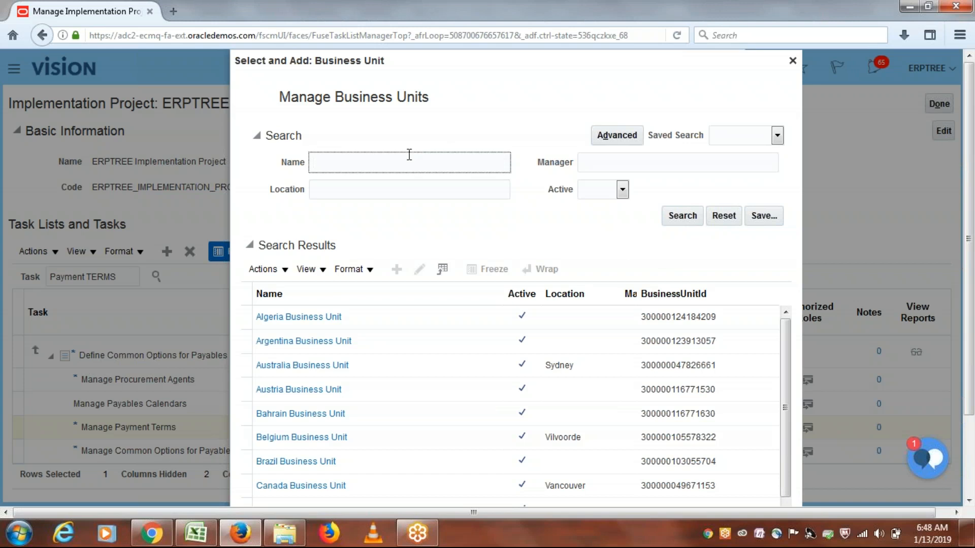
{"action": "type", "text": "ERPTREE"}
{"action": "left_click", "coordinate": [678, 217]}
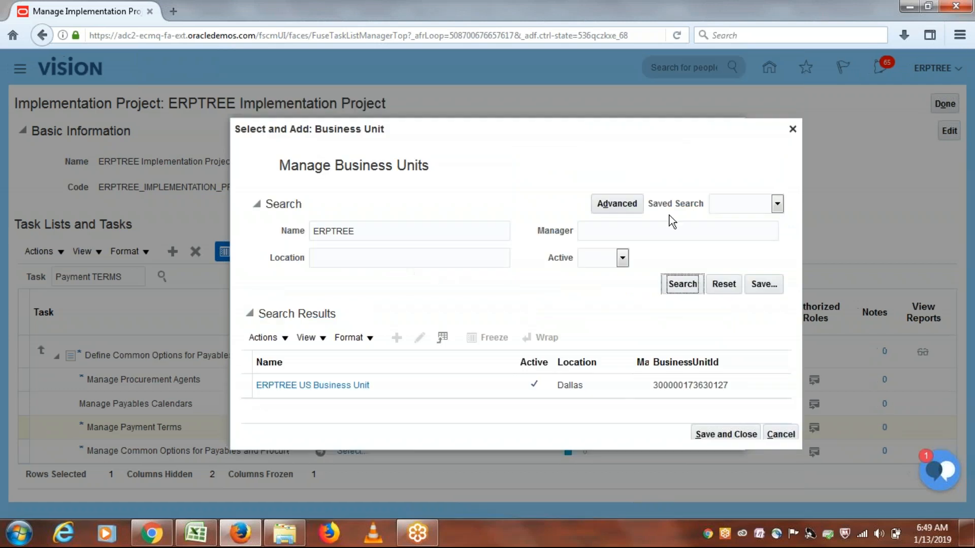
{"action": "left_click", "coordinate": [395, 386]}
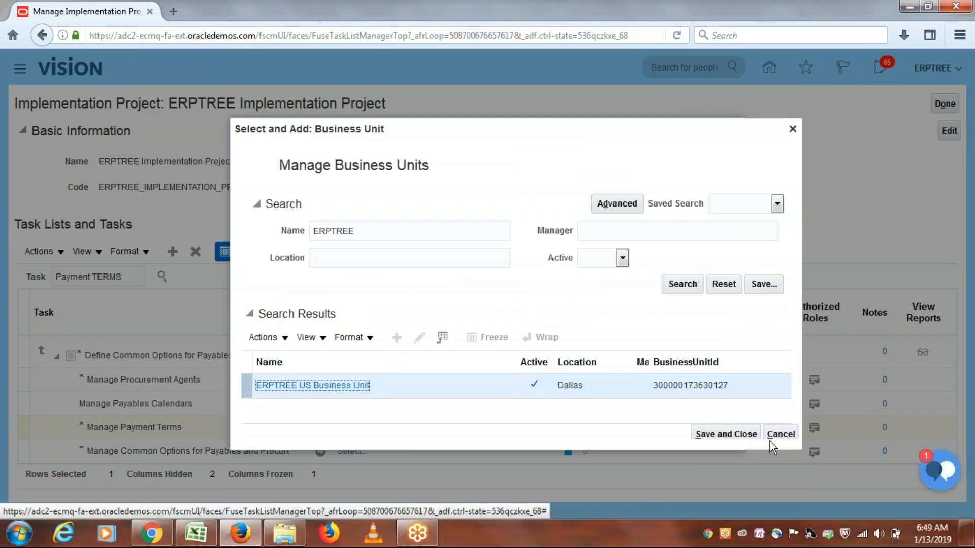
{"action": "left_click", "coordinate": [726, 434]}
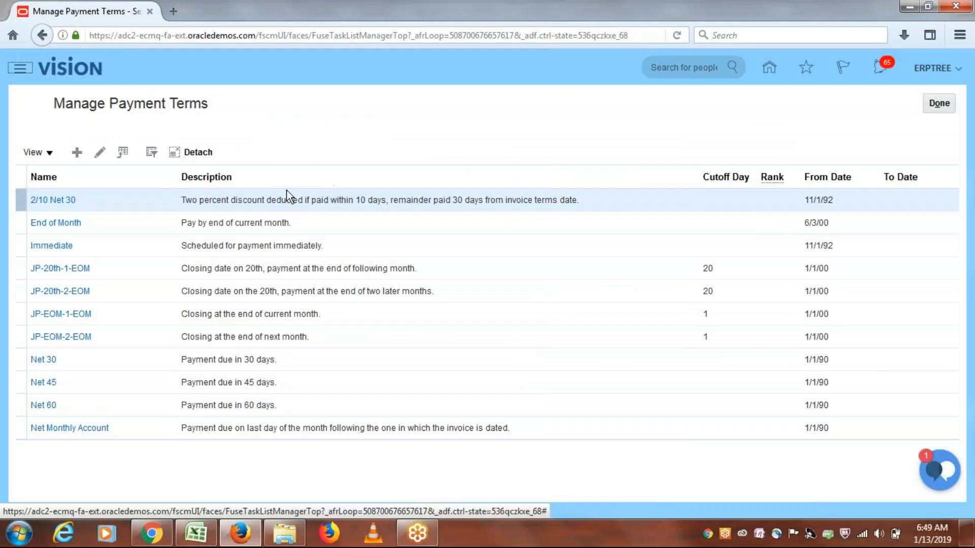
Create new payment terms and name them ERP NET30.
{"action": "left_click", "coordinate": [77, 153]}
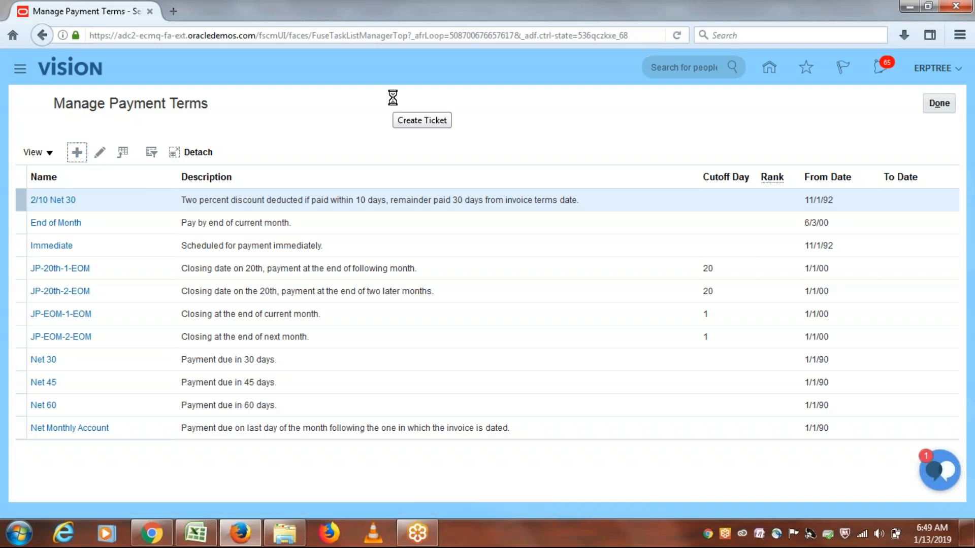
{"action": "left_click", "coordinate": [166, 146]}
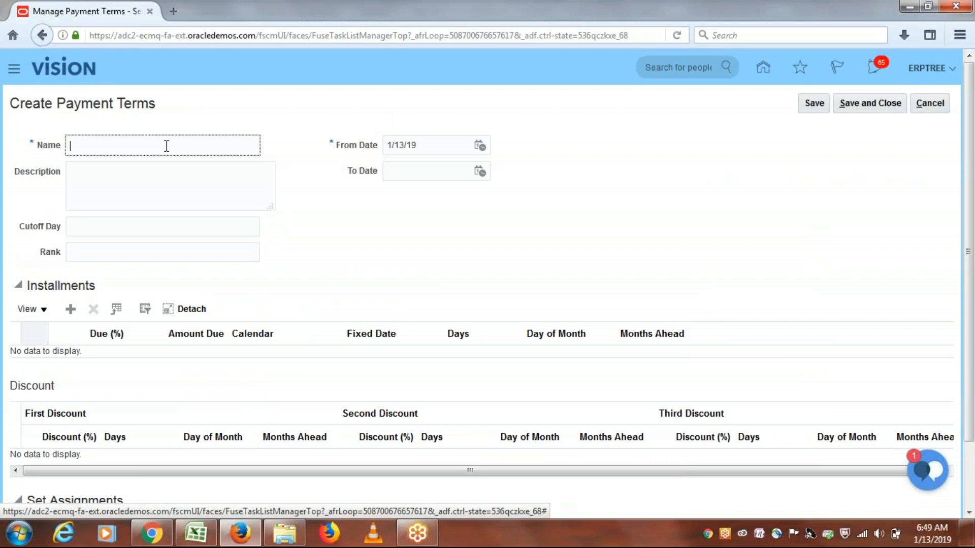
{"action": "type", "text": "er"}
{"action": "key", "text": "BackSpace"}
{"action": "key", "text": "BackSpace"}
{"action": "type", "text": "ERP"}
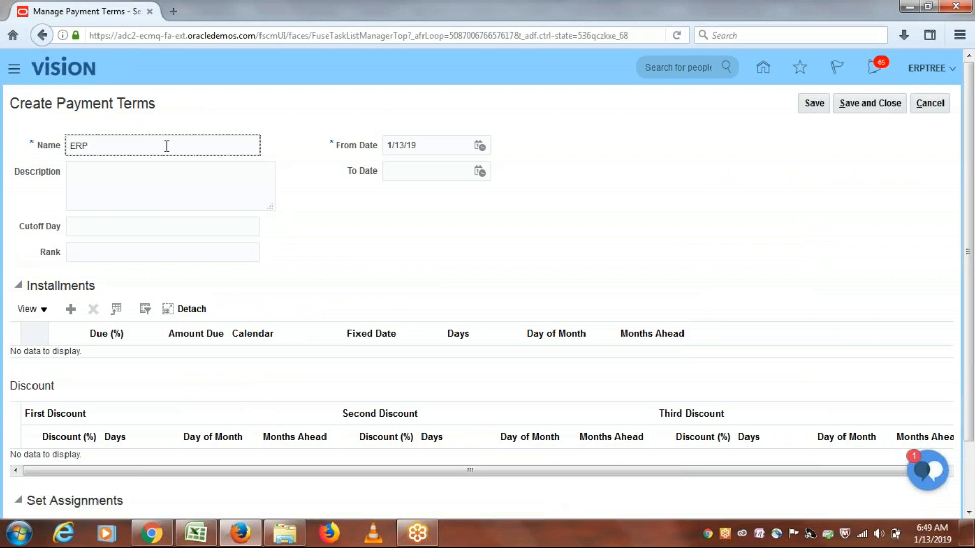
{"action": "type", "text": " NET30"}
{"action": "left_click", "coordinate": [323, 232]}
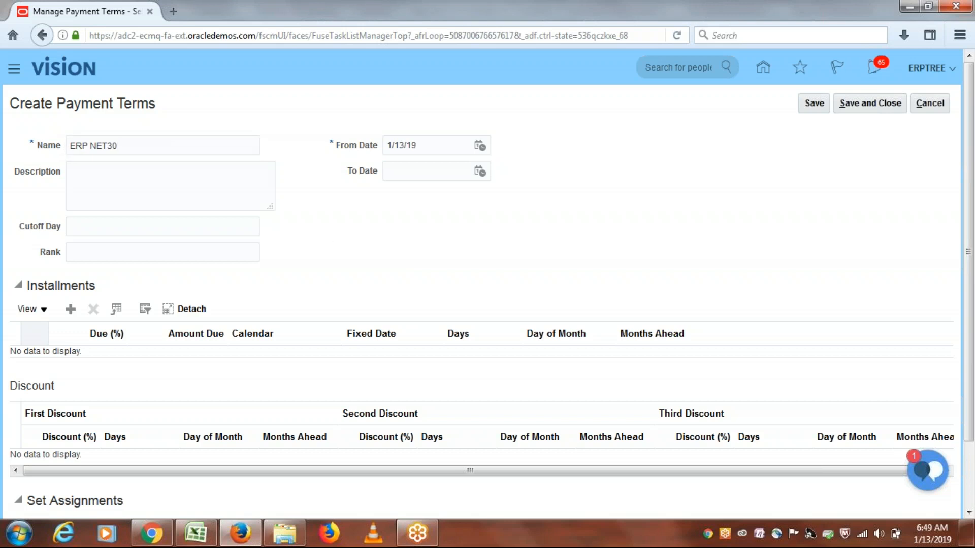
Add an installment to the ERP NET30 payment terms with 100 percent due in 30 days.
{"action": "double_click", "coordinate": [87, 285]}
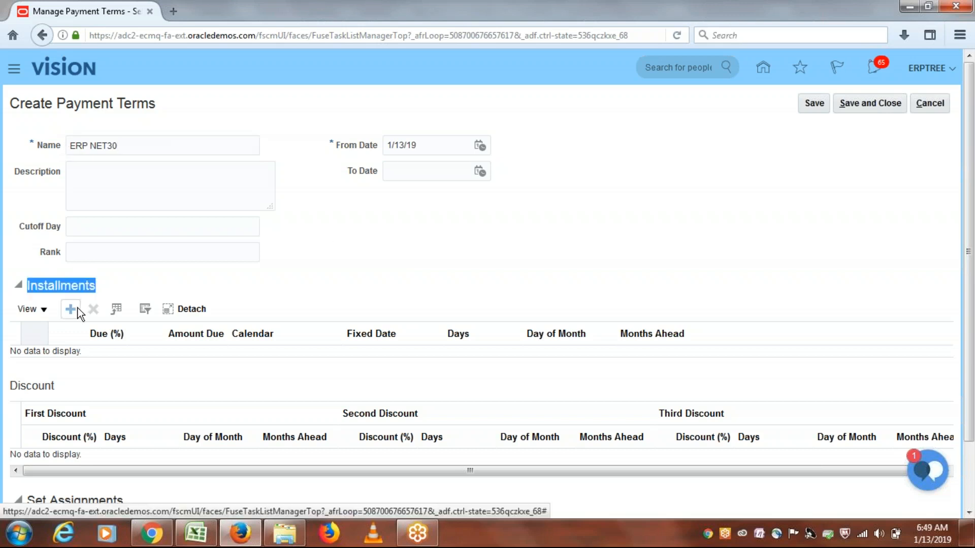
{"action": "left_click", "coordinate": [69, 310]}
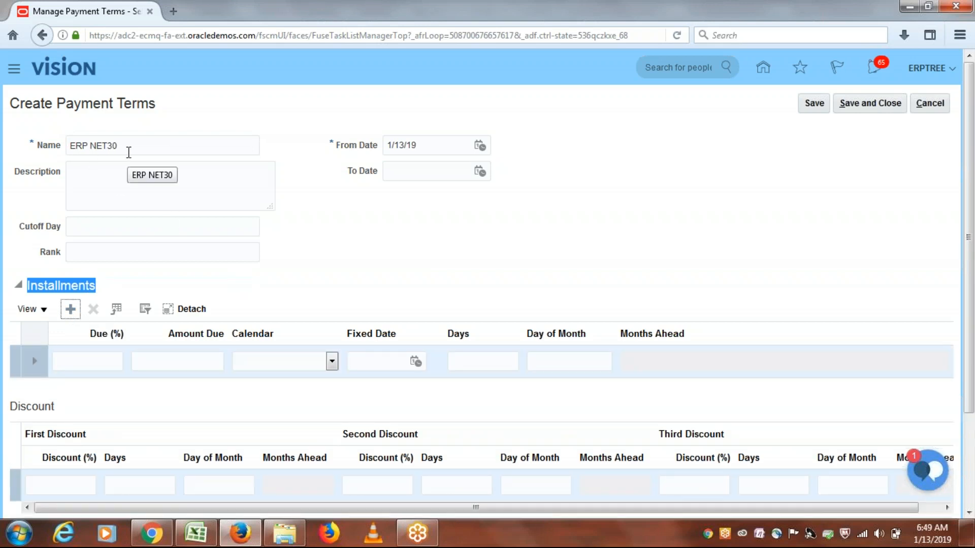
{"action": "left_click", "coordinate": [103, 360]}
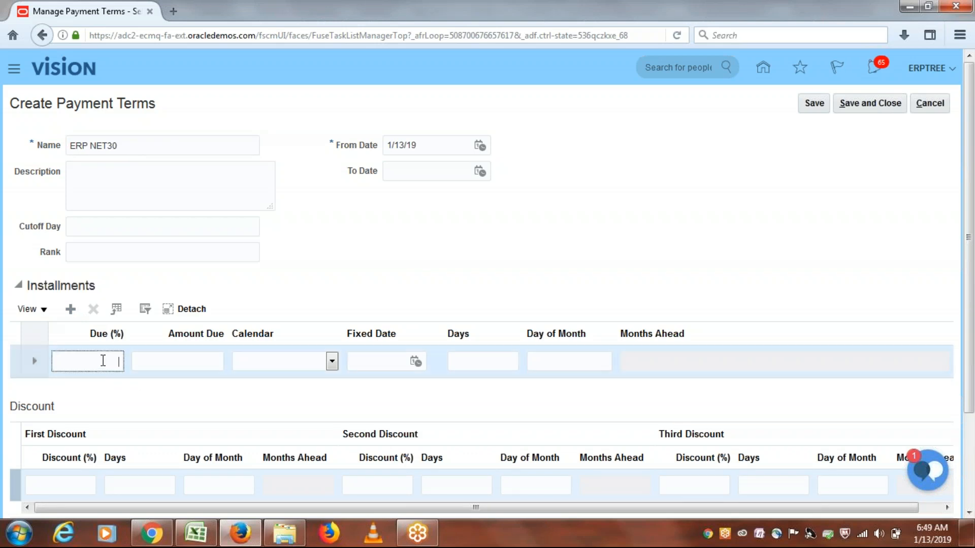
{"action": "type", "text": "1000"}
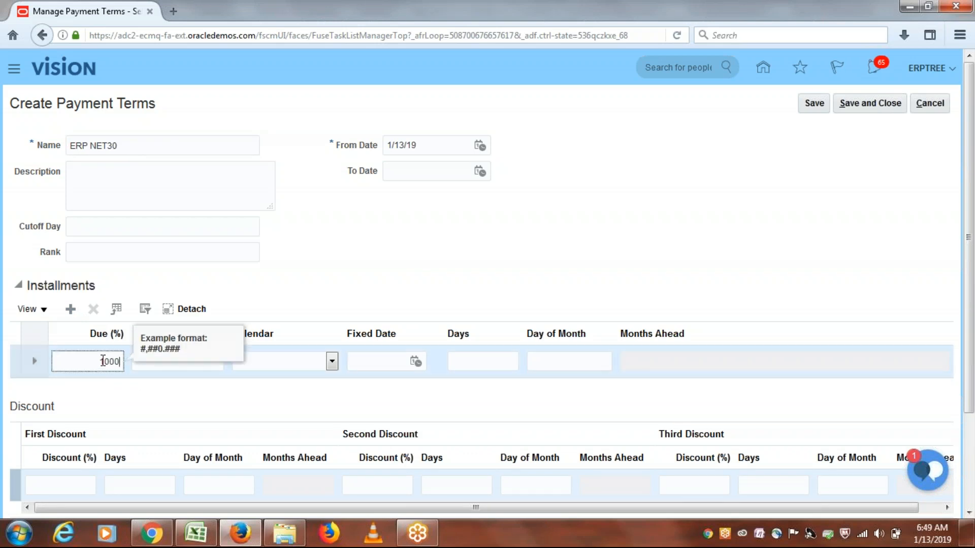
{"action": "left_click", "coordinate": [340, 263]}
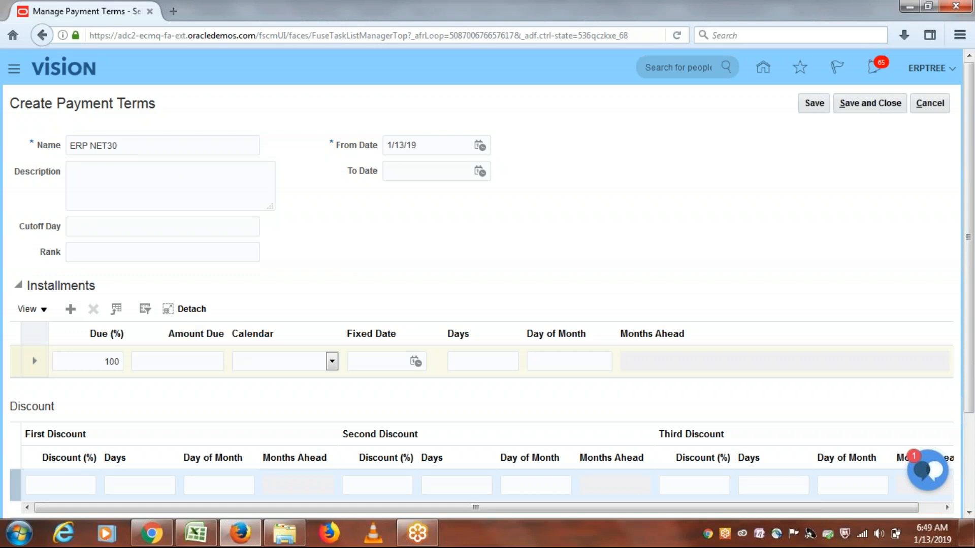
{"action": "left_click", "coordinate": [480, 357]}
{"action": "type", "text": "30"}
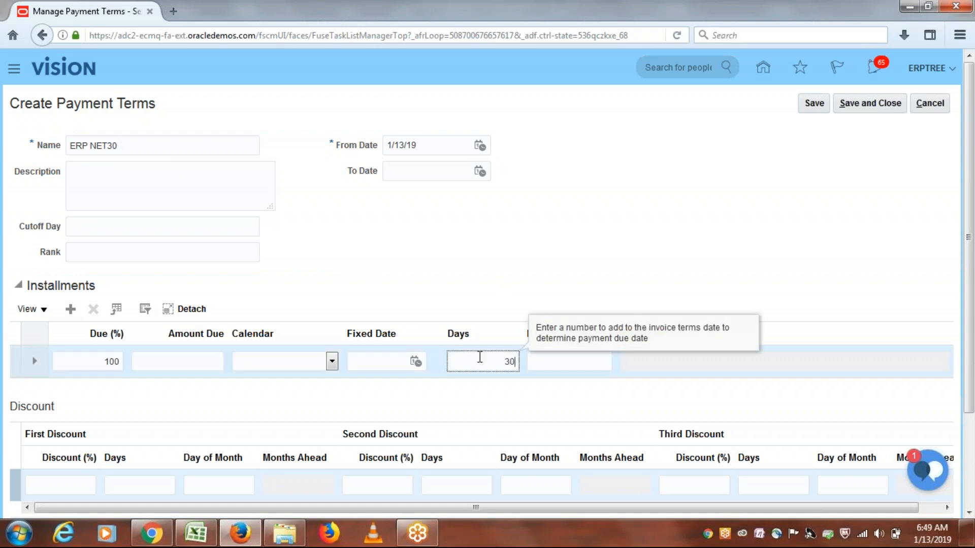
{"action": "left_click", "coordinate": [590, 279]}
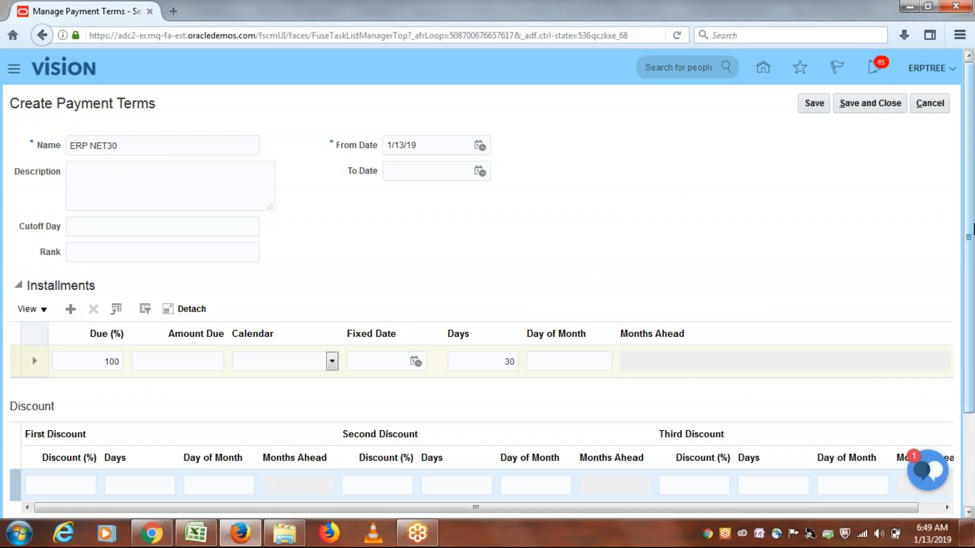
{"action": "left_click_drag", "start_coordinate": [972, 221], "coordinate": [973, 298]}
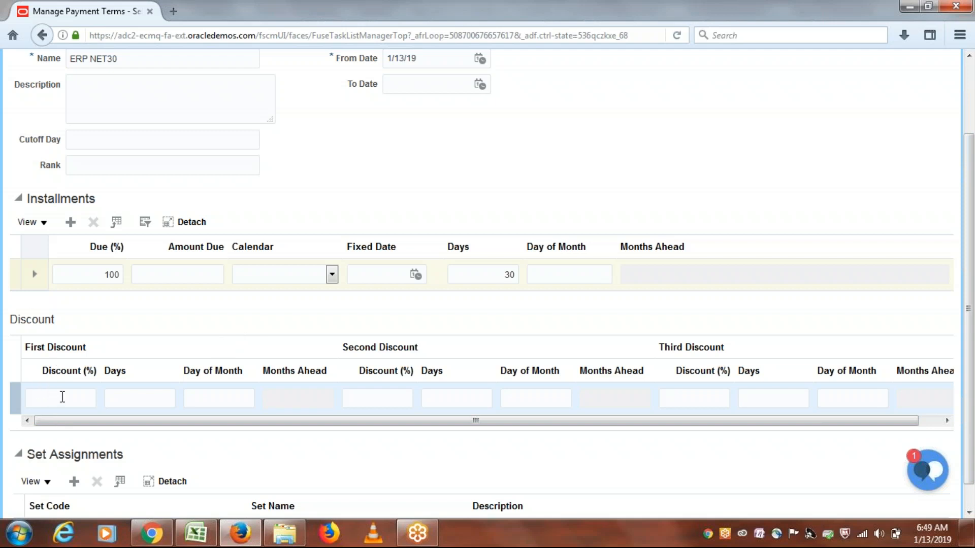
{"action": "left_click", "coordinate": [61, 396]}
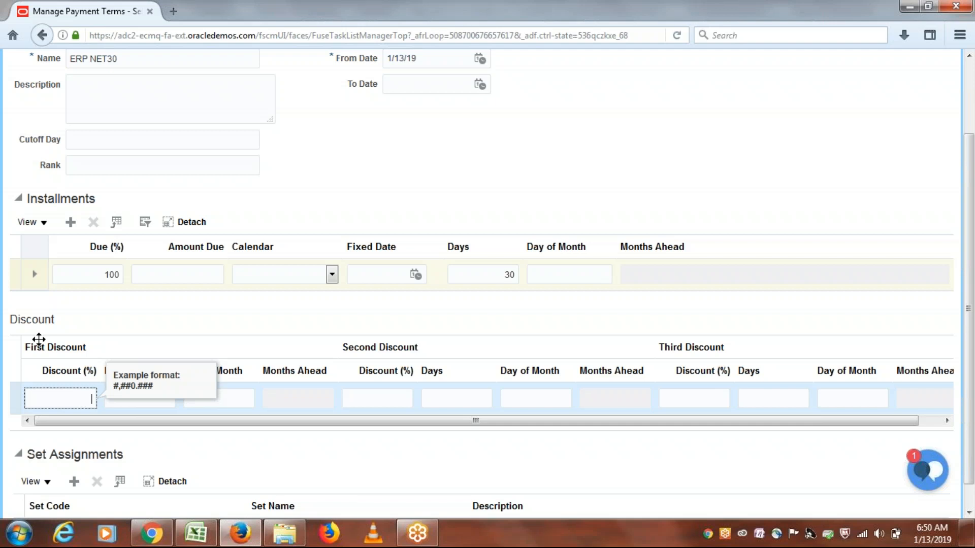
{"action": "left_click", "coordinate": [181, 342]}
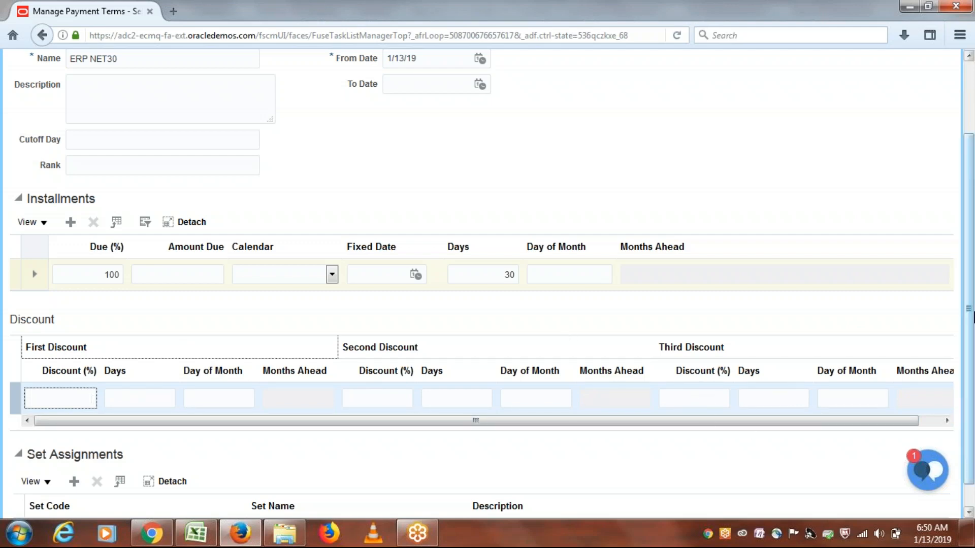
{"action": "left_click_drag", "start_coordinate": [972, 341], "coordinate": [971, 377]}
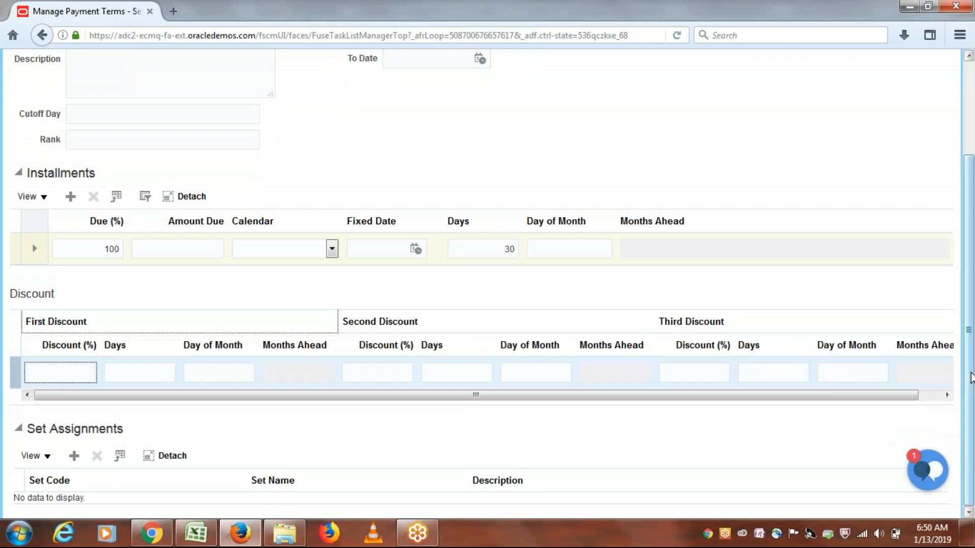
{"action": "left_click_drag", "start_coordinate": [971, 376], "coordinate": [971, 306]}
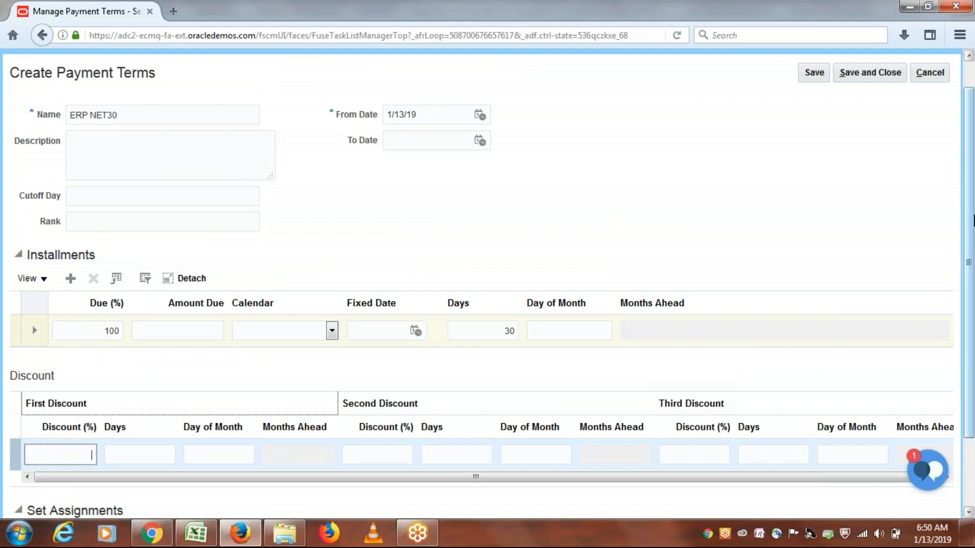
Add a set assignment with the set code ERPTREE RDS to the ERP NET30 payment terms, and save and close them.
{"action": "scroll", "coordinate": [954, 323], "scroll_direction": "down", "scroll_amount": 3}
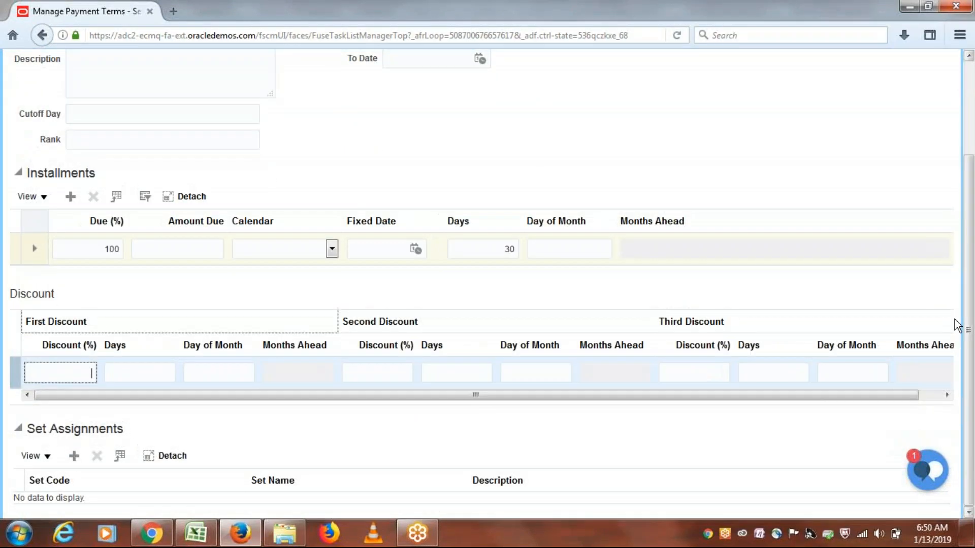
{"action": "left_click", "coordinate": [76, 457]}
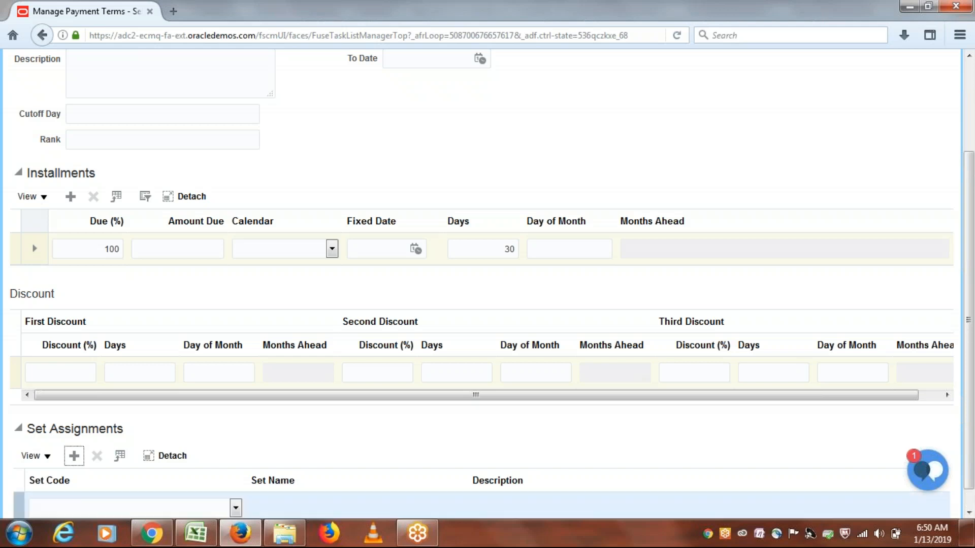
{"action": "left_click_drag", "start_coordinate": [969, 292], "coordinate": [971, 372]}
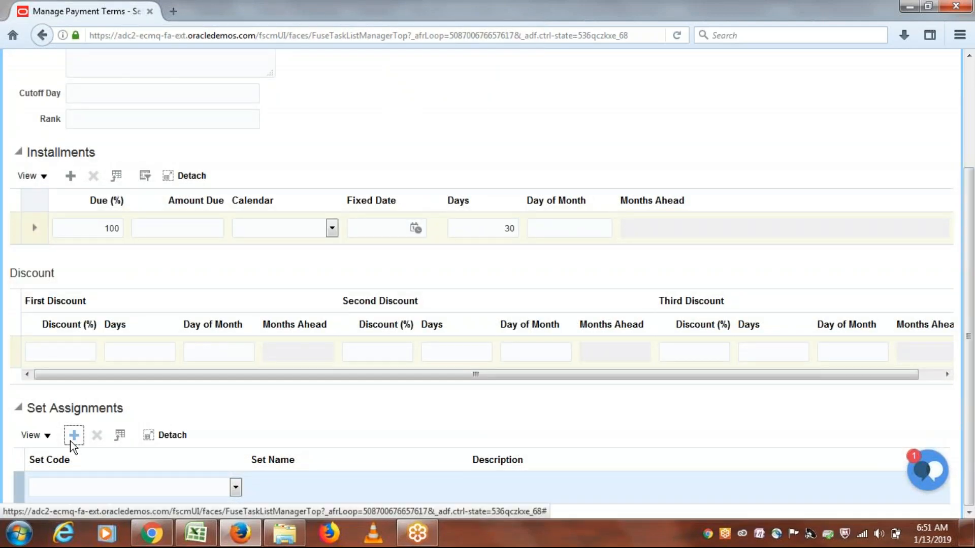
{"action": "left_click", "coordinate": [236, 490]}
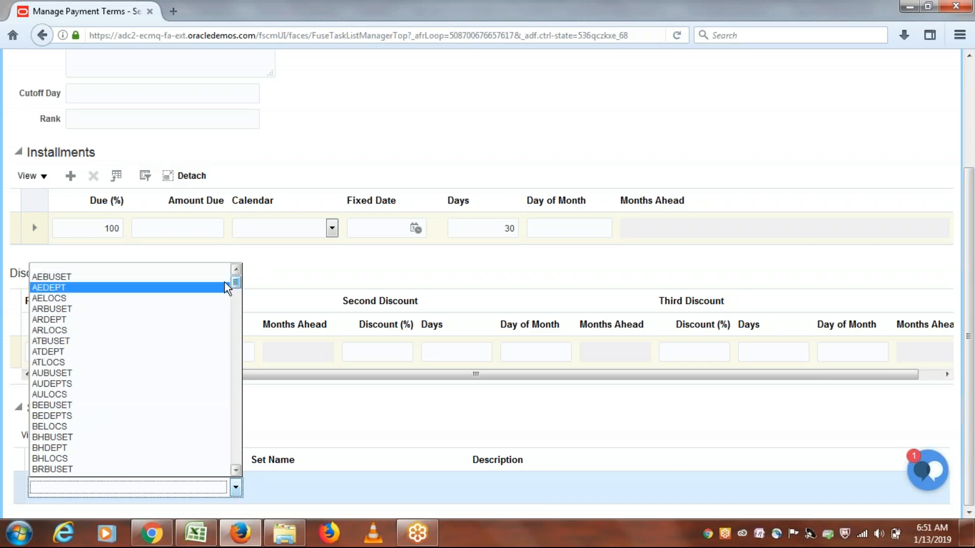
{"action": "key", "text": "e"}
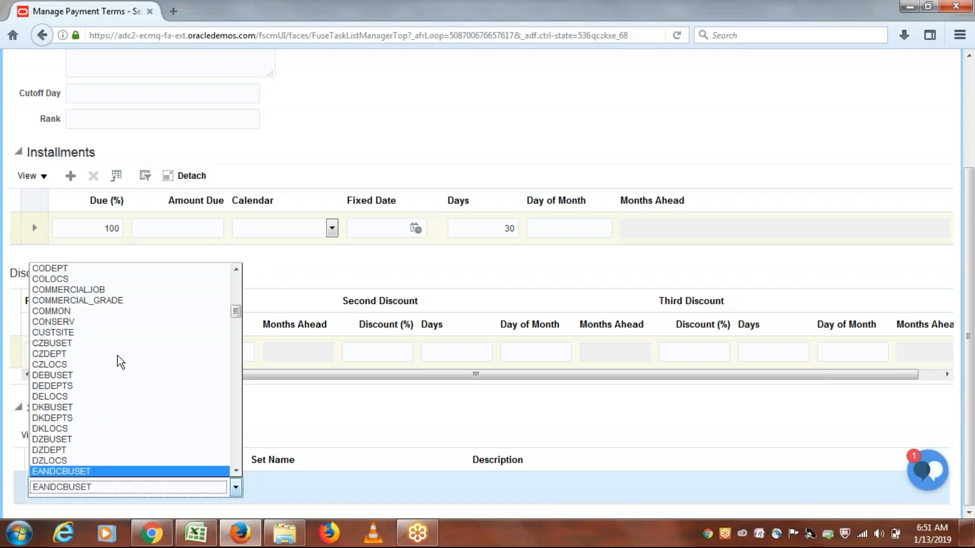
{"action": "key", "text": "Down"}
{"action": "key", "text": "Down"}
{"action": "key", "text": "Down"}
{"action": "key", "text": "Down"}
{"action": "key", "text": "Down"}
{"action": "key", "text": "Down"}
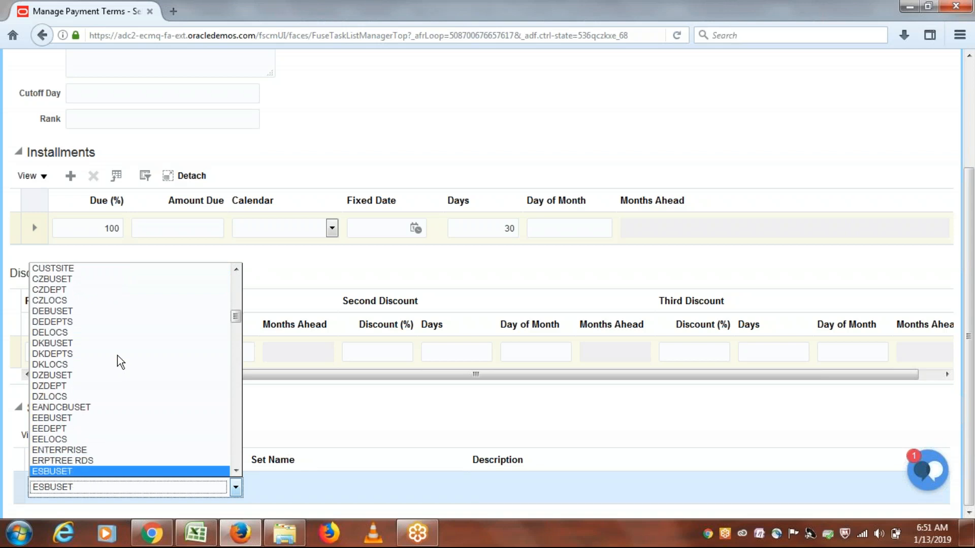
{"action": "left_click", "coordinate": [94, 461]}
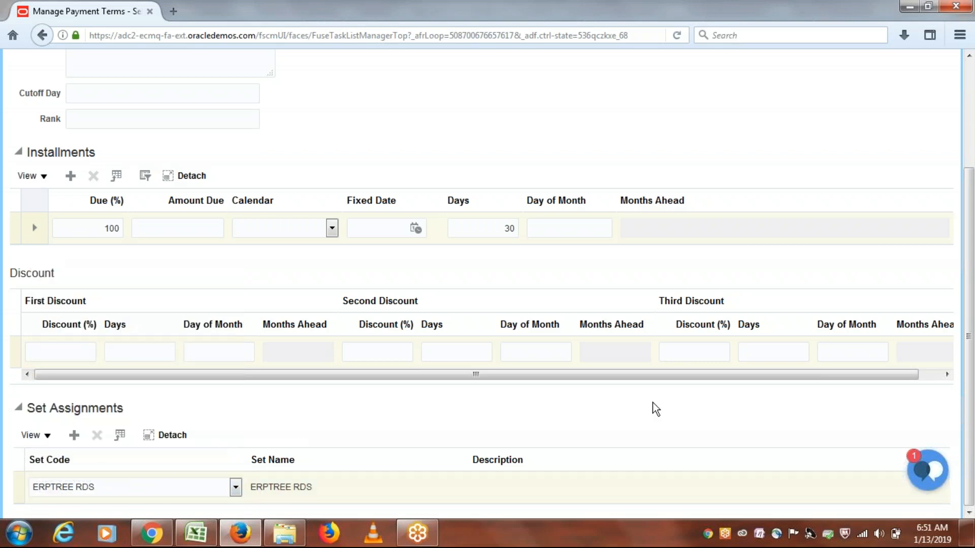
{"action": "left_click_drag", "start_coordinate": [973, 350], "coordinate": [973, 246]}
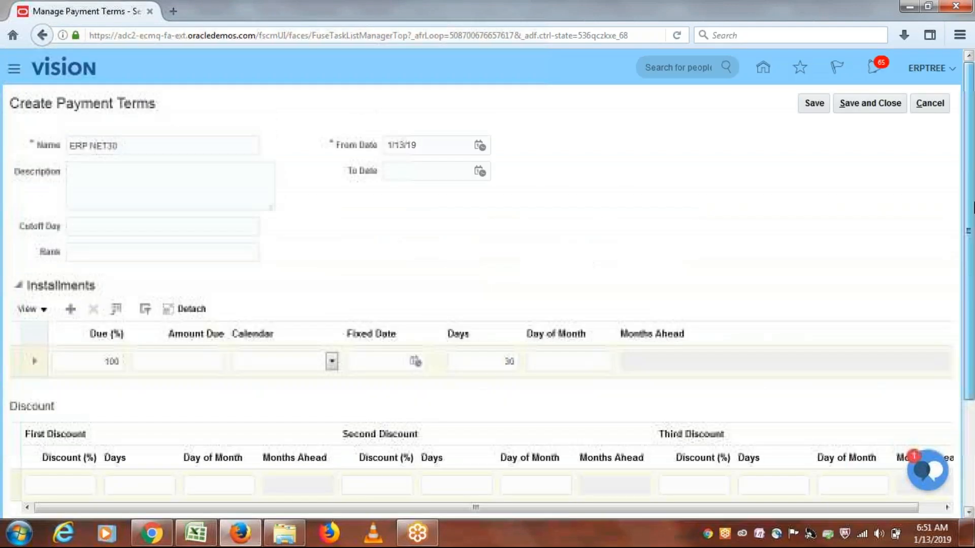
{"action": "left_click", "coordinate": [862, 104]}
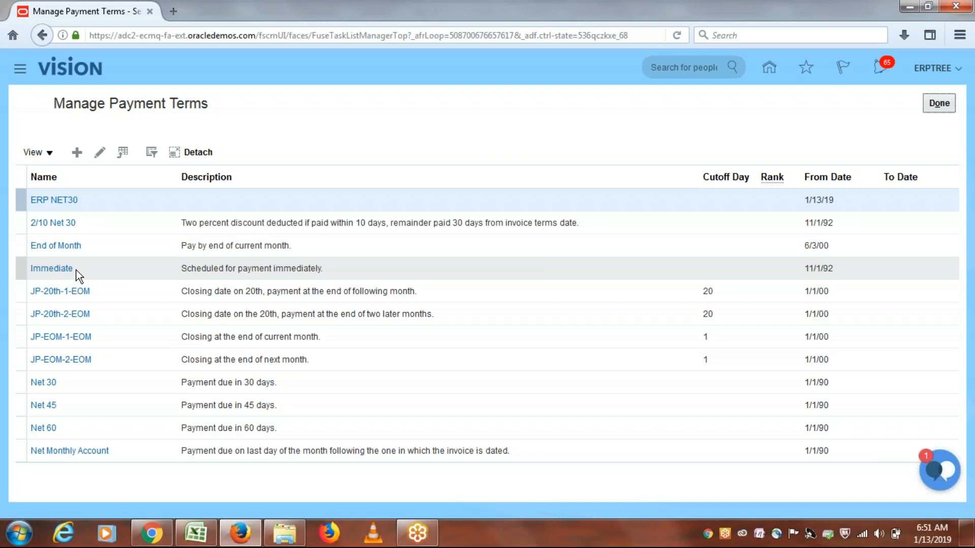
Open the Immediate payment terms and review their installment and set assignments.
{"action": "left_click", "coordinate": [46, 270]}
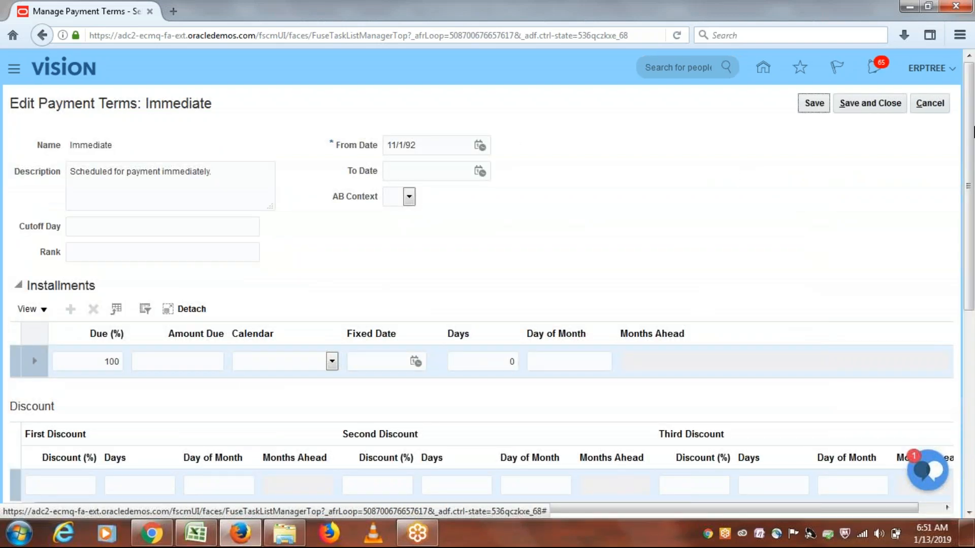
{"action": "left_click_drag", "start_coordinate": [972, 120], "coordinate": [971, 136]}
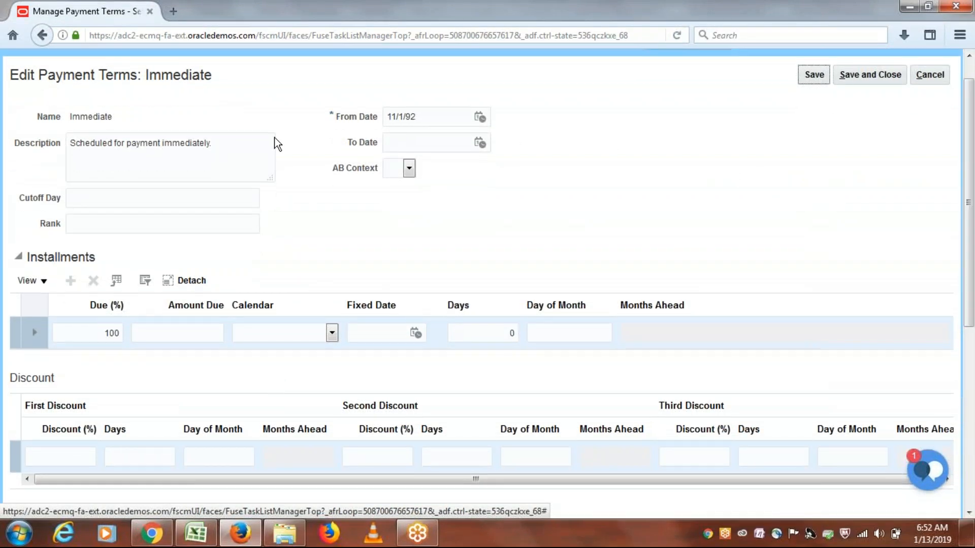
{"action": "left_click", "coordinate": [111, 332]}
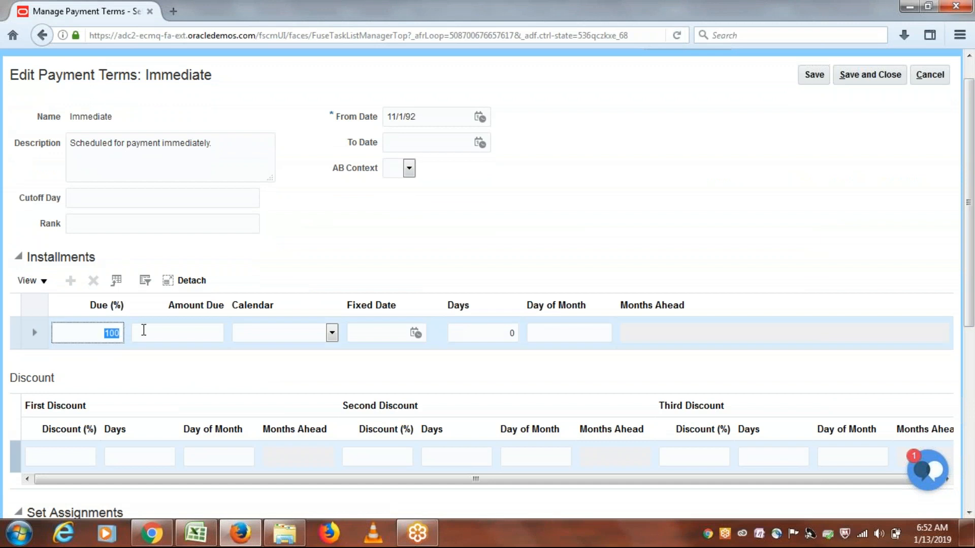
{"action": "left_click", "coordinate": [506, 333]}
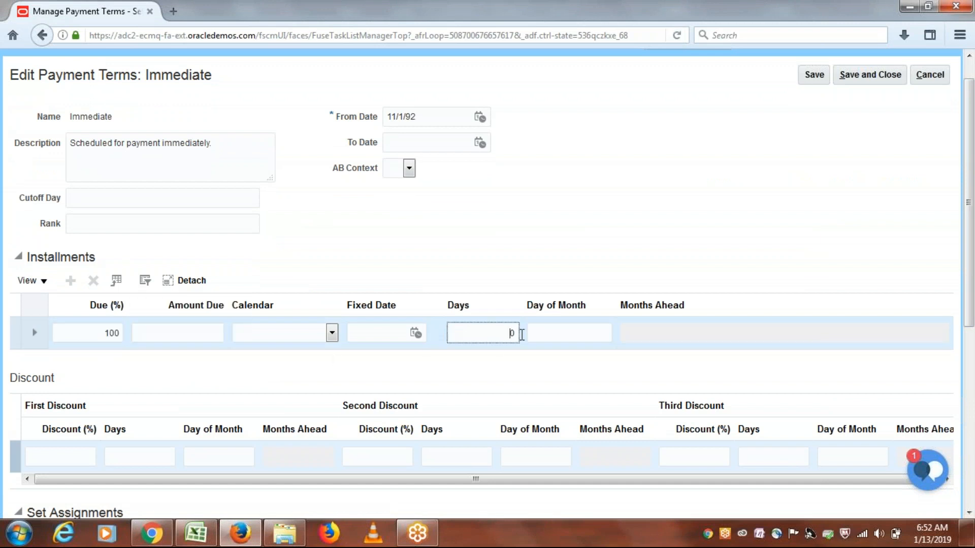
{"action": "left_click", "coordinate": [795, 229]}
{"action": "left_click_drag", "start_coordinate": [969, 150], "coordinate": [973, 335]}
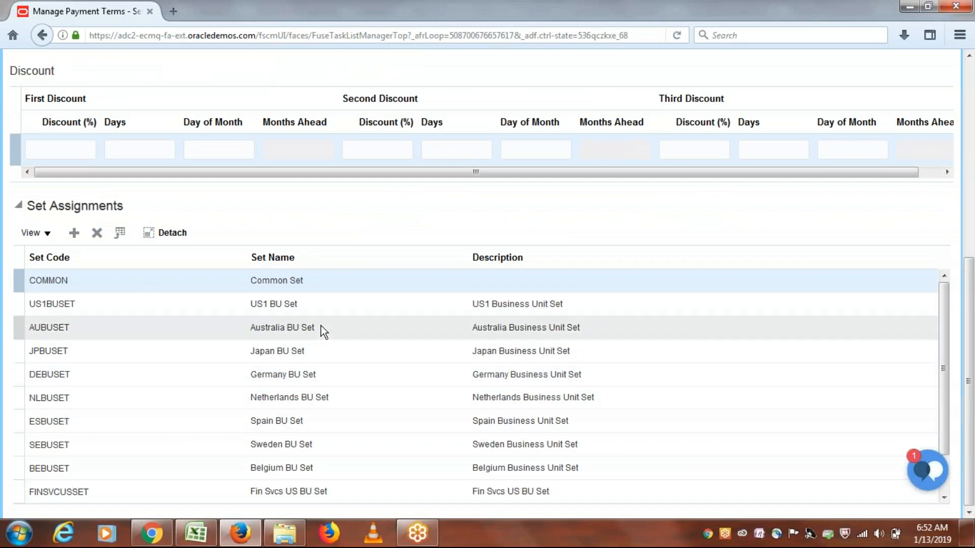
{"action": "left_click_drag", "start_coordinate": [944, 301], "coordinate": [972, 314]}
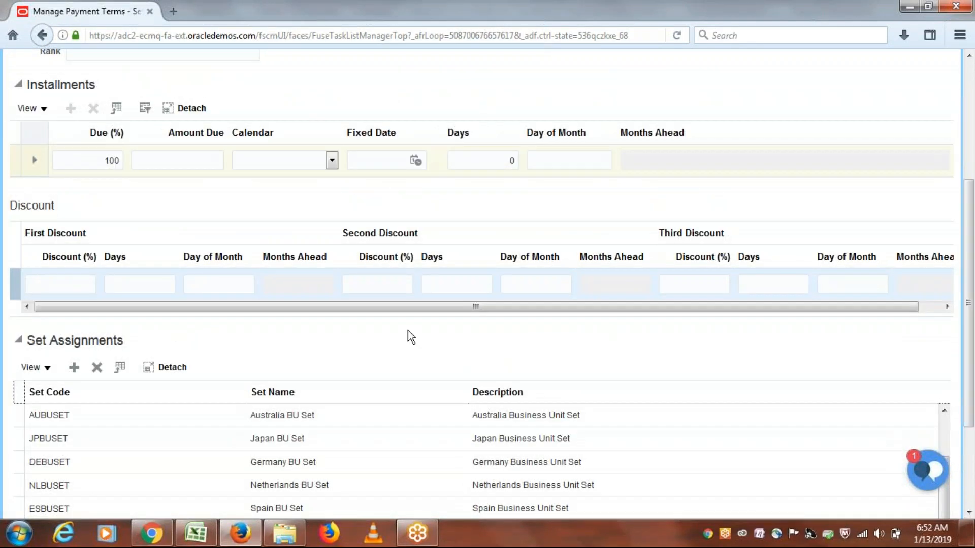
{"action": "left_click_drag", "start_coordinate": [946, 507], "coordinate": [951, 454]}
Add a set assignment with the set code ERPTREE RDS to the Immediate payment terms.
{"action": "left_click", "coordinate": [75, 367]}
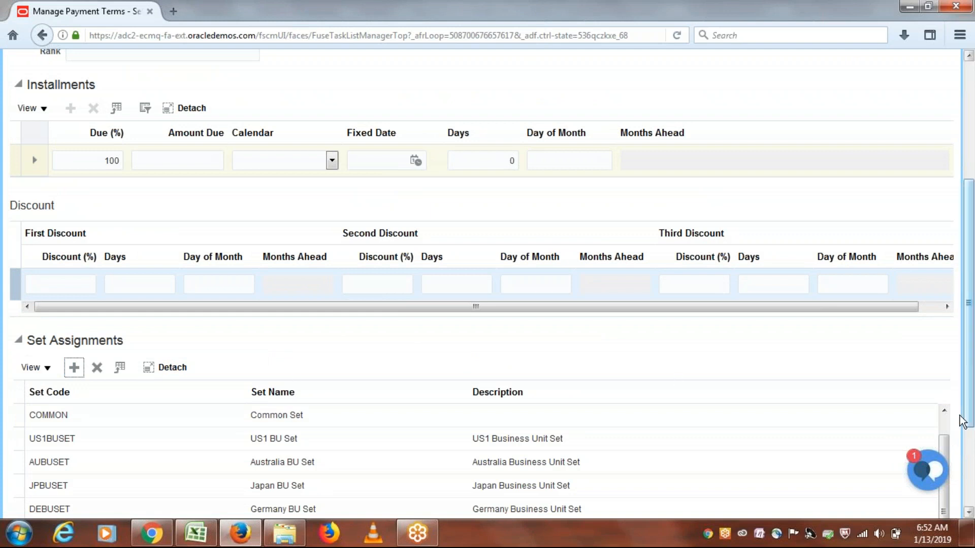
{"action": "left_click", "coordinate": [944, 411]}
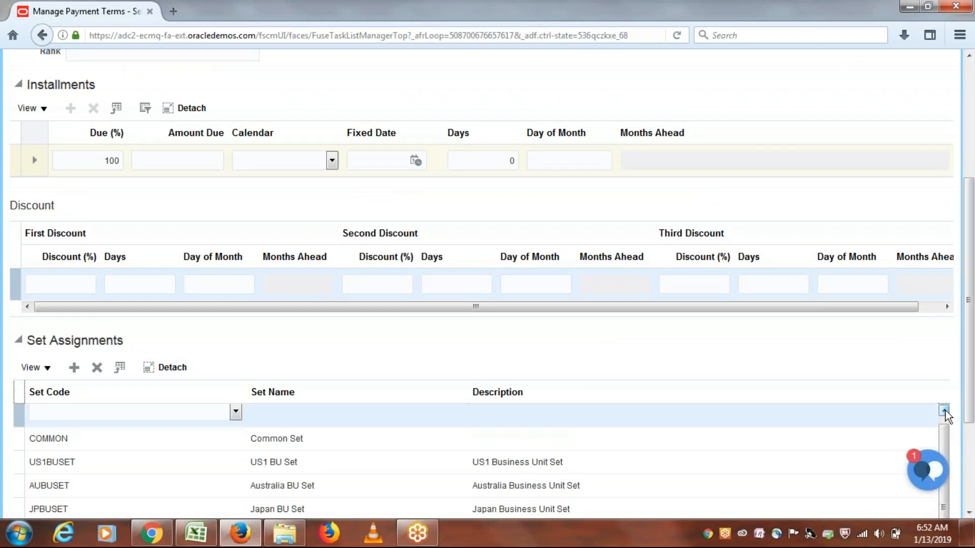
{"action": "left_click", "coordinate": [235, 412]}
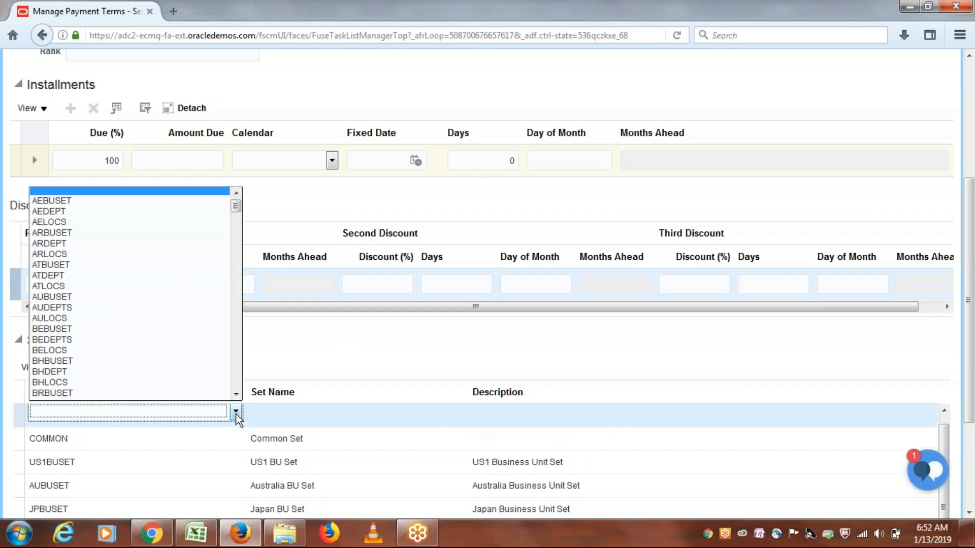
{"action": "key", "text": "e"}
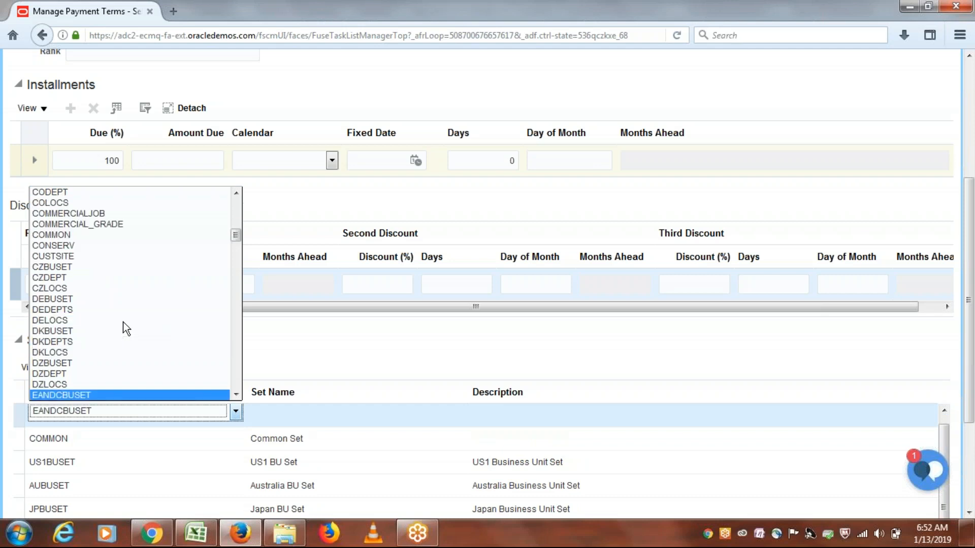
{"action": "key", "text": "Down"}
{"action": "key", "text": "Down"}
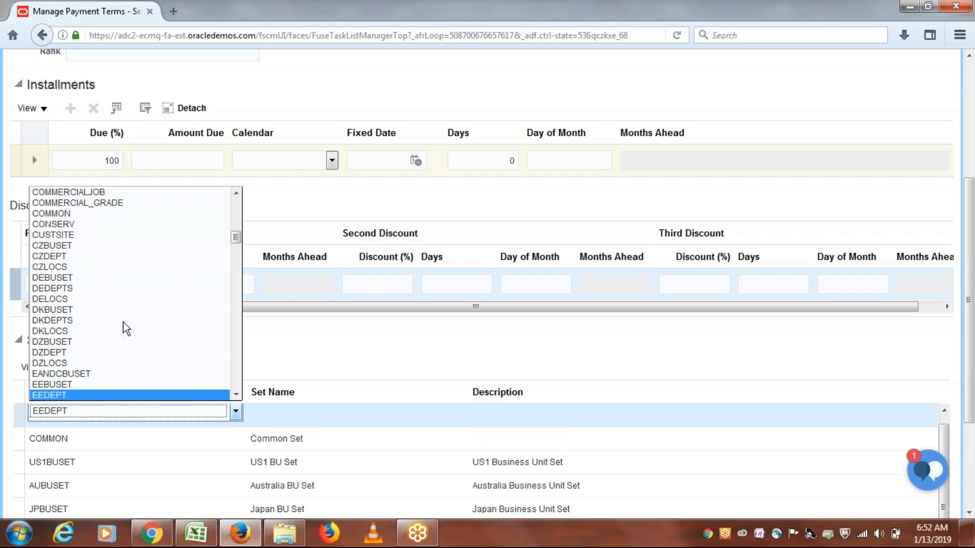
{"action": "key", "text": "Down"}
{"action": "key", "text": "Down"}
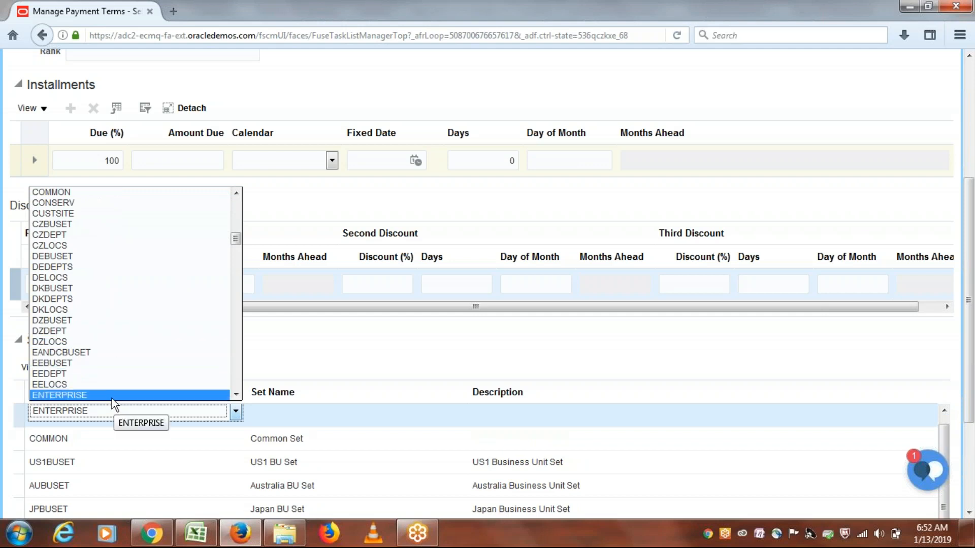
{"action": "key", "text": "Down"}
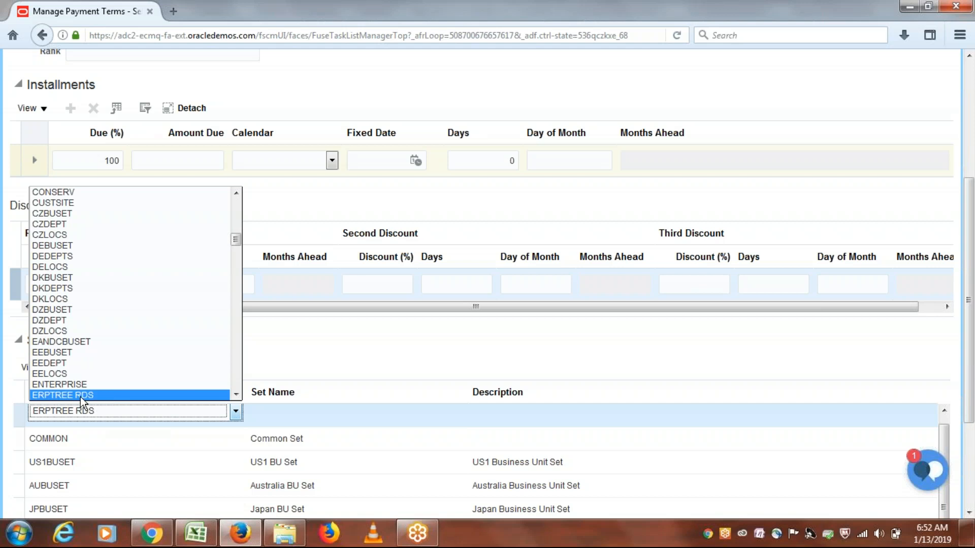
{"action": "key", "text": "Return"}
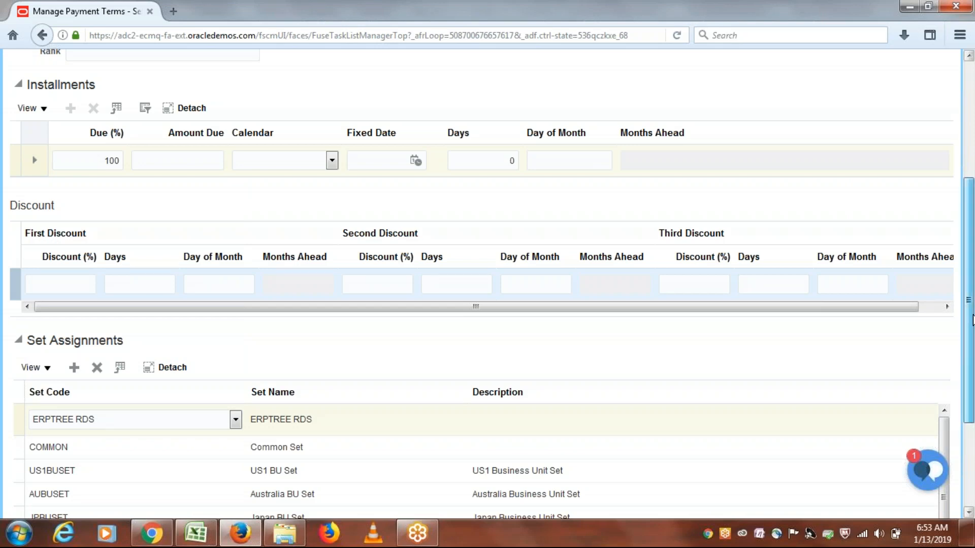
Save and close the Immediate payment terms, and finish managing payment terms to return to the implementation project.
{"action": "left_click_drag", "start_coordinate": [974, 320], "coordinate": [974, 314]}
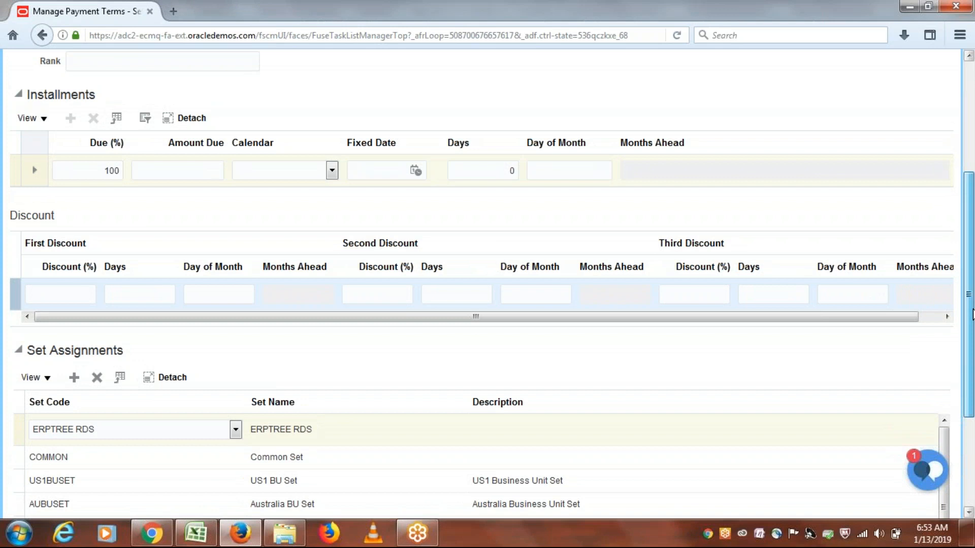
{"action": "left_click_drag", "start_coordinate": [974, 315], "coordinate": [973, 178]}
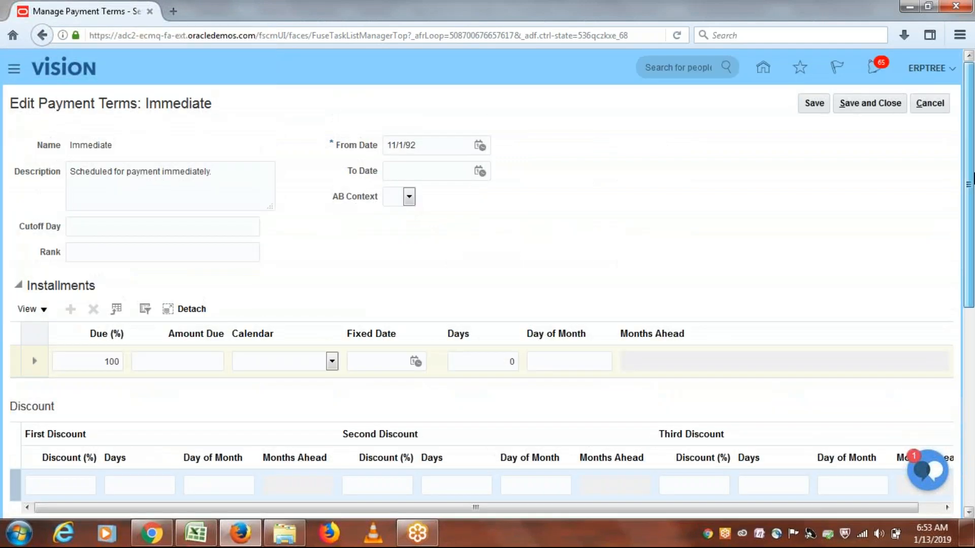
{"action": "left_click", "coordinate": [866, 107]}
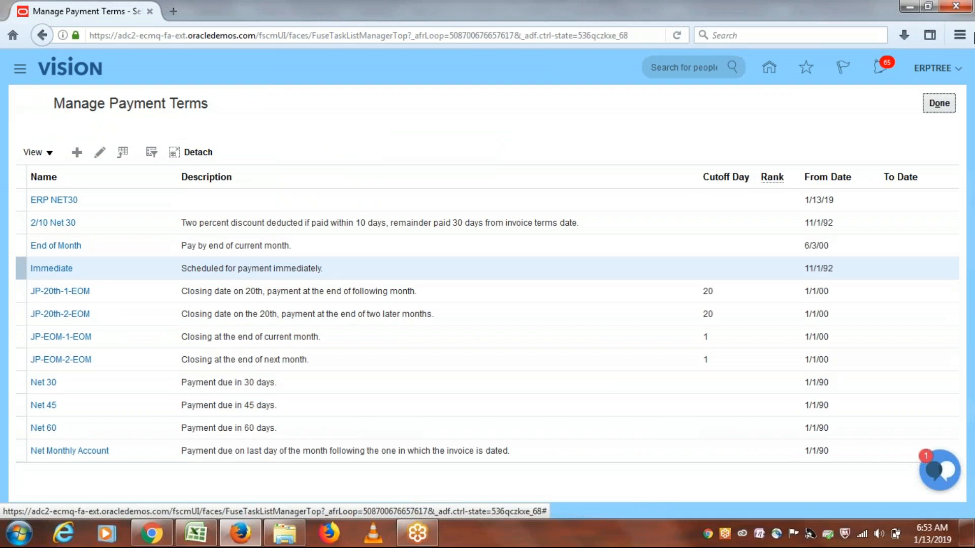
{"action": "left_click", "coordinate": [939, 104]}
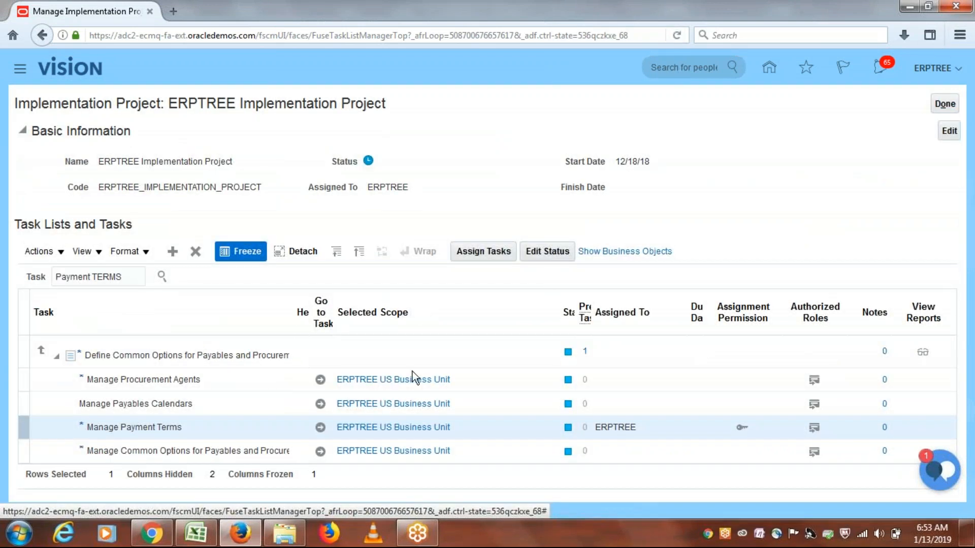
Search the project tasks for Manage Business Unit and go to the one under Financials > Define Business Units.
{"action": "left_click", "coordinate": [216, 534]}
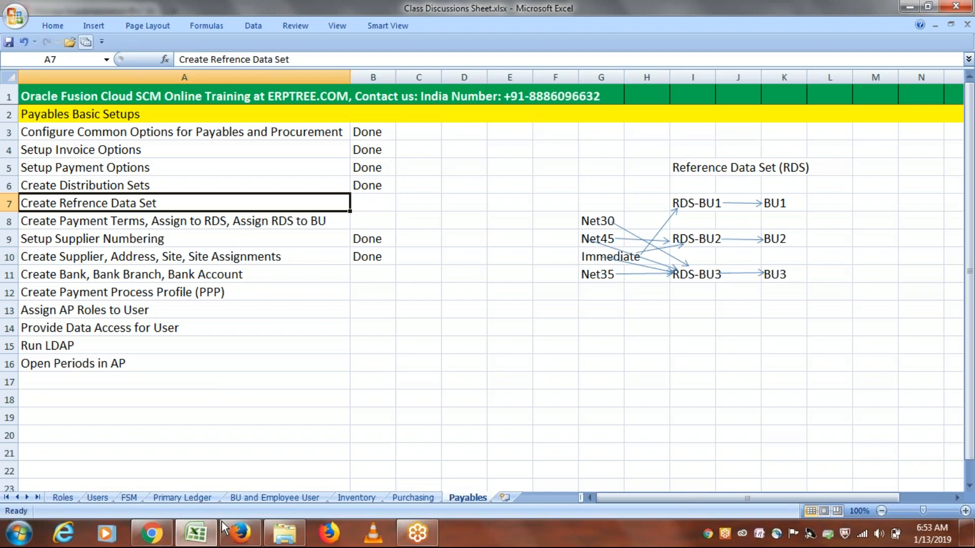
{"action": "left_click", "coordinate": [240, 534]}
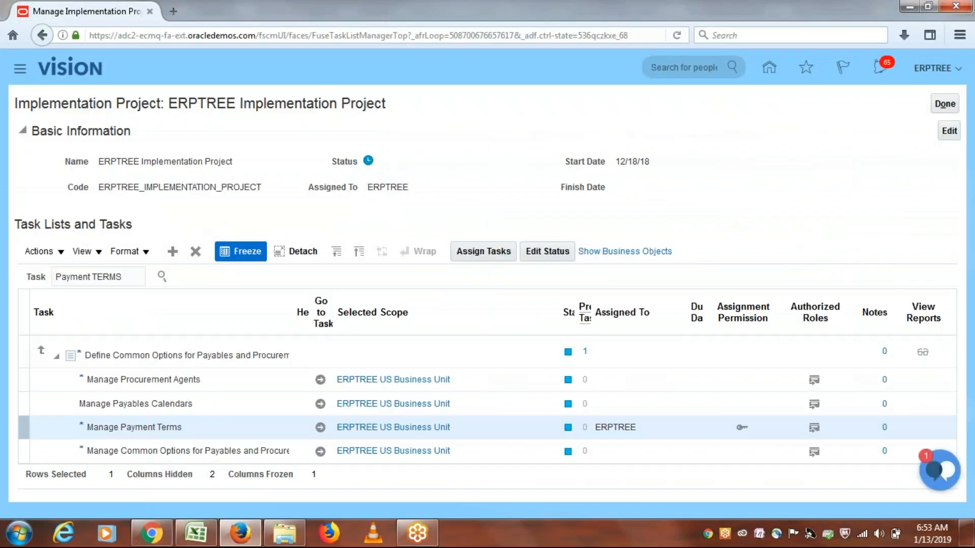
{"action": "left_click", "coordinate": [128, 279]}
{"action": "key", "text": "ctrl+a"}
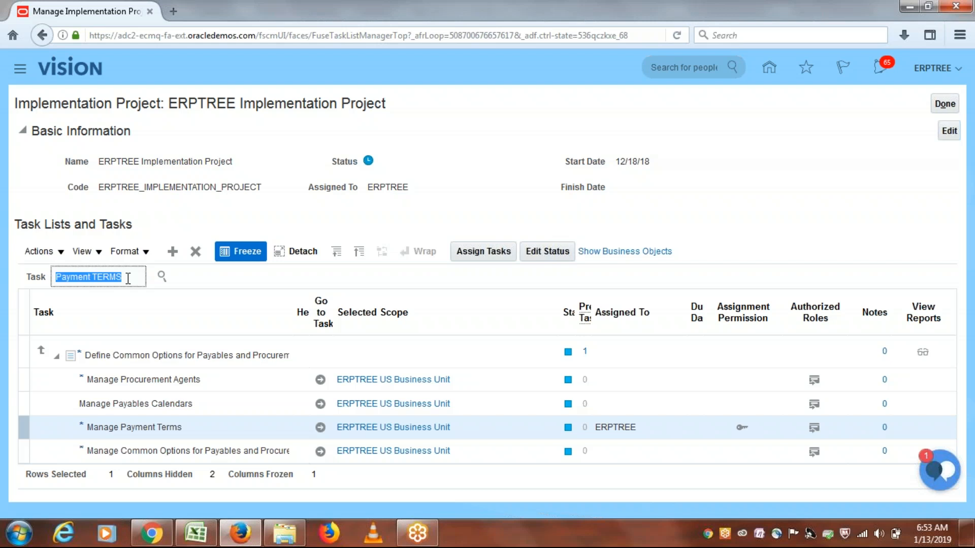
{"action": "type", "text": "Mana"}
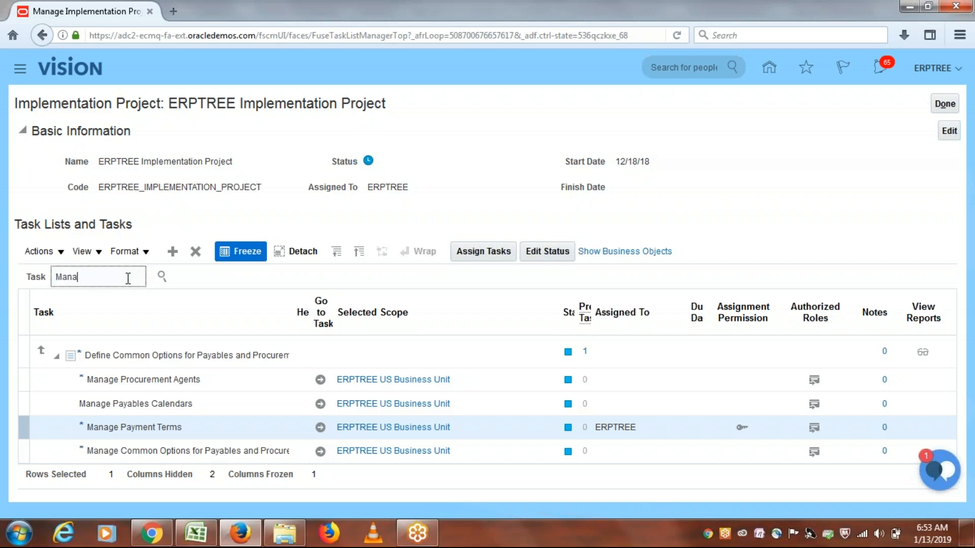
{"action": "type", "text": "ge Business Unit"}
{"action": "left_click", "coordinate": [162, 278]}
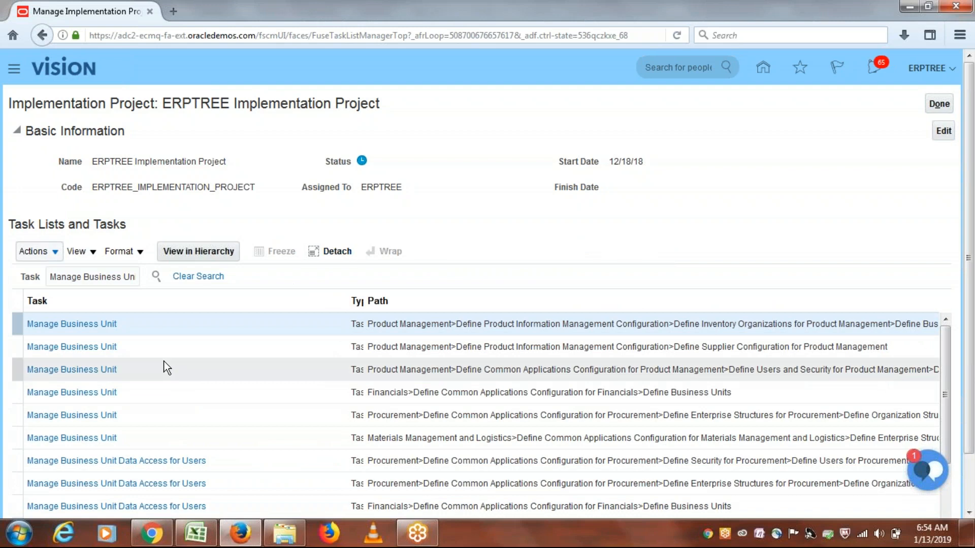
{"action": "left_click", "coordinate": [76, 392]}
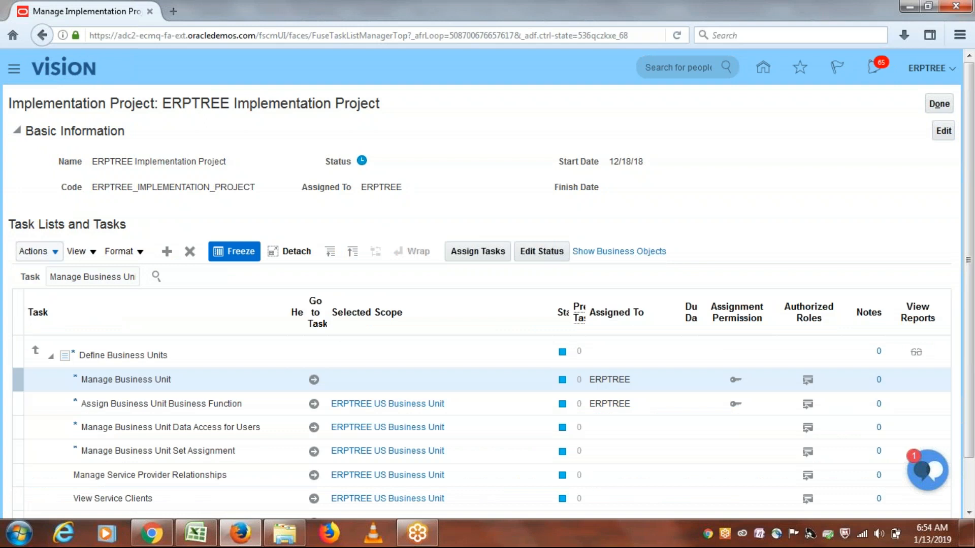
{"action": "left_click", "coordinate": [313, 380]}
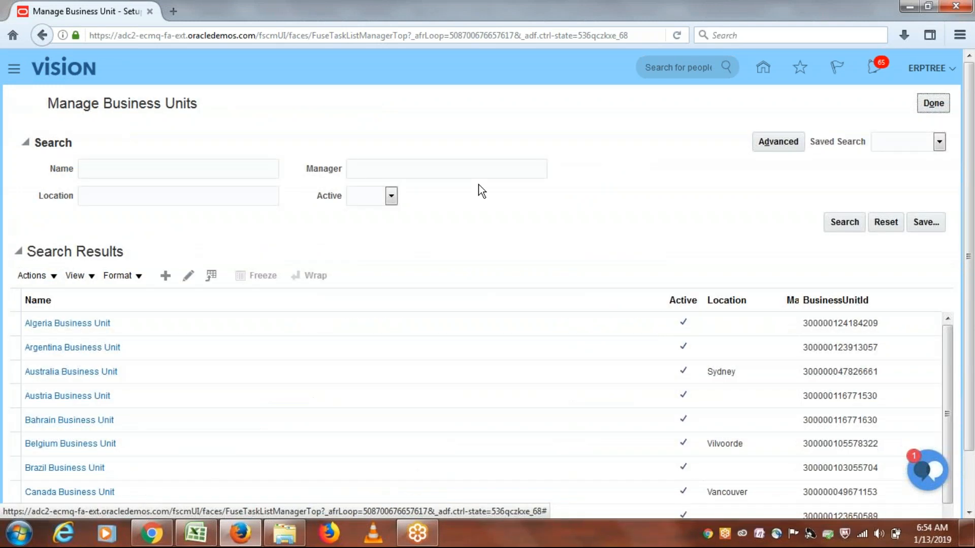
Search the business units for ERPTREE and open ERPTREE US Business Unit for editing.
{"action": "left_click", "coordinate": [168, 173]}
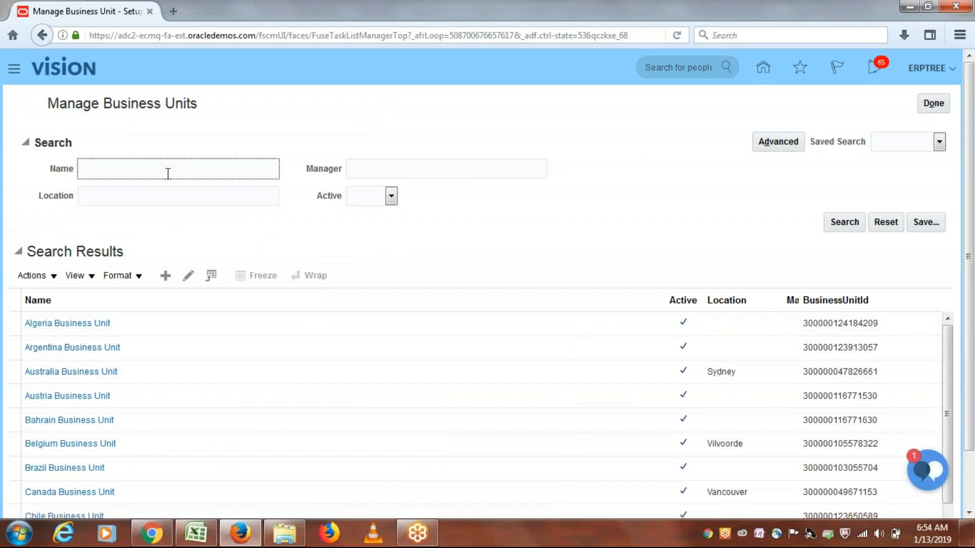
{"action": "type", "text": "ERPTREE"}
{"action": "left_click", "coordinate": [846, 223]}
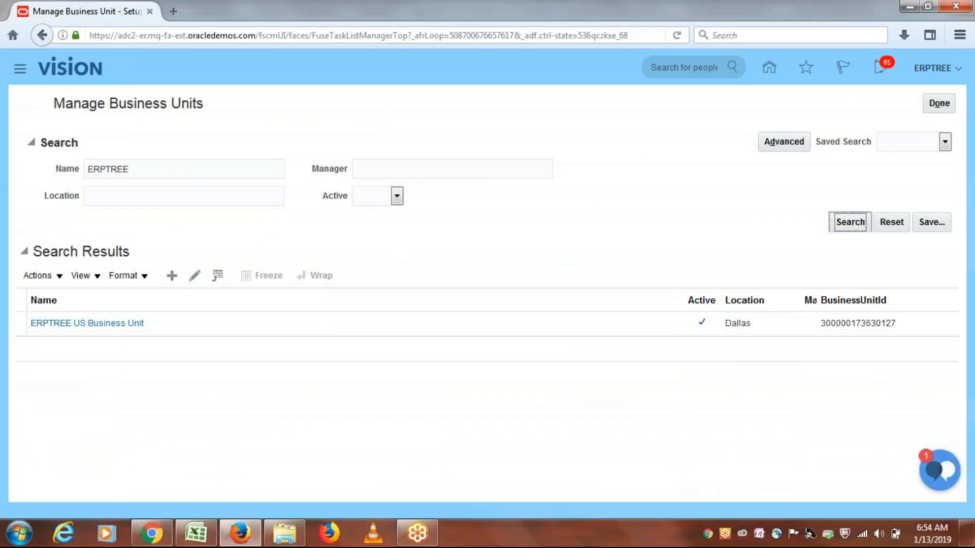
{"action": "left_click", "coordinate": [101, 325]}
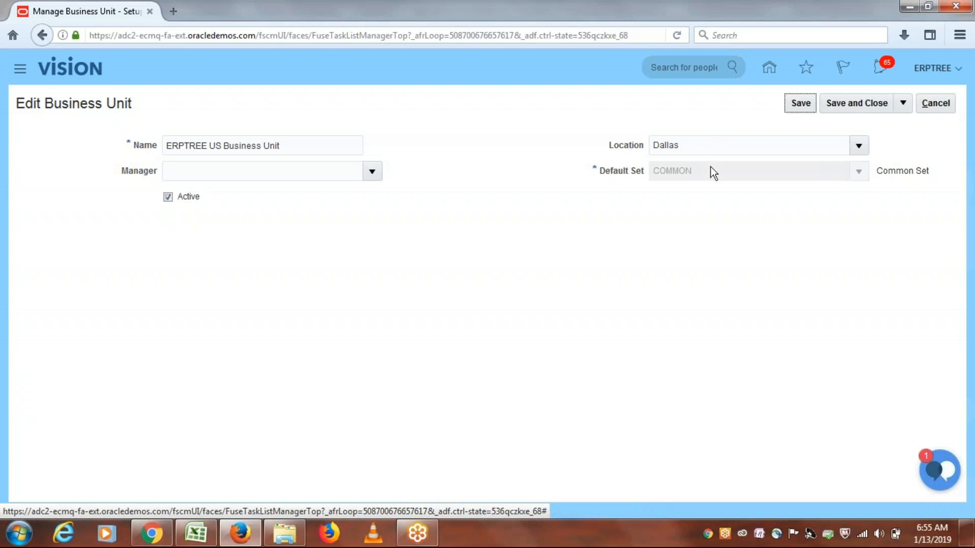
Inspect the Default Set field of ERPTREE US Business Unit, and save and close the business unit.
{"action": "double_click", "coordinate": [711, 168]}
{"action": "left_click", "coordinate": [711, 166]}
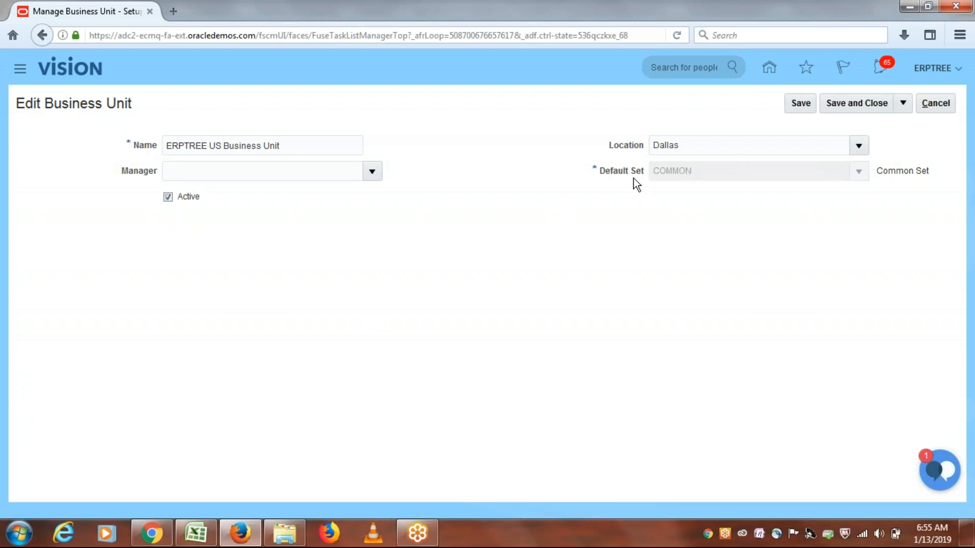
{"action": "left_click", "coordinate": [355, 143]}
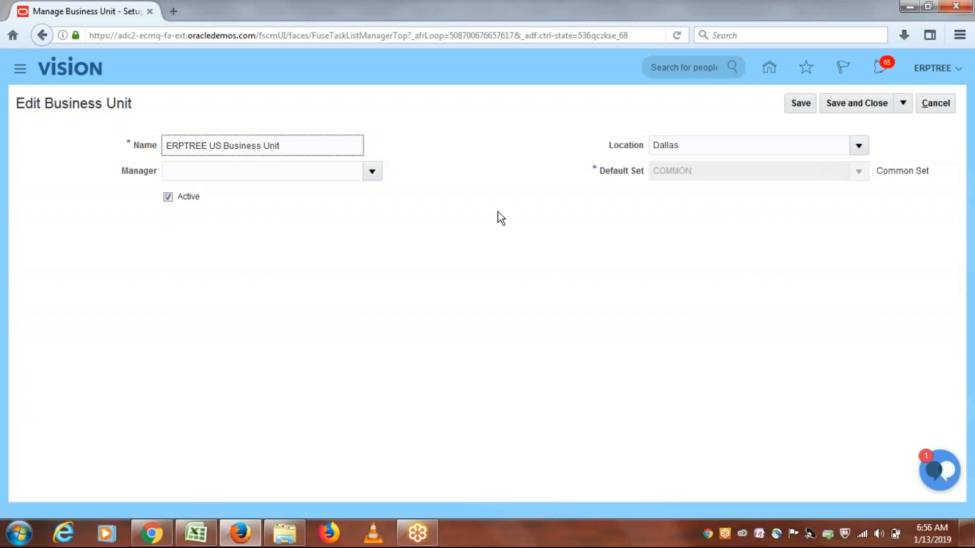
{"action": "left_click", "coordinate": [632, 172]}
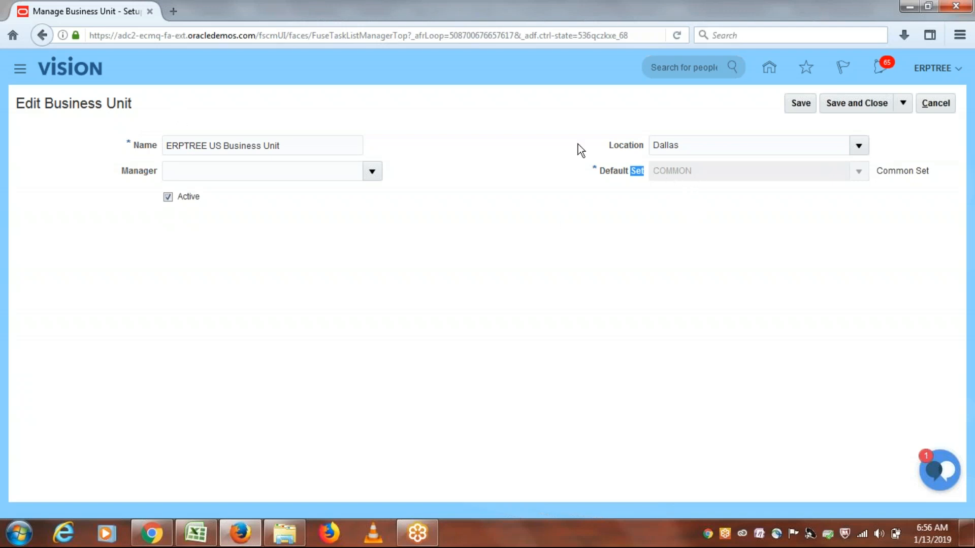
{"action": "left_click", "coordinate": [854, 110]}
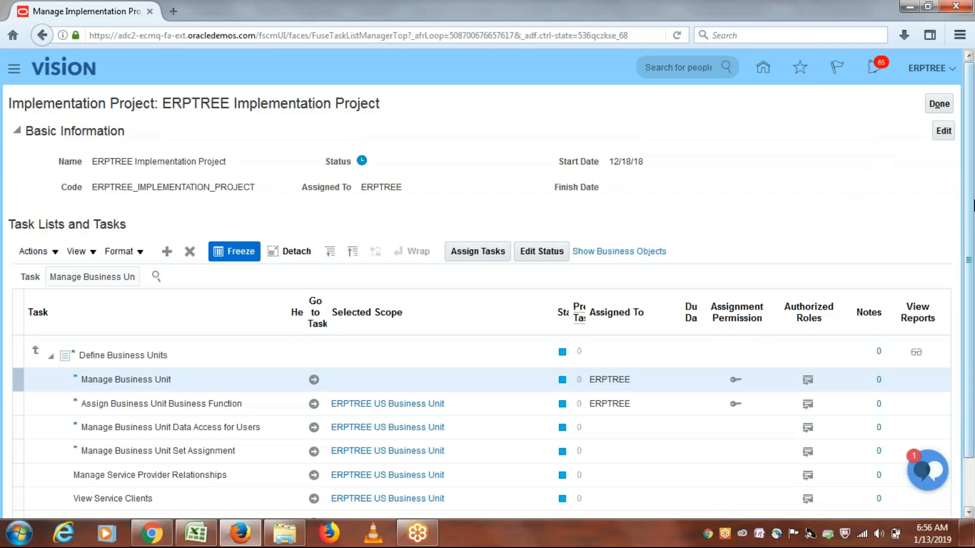
Switch to the Class Discussions Sheet in Excel and highlight the words Assign RDS to BU in the payment terms entry.
{"action": "left_click", "coordinate": [196, 533]}
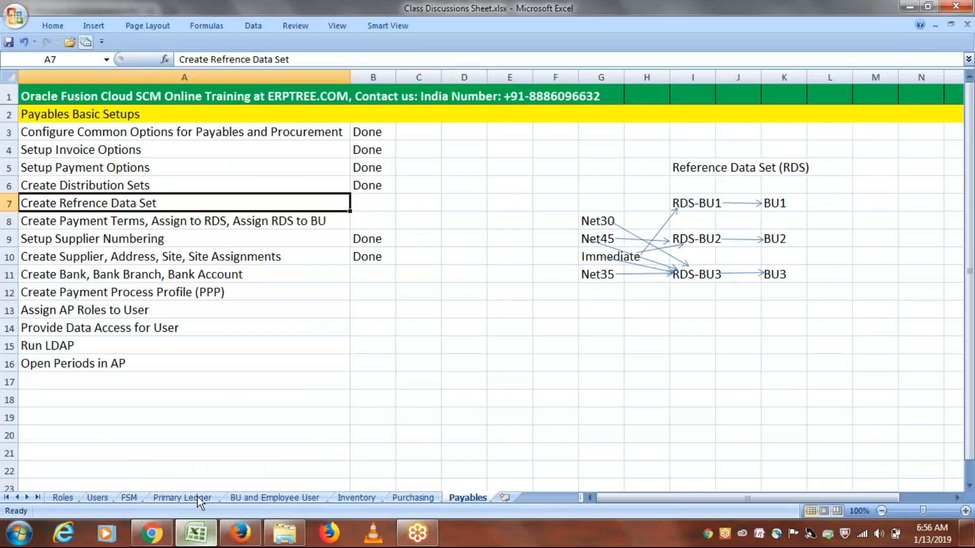
{"action": "double_click", "coordinate": [237, 219]}
{"action": "left_click_drag", "start_coordinate": [233, 220], "coordinate": [334, 217]}
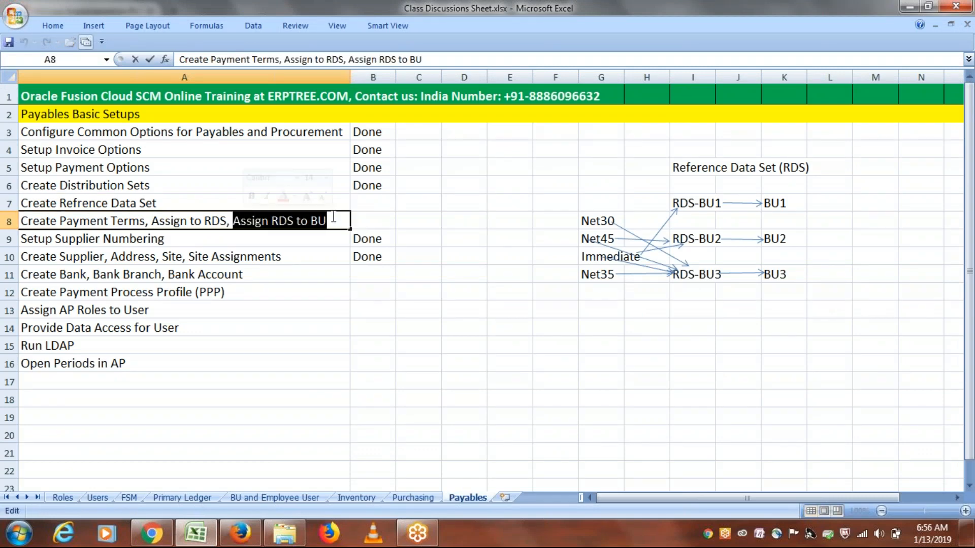
{"action": "left_click", "coordinate": [429, 271]}
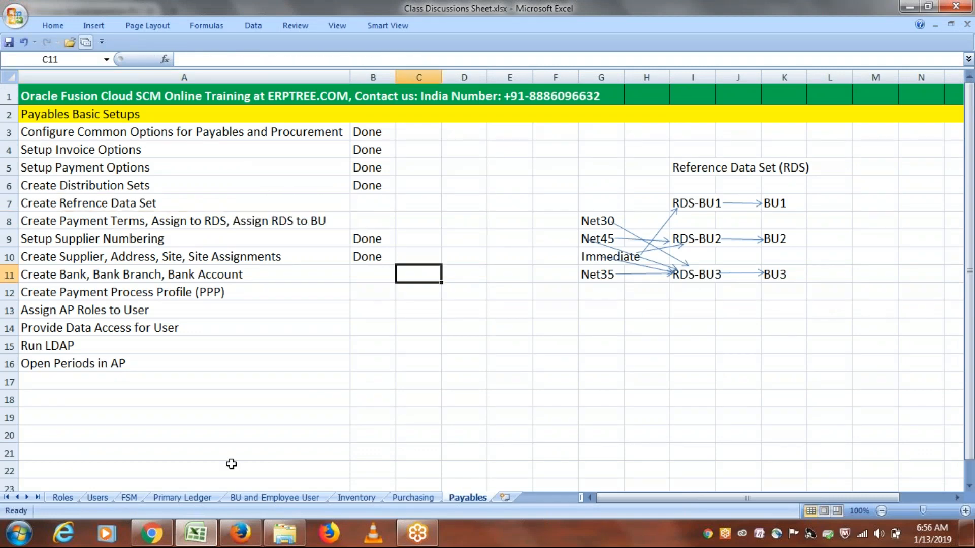
Switch to the ERPTREE Implementation Project in Firefox and go to the Manage Business Unit Set Assignment task for ERPTREE US Business Unit.
{"action": "mouse_move", "coordinate": [167, 533]}
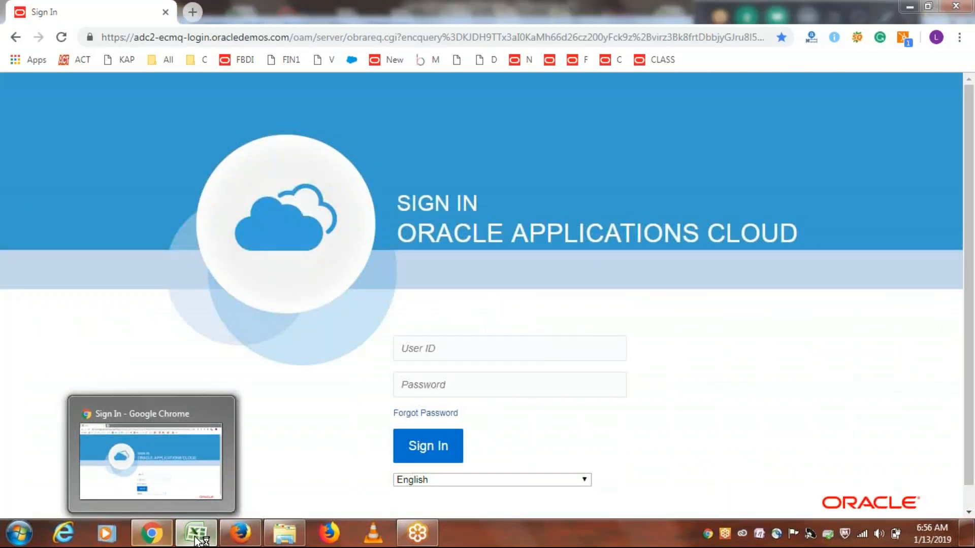
{"action": "mouse_move", "coordinate": [215, 538]}
{"action": "left_click", "coordinate": [252, 536]}
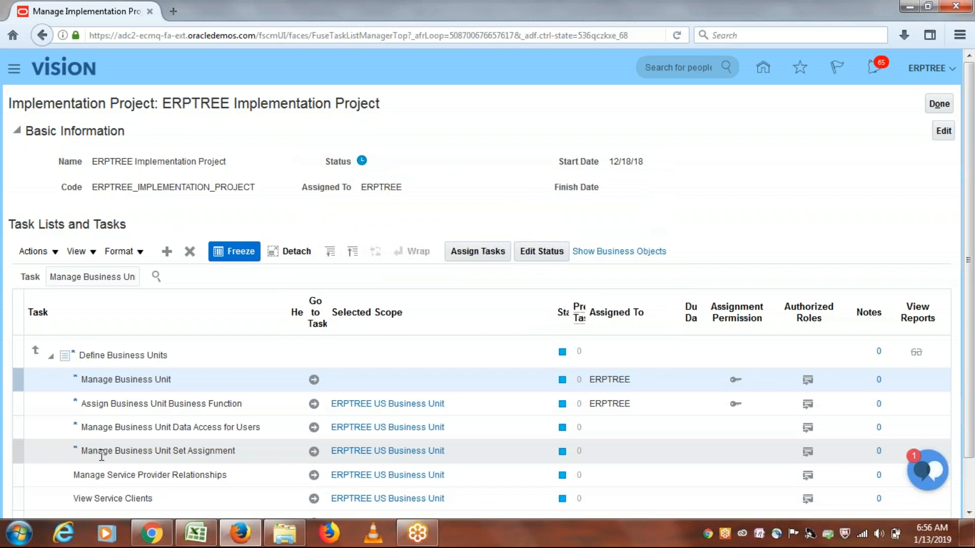
{"action": "left_click", "coordinate": [313, 452]}
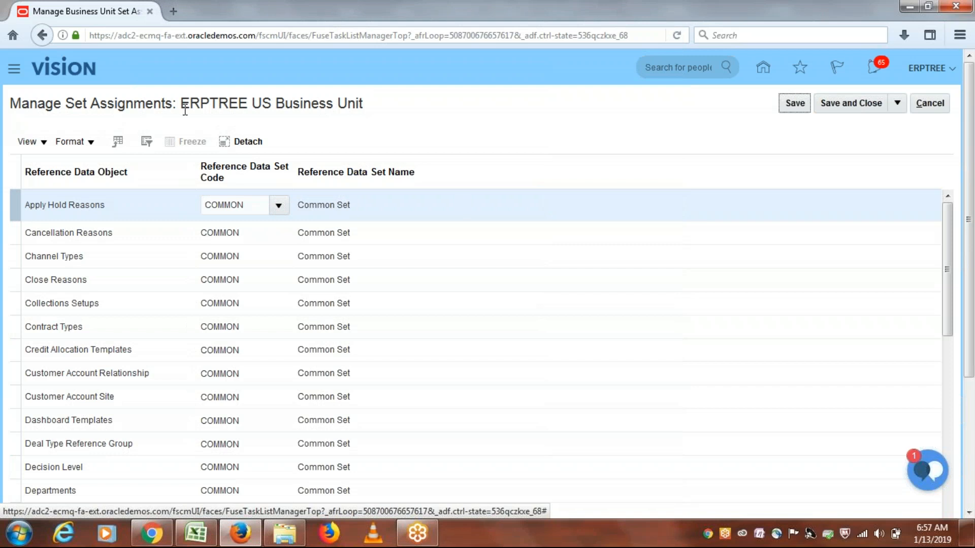
Examine the reference data objects and their assigned set codes for ERPTREE US Business Unit, highlighting the business unit name in the heading.
{"action": "left_click_drag", "start_coordinate": [182, 101], "coordinate": [369, 96]}
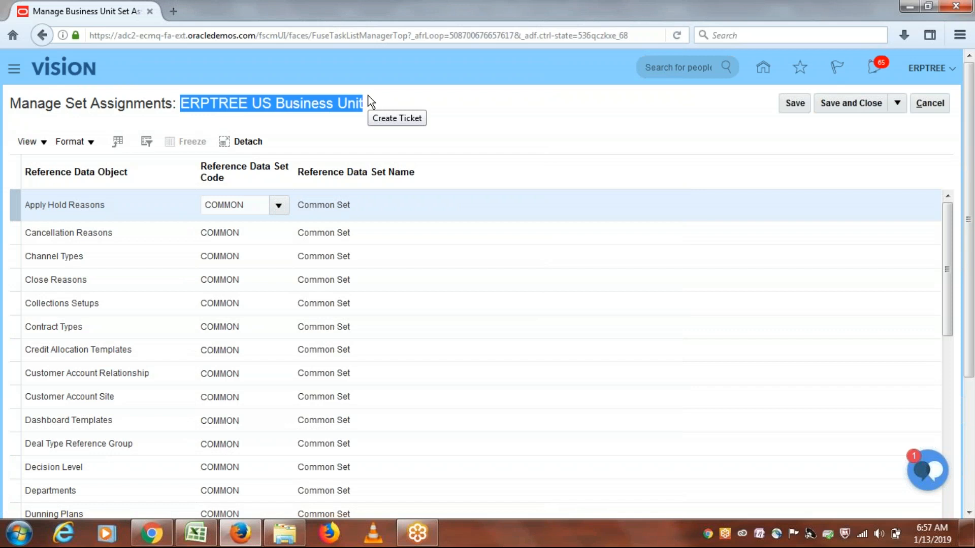
{"action": "left_click", "coordinate": [266, 103]}
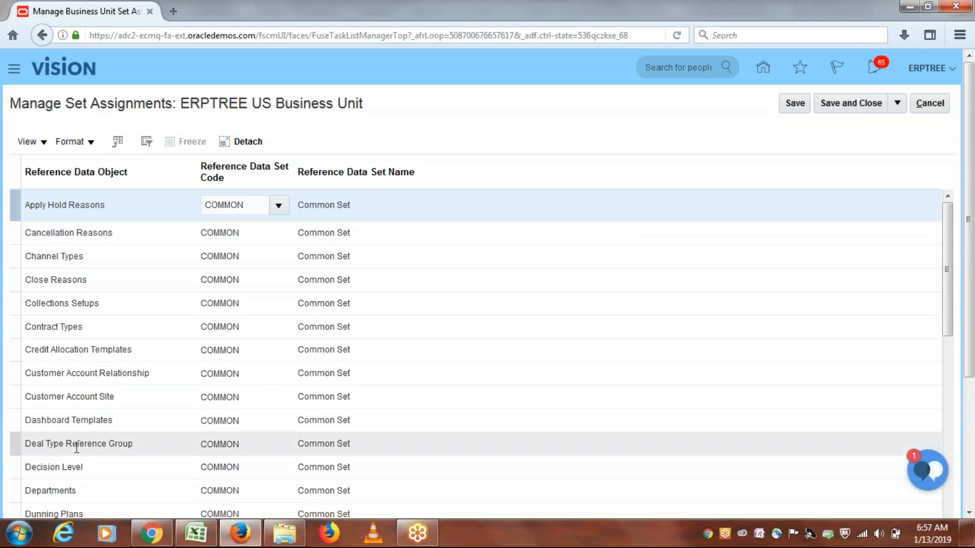
{"action": "scroll", "coordinate": [951, 221], "scroll_direction": "down", "scroll_amount": 3}
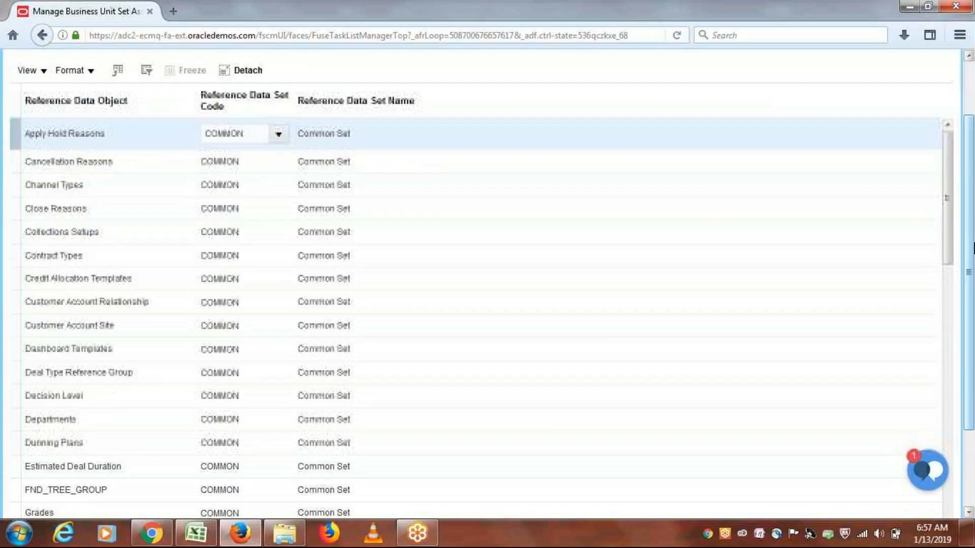
{"action": "left_click_drag", "start_coordinate": [949, 214], "coordinate": [941, 419]}
{"action": "left_click_drag", "start_coordinate": [940, 437], "coordinate": [958, 489]}
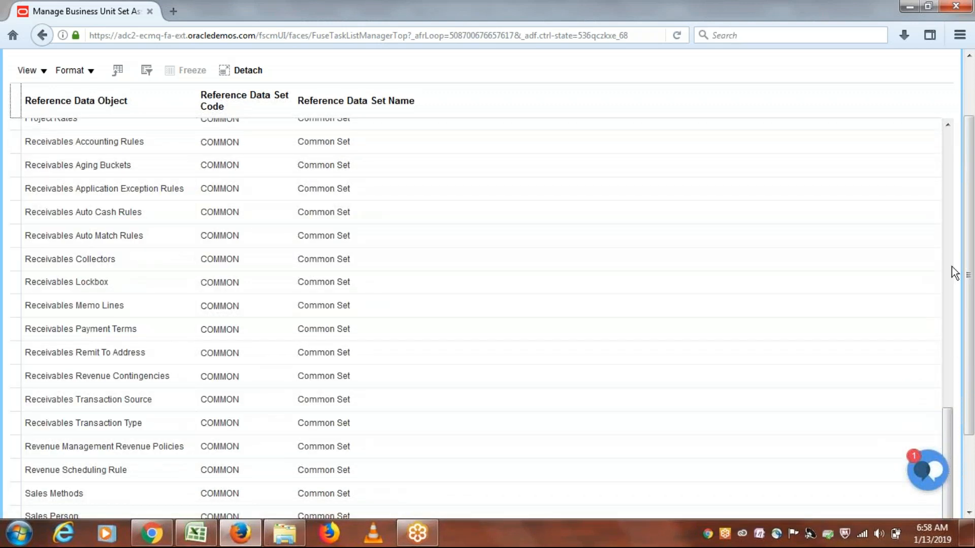
{"action": "left_click", "coordinate": [949, 257]}
{"action": "left_click_drag", "start_coordinate": [948, 257], "coordinate": [945, 211]}
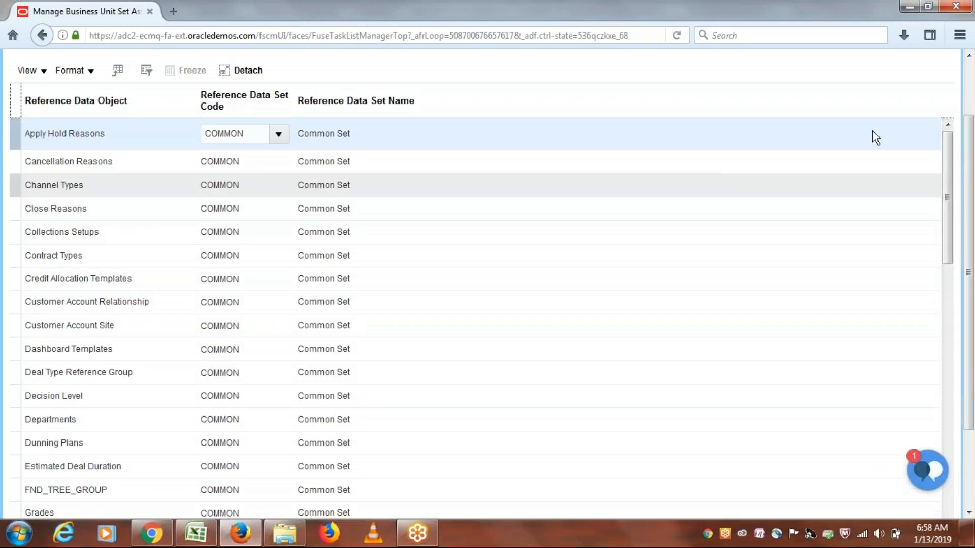
{"action": "scroll", "coordinate": [837, 125], "scroll_direction": "up", "scroll_amount": 3}
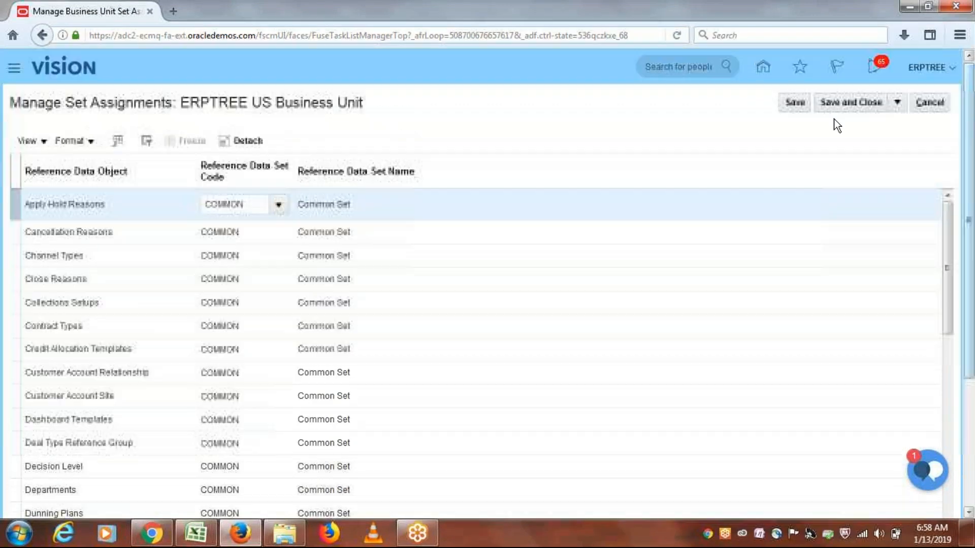
{"action": "triple_click", "coordinate": [289, 99]}
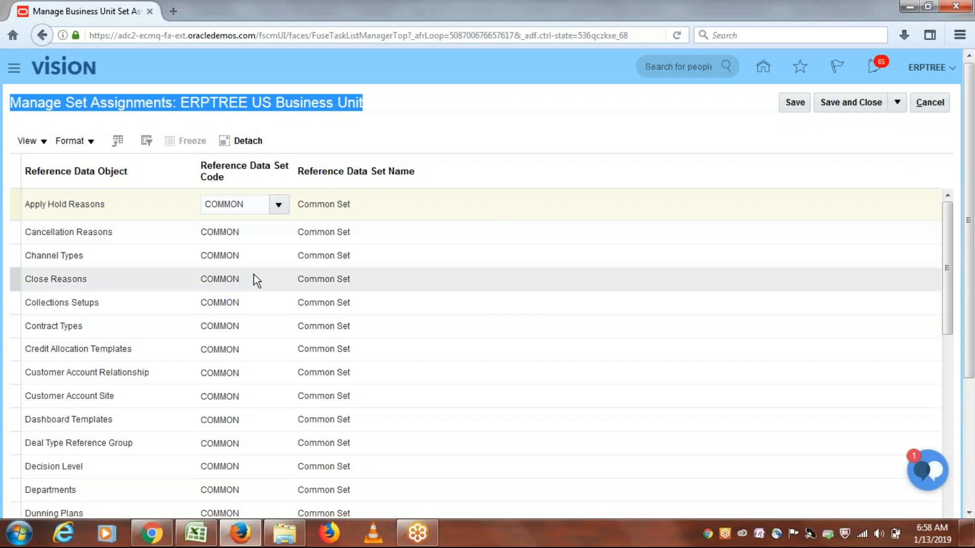
Find Payables Payment Terms among the reference data objects and open its reference data set code for editing.
{"action": "left_click_drag", "start_coordinate": [970, 218], "coordinate": [972, 263]}
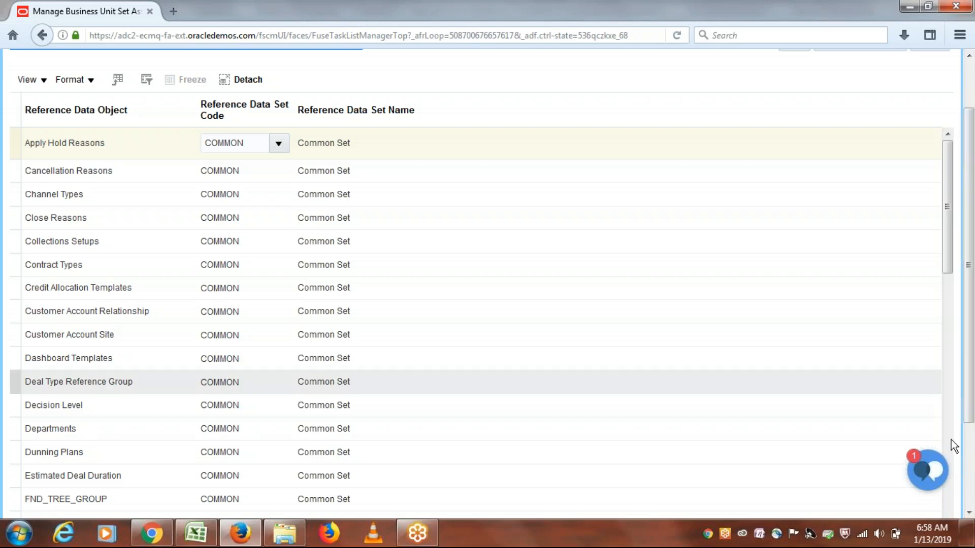
{"action": "left_click", "coordinate": [949, 218]}
{"action": "left_click_drag", "start_coordinate": [948, 217], "coordinate": [953, 412]}
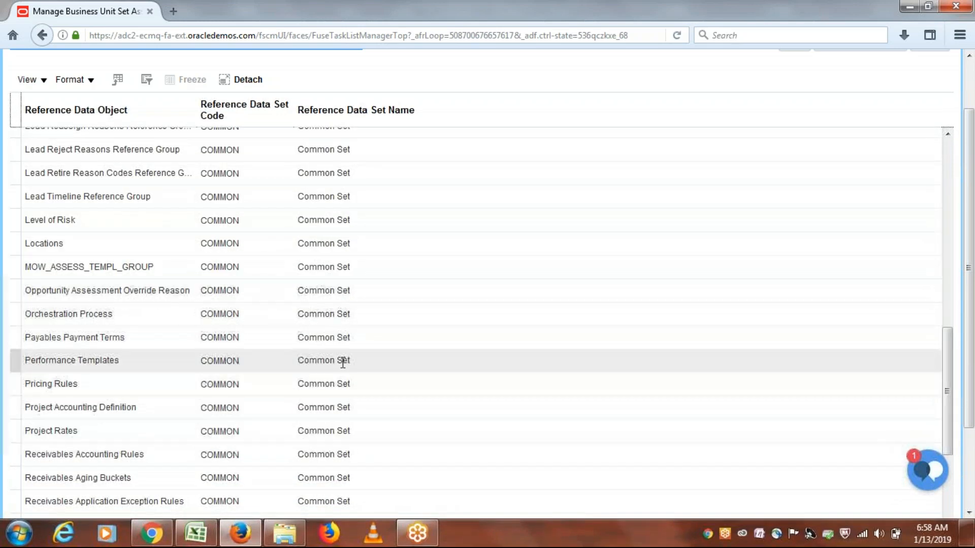
{"action": "left_click", "coordinate": [122, 337]}
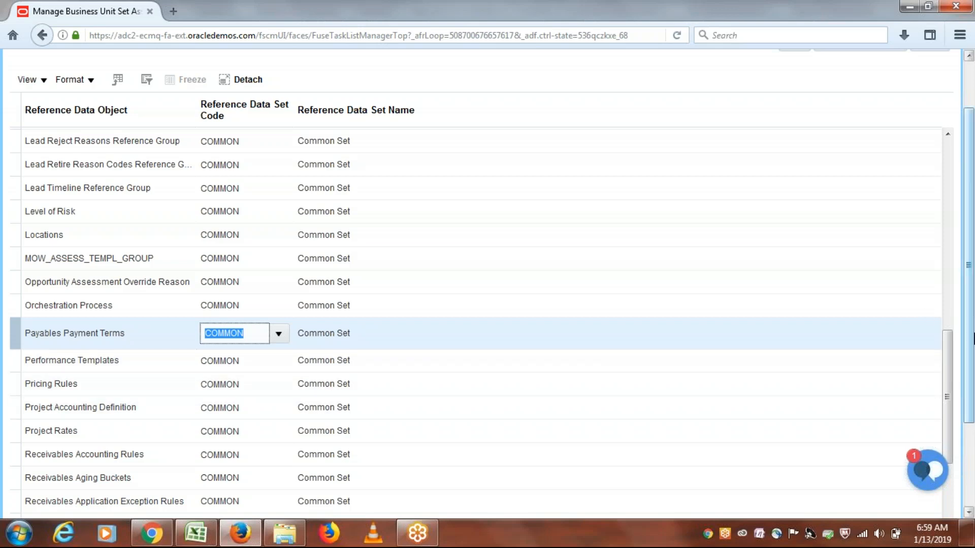
{"action": "scroll", "coordinate": [973, 338], "scroll_direction": "up", "scroll_amount": 2}
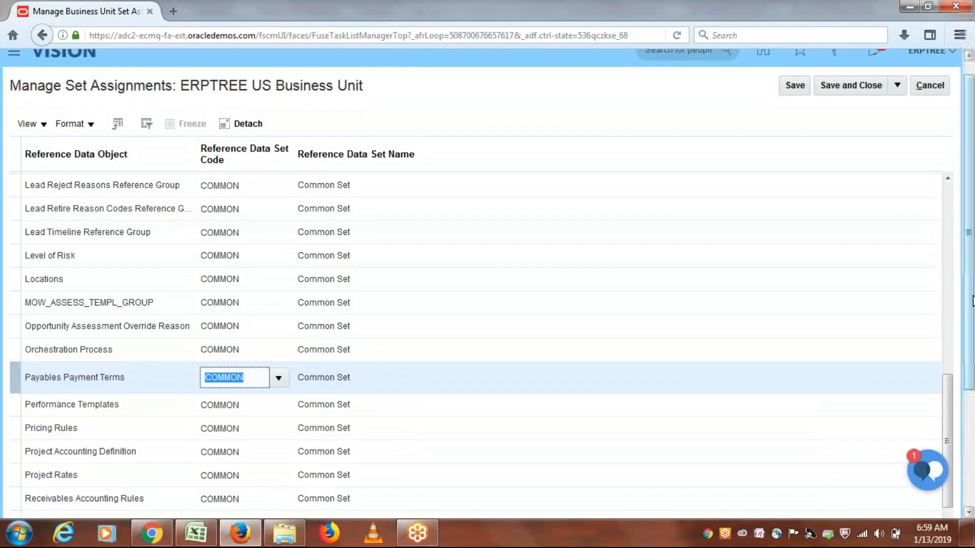
{"action": "left_click_drag", "start_coordinate": [181, 85], "coordinate": [369, 103]}
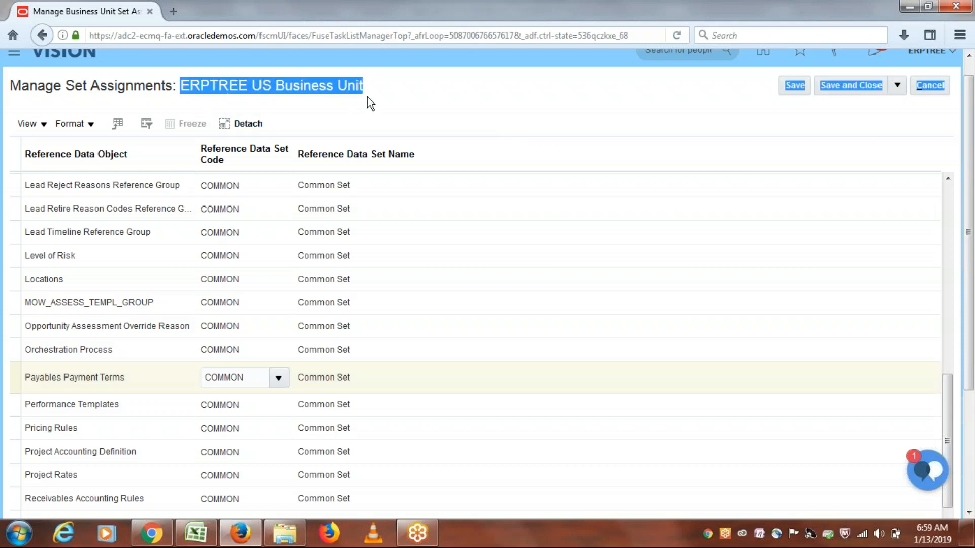
{"action": "left_click", "coordinate": [247, 375]}
{"action": "left_click", "coordinate": [199, 379]}
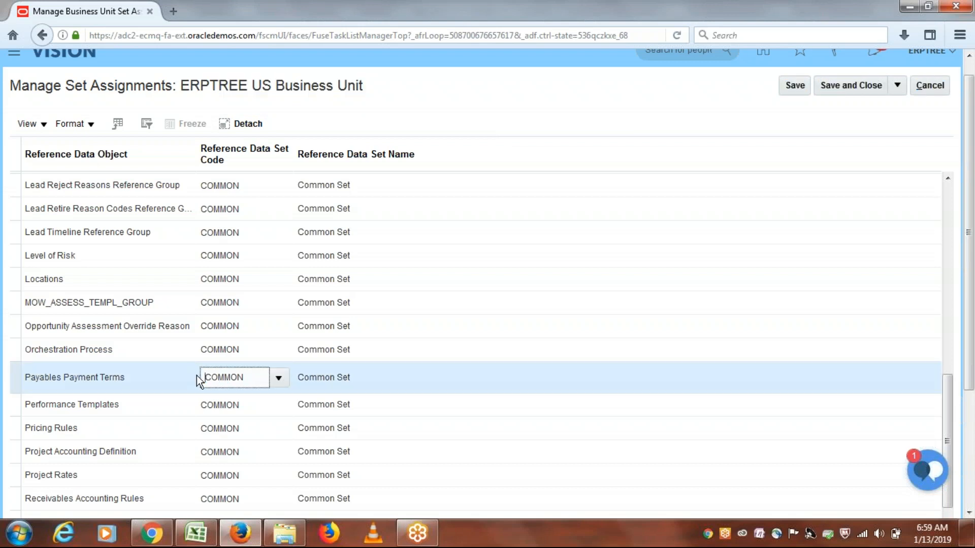
{"action": "triple_click", "coordinate": [308, 87]}
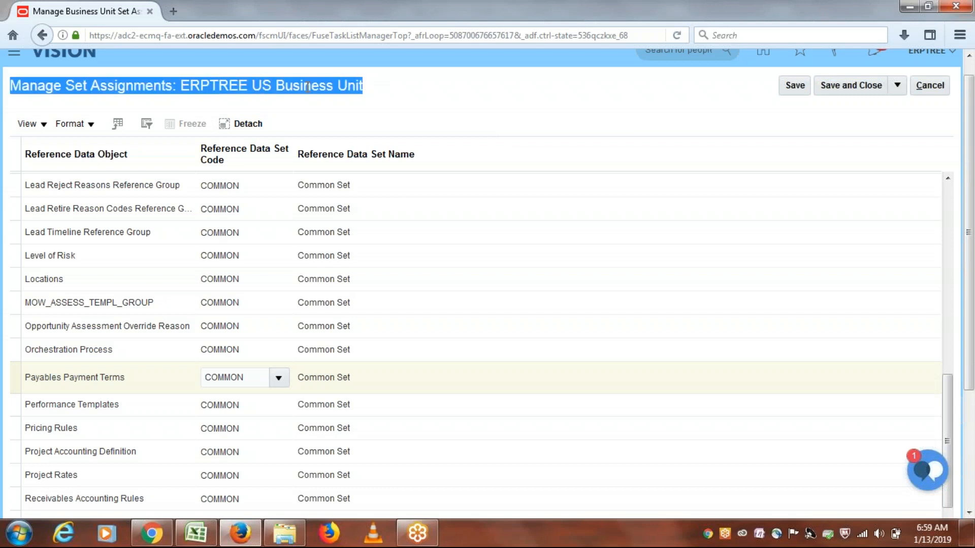
{"action": "left_click", "coordinate": [303, 87]}
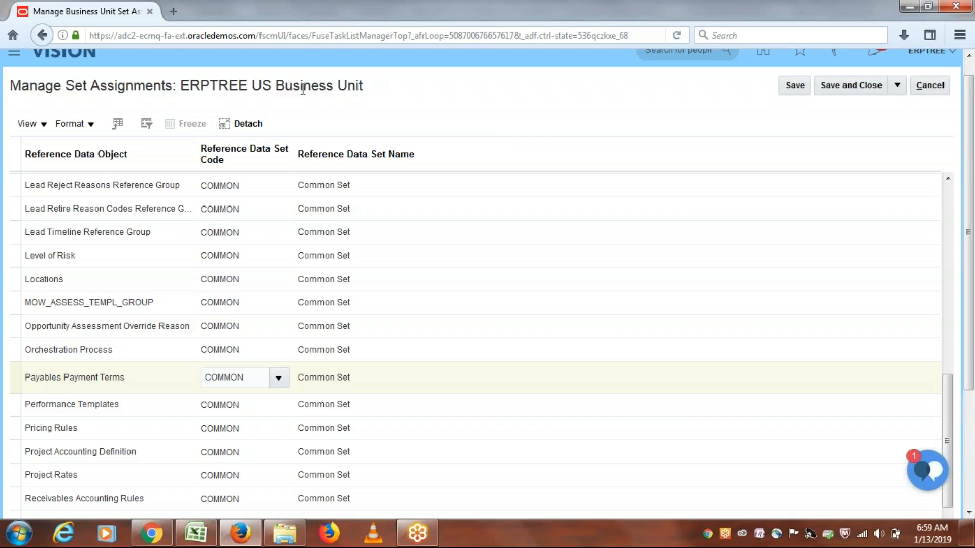
Open the Oracle application's home page in a second browser tab using the current page's address.
{"action": "left_click", "coordinate": [176, 35]}
{"action": "left_click", "coordinate": [178, 11]}
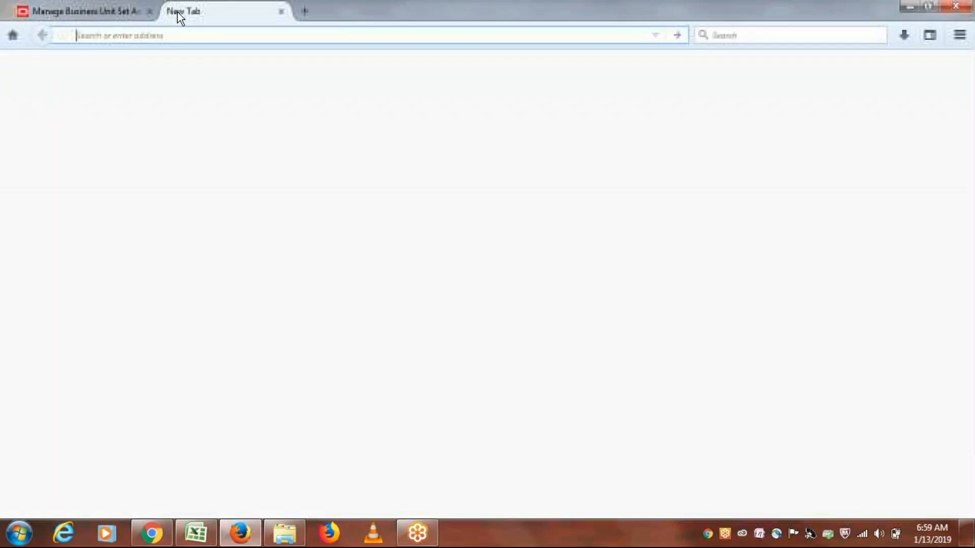
{"action": "key", "text": "ctrl+v"}
{"action": "key", "text": "Return"}
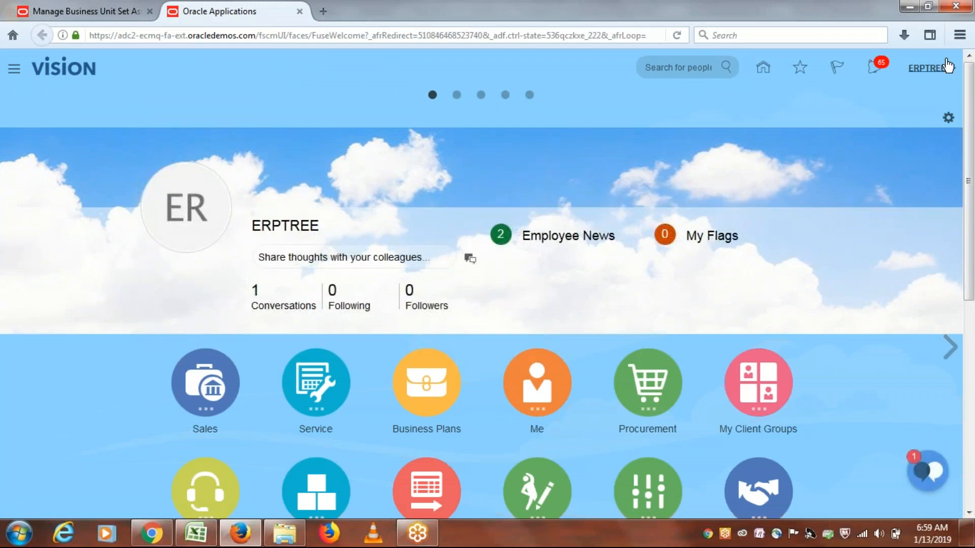
Open the ERPTREE Implementation Project from Setup and Maintenance and go to the task search above its task list.
{"action": "left_click", "coordinate": [926, 65]}
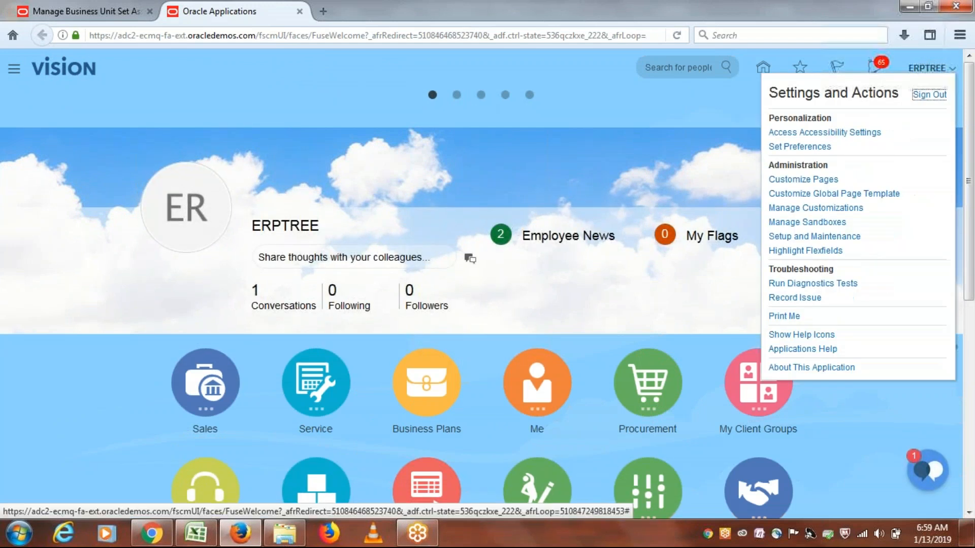
{"action": "left_click", "coordinate": [841, 237]}
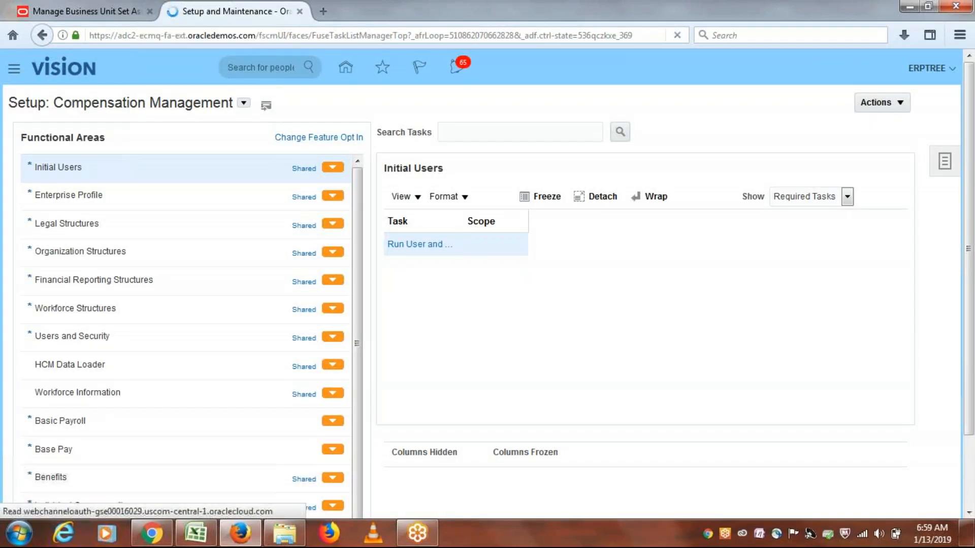
{"action": "left_click", "coordinate": [945, 165]}
{"action": "left_click", "coordinate": [851, 108]}
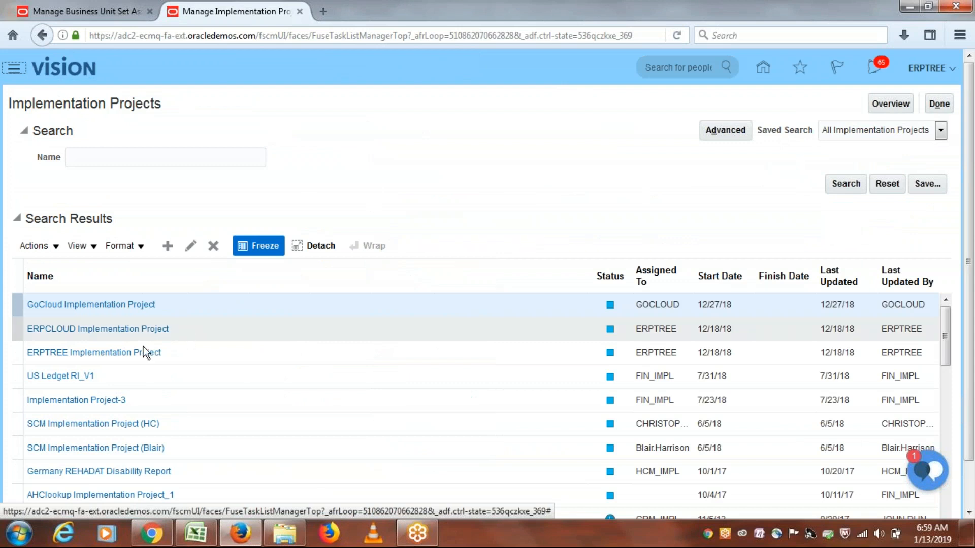
{"action": "left_click", "coordinate": [120, 354]}
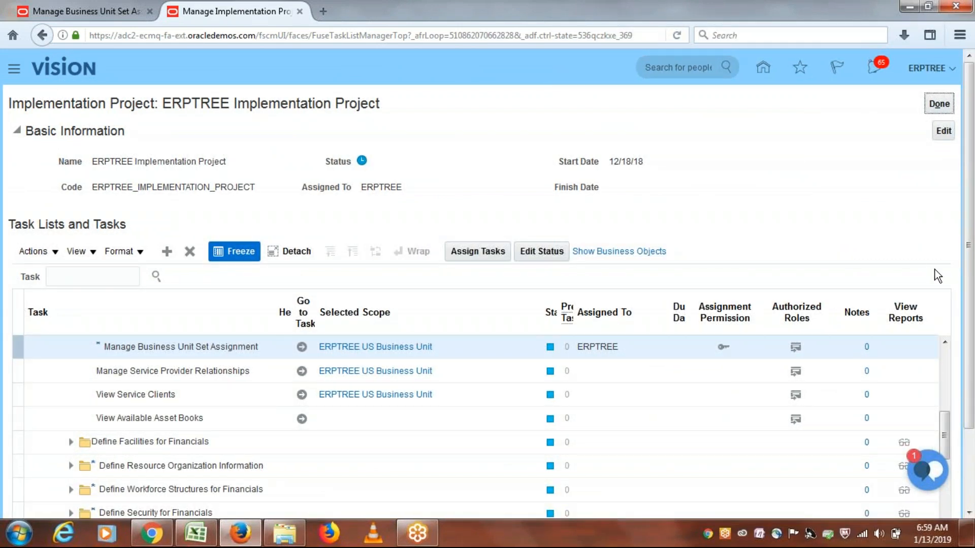
{"action": "left_click_drag", "start_coordinate": [943, 427], "coordinate": [947, 404]}
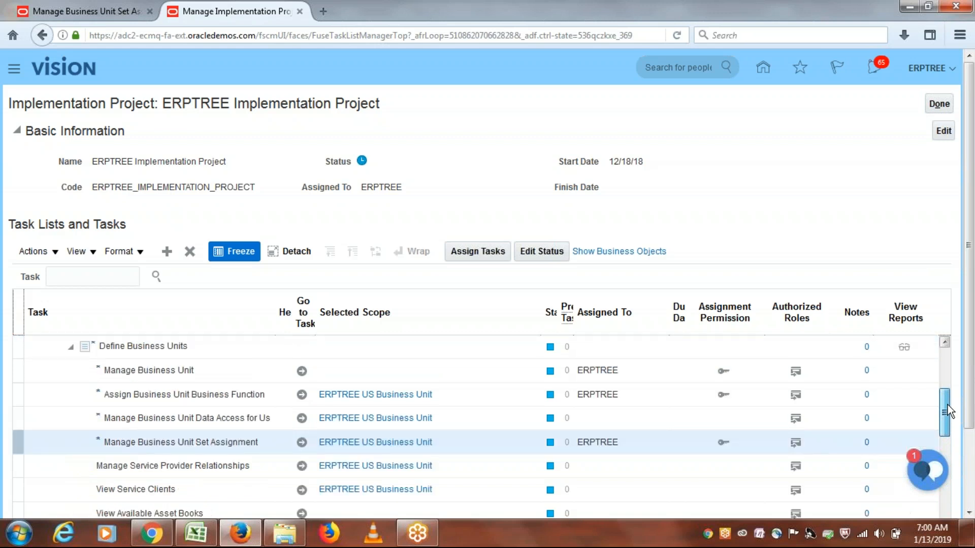
{"action": "left_click_drag", "start_coordinate": [947, 404], "coordinate": [949, 349]}
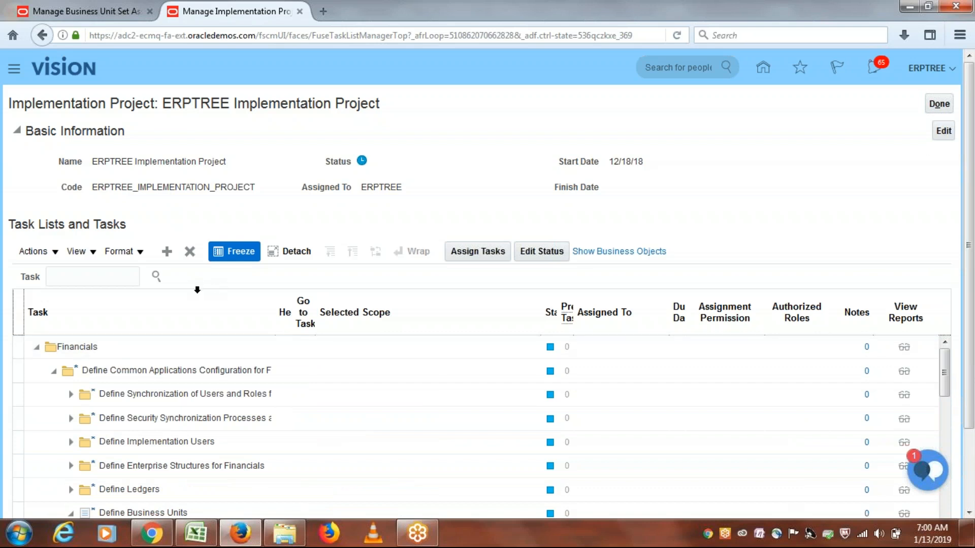
{"action": "left_click", "coordinate": [102, 273]}
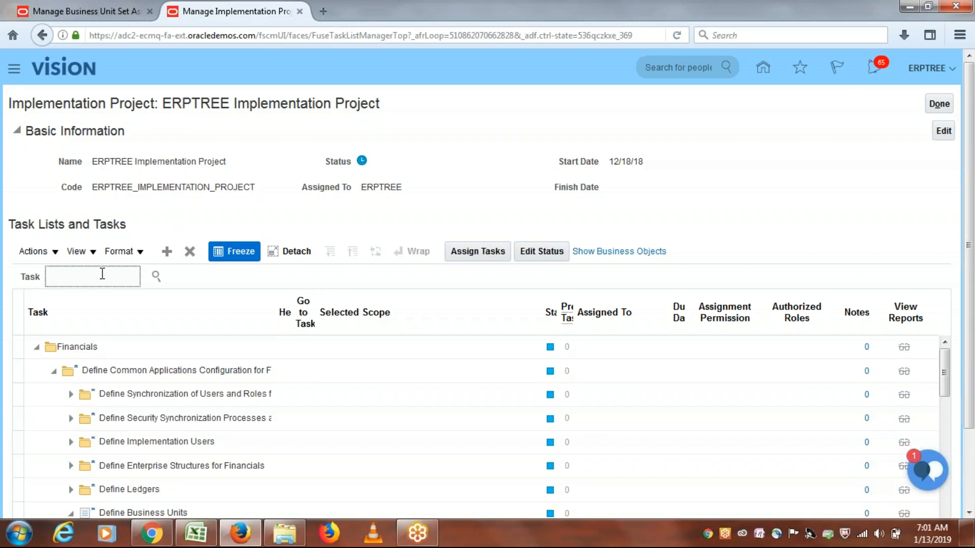
Return to the set assignments of ERPTREE US Business Unit and examine the reference data objects with their set codes.
{"action": "left_click", "coordinate": [53, 7]}
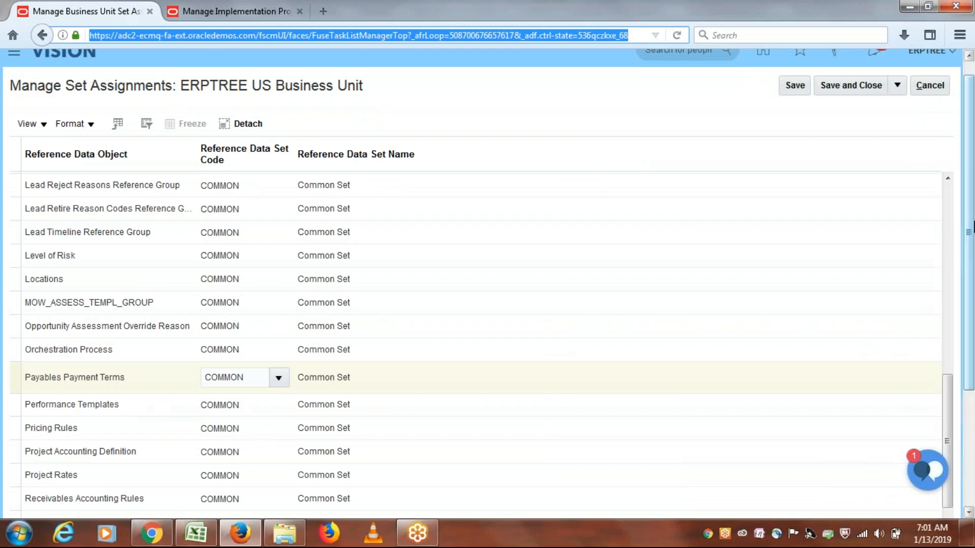
{"action": "left_click_drag", "start_coordinate": [947, 399], "coordinate": [972, 213]}
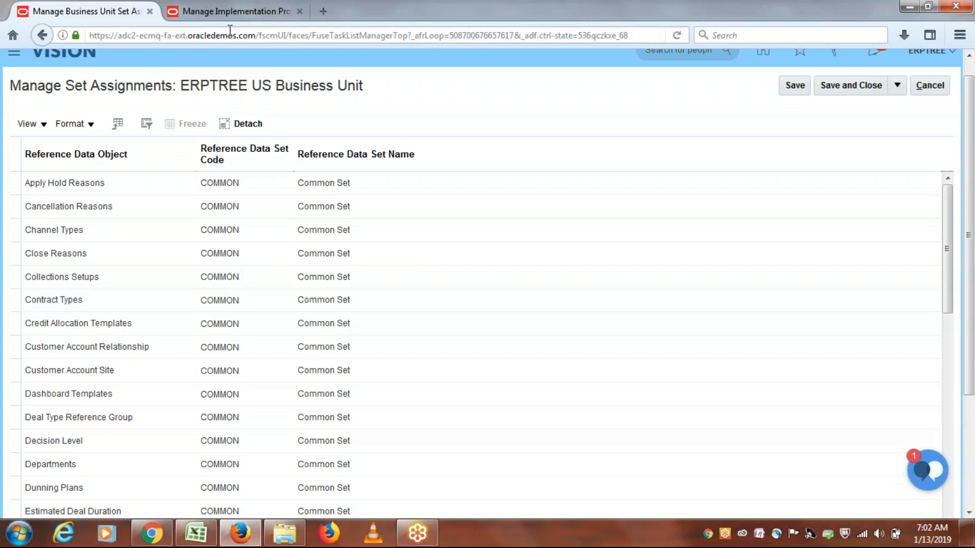
{"action": "left_click_drag", "start_coordinate": [182, 84], "coordinate": [375, 79]}
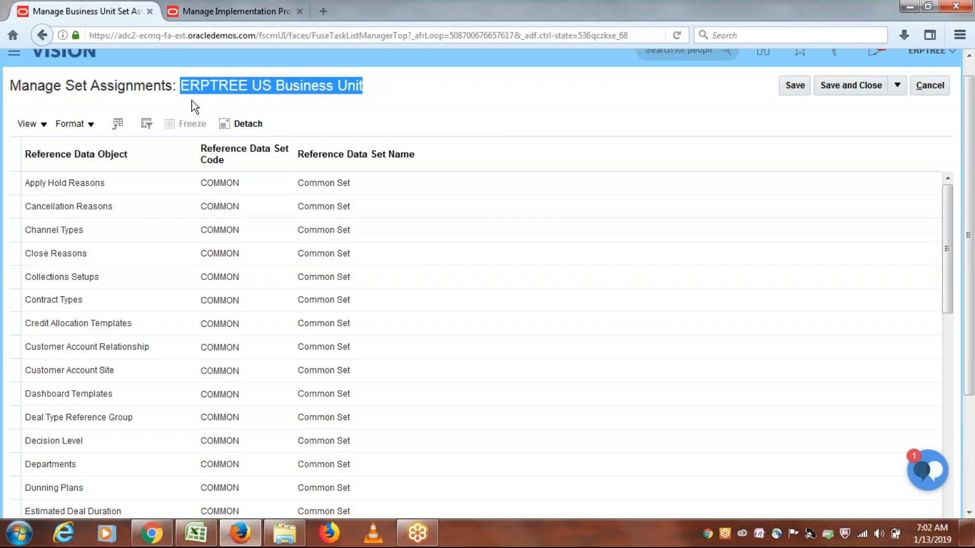
{"action": "left_click", "coordinate": [262, 90]}
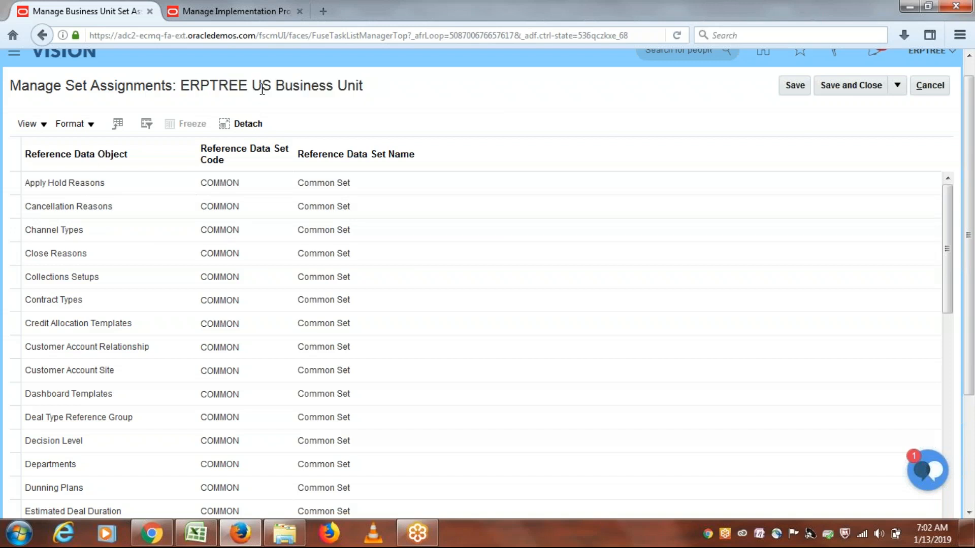
{"action": "triple_click", "coordinate": [262, 90]}
{"action": "left_click", "coordinate": [262, 90]}
{"action": "left_click_drag", "start_coordinate": [948, 209], "coordinate": [949, 389]}
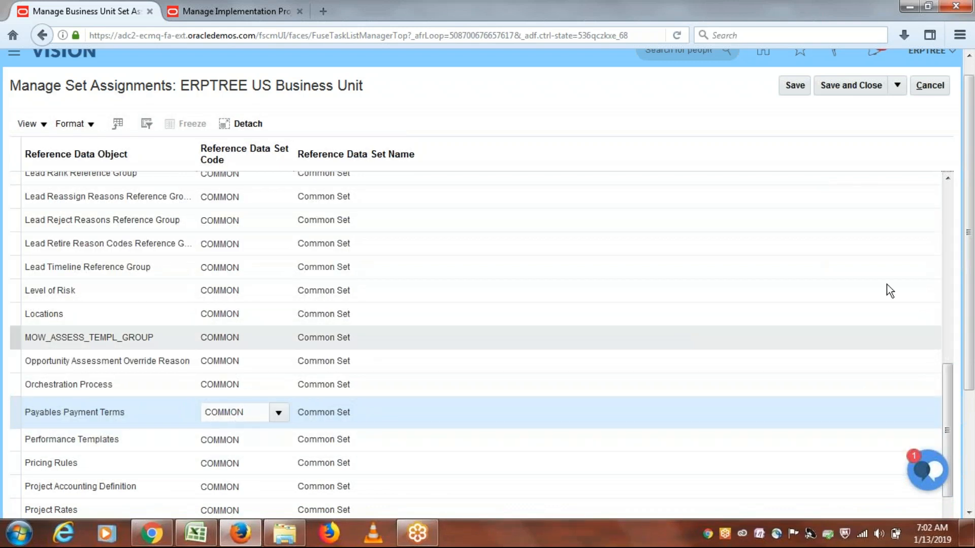
{"action": "left_click_drag", "start_coordinate": [946, 380], "coordinate": [946, 245]}
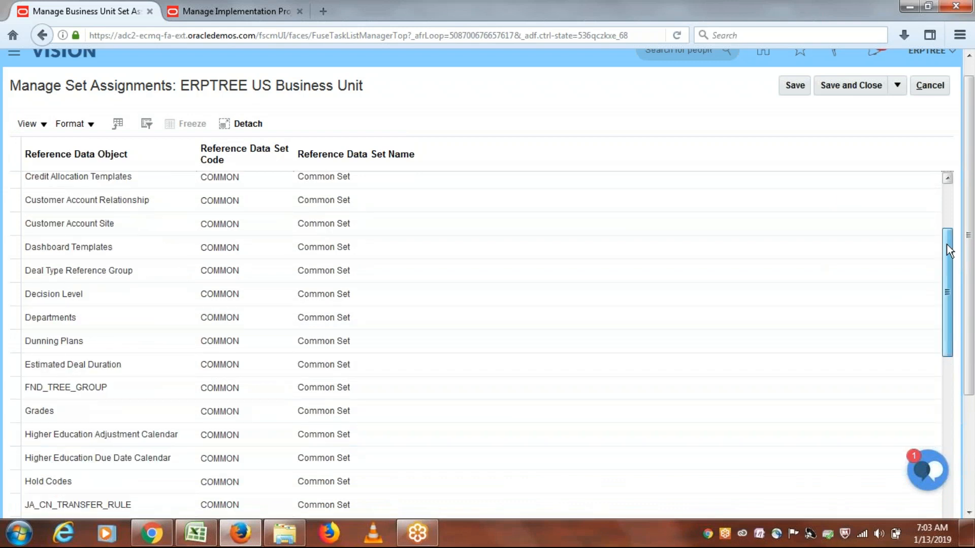
{"action": "left_click_drag", "start_coordinate": [946, 245], "coordinate": [946, 244]}
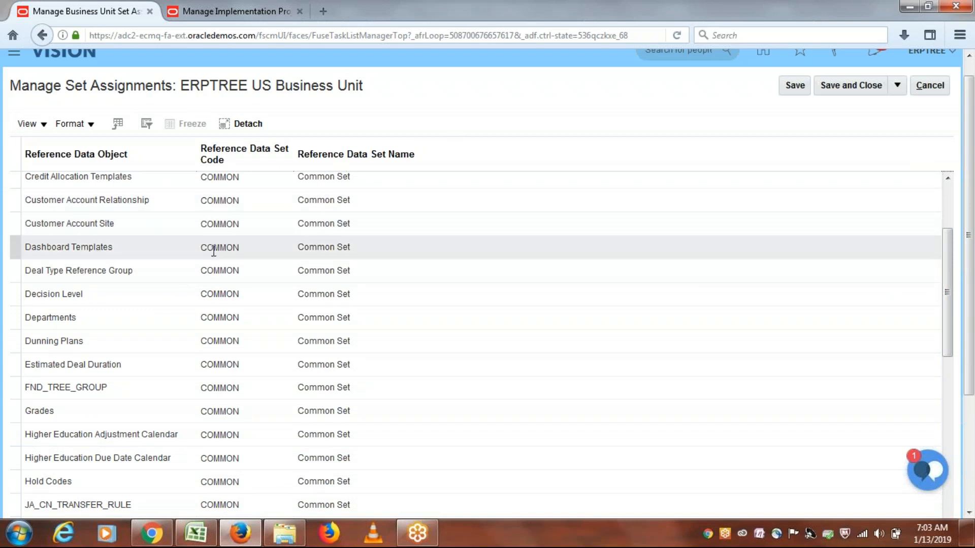
Examine the reference data set code assigned to Customer Account Site for the ERPTREE US Business Unit.
{"action": "left_click", "coordinate": [222, 228]}
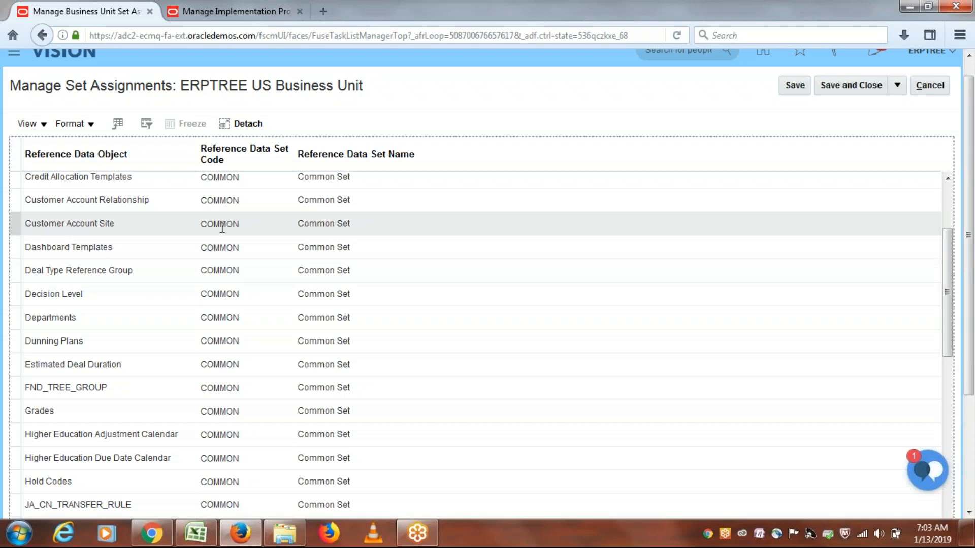
{"action": "left_click", "coordinate": [222, 228]}
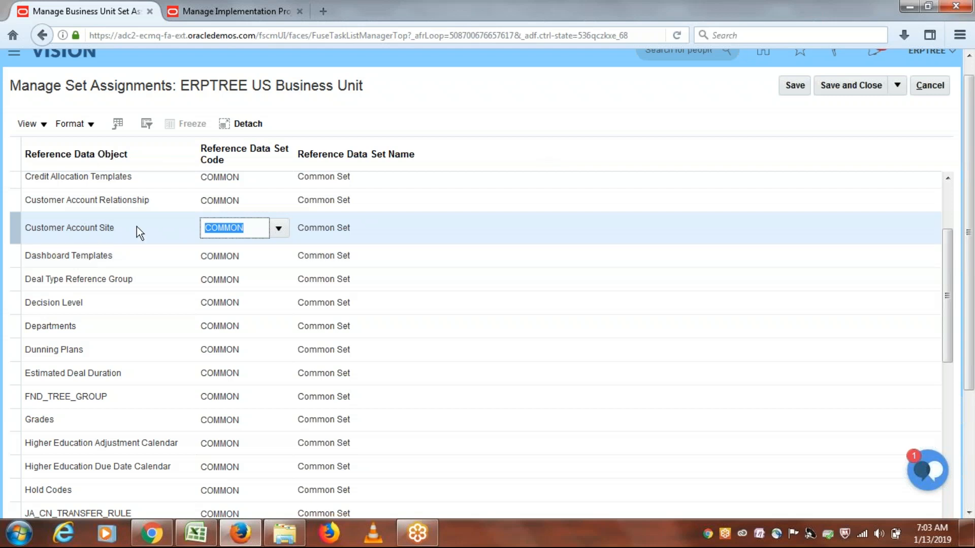
{"action": "left_click", "coordinate": [524, 89]}
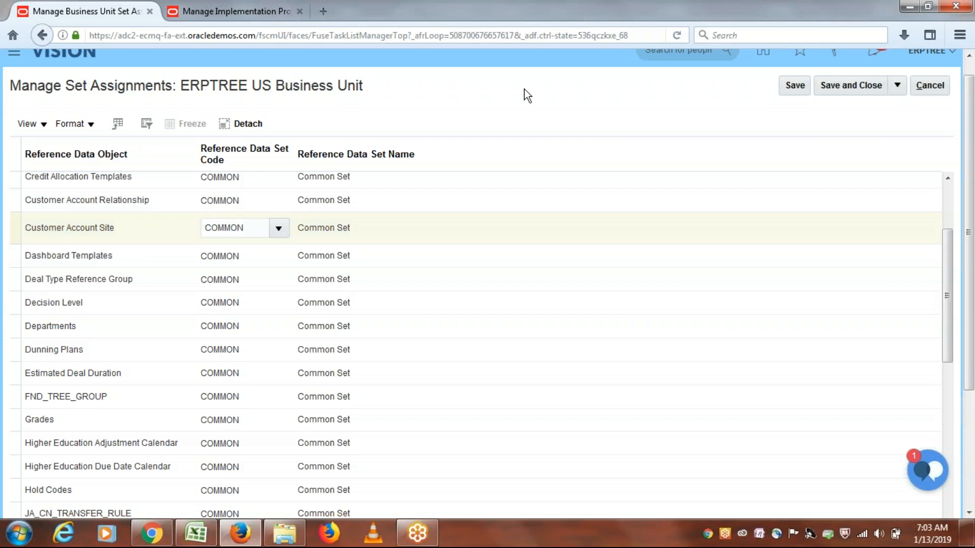
{"action": "left_click_drag", "start_coordinate": [949, 269], "coordinate": [951, 201]}
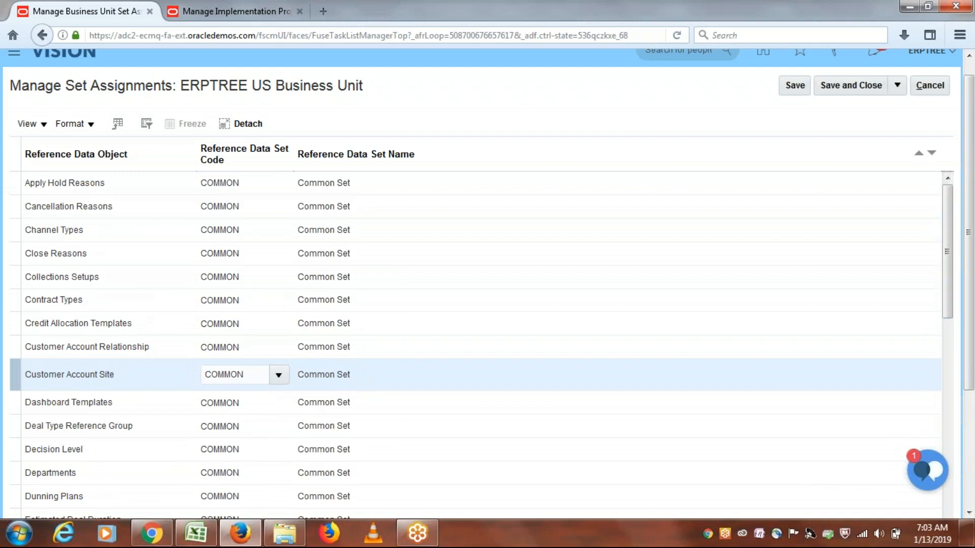
{"action": "left_click_drag", "start_coordinate": [181, 84], "coordinate": [359, 77]}
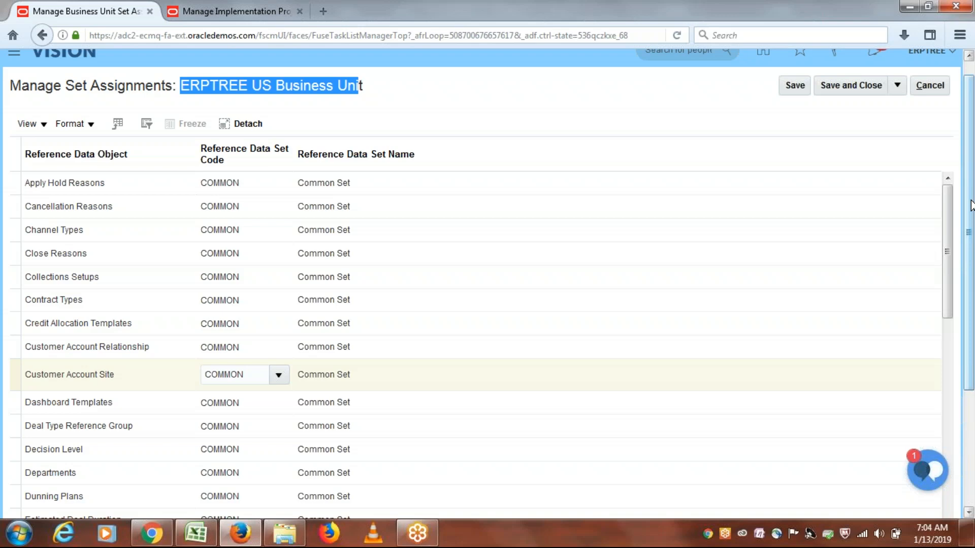
{"action": "left_click_drag", "start_coordinate": [971, 205], "coordinate": [971, 219]}
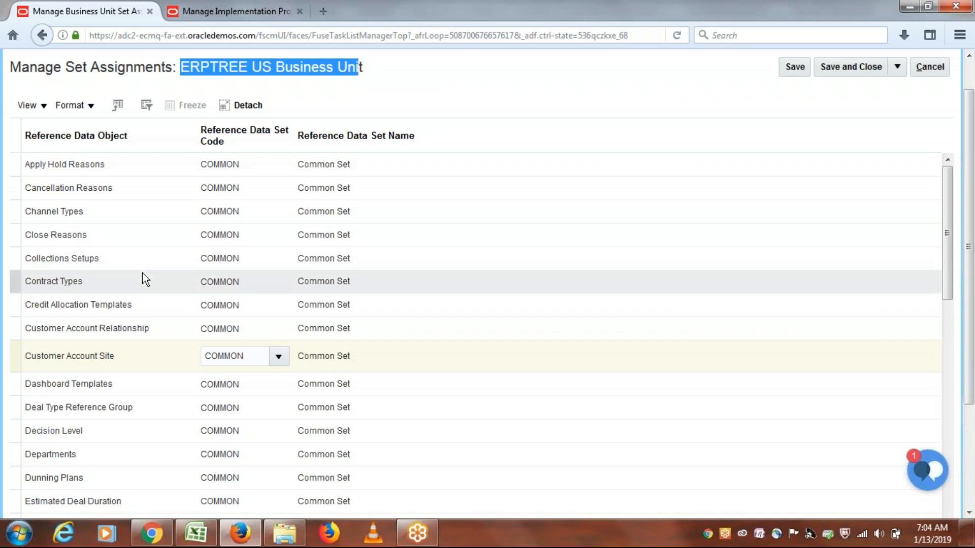
Examine the reference data set code assigned to Contract Types against the business unit named in the page title.
{"action": "left_click", "coordinate": [234, 283]}
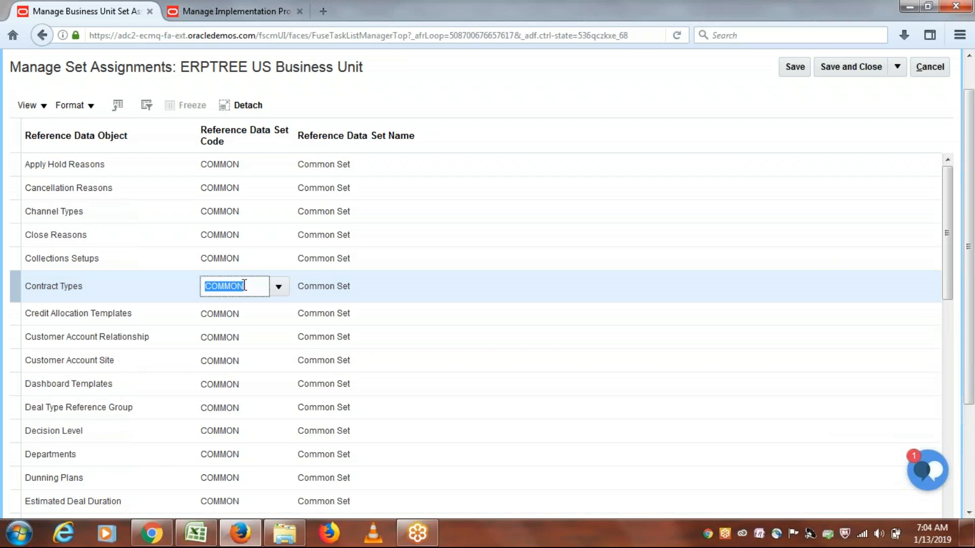
{"action": "left_click", "coordinate": [246, 285]}
{"action": "left_click_drag", "start_coordinate": [246, 285], "coordinate": [203, 286]}
{"action": "left_click_drag", "start_coordinate": [181, 68], "coordinate": [366, 69]}
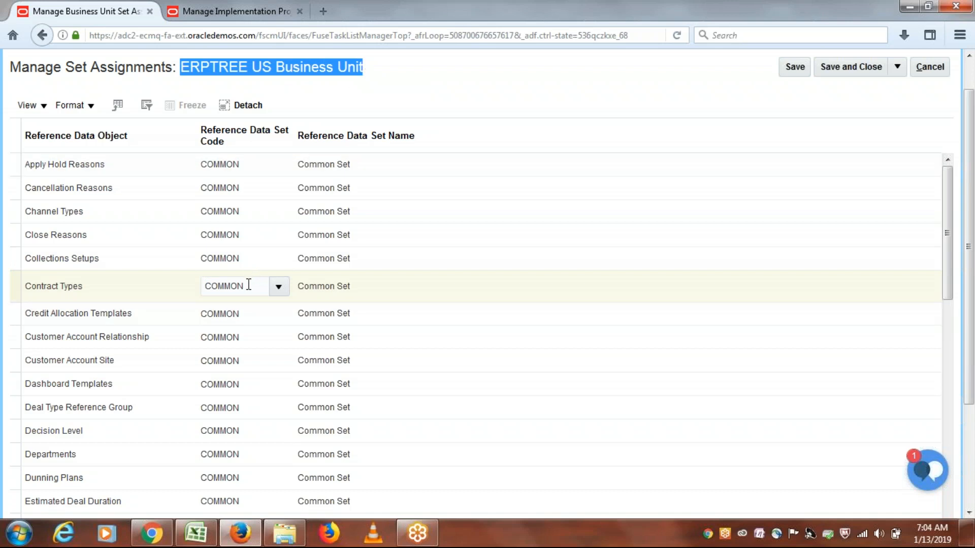
{"action": "left_click_drag", "start_coordinate": [248, 285], "coordinate": [197, 286]}
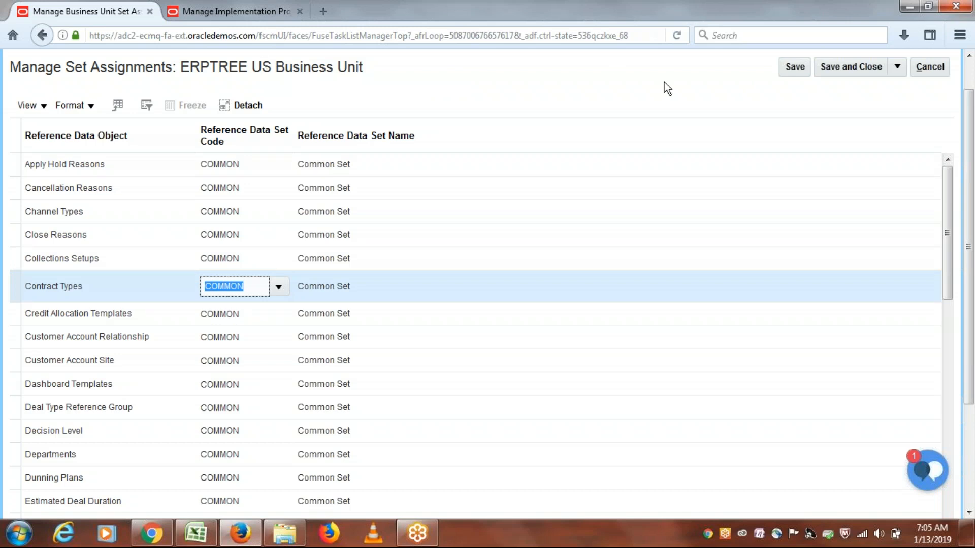
Search the ERPTREE Implementation Project's tasks for "Invoice Options" and open the Manage Invoice Options result under Procurement.
{"action": "left_click", "coordinate": [234, 11]}
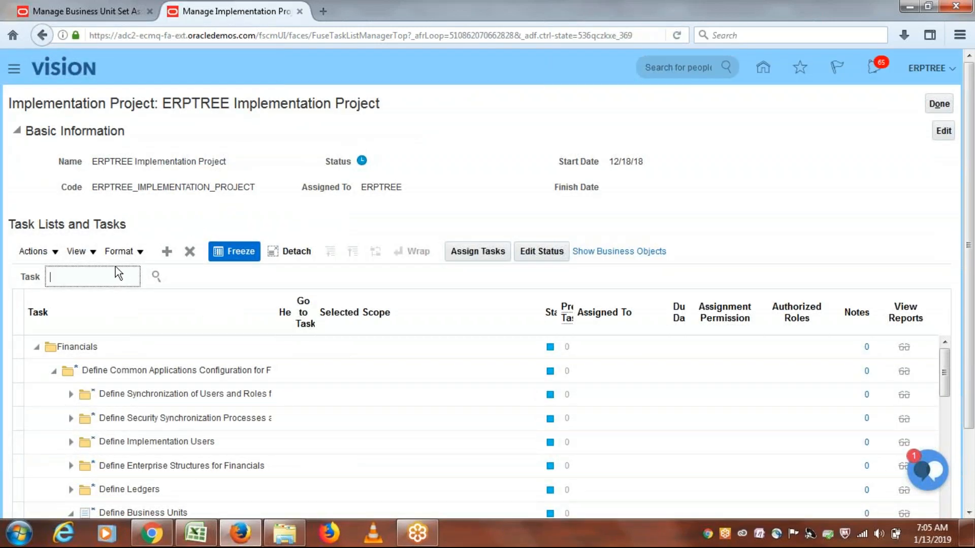
{"action": "type", "text": "invoice Options"}
{"action": "left_click", "coordinate": [149, 281]}
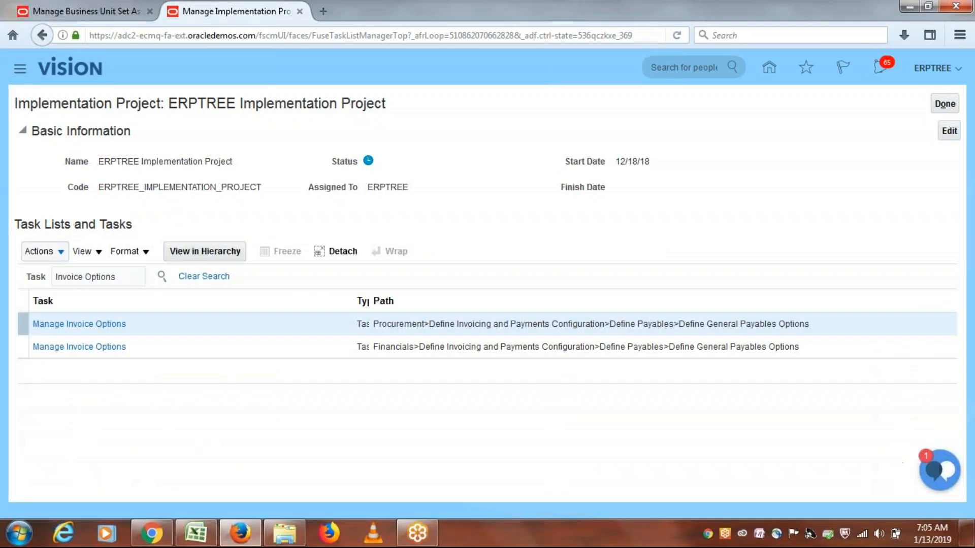
{"action": "left_click", "coordinate": [105, 325]}
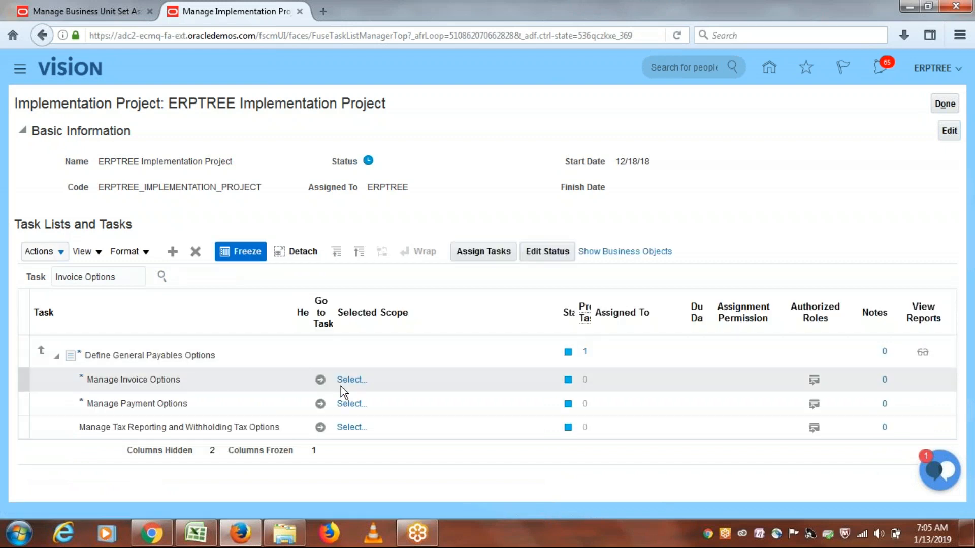
Start the Manage Invoice Options task with its business unit scope set to Select and Add, and apply it to open the business unit selection.
{"action": "left_click", "coordinate": [320, 380]}
{"action": "left_click", "coordinate": [321, 380]}
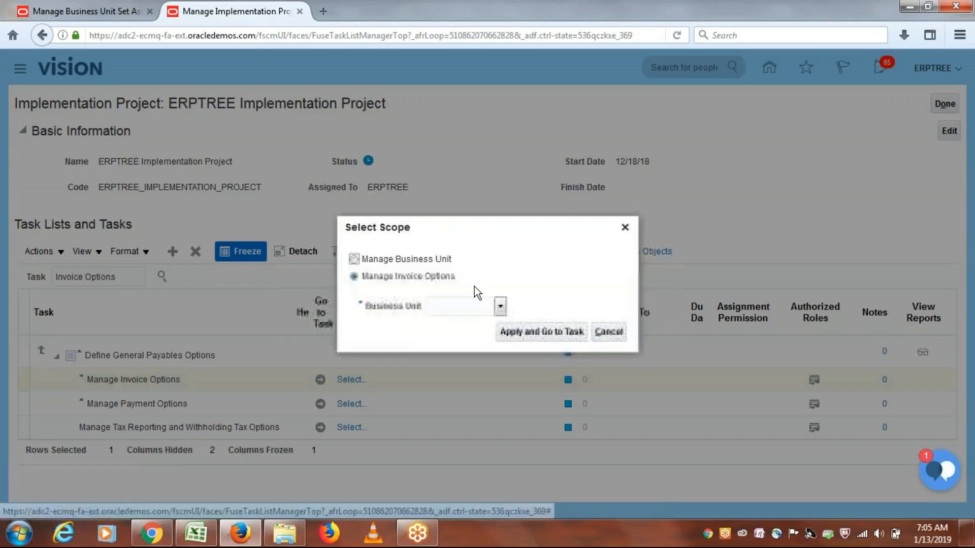
{"action": "left_click", "coordinate": [501, 306]}
{"action": "left_click", "coordinate": [472, 338]}
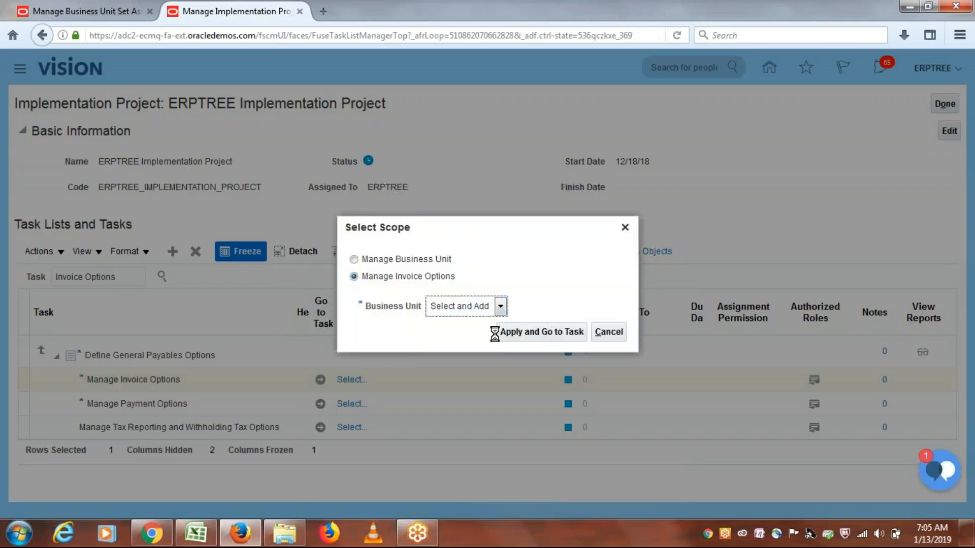
{"action": "left_click", "coordinate": [497, 333]}
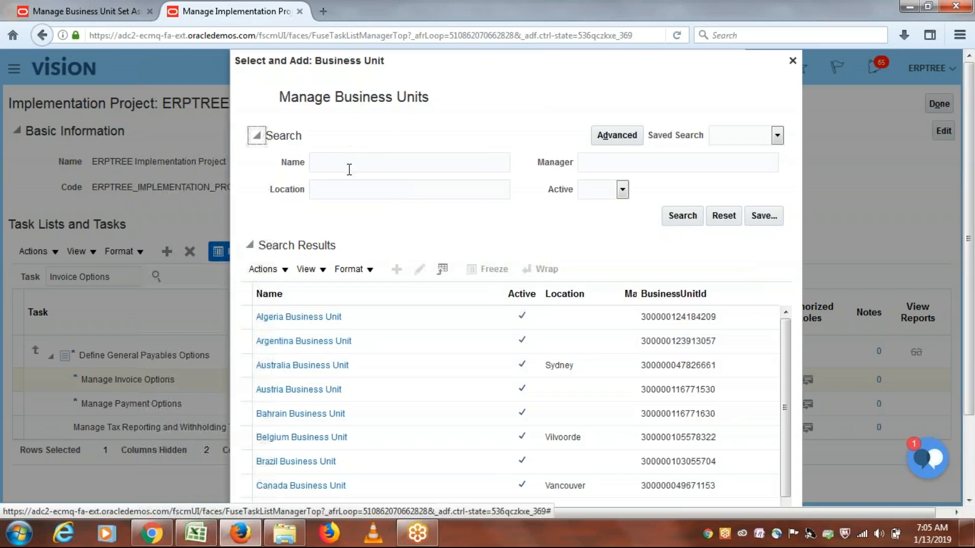
Search the business units for "ERPTREE", select ERPTREE US Business Unit, and save the selection to open its invoice options.
{"action": "left_click", "coordinate": [349, 169]}
{"action": "type", "text": "ERPTREE"}
{"action": "left_click", "coordinate": [675, 217]}
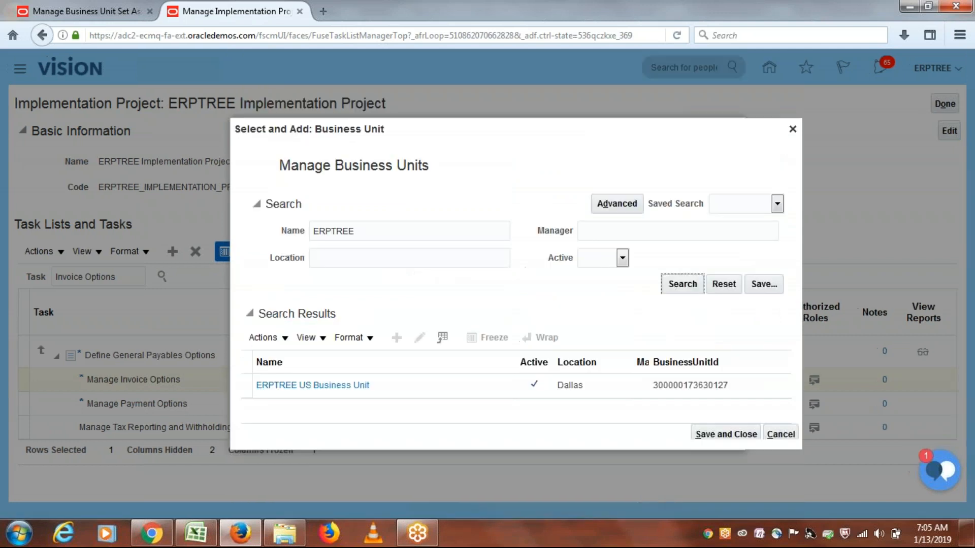
{"action": "left_click", "coordinate": [312, 385]}
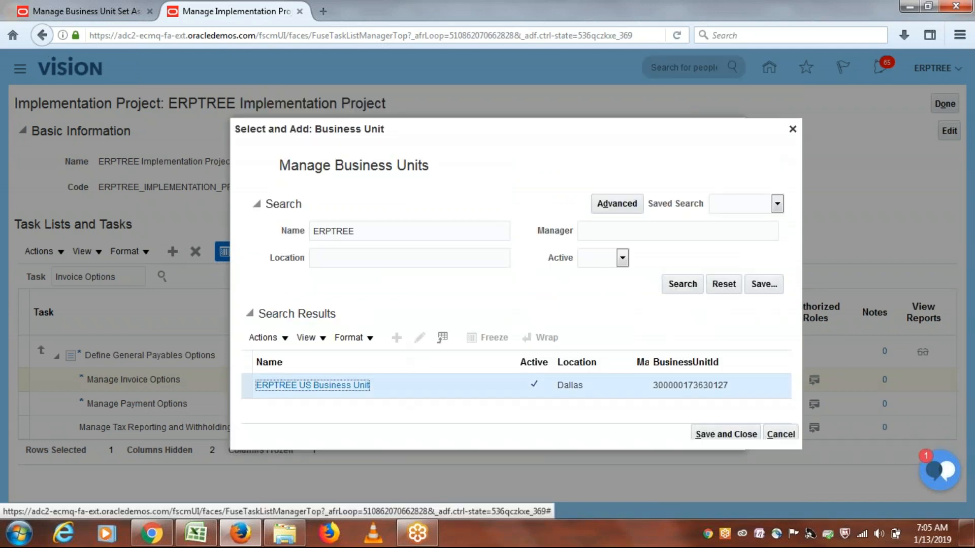
{"action": "left_click", "coordinate": [725, 434]}
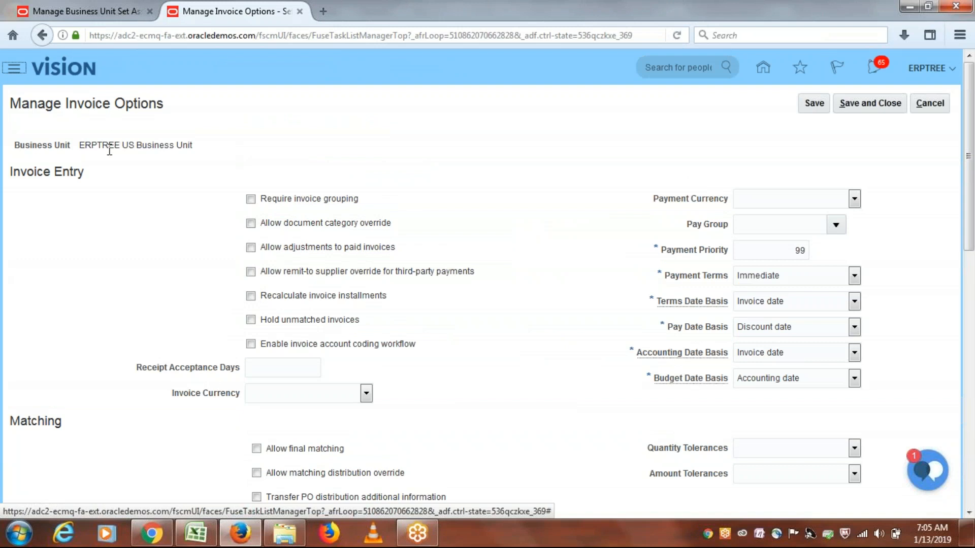
Examine the business unit and Payment Terms shown on the Manage Invoice Options page.
{"action": "double_click", "coordinate": [158, 147]}
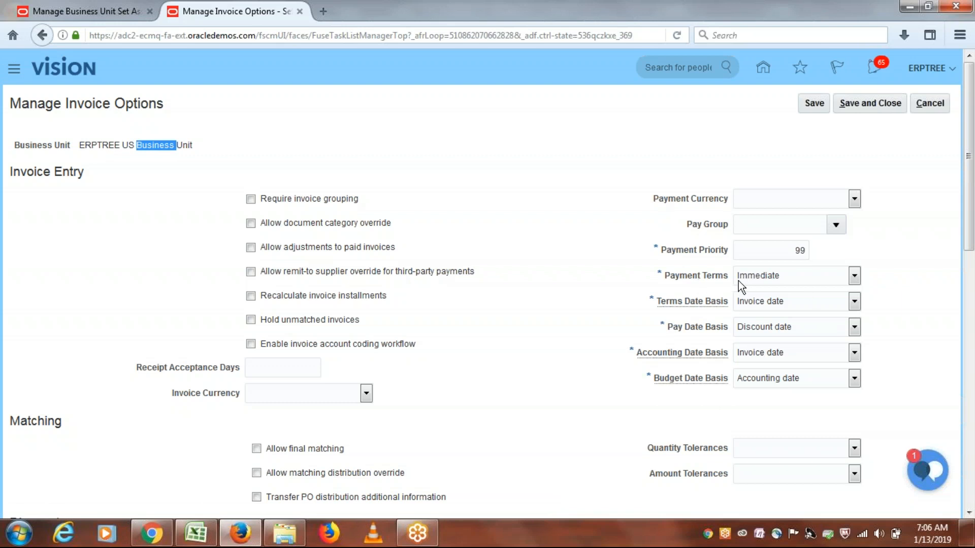
{"action": "left_click", "coordinate": [702, 277]}
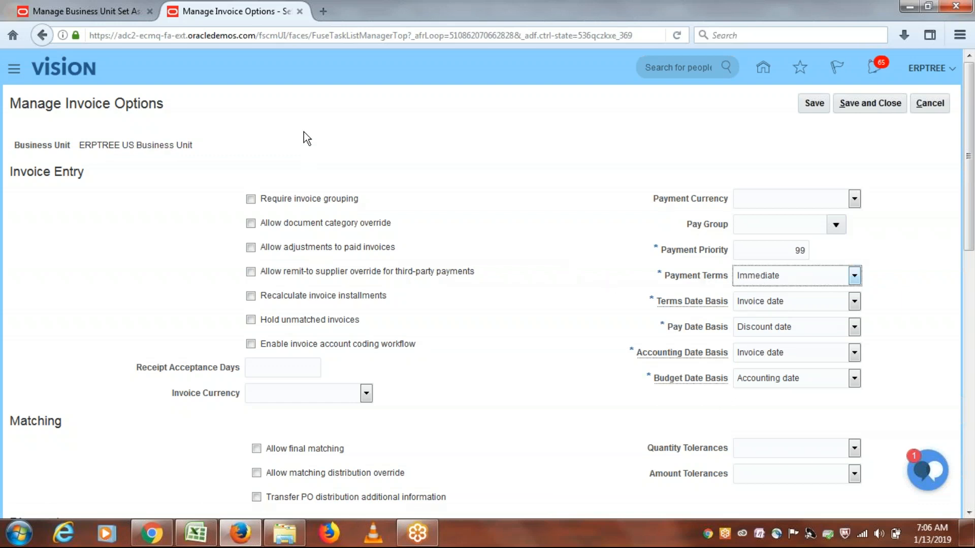
{"action": "left_click", "coordinate": [887, 256]}
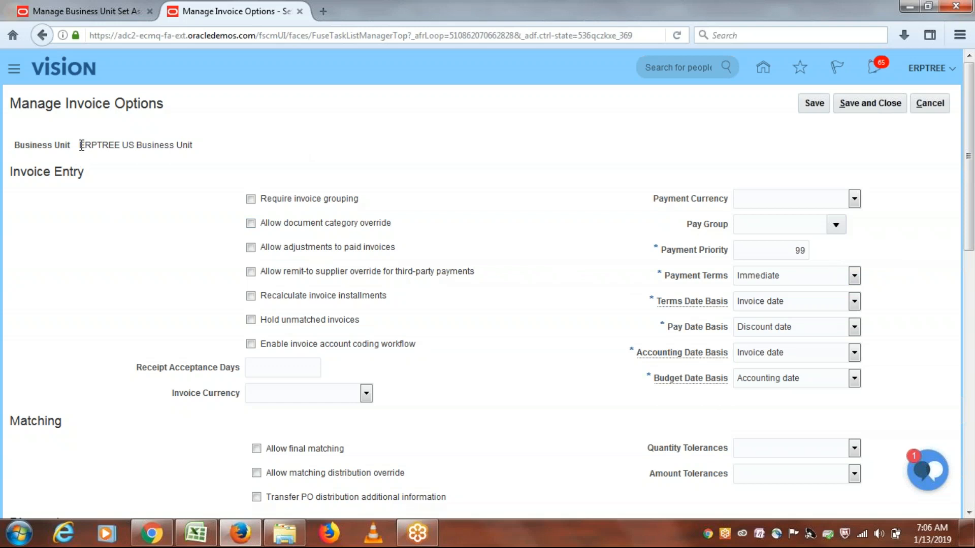
{"action": "left_click_drag", "start_coordinate": [82, 147], "coordinate": [168, 136]}
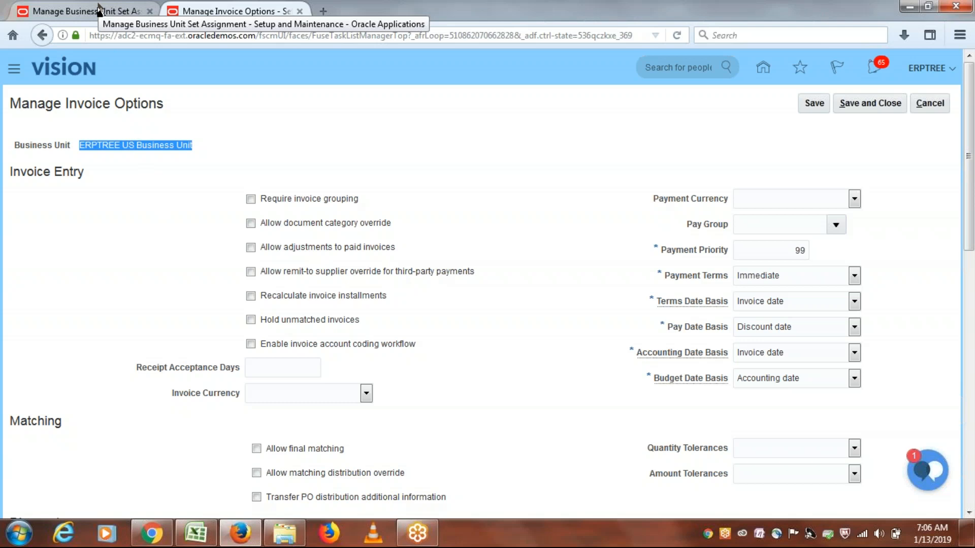
{"action": "left_click", "coordinate": [78, 149]}
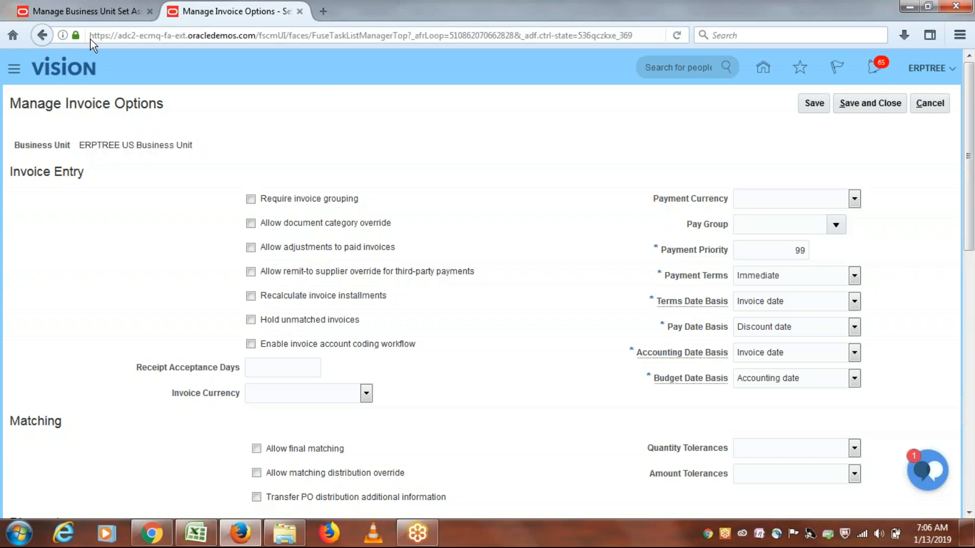
Go back to the business unit set assignments and examine the reference data set code assigned to Payables Payment Terms.
{"action": "left_click", "coordinate": [79, 9]}
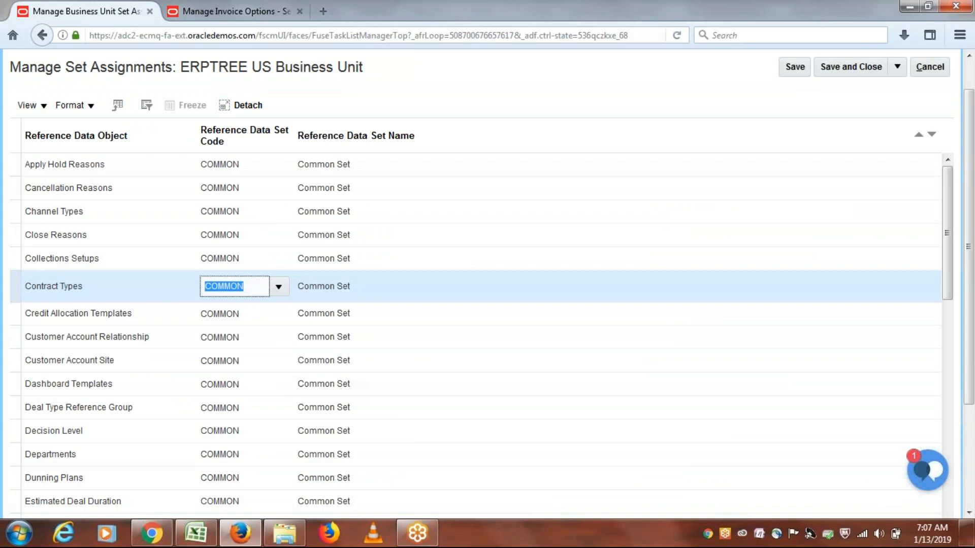
{"action": "left_click_drag", "start_coordinate": [945, 222], "coordinate": [954, 267]}
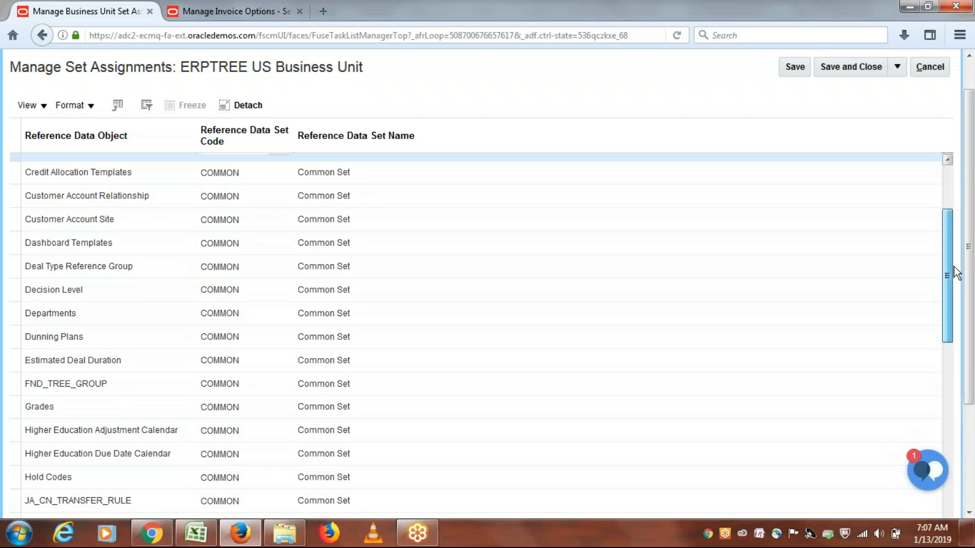
{"action": "left_click_drag", "start_coordinate": [954, 273], "coordinate": [966, 437]}
{"action": "left_click", "coordinate": [72, 297]}
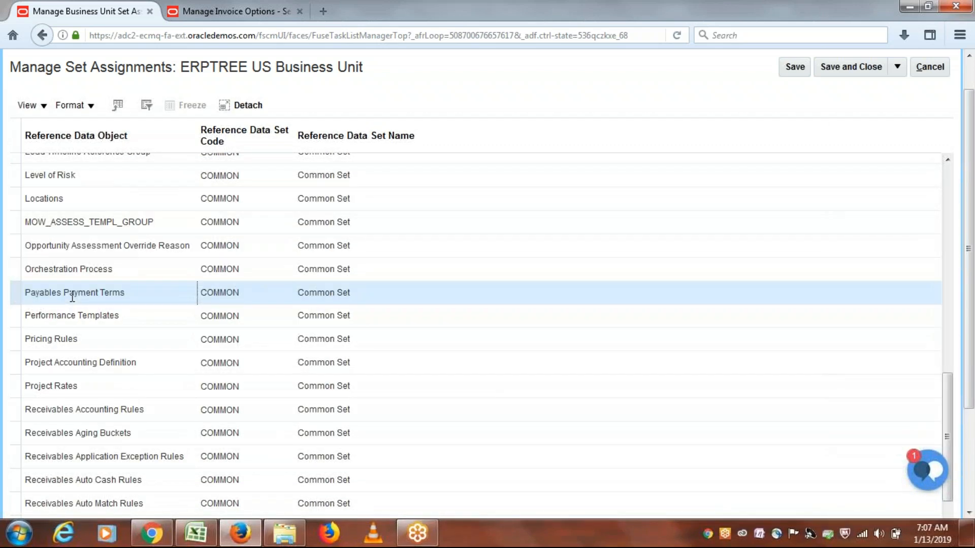
{"action": "left_click", "coordinate": [72, 297]}
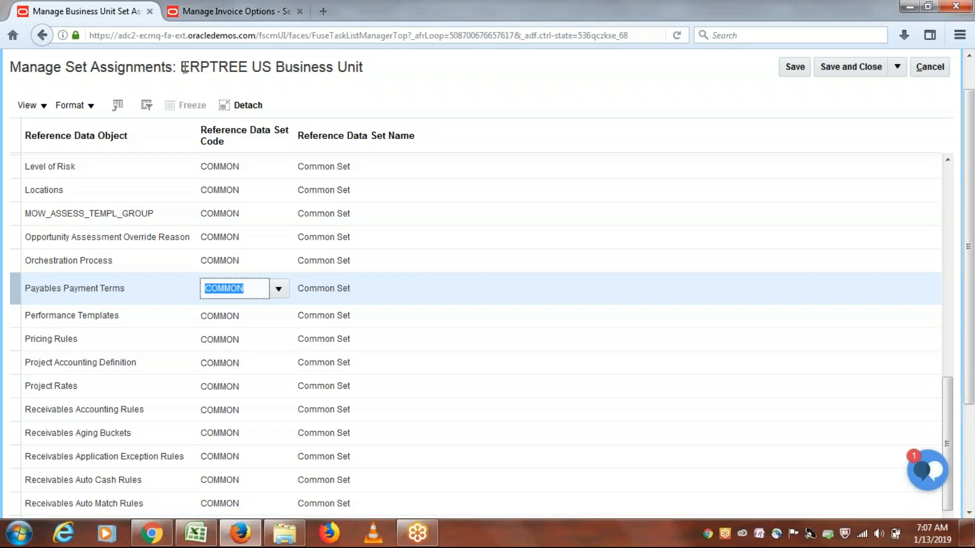
{"action": "left_click_drag", "start_coordinate": [183, 67], "coordinate": [359, 68]}
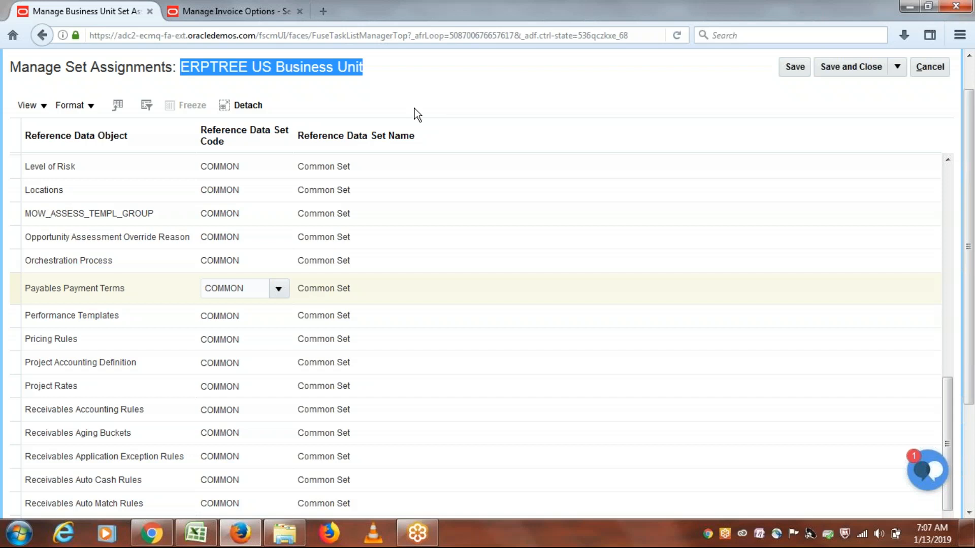
{"action": "left_click_drag", "start_coordinate": [249, 288], "coordinate": [207, 288]}
{"action": "left_click", "coordinate": [206, 288]}
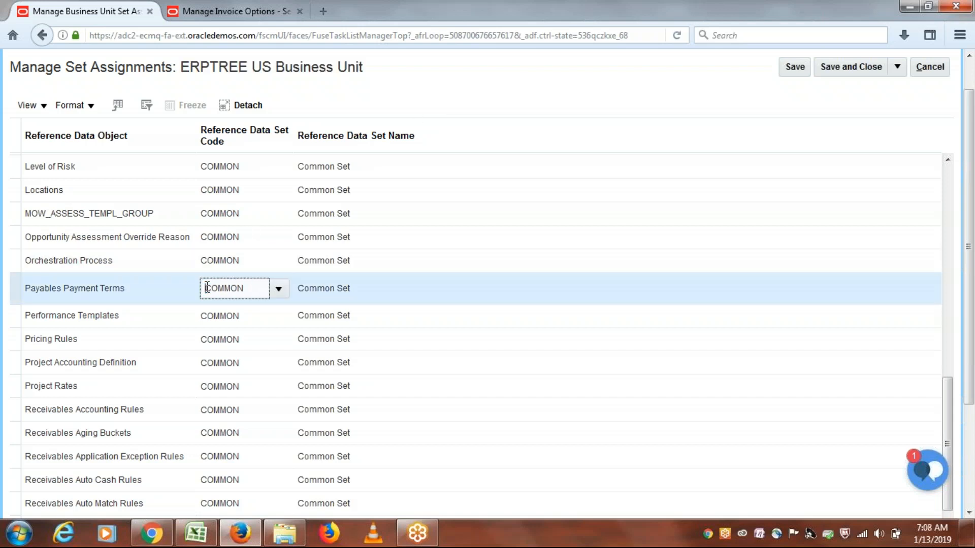
Return to Manage Invoice Options, check the business unit name, and view the available Payment Terms choices.
{"action": "left_click", "coordinate": [257, 10]}
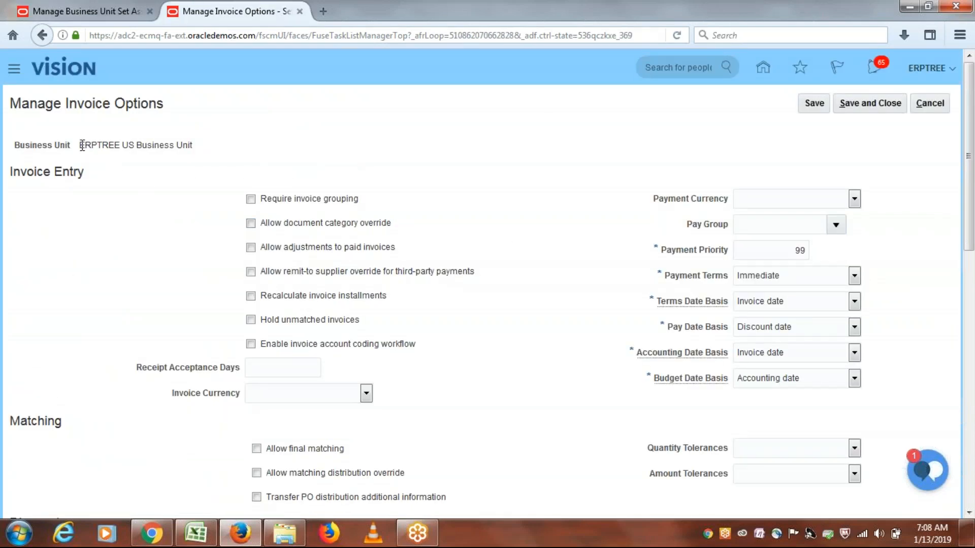
{"action": "left_click_drag", "start_coordinate": [80, 148], "coordinate": [186, 149]}
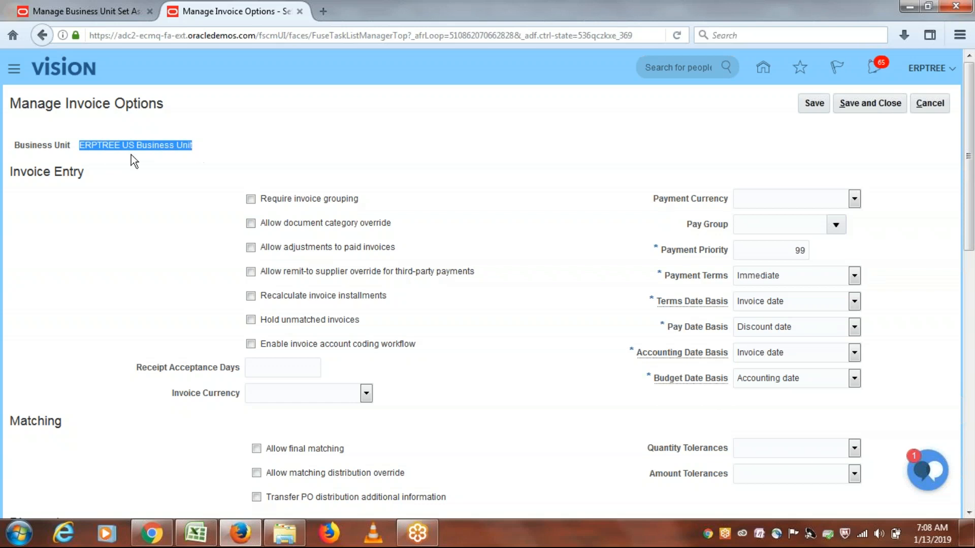
{"action": "left_click", "coordinate": [167, 148]}
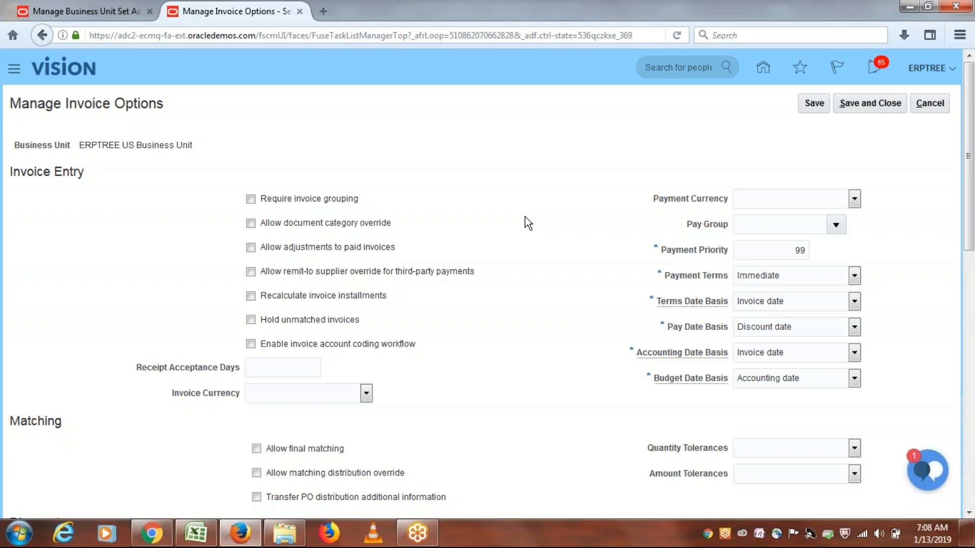
{"action": "left_click", "coordinate": [853, 277]}
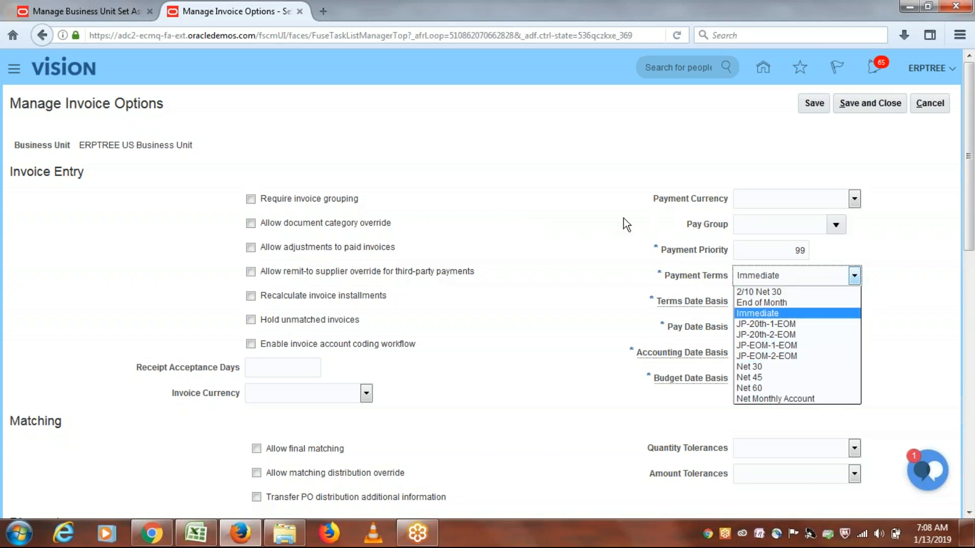
In the set assignments, search reference data set codes for "ERPTREE" and assign ERPTREE RDS to Payables Payment Terms.
{"action": "left_click", "coordinate": [99, 10]}
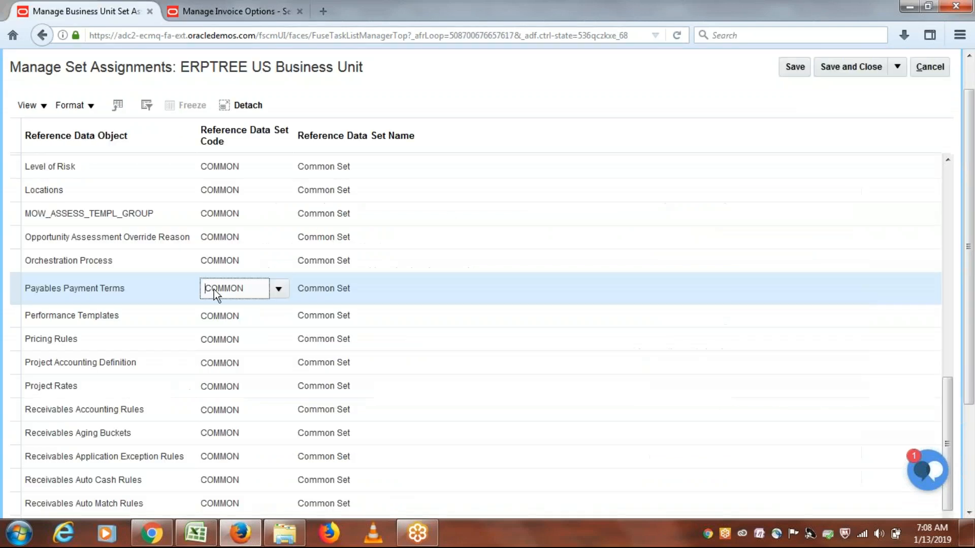
{"action": "left_click", "coordinate": [278, 288]}
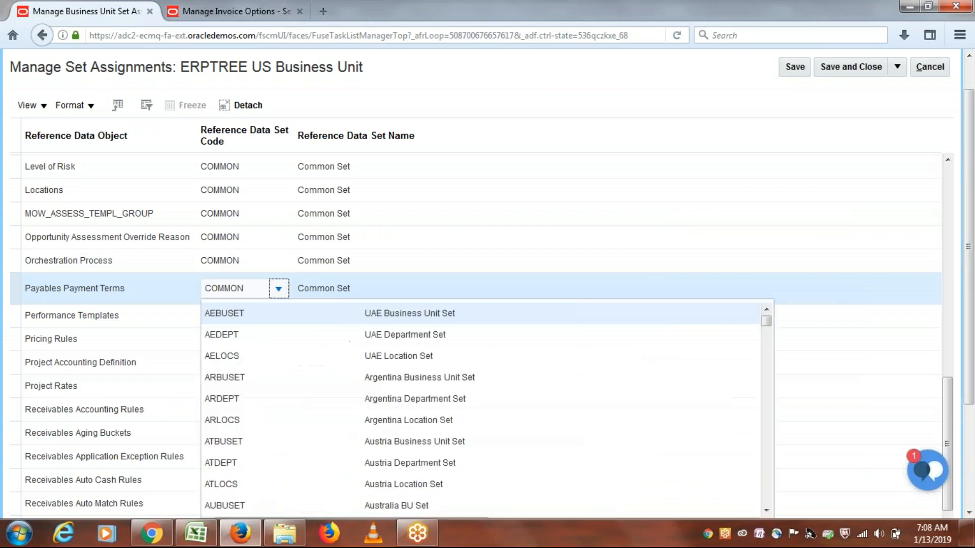
{"action": "scroll", "coordinate": [973, 213], "scroll_direction": "down", "scroll_amount": 3}
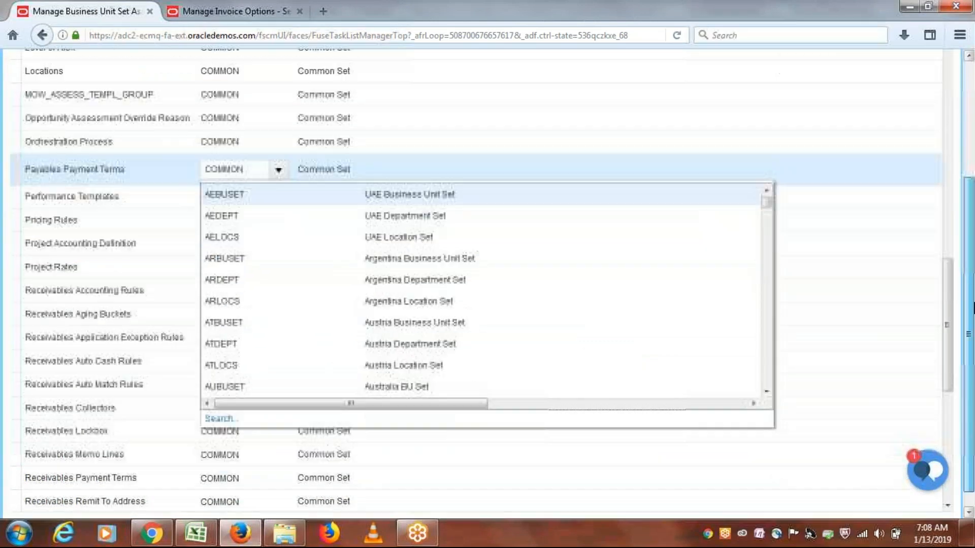
{"action": "left_click", "coordinate": [222, 414]}
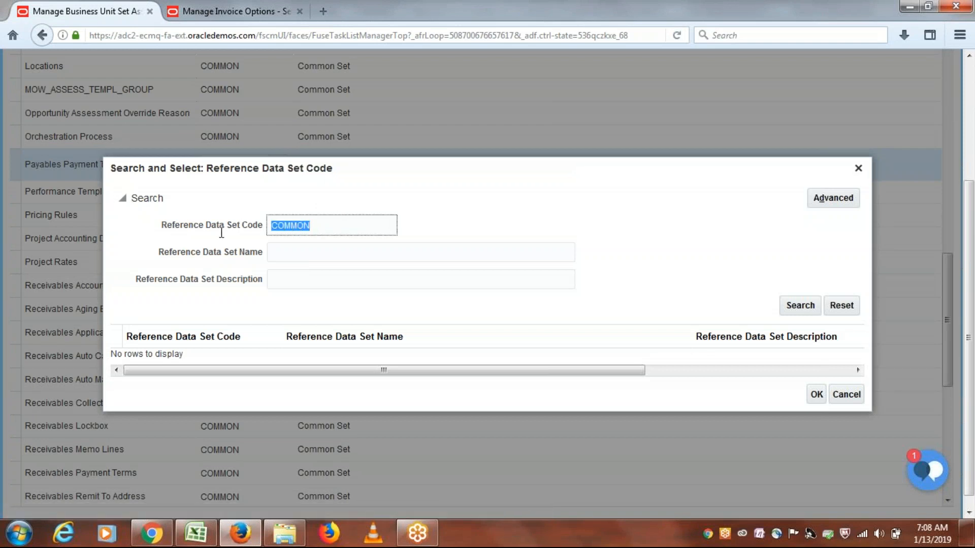
{"action": "type", "text": "w"}
{"action": "key", "text": "BackSpace"}
{"action": "type", "text": "ERPTREE"}
{"action": "left_click", "coordinate": [790, 305]}
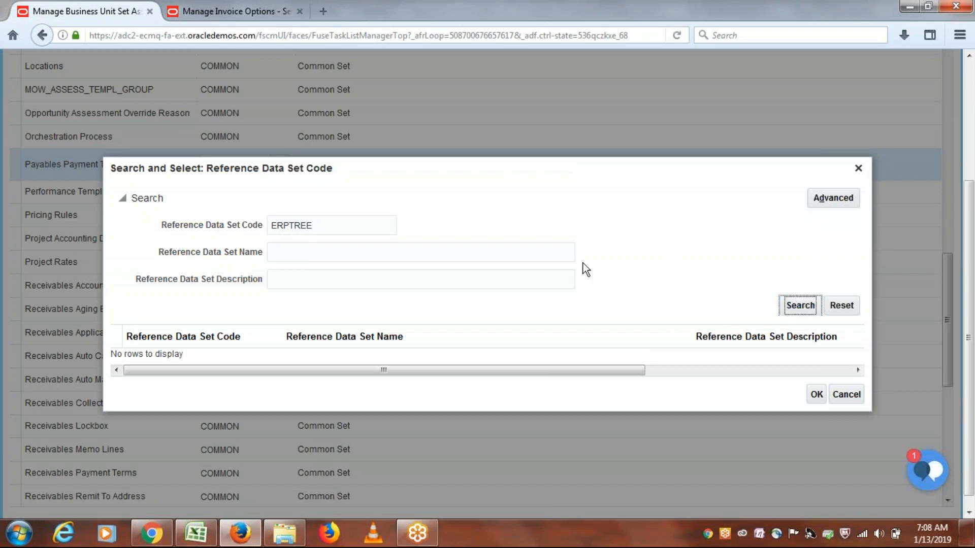
{"action": "left_click", "coordinate": [298, 356]}
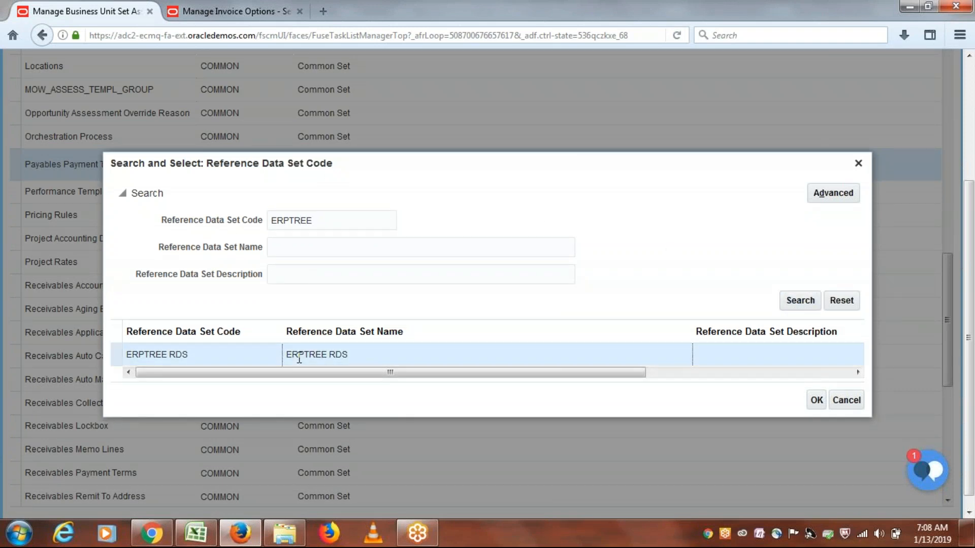
{"action": "left_click", "coordinate": [816, 400]}
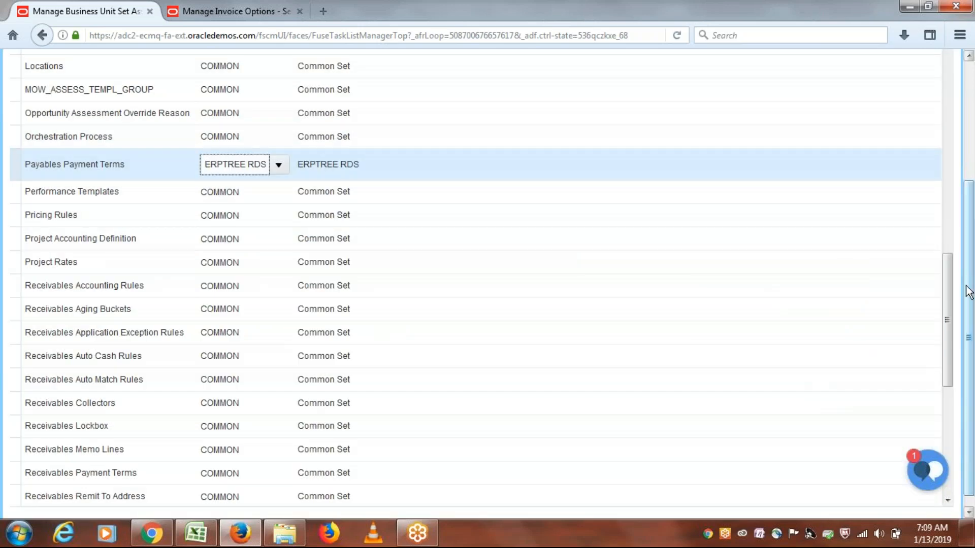
Save and close the set assignments of ERPTREE US Business Unit.
{"action": "left_click_drag", "start_coordinate": [971, 274], "coordinate": [974, 203]}
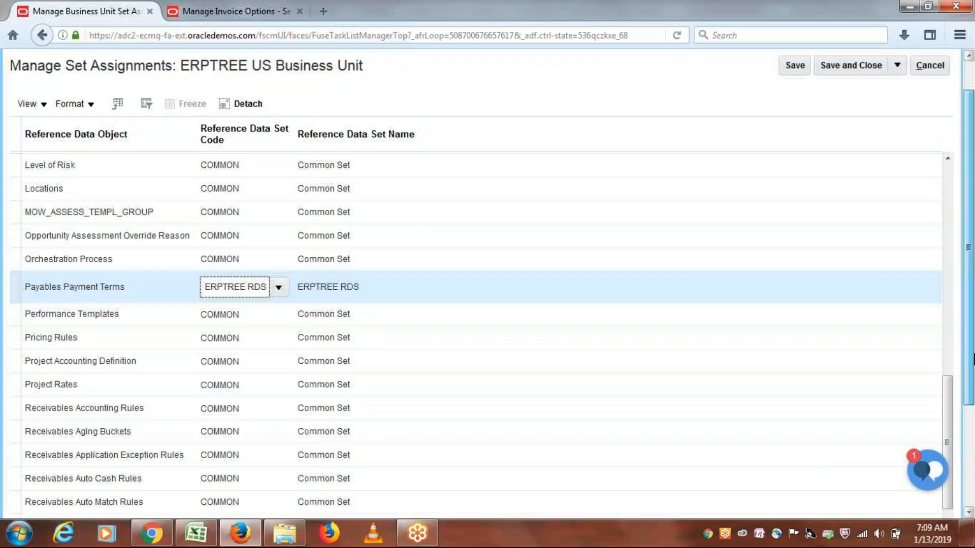
{"action": "left_click_drag", "start_coordinate": [973, 377], "coordinate": [974, 350]}
{"action": "left_click", "coordinate": [847, 97]}
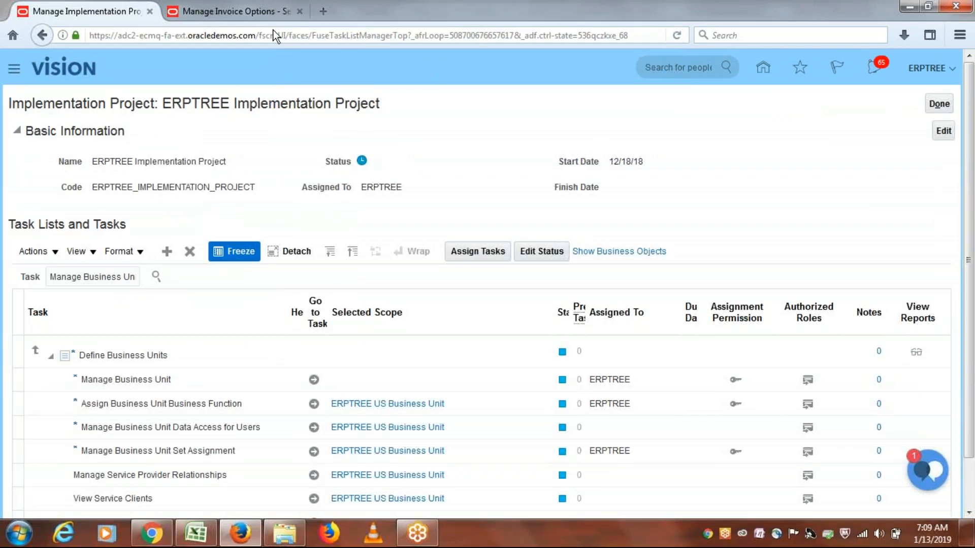
Save and close the open invoice options, and reopen the Manage Invoice Options task for ERPTREE US Business Unit.
{"action": "left_click", "coordinate": [228, 9]}
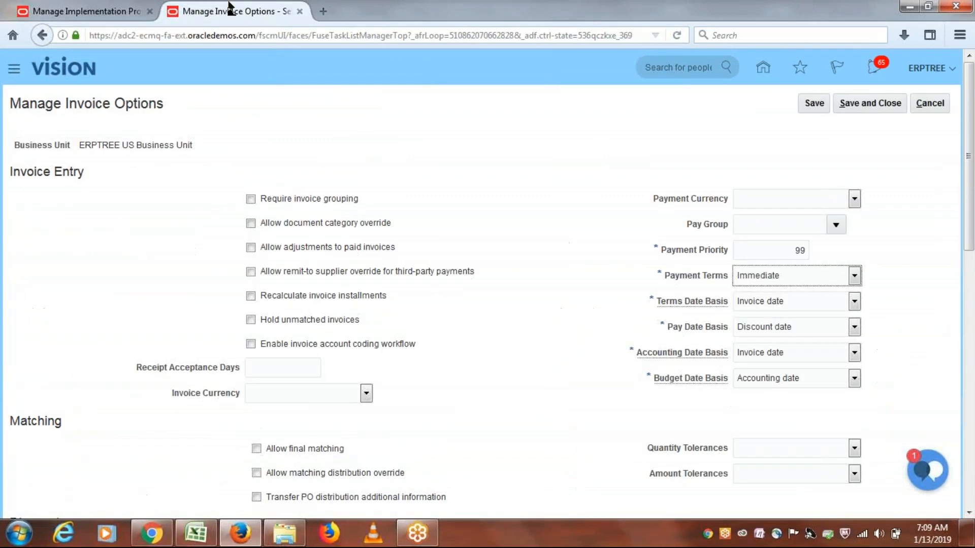
{"action": "left_click", "coordinate": [883, 103]}
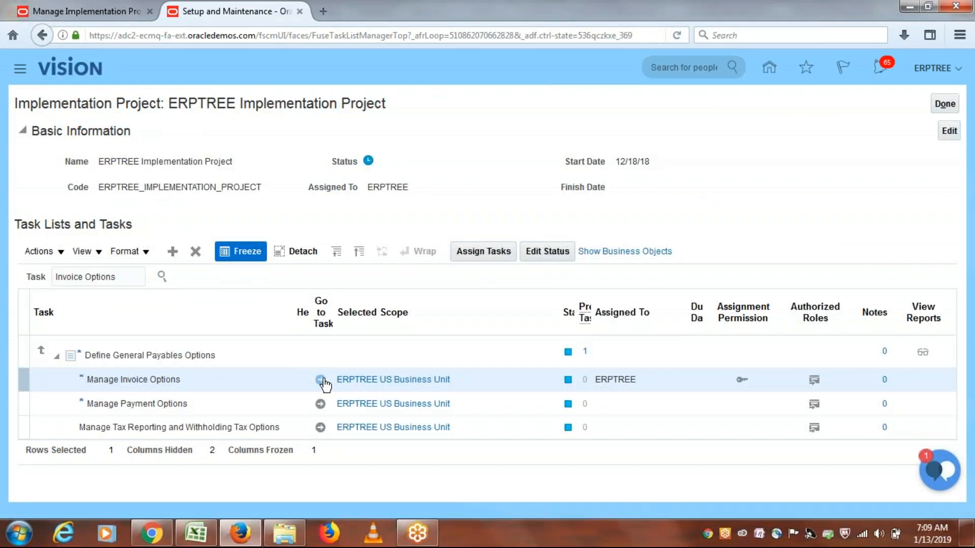
{"action": "left_click", "coordinate": [321, 381]}
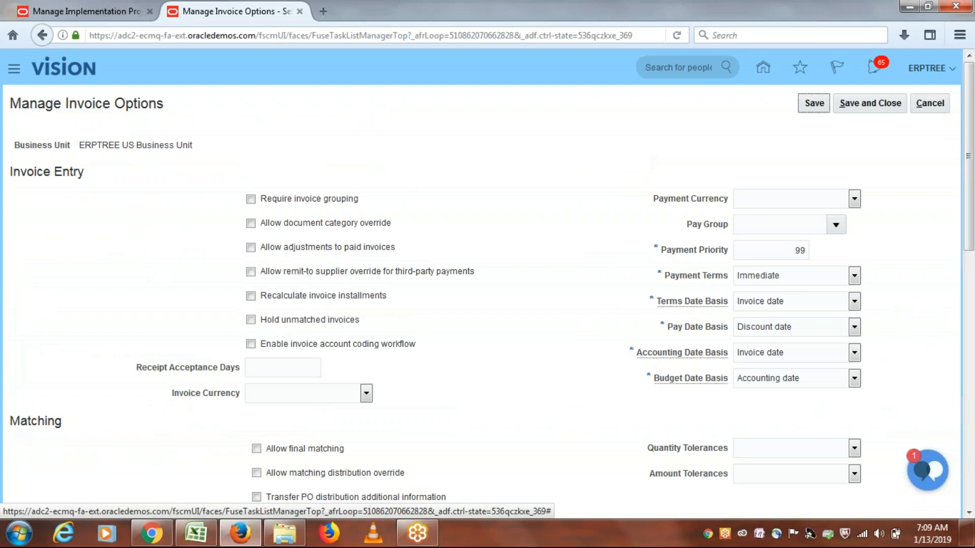
Review the Payment Terms choices offered to ERPTREE US Business Unit, and save and close the invoice options.
{"action": "left_click", "coordinate": [818, 278]}
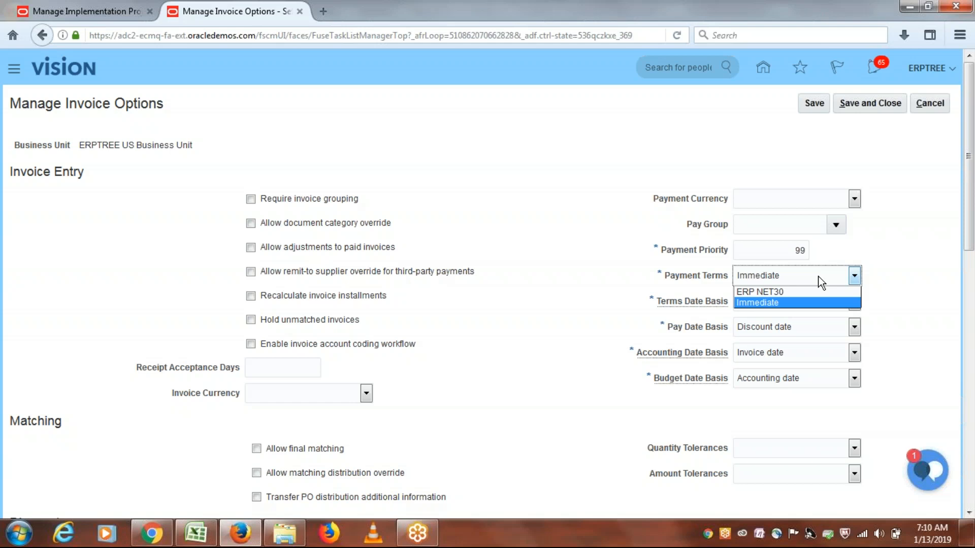
{"action": "left_click", "coordinate": [903, 224]}
{"action": "left_click", "coordinate": [853, 276]}
{"action": "left_click", "coordinate": [892, 194]}
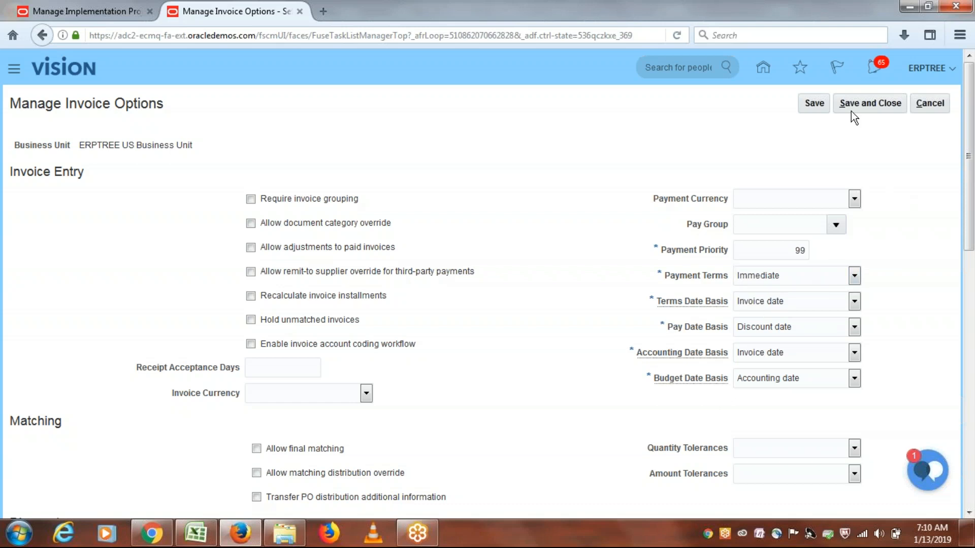
{"action": "left_click", "coordinate": [872, 105]}
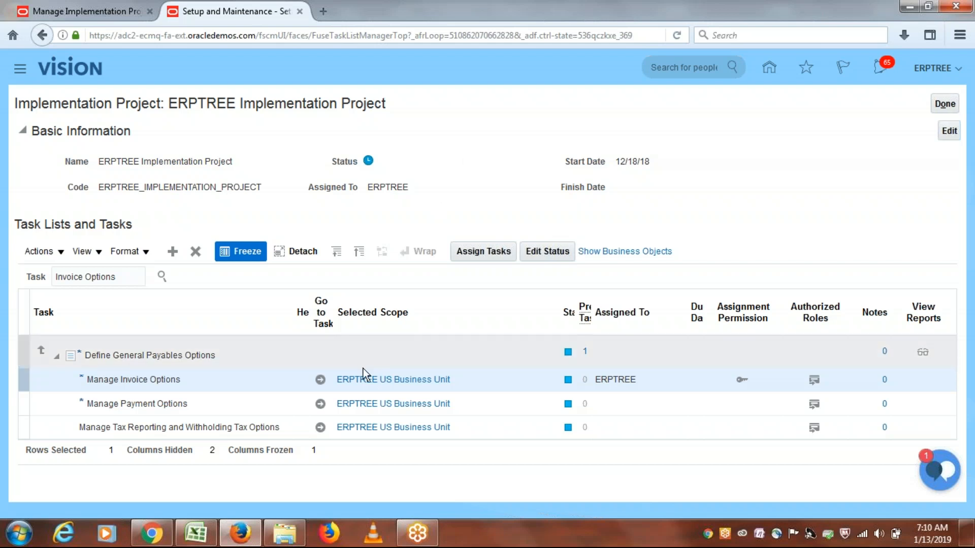
Switch to the Excel Payables sheet and mark the reference data set and payment terms setup rows as Done.
{"action": "left_click", "coordinate": [208, 536]}
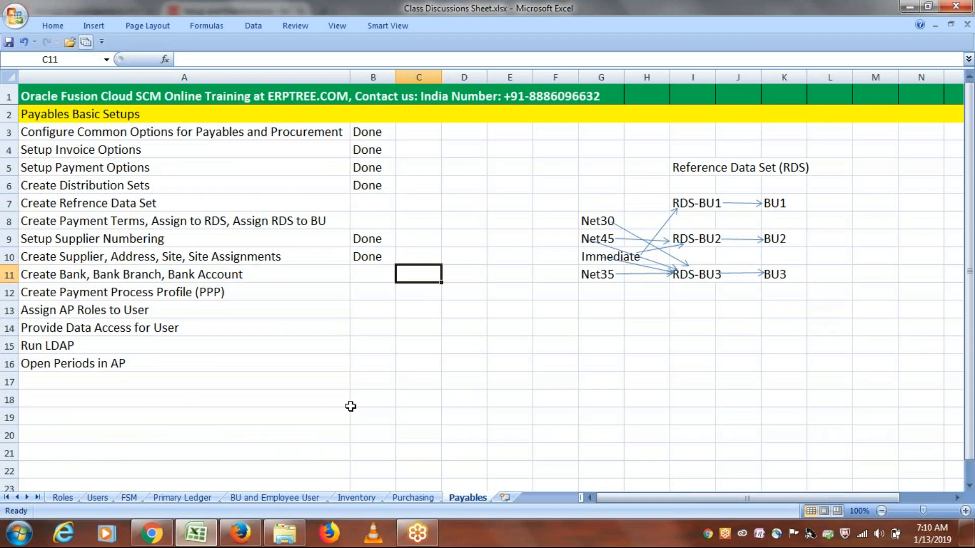
{"action": "left_click", "coordinate": [308, 202]}
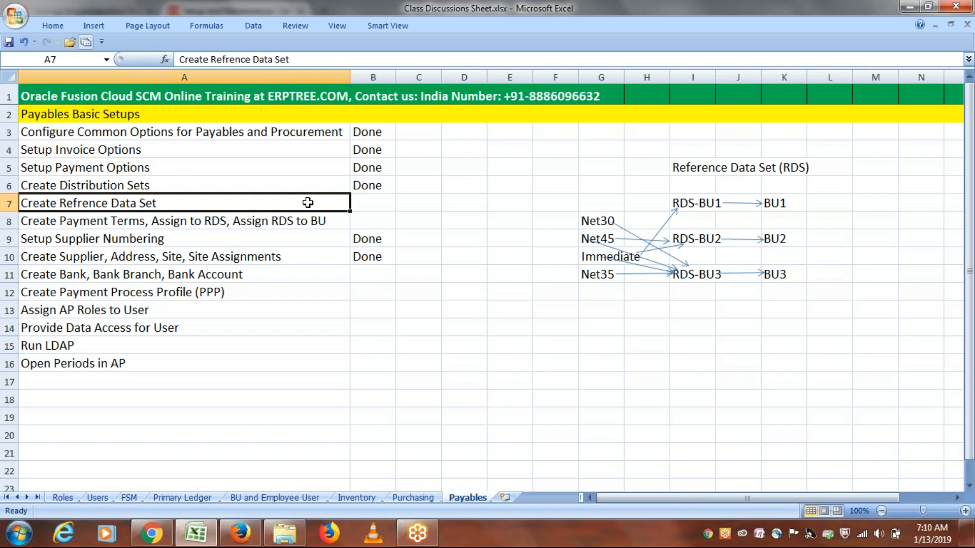
{"action": "key", "text": "Right"}
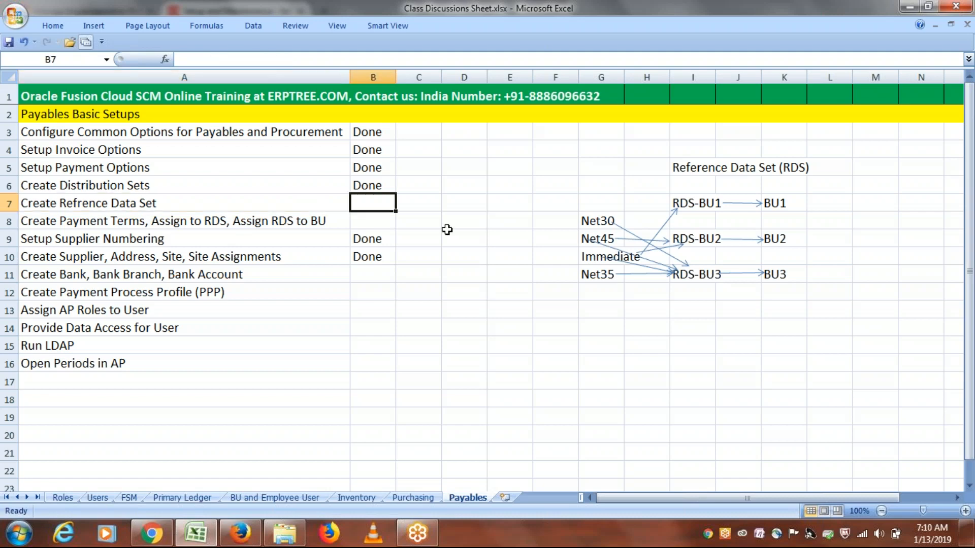
{"action": "type", "text": "Done"}
{"action": "left_click", "coordinate": [375, 222]}
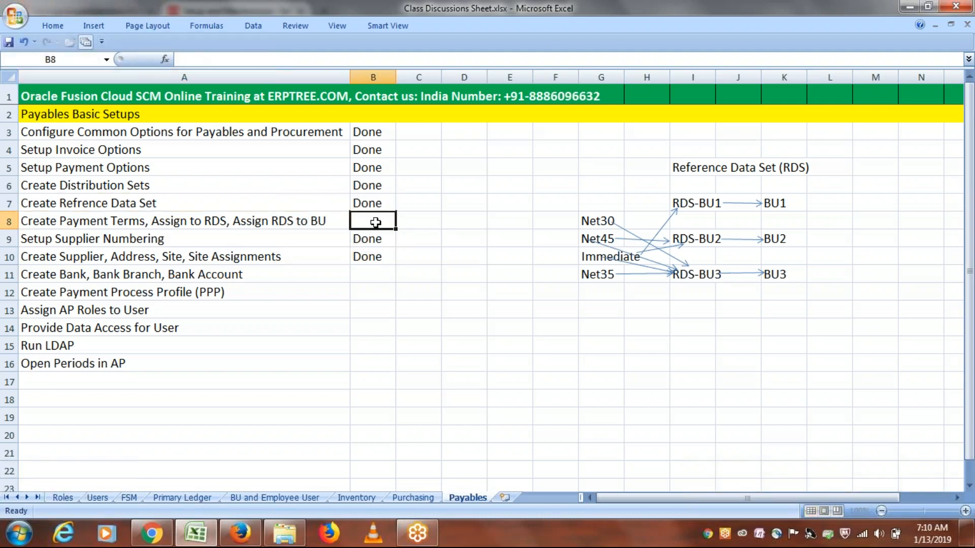
{"action": "type", "text": "Done"}
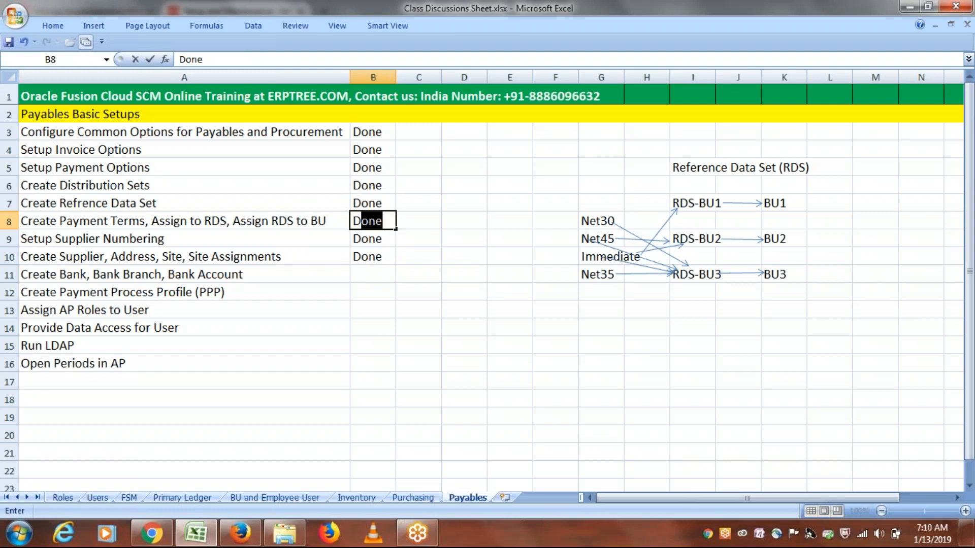
{"action": "key", "text": "Tab"}
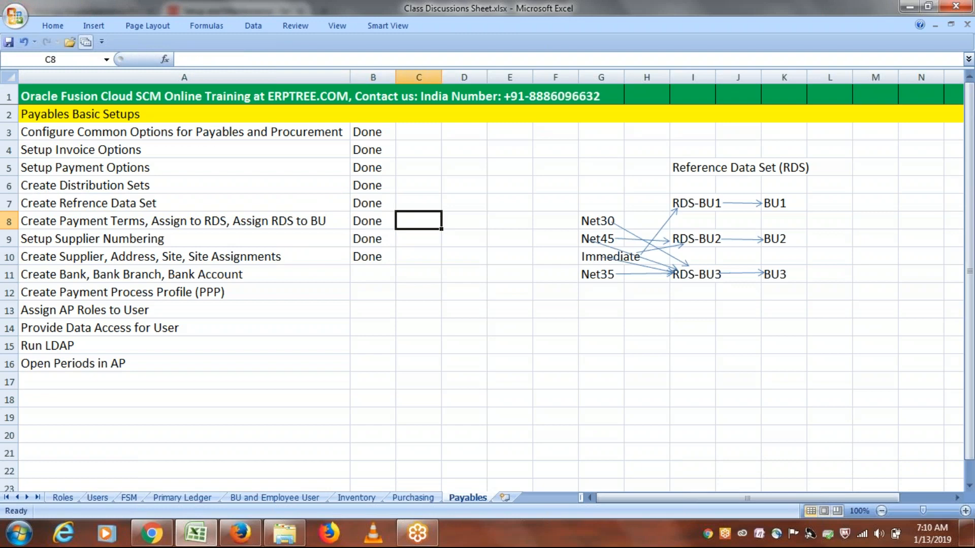
Review the supplier rows and the bank, bank branch and bank account row in the Payables setup checklist.
{"action": "left_click", "coordinate": [144, 240]}
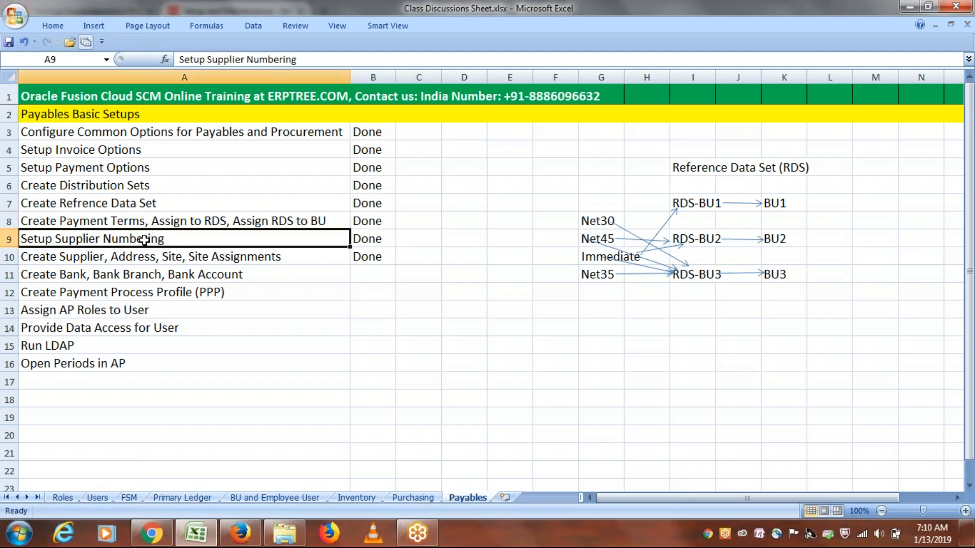
{"action": "left_click", "coordinate": [168, 258]}
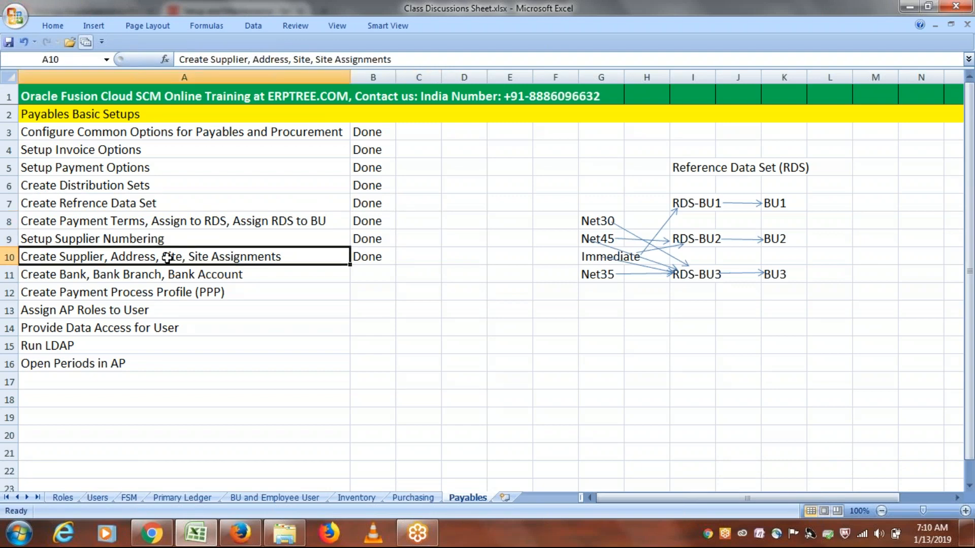
{"action": "left_click", "coordinate": [174, 274]}
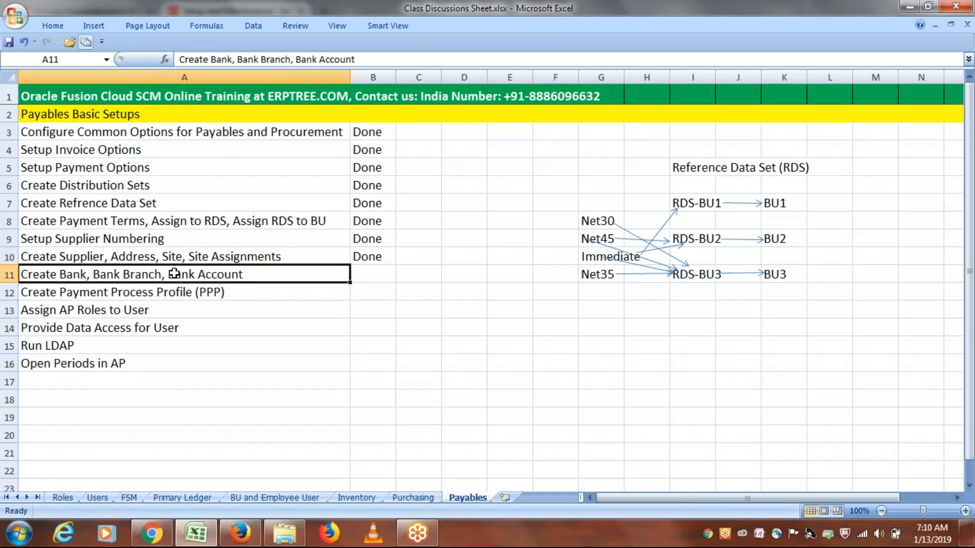
{"action": "left_click", "coordinate": [447, 323]}
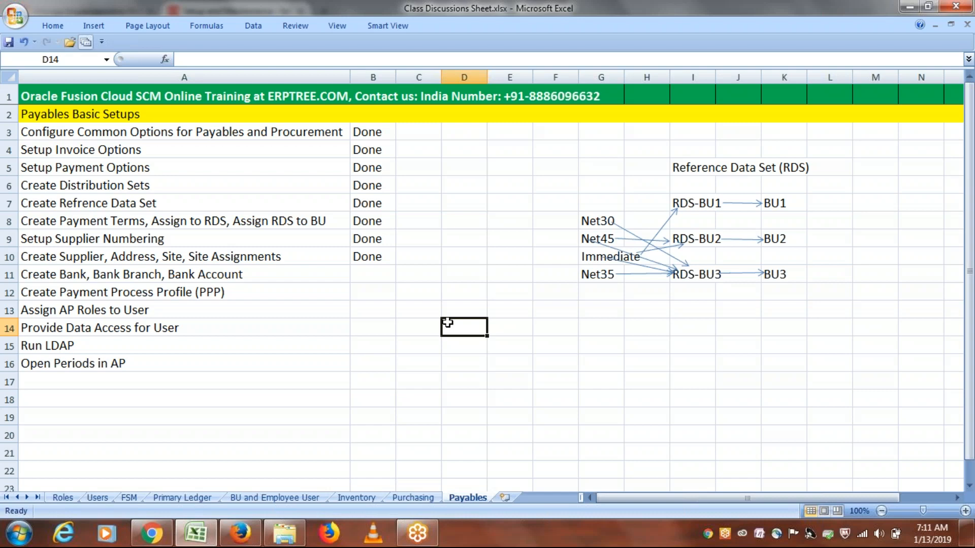
{"action": "double_click", "coordinate": [255, 269]}
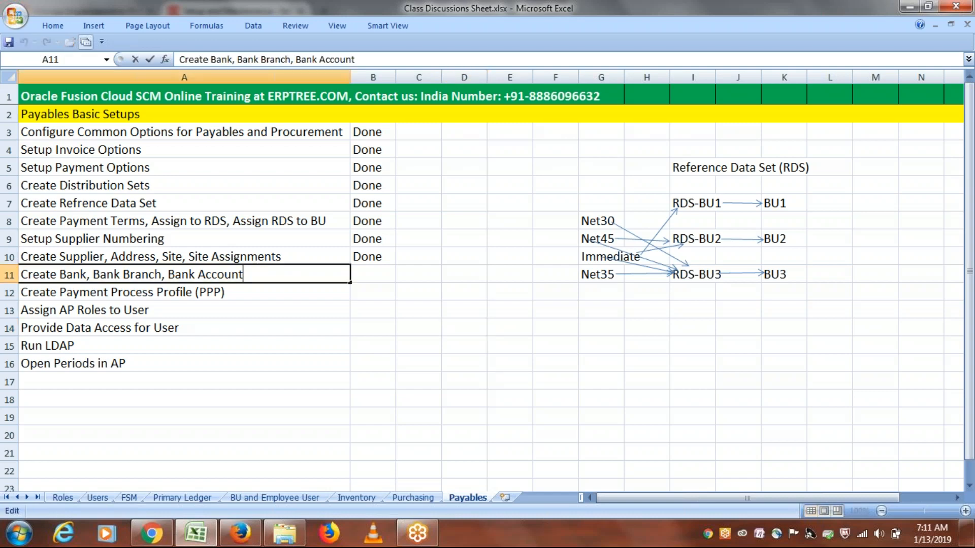
{"action": "left_click_drag", "start_coordinate": [242, 274], "coordinate": [94, 275]}
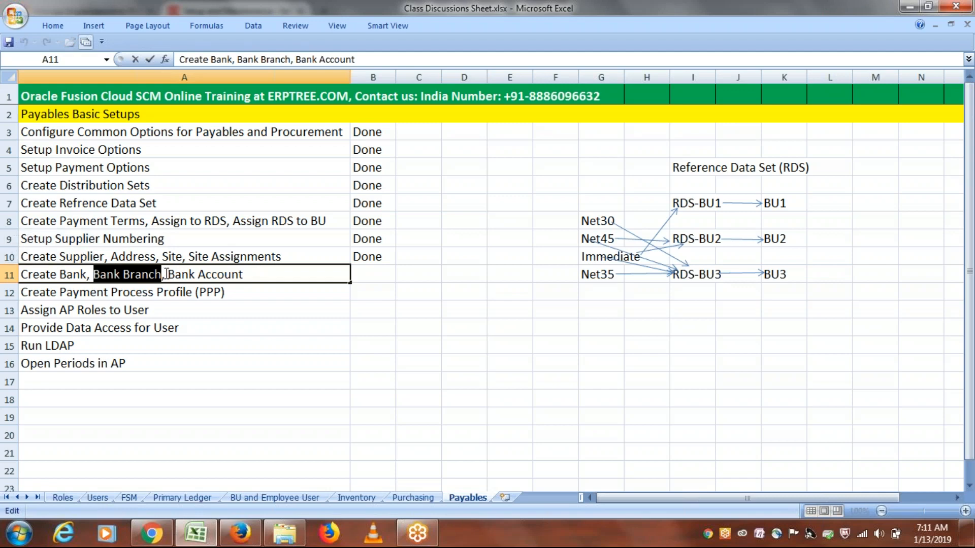
{"action": "left_click_drag", "start_coordinate": [60, 274], "coordinate": [245, 282]}
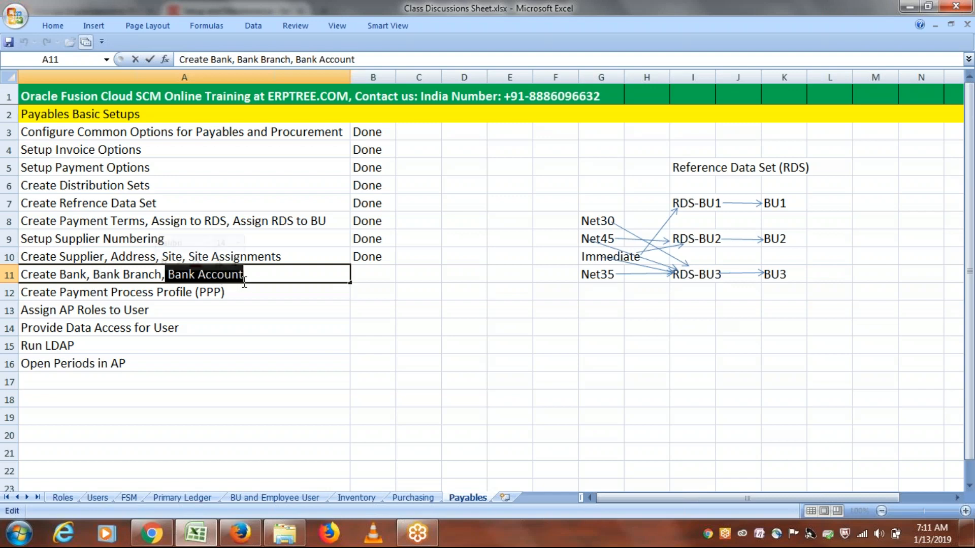
{"action": "left_click", "coordinate": [374, 273]}
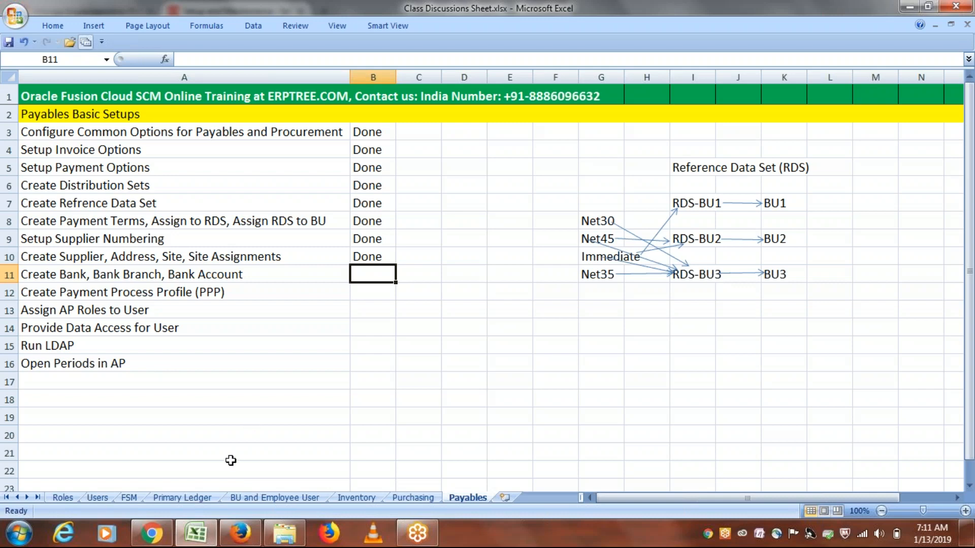
Switch to Firefox and search the implementation project's tasks for "Manage Banks".
{"action": "mouse_move", "coordinate": [243, 537]}
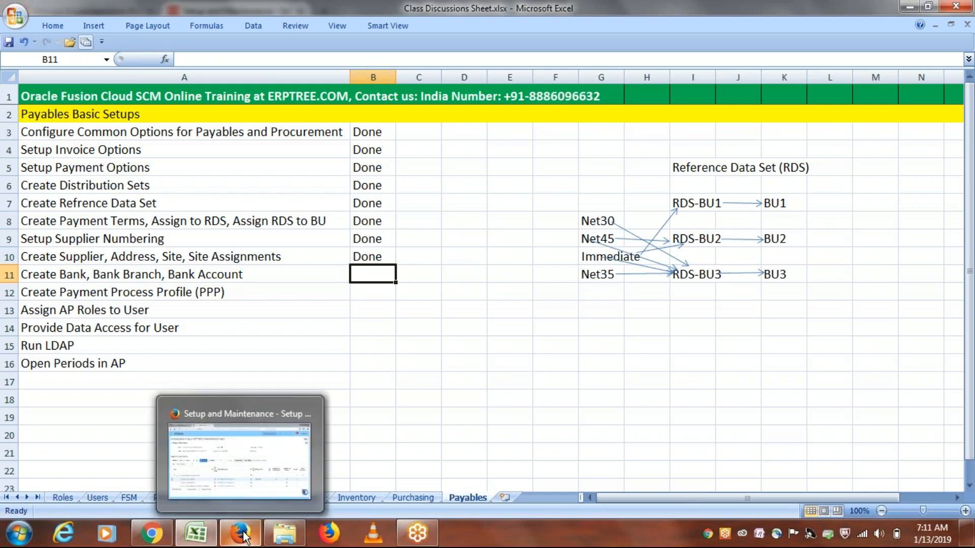
{"action": "left_click", "coordinate": [255, 439]}
{"action": "left_click", "coordinate": [125, 276]}
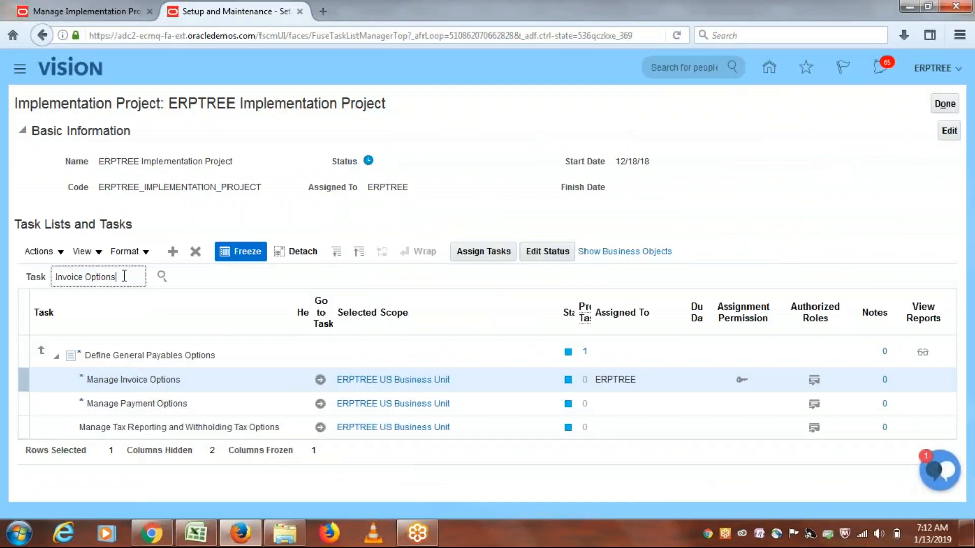
{"action": "triple_click", "coordinate": [124, 277]}
{"action": "double_click", "coordinate": [125, 276]}
{"action": "triple_click", "coordinate": [124, 276]}
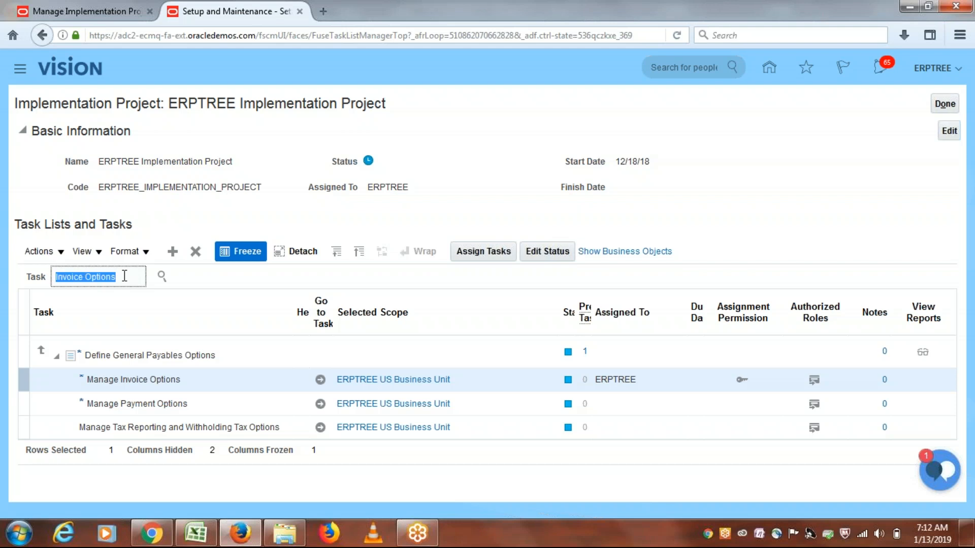
{"action": "type", "text": "M"}
{"action": "key", "text": "BackSpace"}
{"action": "type", "text": "Mana"}
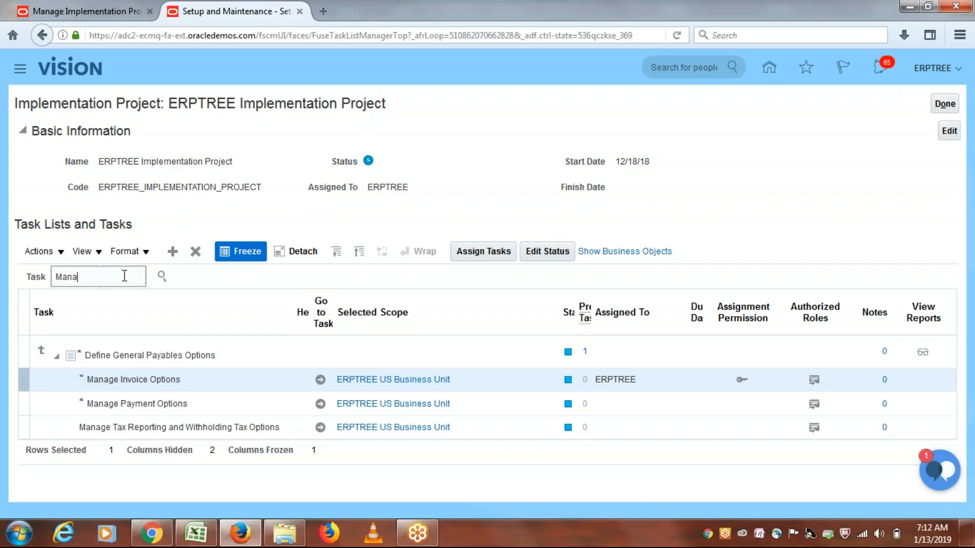
{"action": "type", "text": "ge Banks"}
{"action": "left_click", "coordinate": [162, 276]}
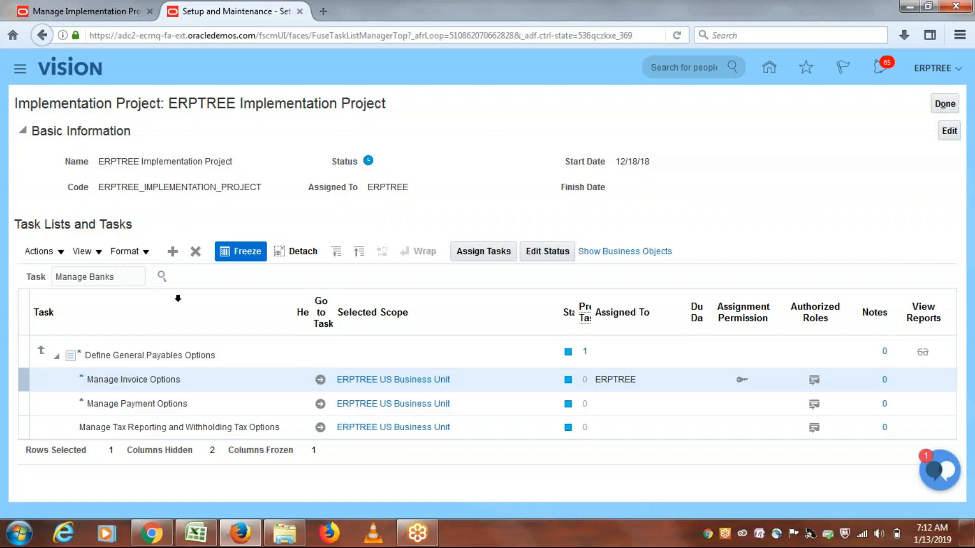
{"action": "left_click", "coordinate": [161, 276]}
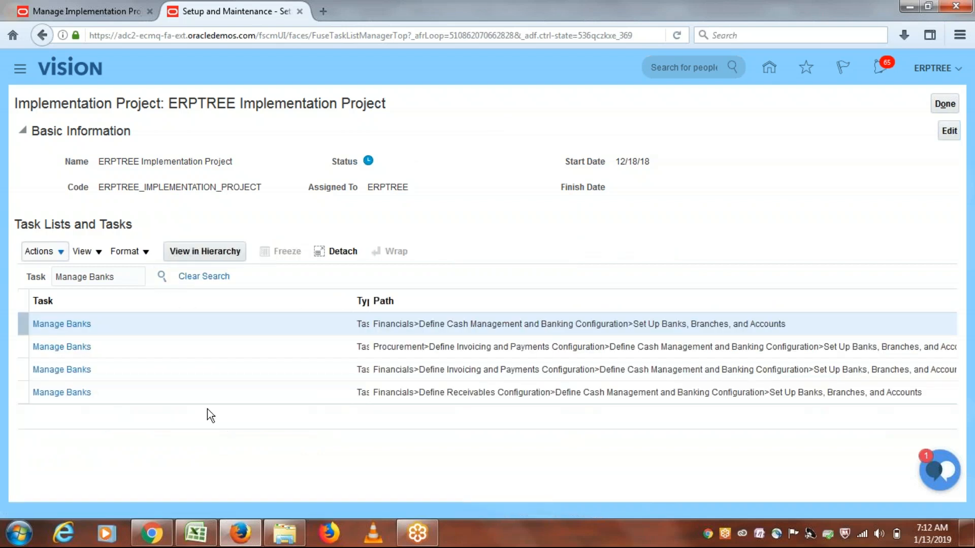
Open the Manage Banks task from the Financials cash management and banking configuration and start a new bank.
{"action": "left_click", "coordinate": [67, 325]}
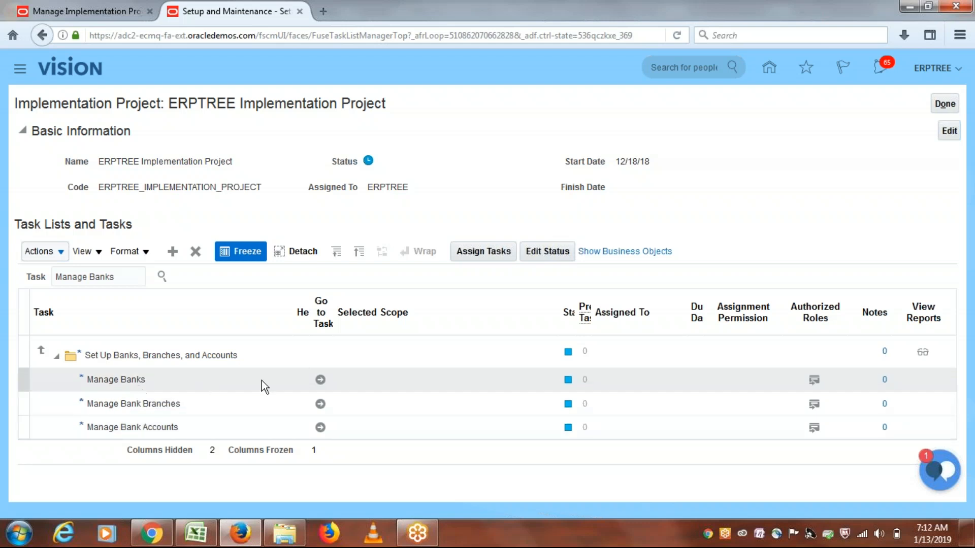
{"action": "left_click", "coordinate": [321, 380]}
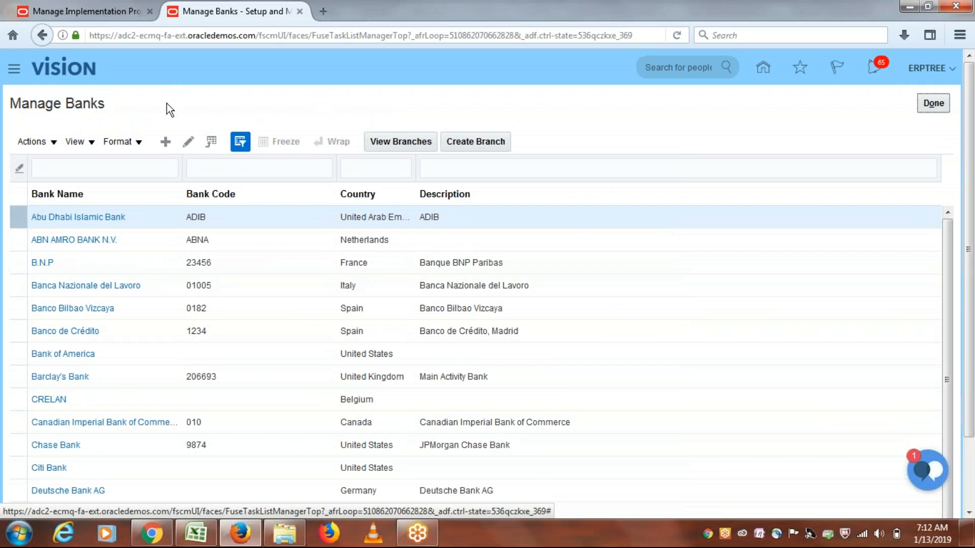
{"action": "left_click", "coordinate": [164, 143]}
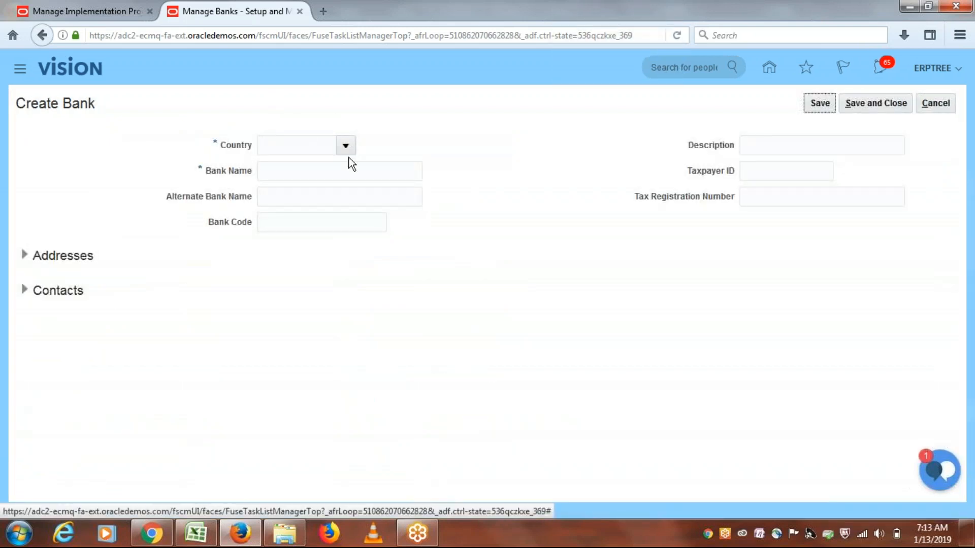
Search for country code US and set the new bank's country to United States.
{"action": "left_click", "coordinate": [346, 144]}
{"action": "left_click", "coordinate": [278, 383]}
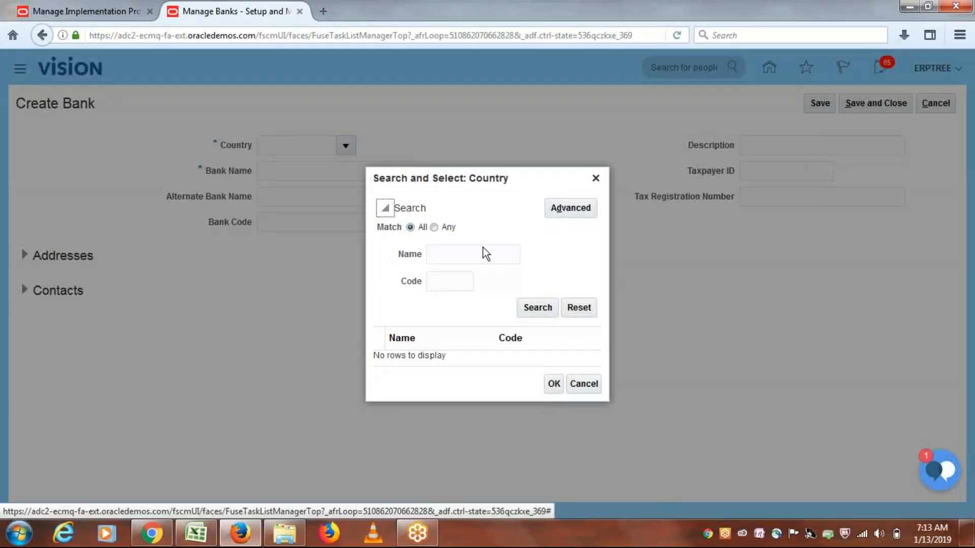
{"action": "left_click", "coordinate": [447, 283]}
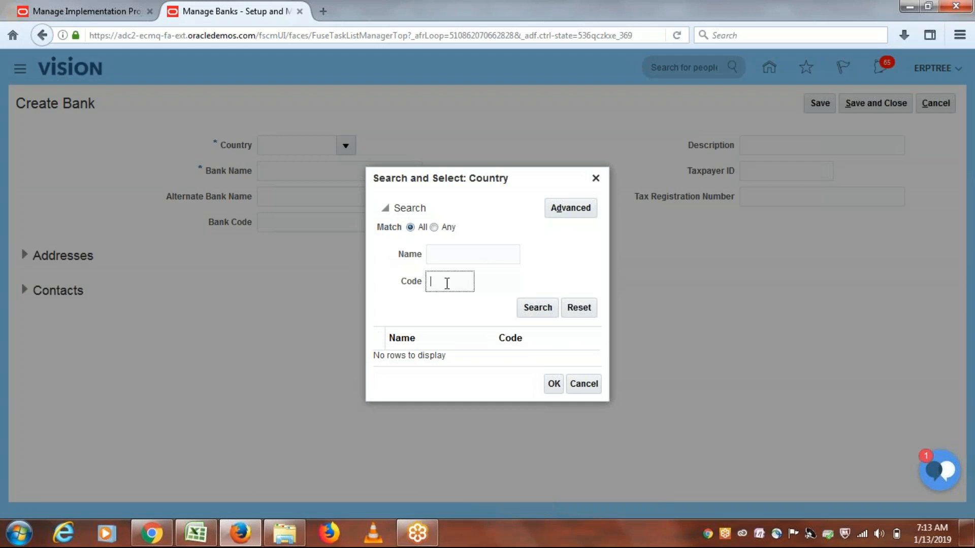
{"action": "type", "text": "US"}
{"action": "left_click", "coordinate": [539, 310]}
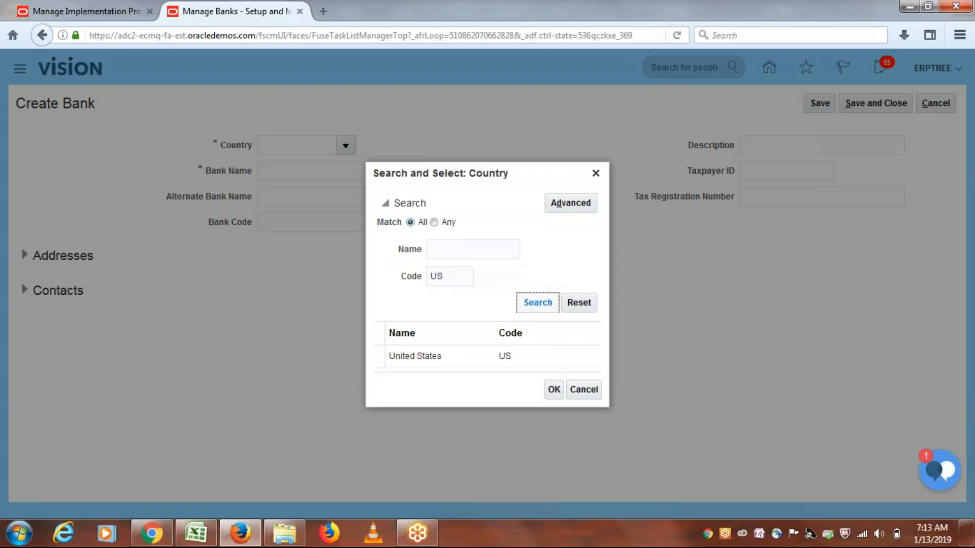
{"action": "left_click", "coordinate": [443, 355]}
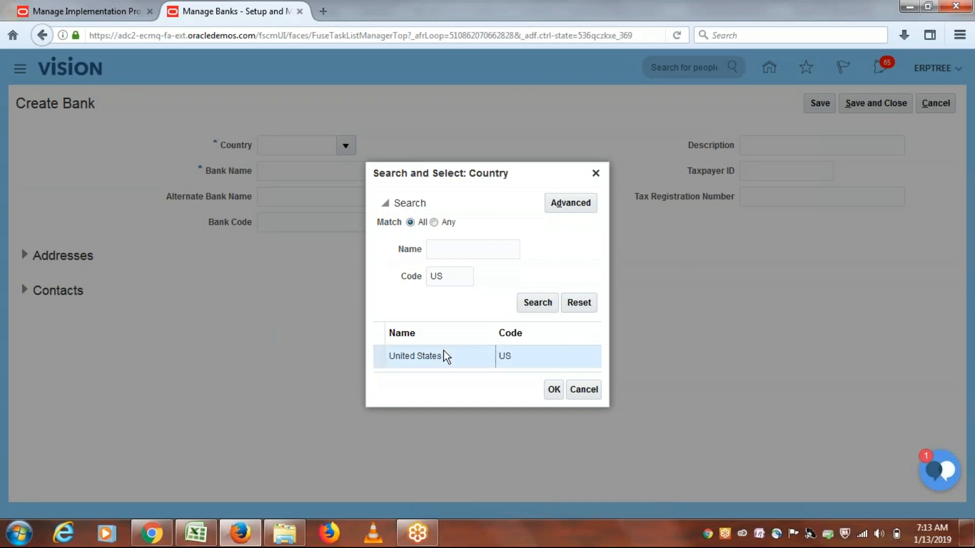
{"action": "left_click", "coordinate": [554, 390]}
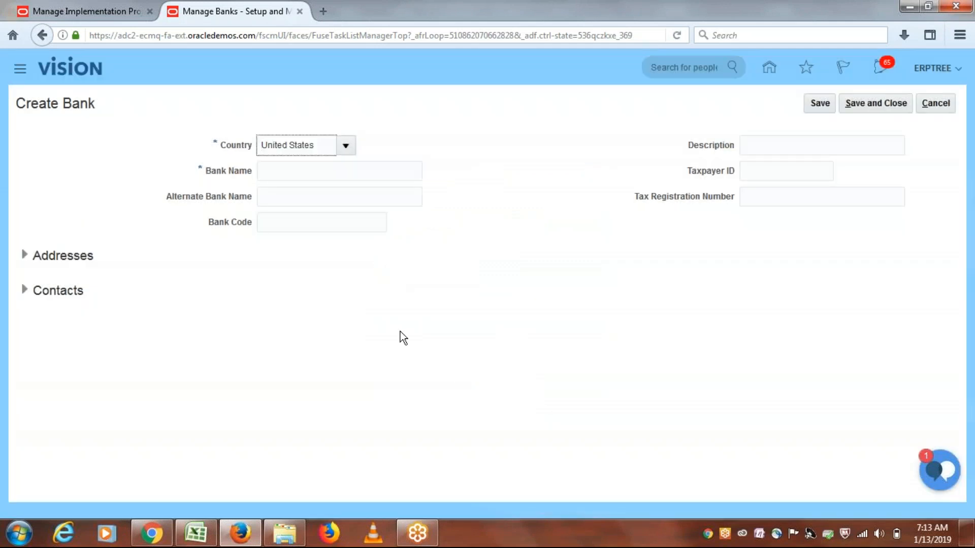
Name the bank ERPTREE BANK, and save and close it.
{"action": "left_click", "coordinate": [340, 171]}
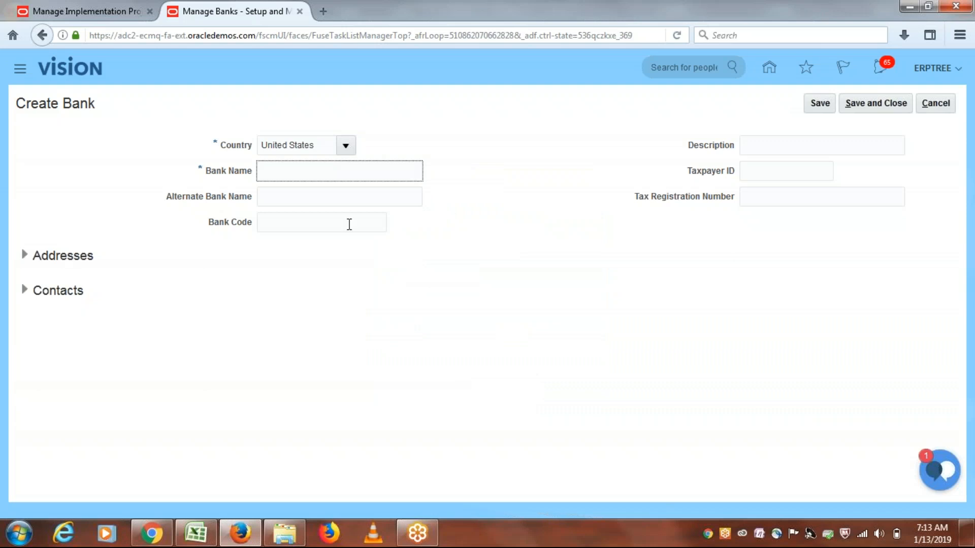
{"action": "type", "text": "ERPTREE BANK"}
{"action": "left_click", "coordinate": [867, 104]}
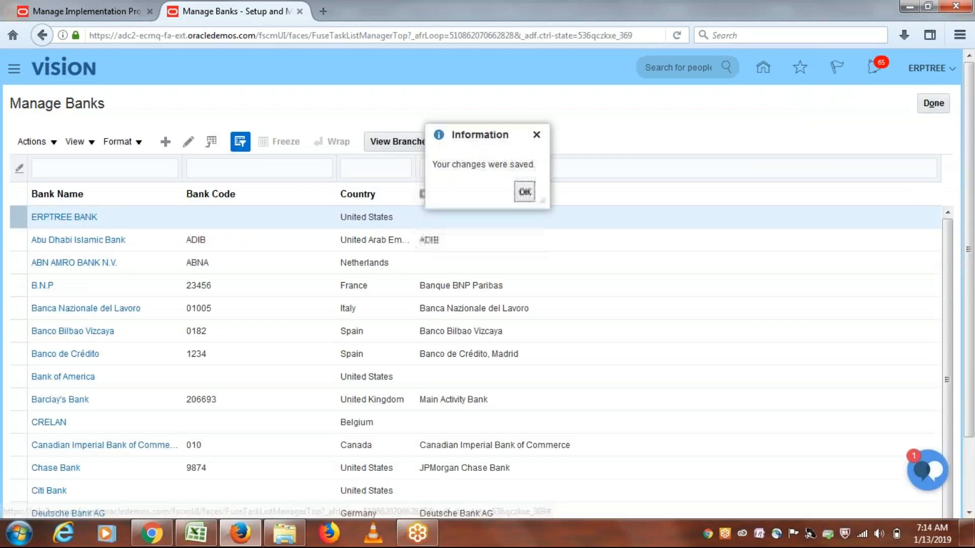
{"action": "left_click", "coordinate": [524, 192]}
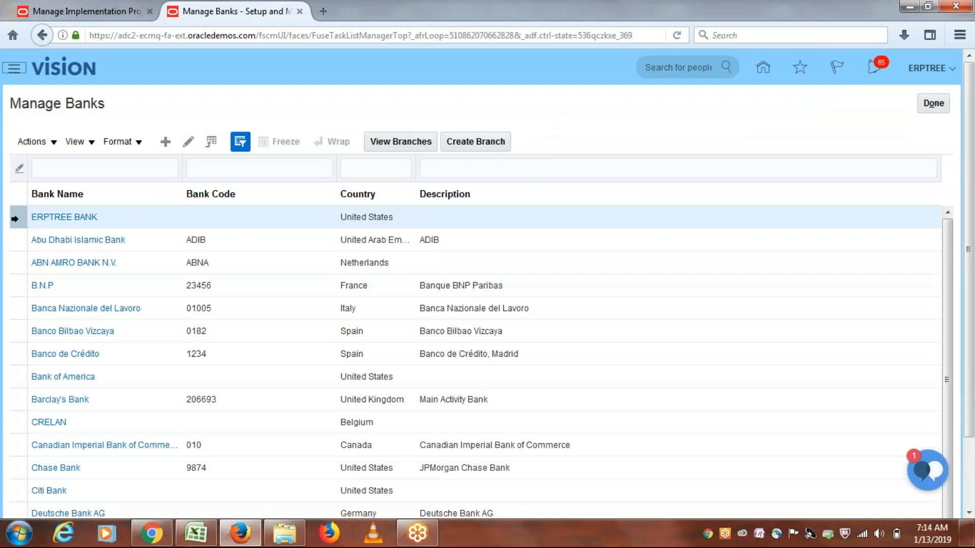
Create a new branch for ERPTREE BANK and name it ERPTREE BRANCH.
{"action": "left_click", "coordinate": [15, 219]}
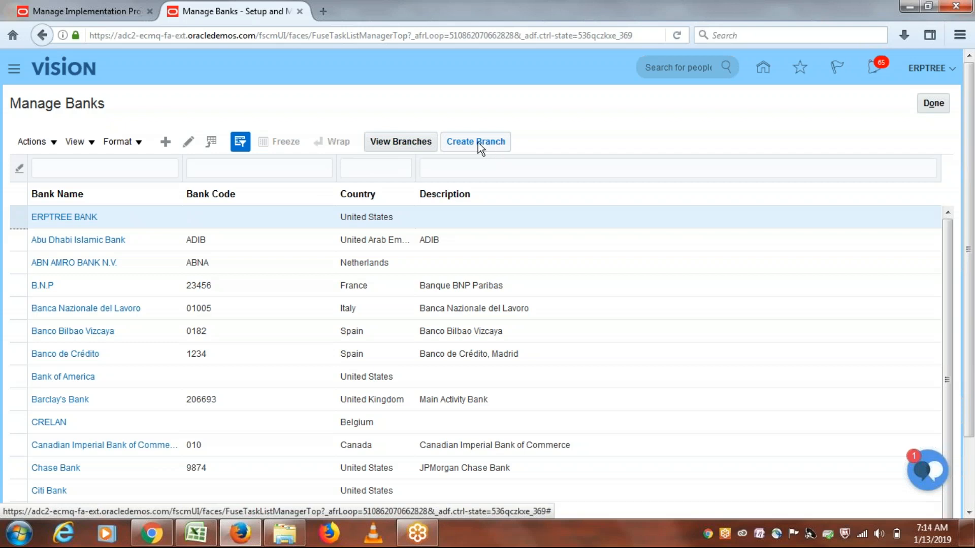
{"action": "left_click", "coordinate": [123, 219]}
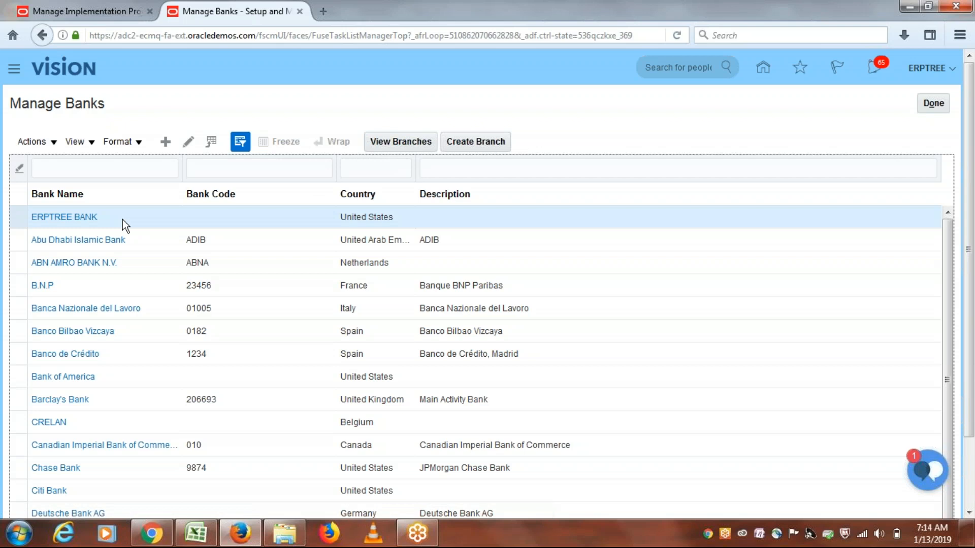
{"action": "left_click", "coordinate": [475, 139]}
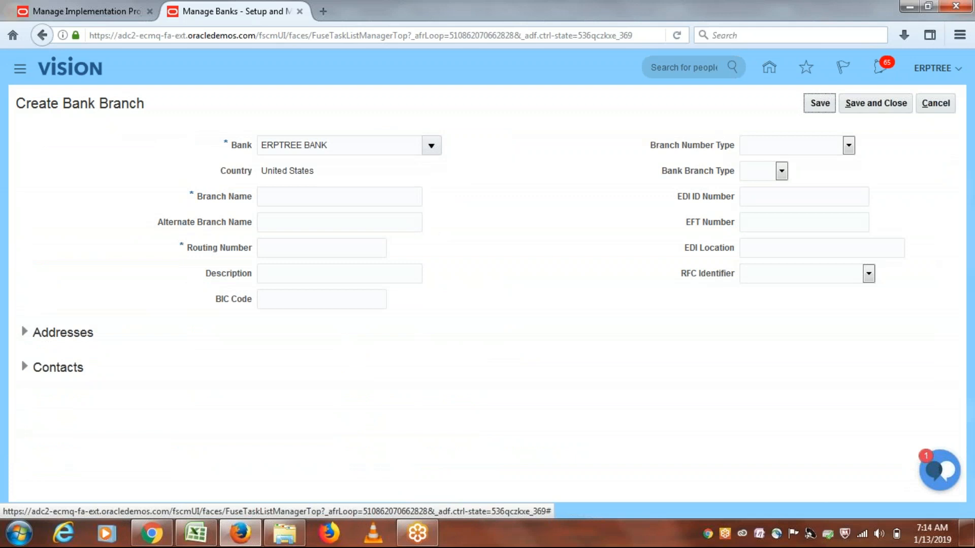
{"action": "left_click", "coordinate": [290, 199]}
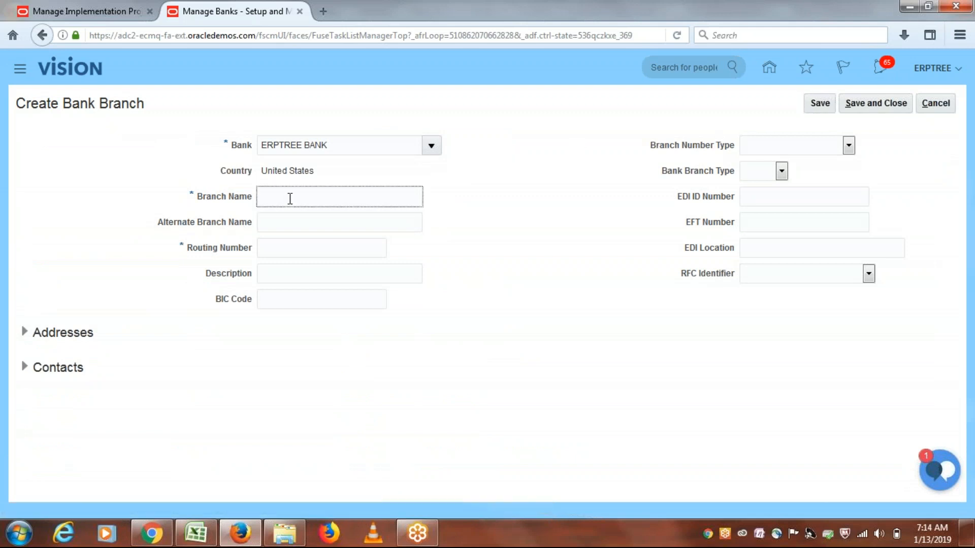
{"action": "type", "text": "ERPTREE B"}
{"action": "type", "text": "RANCH"}
{"action": "left_click", "coordinate": [292, 249]}
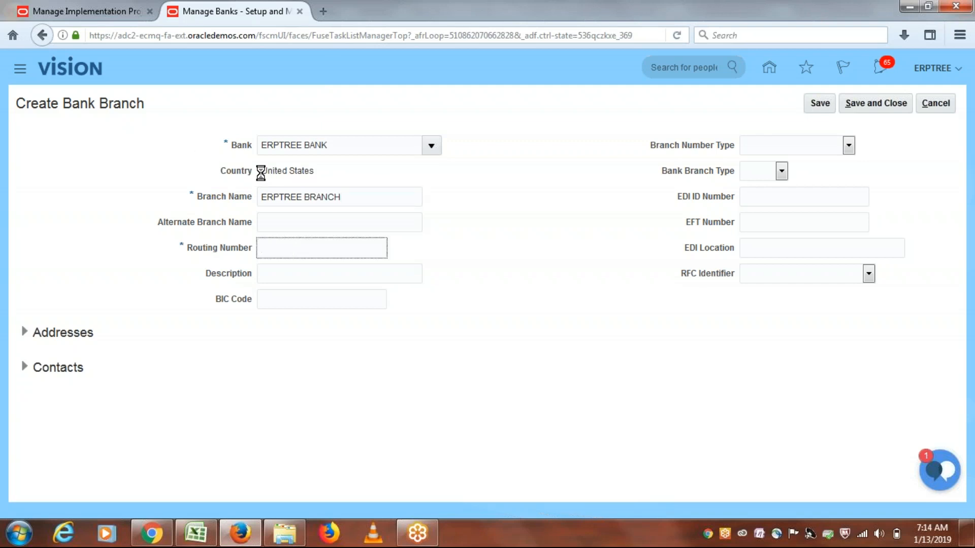
{"action": "left_click", "coordinate": [311, 108]}
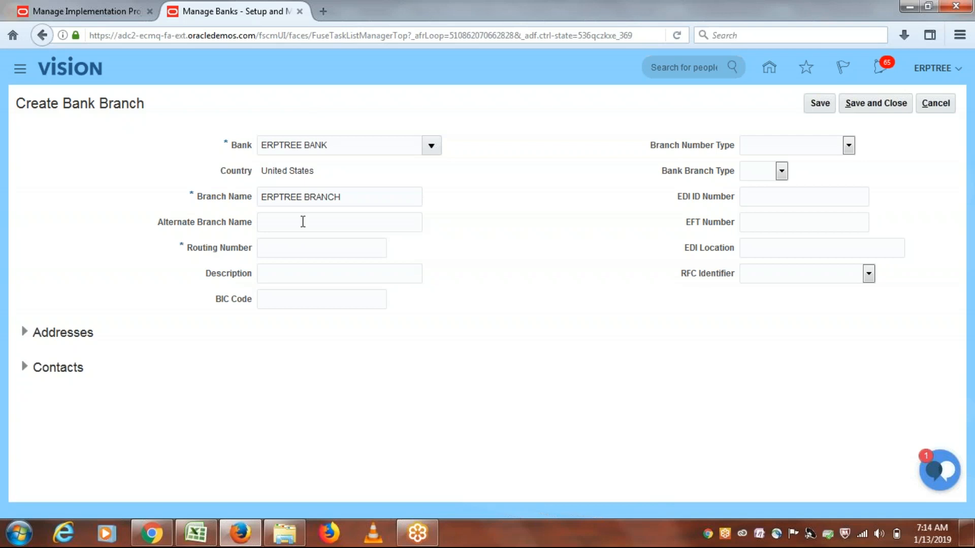
Open google.com in a new browser tab.
{"action": "left_click", "coordinate": [322, 11]}
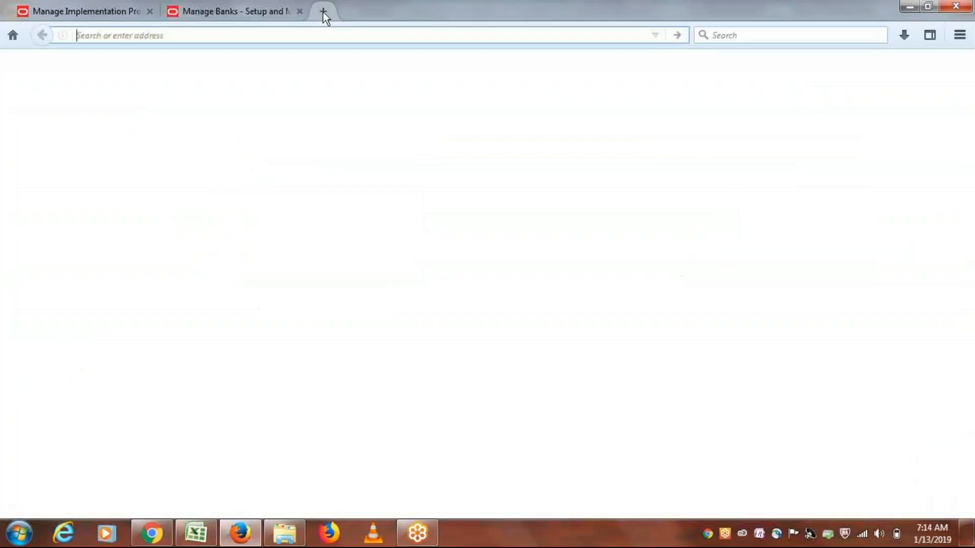
{"action": "type", "text": "GOGLE.COM"}
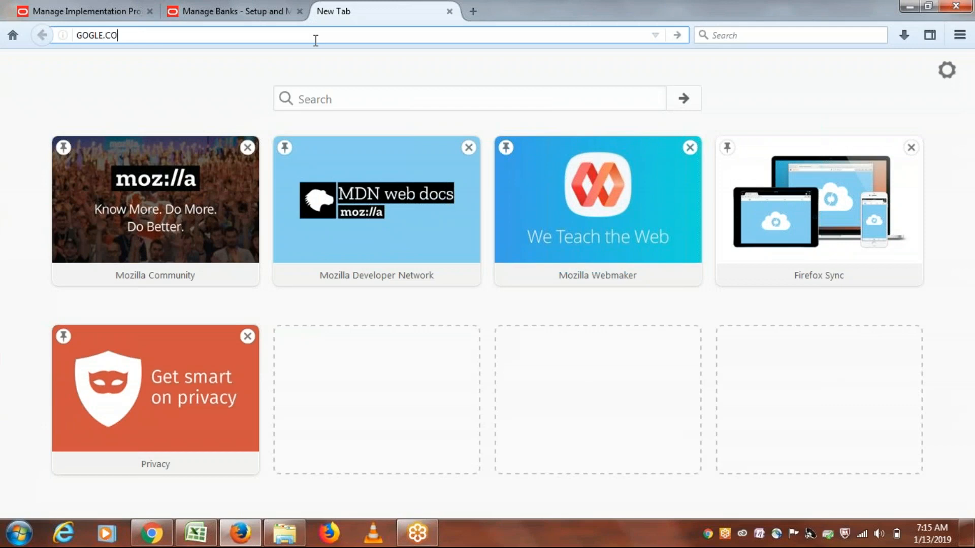
{"action": "key", "text": "BackSpace"}
{"action": "key", "text": "BackSpace"}
{"action": "key", "text": "BackSpace"}
{"action": "key", "text": "BackSpace"}
{"action": "key", "text": "BackSpace"}
{"action": "key", "text": "BackSpace"}
{"action": "key", "text": "BackSpace"}
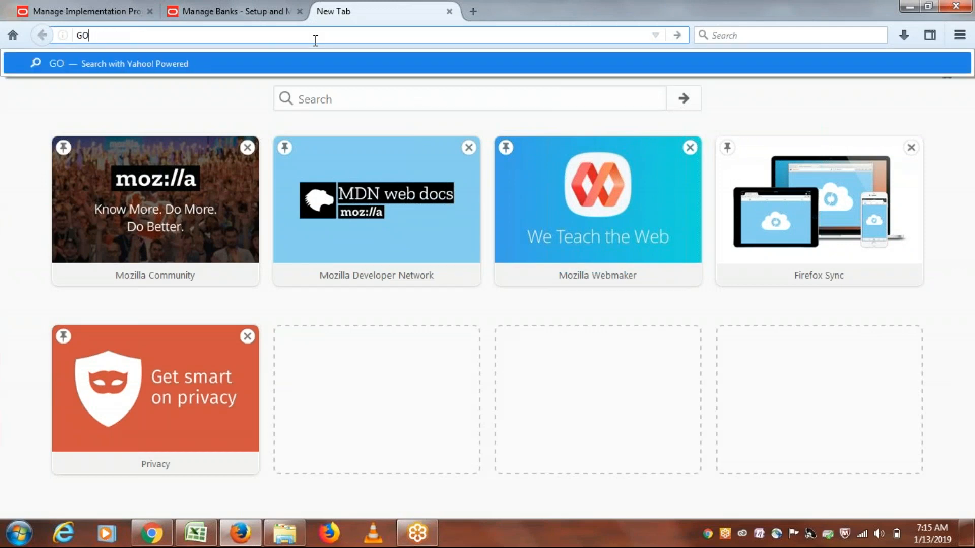
{"action": "type", "text": "OGLE.COM"}
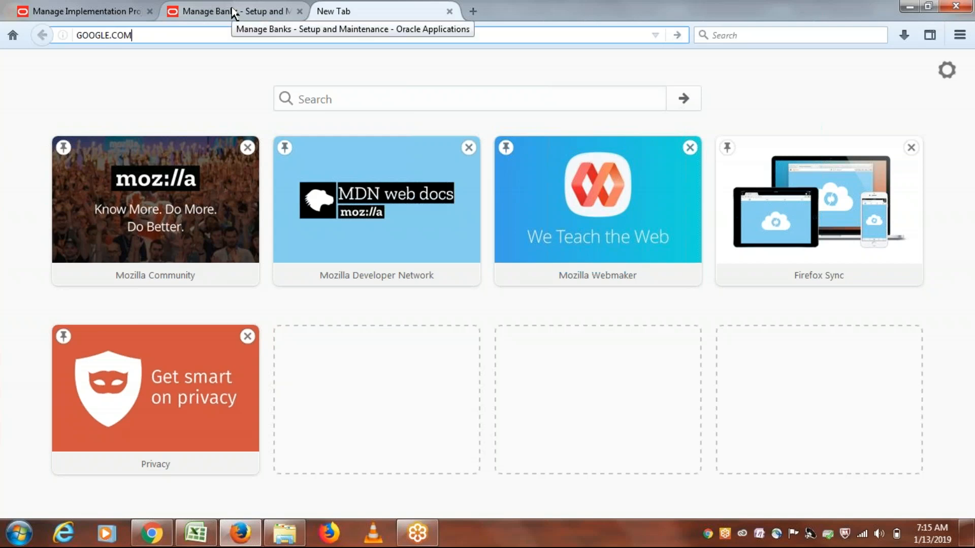
{"action": "left_click", "coordinate": [677, 35]}
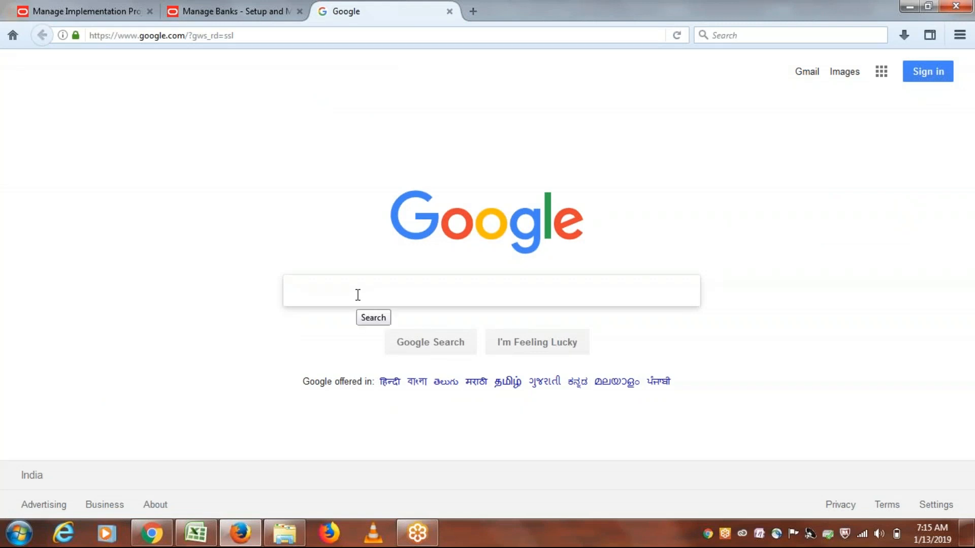
Search Google for "boa dallas routing number".
{"action": "type", "text": "BO"}
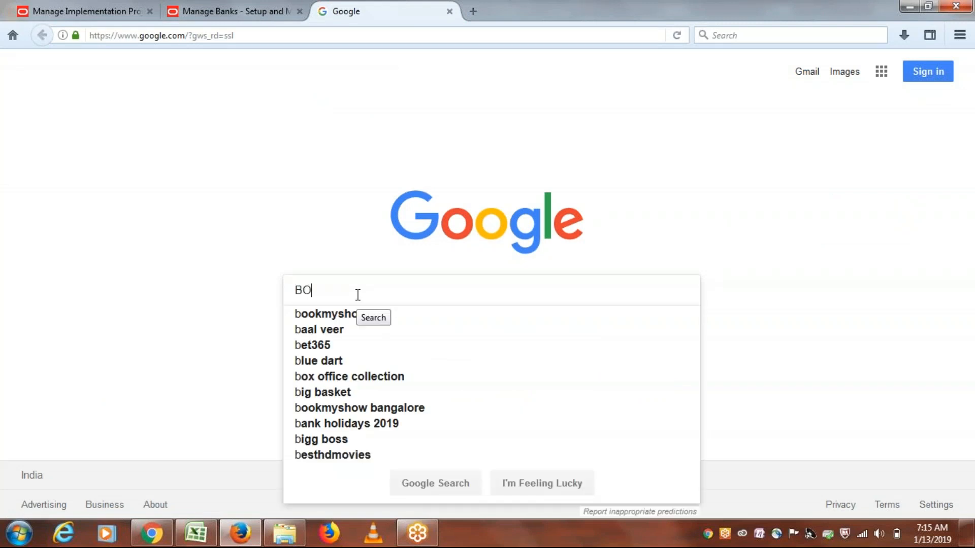
{"action": "type", "text": "A DA"}
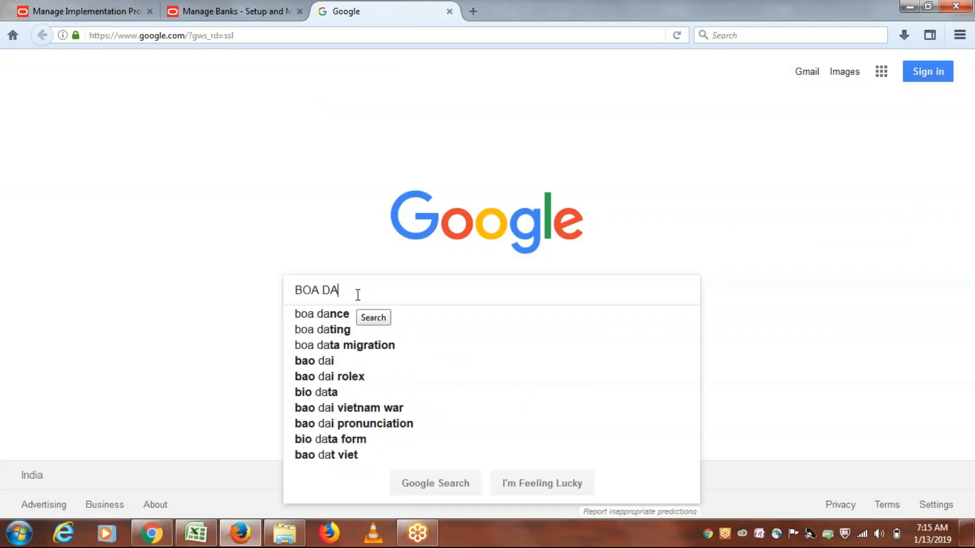
{"action": "type", "text": "LLAS RU"}
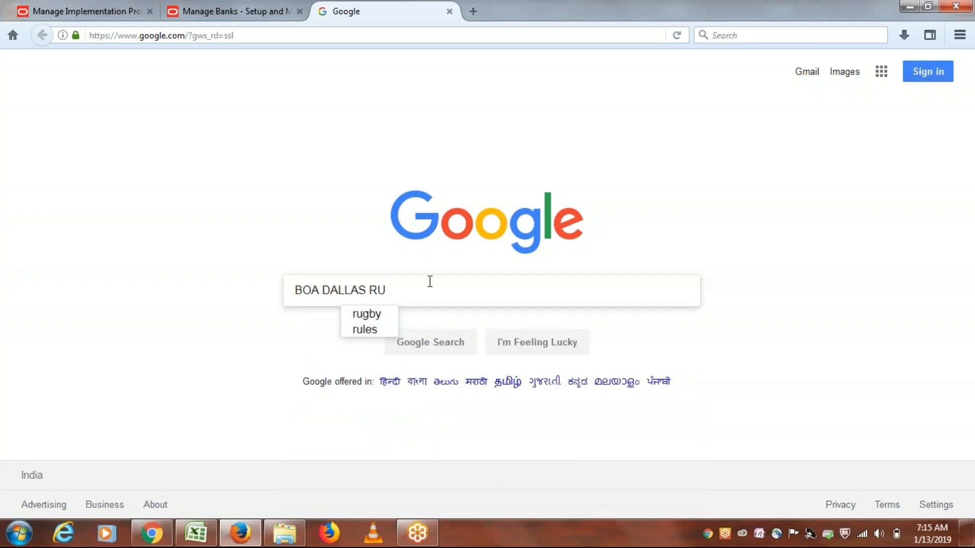
{"action": "key", "text": "BackSpace"}
{"action": "type", "text": "OUTIN"}
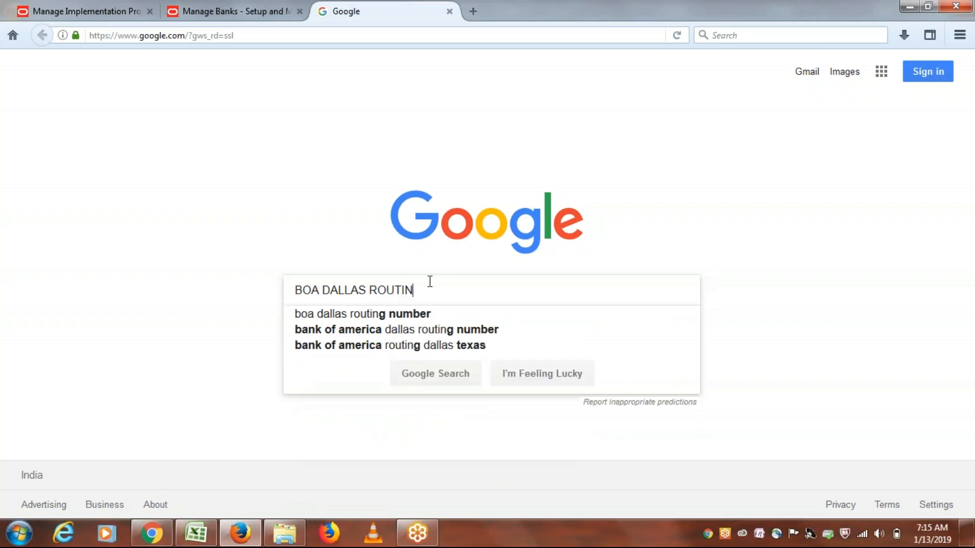
{"action": "left_click", "coordinate": [405, 316]}
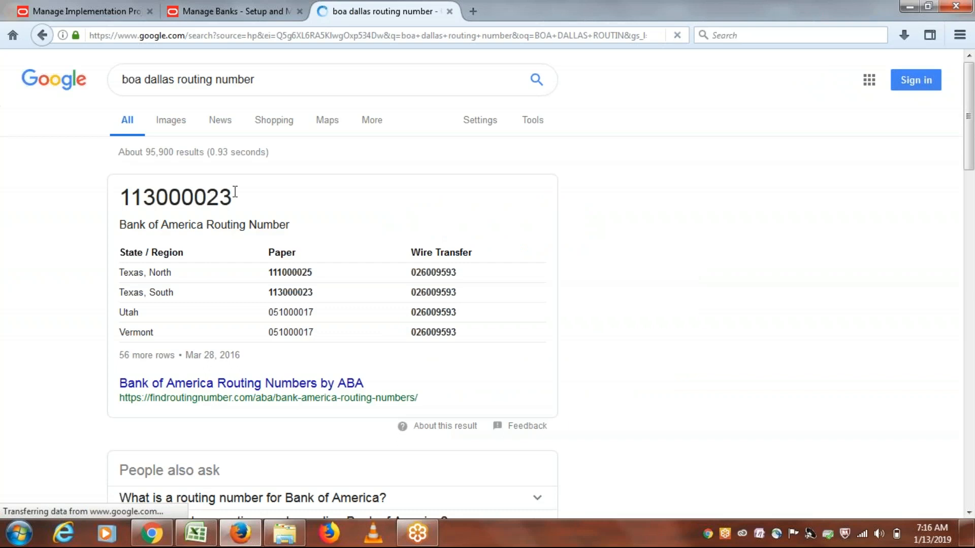
Copy the routing number 113000023 from the search result into the new branch's Routing Number, and save and close the branch.
{"action": "left_click_drag", "start_coordinate": [229, 198], "coordinate": [119, 198]}
{"action": "key", "text": "ctrl+c"}
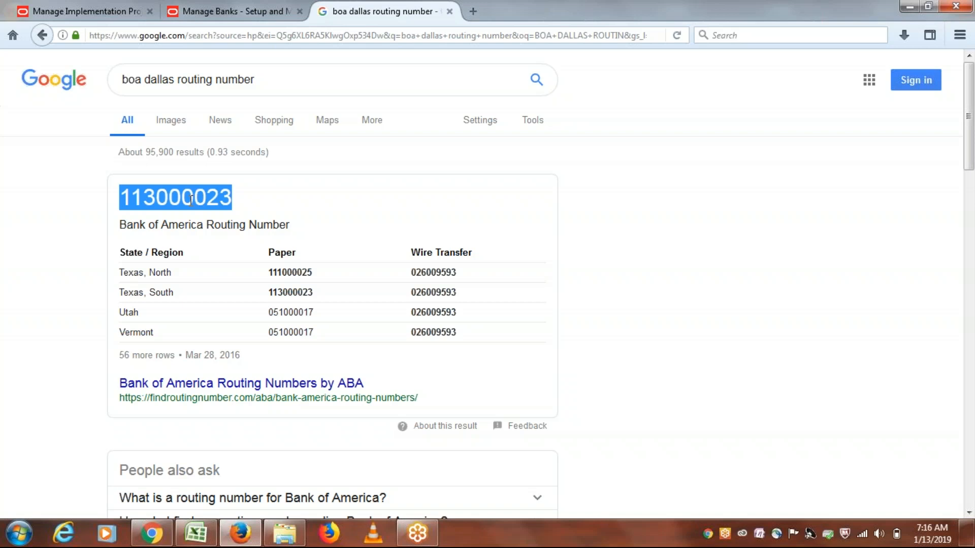
{"action": "left_click", "coordinate": [252, 10]}
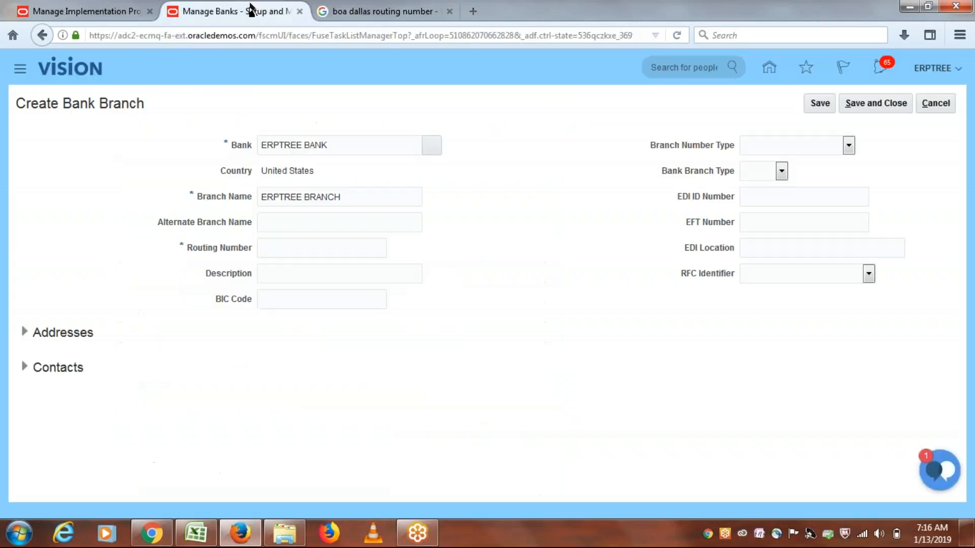
{"action": "left_click", "coordinate": [282, 247]}
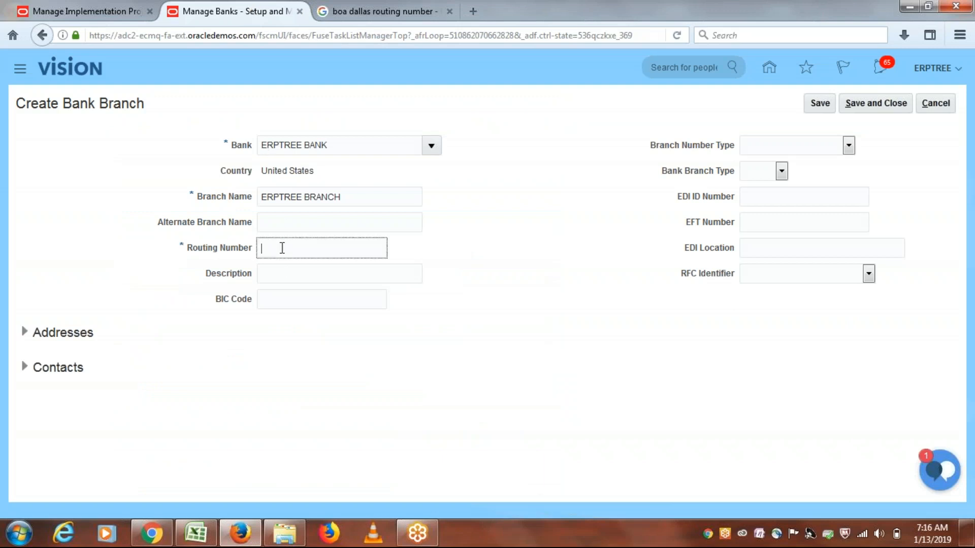
{"action": "key", "text": "ctrl+v"}
{"action": "left_click", "coordinate": [457, 237]}
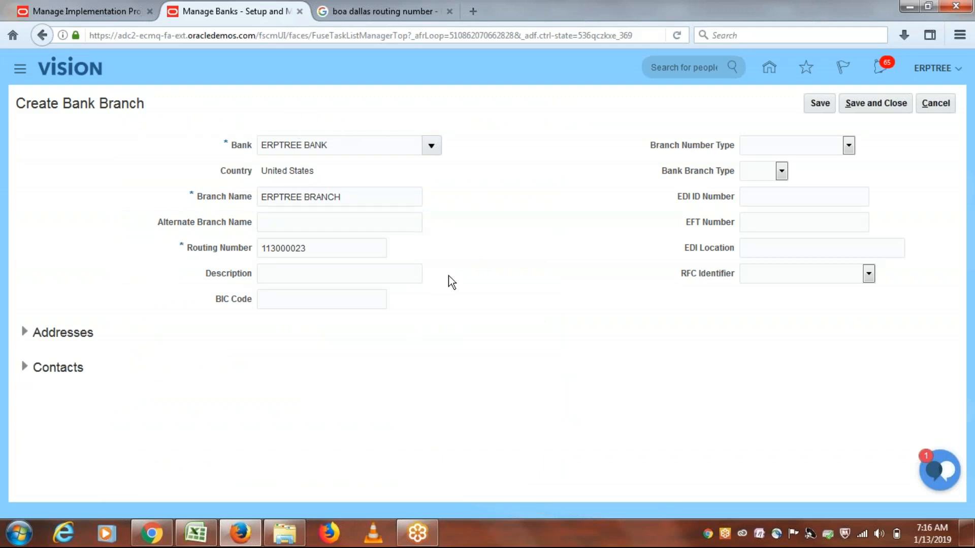
{"action": "left_click", "coordinate": [317, 250]}
{"action": "left_click", "coordinate": [522, 225]}
{"action": "left_click", "coordinate": [881, 109]}
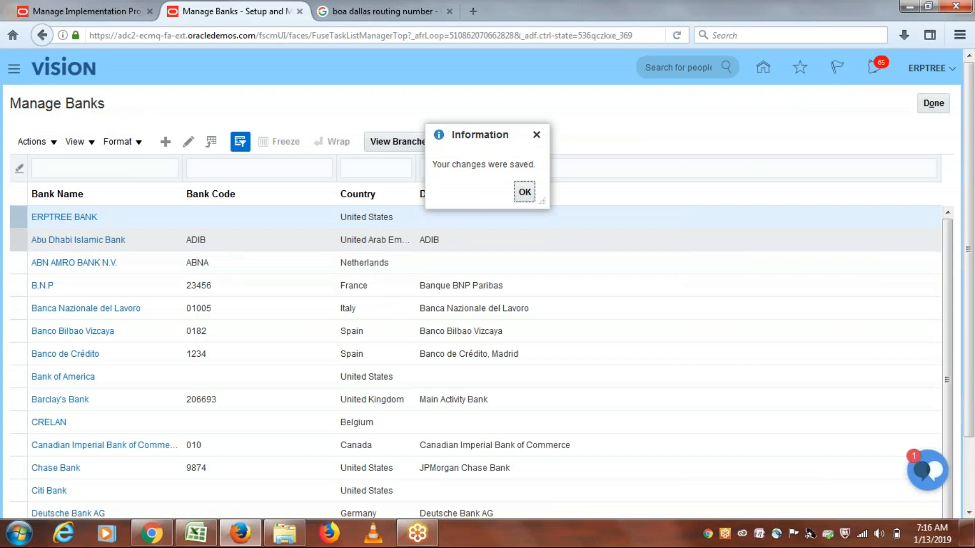
{"action": "left_click", "coordinate": [525, 192]}
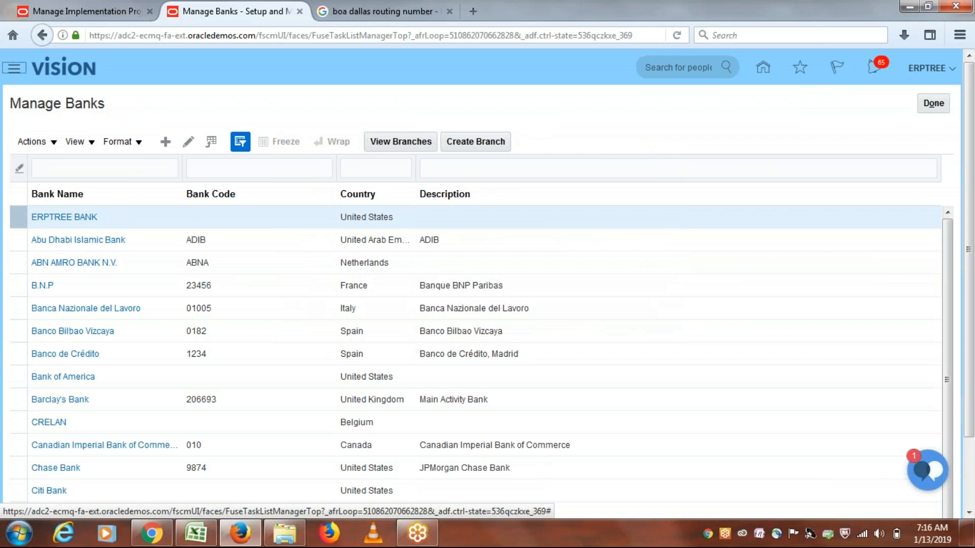
Leave Manage Banks, start a new bank account from the Manage Bank Accounts task and set its branch to ERPTREE BRANCH.
{"action": "left_click", "coordinate": [933, 103]}
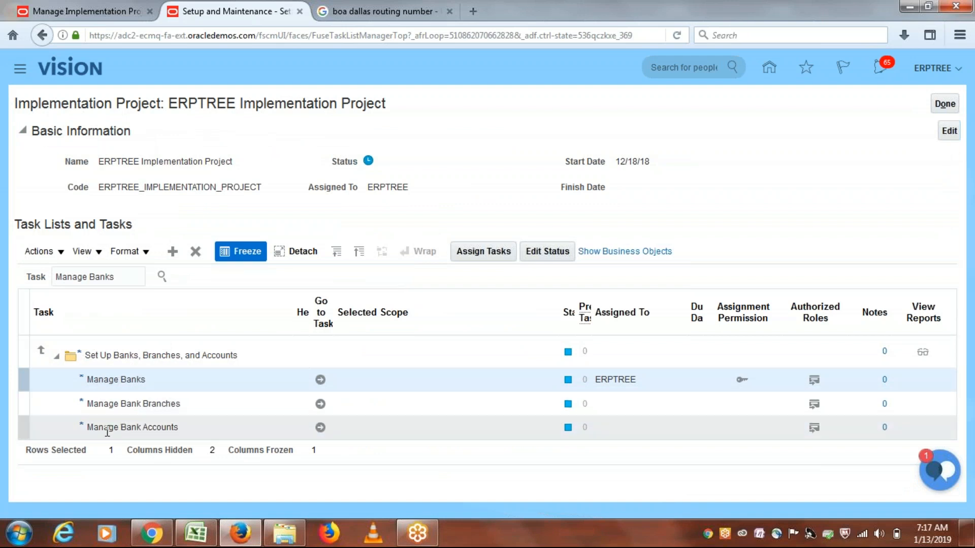
{"action": "left_click", "coordinate": [321, 428]}
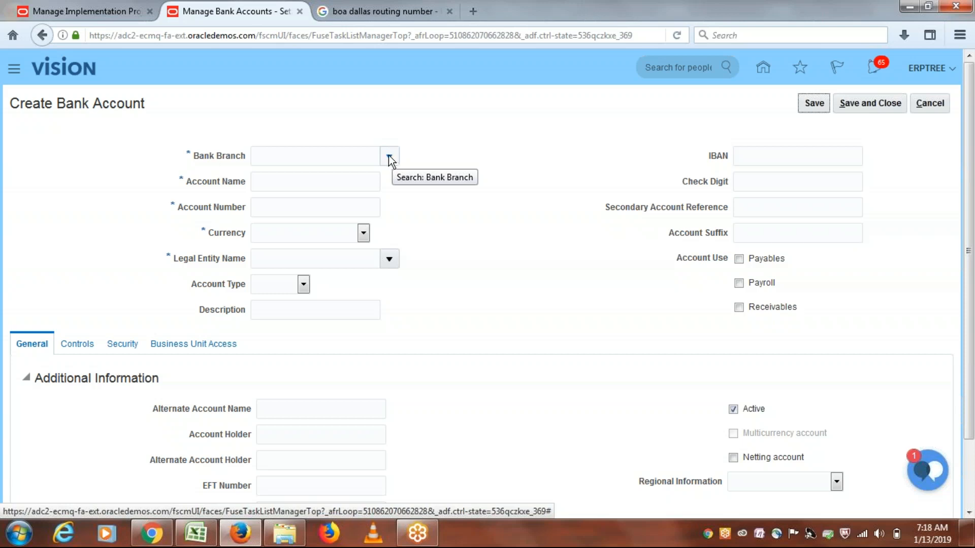
{"action": "left_click", "coordinate": [388, 155]}
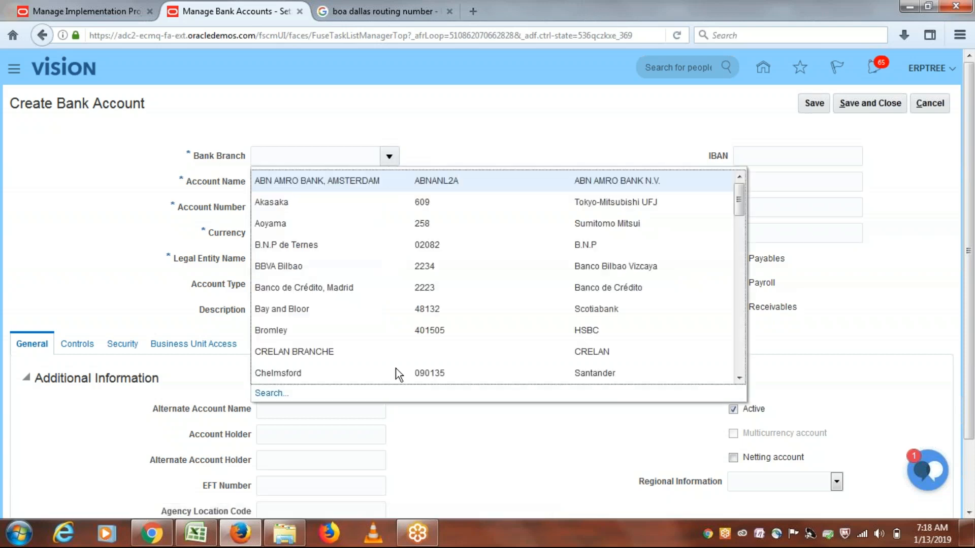
{"action": "left_click_drag", "start_coordinate": [741, 197], "coordinate": [740, 230]}
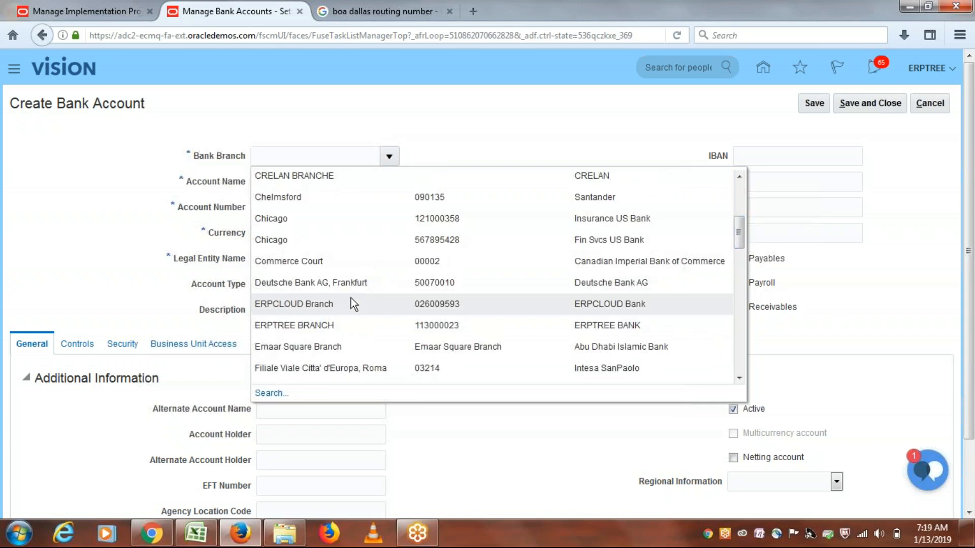
{"action": "left_click", "coordinate": [325, 325]}
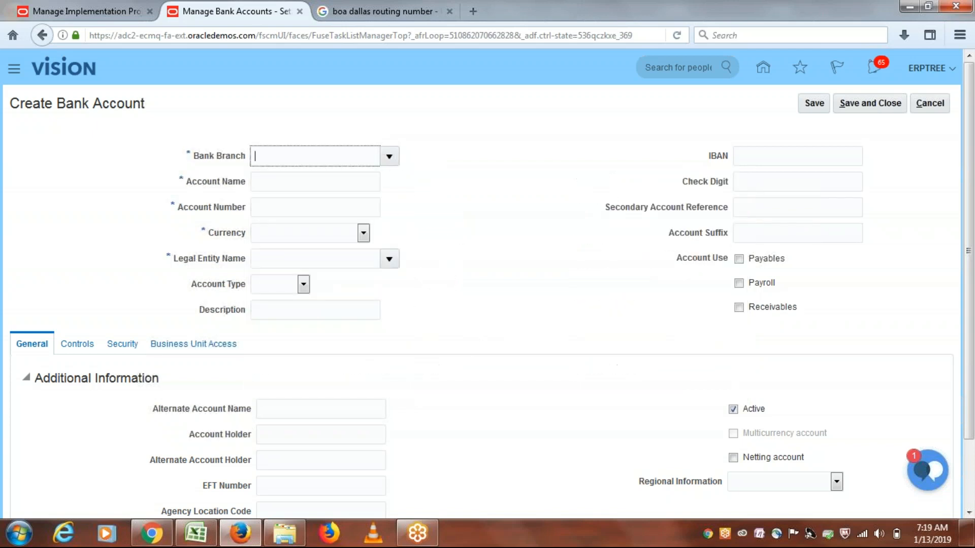
Name the bank account ERPTREE Corporate Account and enter its account number.
{"action": "left_click", "coordinate": [320, 179]}
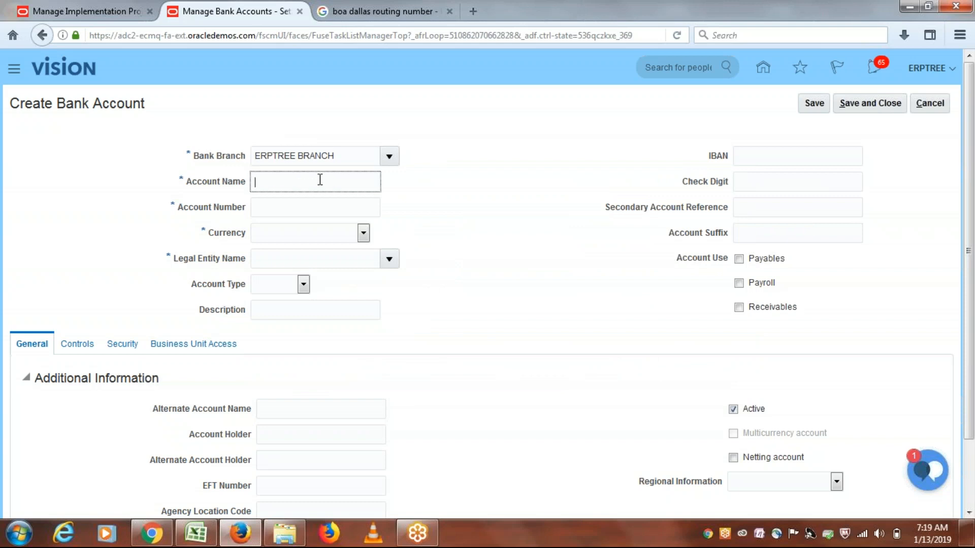
{"action": "type", "text": "ERPTREE Corporate Account"}
{"action": "left_click", "coordinate": [308, 214]}
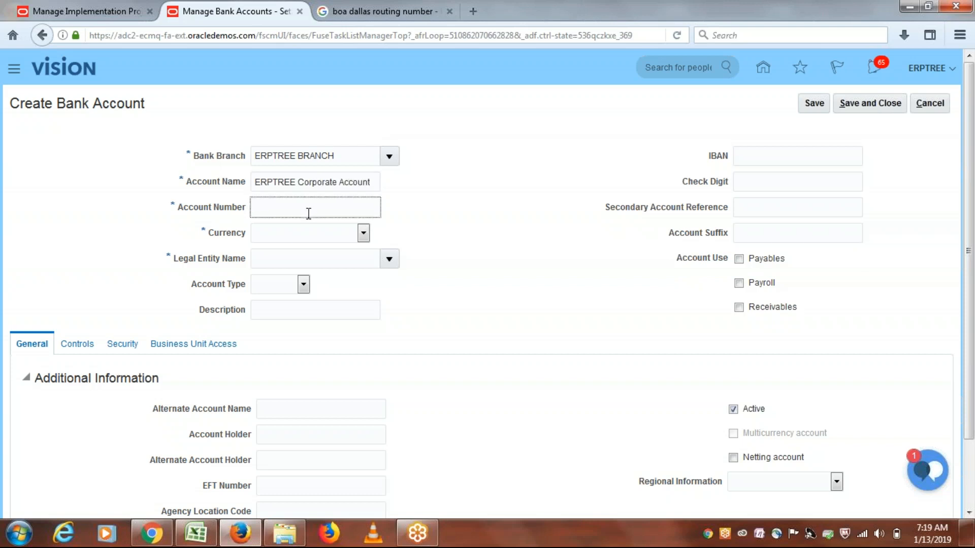
{"action": "type", "text": "9999999999999999"}
{"action": "key", "text": "BackSpace"}
{"action": "key", "text": "BackSpace"}
{"action": "key", "text": "BackSpace"}
{"action": "left_click", "coordinate": [545, 176]}
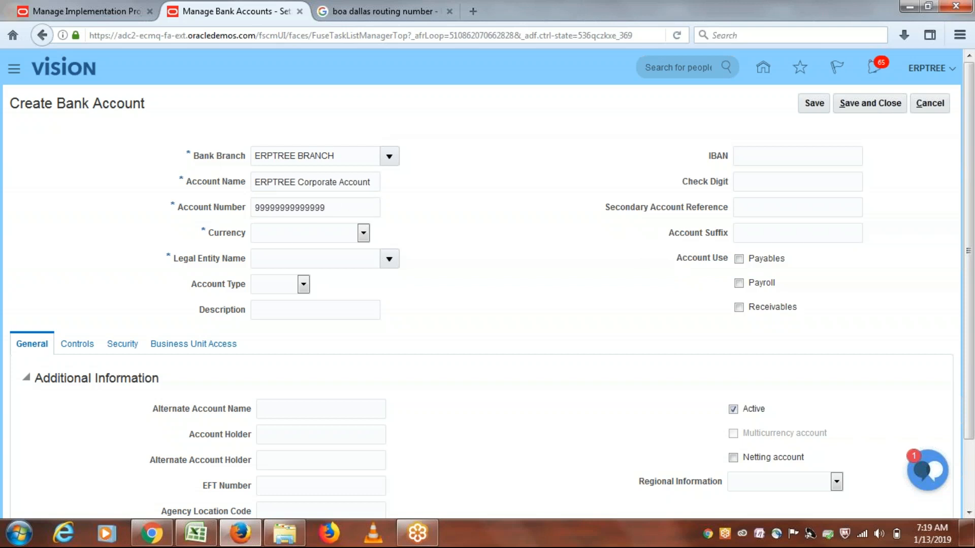
Set the account's currency to USD - US Dollar and its legal entity to ERPTREE USA Legal Entity.
{"action": "left_click", "coordinate": [363, 231]}
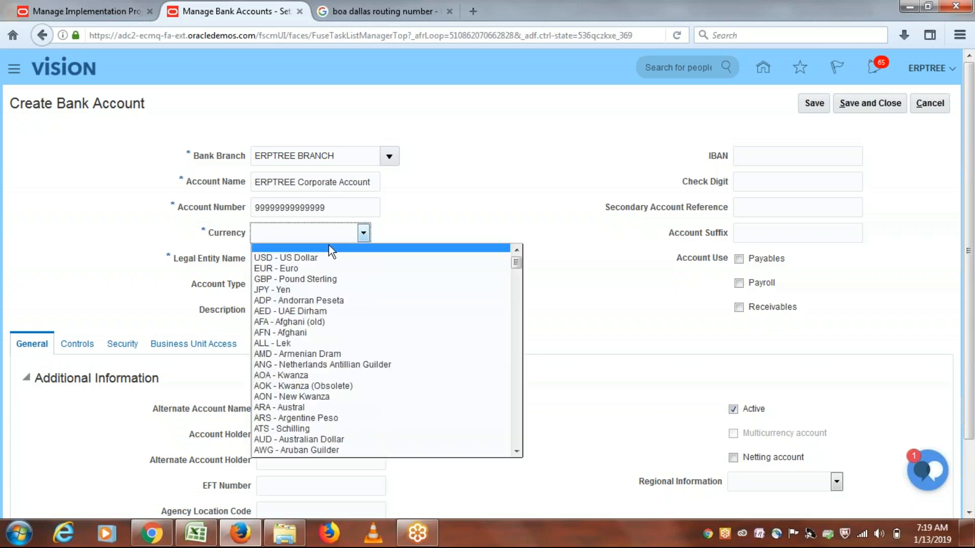
{"action": "left_click", "coordinate": [303, 258]}
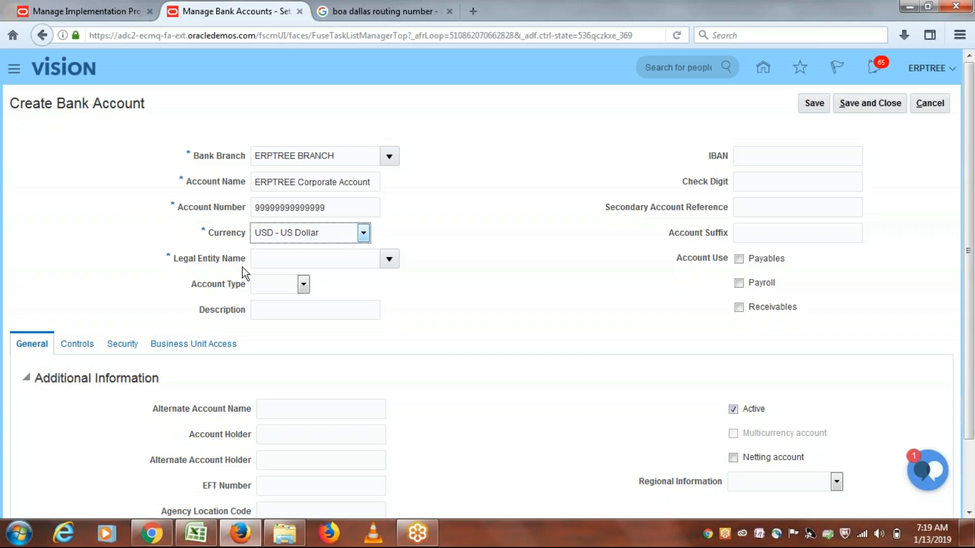
{"action": "left_click", "coordinate": [389, 259]}
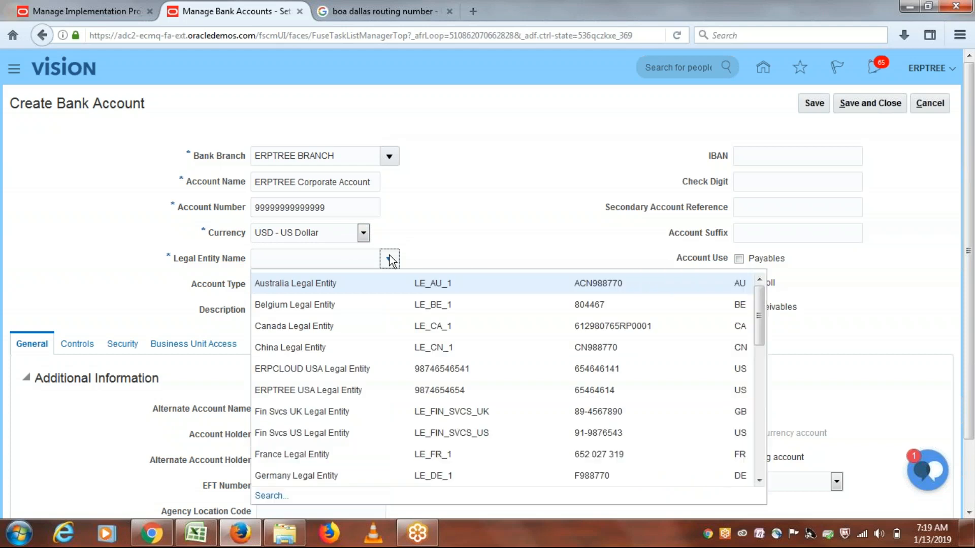
{"action": "left_click", "coordinate": [324, 390]}
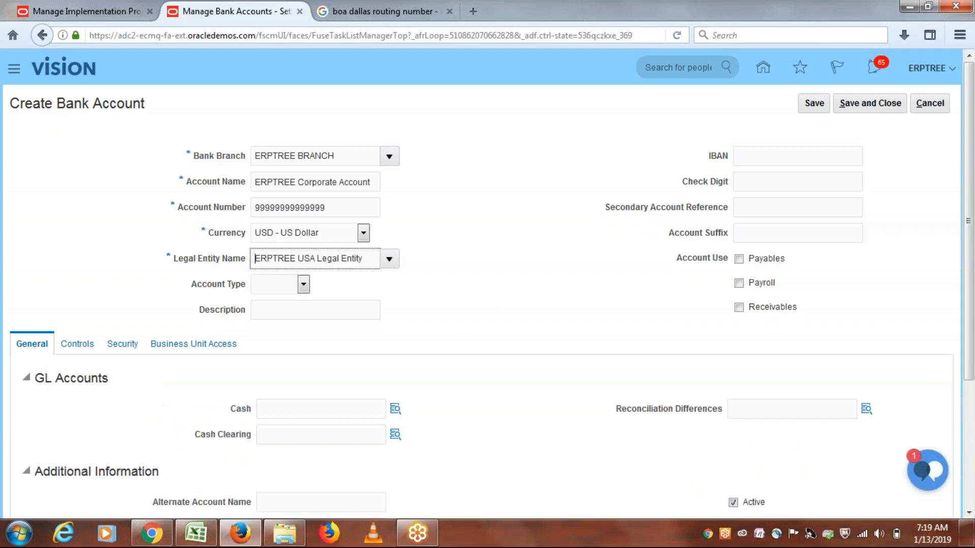
{"action": "left_click", "coordinate": [530, 290]}
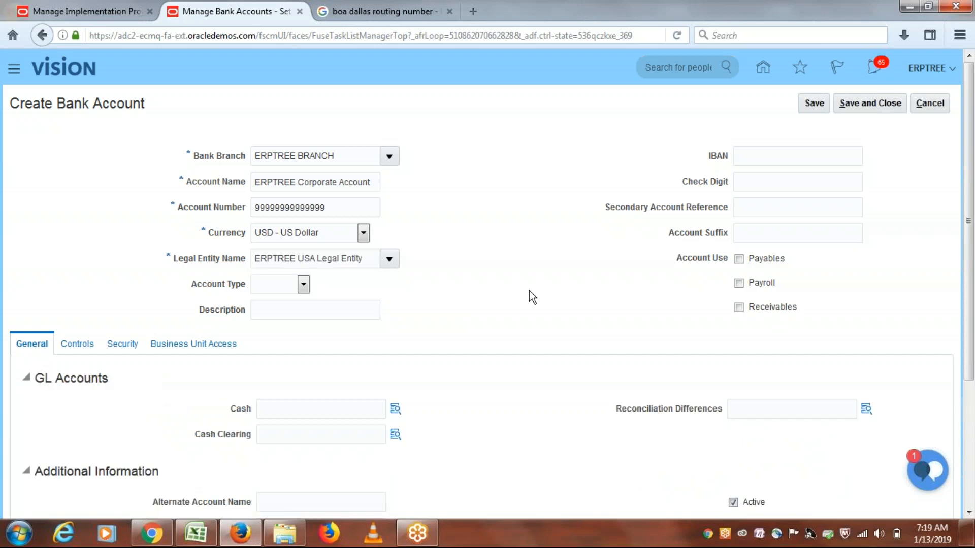
Enable the bank account for Payables and Receivables use.
{"action": "triple_click", "coordinate": [105, 104]}
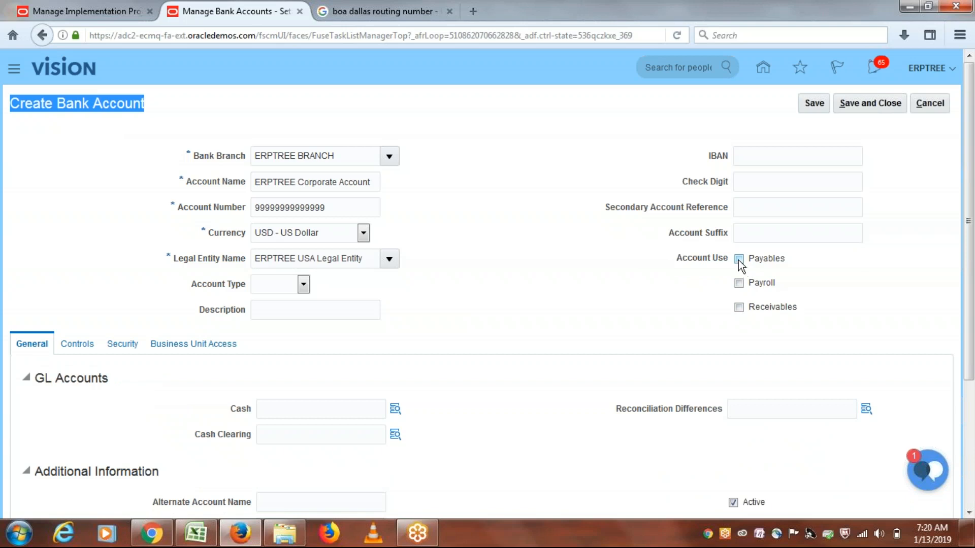
{"action": "left_click", "coordinate": [739, 307]}
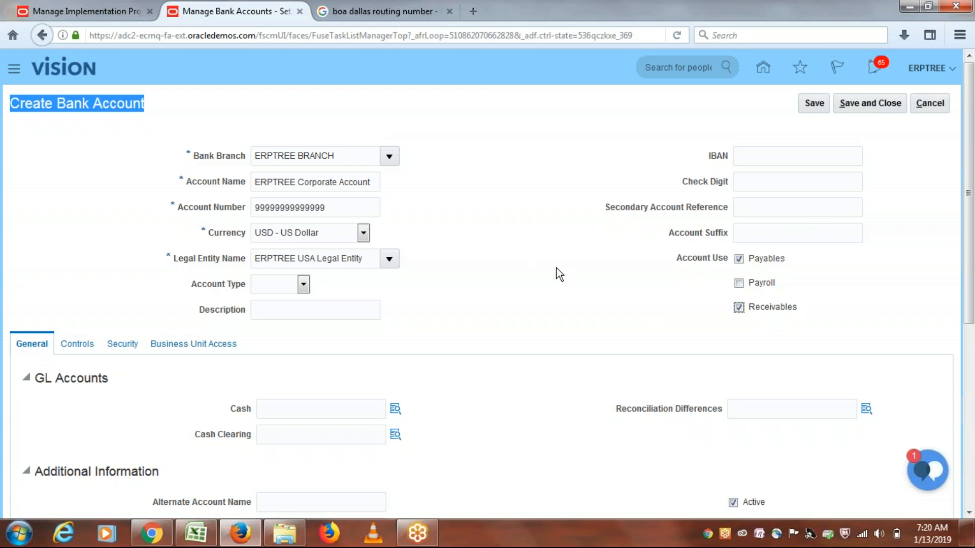
{"action": "left_click_drag", "start_coordinate": [789, 258], "coordinate": [765, 259]}
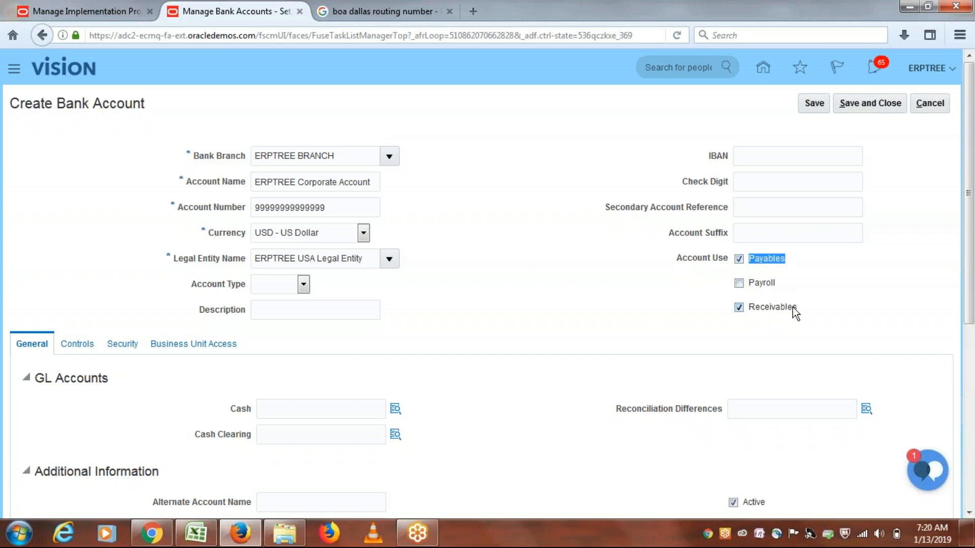
{"action": "left_click_drag", "start_coordinate": [798, 307], "coordinate": [765, 309]}
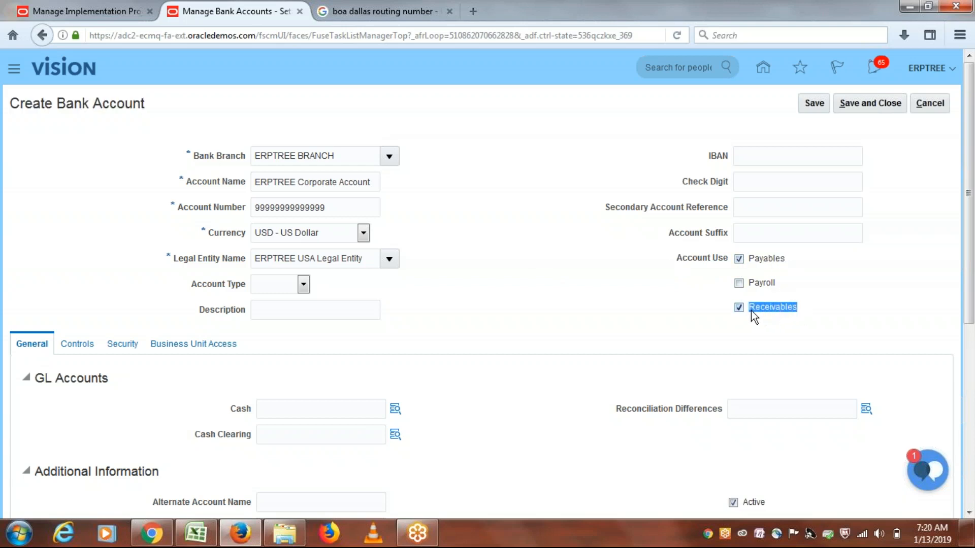
{"action": "left_click", "coordinate": [664, 303]}
Start the Cash GL account combination with company 1000 ERPTREE Financial Services and department 1000 Finance.
{"action": "left_click", "coordinate": [394, 409]}
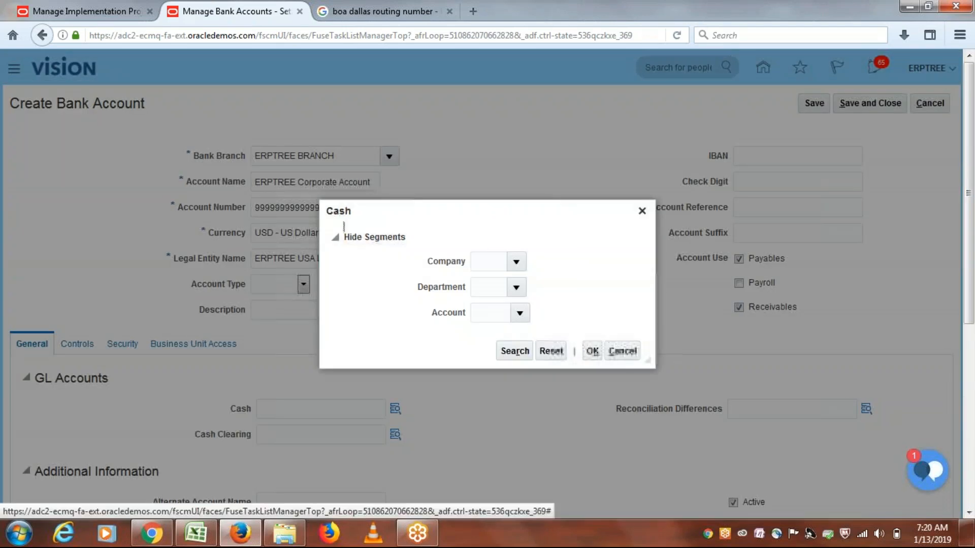
{"action": "left_click", "coordinate": [516, 263]}
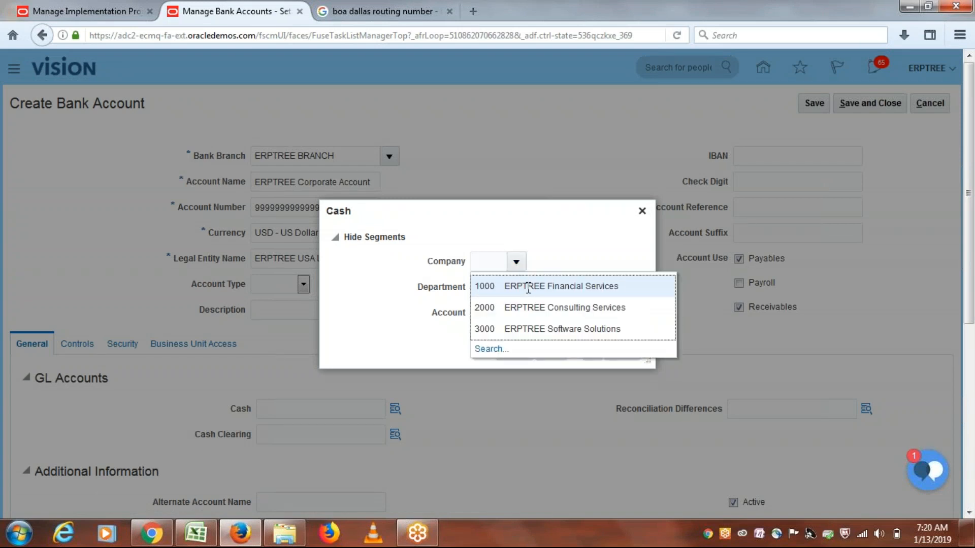
{"action": "left_click", "coordinate": [527, 288]}
{"action": "left_click", "coordinate": [516, 288]}
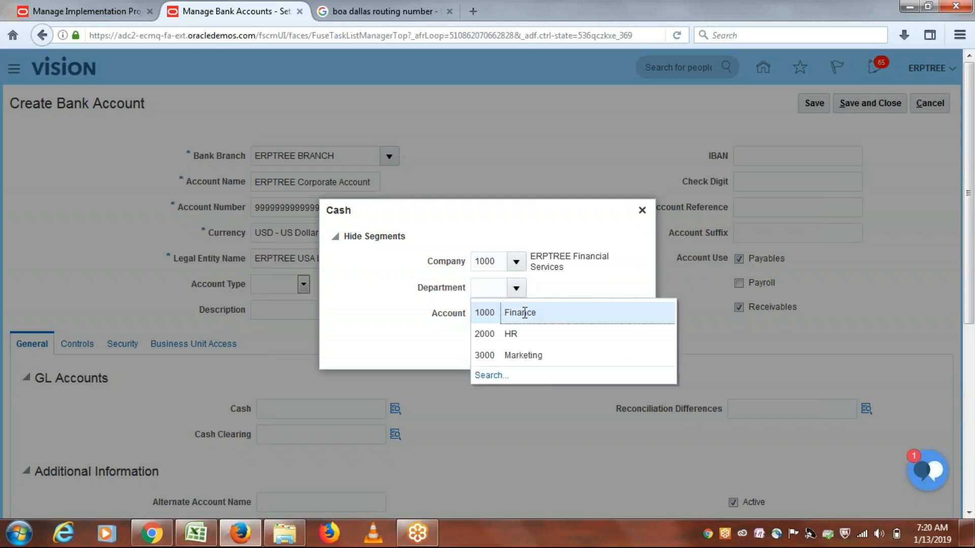
{"action": "left_click", "coordinate": [525, 312]}
Search the account segment for descriptions with Cash, choose 11016 Cash Checking- Citi and apply the Cash account combination.
{"action": "left_click", "coordinate": [522, 313]}
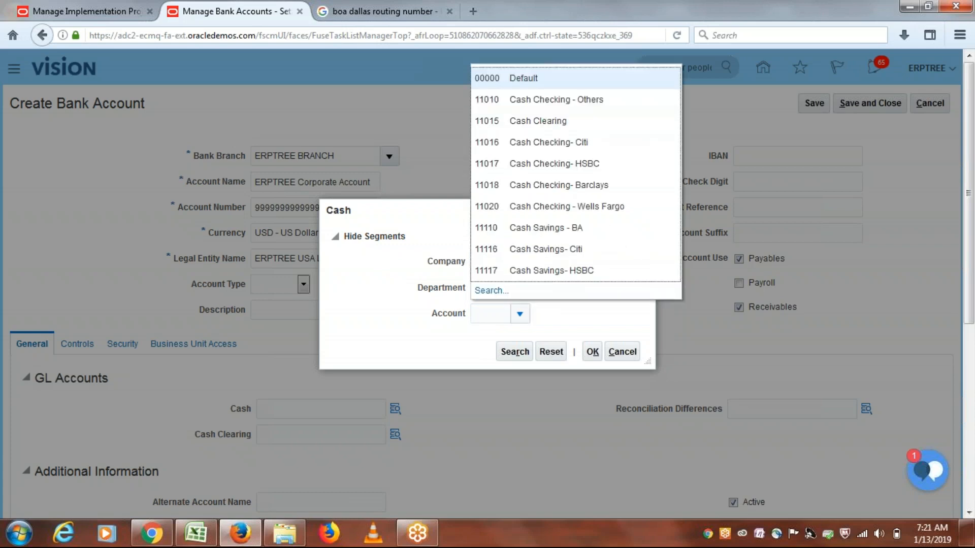
{"action": "left_click", "coordinate": [491, 291]}
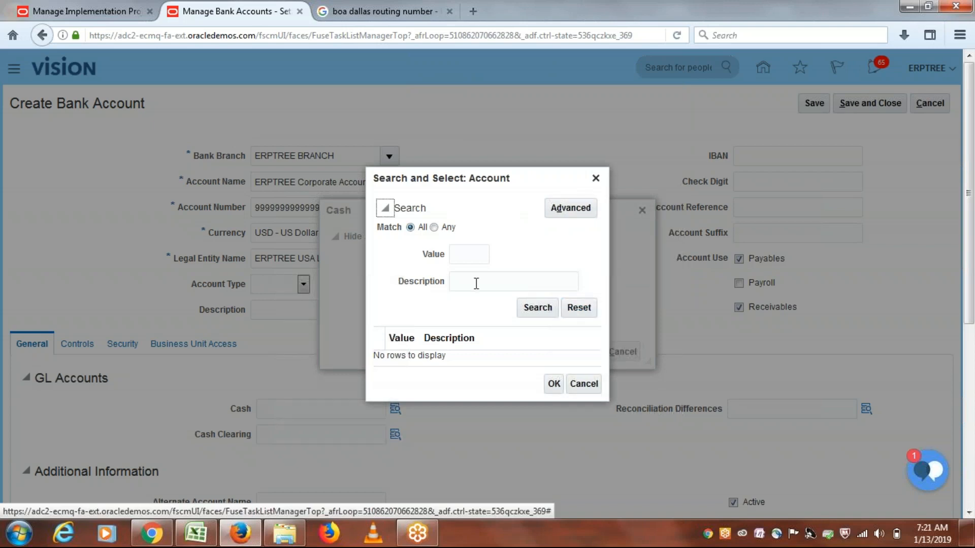
{"action": "left_click", "coordinate": [476, 283]}
{"action": "type", "text": "Cash"}
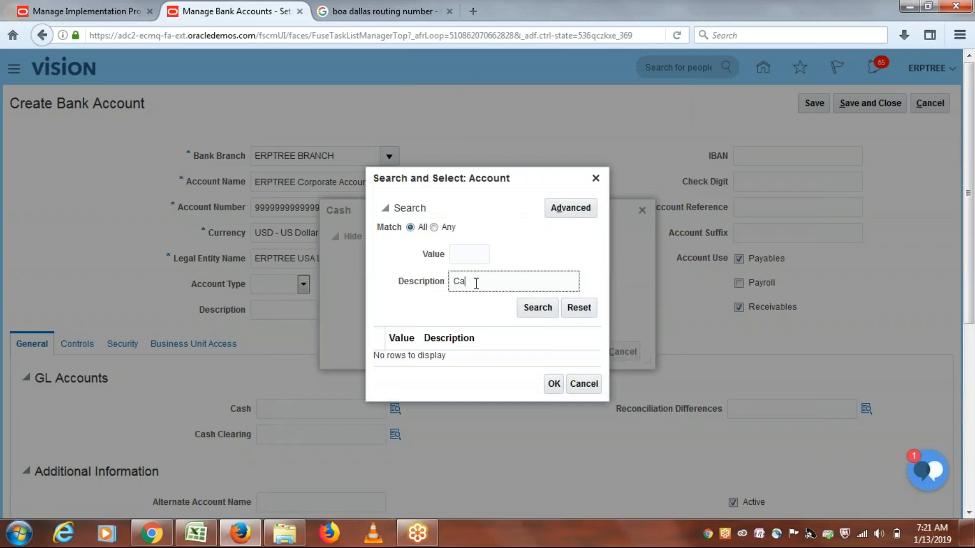
{"action": "left_click", "coordinate": [534, 307]}
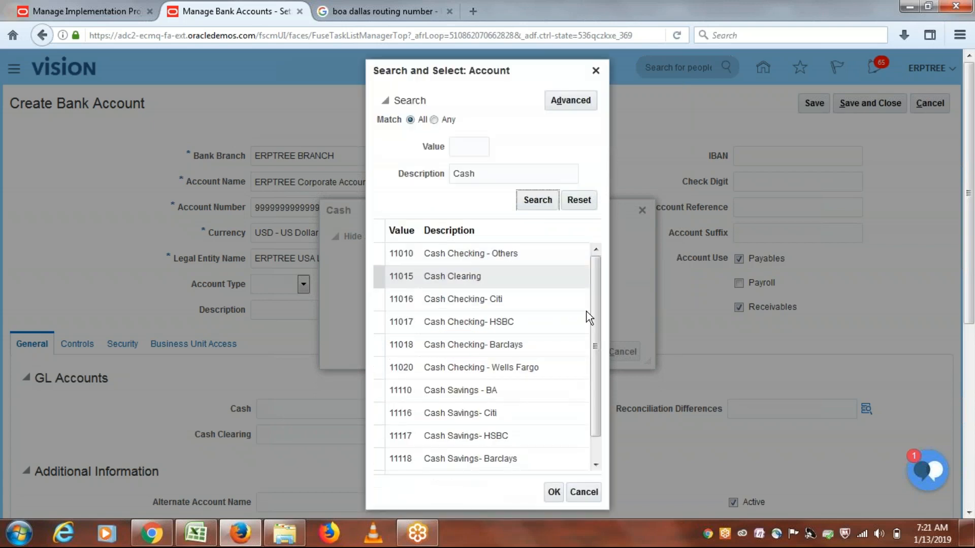
{"action": "left_click_drag", "start_coordinate": [595, 309], "coordinate": [596, 317]}
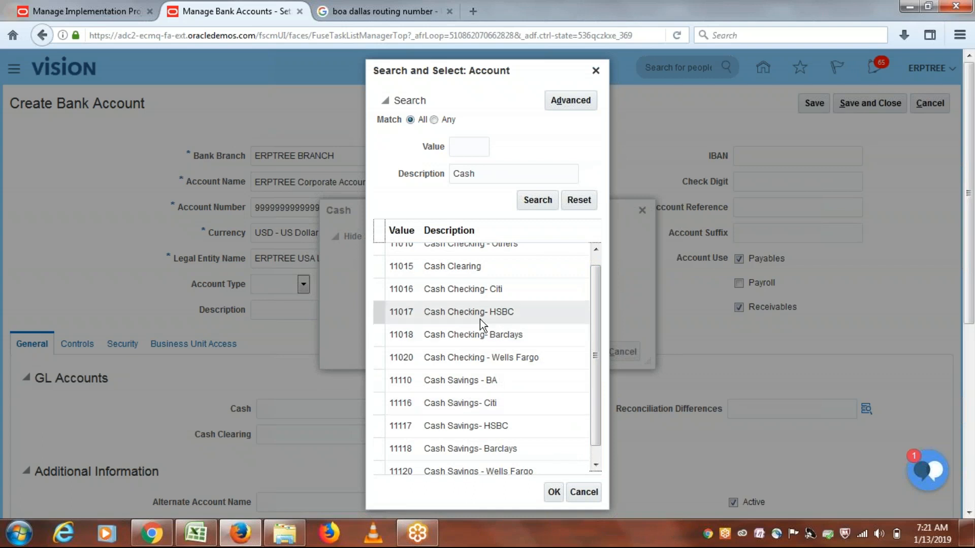
{"action": "left_click", "coordinate": [471, 284]}
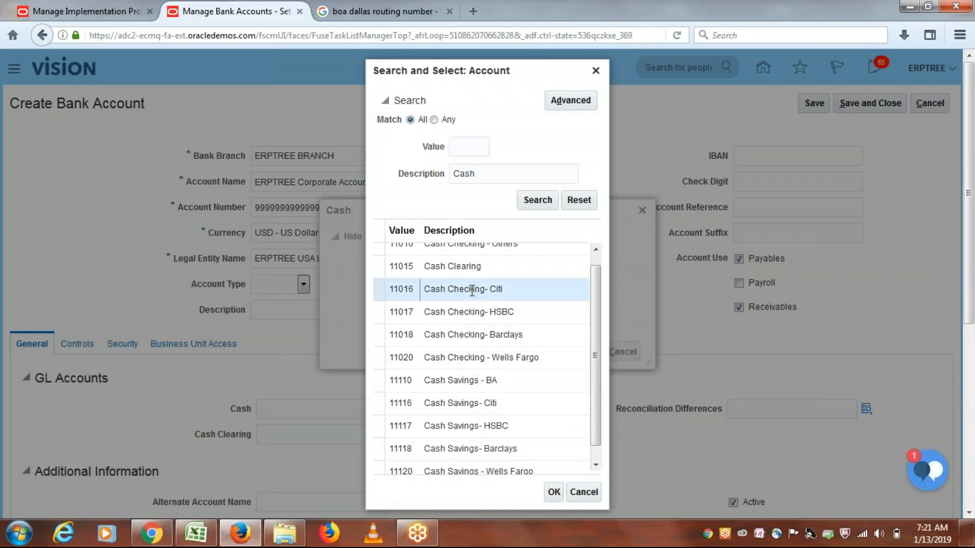
{"action": "left_click", "coordinate": [553, 492]}
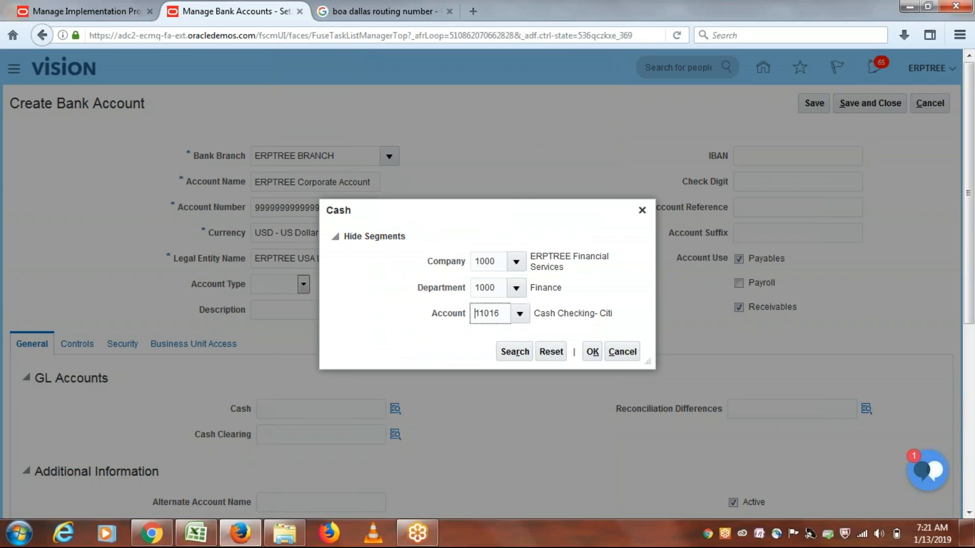
{"action": "left_click", "coordinate": [593, 352]}
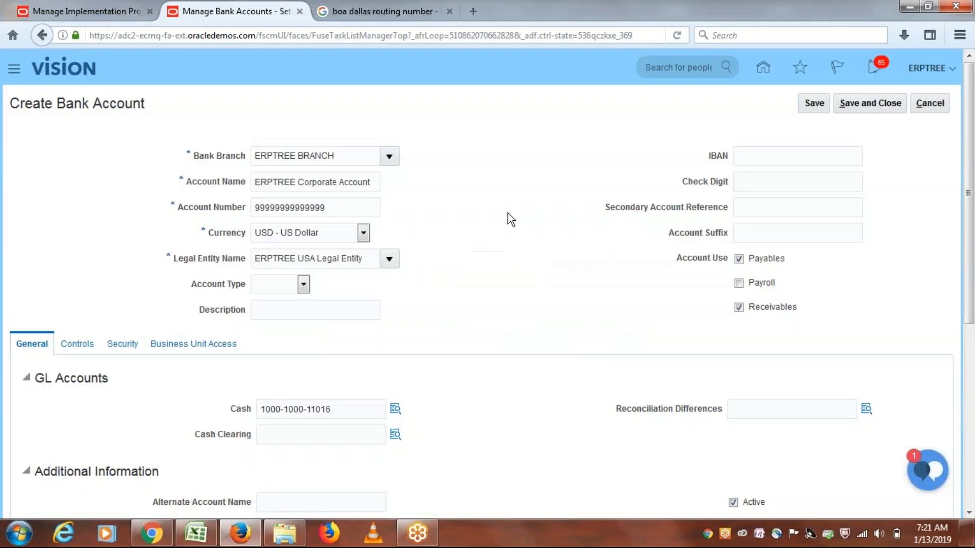
Create a payment document for the bank account named ERPTREE CHECK with paper stock type Numbered Stock.
{"action": "left_click_drag", "start_coordinate": [973, 222], "coordinate": [974, 429]}
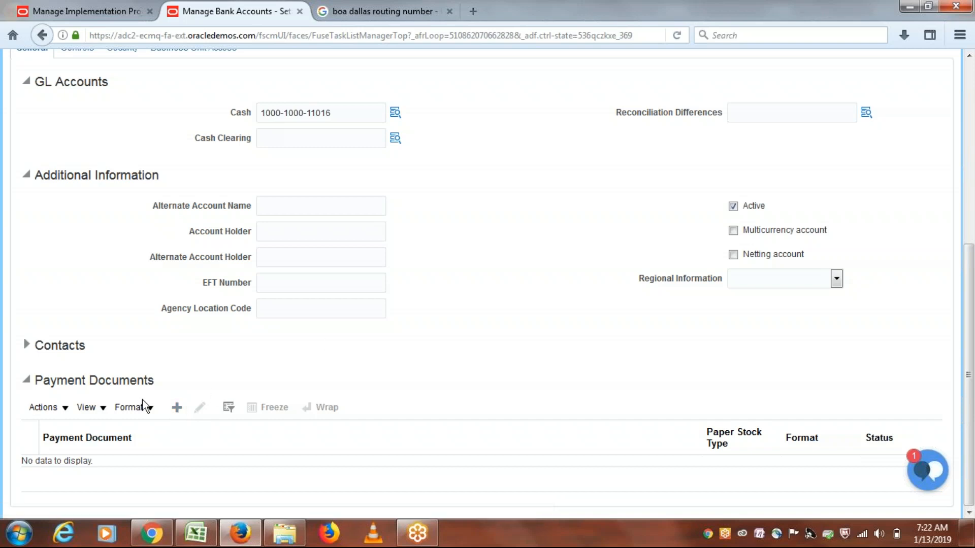
{"action": "left_click", "coordinate": [177, 409]}
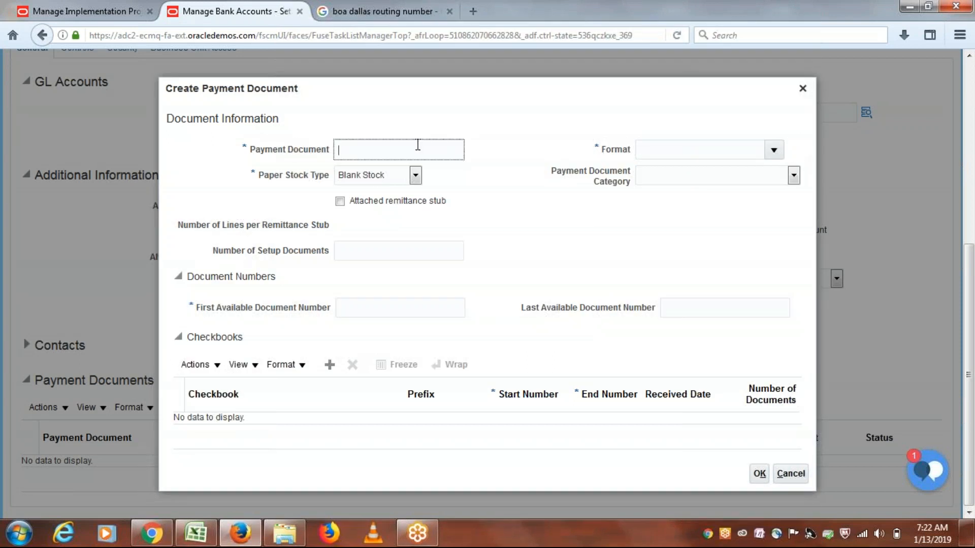
{"action": "type", "text": "ERPTREE CHECK"}
{"action": "left_click", "coordinate": [491, 193]}
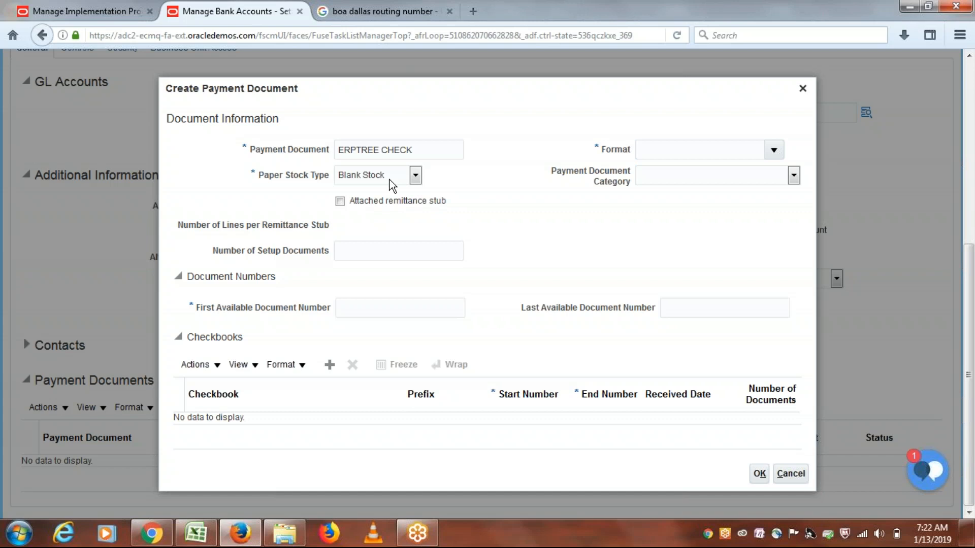
{"action": "left_click", "coordinate": [416, 176]}
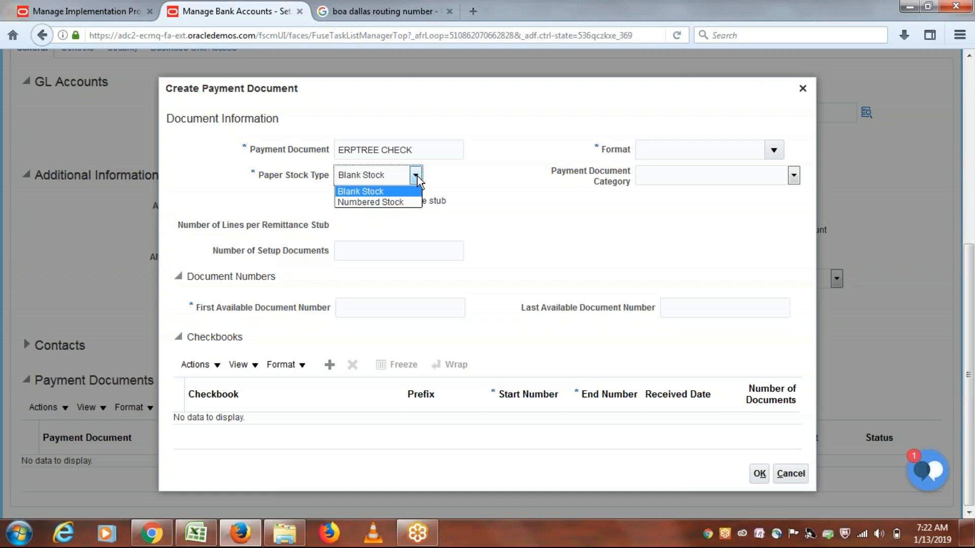
{"action": "left_click", "coordinate": [409, 203]}
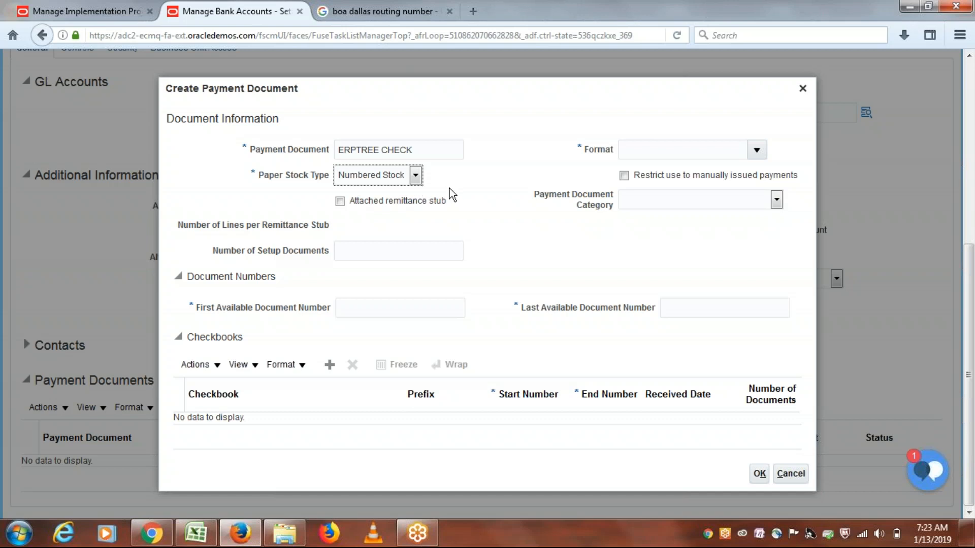
{"action": "left_click", "coordinate": [415, 176]}
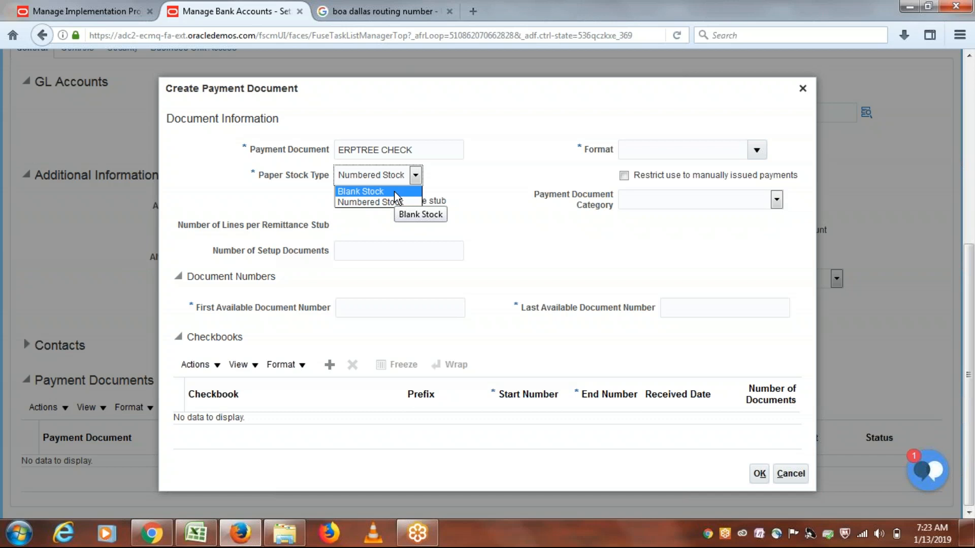
{"action": "left_click", "coordinate": [471, 181]}
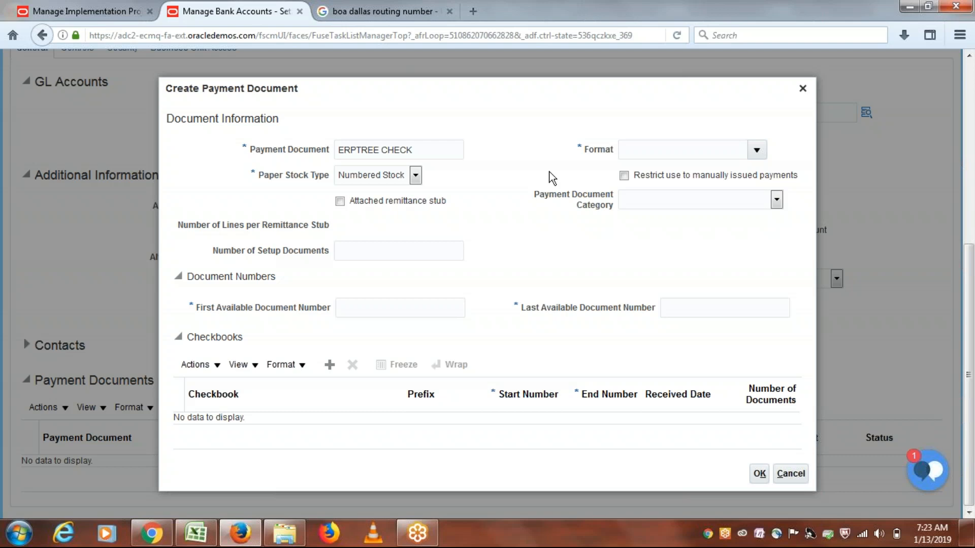
Search the payment document formats for Standard and assign Standard Check Format.
{"action": "left_click", "coordinate": [757, 151]}
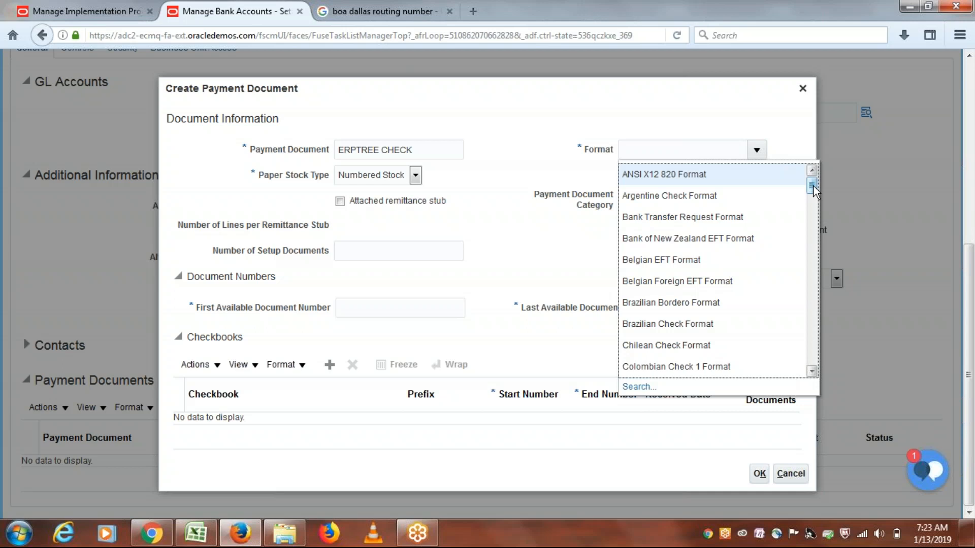
{"action": "left_click", "coordinate": [633, 387]}
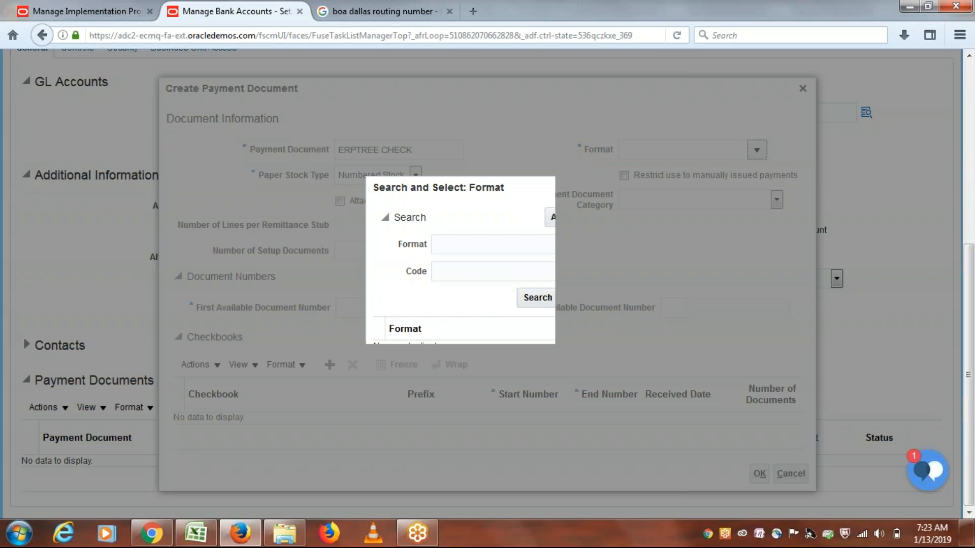
{"action": "left_click", "coordinate": [471, 244]}
{"action": "type", "text": "Standa"}
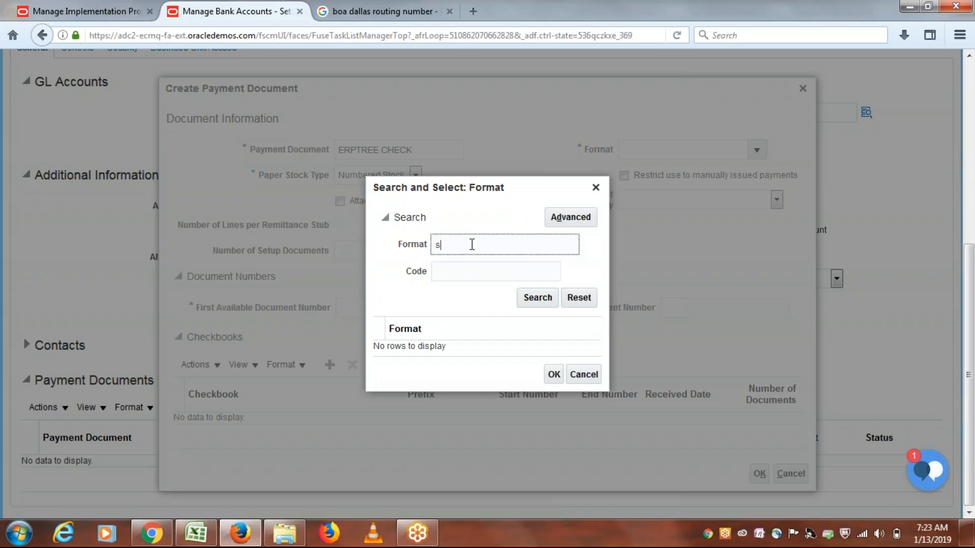
{"action": "type", "text": "rd"}
{"action": "left_click", "coordinate": [538, 299]}
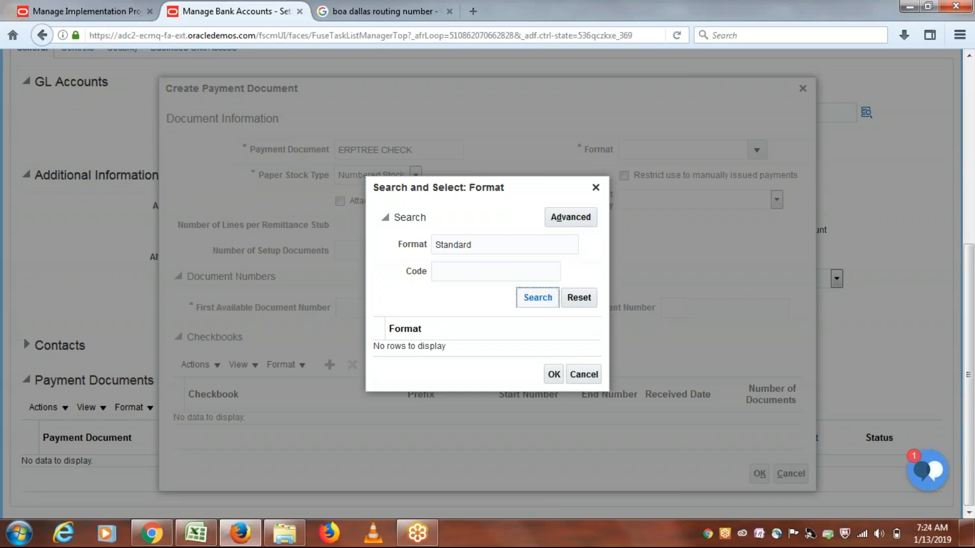
{"action": "left_click", "coordinate": [470, 319]}
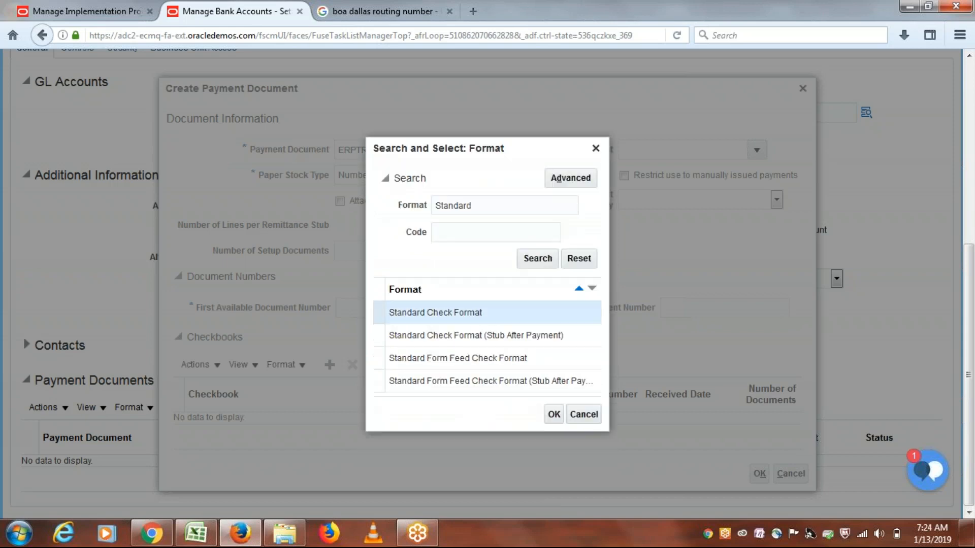
{"action": "left_click", "coordinate": [554, 414]}
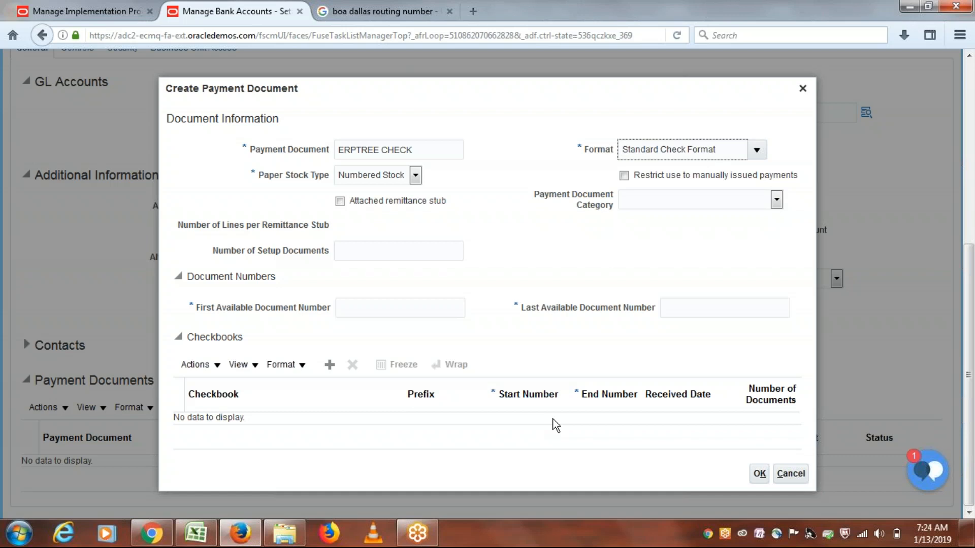
{"action": "double_click", "coordinate": [728, 149]}
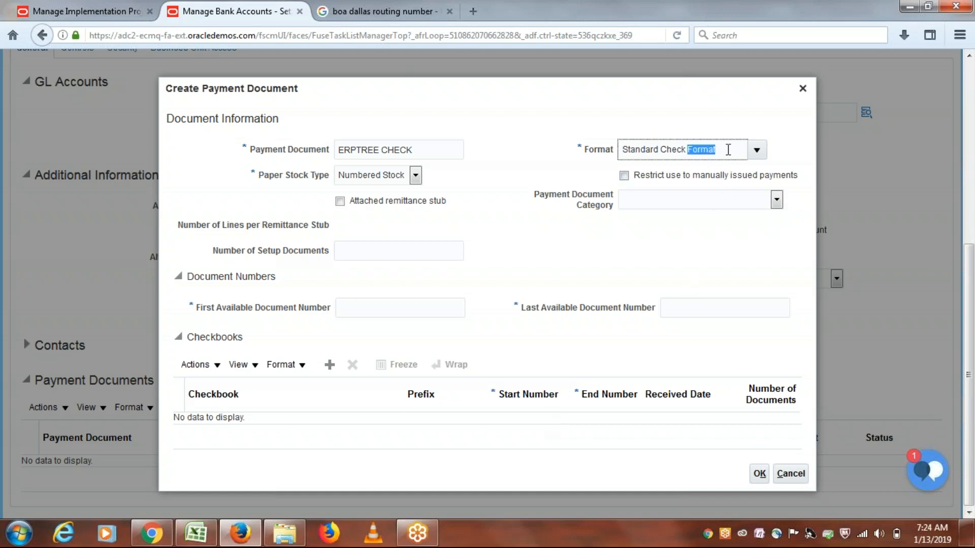
{"action": "left_click", "coordinate": [669, 131]}
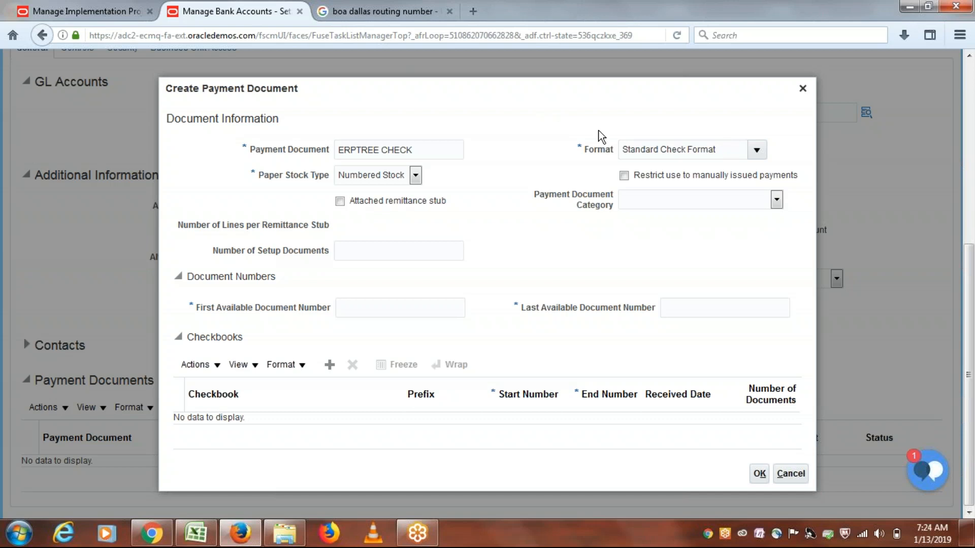
{"action": "left_click", "coordinate": [728, 149]}
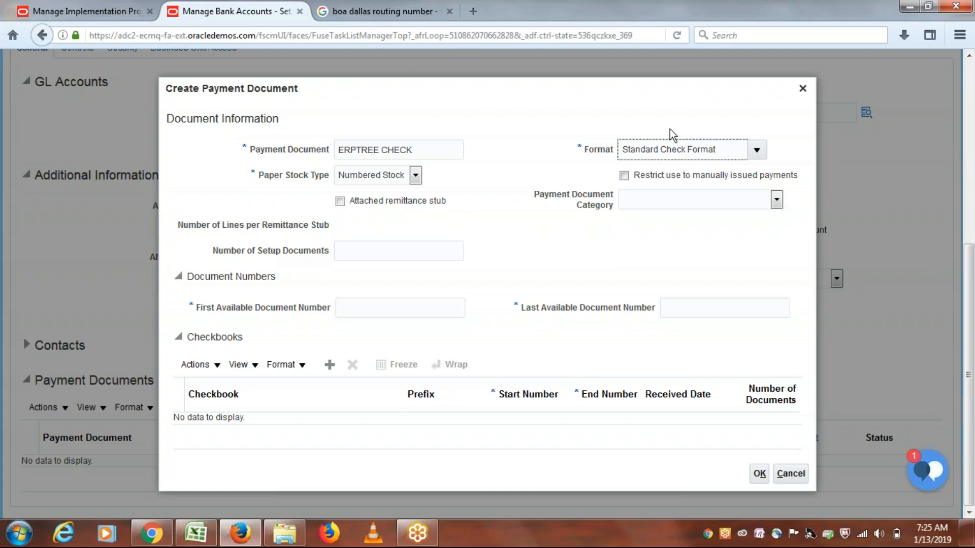
{"action": "left_click", "coordinate": [504, 234]}
Set the payment document's first available document number to 10,001 and its last to 12,000.
{"action": "left_click", "coordinate": [371, 302]}
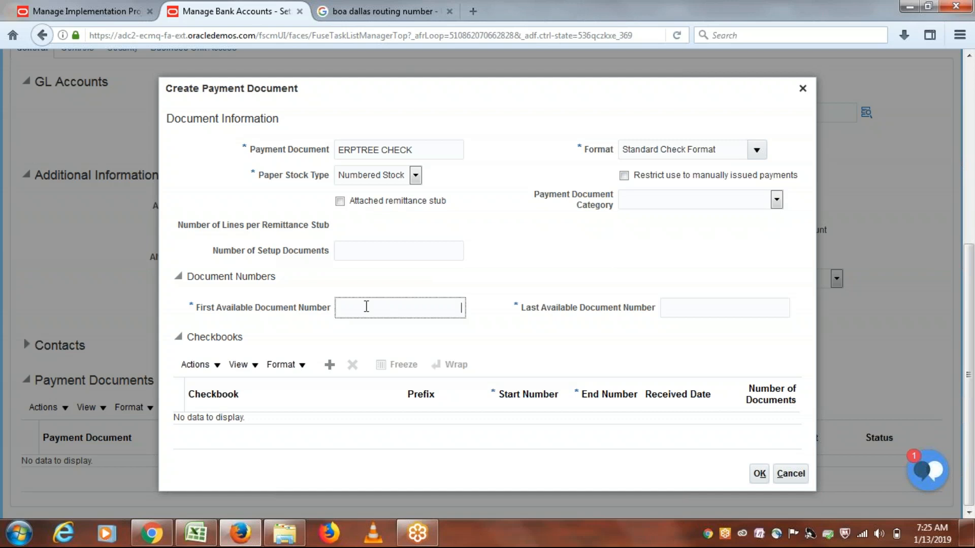
{"action": "left_click", "coordinate": [550, 339]}
{"action": "left_click", "coordinate": [426, 307]}
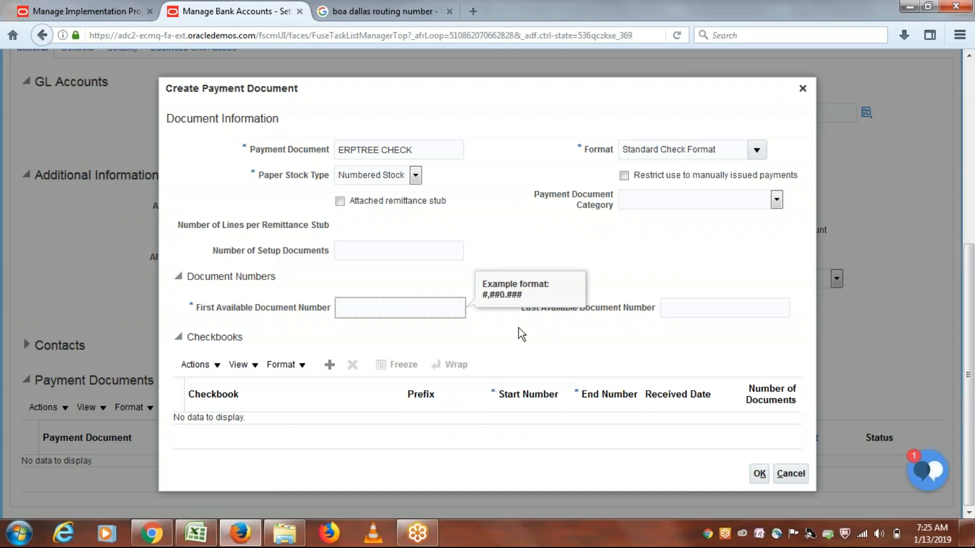
{"action": "type", "text": "1"}
{"action": "type", "text": "0,00"}
{"action": "type", "text": "1"}
{"action": "left_click", "coordinate": [702, 308]}
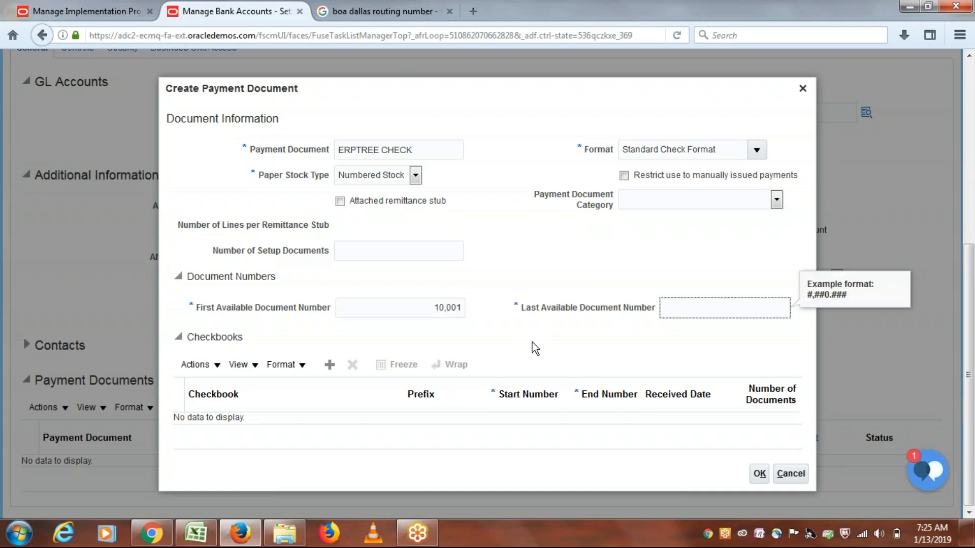
{"action": "type", "text": "2000"}
{"action": "left_click", "coordinate": [518, 259]}
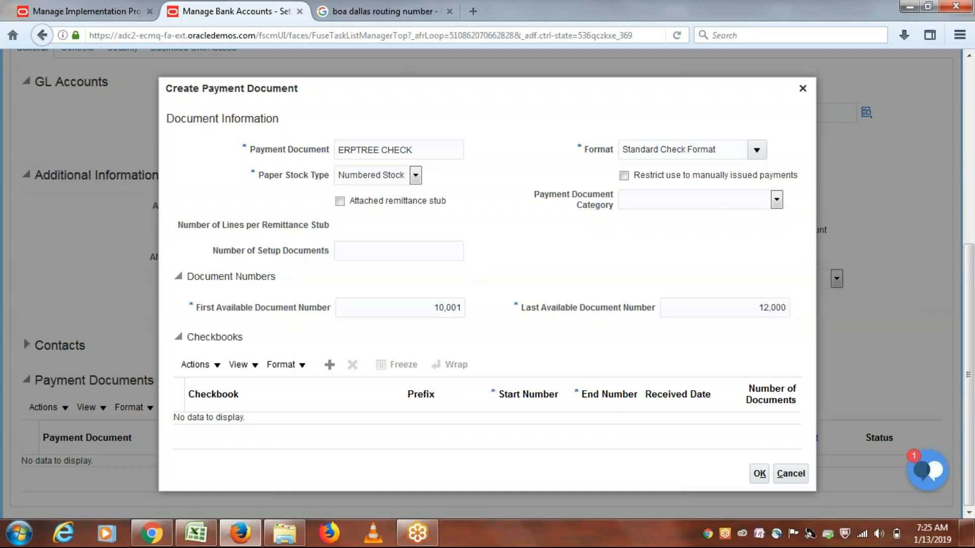
Confirm the ERPTREE CHECK payment document and grant ERPTREE US Business Unit access to the bank account.
{"action": "left_click", "coordinate": [759, 474]}
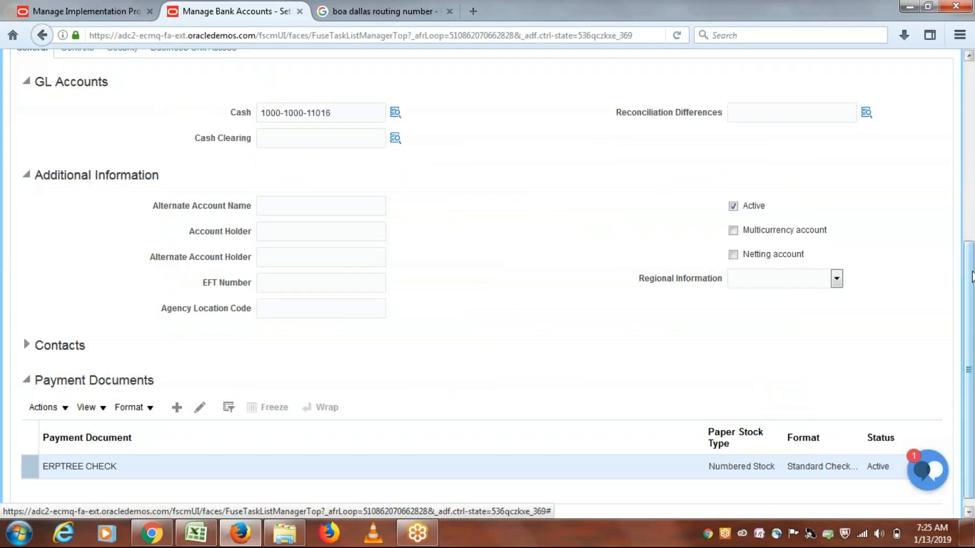
{"action": "left_click_drag", "start_coordinate": [972, 277], "coordinate": [973, 111]}
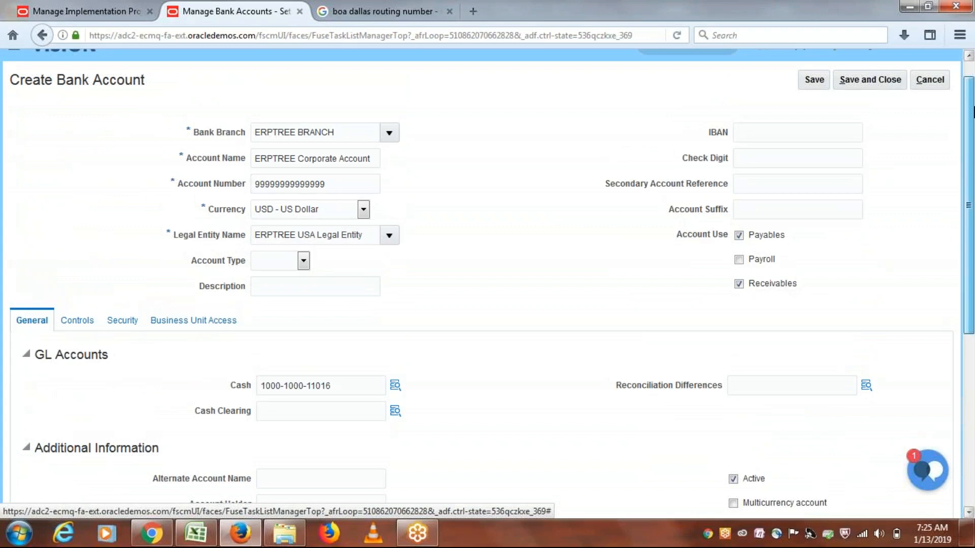
{"action": "left_click_drag", "start_coordinate": [974, 111], "coordinate": [974, 114]}
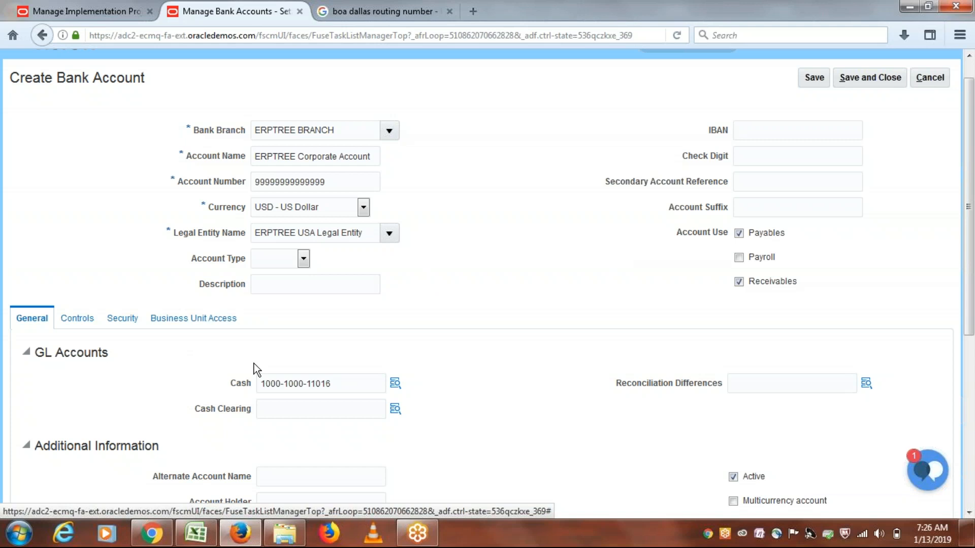
{"action": "left_click", "coordinate": [203, 320]}
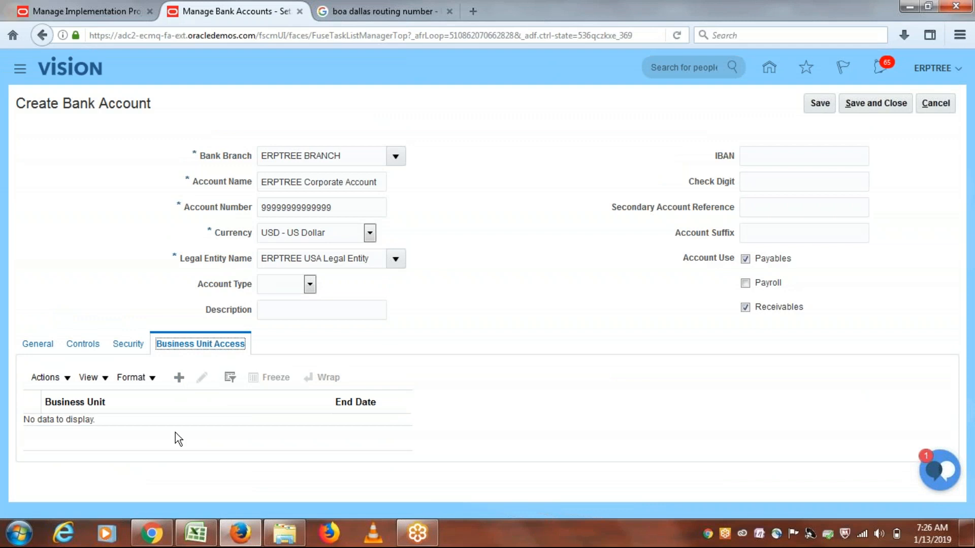
{"action": "left_click_drag", "start_coordinate": [374, 258], "coordinate": [258, 260]}
{"action": "left_click", "coordinate": [178, 376]}
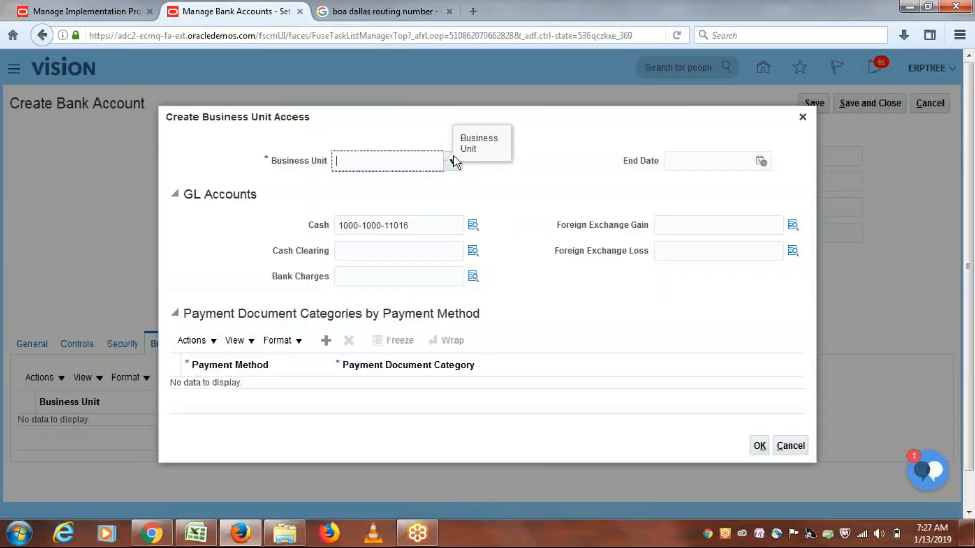
{"action": "left_click", "coordinate": [453, 162]}
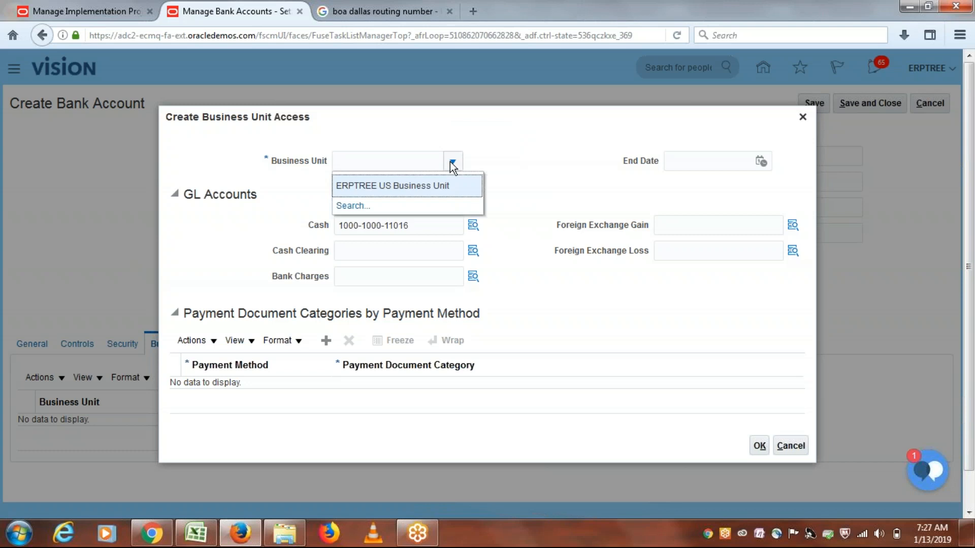
{"action": "left_click", "coordinate": [422, 189]}
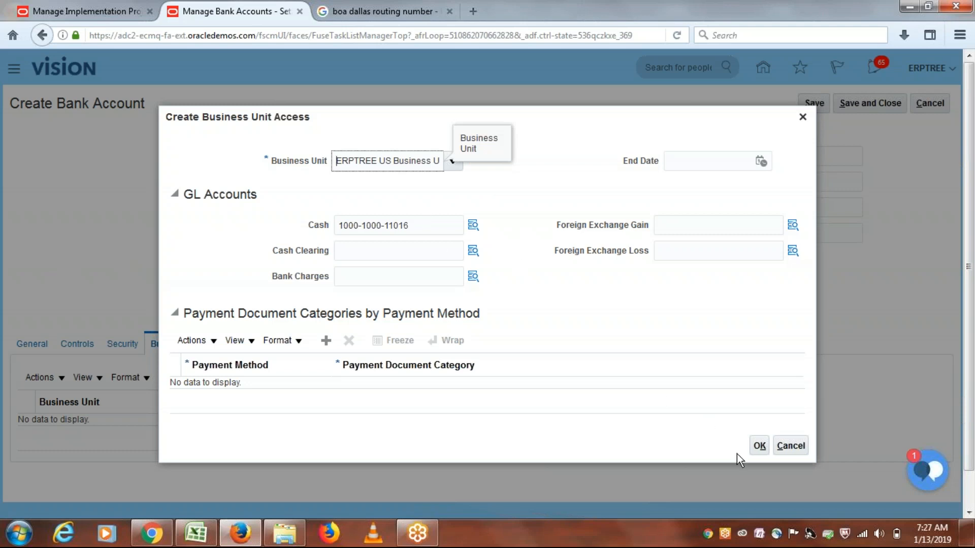
{"action": "left_click", "coordinate": [759, 447]}
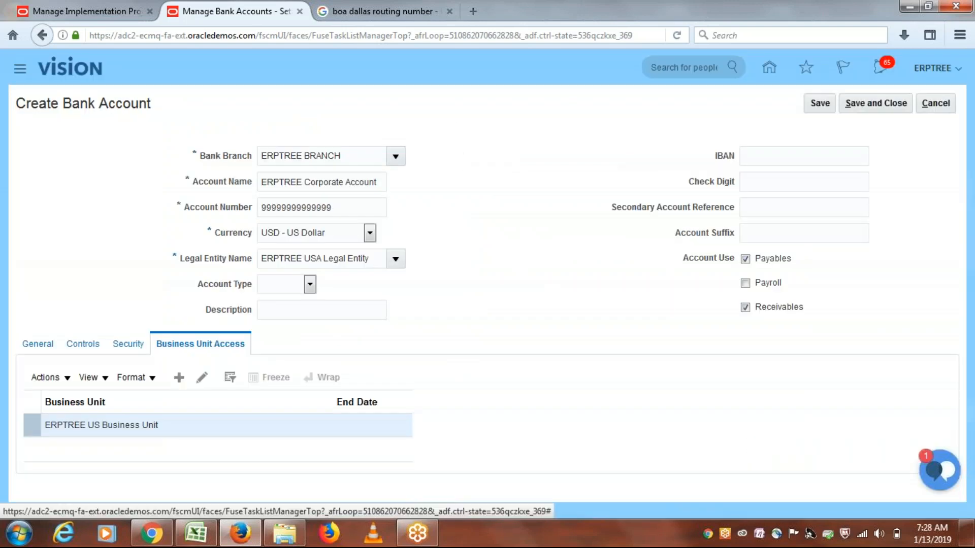
Save and close the bank account, and finish managing bank accounts to return to the implementation project.
{"action": "left_click", "coordinate": [878, 106]}
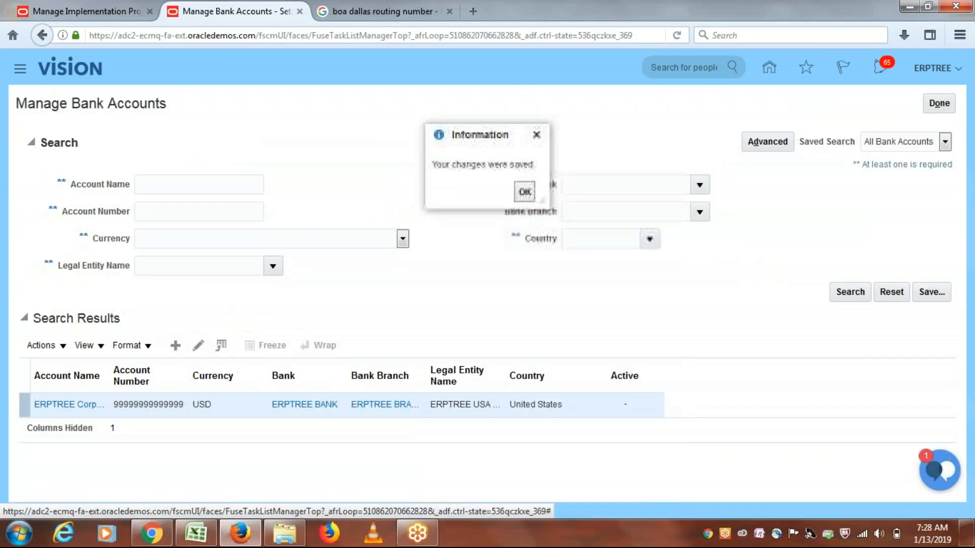
{"action": "left_click", "coordinate": [525, 193]}
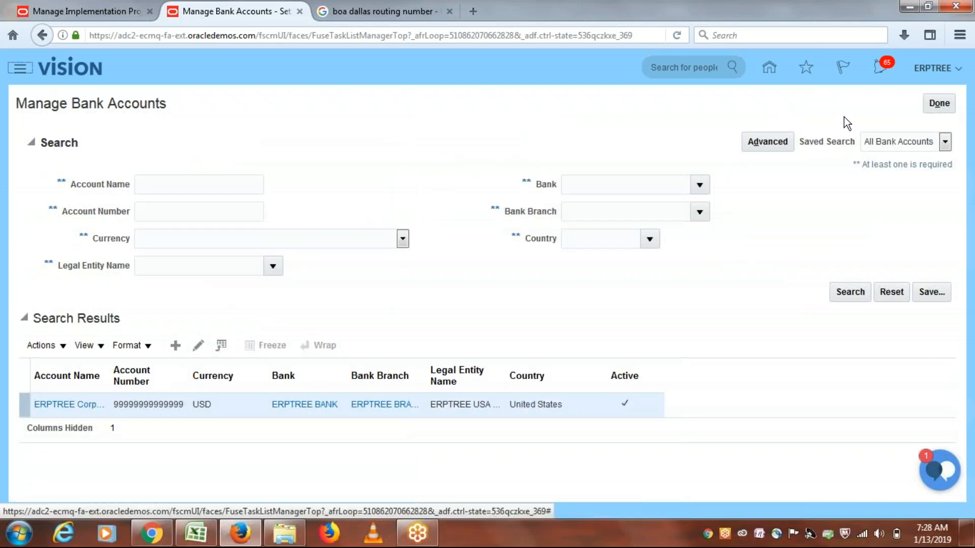
{"action": "left_click", "coordinate": [939, 104]}
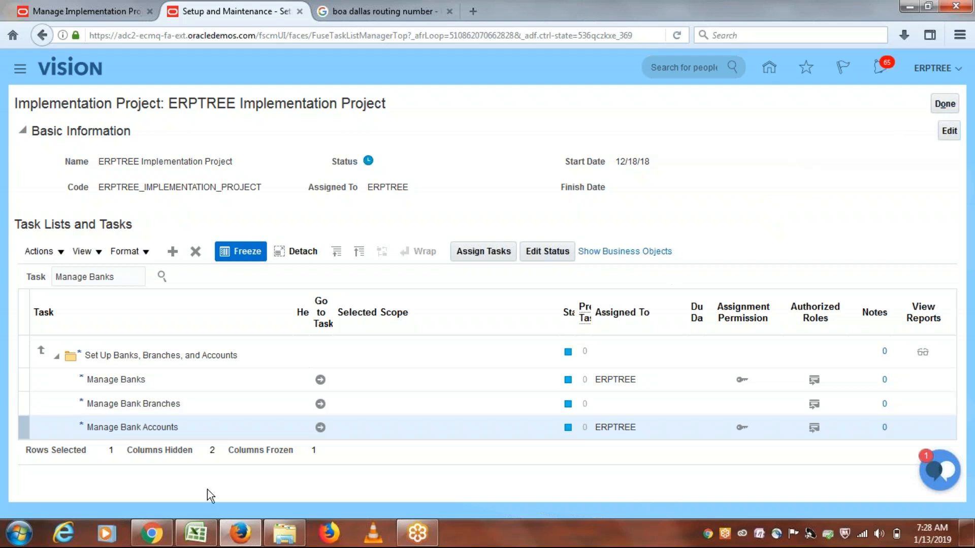
Switch to the Excel checklist and mark Create Bank, Bank Branch, Bank Account as Done in cell B11.
{"action": "left_click", "coordinate": [198, 537]}
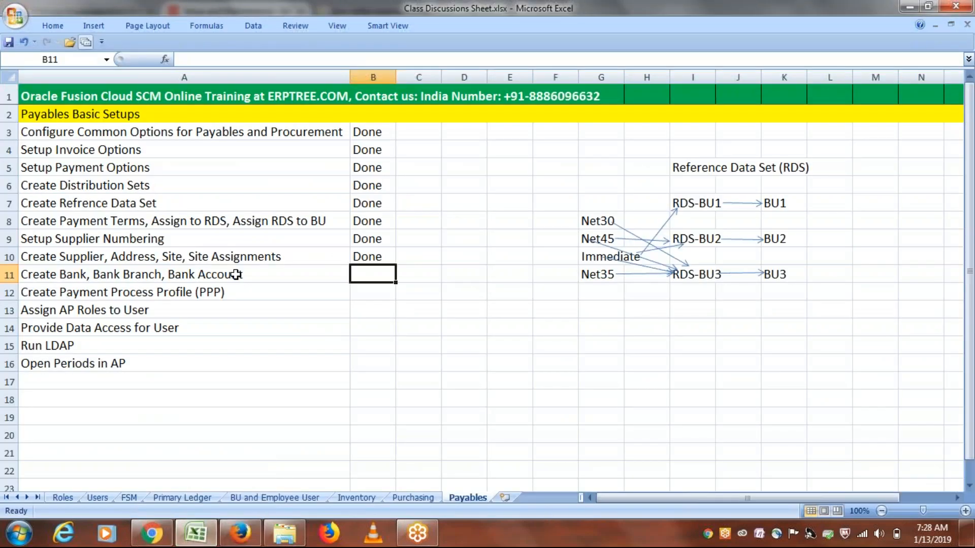
{"action": "type", "text": "done"}
{"action": "key", "text": "Tab"}
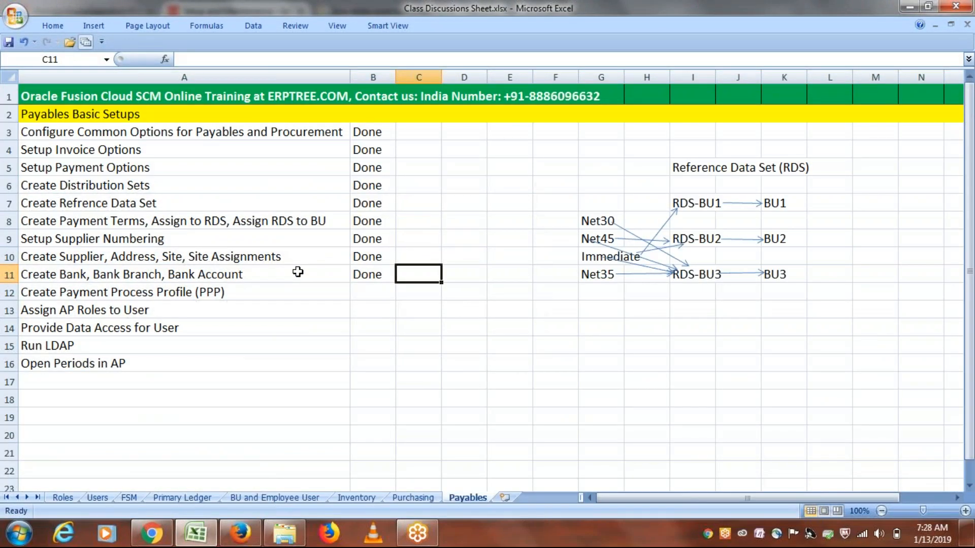
{"action": "left_click", "coordinate": [215, 290]}
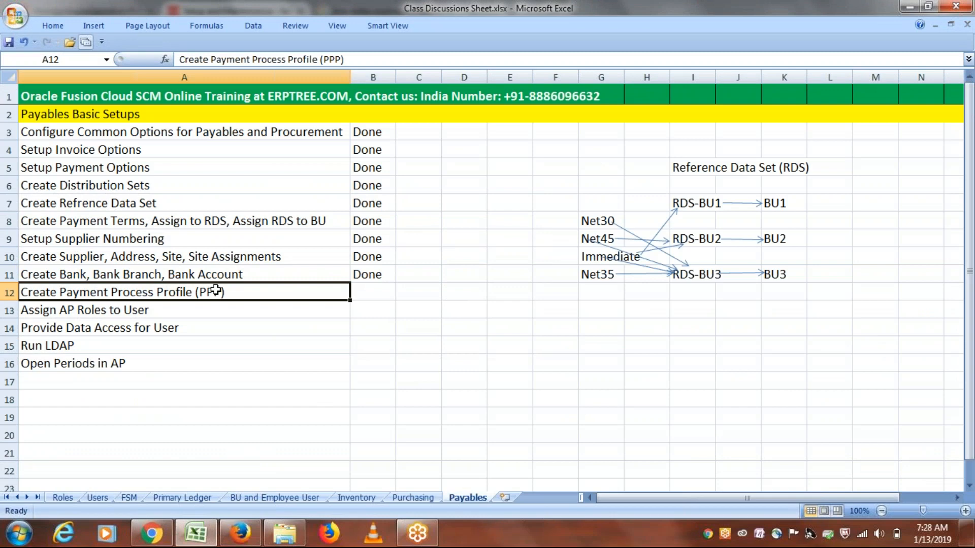
{"action": "double_click", "coordinate": [63, 292]}
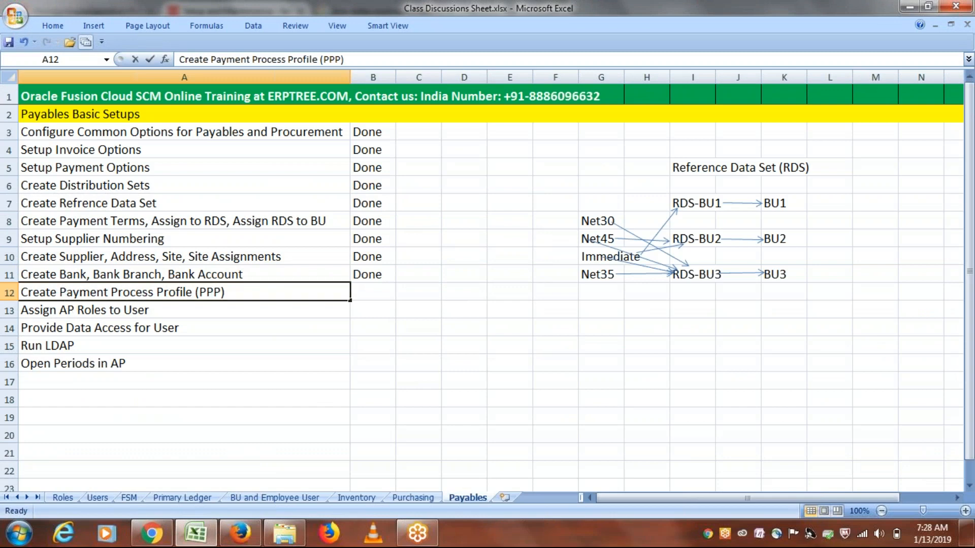
{"action": "mouse_move", "coordinate": [63, 292]}
{"action": "left_mouse_down"}
{"action": "mouse_move", "coordinate": [225, 293]}
{"action": "mouse_move", "coordinate": [61, 292]}
{"action": "left_mouse_up"}
{"action": "left_click_drag", "start_coordinate": [156, 293], "coordinate": [192, 287]}
{"action": "left_click", "coordinate": [375, 293]}
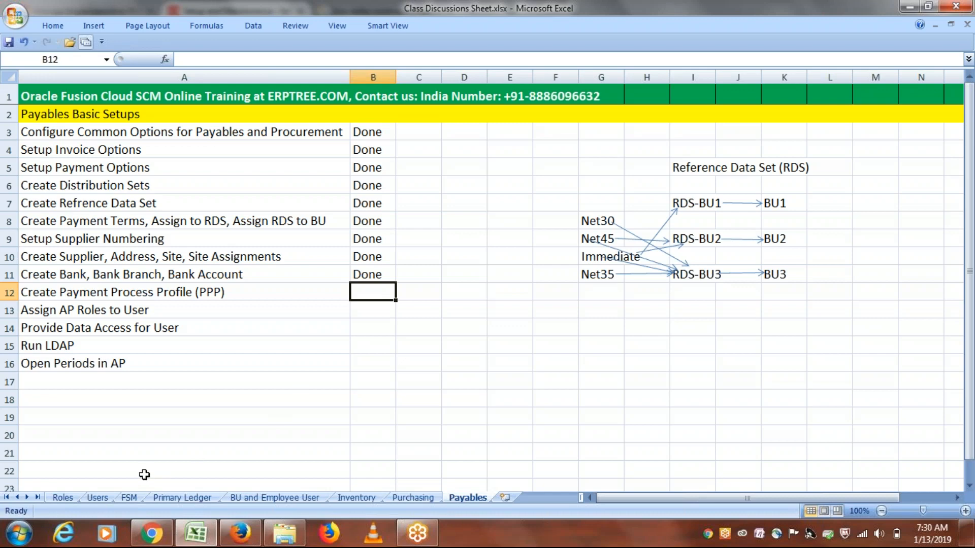
Switch to Oracle Fusion in Firefox and search the implementation project's tasks for Payment Process Profile.
{"action": "left_click", "coordinate": [240, 533]}
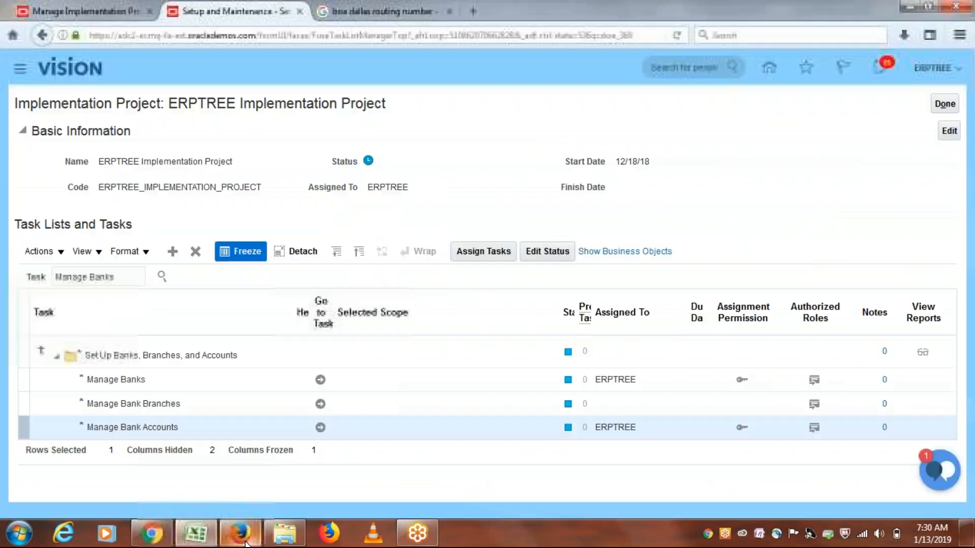
{"action": "double_click", "coordinate": [122, 274]}
{"action": "key", "text": "BackSpace"}
{"action": "key", "text": "BackSpace"}
{"action": "key", "text": "BackSpace"}
{"action": "key", "text": "BackSpace"}
{"action": "key", "text": "BackSpace"}
{"action": "key", "text": "BackSpace"}
{"action": "key", "text": "BackSpace"}
{"action": "key", "text": "BackSpace"}
{"action": "type", "text": "Payment Process Profile"}
{"action": "left_click", "coordinate": [162, 276]}
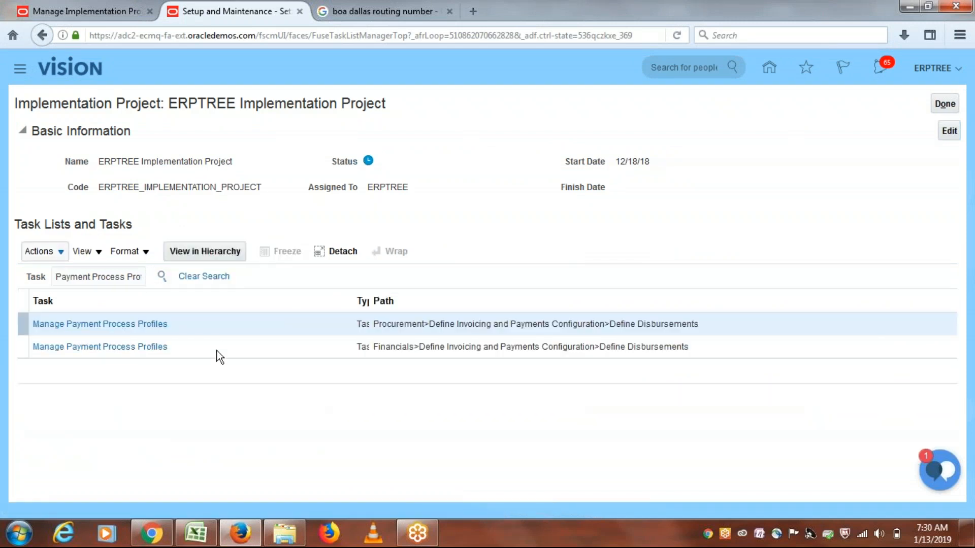
Locate Manage Payment Process Profiles under the Procurement path's Define Disbursements and go to that task.
{"action": "left_click", "coordinate": [99, 325]}
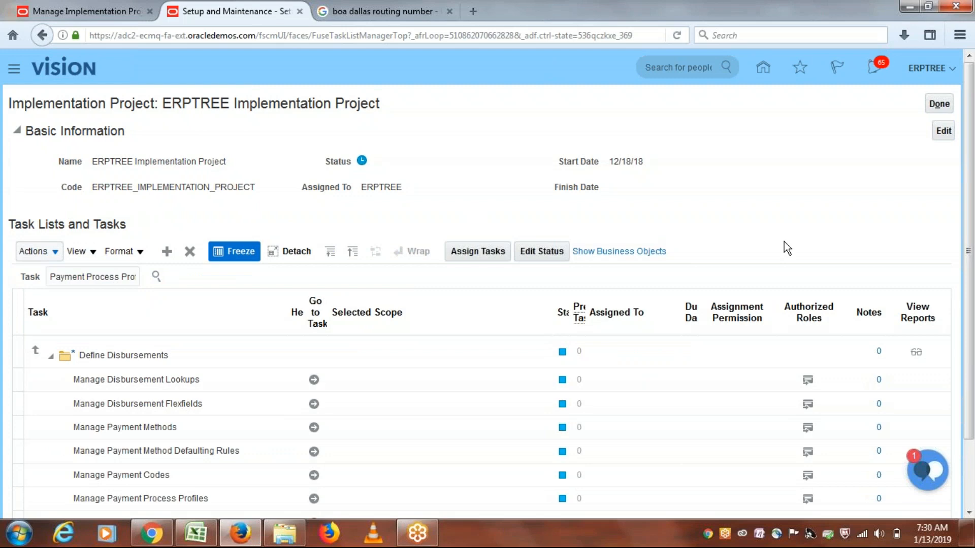
{"action": "scroll", "coordinate": [491, 376], "scroll_direction": "down", "scroll_amount": 2}
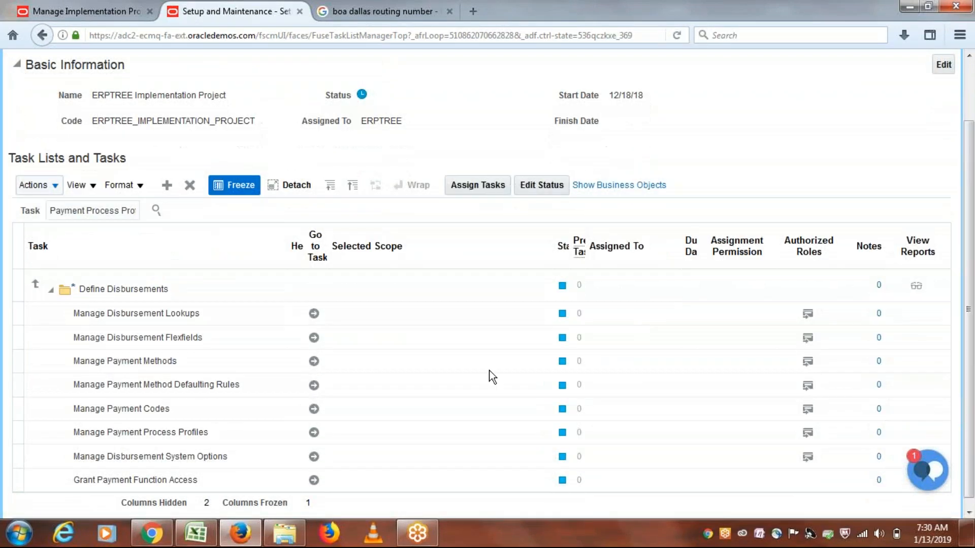
{"action": "left_click", "coordinate": [314, 432]}
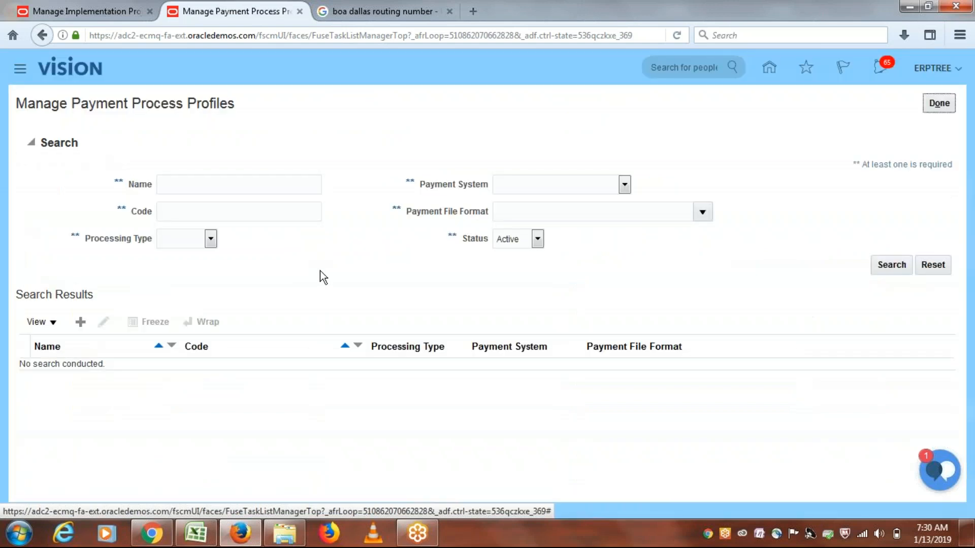
Start a new payment process profile named ERPTREE Payment Process Profile with the code ERPTREE_PPP.
{"action": "left_click", "coordinate": [77, 322]}
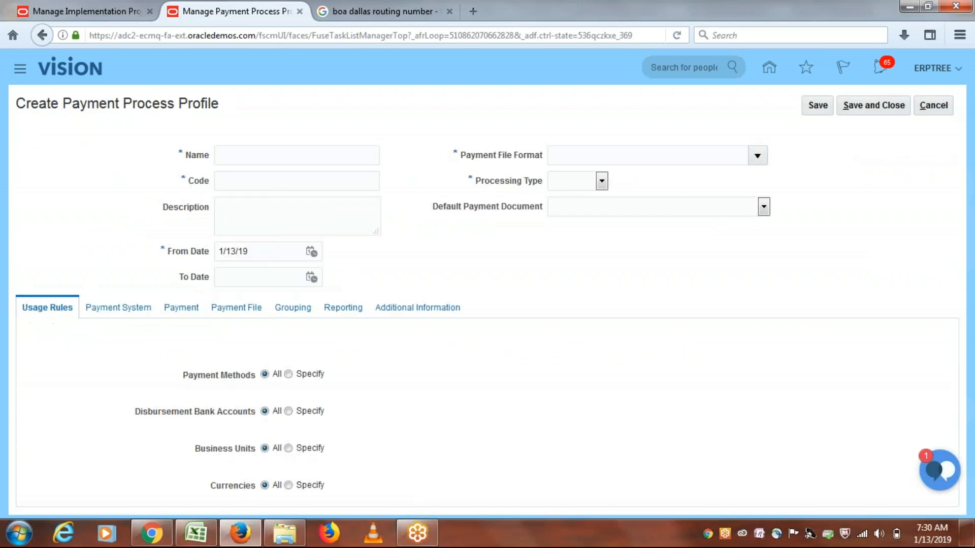
{"action": "left_click", "coordinate": [318, 158]}
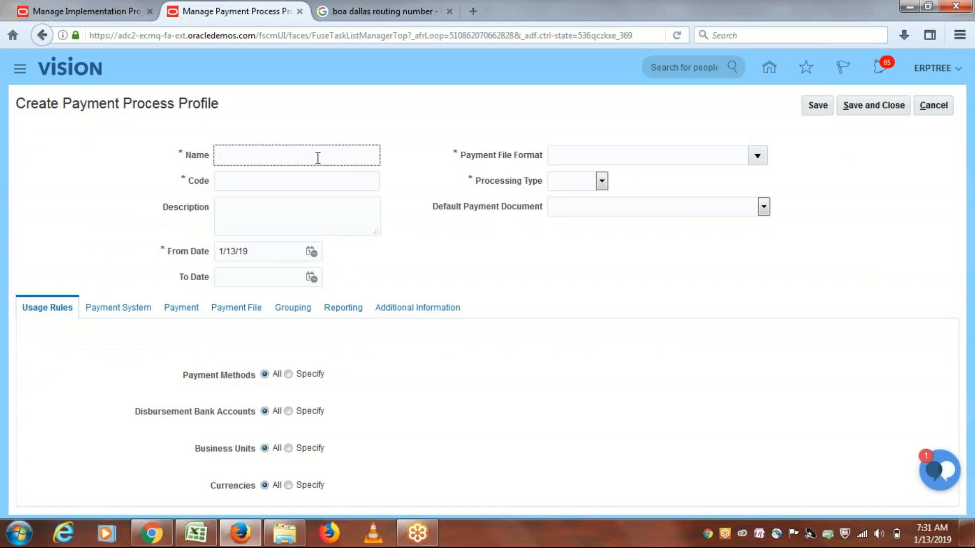
{"action": "type", "text": "ERPTREE Payment Process Pr"}
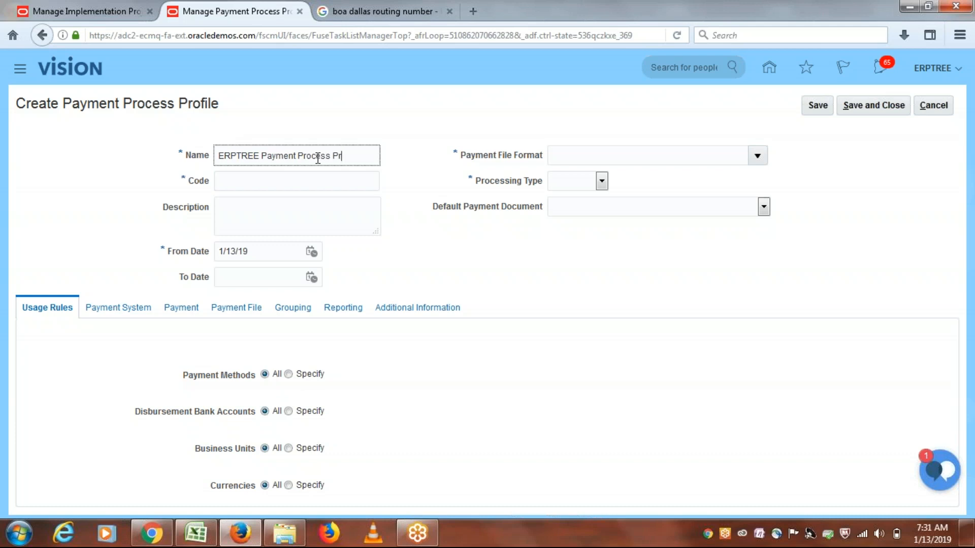
{"action": "type", "text": "ofile"}
{"action": "left_click", "coordinate": [307, 178]}
{"action": "type", "text": "ERPTREE_"}
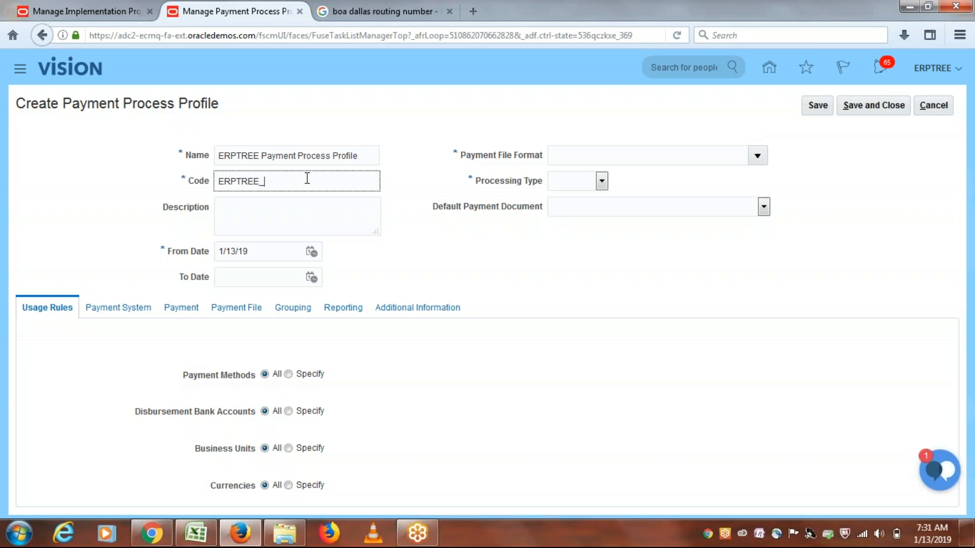
{"action": "type", "text": "PPP"}
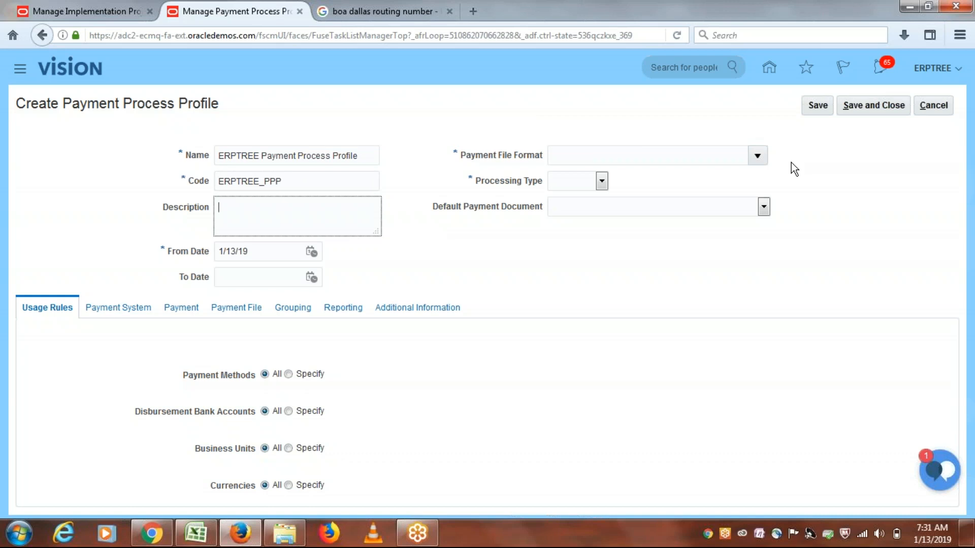
Search the payment file formats for Standard and assign Standard Check Format to the profile.
{"action": "left_click", "coordinate": [757, 157]}
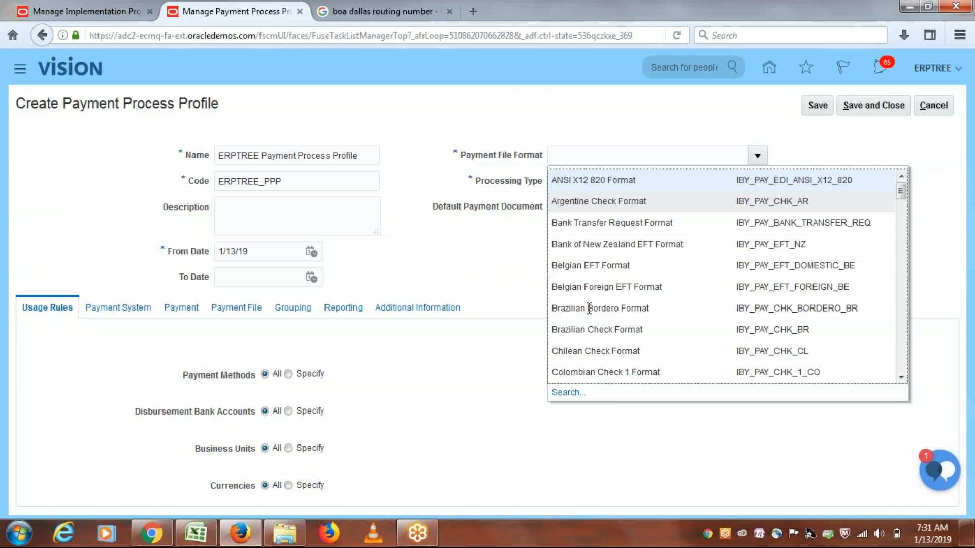
{"action": "left_click", "coordinate": [574, 393]}
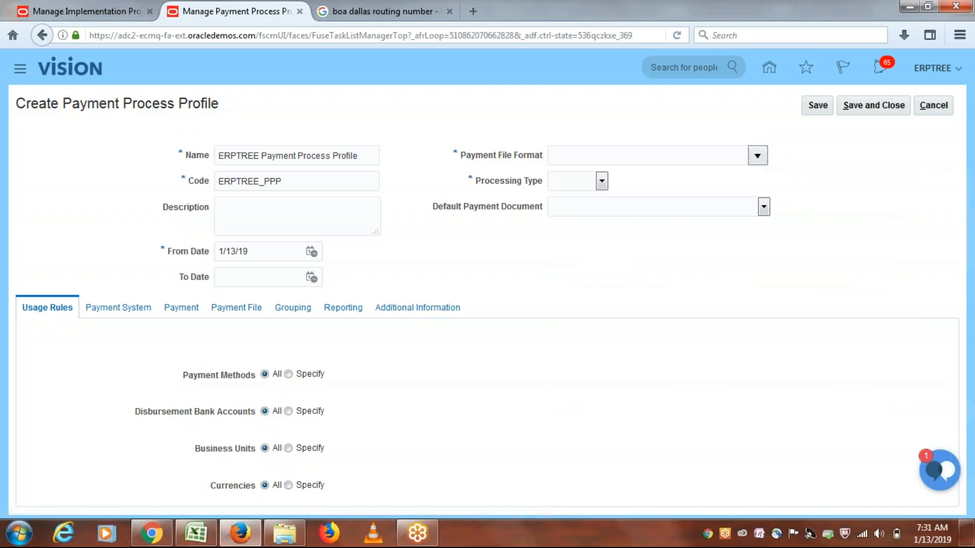
{"action": "left_click", "coordinate": [462, 245]}
{"action": "type", "text": "Standard"}
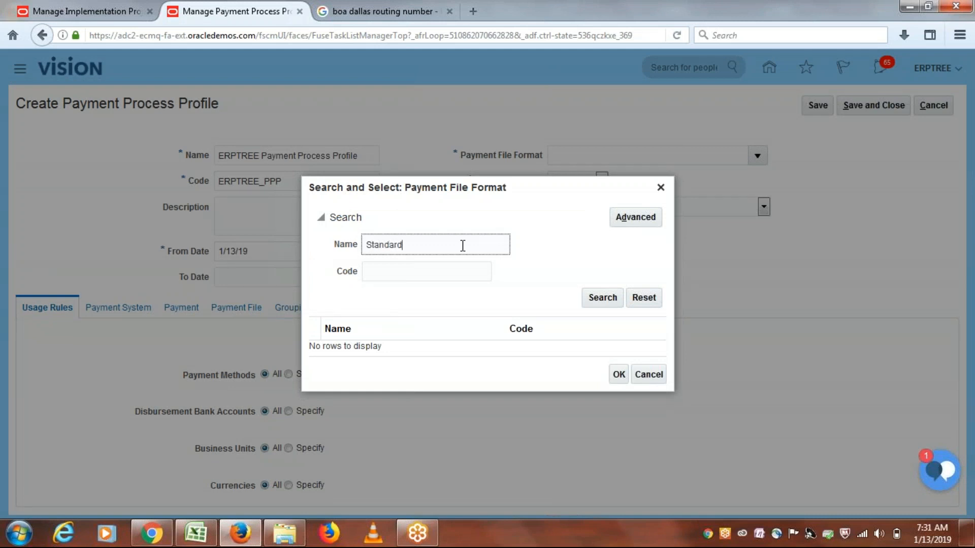
{"action": "left_click", "coordinate": [605, 304]}
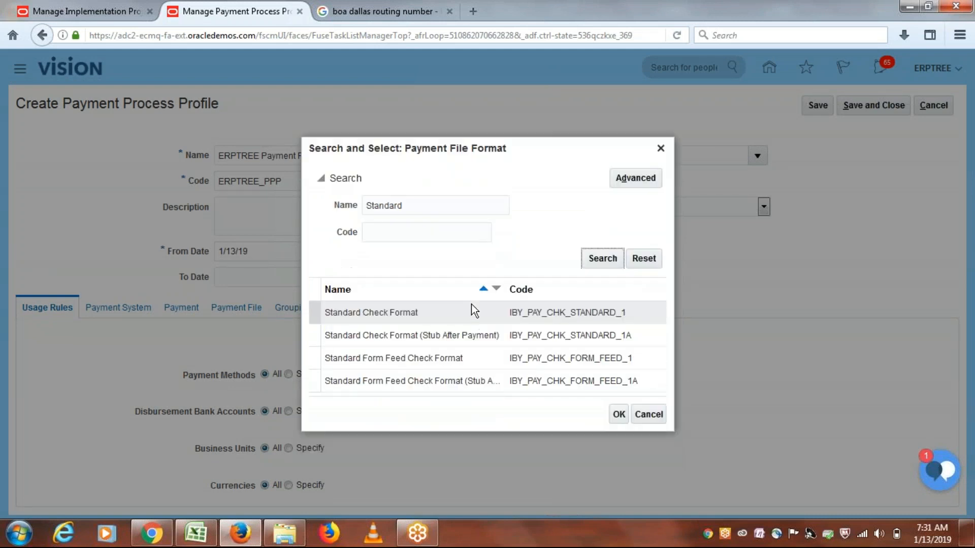
{"action": "left_click", "coordinate": [418, 312]}
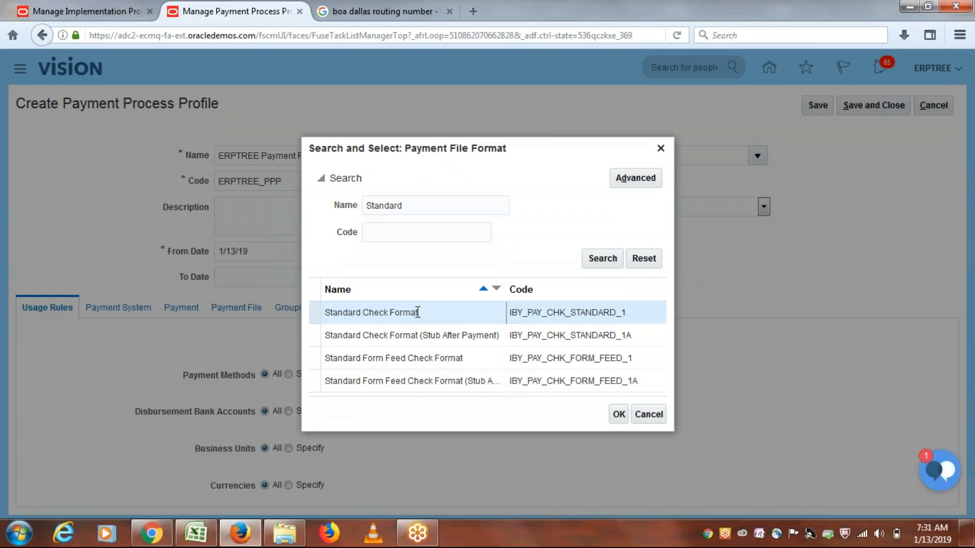
{"action": "left_click", "coordinate": [619, 414]}
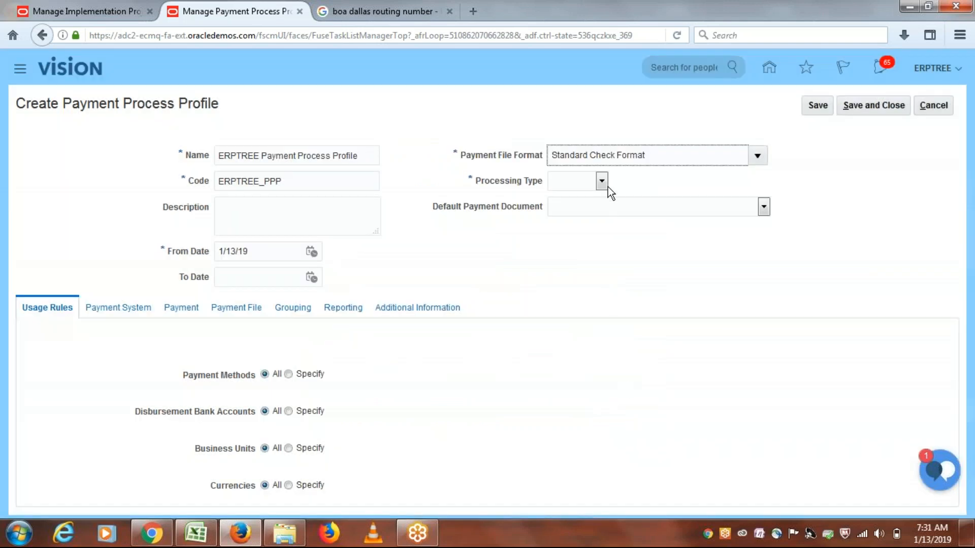
Set the payment process profile's processing type to Printed.
{"action": "left_click", "coordinate": [601, 180]}
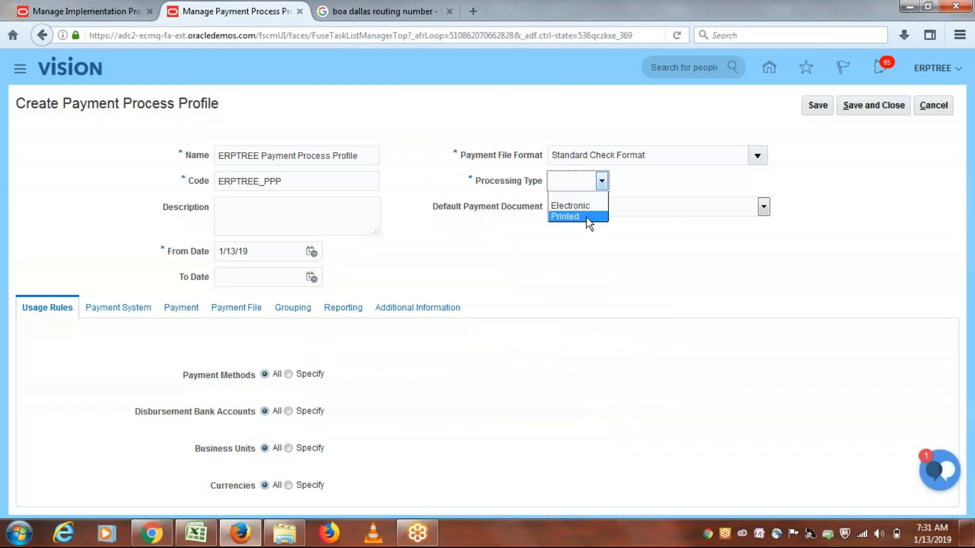
{"action": "left_click", "coordinate": [587, 217]}
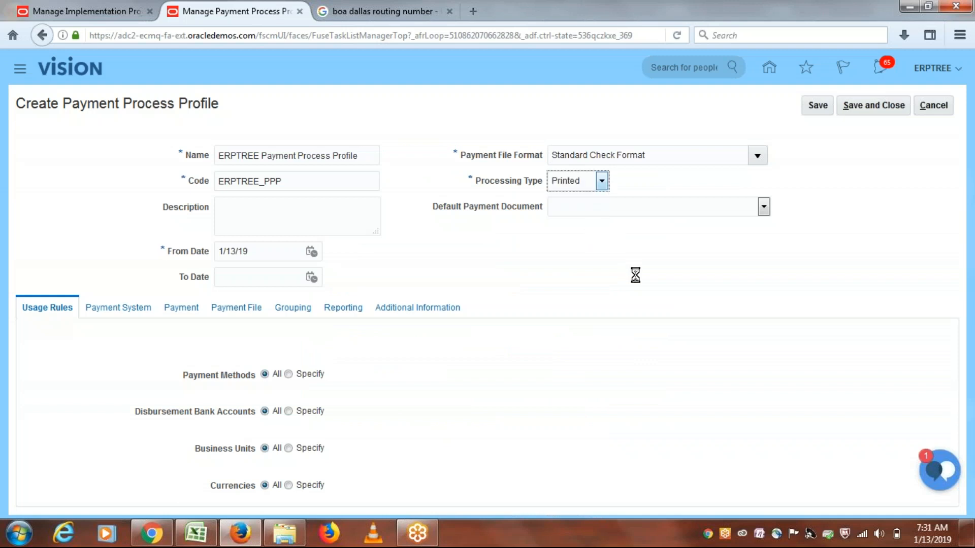
{"action": "left_click", "coordinate": [659, 300]}
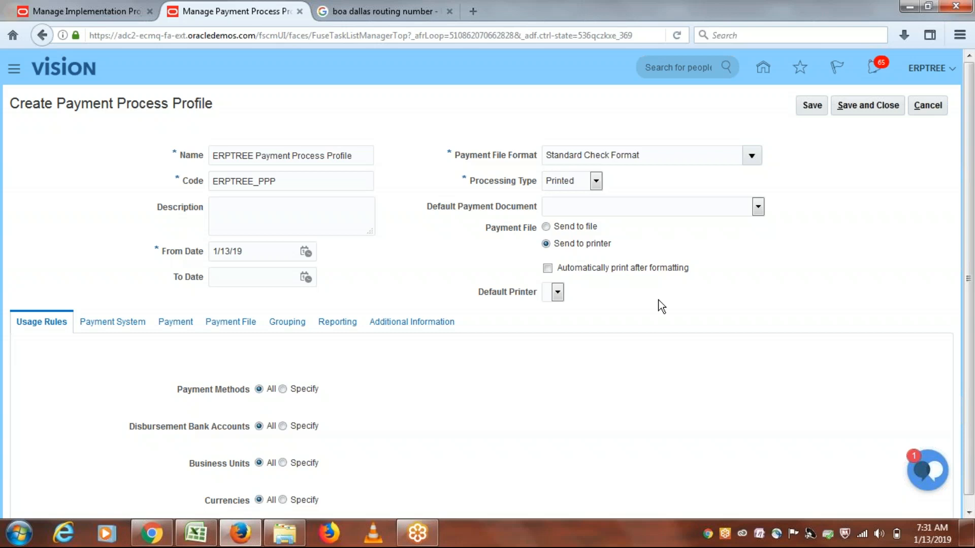
{"action": "left_click_drag", "start_coordinate": [968, 236], "coordinate": [972, 332]}
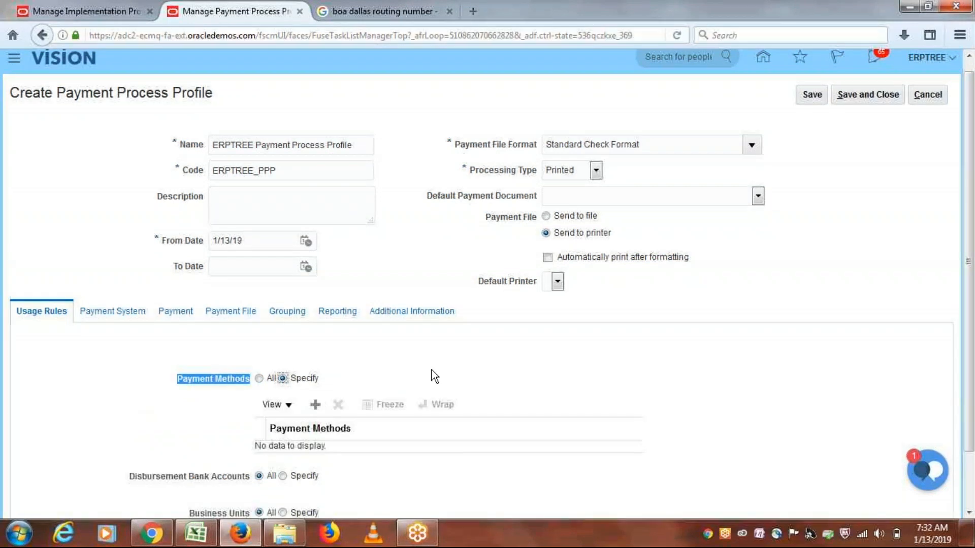
{"action": "left_click", "coordinate": [315, 405]}
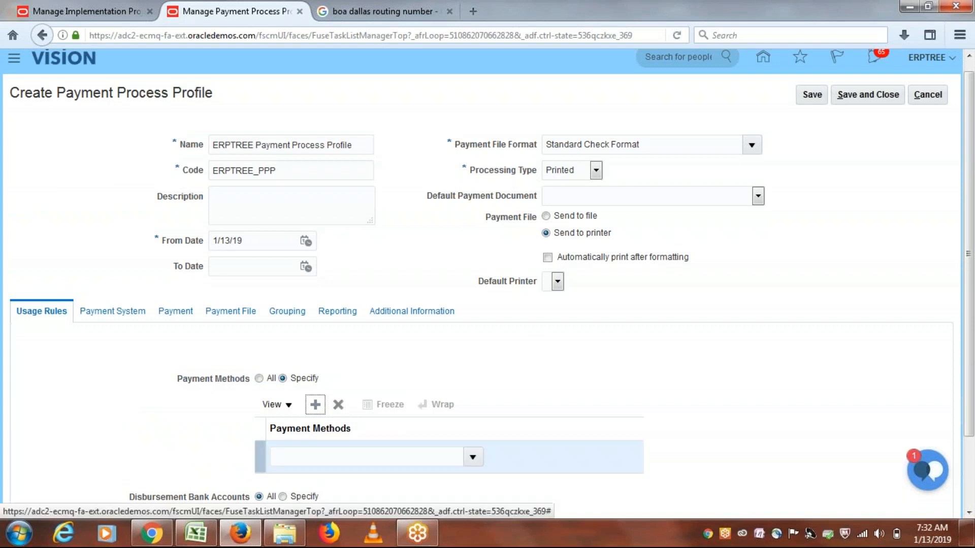
{"action": "left_click", "coordinate": [473, 457]}
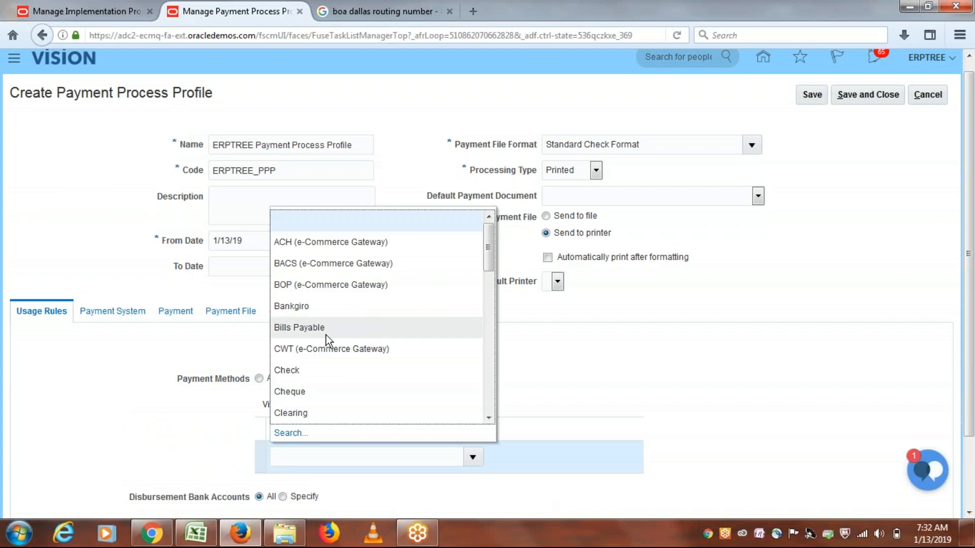
{"action": "left_click_drag", "start_coordinate": [490, 255], "coordinate": [485, 312]}
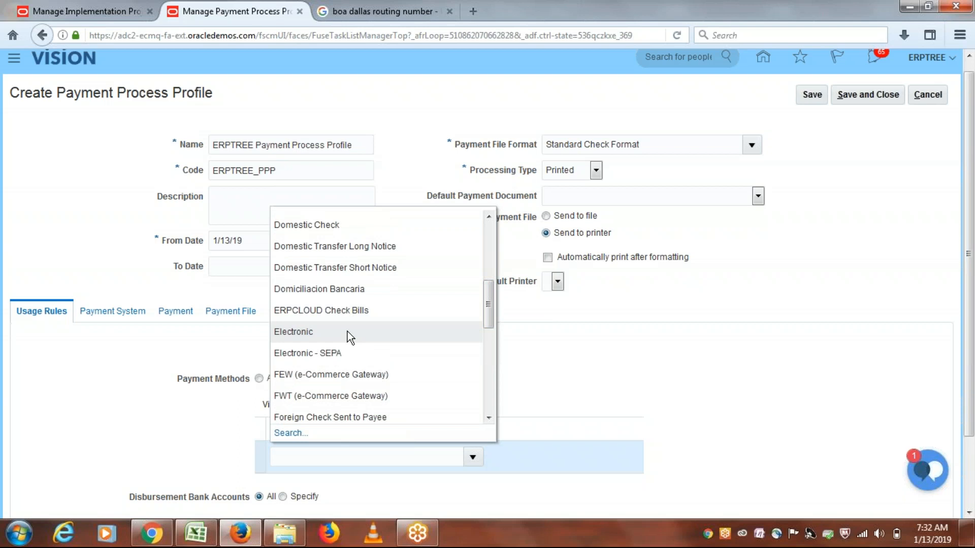
{"action": "left_click", "coordinate": [547, 369]}
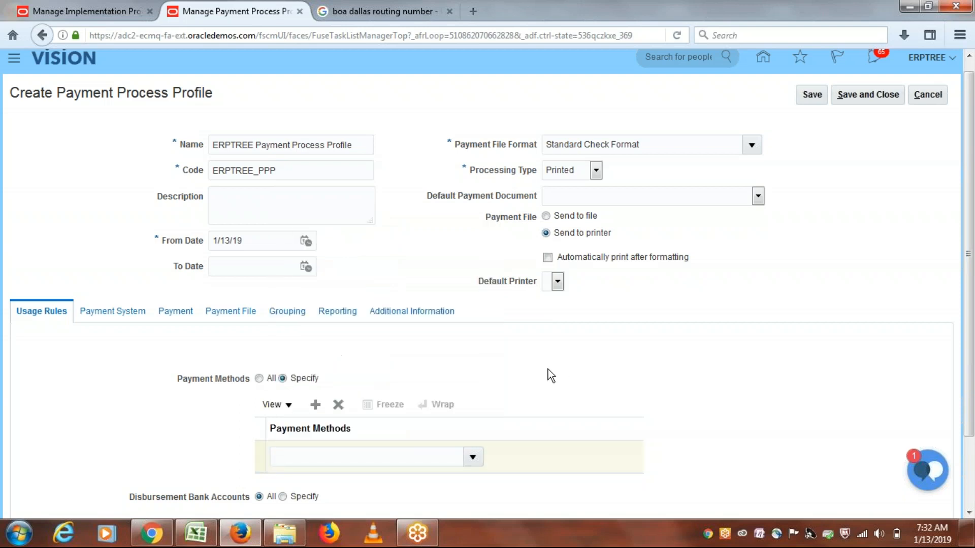
{"action": "left_click", "coordinate": [258, 379]}
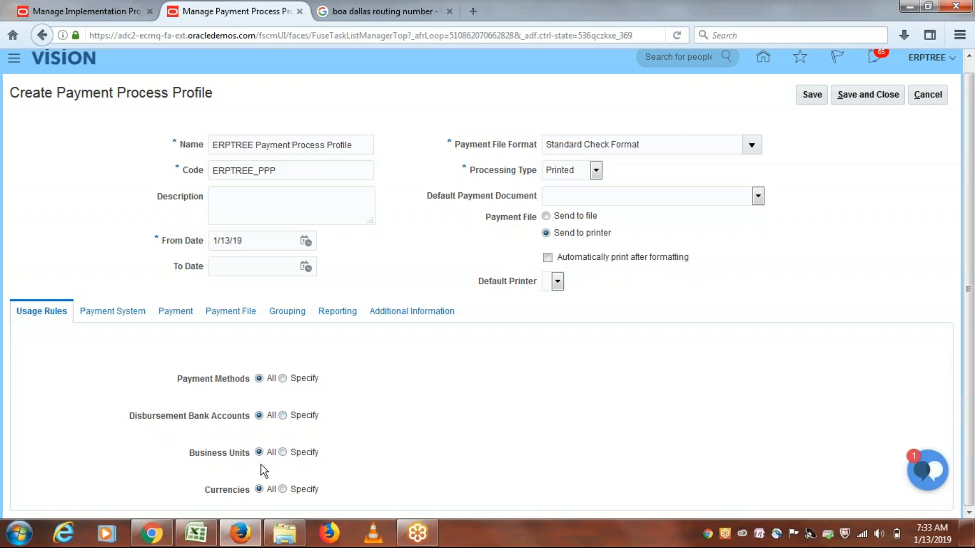
Save and close the new payment process profile, and acknowledge the confirmation.
{"action": "left_click", "coordinate": [363, 142]}
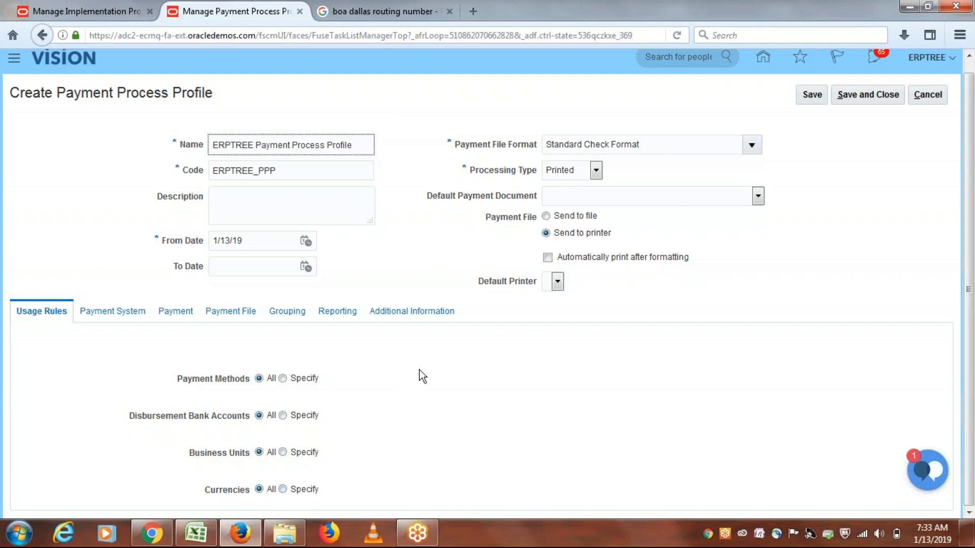
{"action": "left_click", "coordinate": [471, 242]}
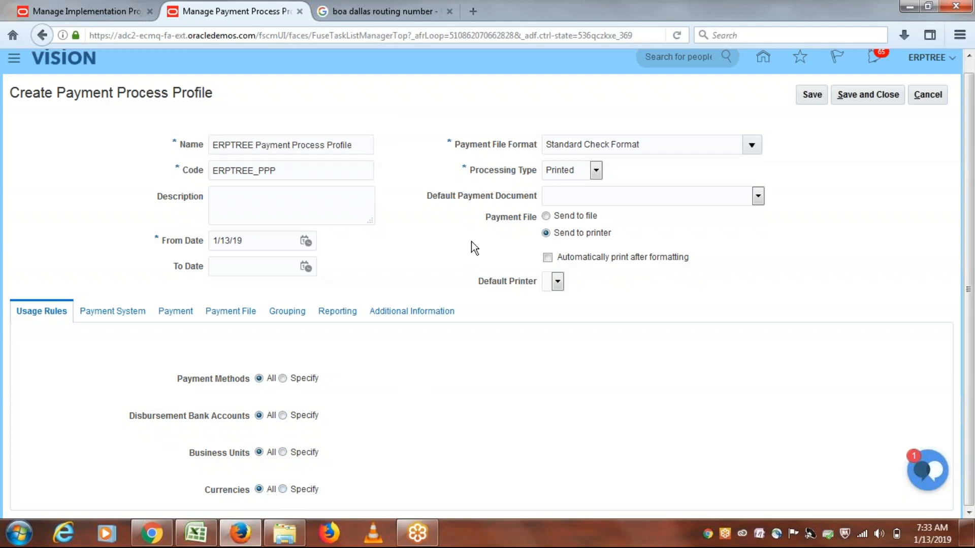
{"action": "left_click", "coordinate": [862, 97]}
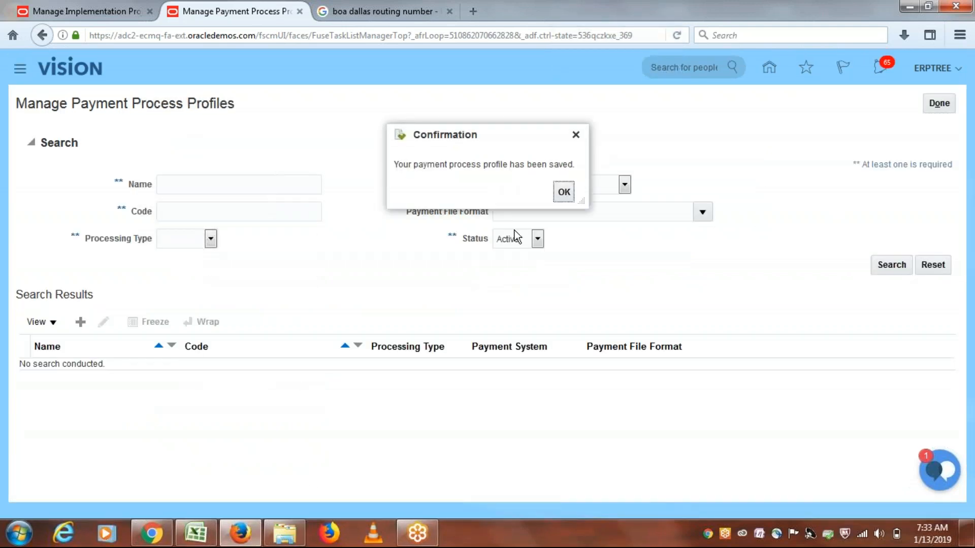
{"action": "left_click", "coordinate": [565, 191]}
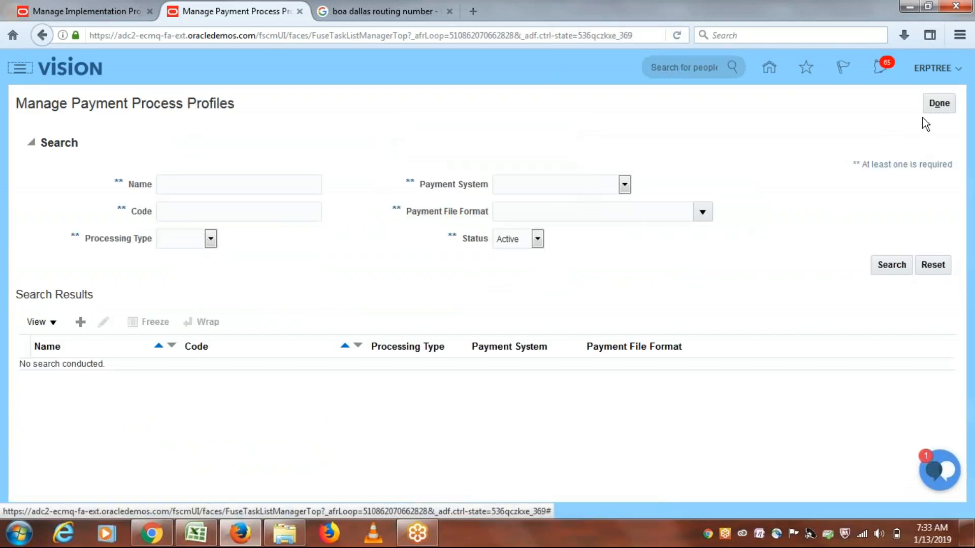
Switch to the Excel Payables sheet and mark Create Payment Process Profile (PPP) as Done in B12.
{"action": "key", "text": "alt+Tab"}
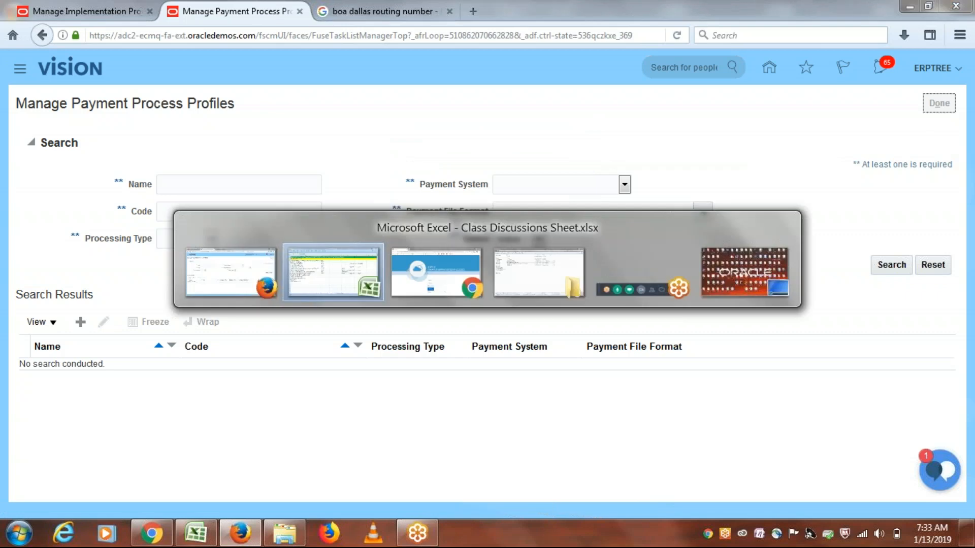
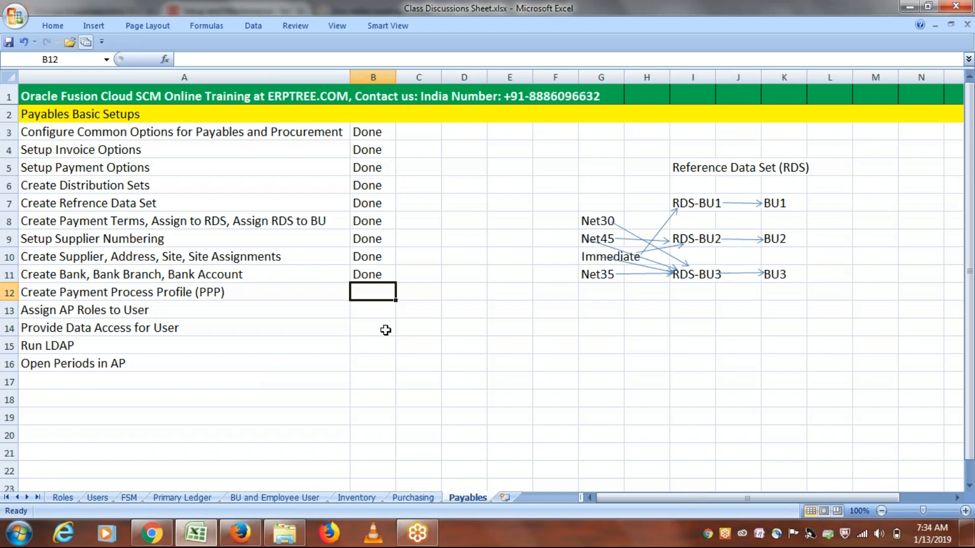
{"action": "type", "text": "d"}
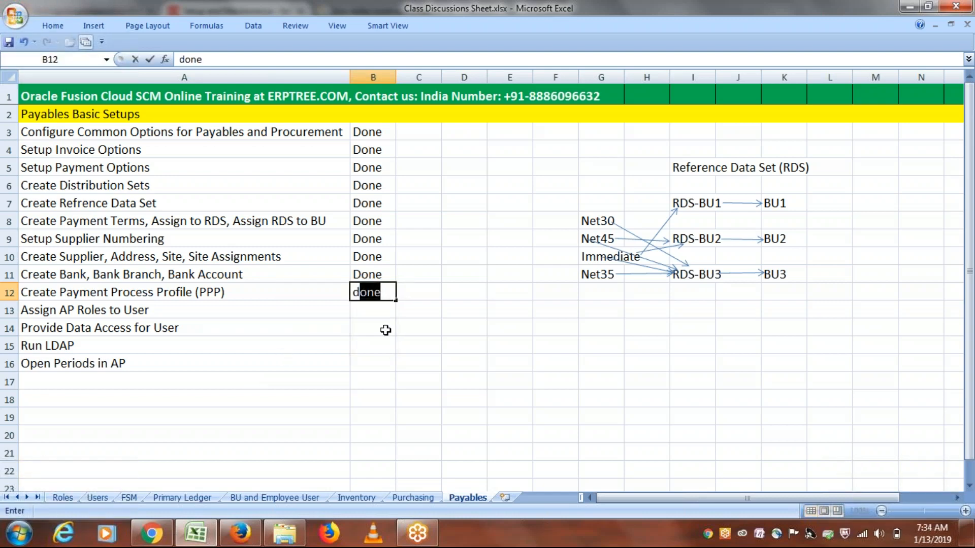
{"action": "key", "text": "Tab"}
{"action": "left_click", "coordinate": [428, 331]}
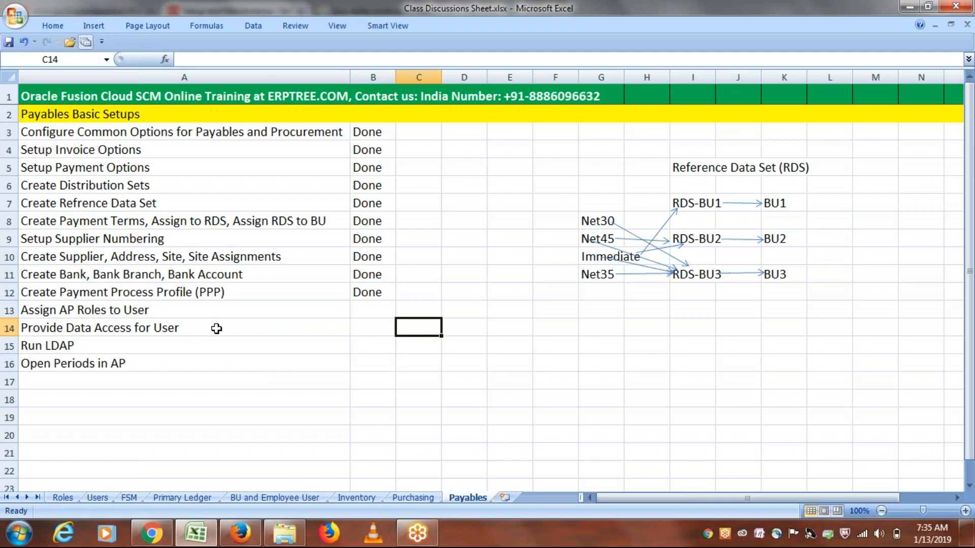
{"action": "left_click", "coordinate": [165, 311]}
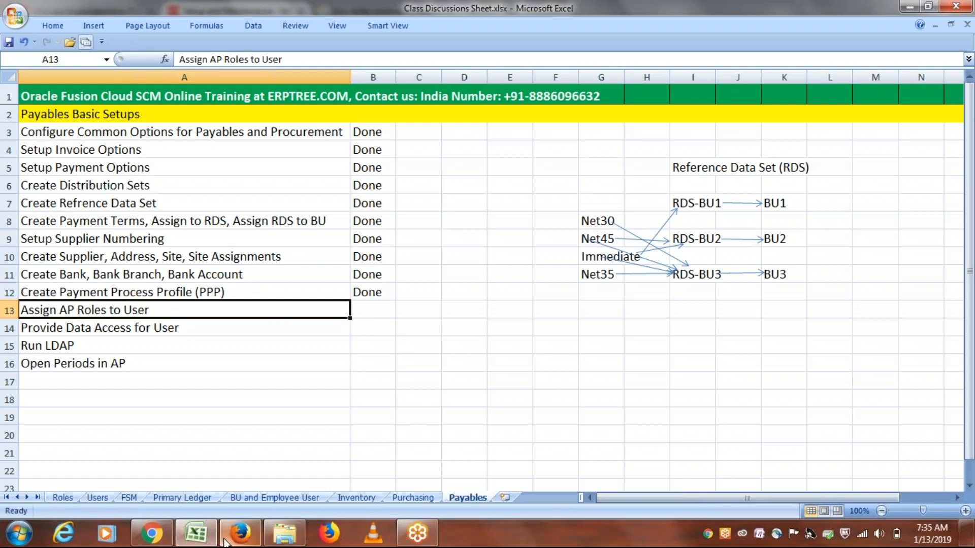
Switch back to Oracle Fusion in Firefox, go to the user accounts in the Security Console and dismiss the warning.
{"action": "left_click", "coordinate": [240, 533]}
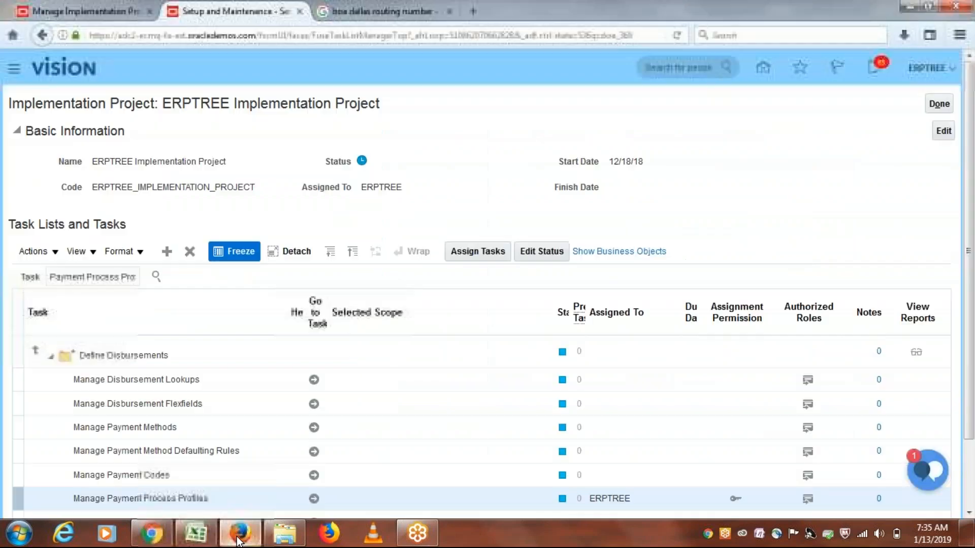
{"action": "left_click", "coordinate": [12, 69]}
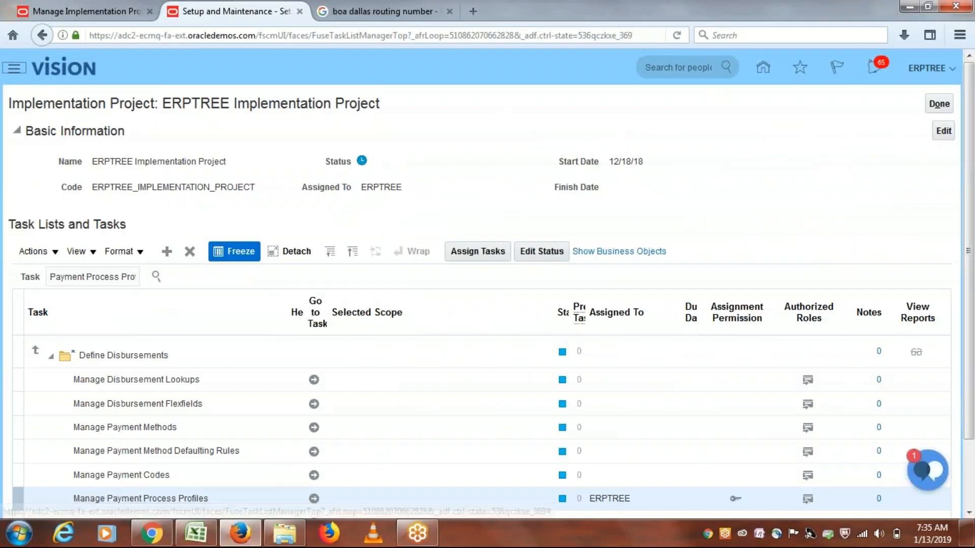
{"action": "left_click_drag", "start_coordinate": [747, 198], "coordinate": [761, 312]}
{"action": "left_click", "coordinate": [671, 334]}
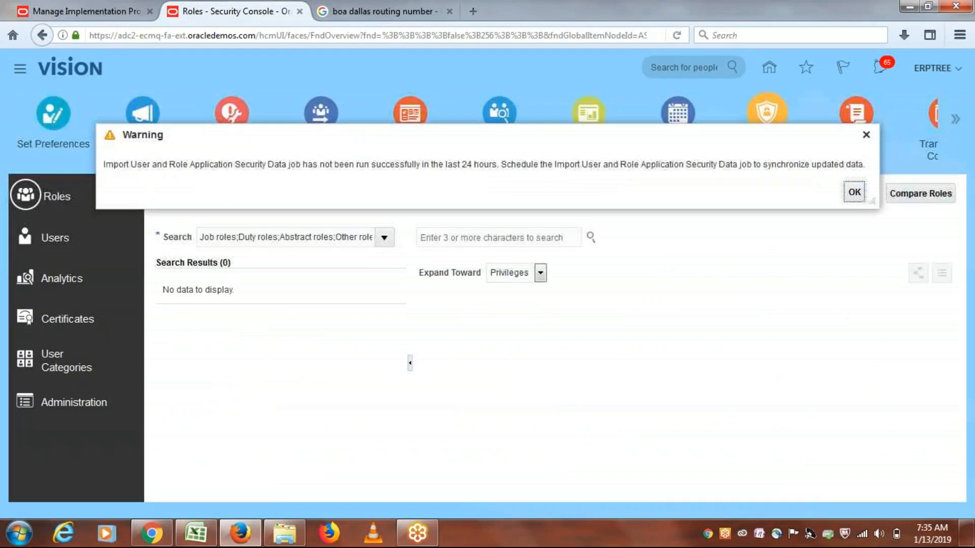
{"action": "key", "text": "Return"}
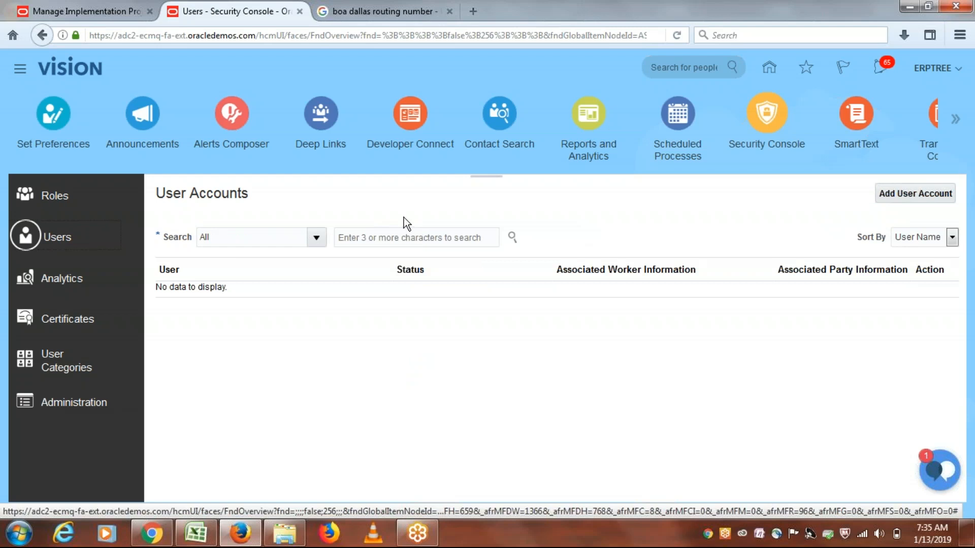
Search the user accounts for ERPTREE and open that account for editing.
{"action": "left_click", "coordinate": [390, 235]}
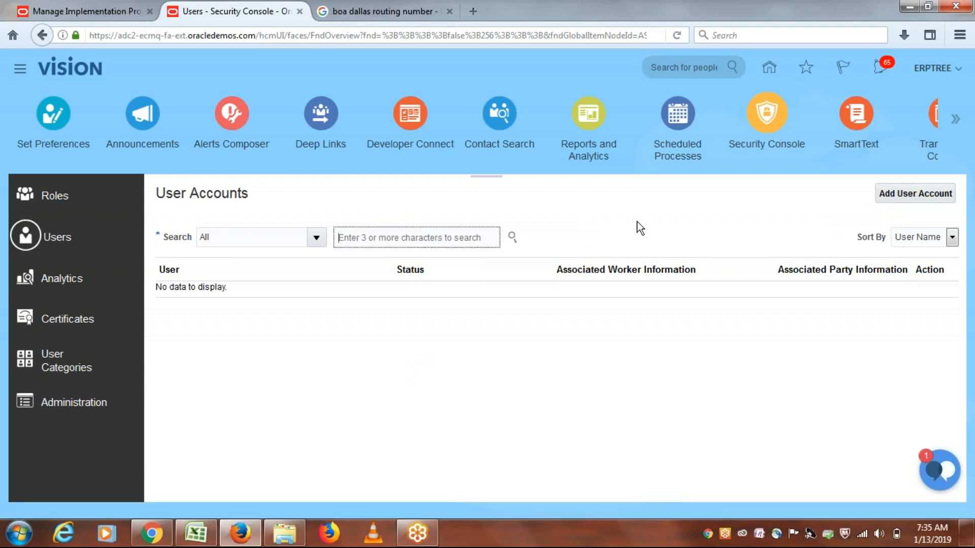
{"action": "type", "text": "ERPTREE"}
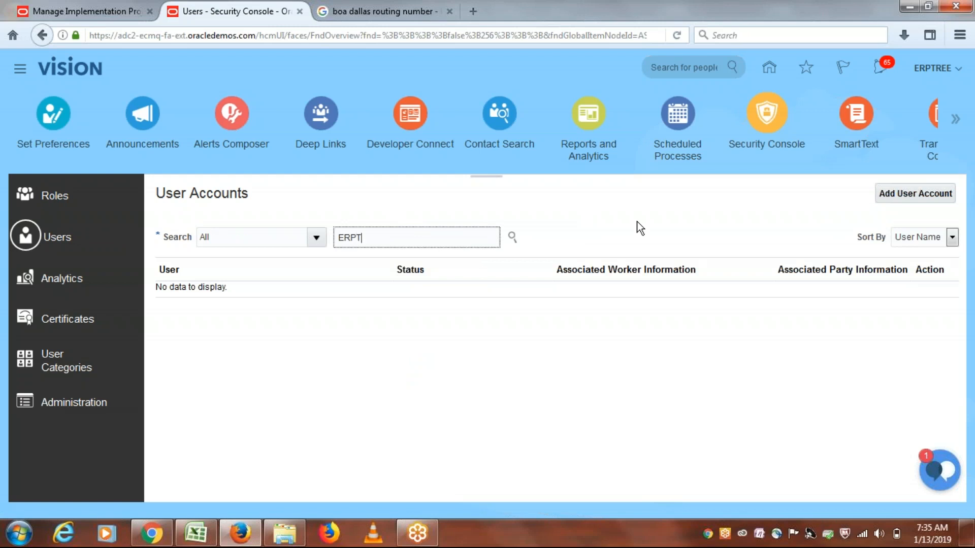
{"action": "left_click", "coordinate": [513, 237]}
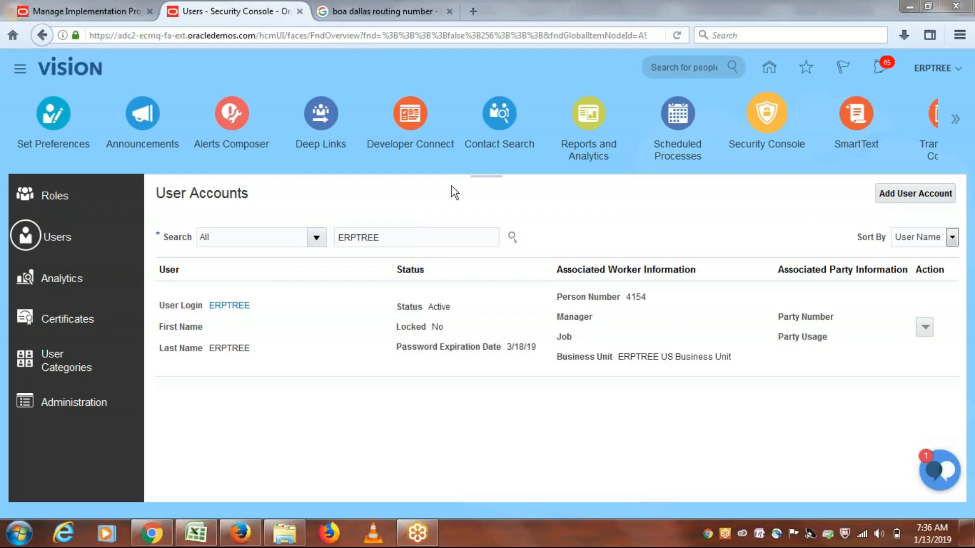
{"action": "left_click", "coordinate": [229, 305]}
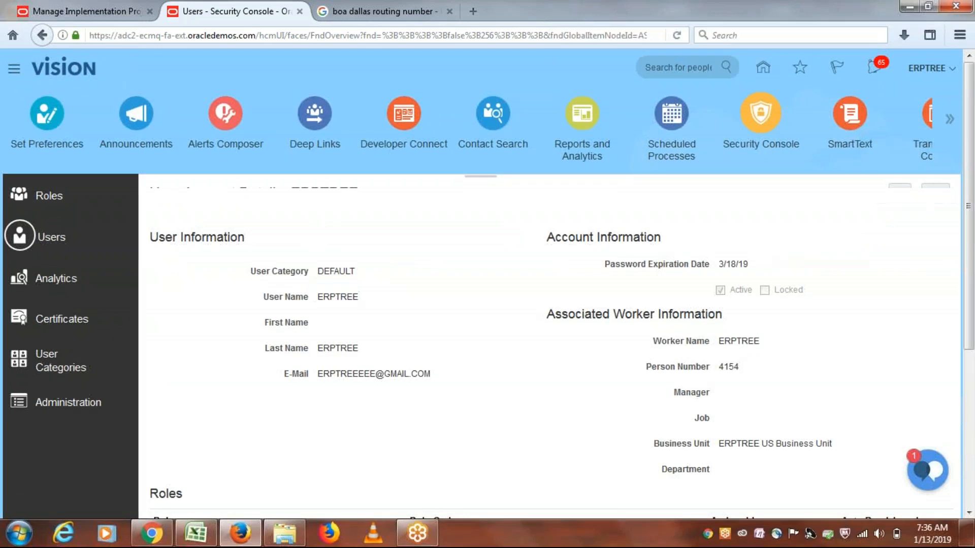
{"action": "left_click_drag", "start_coordinate": [971, 219], "coordinate": [974, 194]}
{"action": "left_click", "coordinate": [899, 193]}
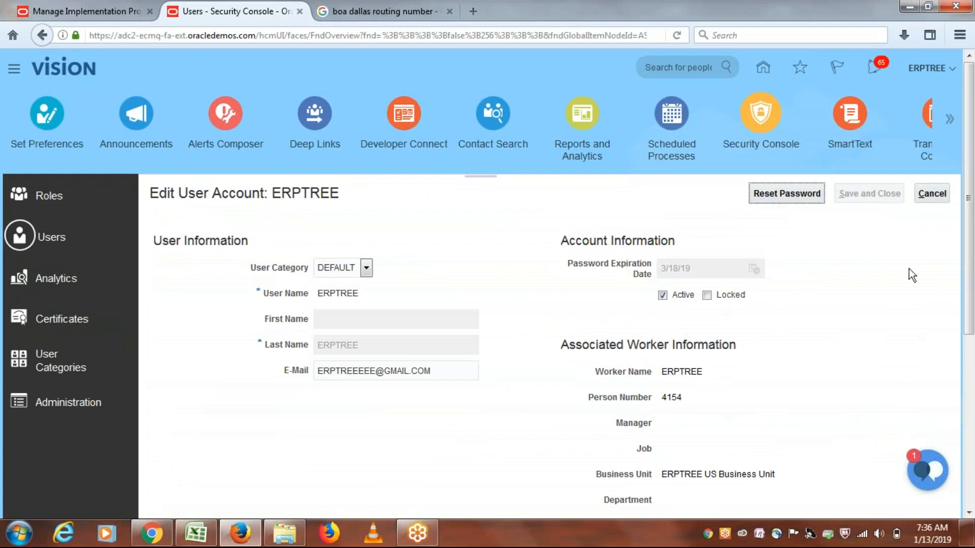
Start adding a role to the ERPTREE account and search the roles for Accounts Payable Manager.
{"action": "scroll", "coordinate": [972, 231], "scroll_direction": "down", "scroll_amount": 3}
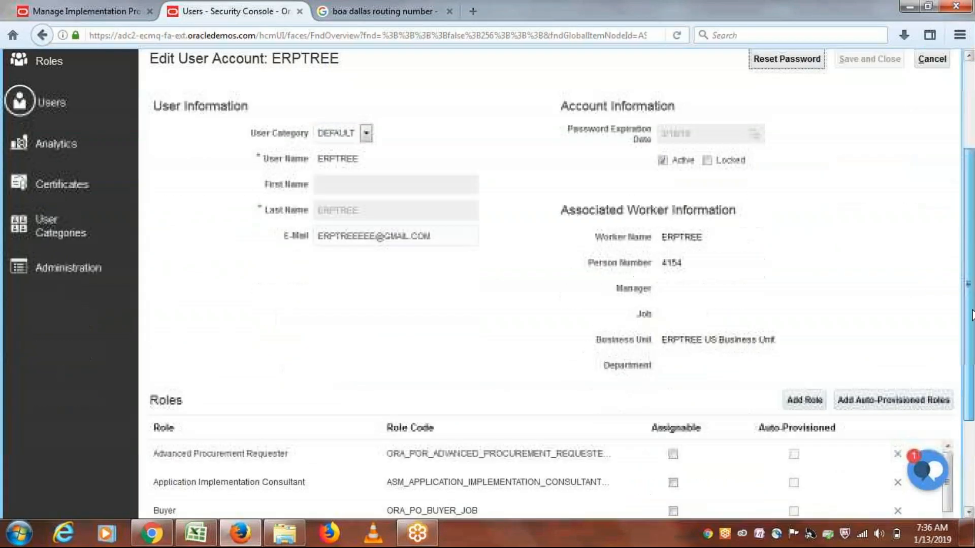
{"action": "left_click", "coordinate": [805, 400]}
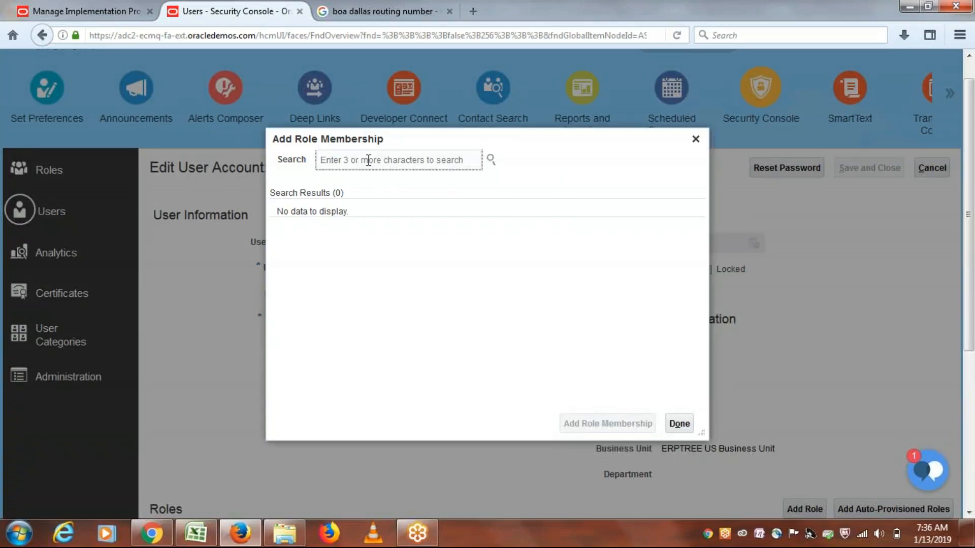
{"action": "type", "text": "Accou"}
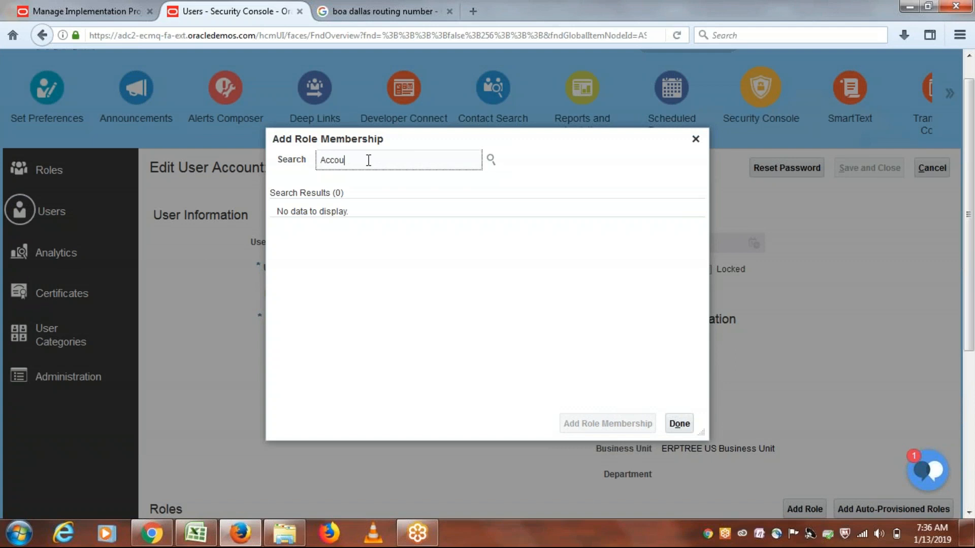
{"action": "type", "text": "nts Paya"}
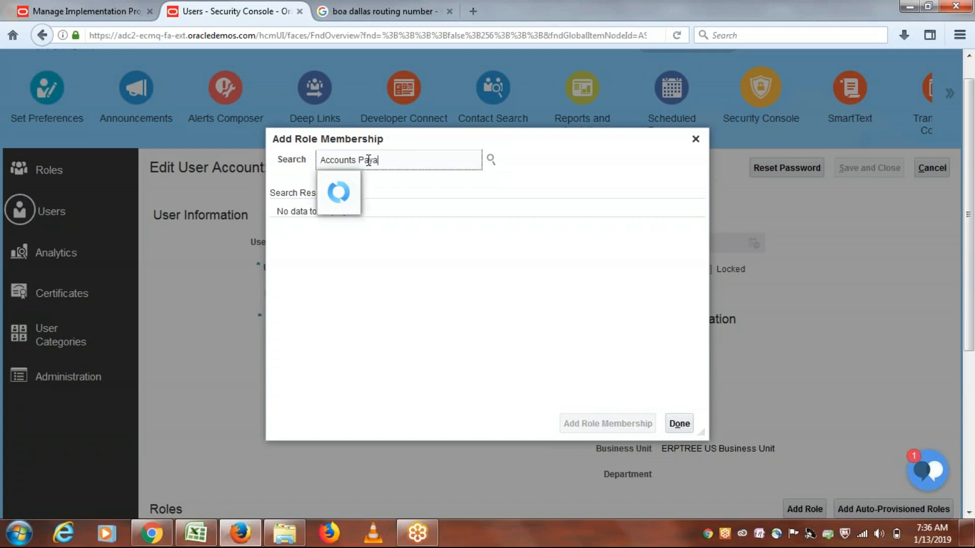
{"action": "type", "text": "ble M"}
{"action": "left_click", "coordinate": [422, 181]}
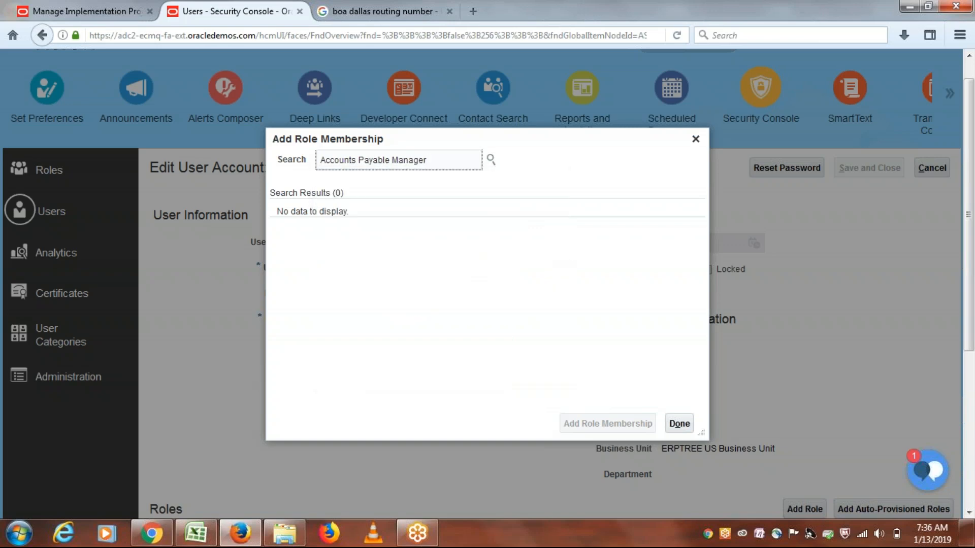
Copy the role name Accounts Payable Manager into F14 of the Excel Payables sheet, under the heading AP Roles entered in F13.
{"action": "left_click_drag", "start_coordinate": [436, 163], "coordinate": [302, 170]}
{"action": "key", "text": "ctrl+c"}
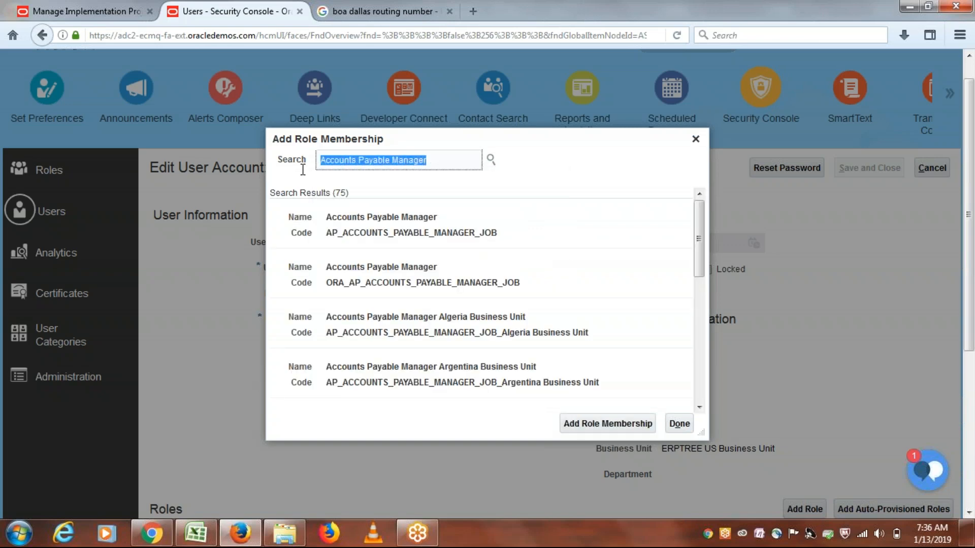
{"action": "left_click", "coordinate": [210, 528]}
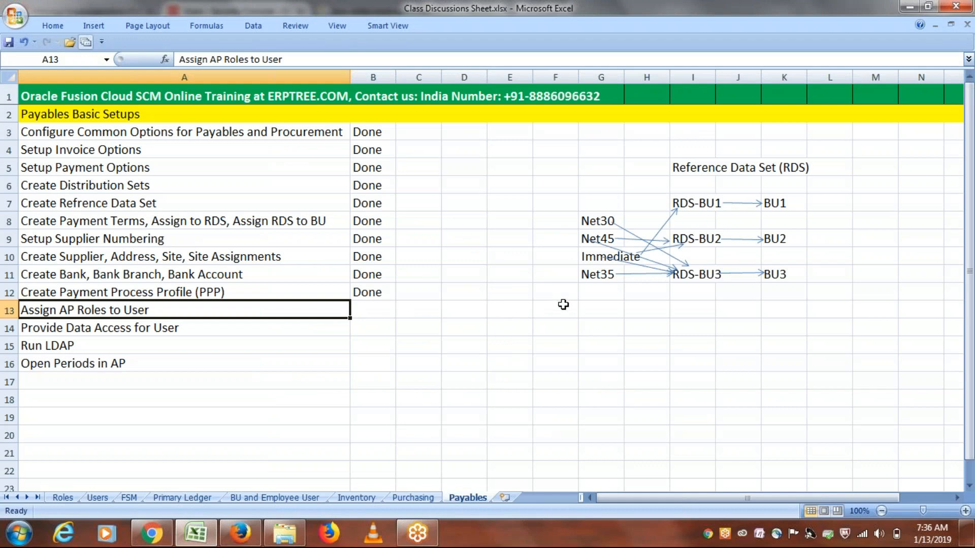
{"action": "left_click", "coordinate": [552, 308]}
{"action": "type", "text": "ap"}
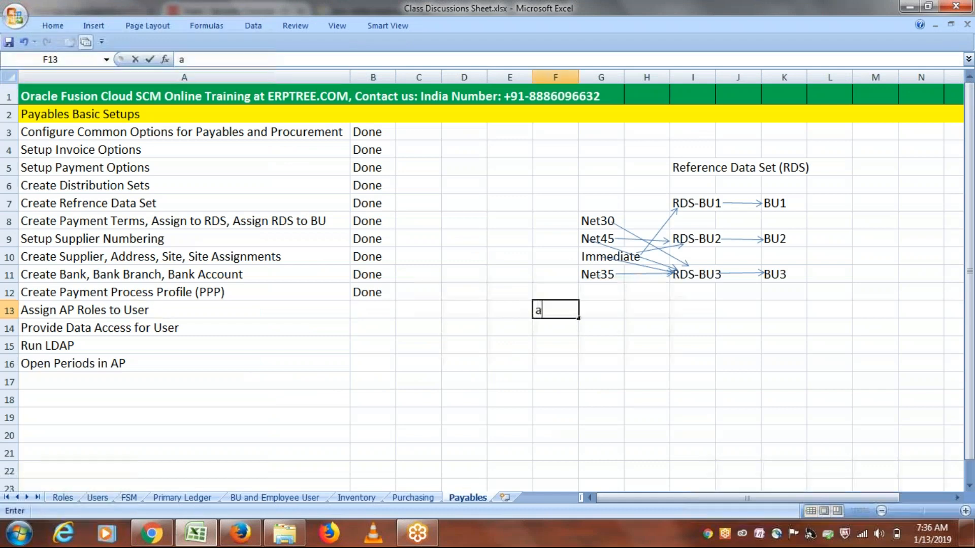
{"action": "key", "text": "BackSpace"}
{"action": "key", "text": "BackSpace"}
{"action": "type", "text": "a"}
{"action": "key", "text": "BackSpace"}
{"action": "type", "text": "AP Roles"}
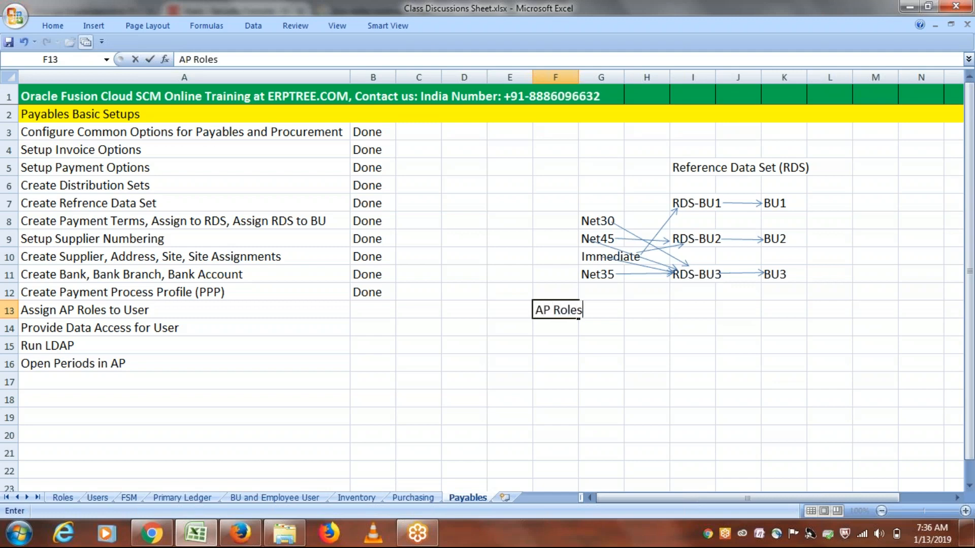
{"action": "left_click", "coordinate": [549, 327]}
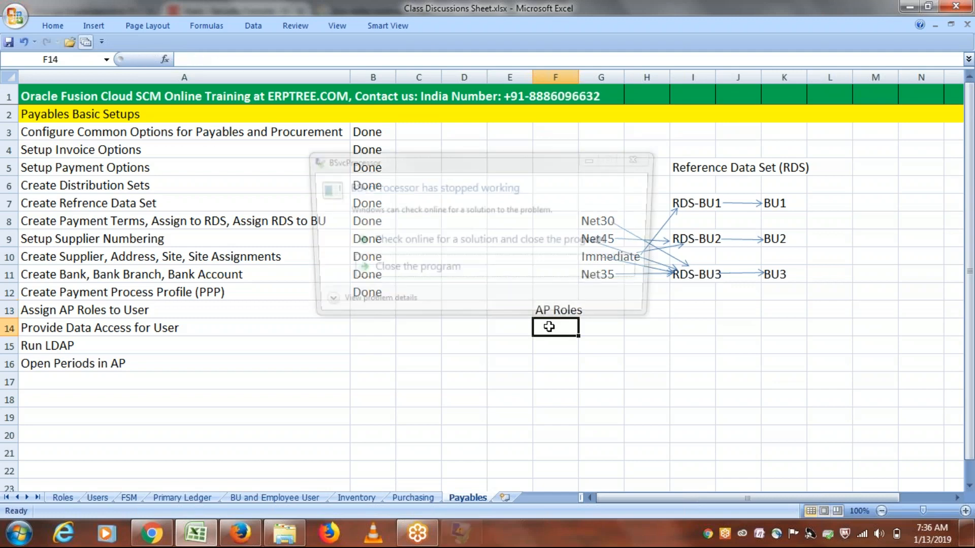
{"action": "key", "text": "ctrl+v"}
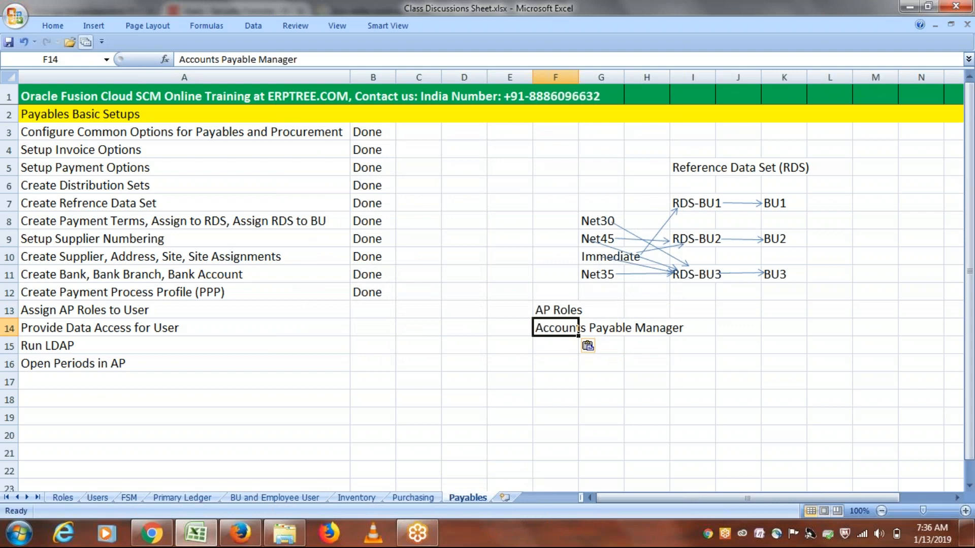
Bold the AP Roles heading in F13, switch to Firefox and add the AP_ACCOUNTS_PAYABLE_MANAGER_JOB role to the ERPTREE account.
{"action": "left_click", "coordinate": [555, 310]}
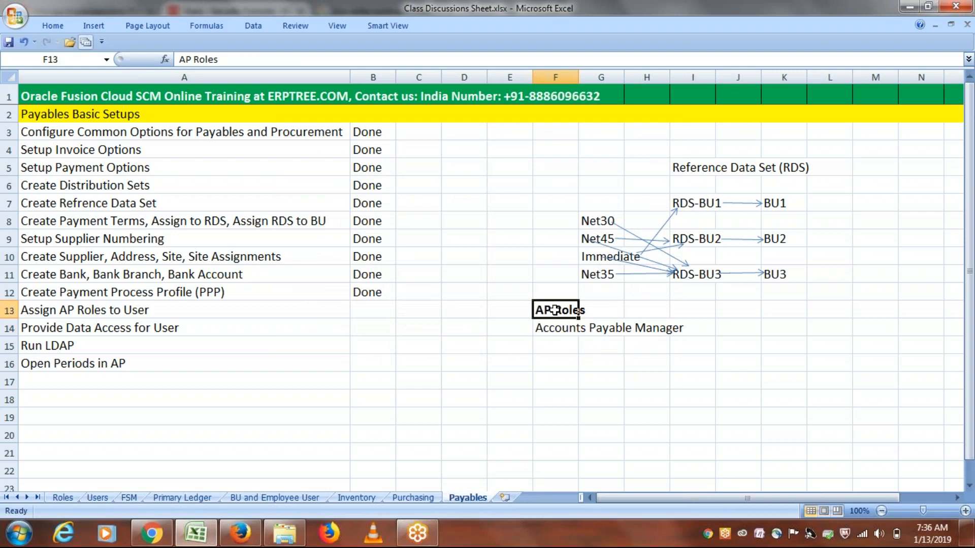
{"action": "key", "text": "alt+Tab"}
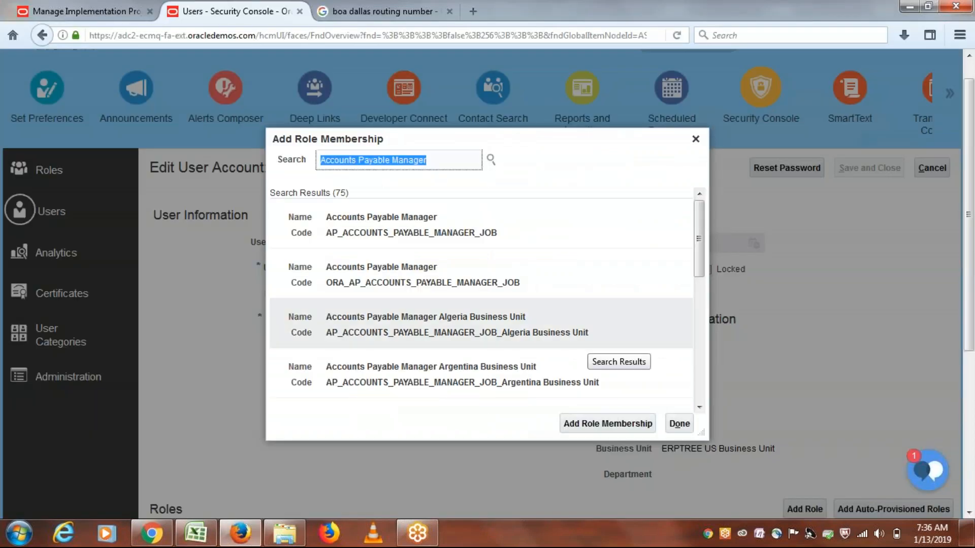
{"action": "left_click", "coordinate": [412, 218]}
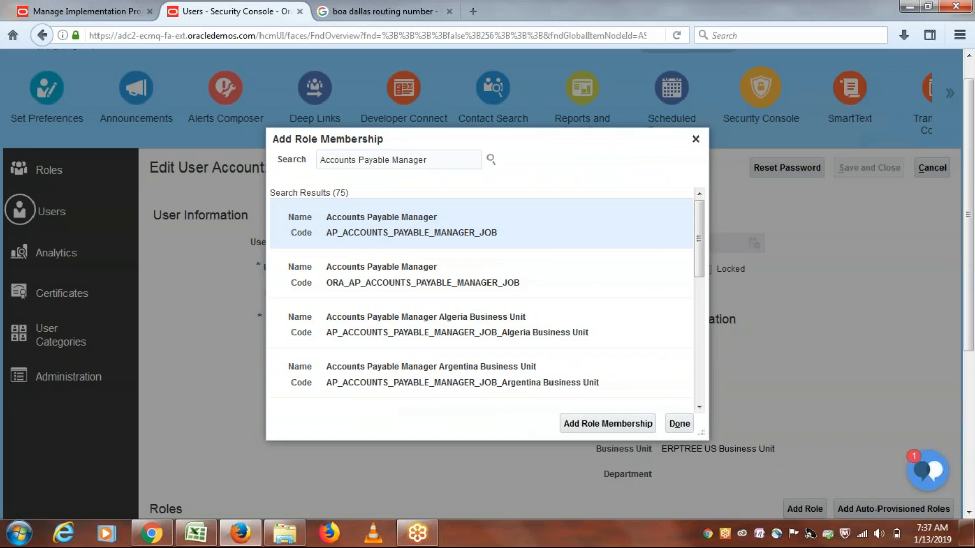
{"action": "left_click", "coordinate": [583, 426]}
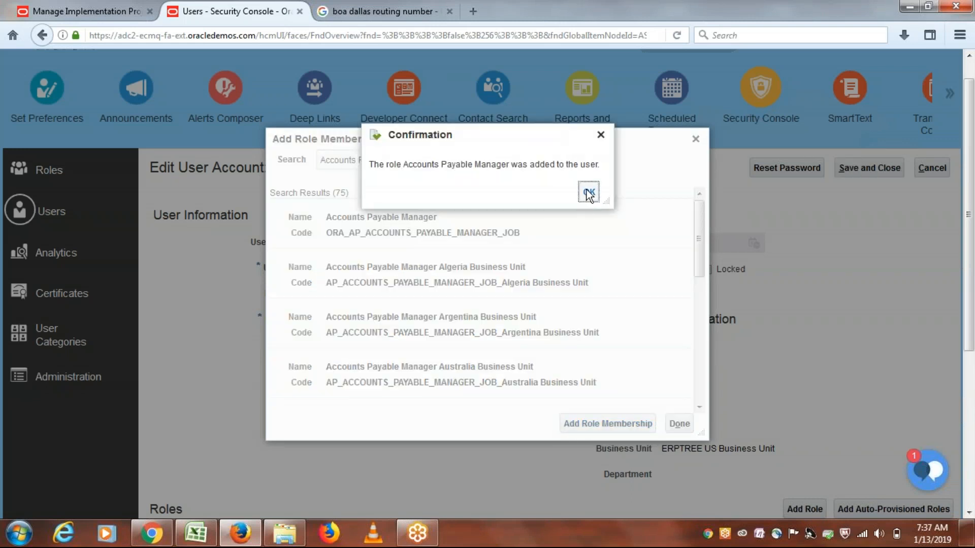
{"action": "left_click", "coordinate": [584, 192]}
Search the roles available for the ERPTREE account for Accounts Payable Supervisor.
{"action": "left_click", "coordinate": [444, 160]}
{"action": "key", "text": "BackSpace"}
{"action": "key", "text": "BackSpace"}
{"action": "key", "text": "BackSpace"}
{"action": "key", "text": "BackSpace"}
{"action": "key", "text": "BackSpace"}
{"action": "key", "text": "BackSpace"}
{"action": "key", "text": "BackSpace"}
{"action": "type", "text": "Su"}
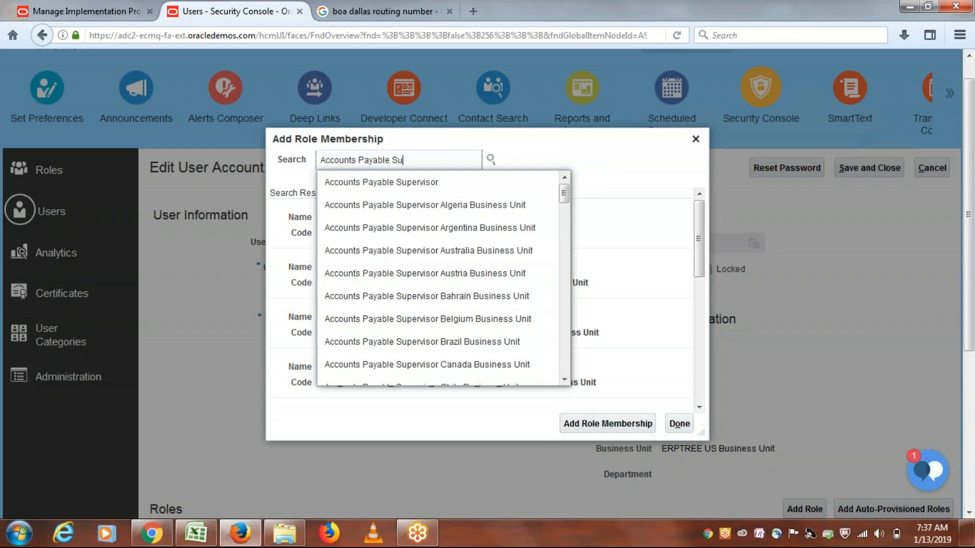
{"action": "left_click", "coordinate": [438, 182]}
Copy the role name Accounts Payable Supervisor into F15 of the Excel Payables sheet and save the workbook.
{"action": "left_click_drag", "start_coordinate": [451, 160], "coordinate": [293, 166]}
{"action": "key", "text": "ctrl+c"}
{"action": "key", "text": "alt+Tab"}
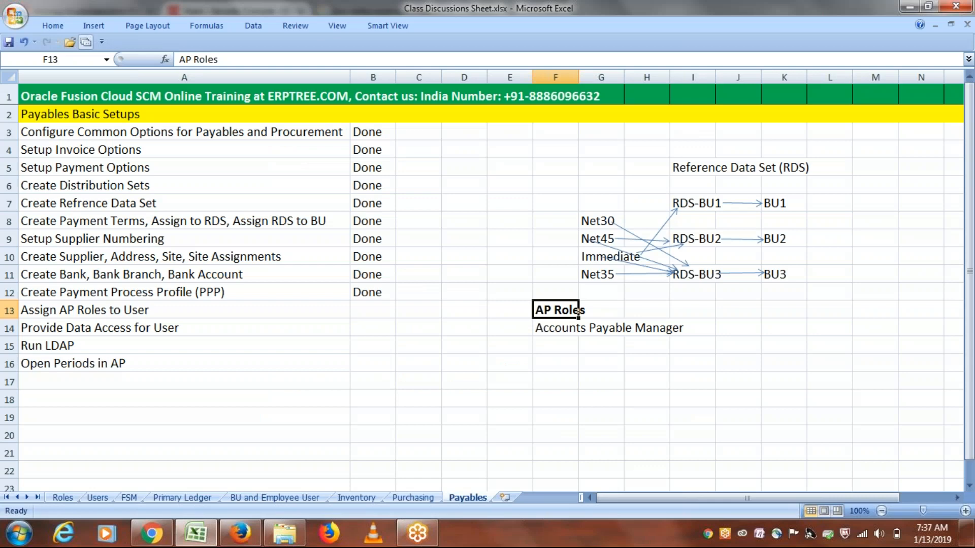
{"action": "left_click", "coordinate": [561, 341]}
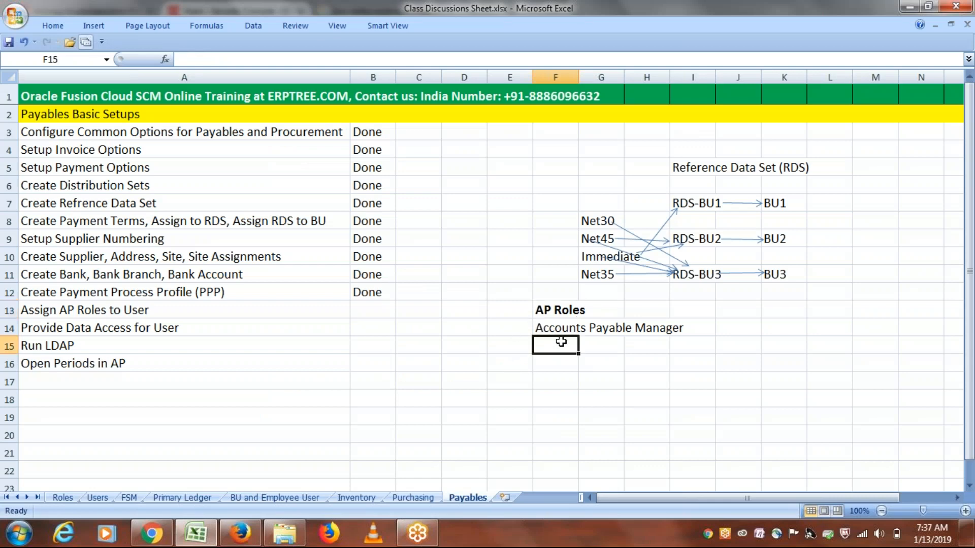
{"action": "key", "text": "ctrl+v"}
{"action": "key", "text": "ctrl+s"}
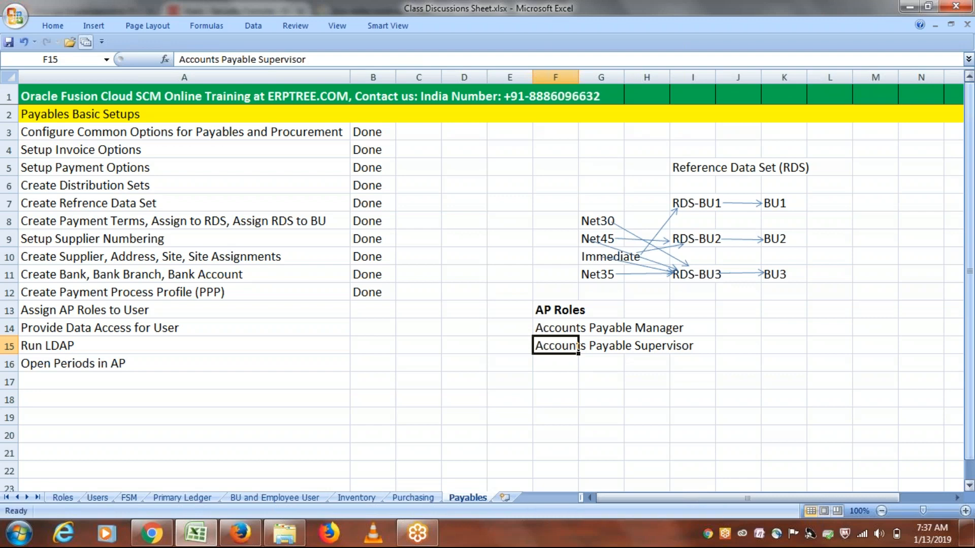
Back in Firefox, search for Accounts Payable Specialist, select the AP_ACCOUNTS_PAYABLE_SPECIALIST_JOB result and copy the role name.
{"action": "key", "text": "alt+Tab"}
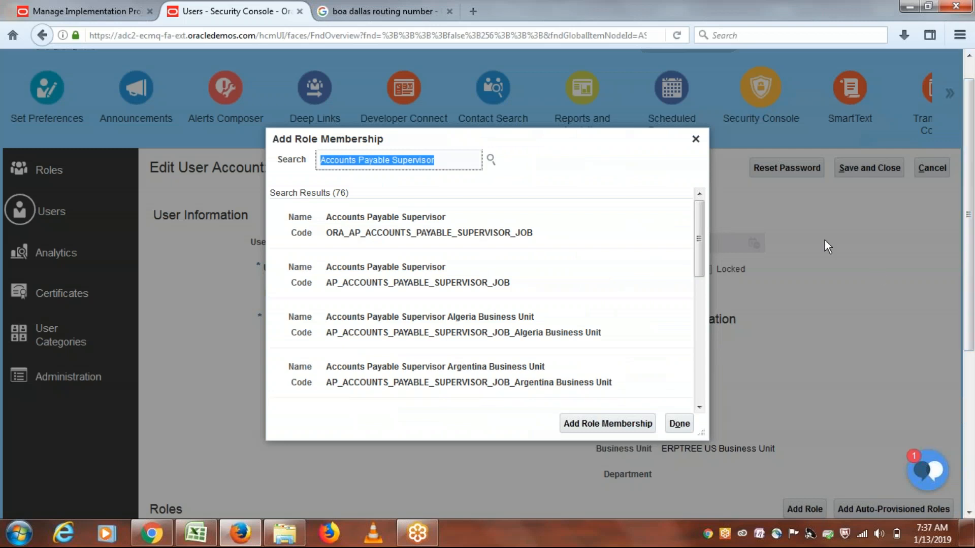
{"action": "left_click", "coordinate": [443, 162]}
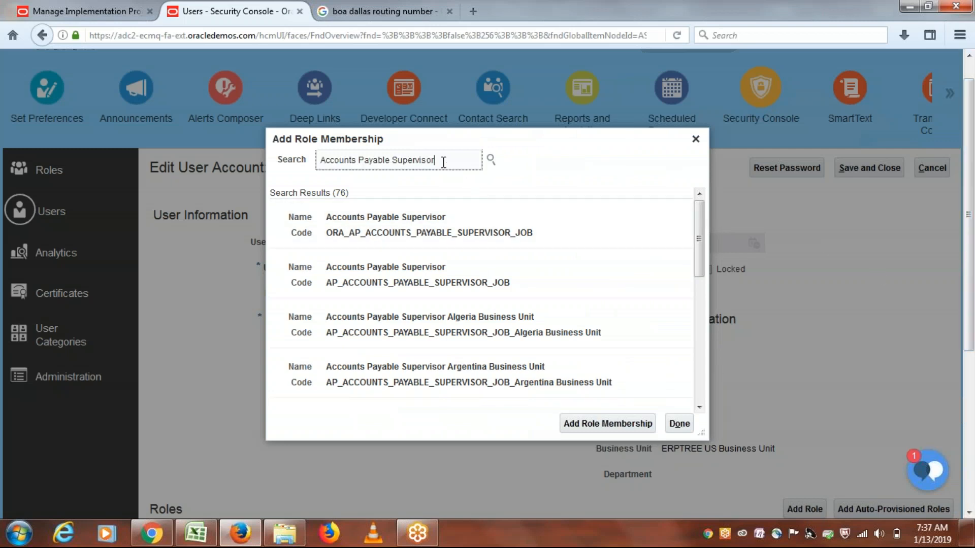
{"action": "key", "text": "BackSpace"}
{"action": "key", "text": "BackSpace"}
{"action": "key", "text": "BackSpace"}
{"action": "key", "text": "BackSpace"}
{"action": "key", "text": "BackSpace"}
{"action": "key", "text": "BackSpace"}
{"action": "key", "text": "BackSpace"}
{"action": "key", "text": "BackSpace"}
{"action": "key", "text": "BackSpace"}
{"action": "type", "text": "pe"}
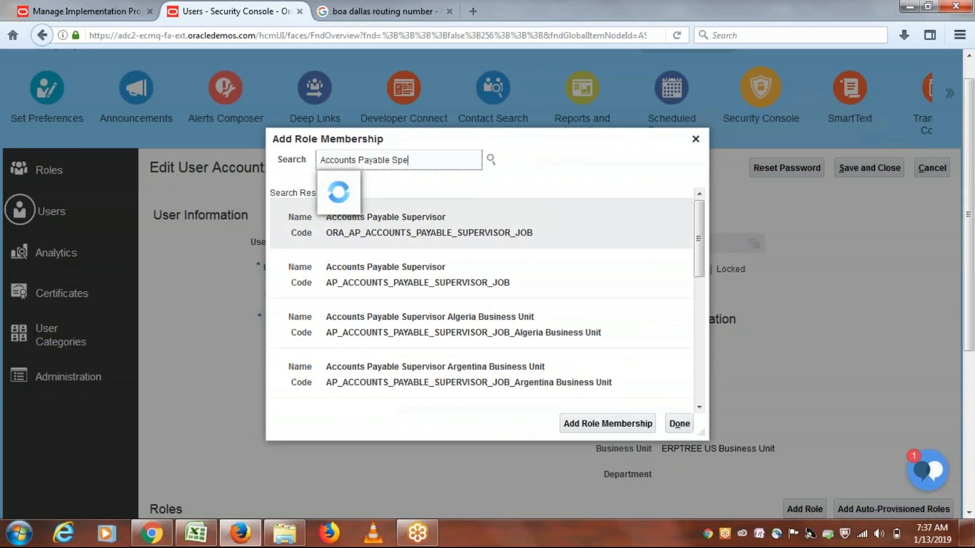
{"action": "left_click", "coordinate": [392, 184]}
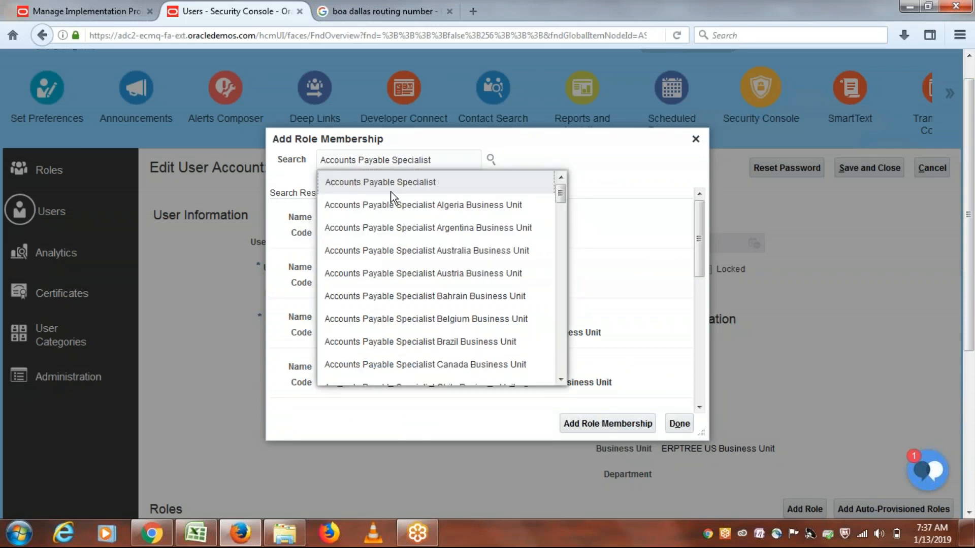
{"action": "left_click", "coordinate": [405, 221]}
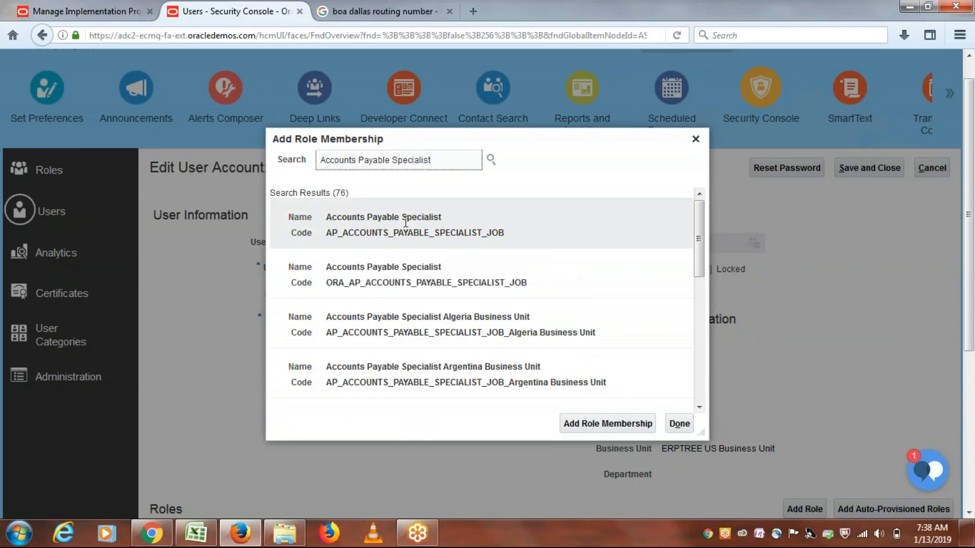
{"action": "left_click_drag", "start_coordinate": [432, 160], "coordinate": [285, 161]}
{"action": "key", "text": "ctrl+c"}
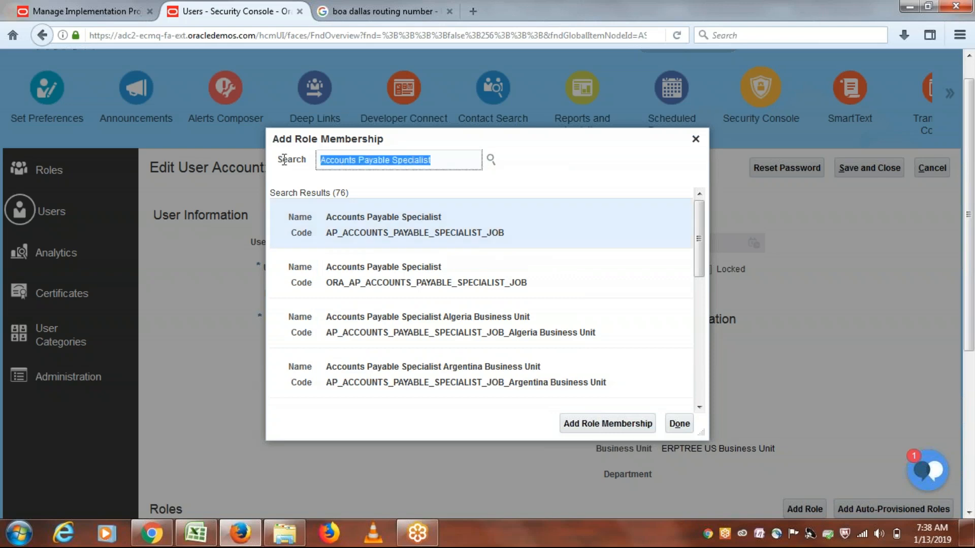
Add the selected Accounts Payable Specialist role to the ERPTREE account, then save and close the account.
{"action": "left_click", "coordinate": [616, 425]}
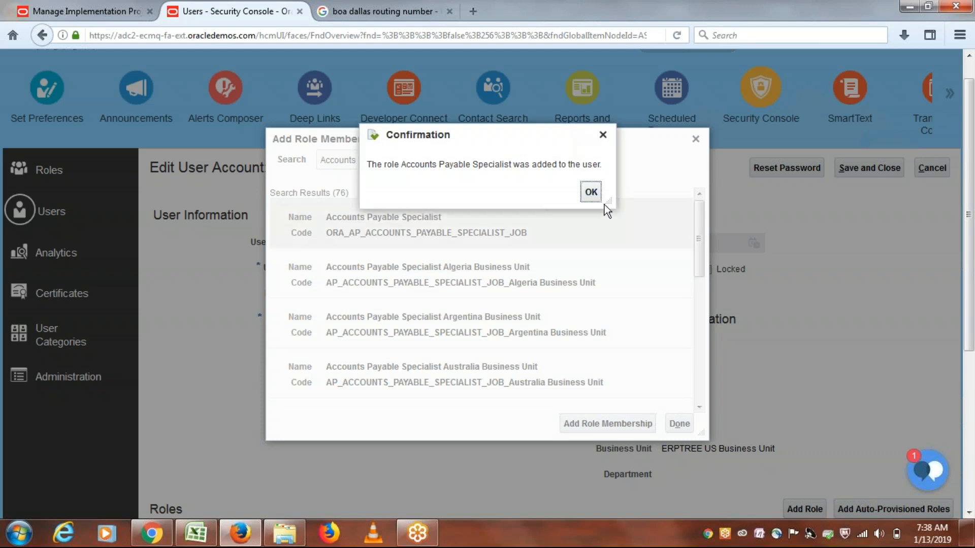
{"action": "left_click", "coordinate": [593, 194]}
{"action": "left_click", "coordinate": [679, 424]}
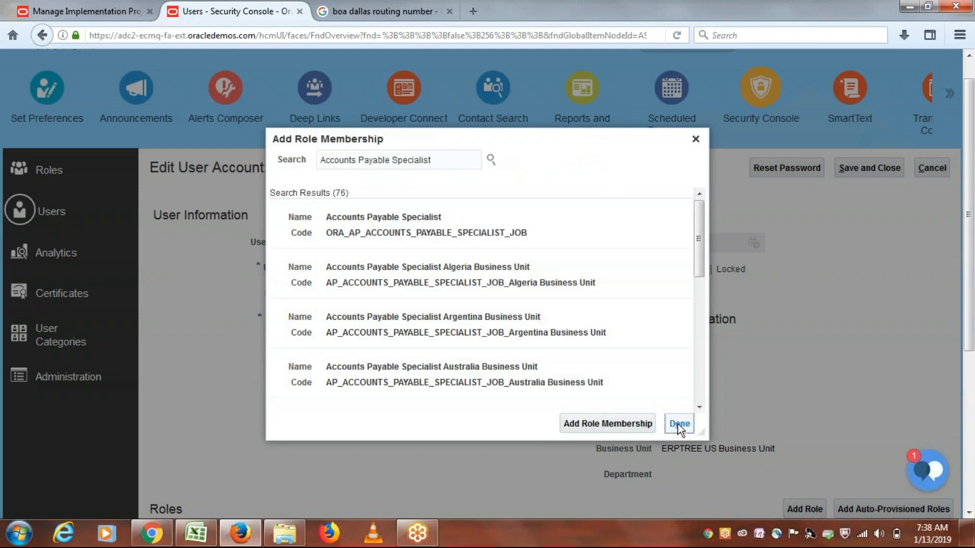
{"action": "left_click", "coordinate": [876, 167]}
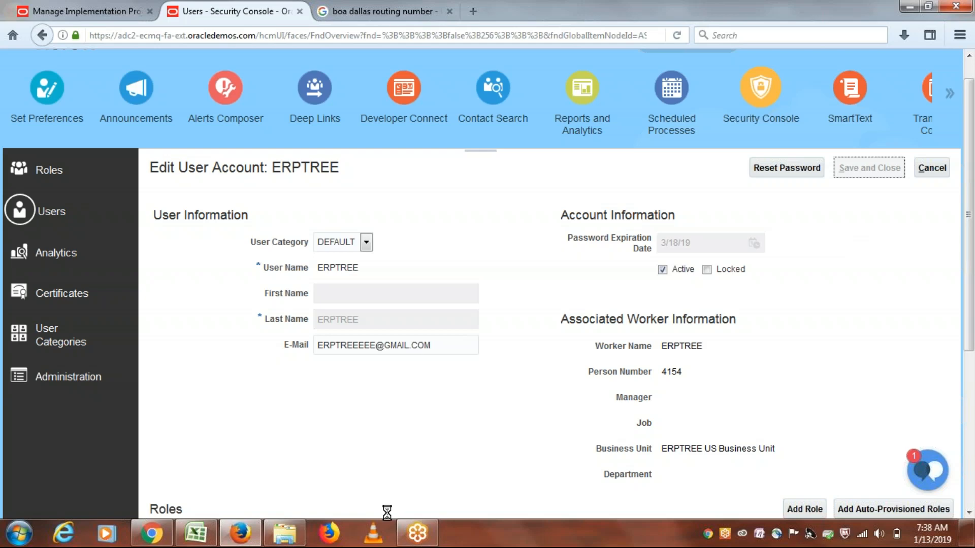
Switch to Excel and paste the role name Accounts Payable Specialist into F16 of the Payables sheet.
{"action": "left_click", "coordinate": [209, 539]}
{"action": "left_click", "coordinate": [571, 363]}
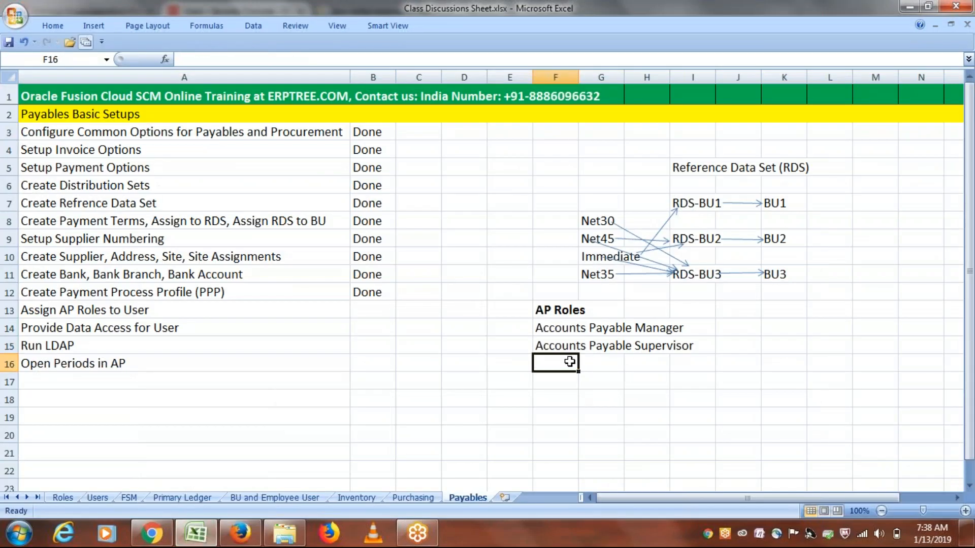
{"action": "key", "text": "ctrl+v"}
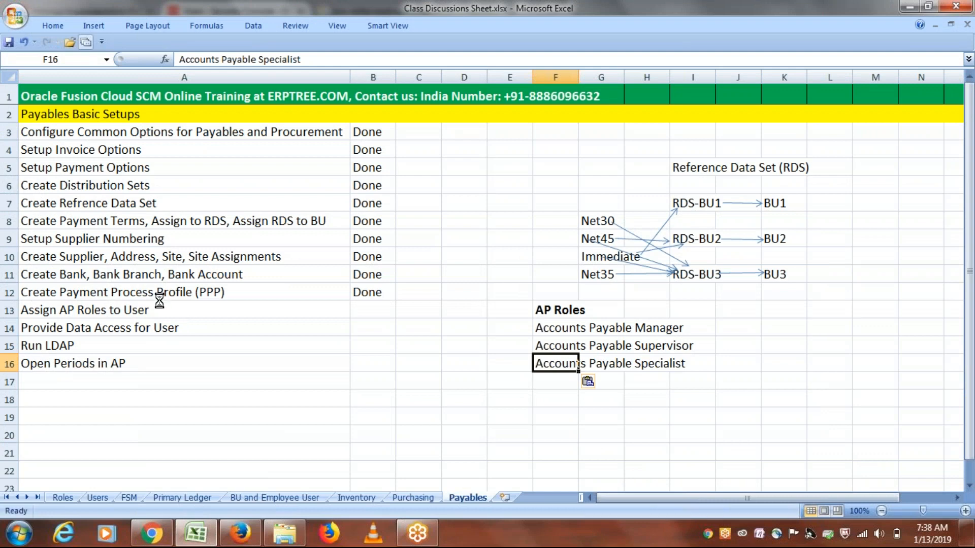
Mark the Assign AP Roles to User task as Done in B13.
{"action": "left_click", "coordinate": [171, 307]}
{"action": "left_click", "coordinate": [178, 326]}
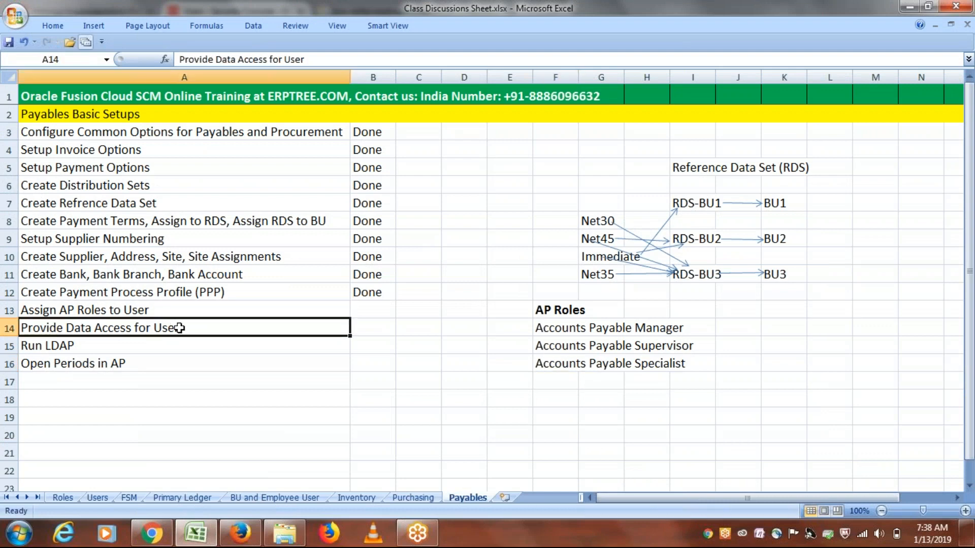
{"action": "left_click", "coordinate": [203, 312]}
{"action": "key", "text": "Tab"}
{"action": "type", "text": "Done"}
{"action": "key", "text": "Tab"}
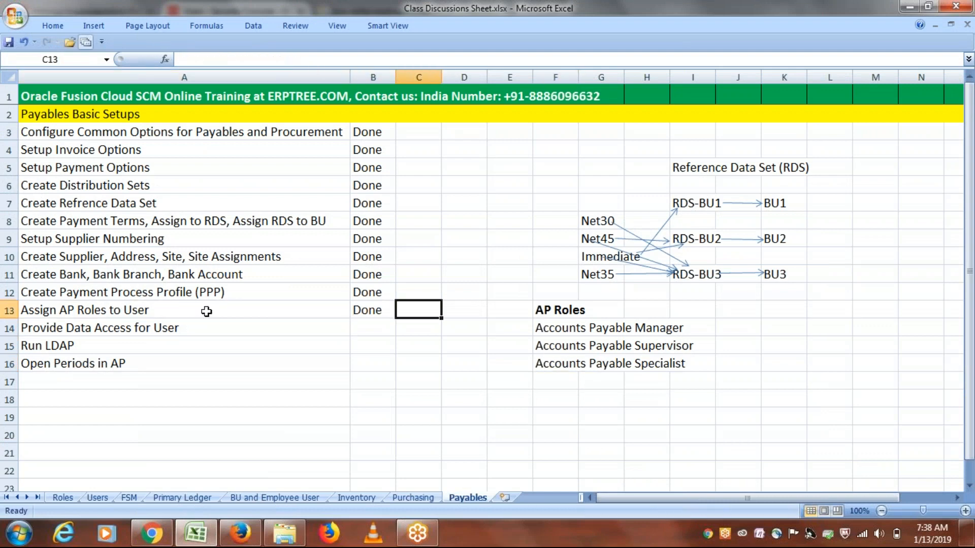
{"action": "left_click_drag", "start_coordinate": [558, 326], "coordinate": [558, 360]}
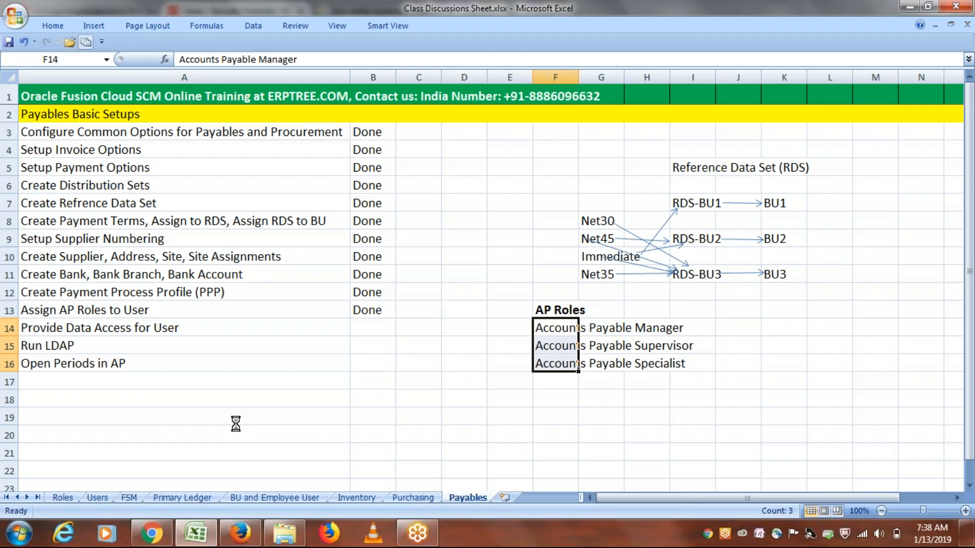
Switch to Firefox, close the ERPTREE account details and open the task search in Setup and Maintenance.
{"action": "left_click", "coordinate": [243, 532]}
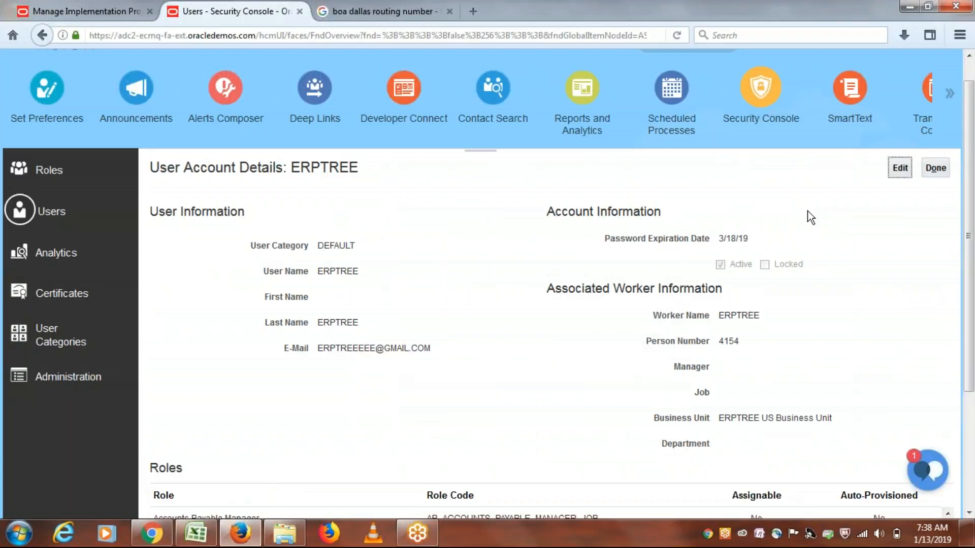
{"action": "left_click", "coordinate": [934, 169]}
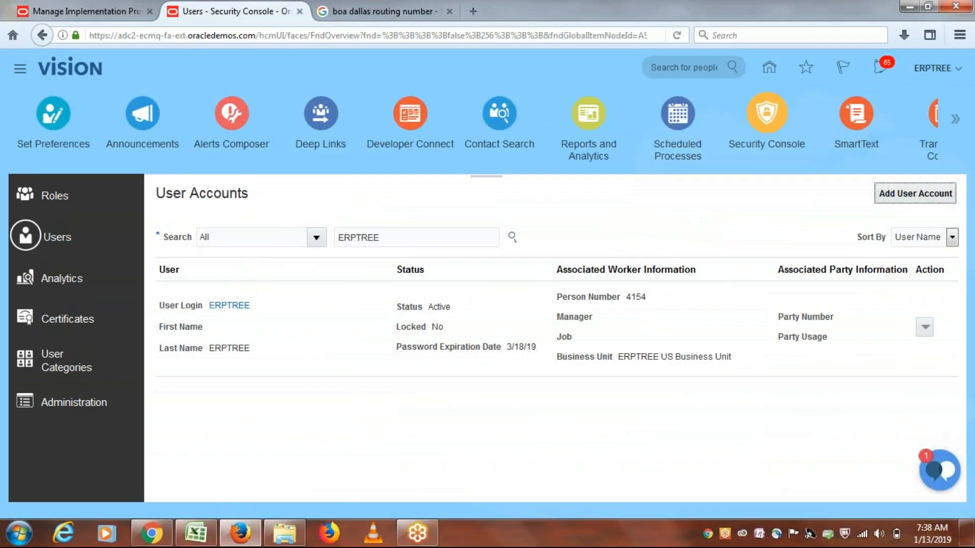
{"action": "left_click", "coordinate": [934, 68]}
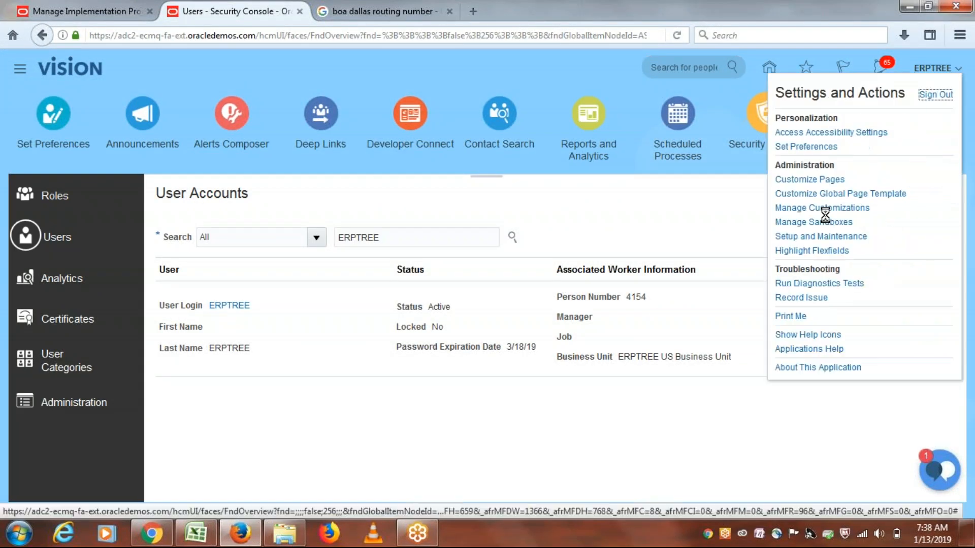
{"action": "left_click", "coordinate": [833, 237]}
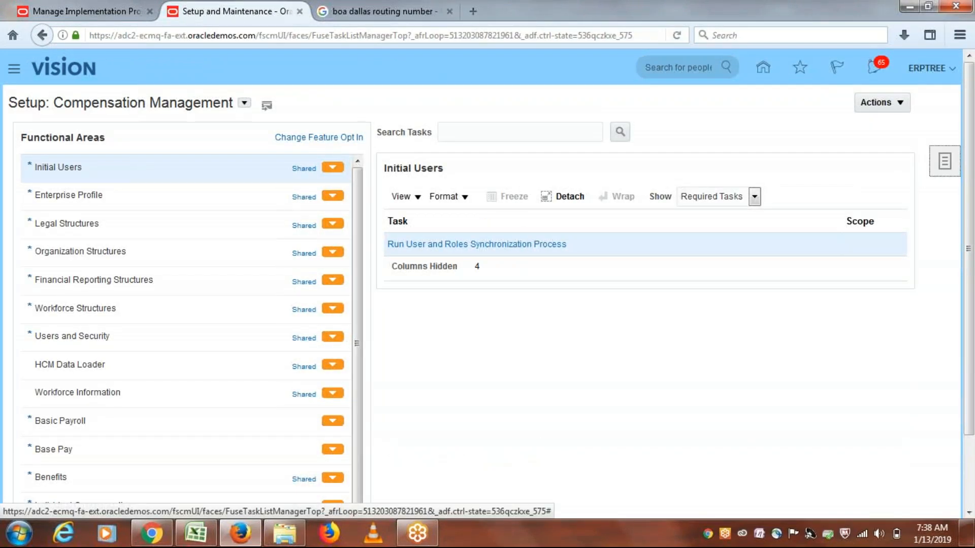
{"action": "left_click", "coordinate": [944, 161]}
{"action": "left_click", "coordinate": [853, 236]}
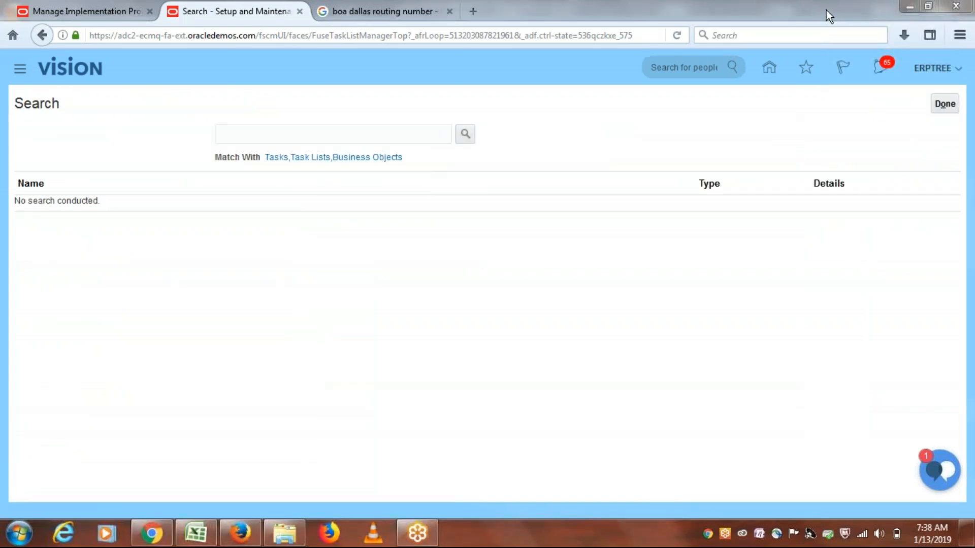
Search the setup tasks for "data access for user" and open Manage Data Access for Users.
{"action": "left_click", "coordinate": [372, 130]}
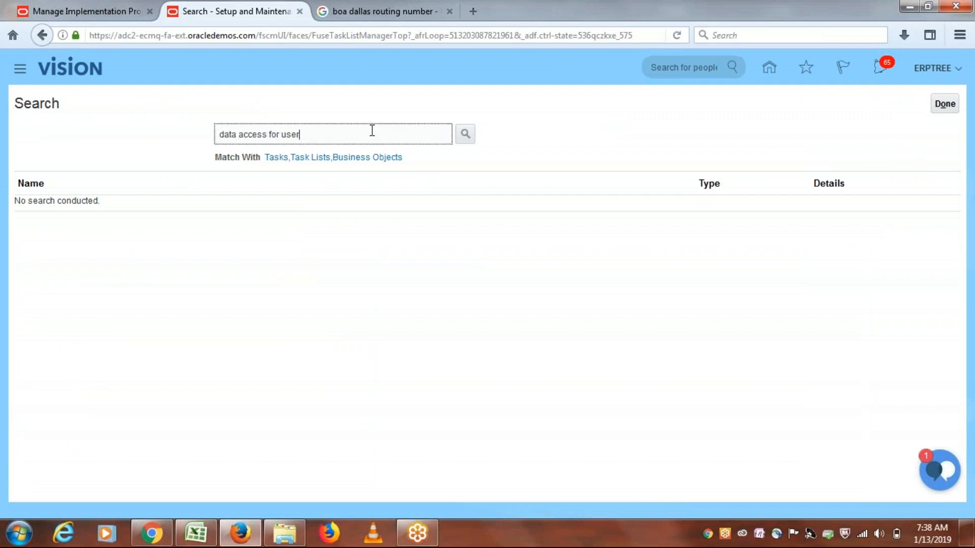
{"action": "left_click", "coordinate": [461, 136]}
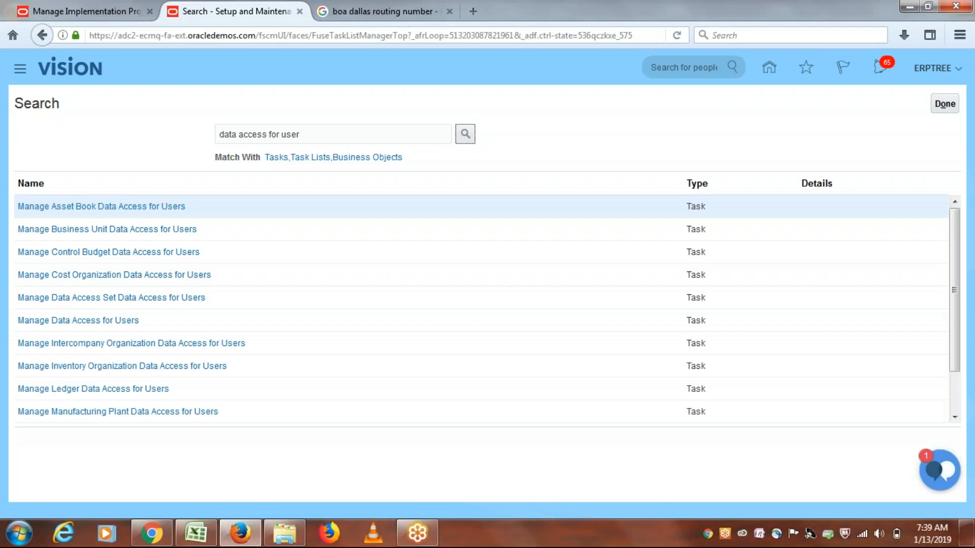
{"action": "left_click", "coordinate": [102, 320]}
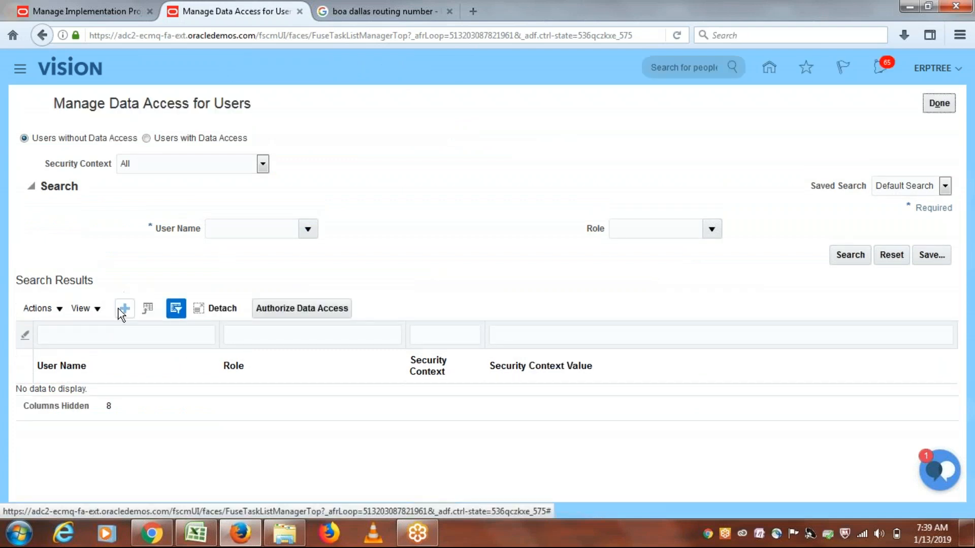
Create a data access entry for the user ERPTREE with the role Accounts Payable Manager.
{"action": "left_click", "coordinate": [124, 308]}
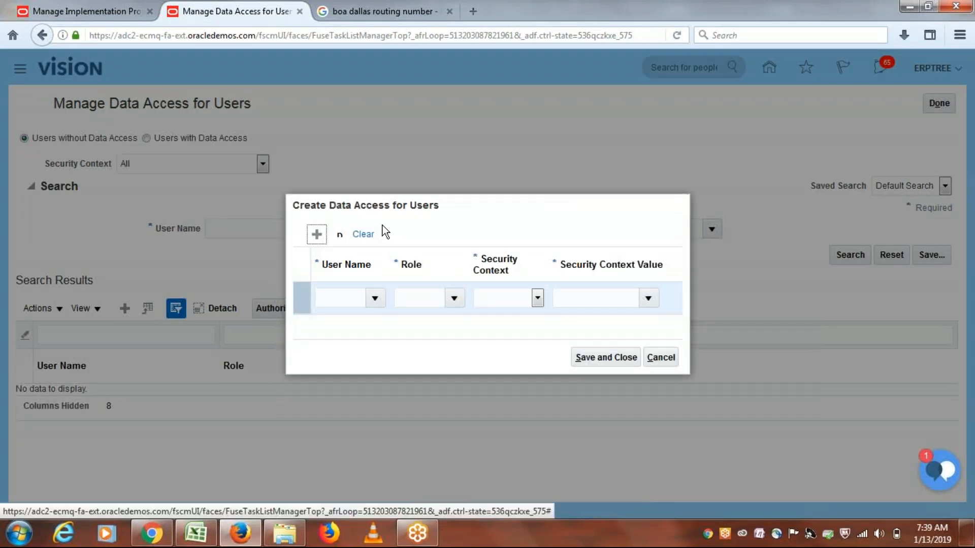
{"action": "left_click", "coordinate": [335, 305]}
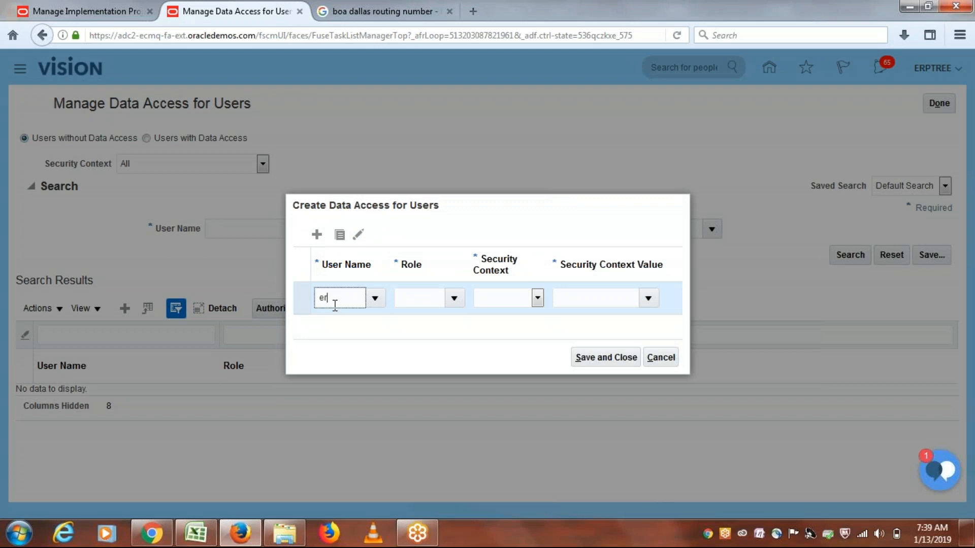
{"action": "type", "text": "erptree"}
{"action": "key", "text": "Tab"}
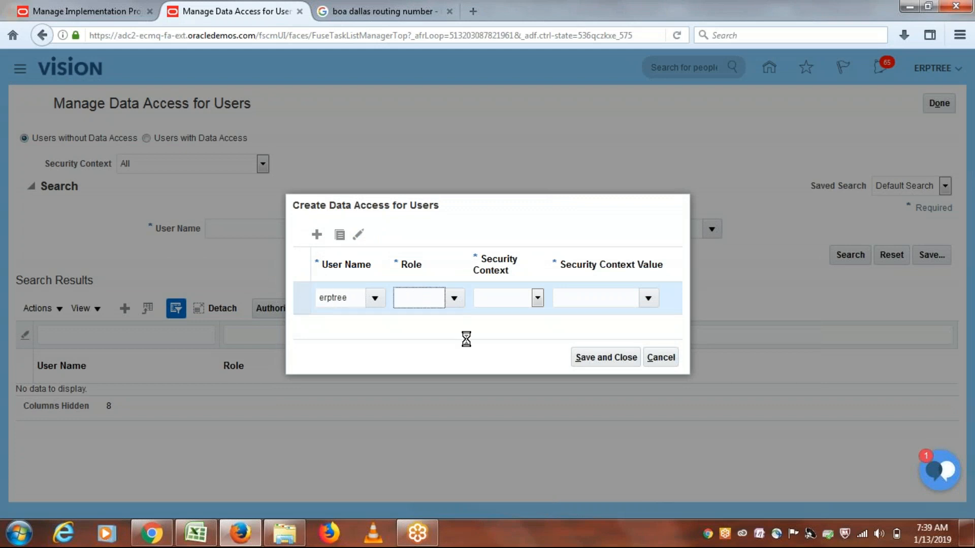
{"action": "left_click", "coordinate": [454, 298]}
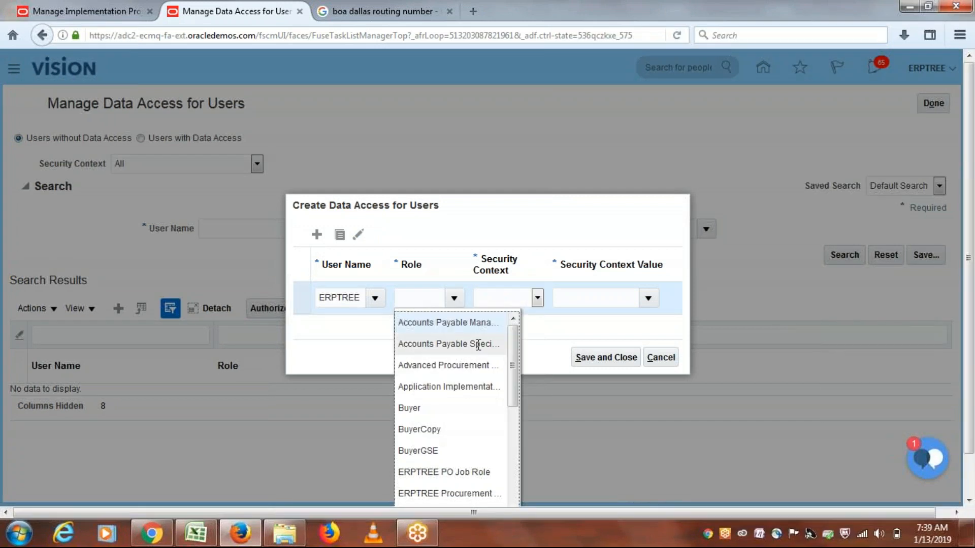
{"action": "left_click", "coordinate": [445, 323]}
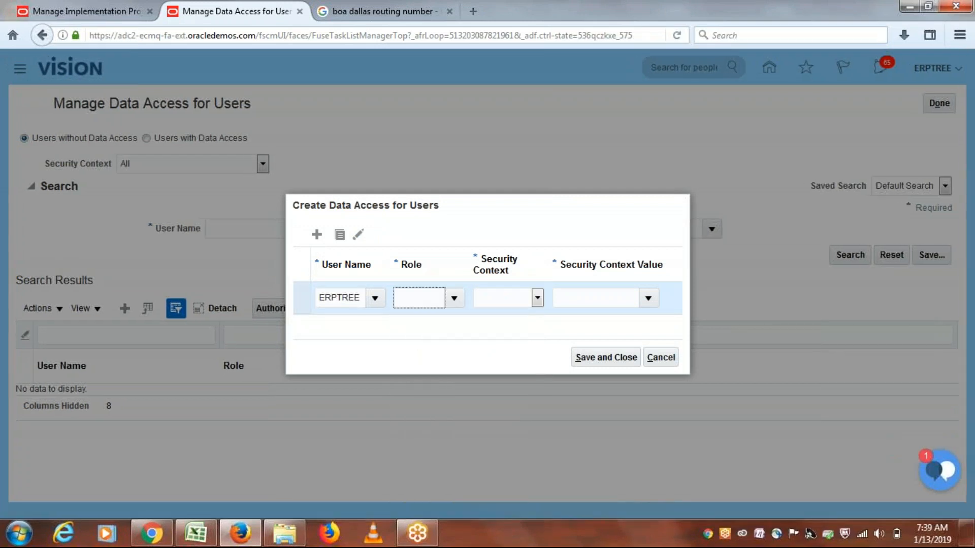
Set the Accounts Payable Manager entry's security context to Business unit with the value ERPTREE US Business Unit.
{"action": "left_click", "coordinate": [537, 298]}
{"action": "left_click", "coordinate": [528, 320]}
{"action": "key", "text": "Tab"}
{"action": "type", "text": "ERPTREE"}
{"action": "key", "text": "Tab"}
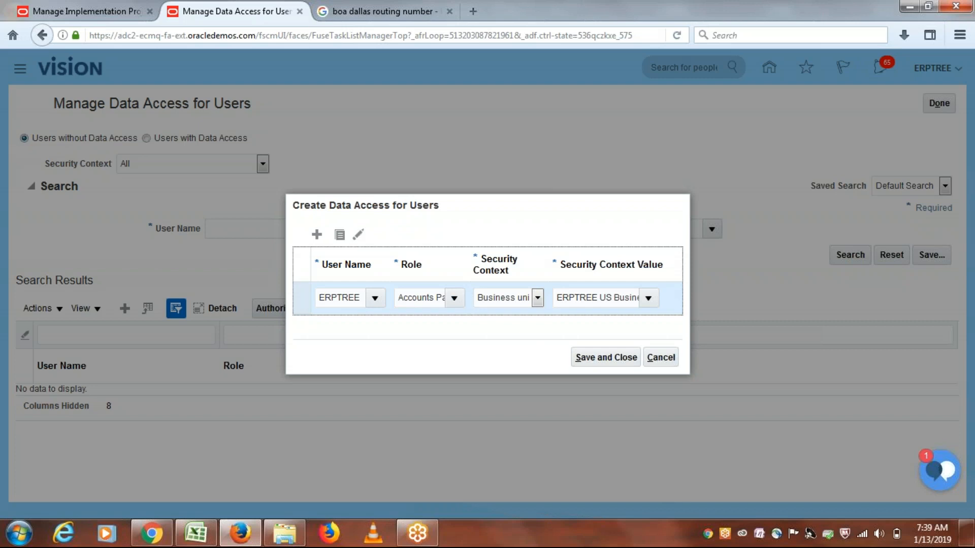
Duplicate the entry for the Accounts Payable Specialist role, with security context Business unit and value ERPTREE US Business Unit.
{"action": "left_click", "coordinate": [340, 234]}
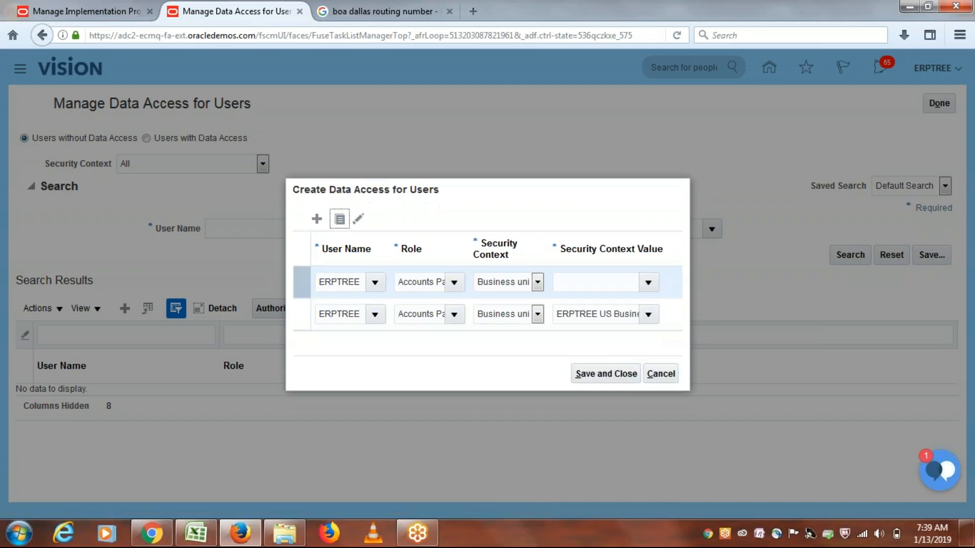
{"action": "left_click", "coordinate": [453, 283]}
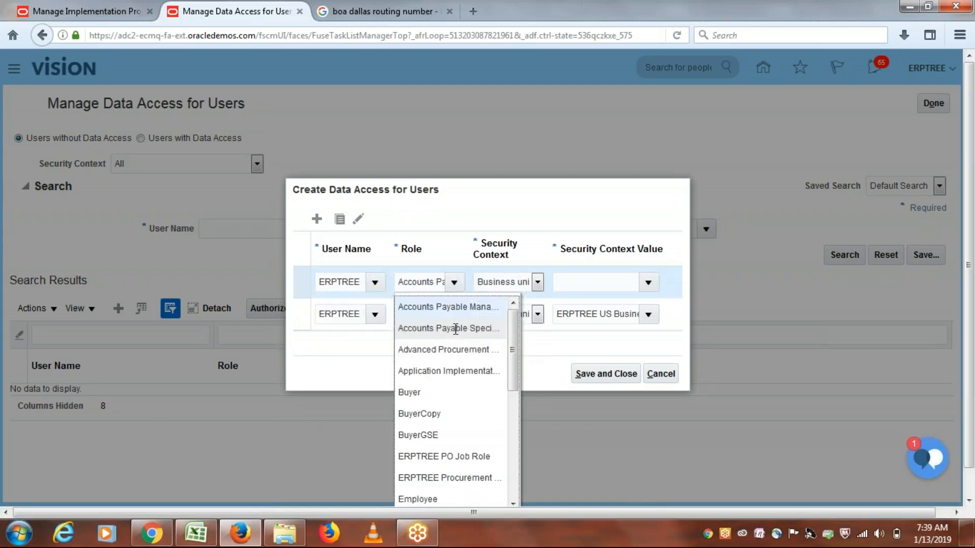
{"action": "left_click", "coordinate": [455, 328]}
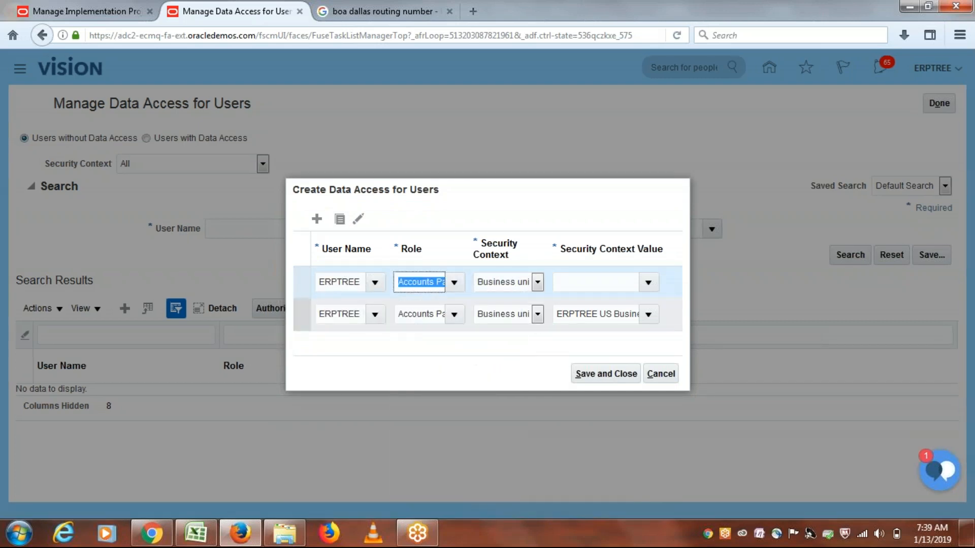
{"action": "left_click", "coordinate": [538, 282]}
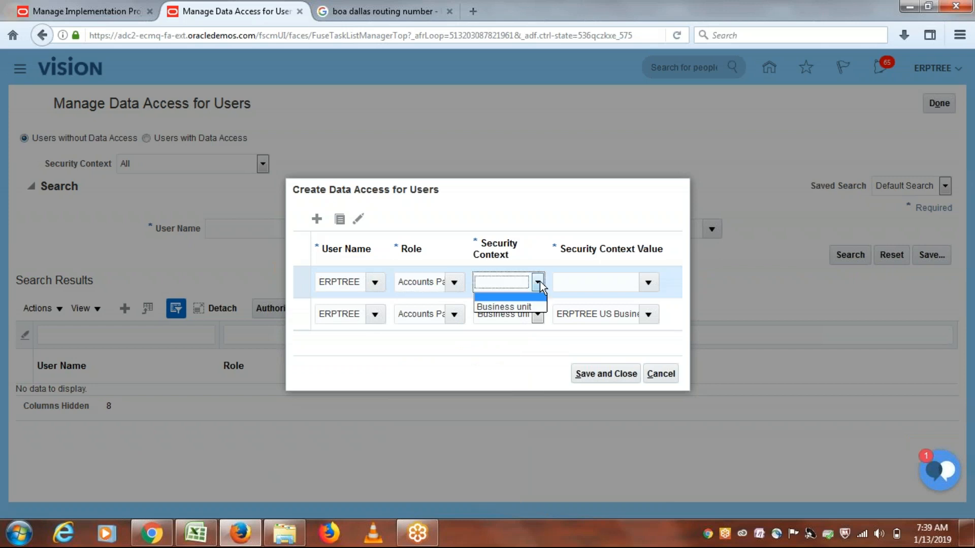
{"action": "left_click", "coordinate": [523, 307]}
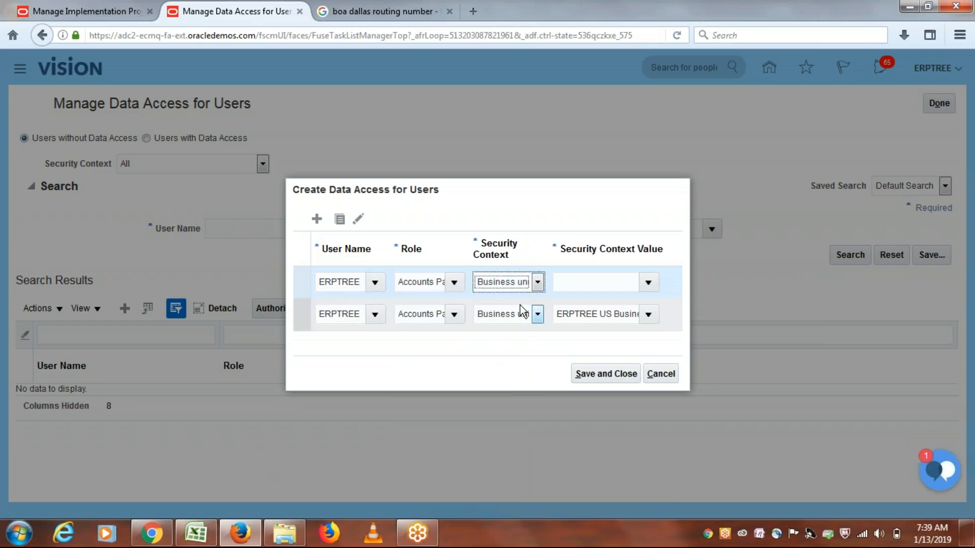
{"action": "left_click", "coordinate": [592, 281]}
{"action": "type", "text": "ERPTREE"}
{"action": "key", "text": "Tab"}
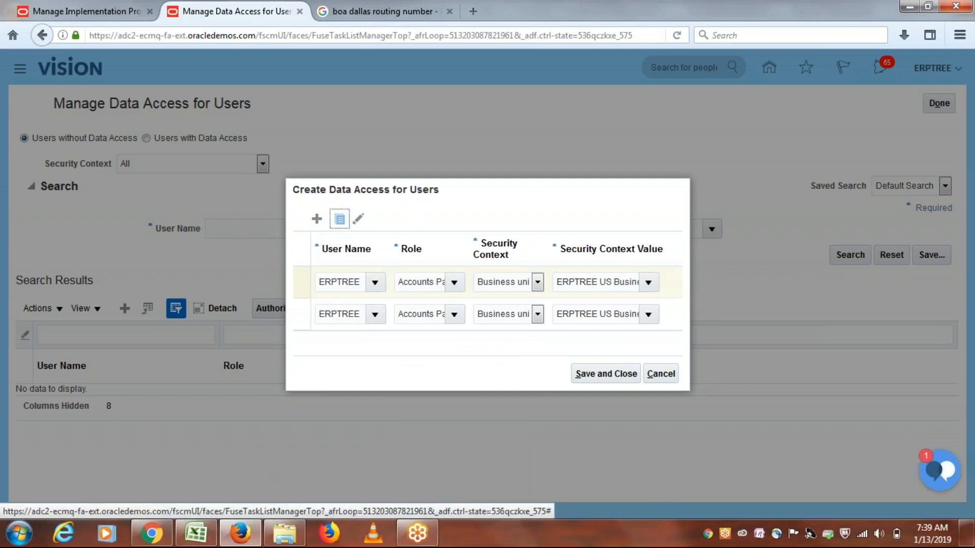
Duplicate the Accounts Payable Specialist entry as a third row and look through the roles available for it.
{"action": "left_click", "coordinate": [340, 219]}
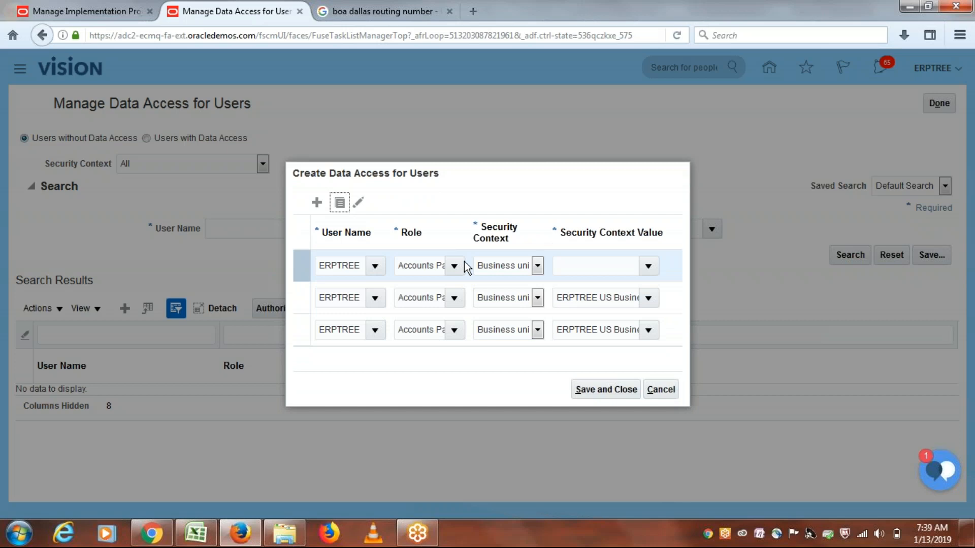
{"action": "left_click", "coordinate": [451, 266]}
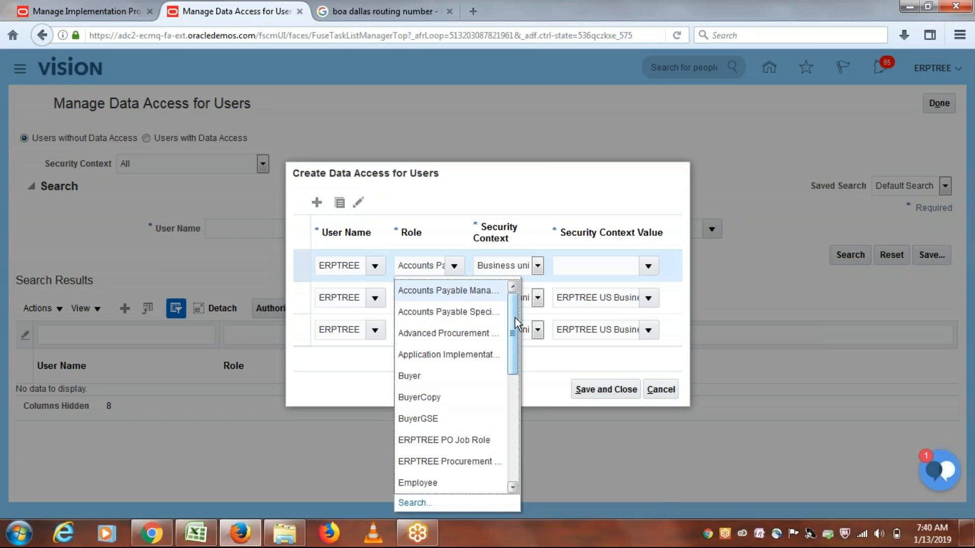
{"action": "left_click_drag", "start_coordinate": [516, 323], "coordinate": [505, 431]}
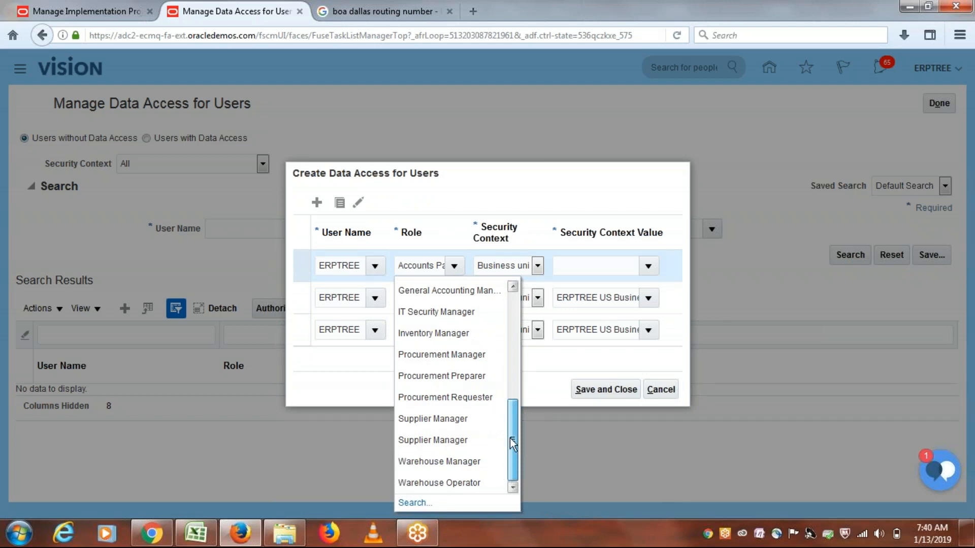
{"action": "left_click_drag", "start_coordinate": [510, 438], "coordinate": [517, 313]}
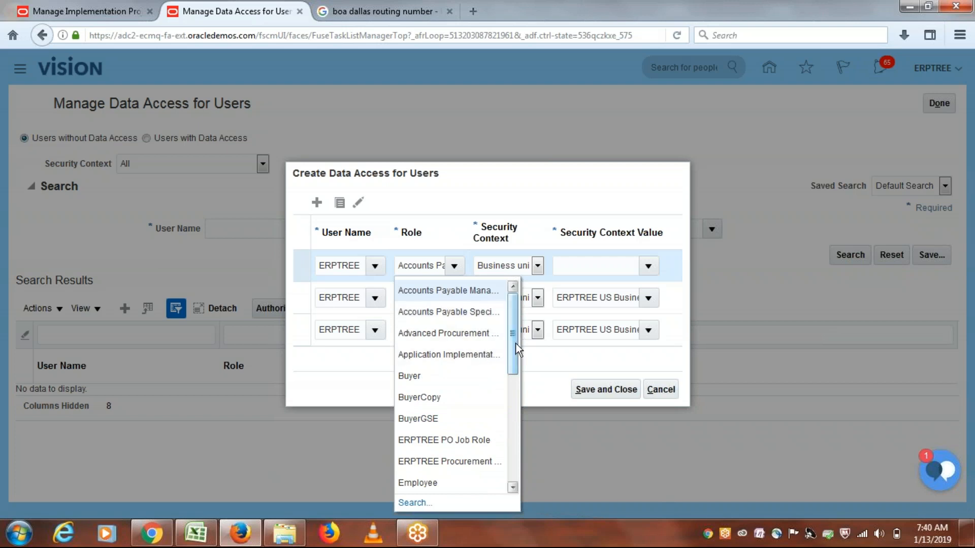
{"action": "left_click_drag", "start_coordinate": [516, 344], "coordinate": [514, 318]}
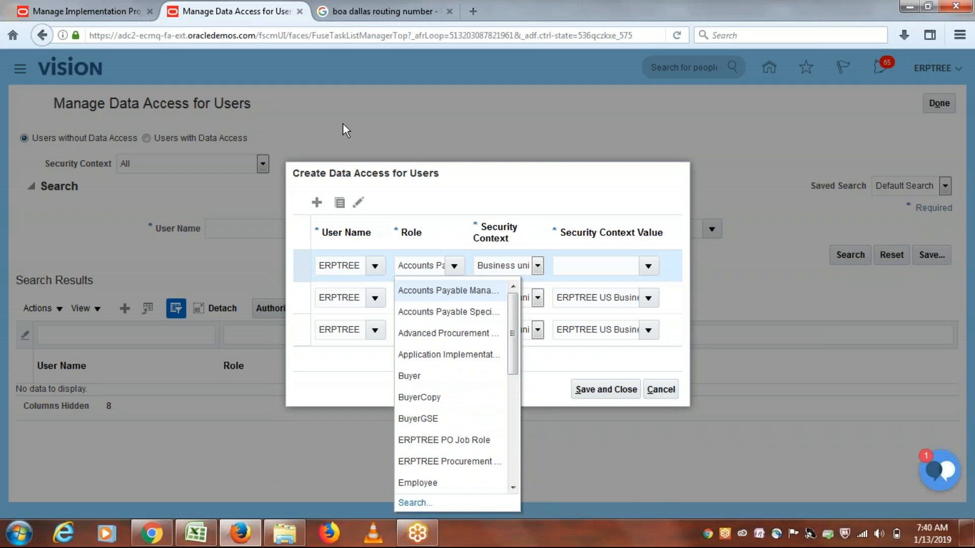
Switch to the implementation project's browser tab and open the Security Console there.
{"action": "left_click", "coordinate": [87, 11]}
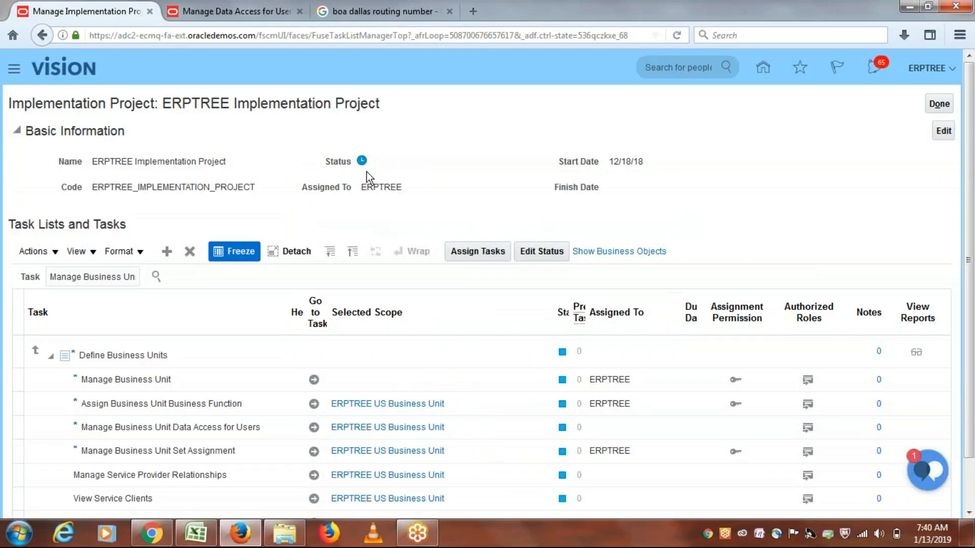
{"action": "left_click", "coordinate": [14, 68]}
{"action": "left_click_drag", "start_coordinate": [747, 218], "coordinate": [748, 307]}
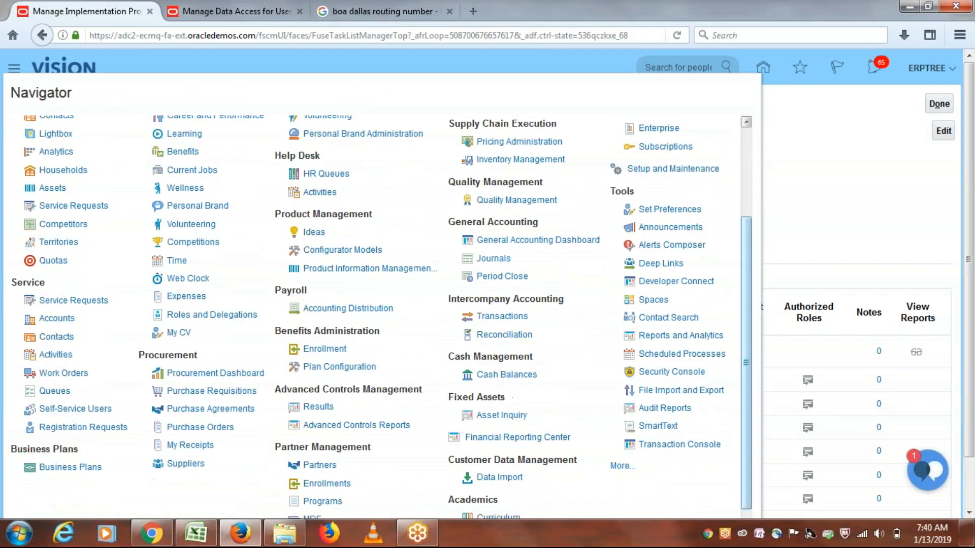
{"action": "left_click", "coordinate": [671, 372]}
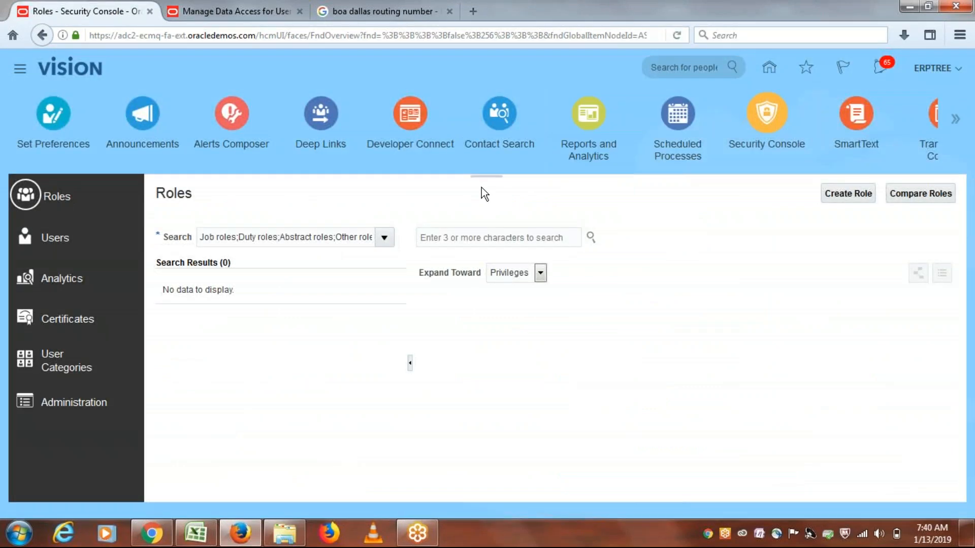
Search the user accounts for ERPTREE and open that user's account details.
{"action": "left_click", "coordinate": [61, 242]}
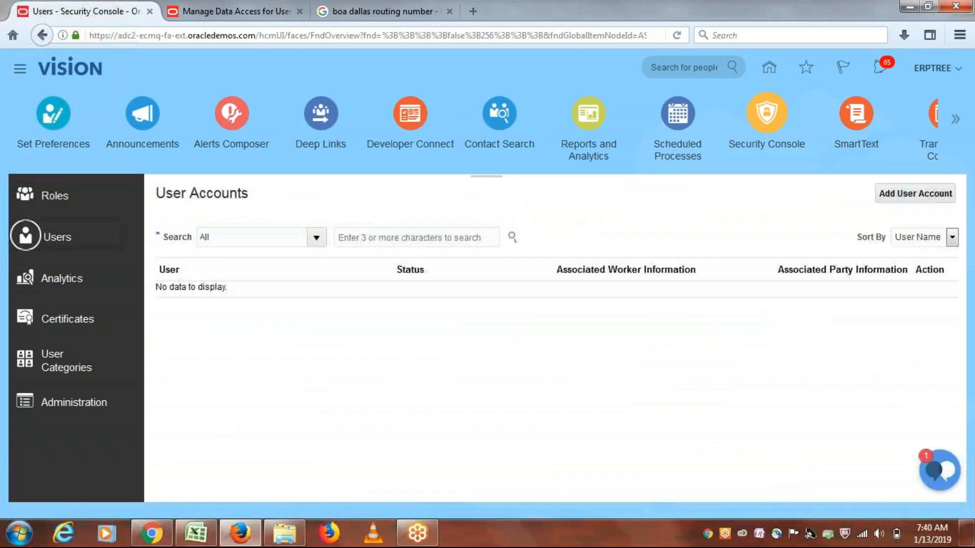
{"action": "left_click", "coordinate": [412, 238]}
{"action": "type", "text": "ERPTREE"}
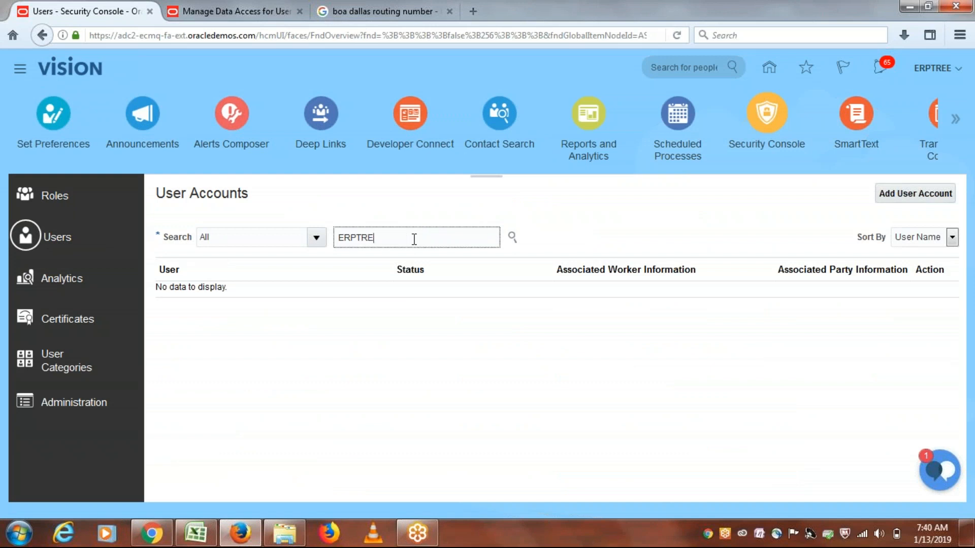
{"action": "left_click", "coordinate": [513, 238]}
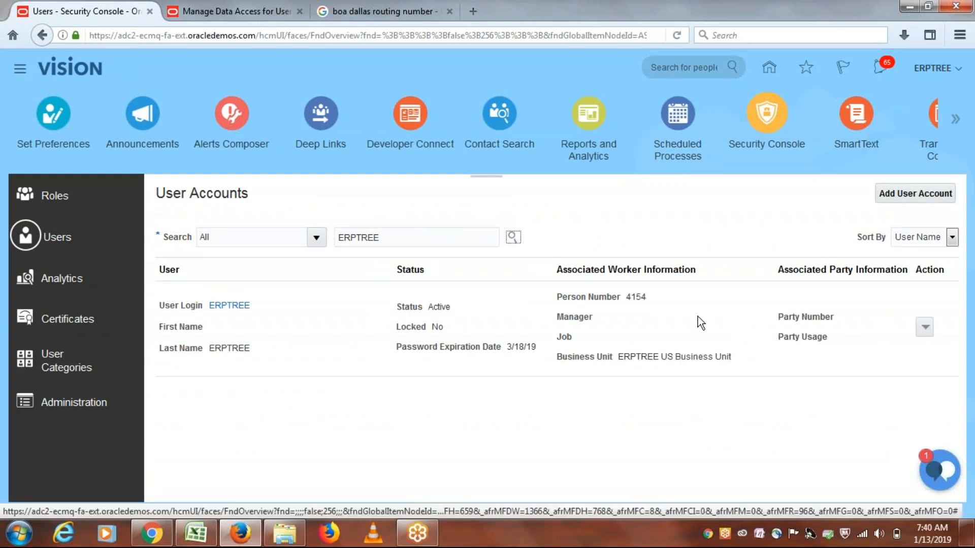
{"action": "left_click", "coordinate": [238, 305]}
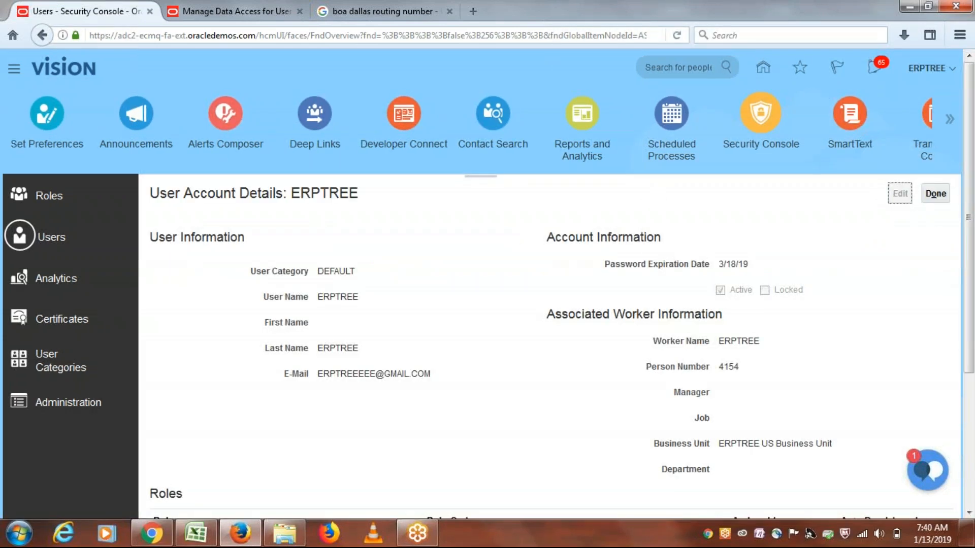
Open the ERPTREE account for editing and review its assigned roles.
{"action": "left_click", "coordinate": [900, 194]}
{"action": "left_click_drag", "start_coordinate": [966, 225], "coordinate": [973, 424]}
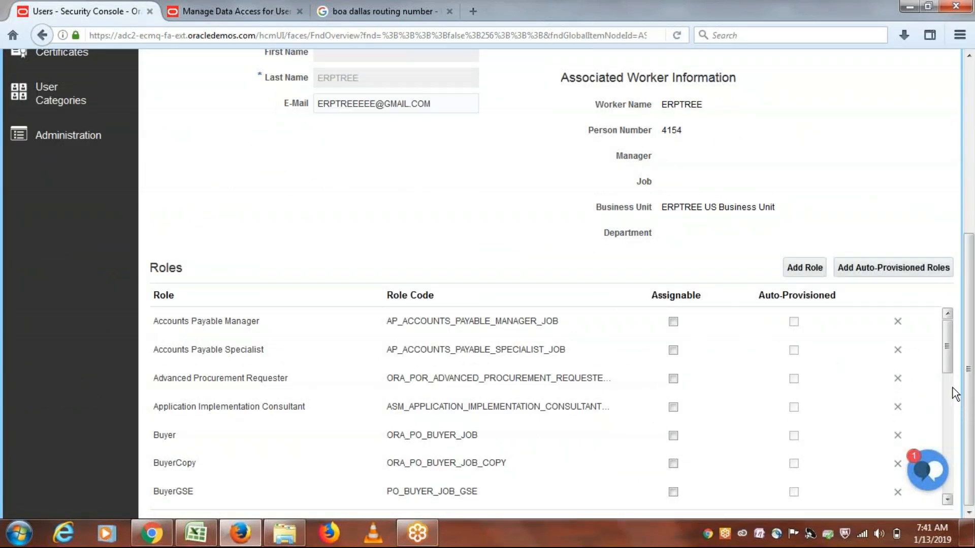
{"action": "left_click_drag", "start_coordinate": [949, 352], "coordinate": [972, 340]}
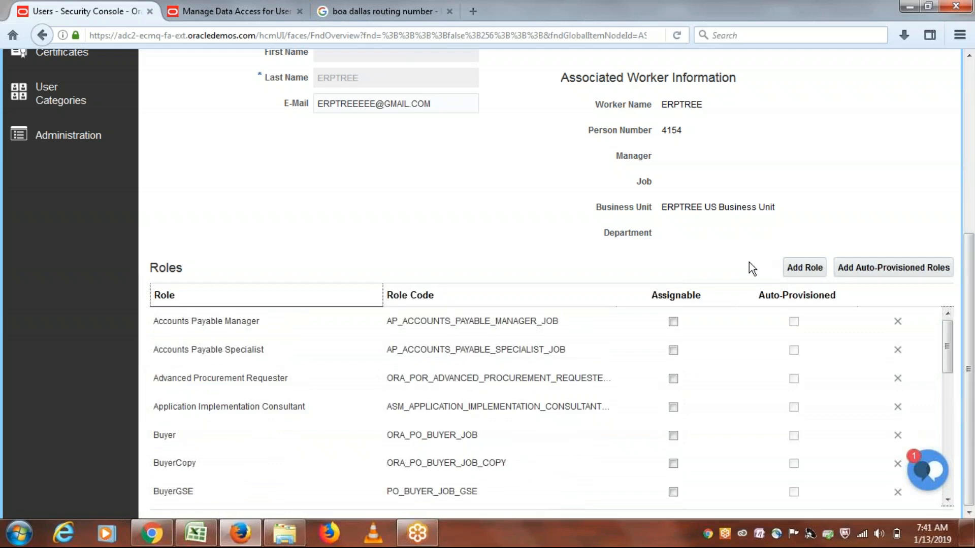
Search for the Accounts Payable Supervisor role and add the one with code ORA_AP_ACCOUNTS_PAYABLE_SUPERVISOR_JOB to the ERPTREE account.
{"action": "left_click", "coordinate": [804, 268]}
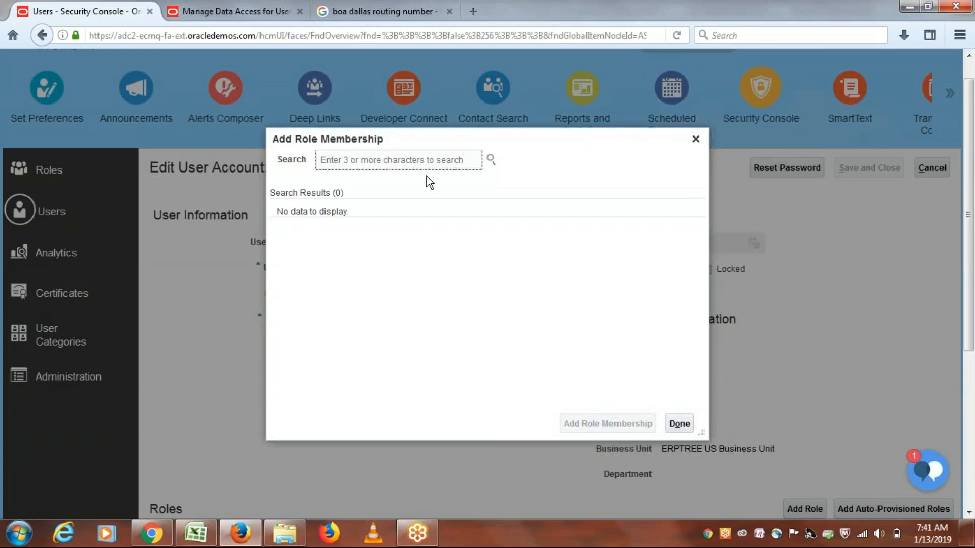
{"action": "type", "text": "a"}
{"action": "key", "text": "BackSpace"}
{"action": "type", "text": "Ac"}
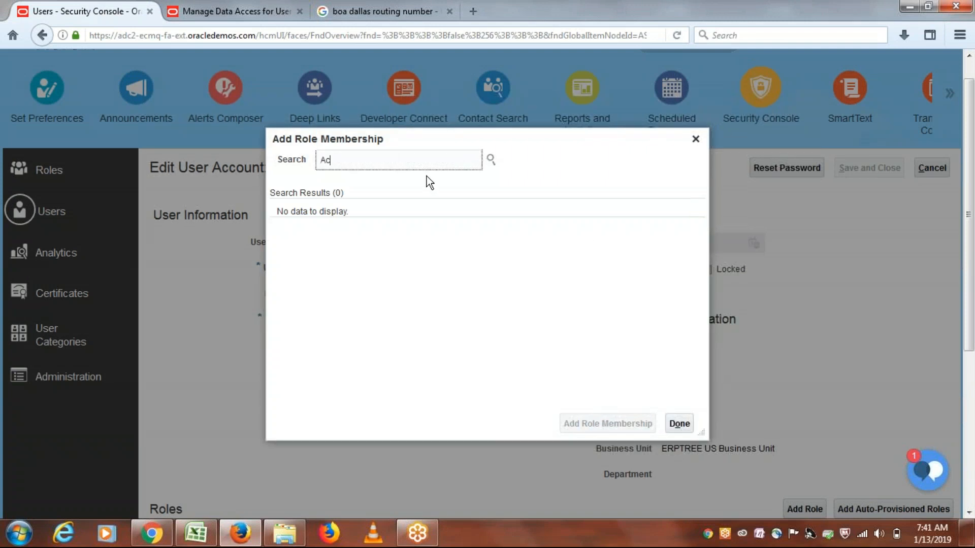
{"action": "type", "text": "counts P"}
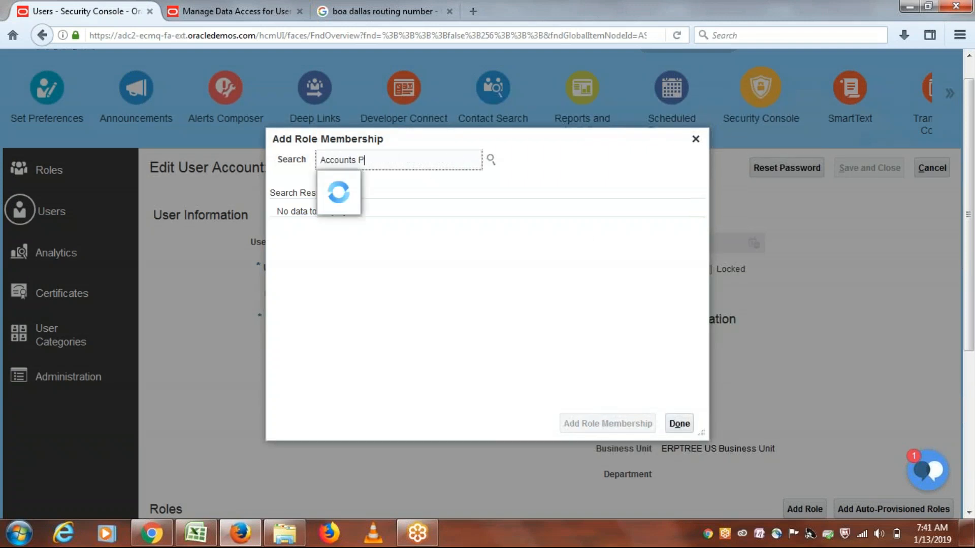
{"action": "type", "text": "ayable"}
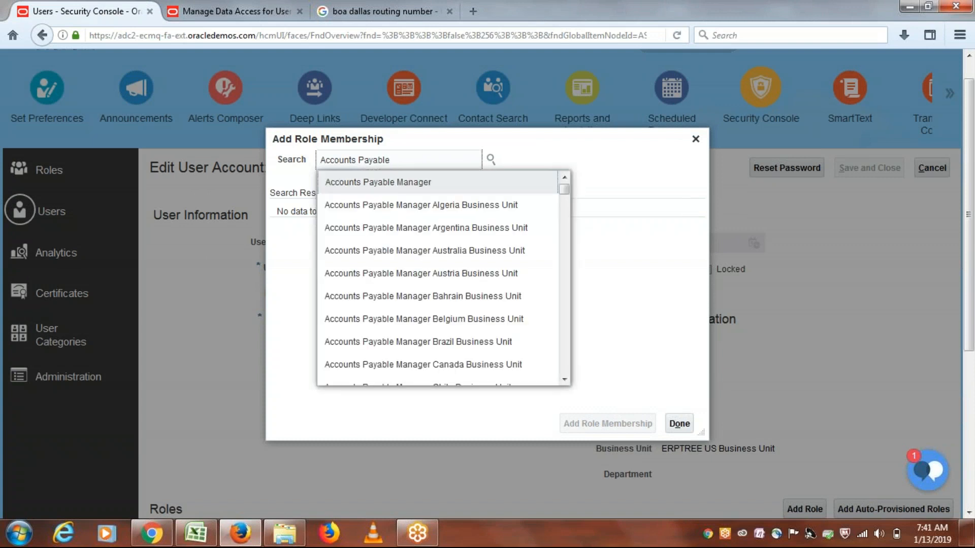
{"action": "type", "text": "Su"}
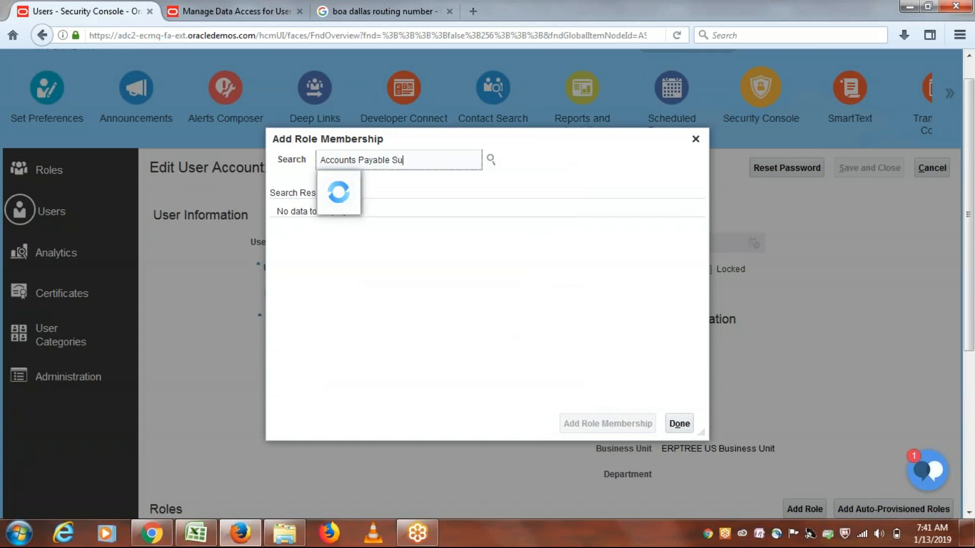
{"action": "type", "text": "pervisor"}
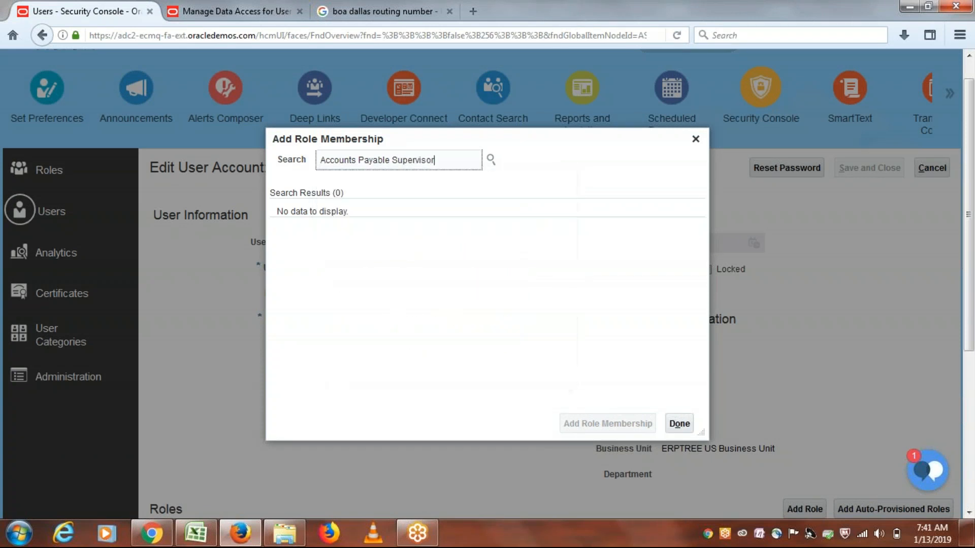
{"action": "key", "text": "Return"}
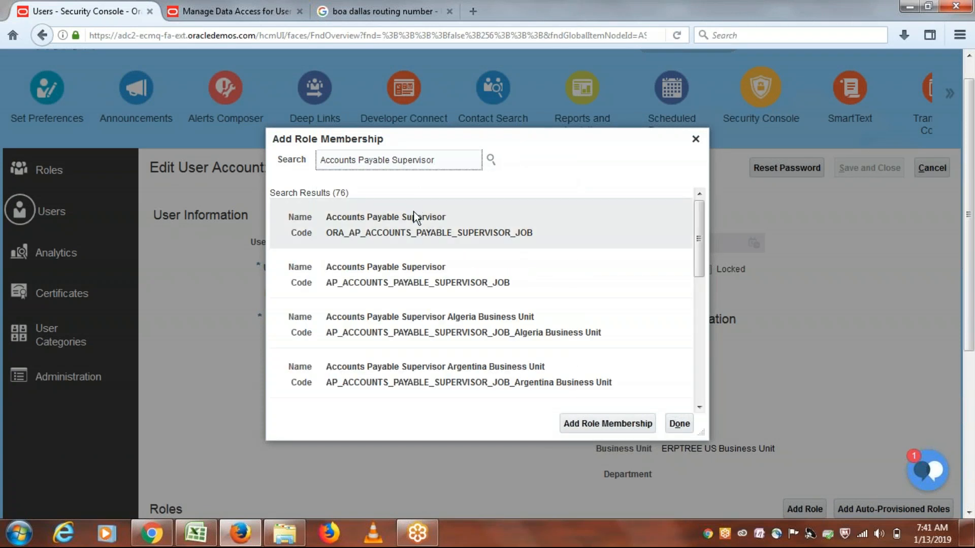
{"action": "left_click", "coordinate": [386, 225]}
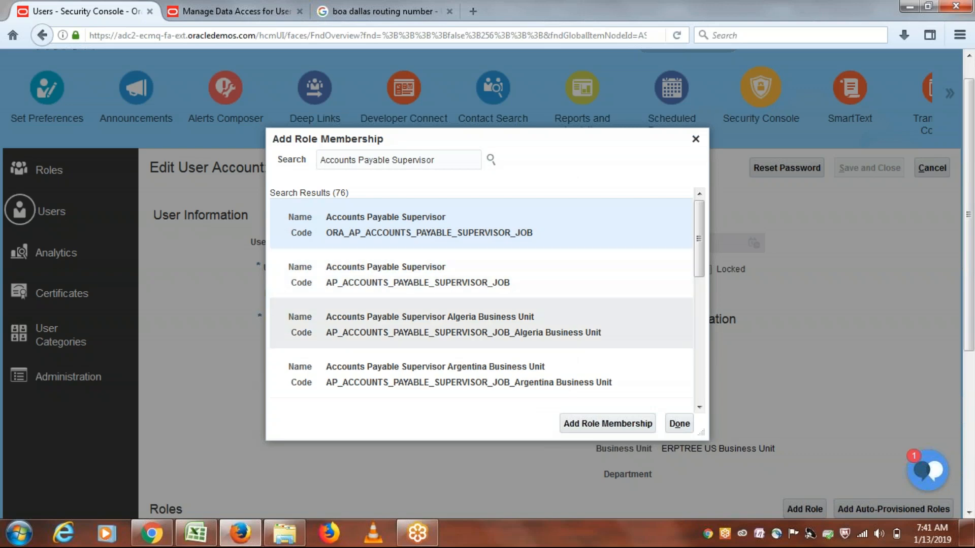
{"action": "left_click", "coordinate": [596, 422]}
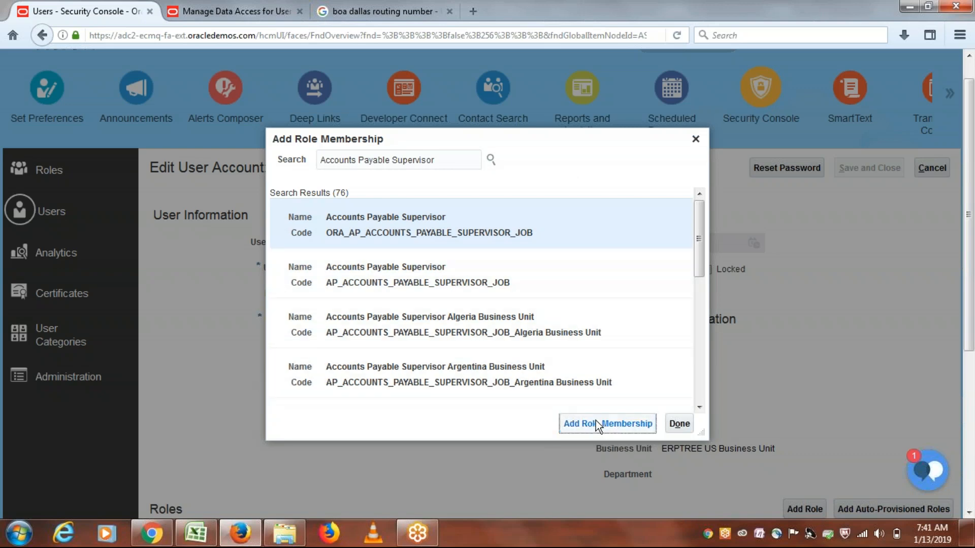
Finish adding roles to the ERPTREE account, save the account changes and return to the user accounts list.
{"action": "left_click", "coordinate": [592, 194]}
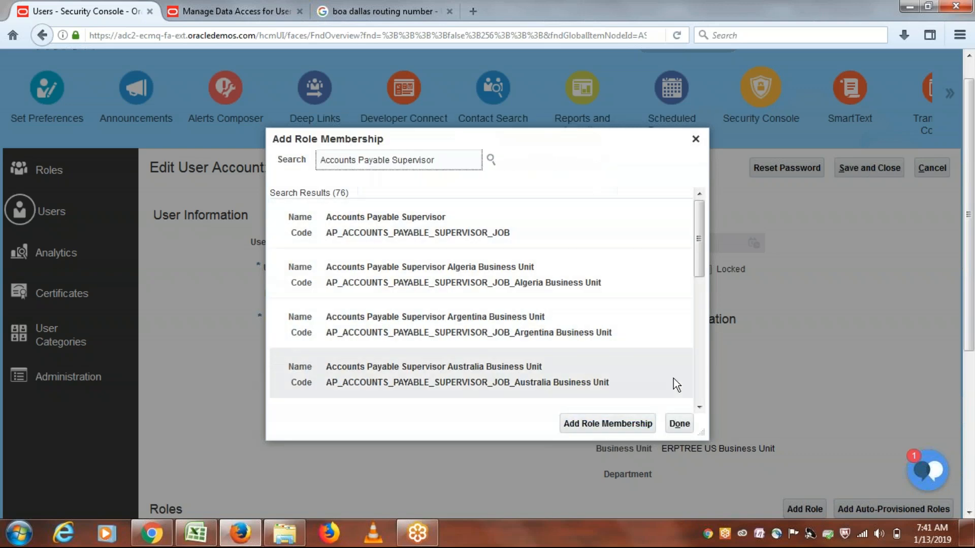
{"action": "left_click", "coordinate": [681, 426]}
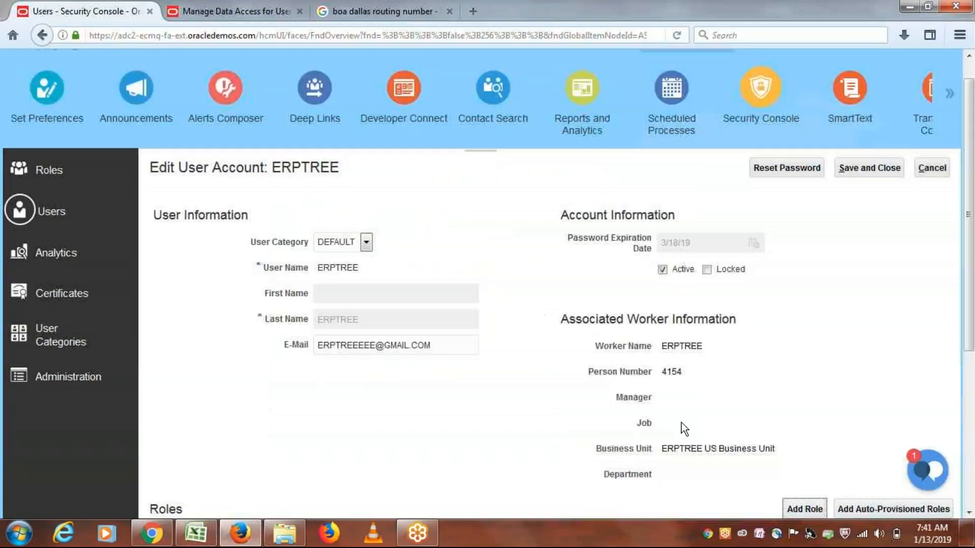
{"action": "left_click", "coordinate": [867, 168]}
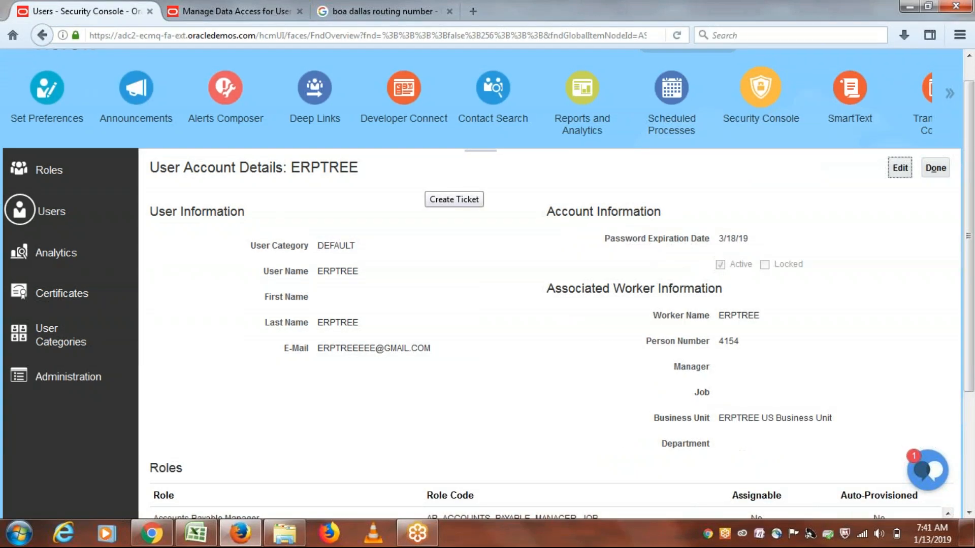
{"action": "left_click", "coordinate": [936, 168]}
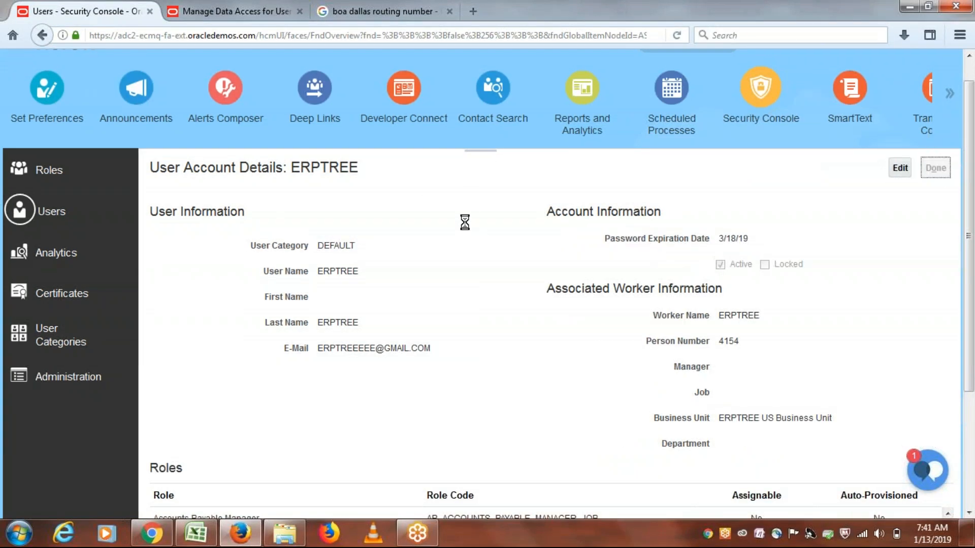
Return to the Manage Data Access for Users tab, search the roles for Accounts and choose the Accounts Payable role for the first row.
{"action": "left_click", "coordinate": [247, 11]}
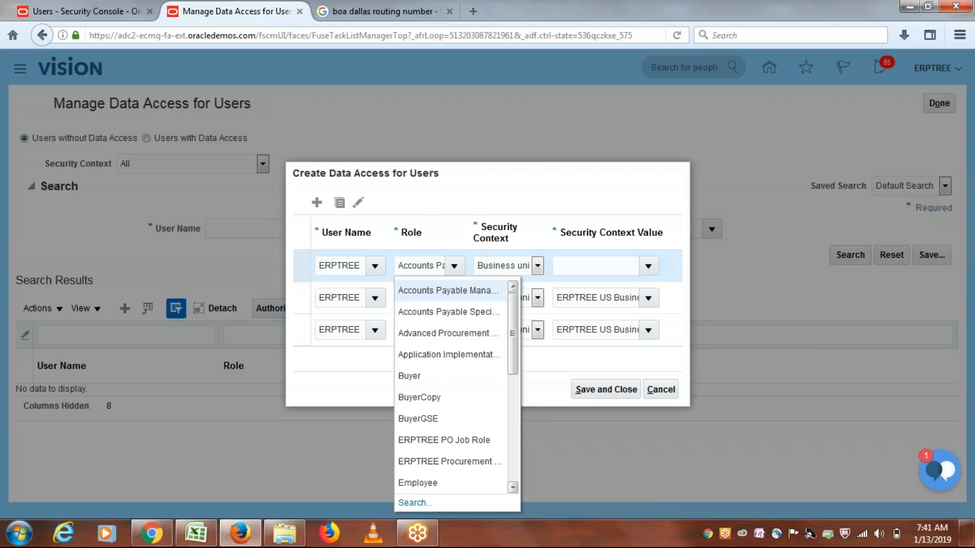
{"action": "left_click", "coordinate": [418, 503]}
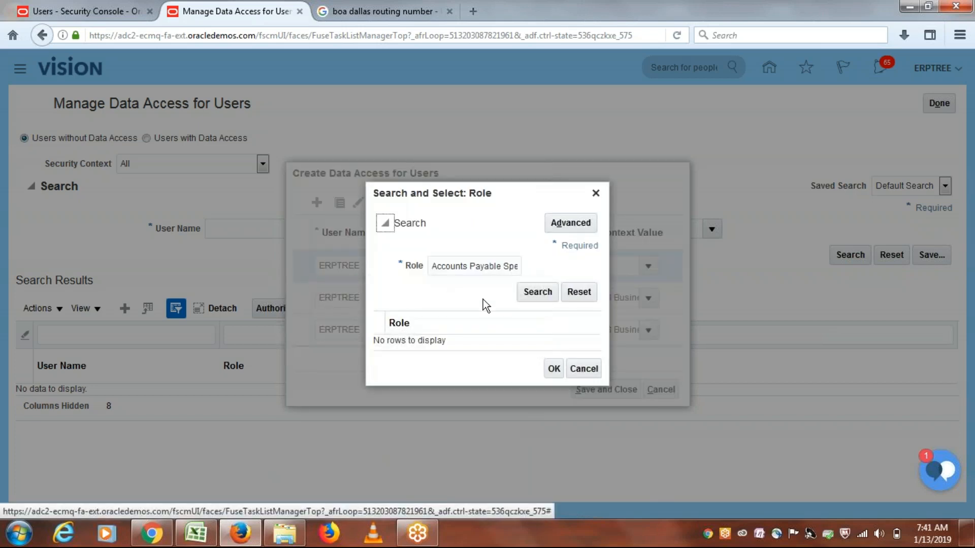
{"action": "left_click_drag", "start_coordinate": [469, 268], "coordinate": [606, 268]}
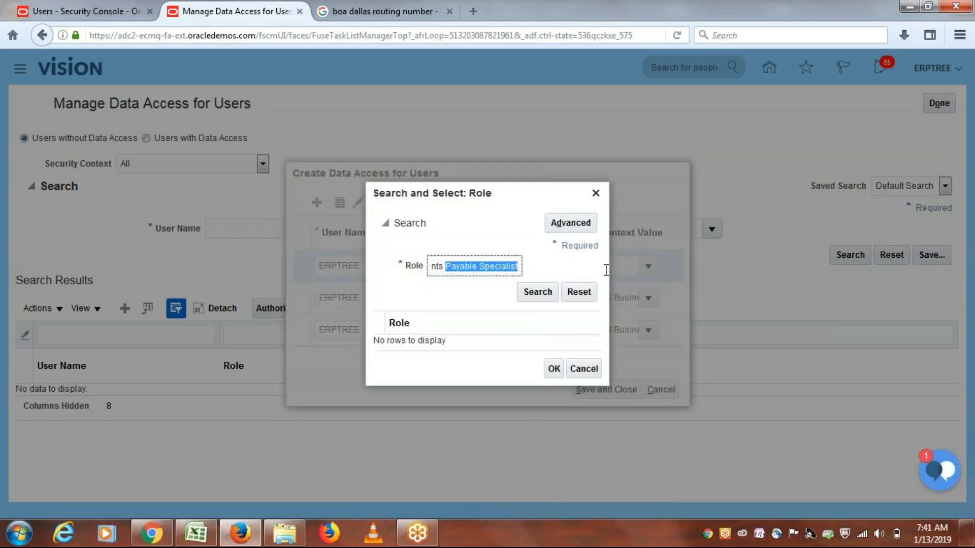
{"action": "key", "text": "BackSpace"}
{"action": "left_click", "coordinate": [538, 292]}
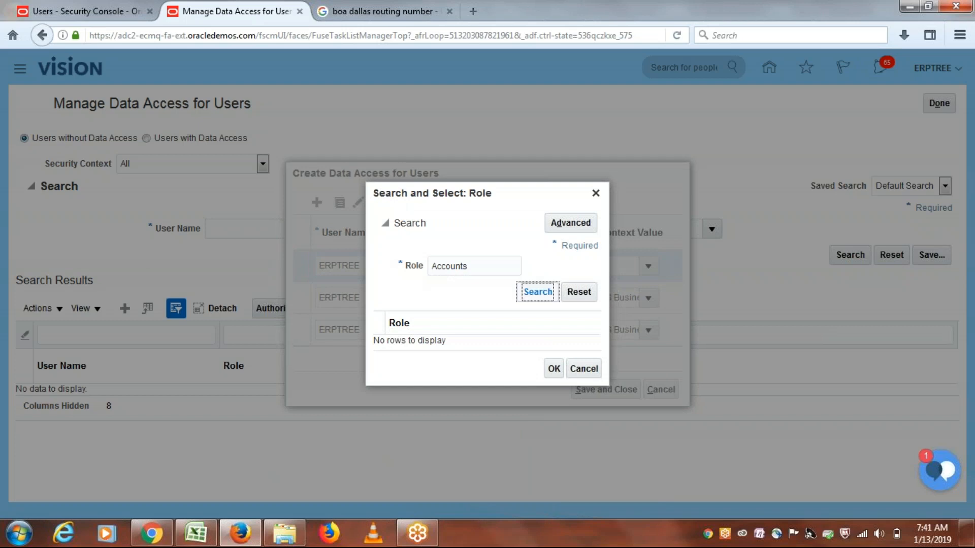
{"action": "left_click", "coordinate": [466, 364]}
{"action": "left_click", "coordinate": [554, 398]}
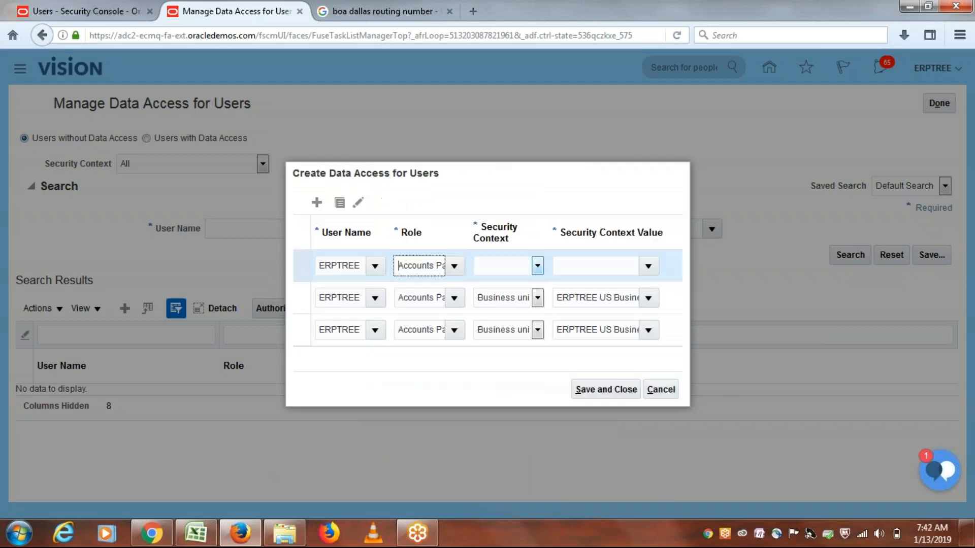
Set the first row's security context to Business unit with the ERPTREE value, save the data access and finish the task.
{"action": "left_click", "coordinate": [537, 266]}
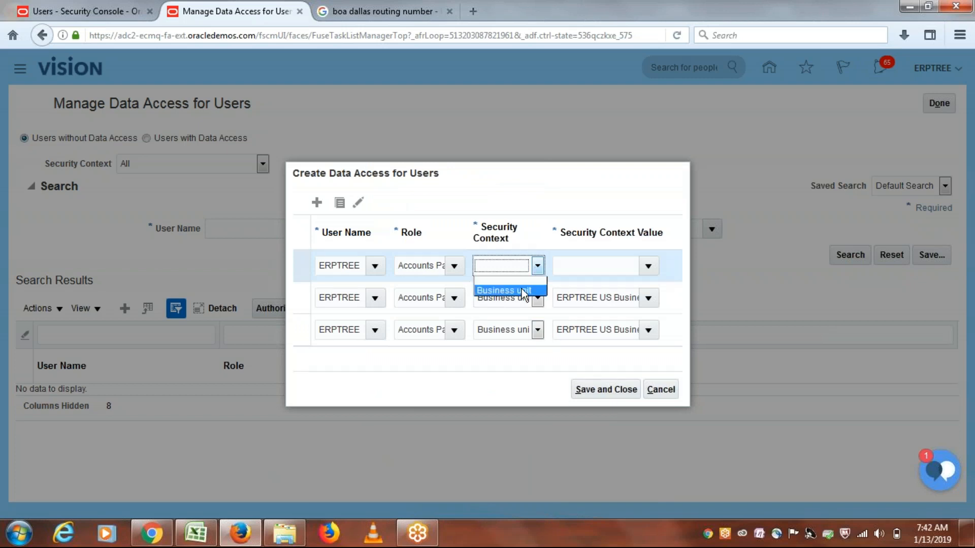
{"action": "left_click", "coordinate": [523, 292]}
{"action": "left_click", "coordinate": [586, 268]}
{"action": "type", "text": "erptree"}
{"action": "key", "text": "Tab"}
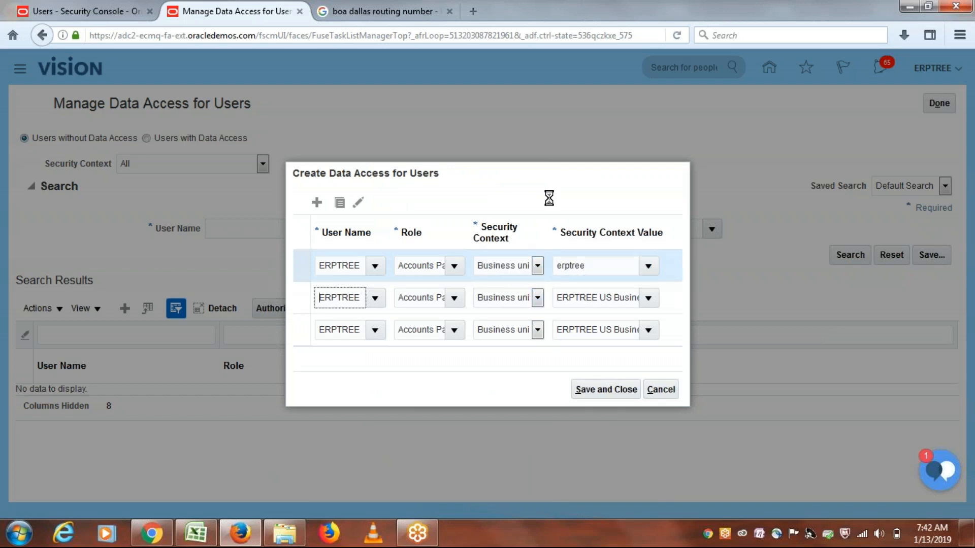
{"action": "left_click", "coordinate": [603, 390]}
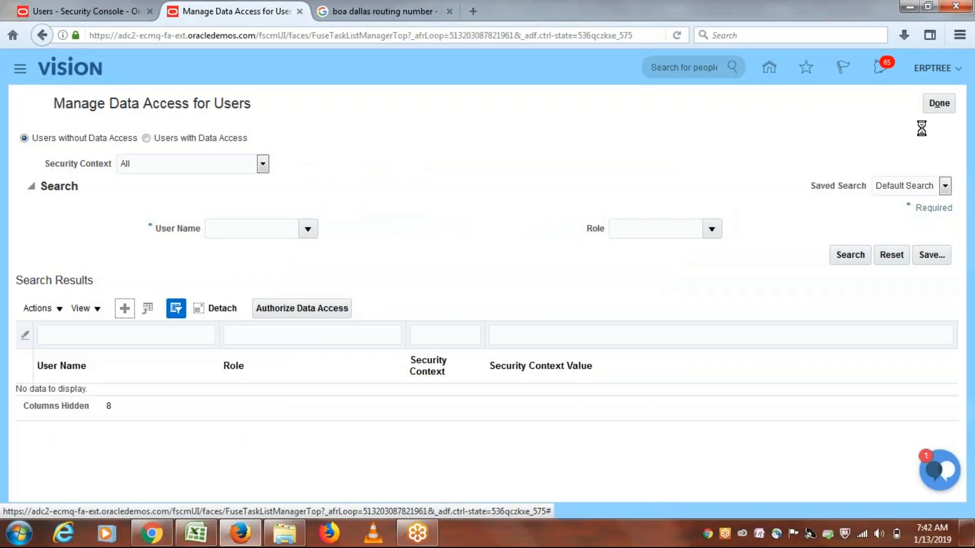
{"action": "left_click", "coordinate": [939, 104]}
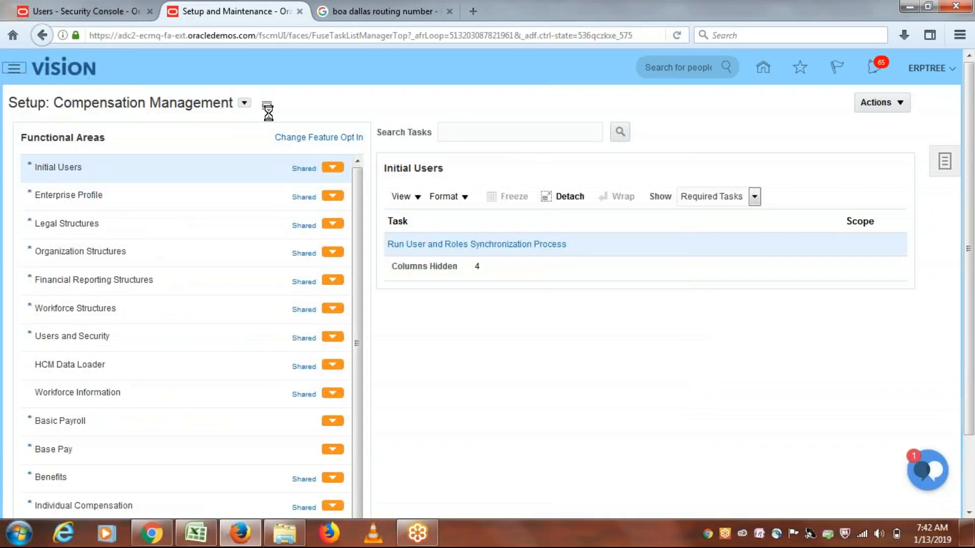
Open the Scheduled Processes page and start scheduling a new process.
{"action": "left_click_drag", "start_coordinate": [747, 300], "coordinate": [754, 421]}
{"action": "left_click", "coordinate": [682, 300]}
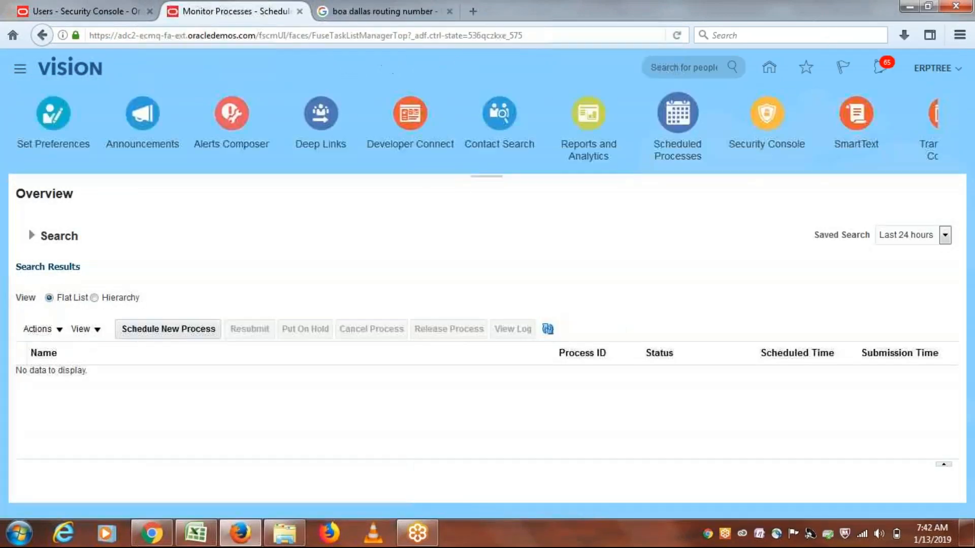
{"action": "left_click", "coordinate": [189, 331]}
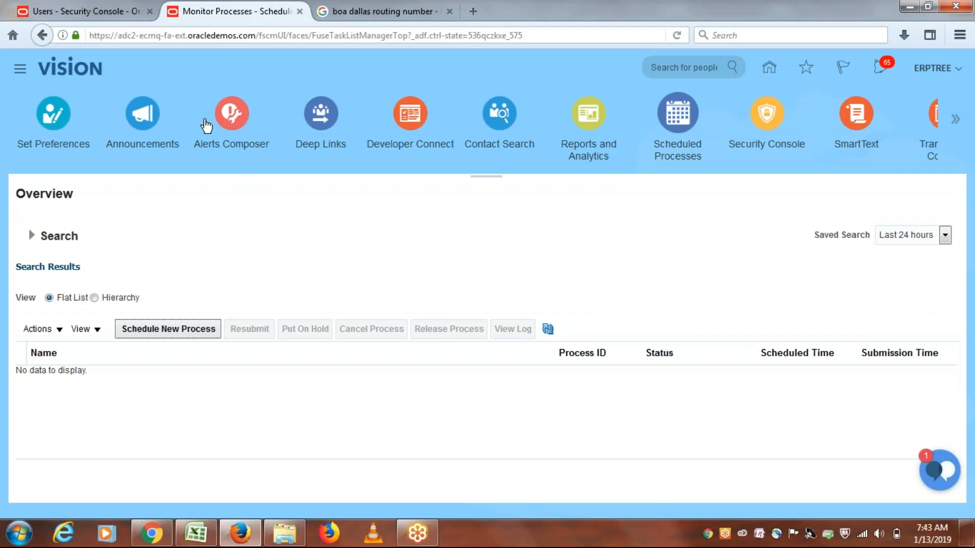
{"action": "left_click", "coordinate": [843, 67]}
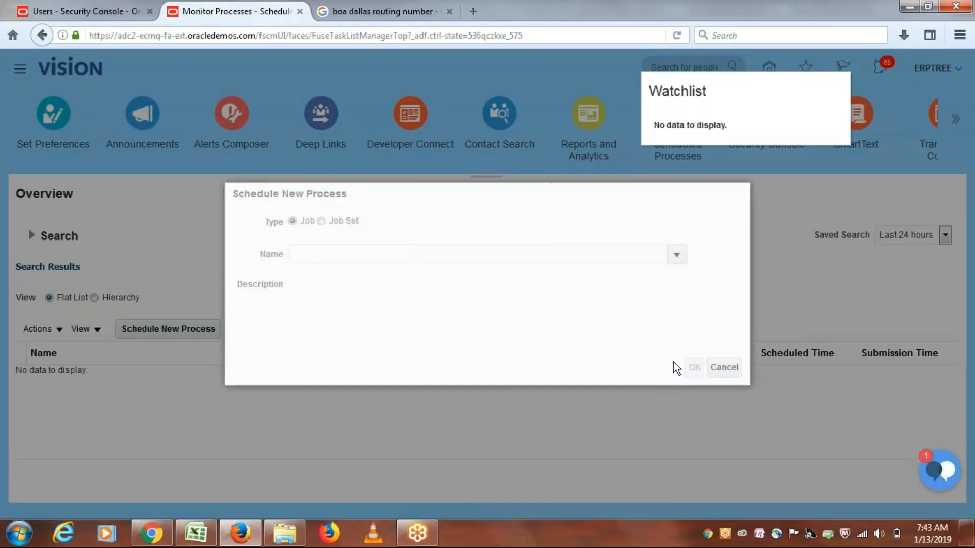
Search the job names for LDAP and choose Retrieve Latest LDAP Changes as the process.
{"action": "left_click", "coordinate": [411, 255]}
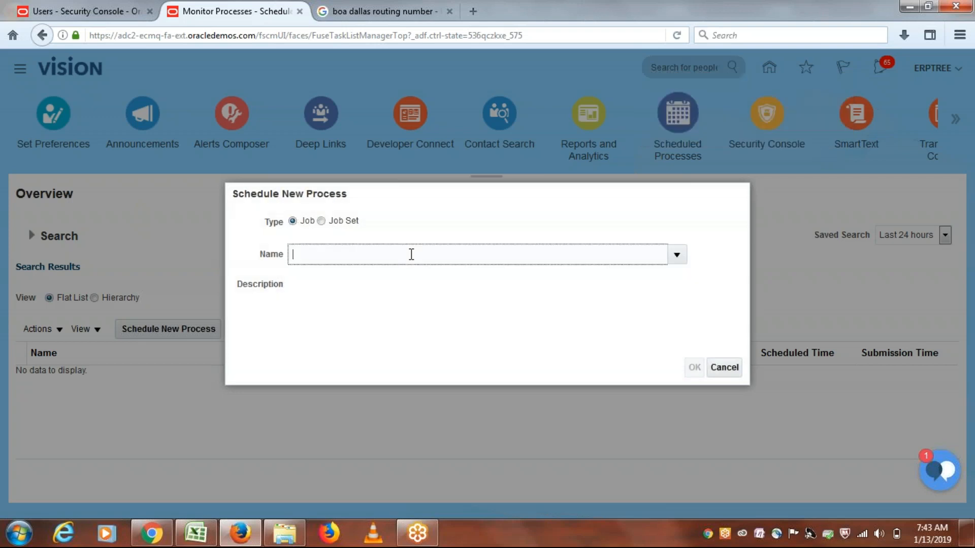
{"action": "type", "text": "LDAP"}
{"action": "key", "text": "Tab"}
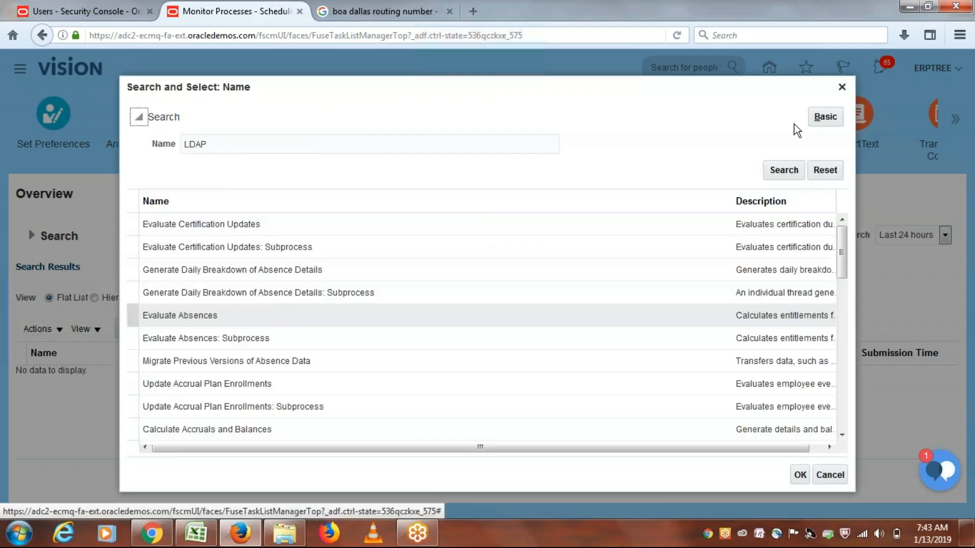
{"action": "left_click", "coordinate": [790, 170]}
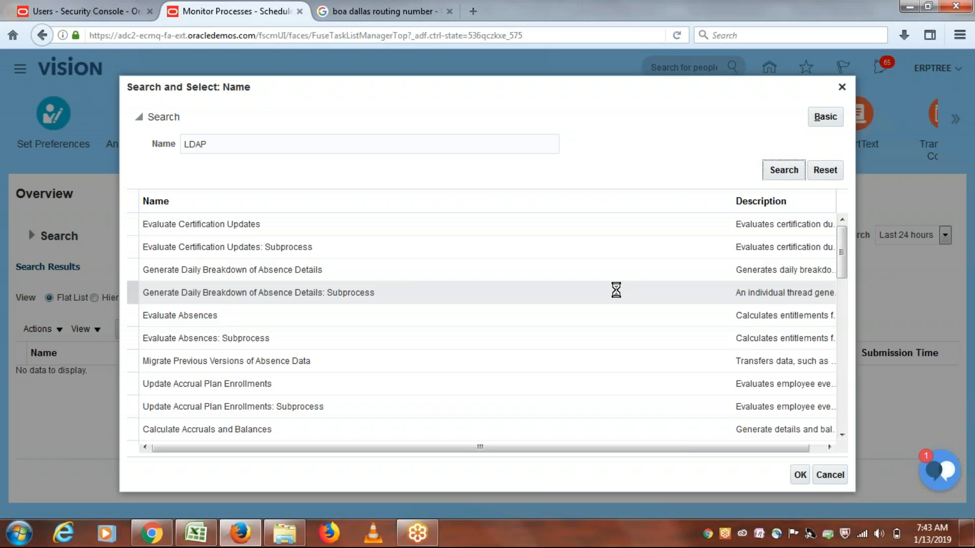
{"action": "left_click", "coordinate": [298, 311]}
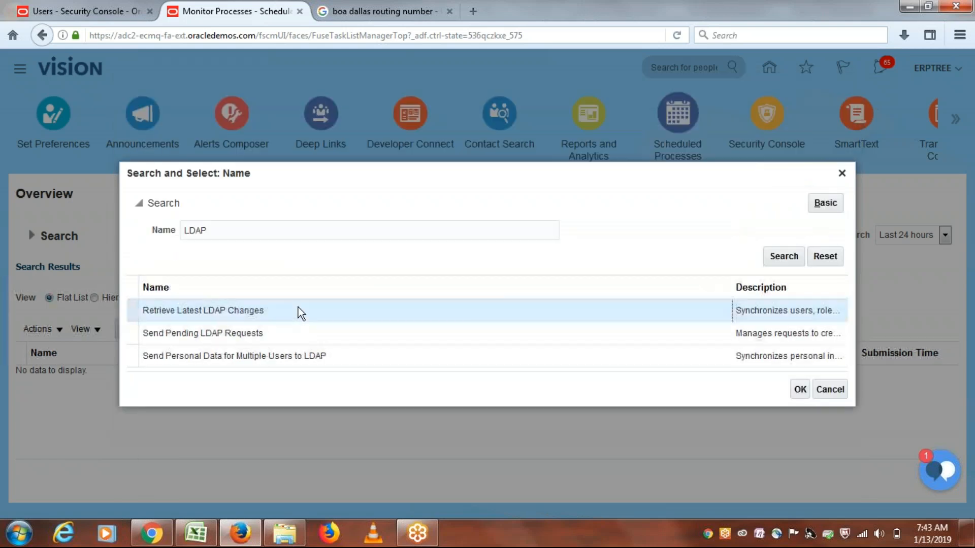
{"action": "left_click", "coordinate": [800, 390]}
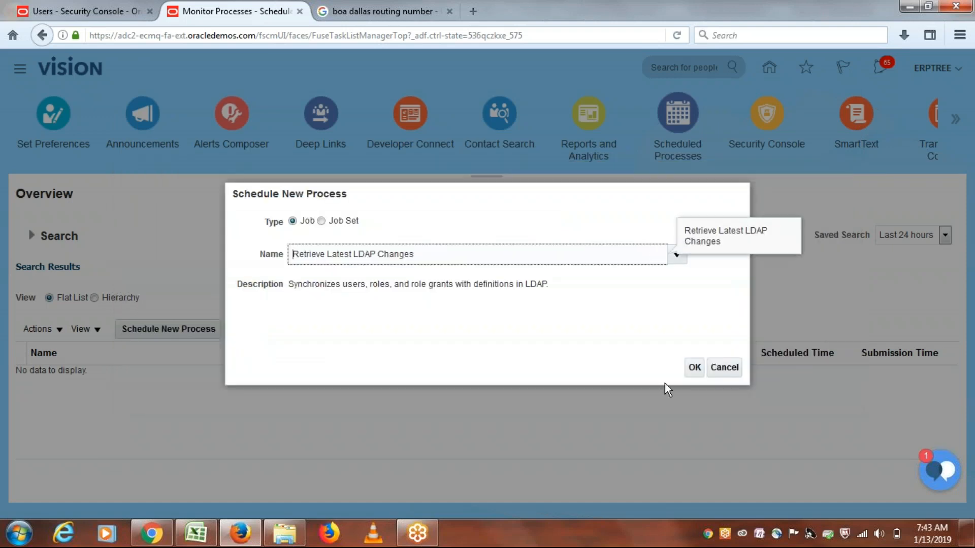
Submit the Retrieve Latest LDAP Changes process with its default options and refresh the process list.
{"action": "left_click", "coordinate": [694, 367]}
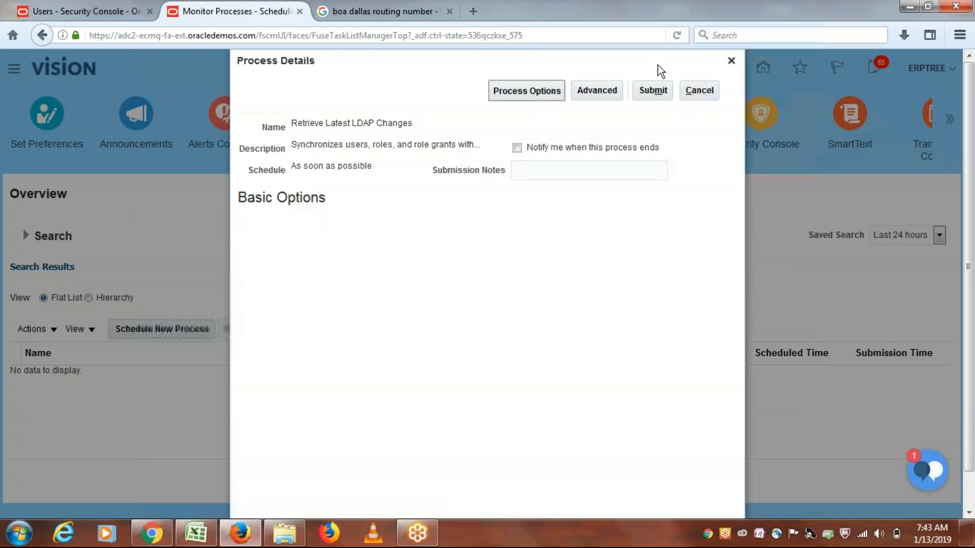
{"action": "left_click", "coordinate": [650, 90]}
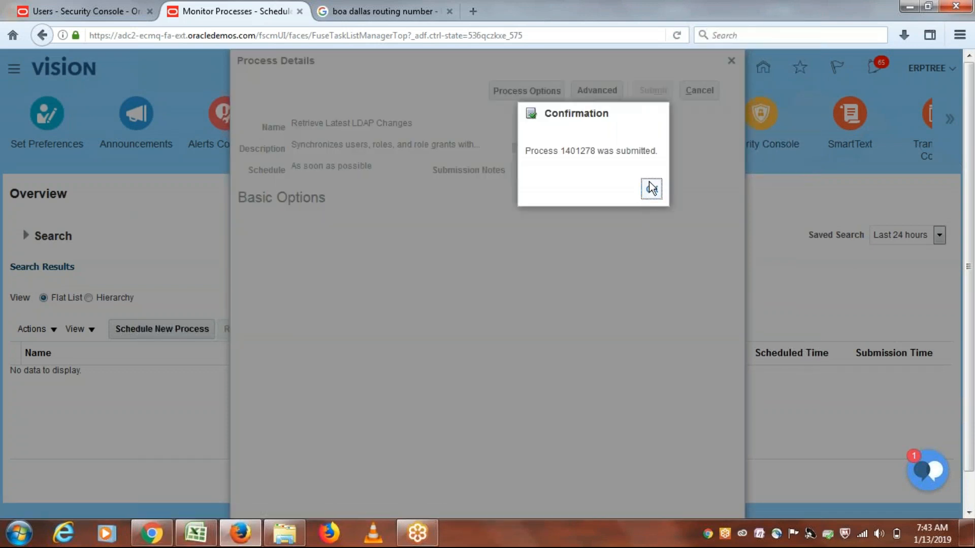
{"action": "left_click", "coordinate": [651, 188]}
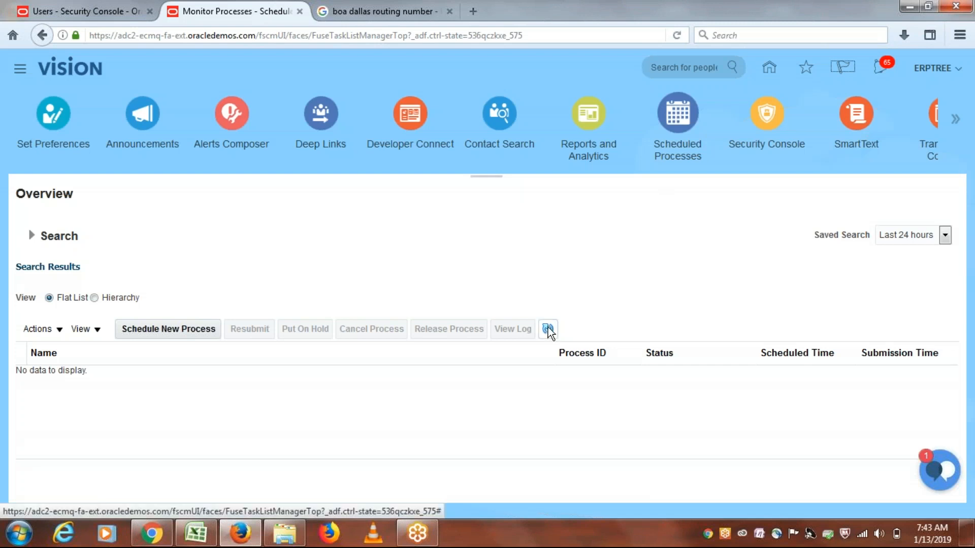
{"action": "left_click", "coordinate": [548, 330]}
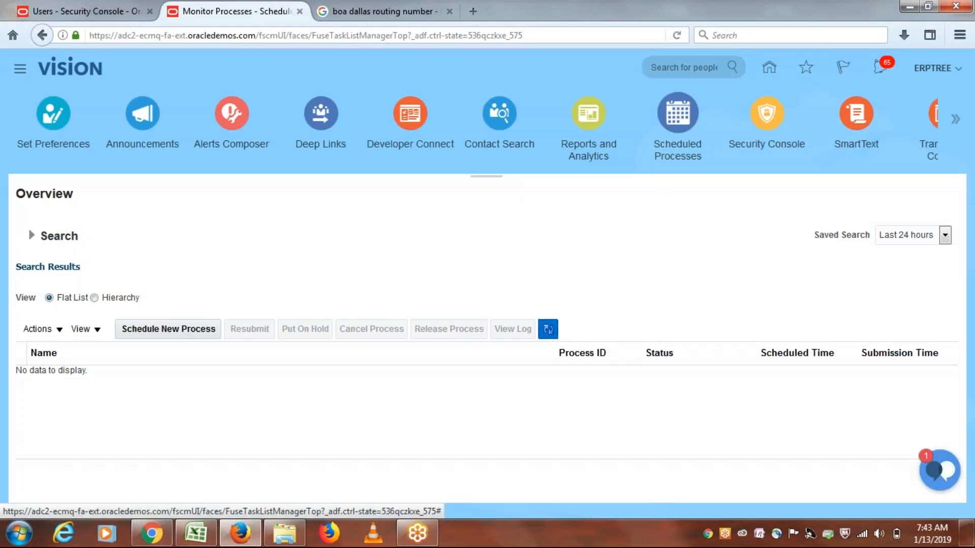
{"action": "left_click", "coordinate": [549, 330]}
{"action": "left_click", "coordinate": [548, 330]}
Switch to the Excel checklist, mark Provide Data Access for User and Run LDAP as Done, and save the workbook.
{"action": "left_click", "coordinate": [196, 537]}
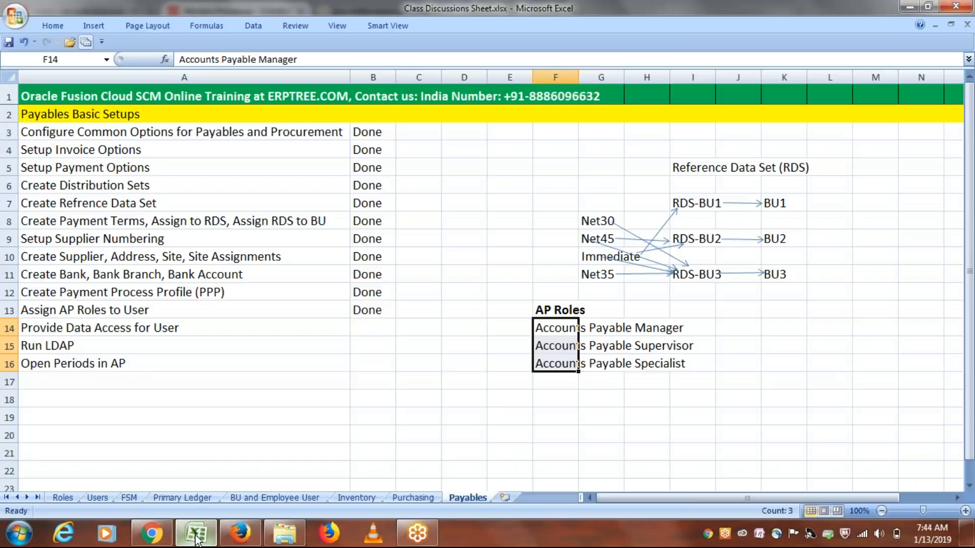
{"action": "left_click", "coordinate": [367, 327]}
{"action": "type", "text": "Done"}
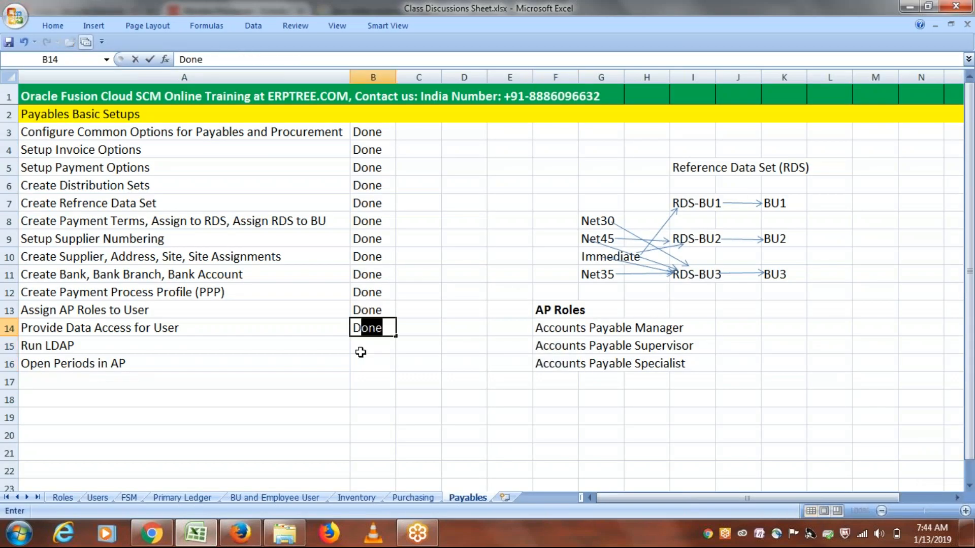
{"action": "left_click", "coordinate": [369, 346]}
{"action": "type", "text": "Done"}
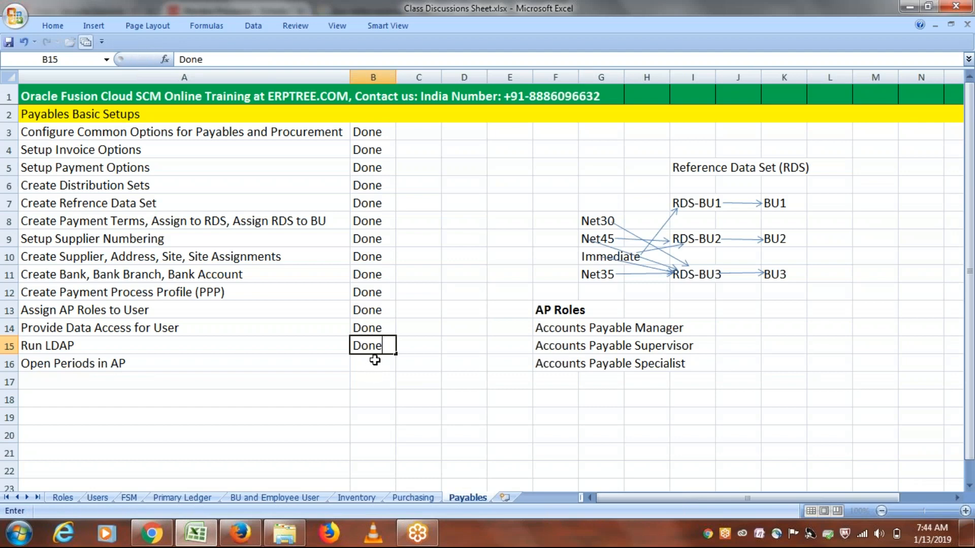
{"action": "left_click", "coordinate": [374, 360]}
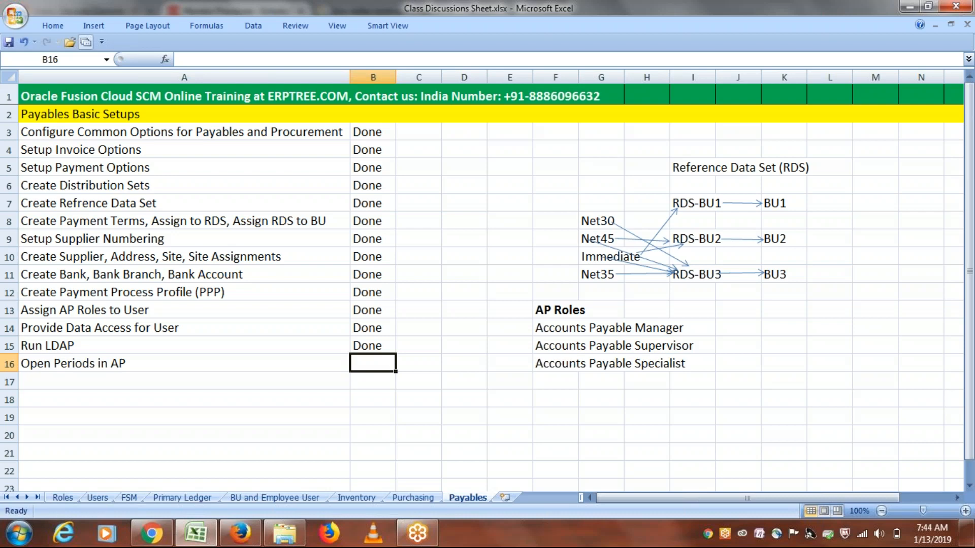
{"action": "key", "text": "ctrl+s"}
Switch back to Oracle Fusion in Firefox, go to the home page, and open the Navigator in the Security Console browser tab.
{"action": "left_click", "coordinate": [241, 535]}
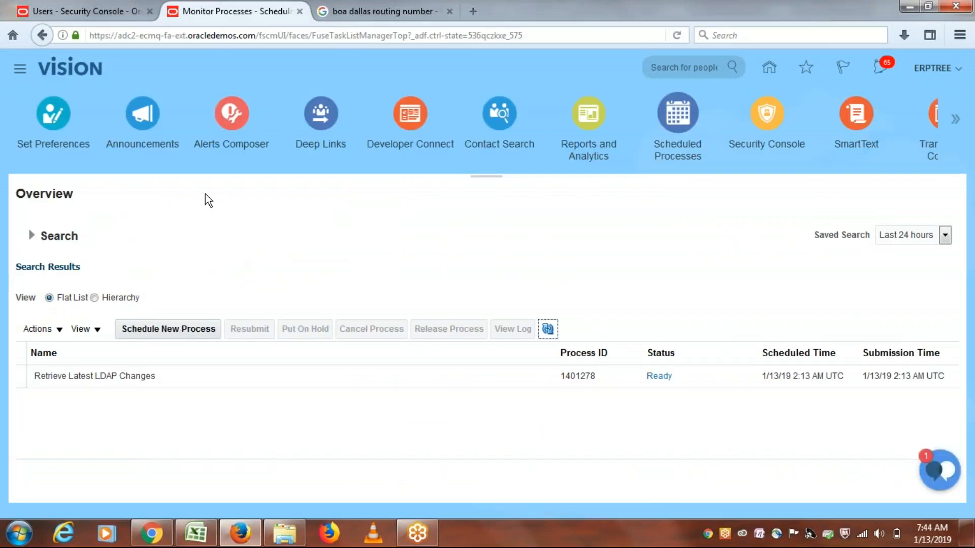
{"action": "left_click", "coordinate": [71, 71]}
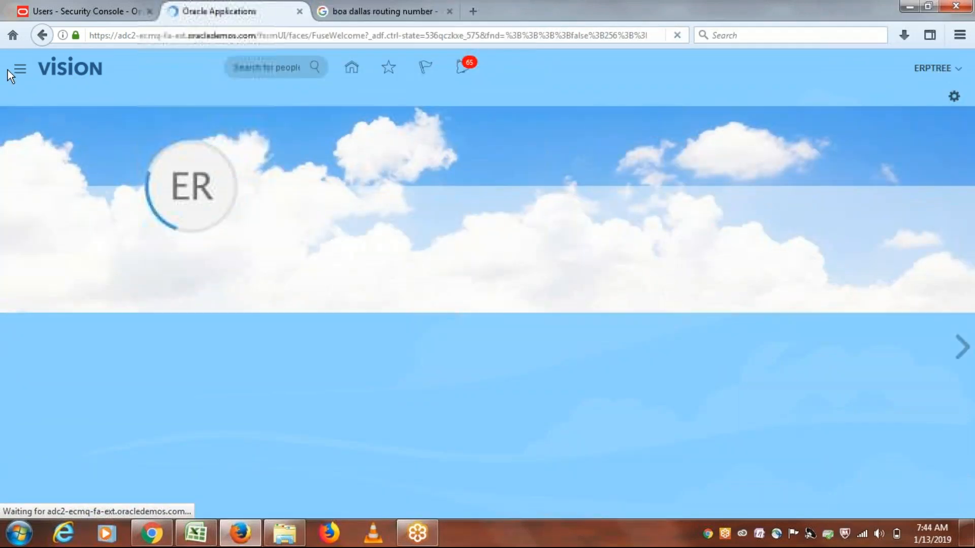
{"action": "left_click", "coordinate": [21, 68]}
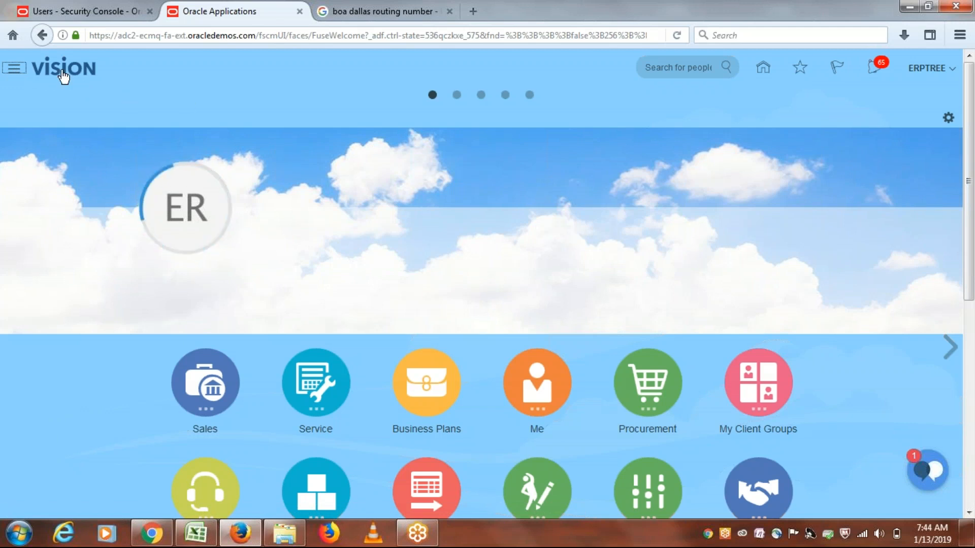
{"action": "left_click", "coordinate": [82, 10]}
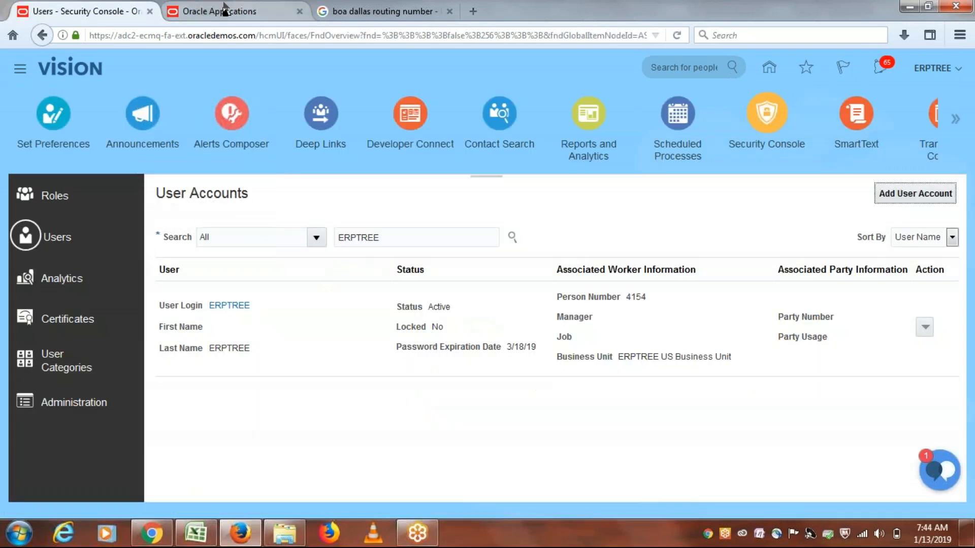
{"action": "left_click", "coordinate": [231, 11]}
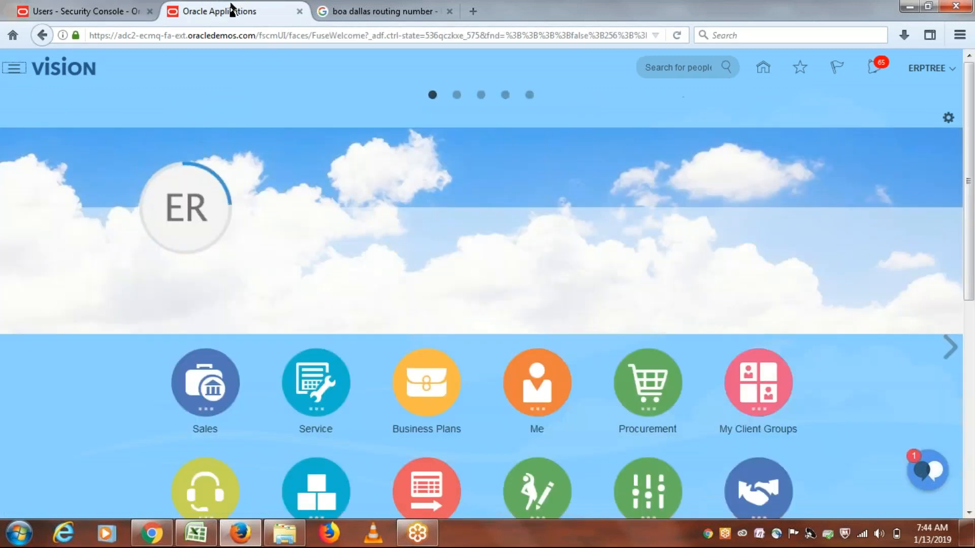
{"action": "left_click", "coordinate": [121, 10]}
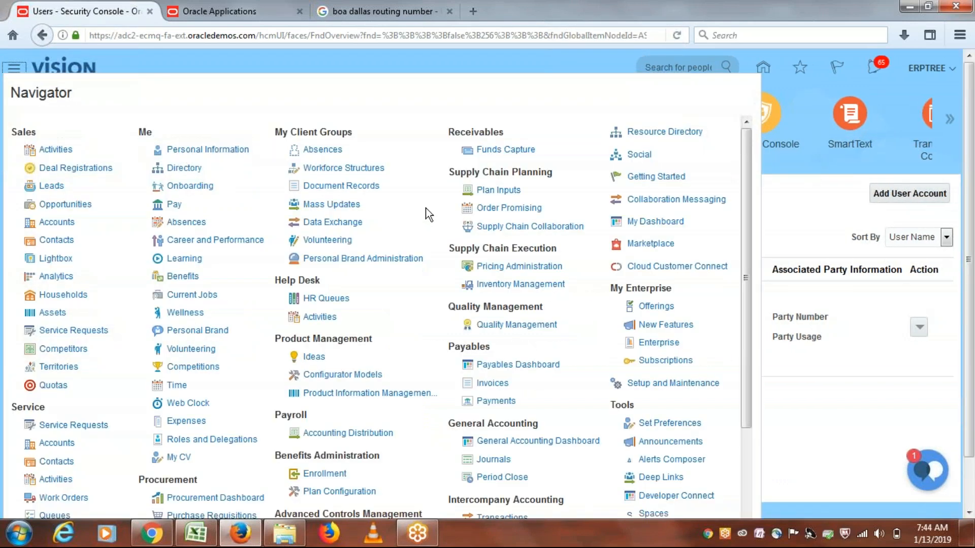
Try to open the Payables Invoices work area from the Navigator and look for the Payables entries again.
{"action": "left_click_drag", "start_coordinate": [747, 215], "coordinate": [745, 322]}
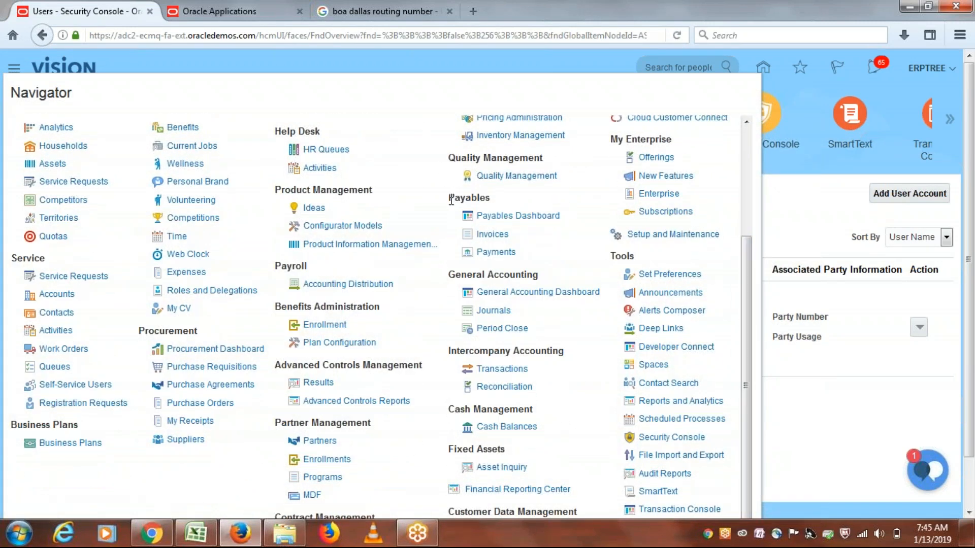
{"action": "left_click_drag", "start_coordinate": [462, 198], "coordinate": [524, 202]}
{"action": "left_click", "coordinate": [490, 237]}
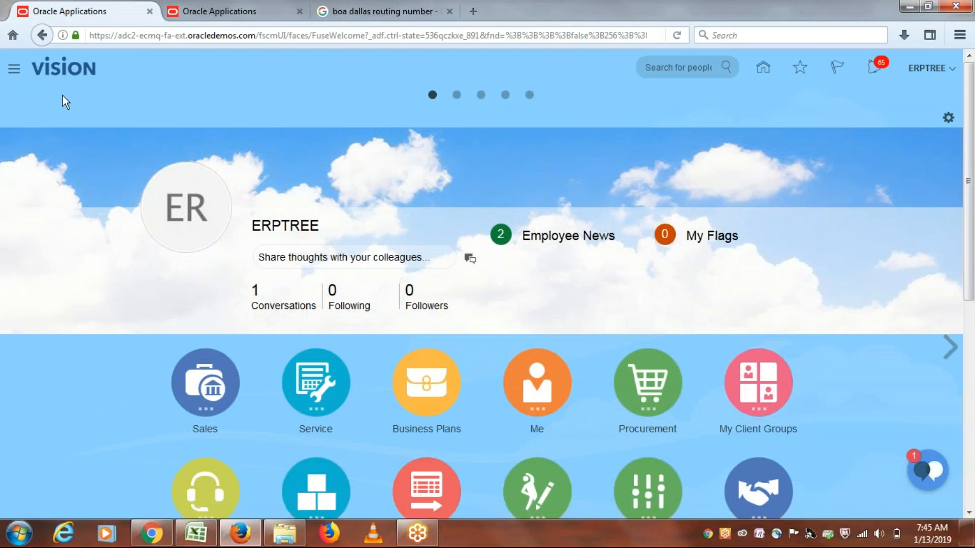
{"action": "left_click", "coordinate": [16, 70]}
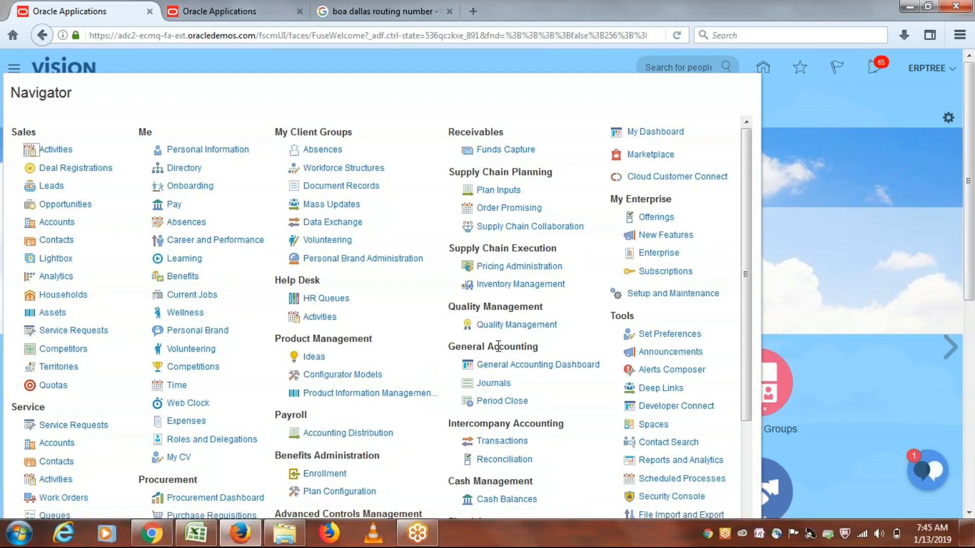
{"action": "mouse_move", "coordinate": [747, 205]}
{"action": "left_mouse_down"}
{"action": "mouse_move", "coordinate": [741, 365]}
{"action": "mouse_move", "coordinate": [743, 201]}
{"action": "left_mouse_up"}
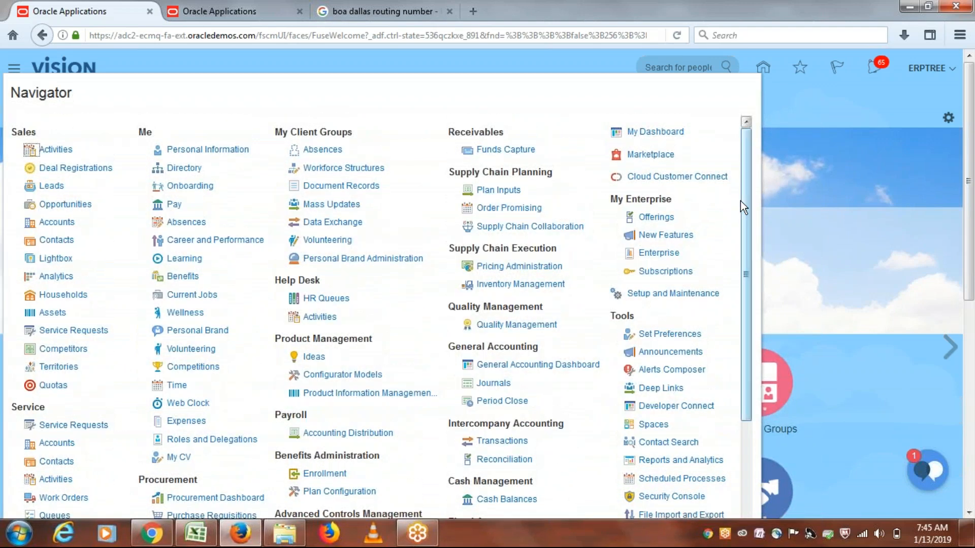
{"action": "left_click", "coordinate": [851, 114]}
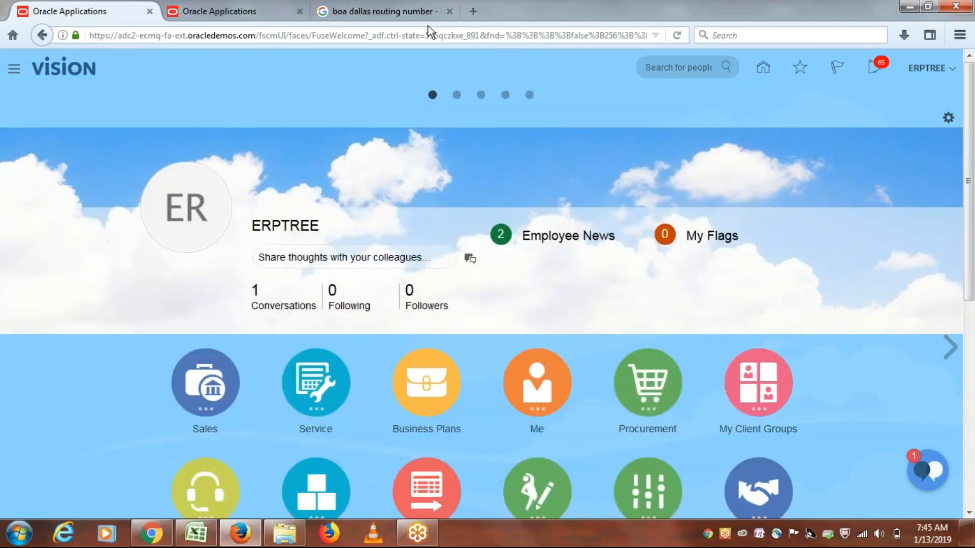
Close the second Oracle Applications browser tab and sign out of Oracle Fusion, confirming the single sign-off.
{"action": "left_click", "coordinate": [300, 11]}
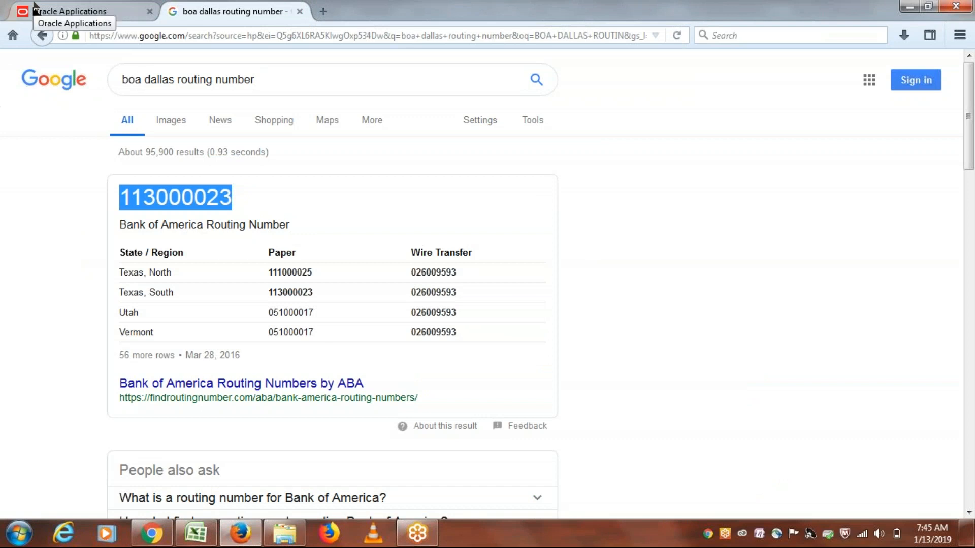
{"action": "left_click", "coordinate": [61, 11]}
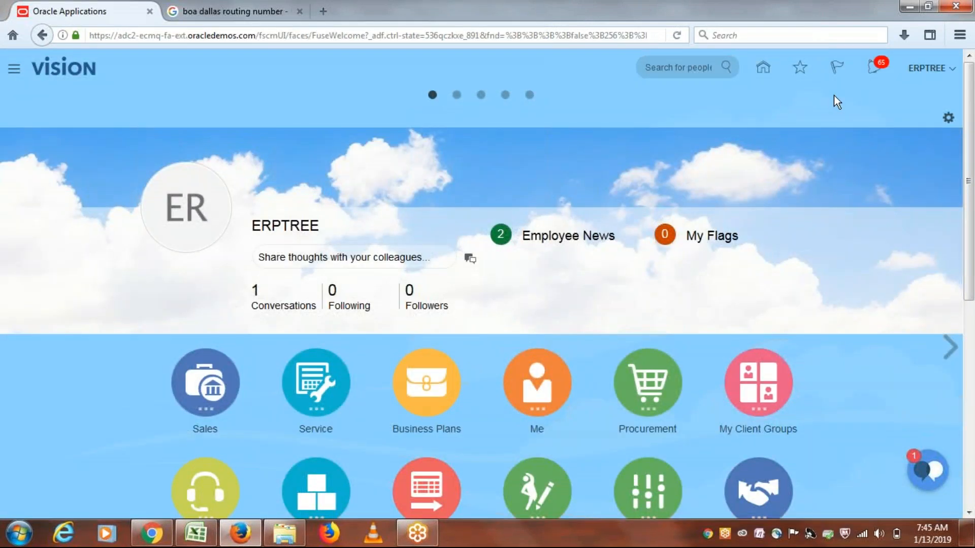
{"action": "left_click", "coordinate": [927, 70]}
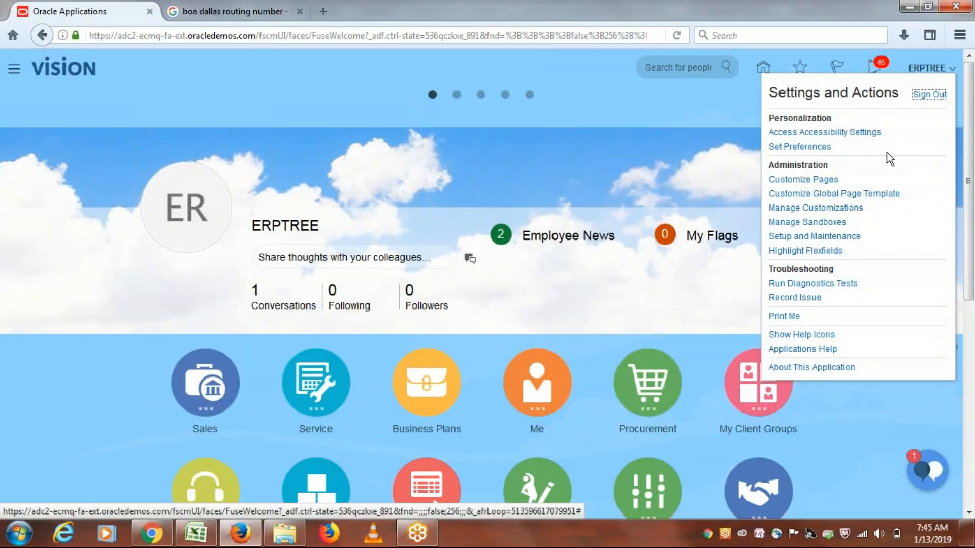
{"action": "left_click", "coordinate": [935, 98]}
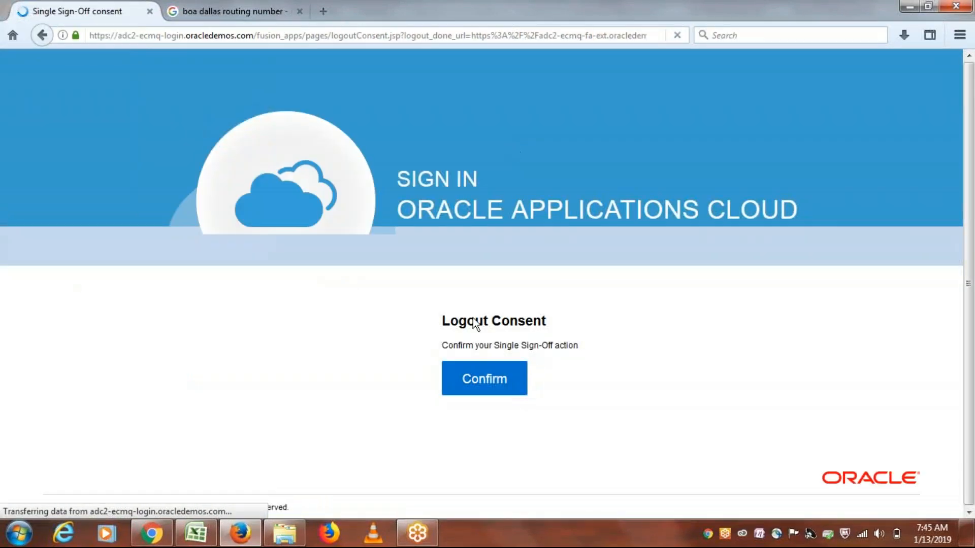
{"action": "left_click", "coordinate": [472, 375]}
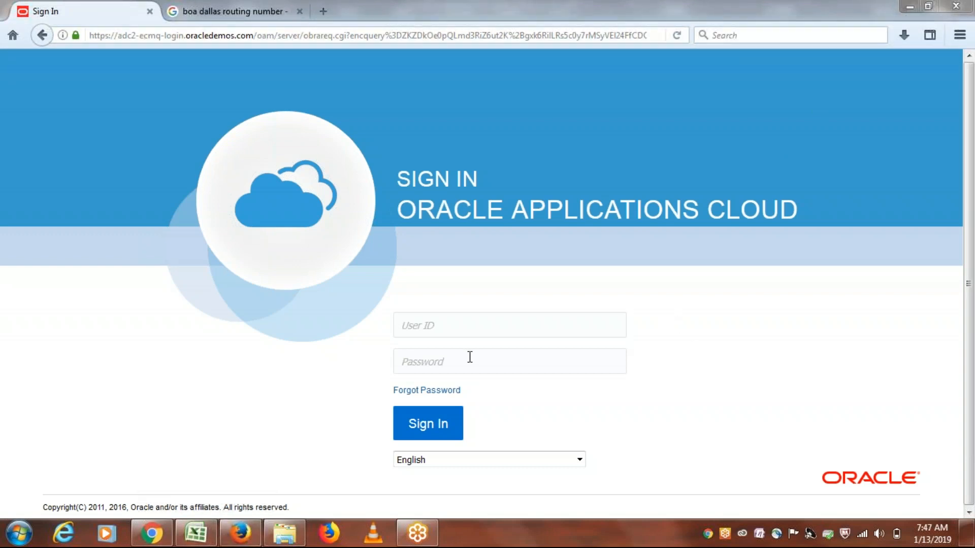
Sign back in to Oracle Applications Cloud with the user ID and the account password.
{"action": "left_click", "coordinate": [461, 326]}
{"action": "type", "text": "erptree"}
{"action": "key", "text": "Tab"}
{"action": "type", "text": "********"}
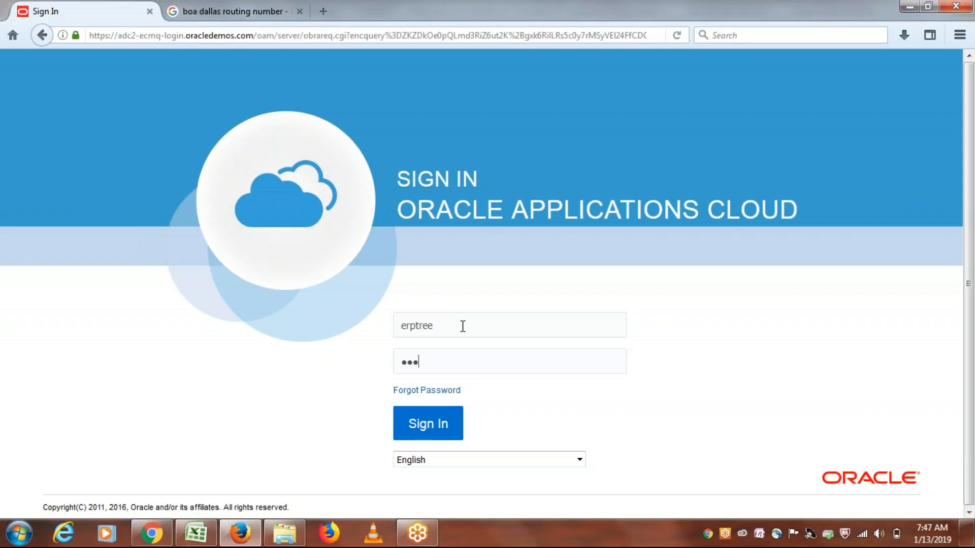
{"action": "left_click", "coordinate": [421, 425]}
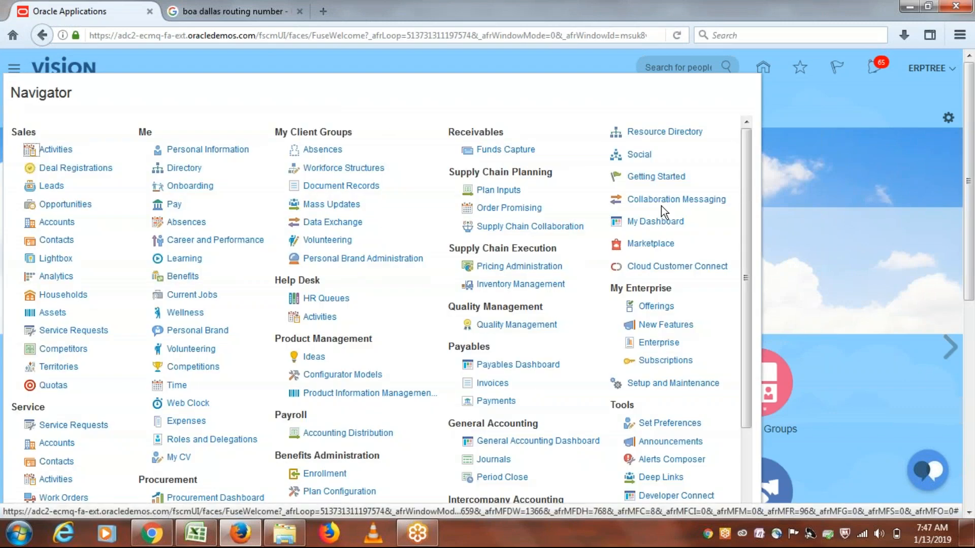
Open the Payables Invoices work area and go to Manage Accounting Periods from its Payables Periods tasks.
{"action": "left_click", "coordinate": [482, 386]}
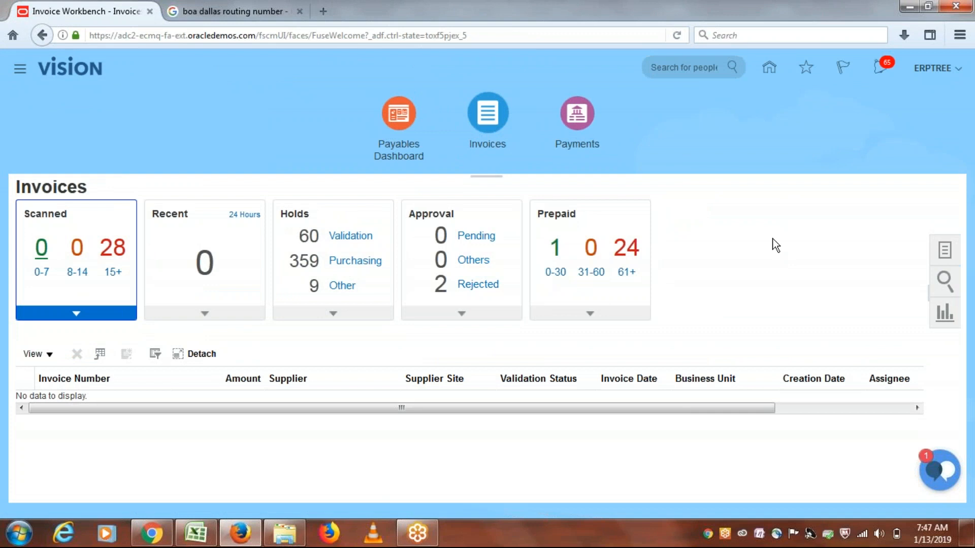
{"action": "left_click", "coordinate": [945, 252]}
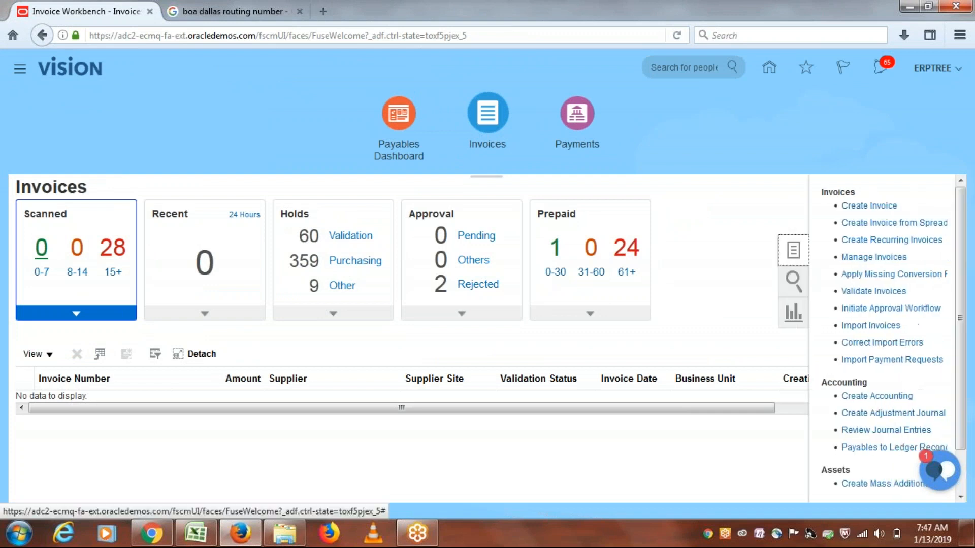
{"action": "left_click_drag", "start_coordinate": [959, 236], "coordinate": [953, 314]}
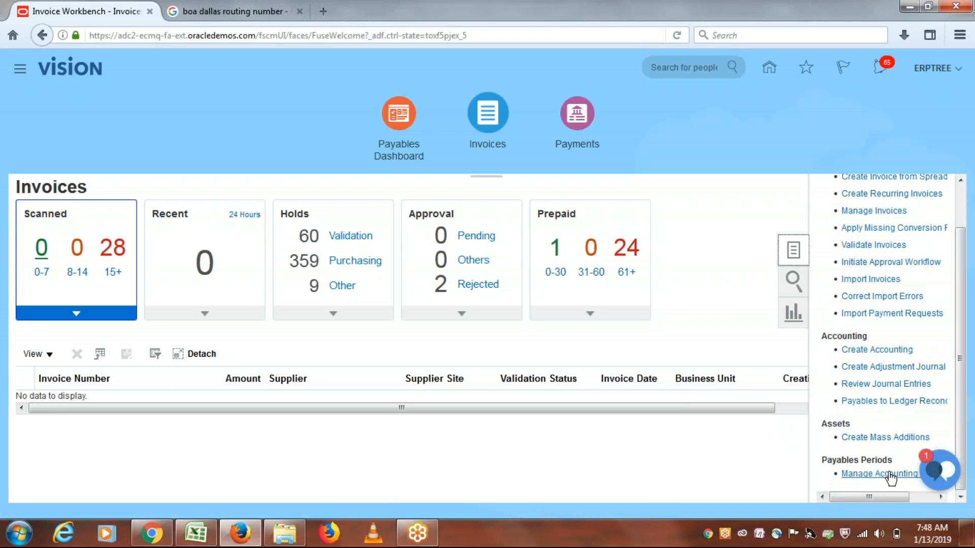
{"action": "left_click", "coordinate": [870, 474]}
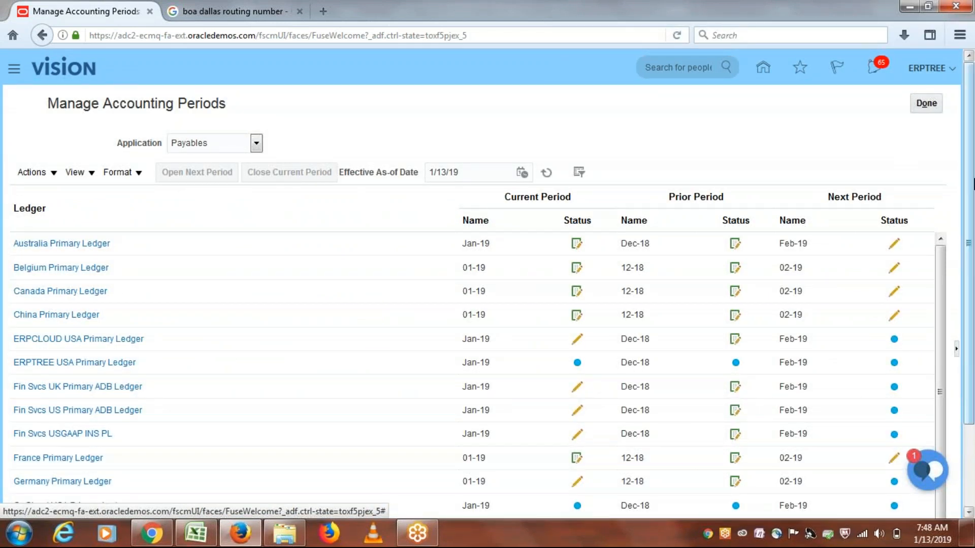
Find ERPTREE USA Primary Ledger in the ledger list and open its Payables accounting period statuses.
{"action": "scroll", "coordinate": [939, 233], "scroll_direction": "down", "scroll_amount": 2}
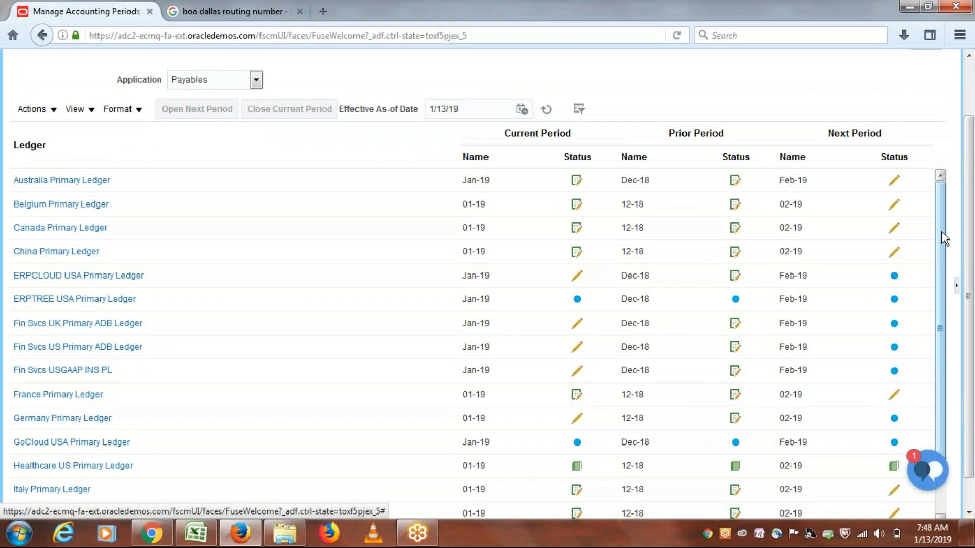
{"action": "left_click_drag", "start_coordinate": [942, 233], "coordinate": [947, 395]}
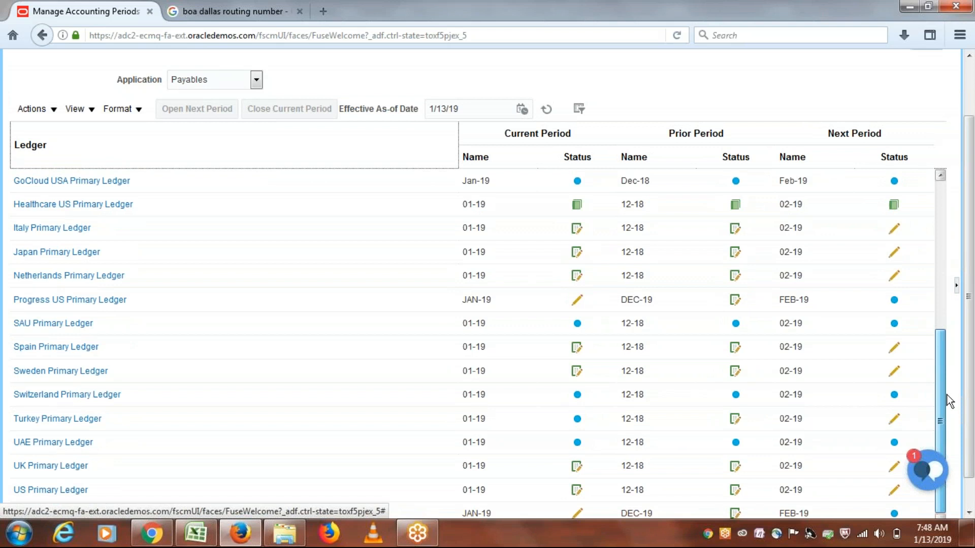
{"action": "left_click_drag", "start_coordinate": [947, 394], "coordinate": [970, 269]}
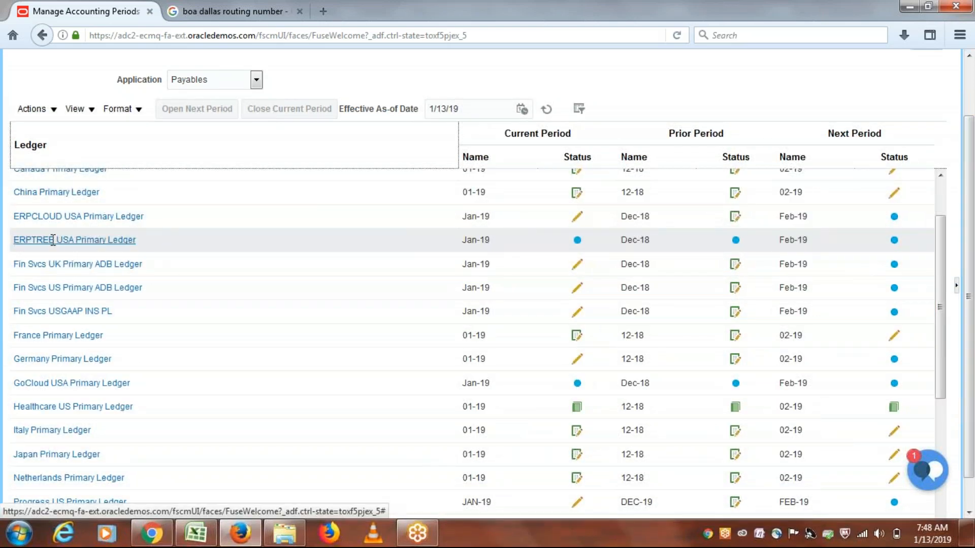
{"action": "left_click", "coordinate": [81, 239]}
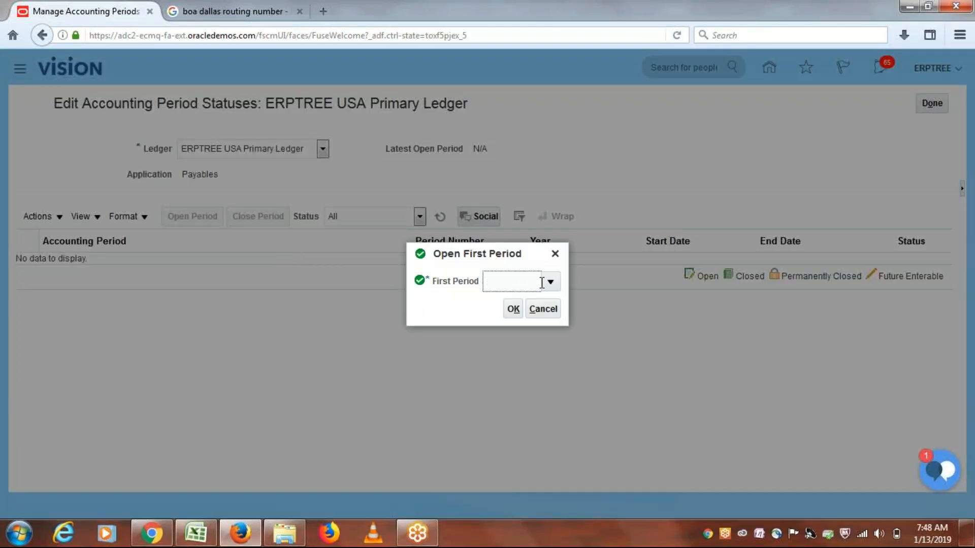
Open Jan-18 as the first Payables period of the ledger, accept the prompts, and refresh the period list.
{"action": "left_click", "coordinate": [549, 283]}
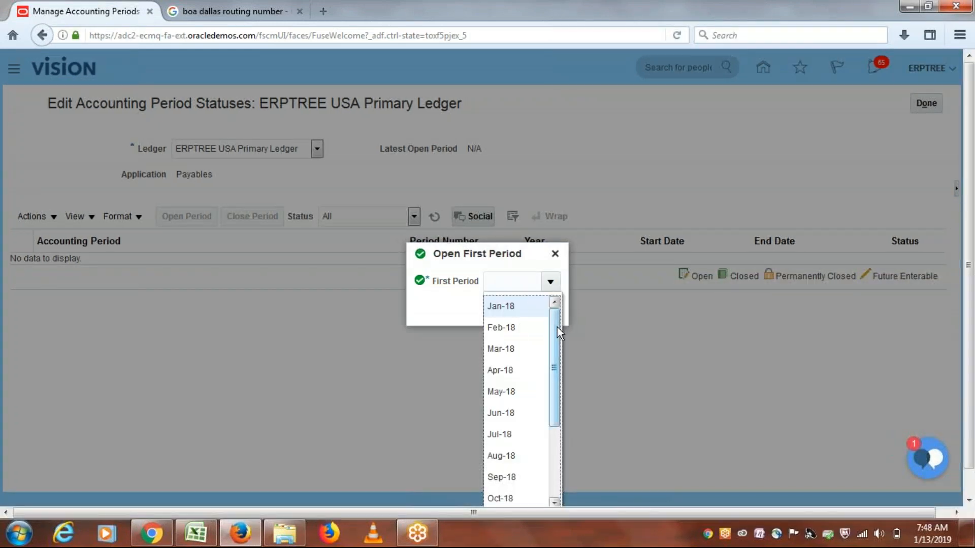
{"action": "left_click", "coordinate": [508, 307]}
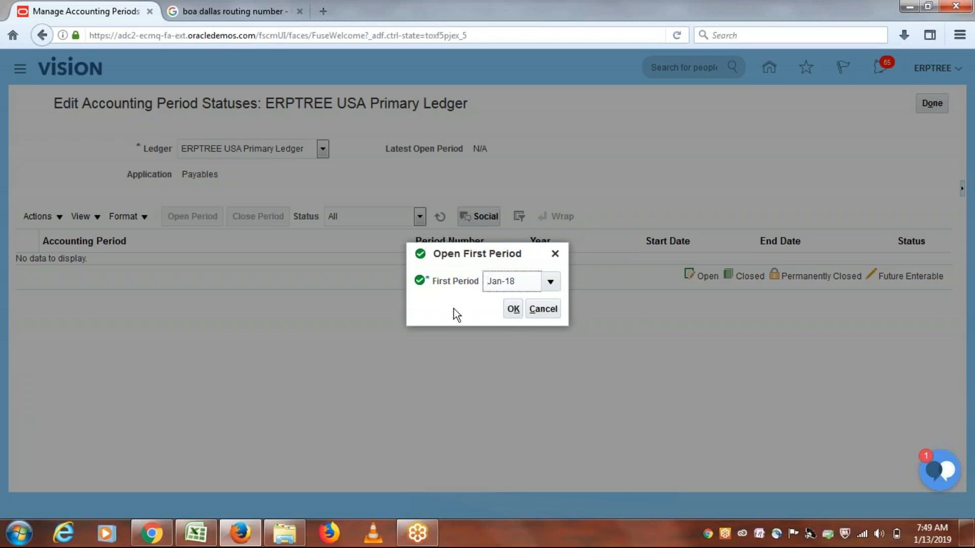
{"action": "left_click", "coordinate": [512, 311]}
{"action": "left_click", "coordinate": [512, 311]}
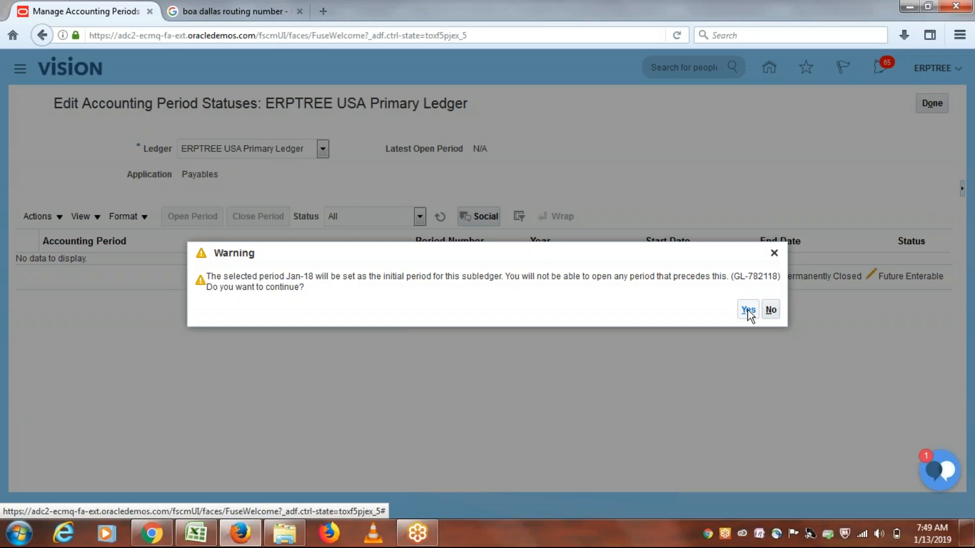
{"action": "left_click", "coordinate": [748, 310]}
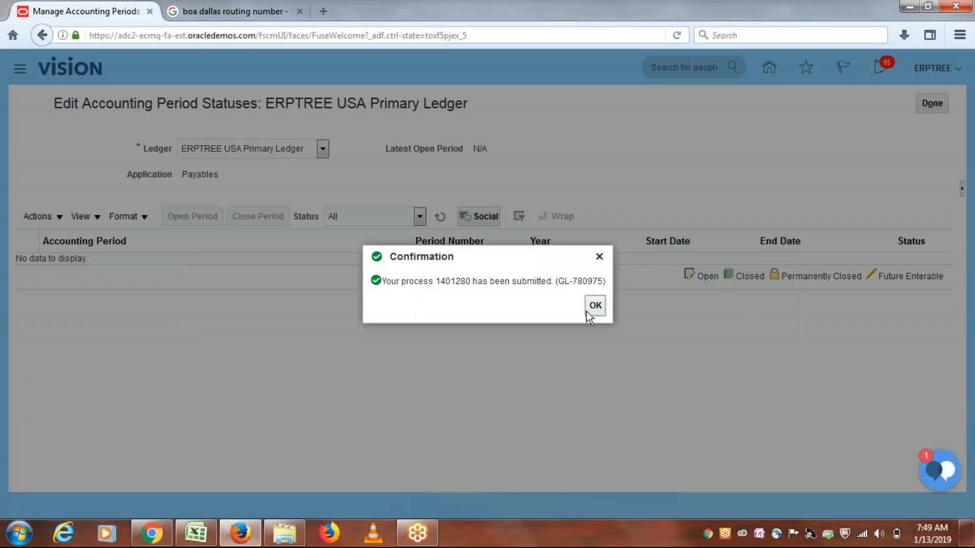
{"action": "left_click", "coordinate": [593, 306]}
{"action": "left_click", "coordinate": [440, 217]}
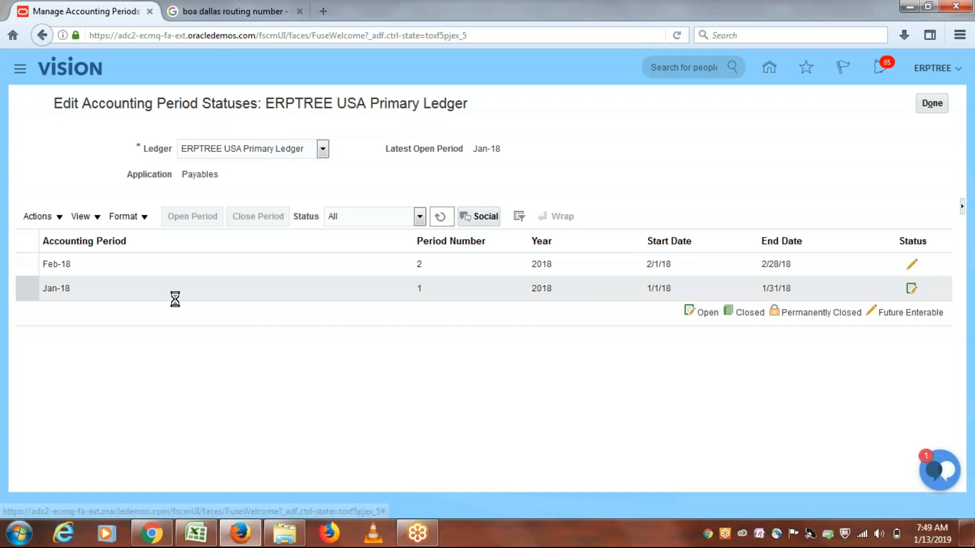
Open the Payables periods up to target period Jan-19, accept the prompts, and refresh the period list.
{"action": "left_click", "coordinate": [63, 218]}
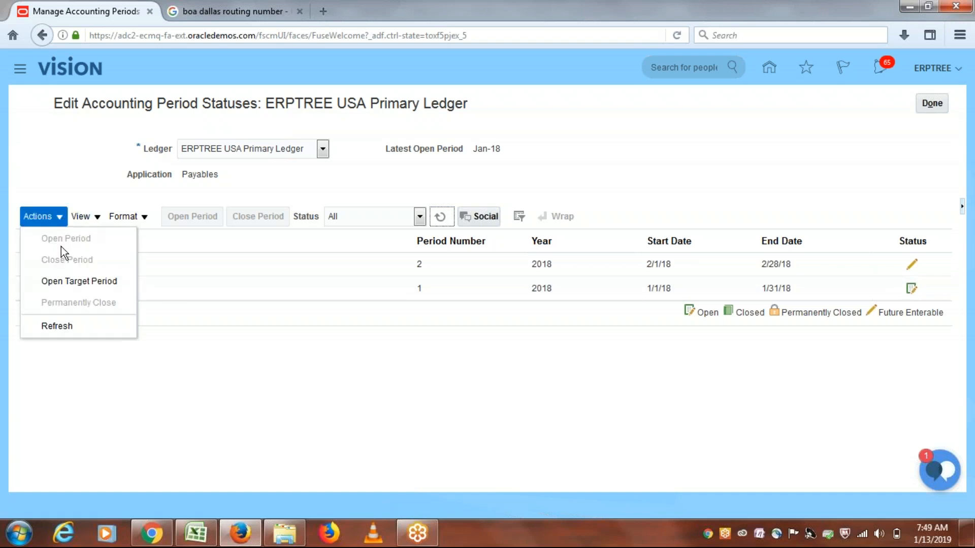
{"action": "left_click", "coordinate": [67, 281]}
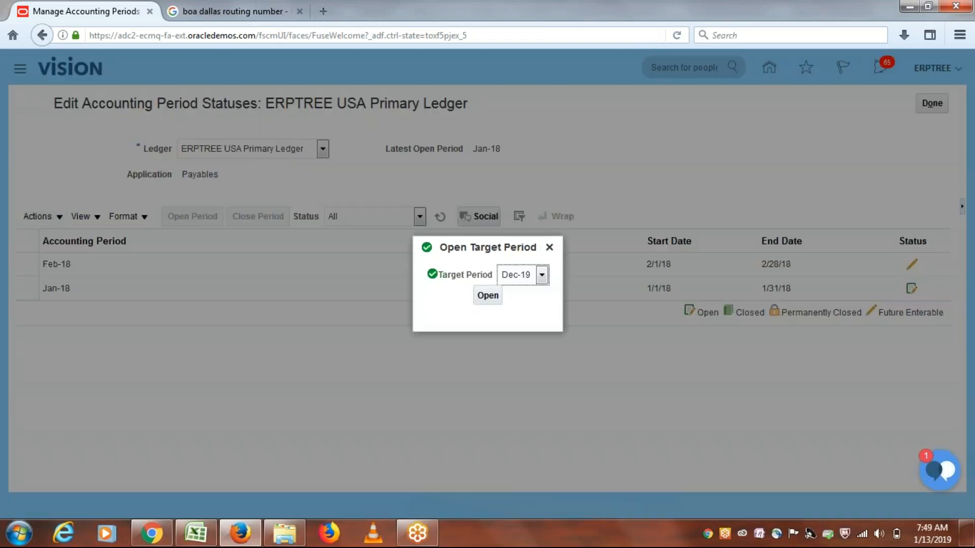
{"action": "left_click", "coordinate": [542, 275]}
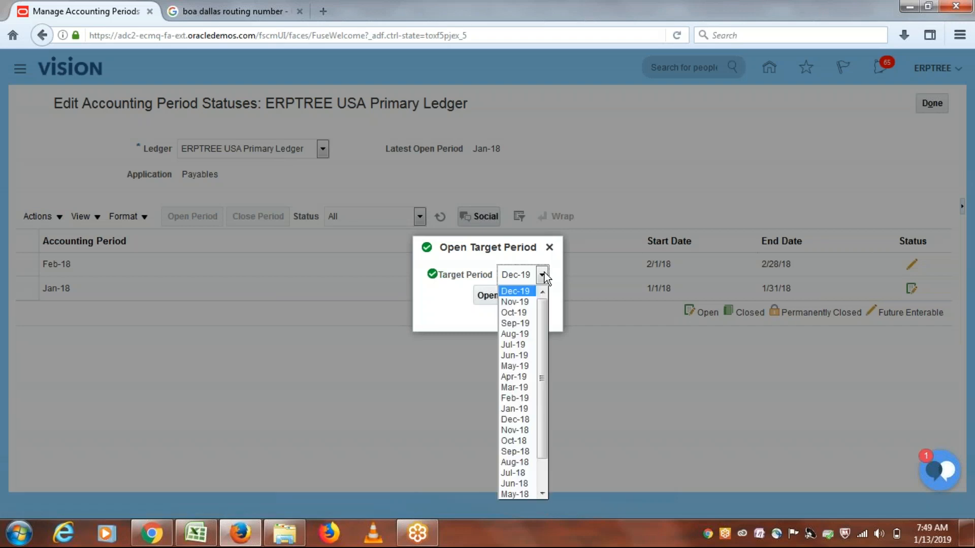
{"action": "left_click_drag", "start_coordinate": [541, 321], "coordinate": [543, 355]}
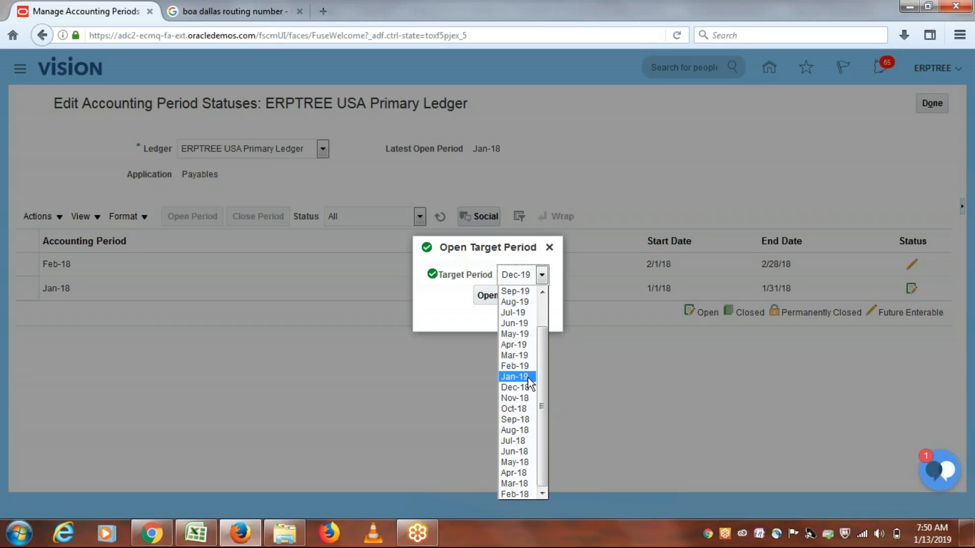
{"action": "left_click", "coordinate": [528, 377]}
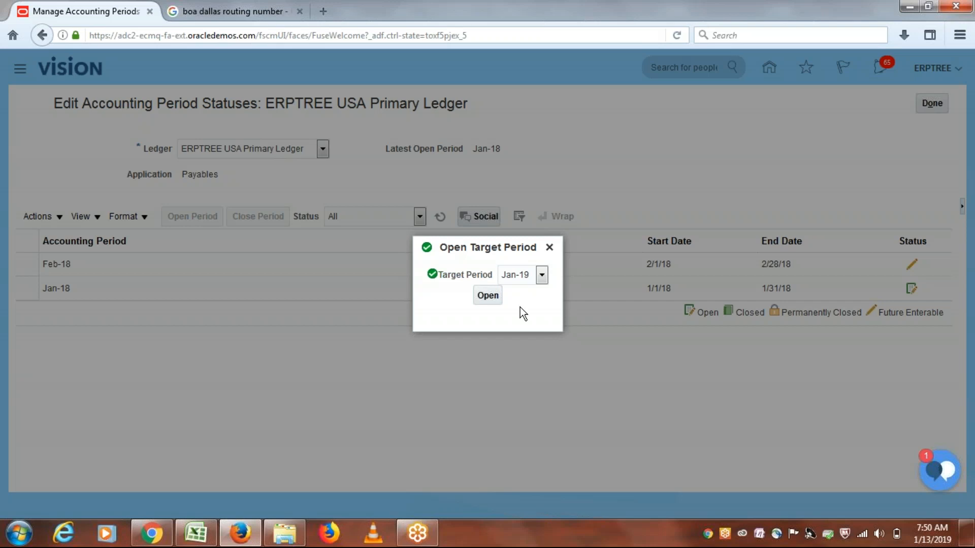
{"action": "left_click", "coordinate": [489, 297]}
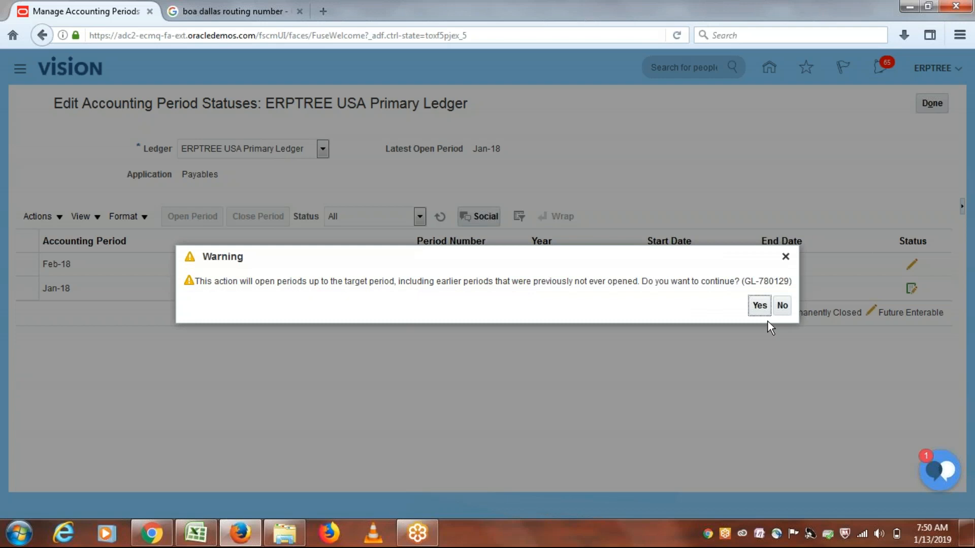
{"action": "left_click", "coordinate": [759, 306]}
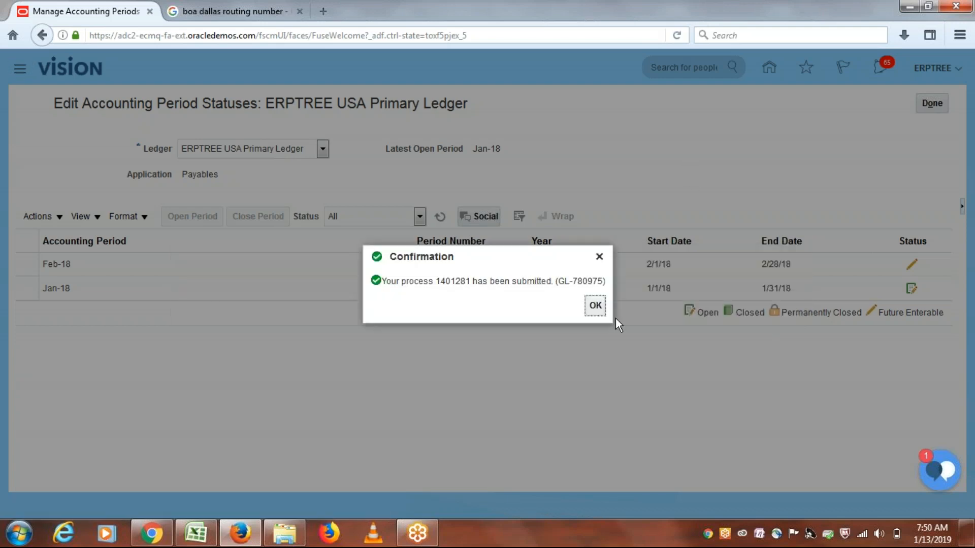
{"action": "left_click", "coordinate": [595, 307]}
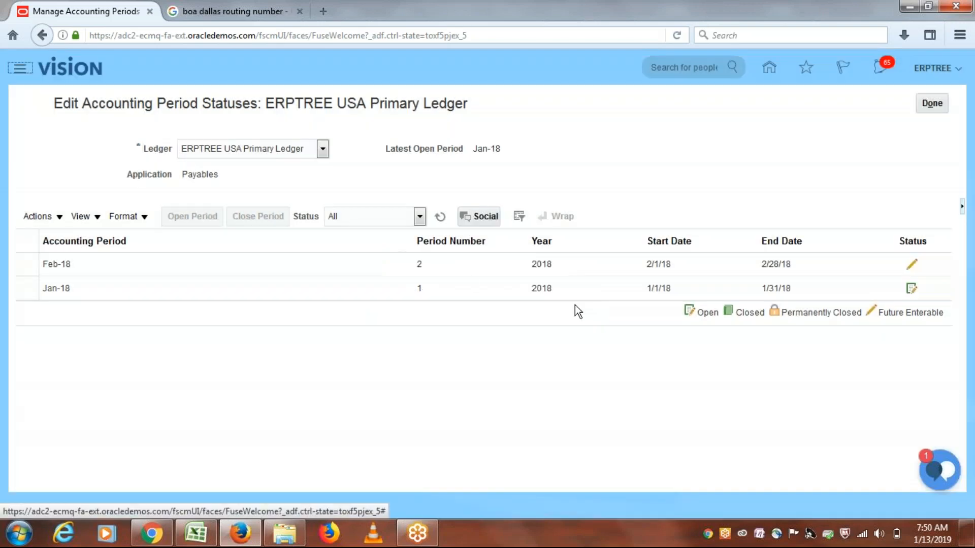
{"action": "left_click", "coordinate": [441, 223]}
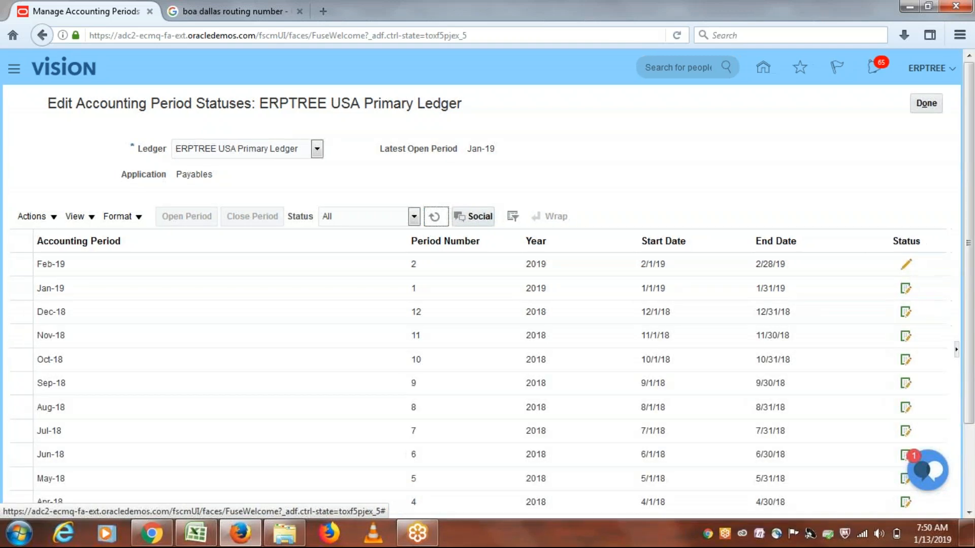
{"action": "left_click", "coordinate": [437, 218]}
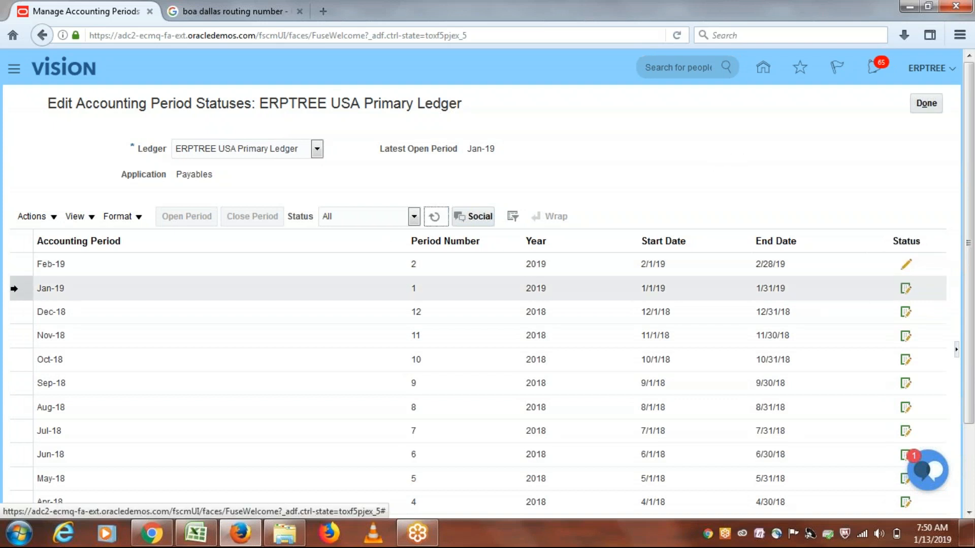
Check the status of the Jan-19 period and leave the accounting period pages, agreeing to close the flow.
{"action": "left_click", "coordinate": [15, 289]}
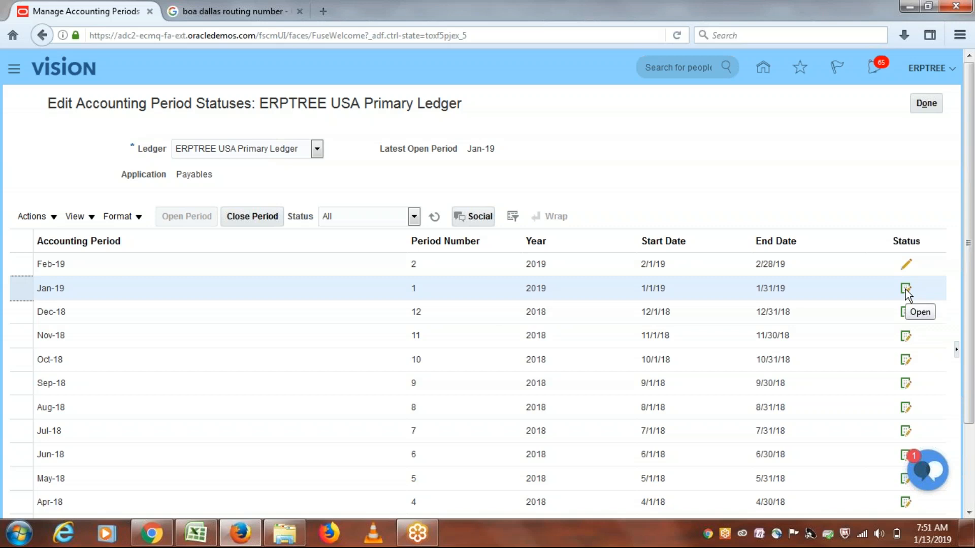
{"action": "left_click", "coordinate": [928, 104]}
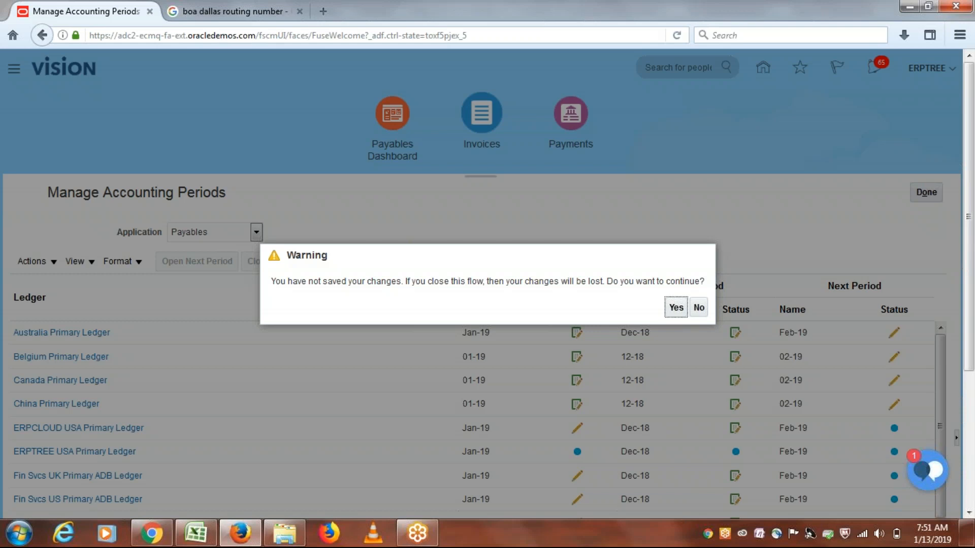
{"action": "left_click", "coordinate": [677, 309]}
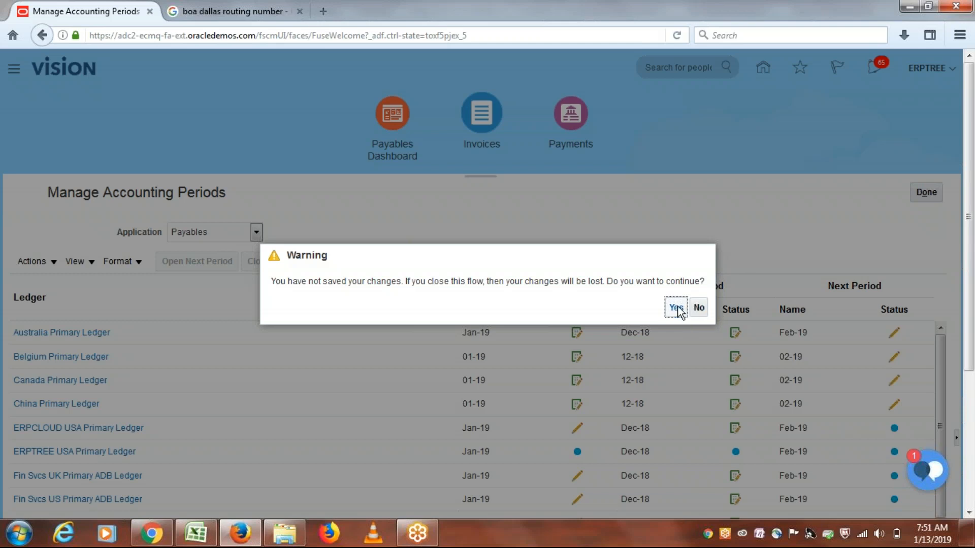